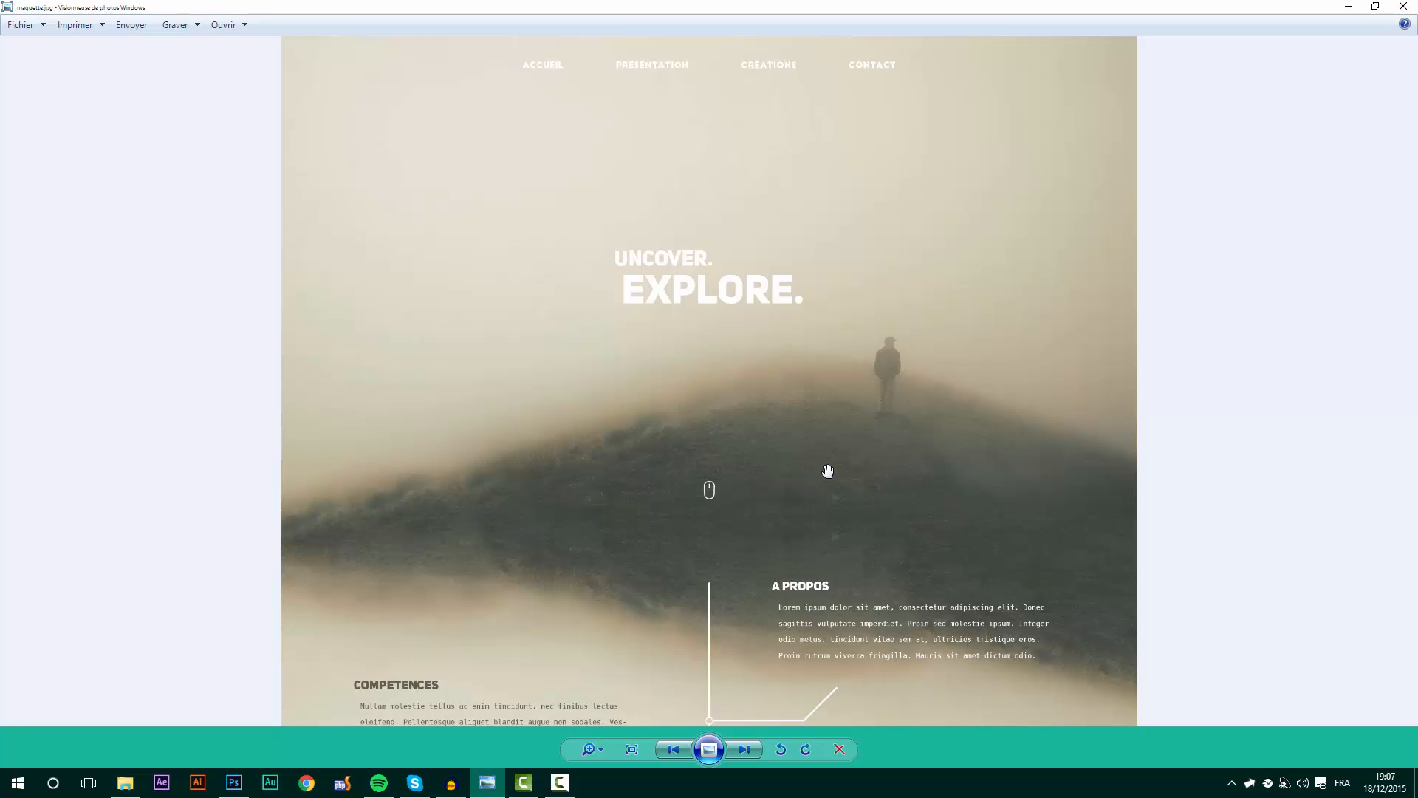
- Look over the opening section of the maquette.jpg mockup and view a Google results page in Chrome for comparison
left_click_drag(785, 529, 808, 398)
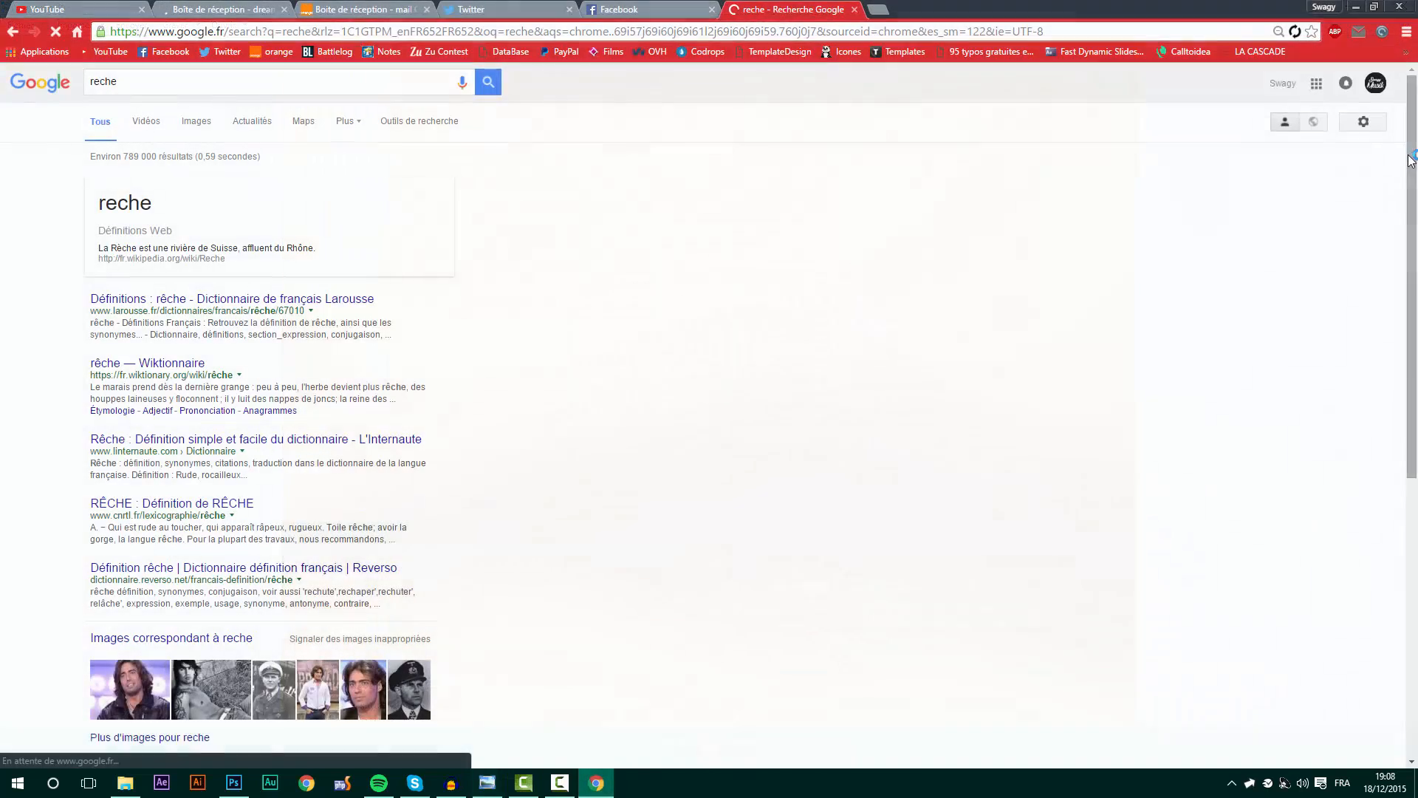
scroll(1415, 219, "down", 4)
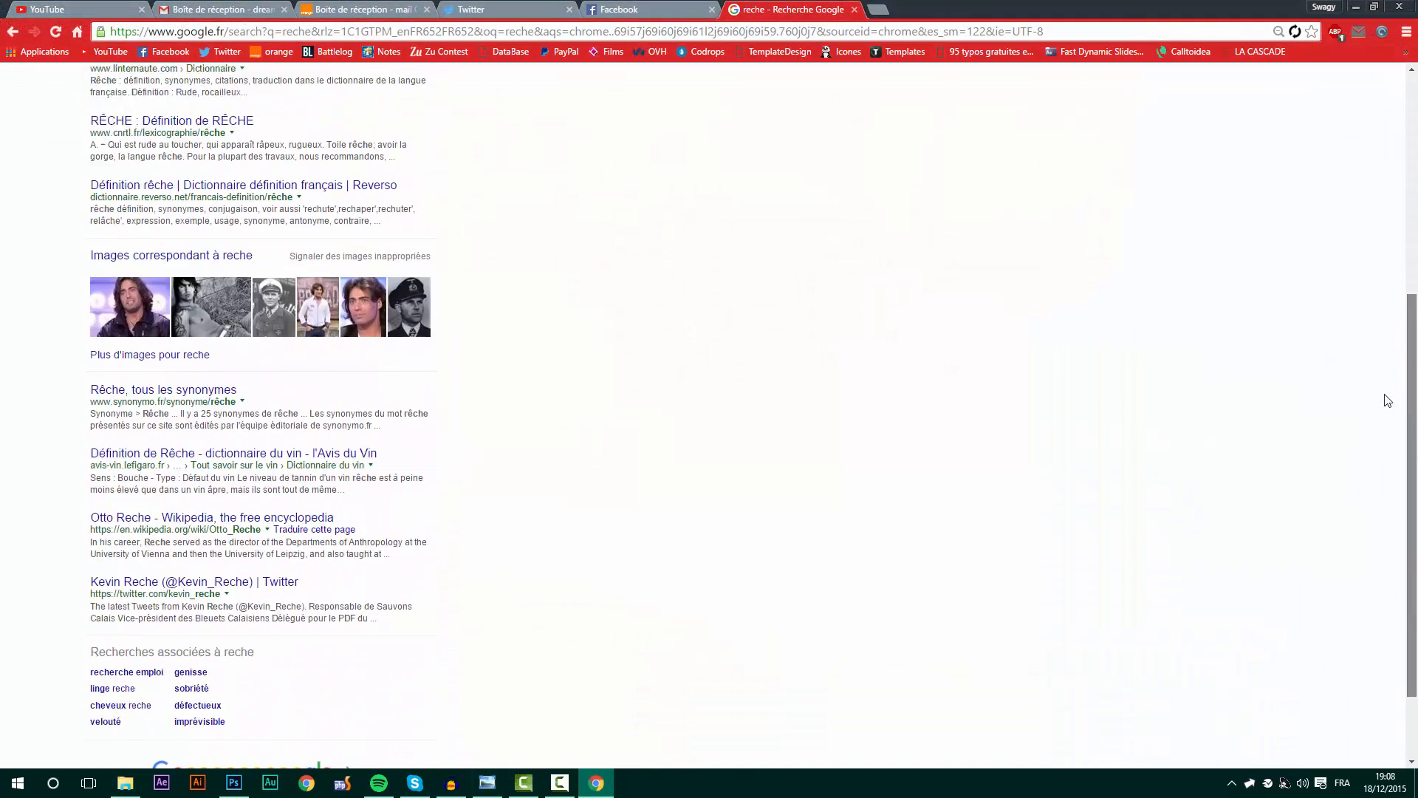
scroll(1371, 311, "up", 2)
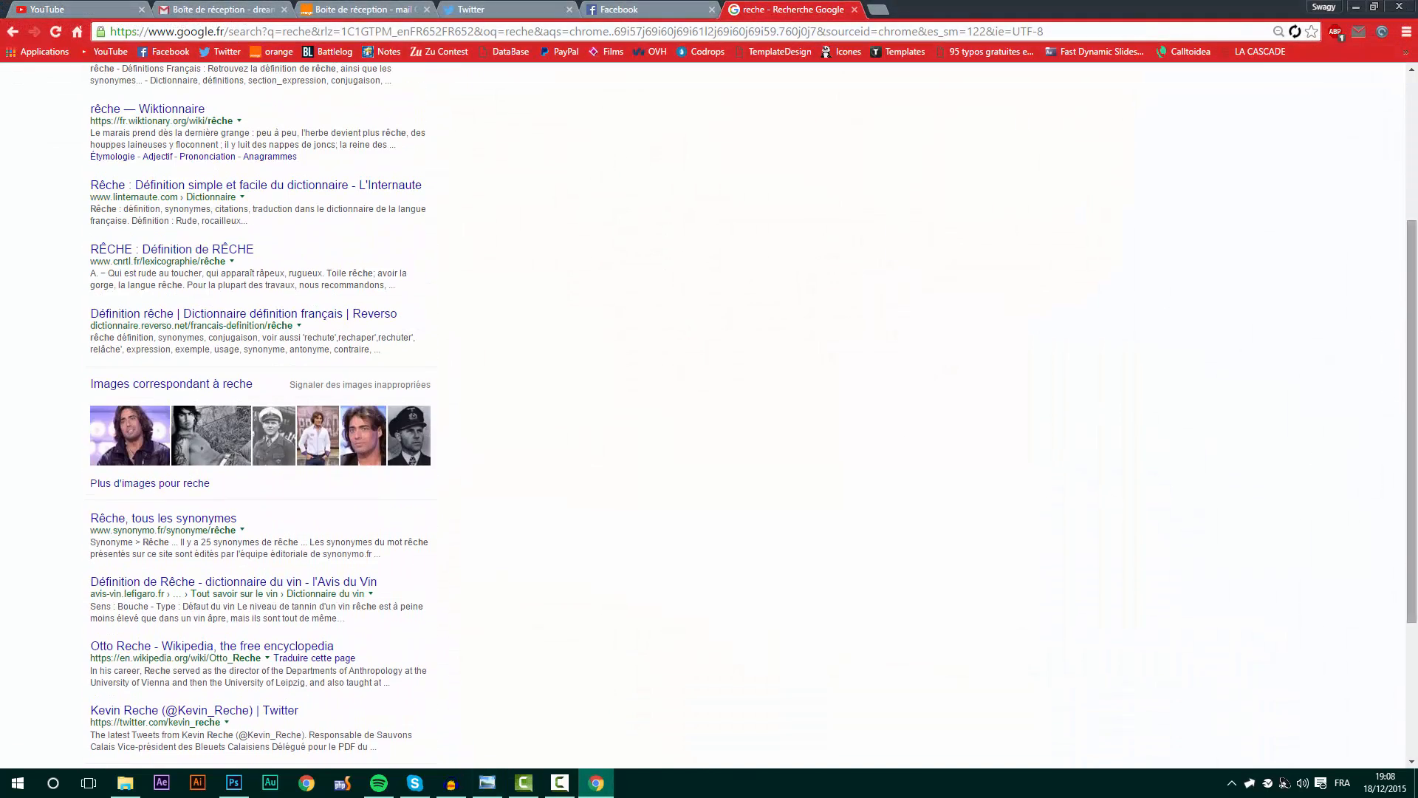
scroll(1399, 480, "down", 2)
scroll(1385, 384, "up", 3)
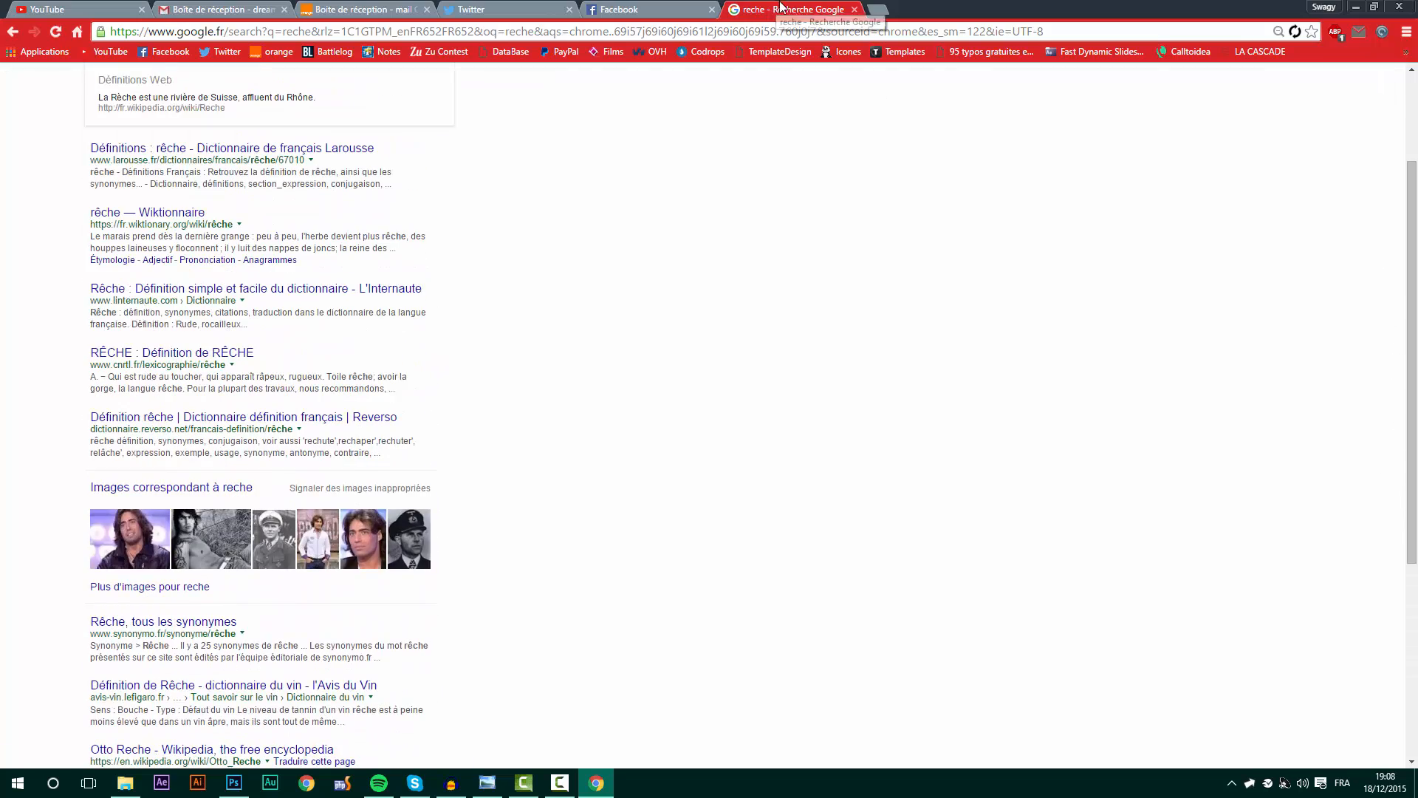
left_click(1356, 7)
- Examine the mockup's A PROPOS, COMPETENCES, EDUCATION, CREATIONS, TRAVEL and CONTACT sections, including the timeline's connector lines
mouse_move(749, 452)
left_mouse_down()
mouse_move(775, 510)
mouse_move(734, 456)
left_mouse_up()
left_click_drag(851, 581, 868, 332)
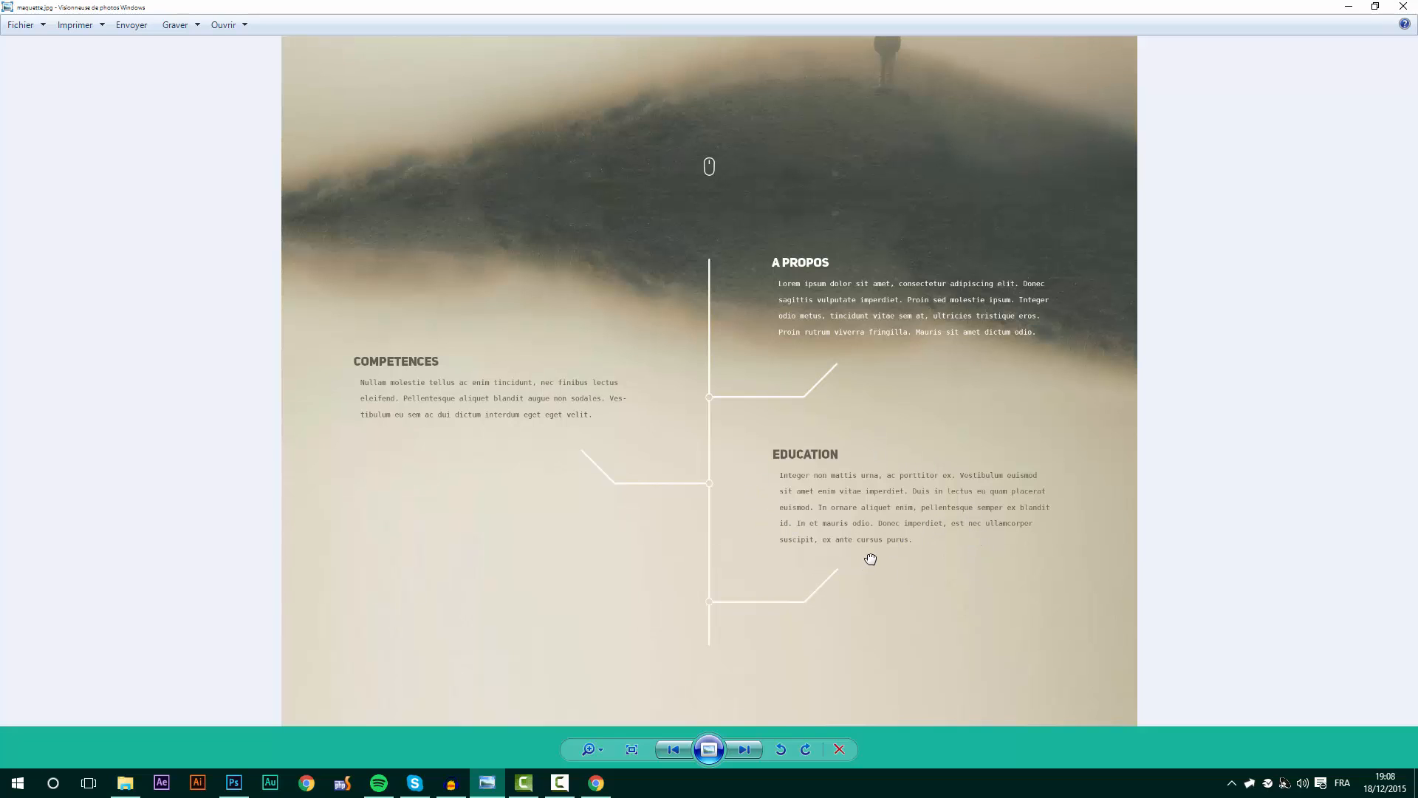
left_click_drag(862, 574, 866, 557)
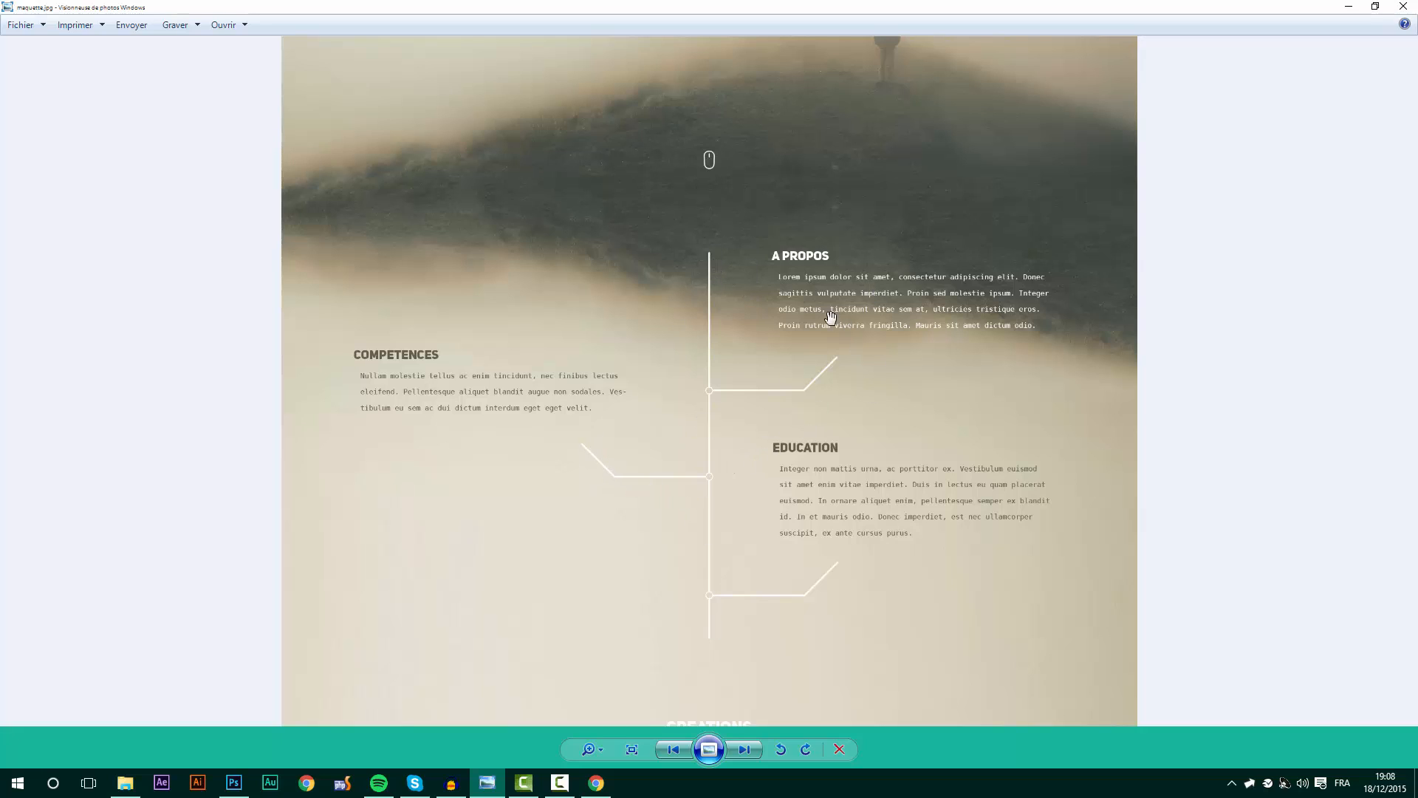
scroll(685, 381, "up", 4)
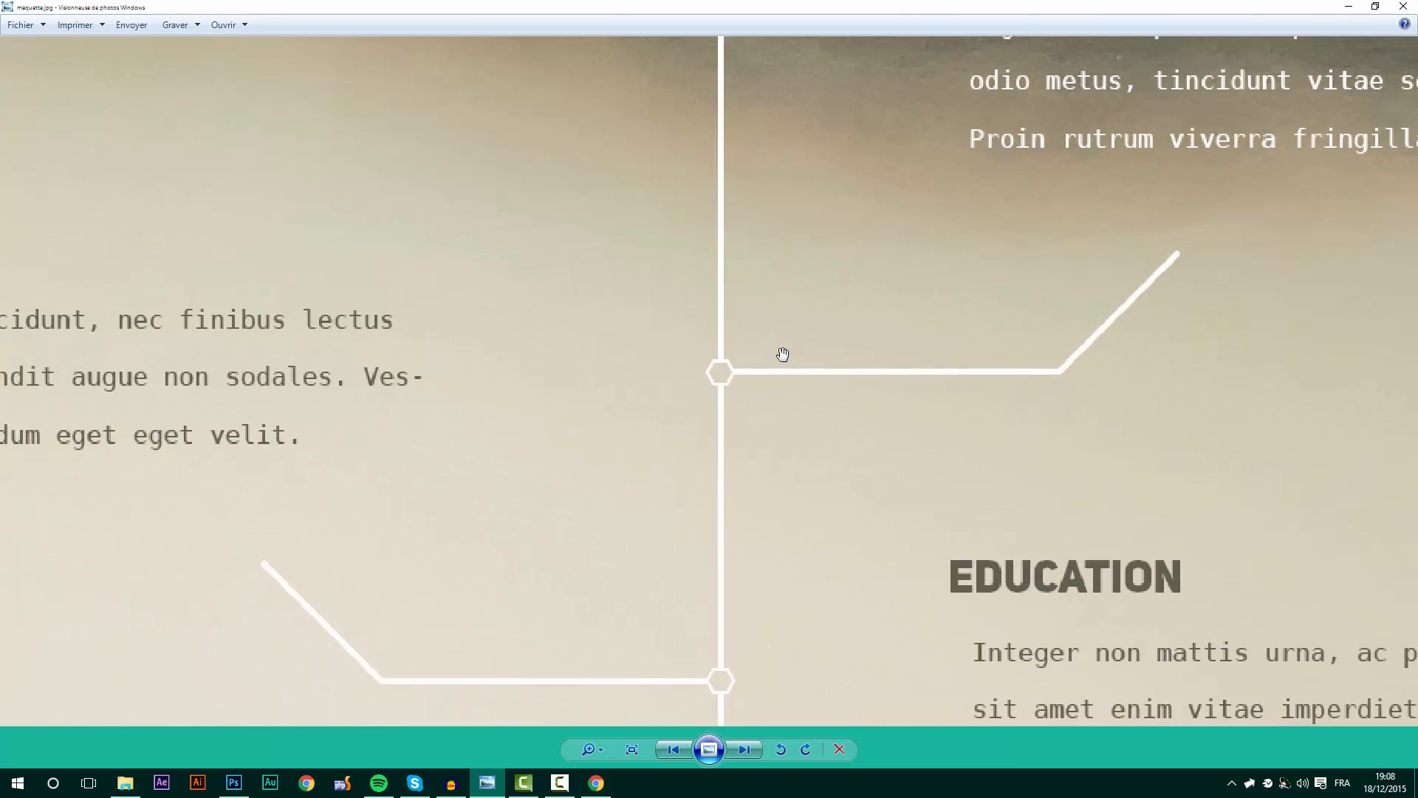
scroll(782, 353, "down", 3)
scroll(772, 432, "down", 3)
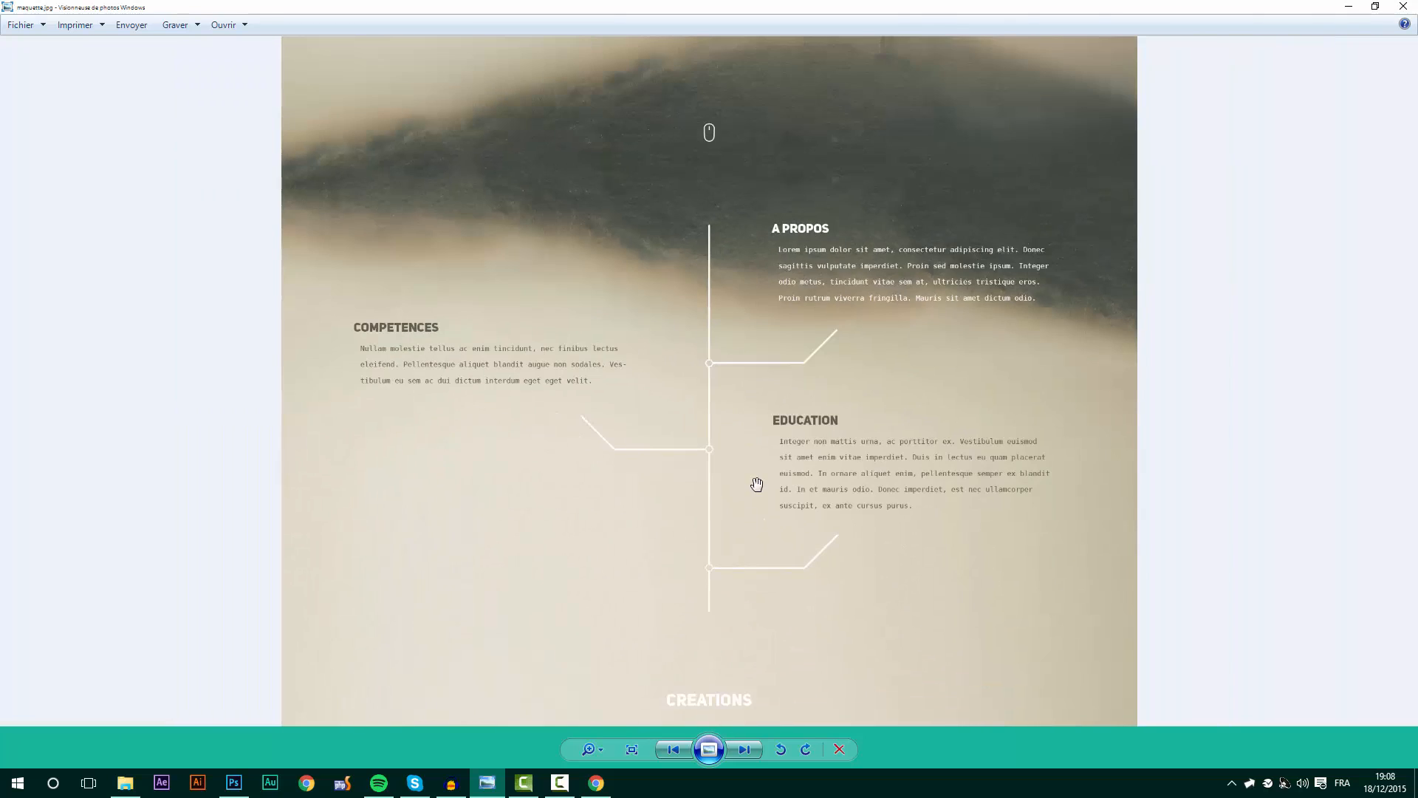
left_click_drag(754, 485, 779, 339)
left_click_drag(909, 450, 886, 276)
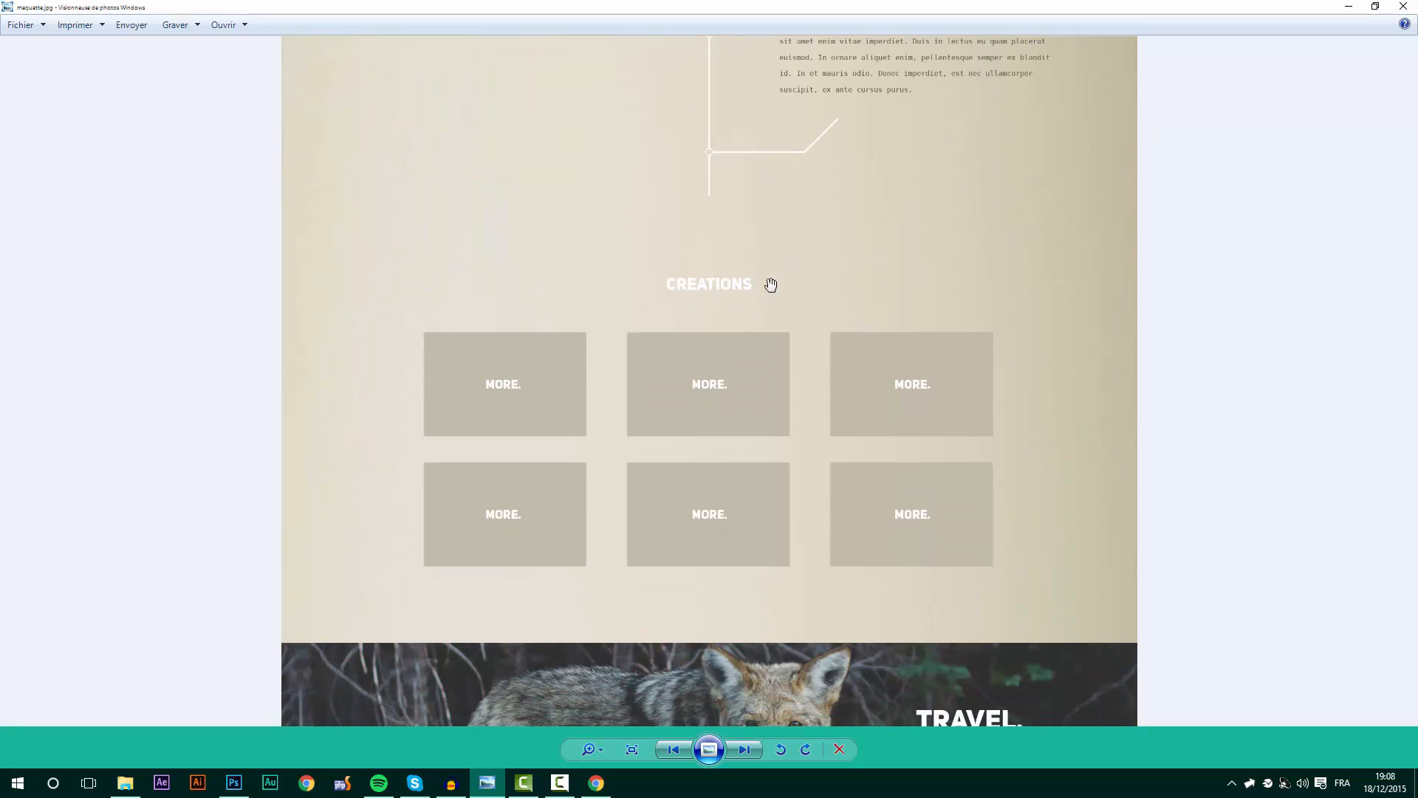
left_click_drag(675, 373, 711, 321)
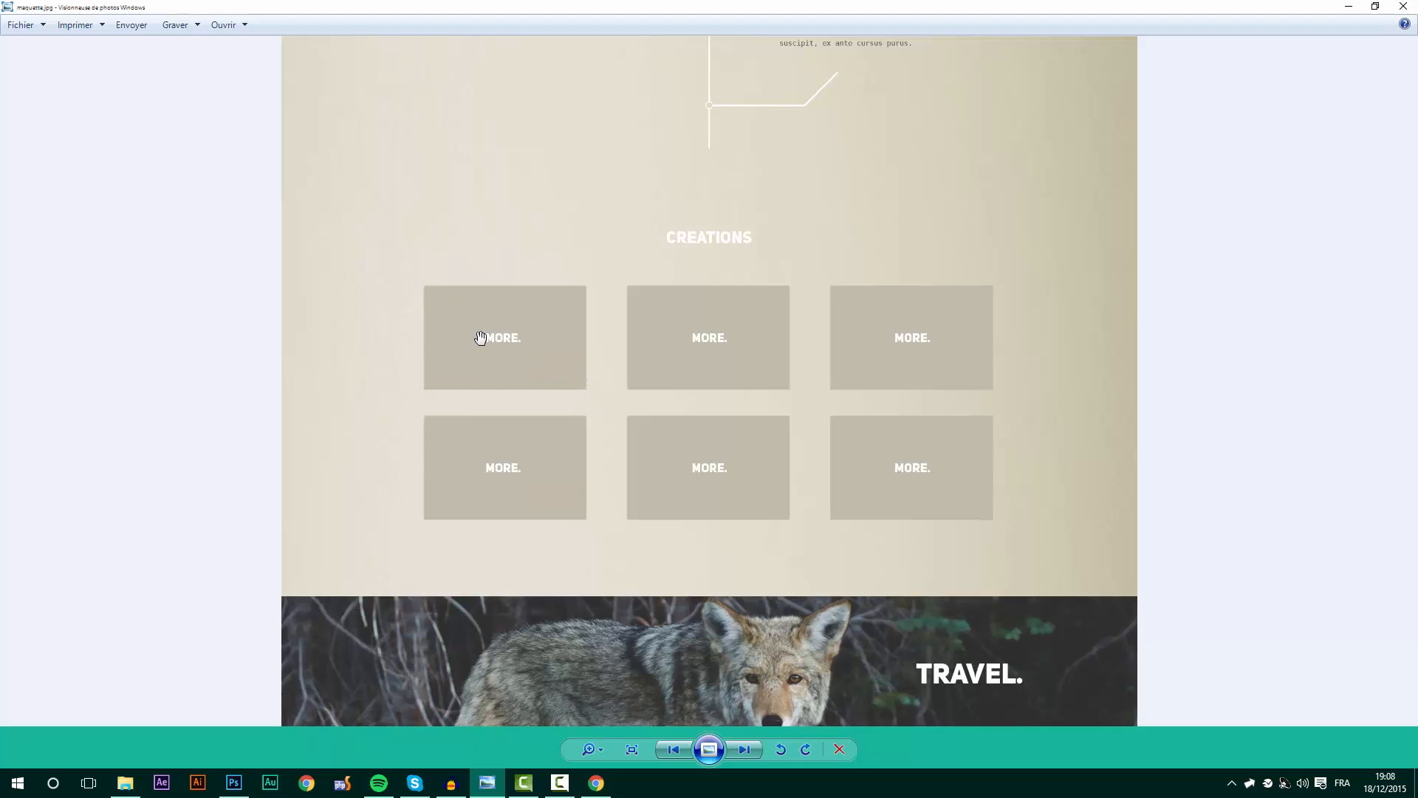
left_click_drag(812, 508, 789, 263)
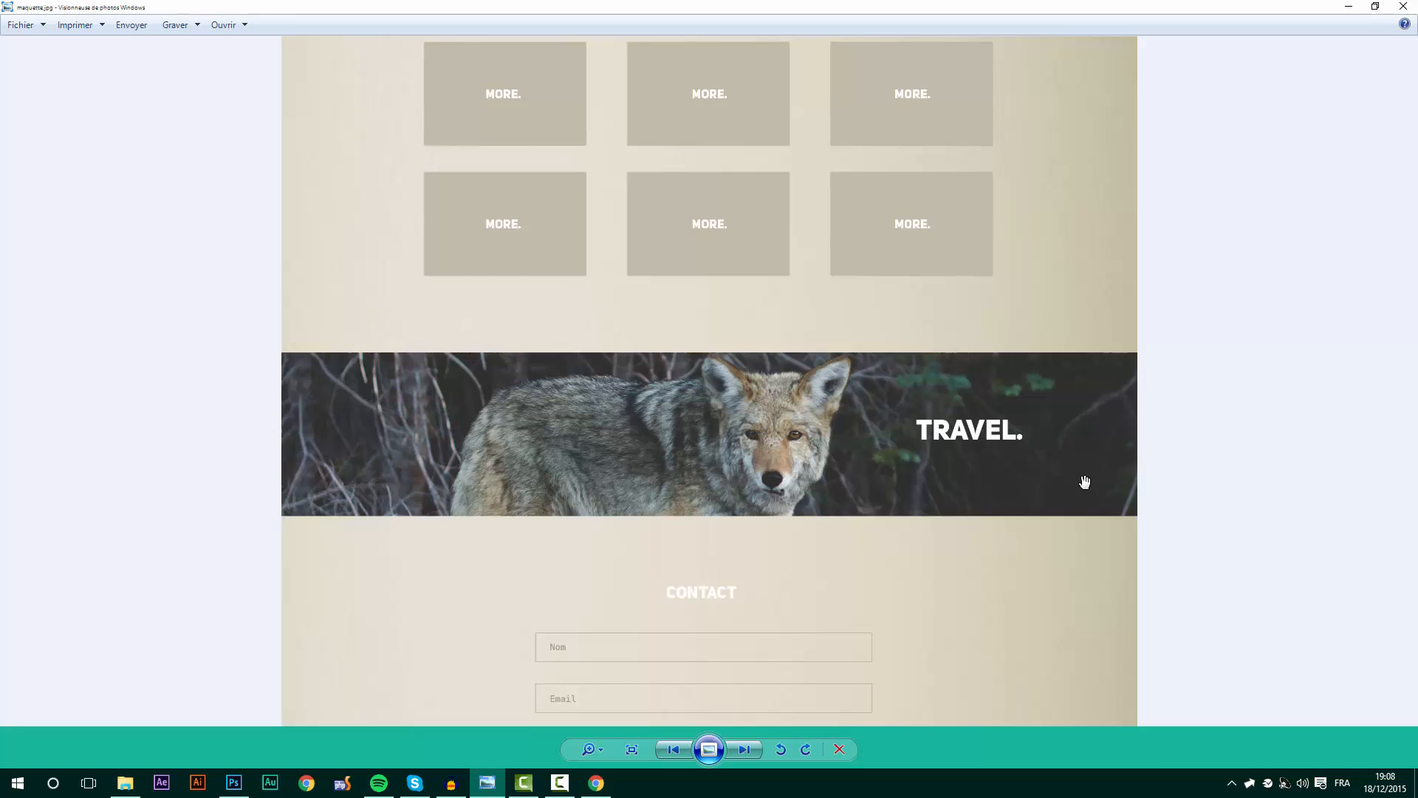
left_click_drag(908, 516, 850, 193)
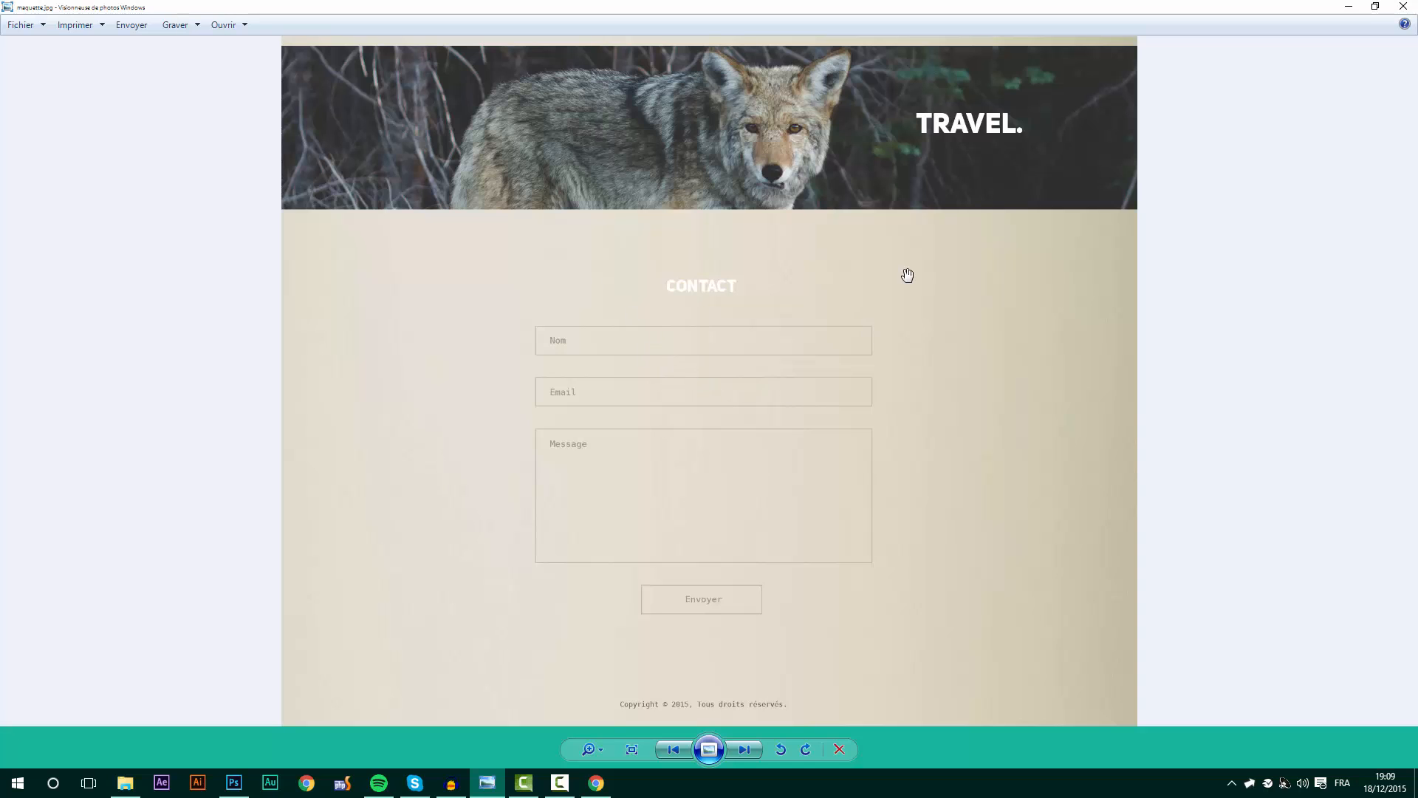
- Preview loup.jpg and wallpaper.jpg from the Ressources maquette folder, closing each image after viewing
left_click_drag(828, 6, 1417, 458)
left_click_drag(612, 184, 625, 146)
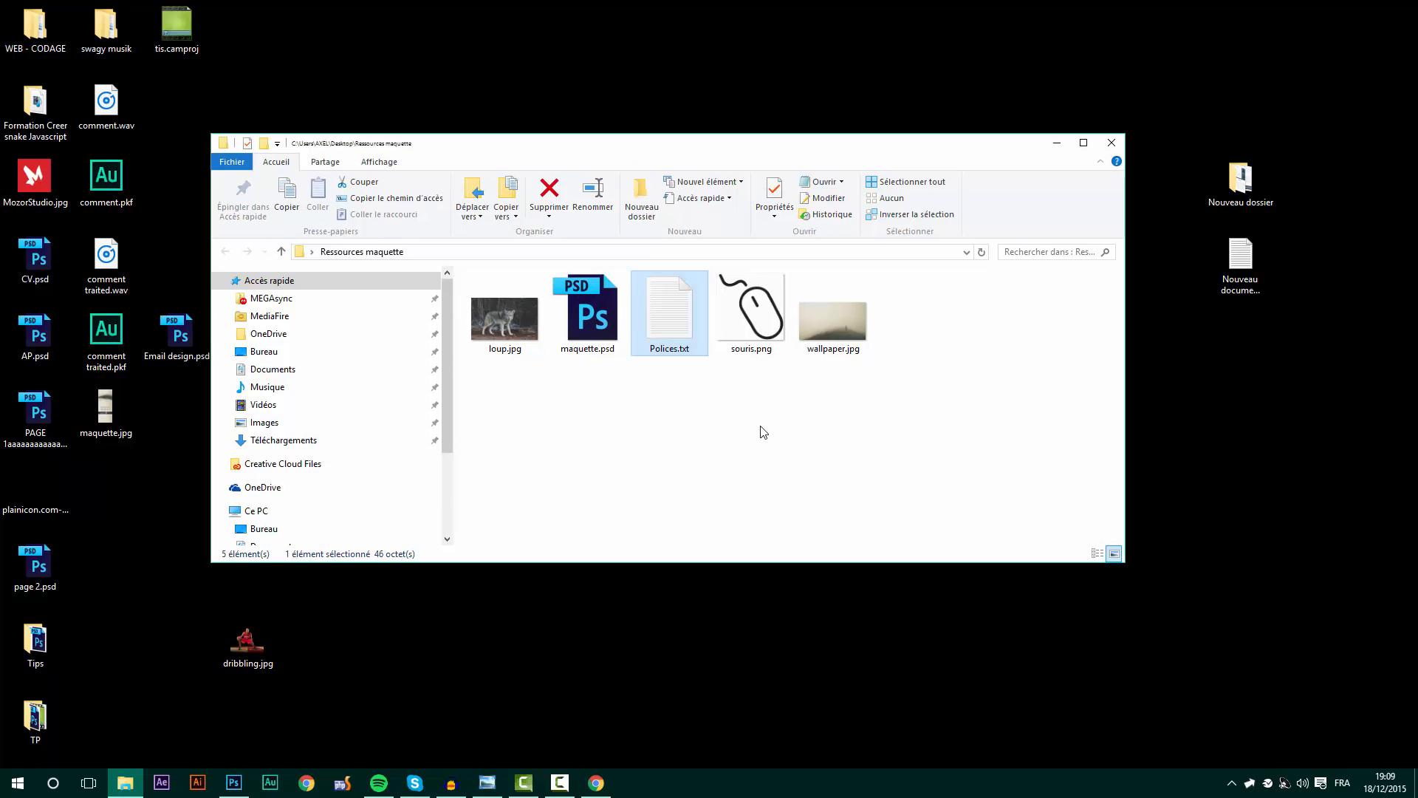
double_click(509, 317)
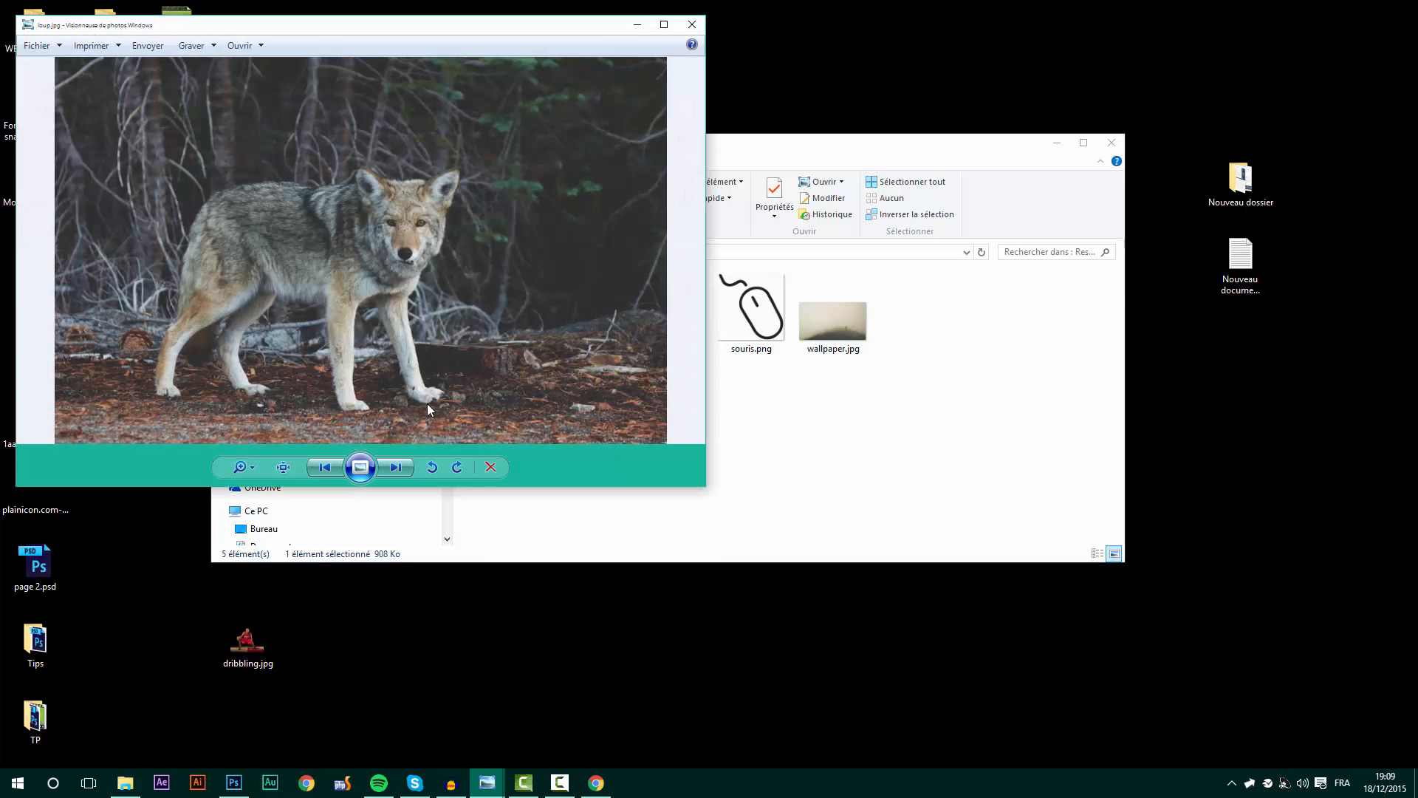
left_click(694, 24)
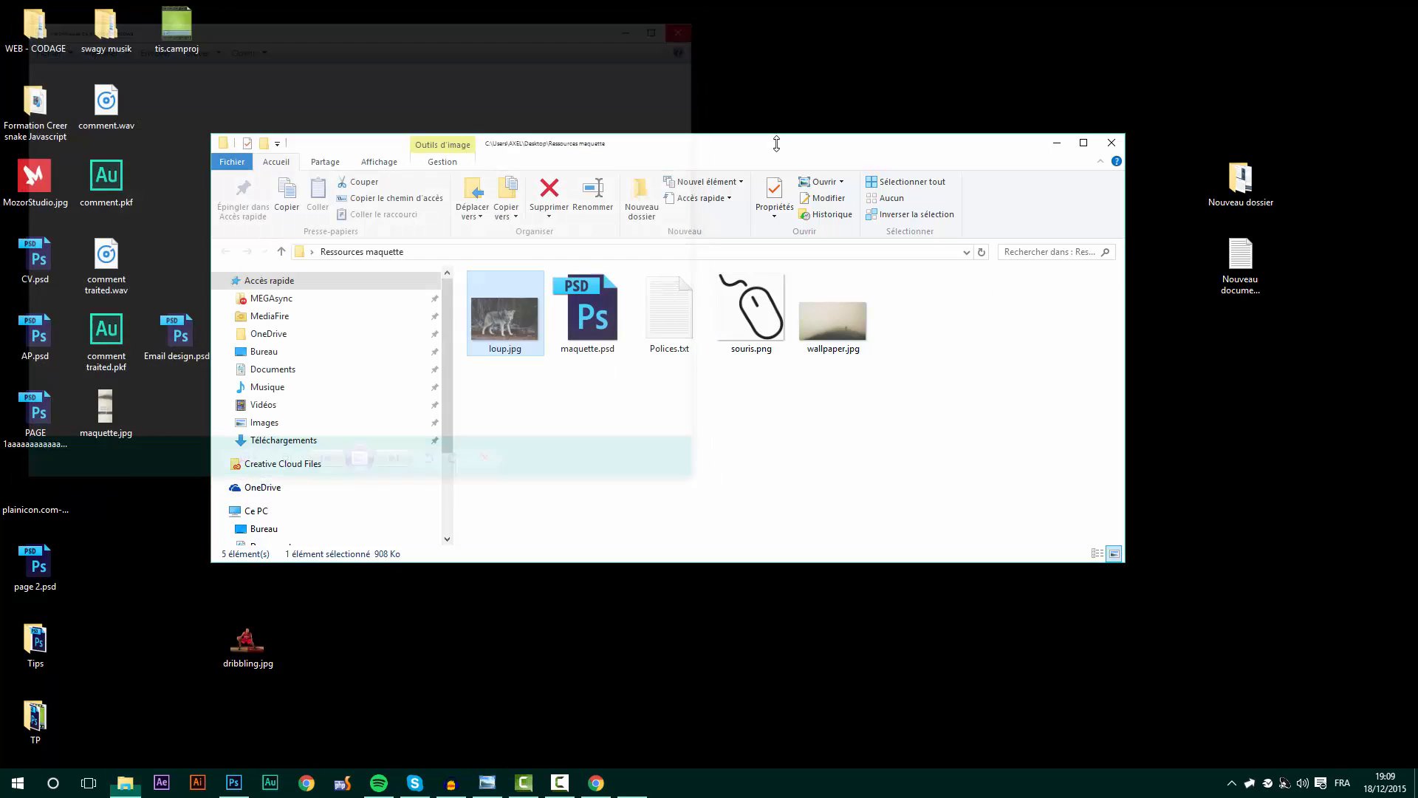
left_click(823, 322)
key("Return")
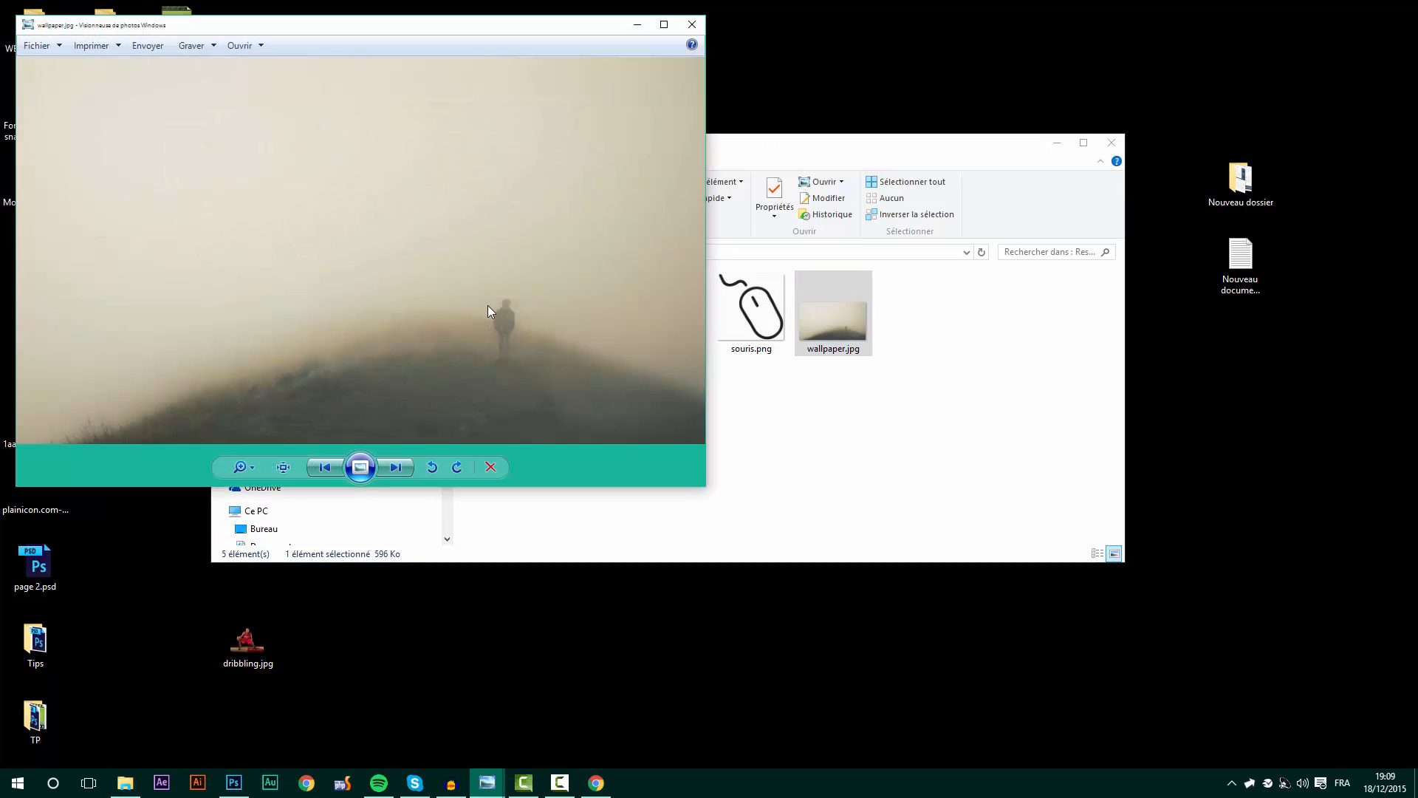
left_click(692, 24)
left_click(757, 314)
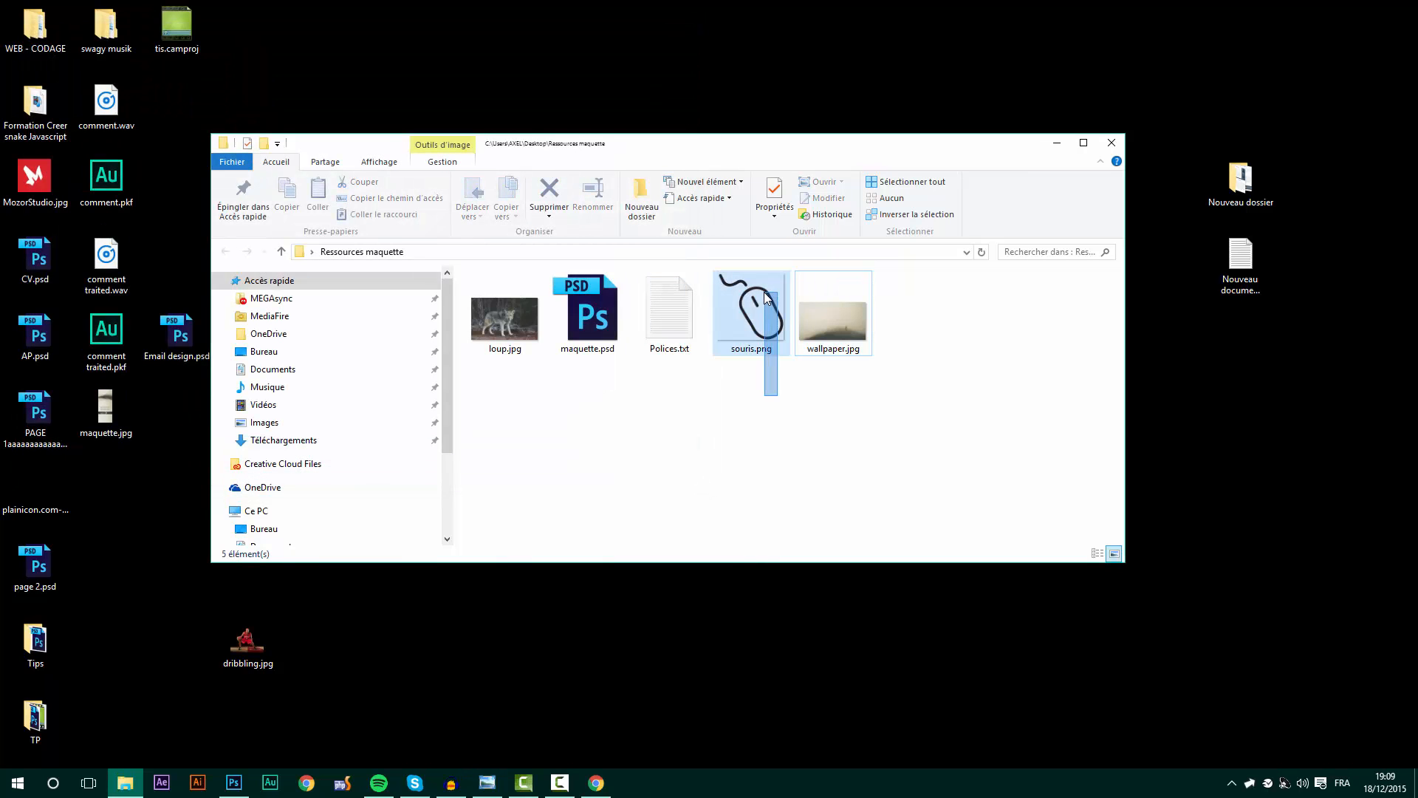
left_click(607, 421)
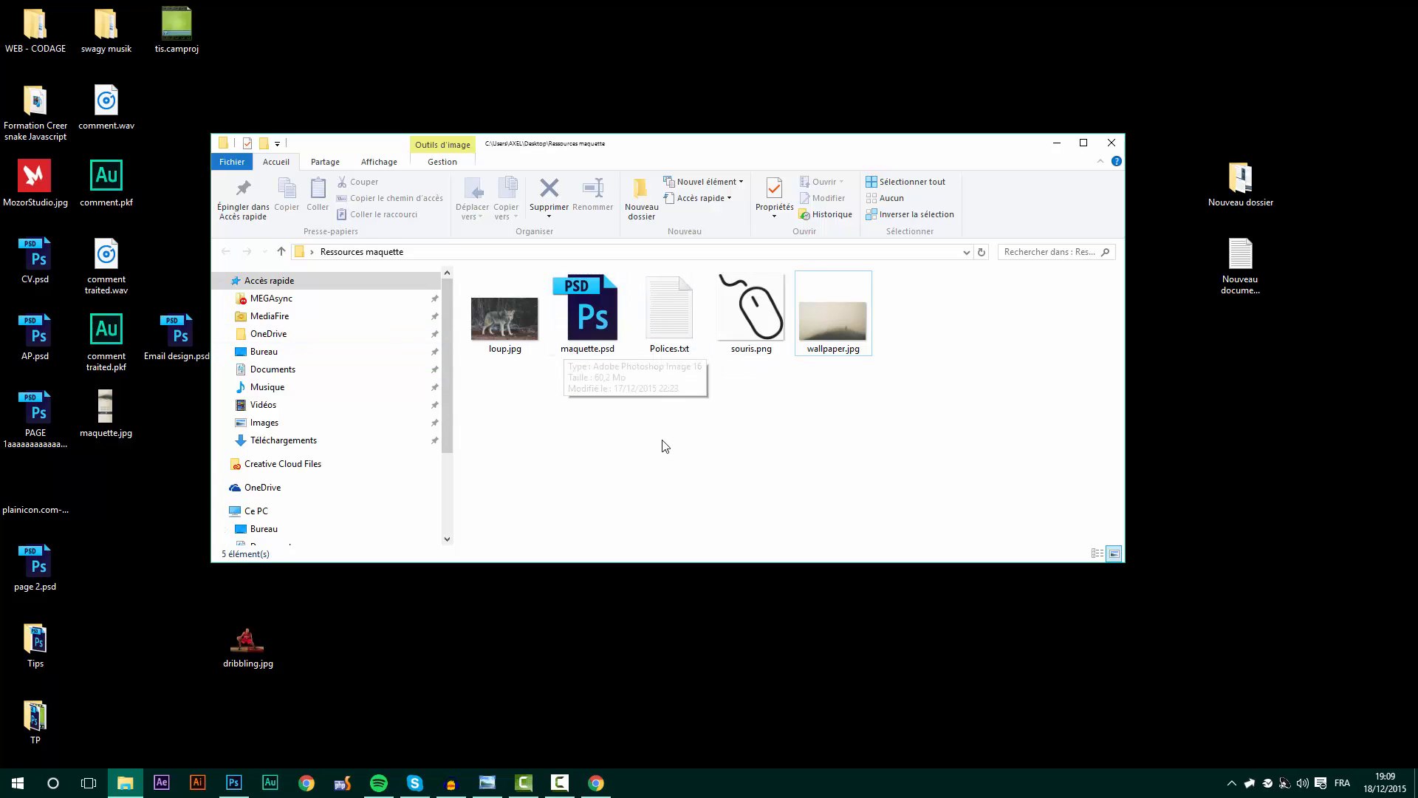
- Read the font names listed in Polices.txt and close the file
double_click(670, 311)
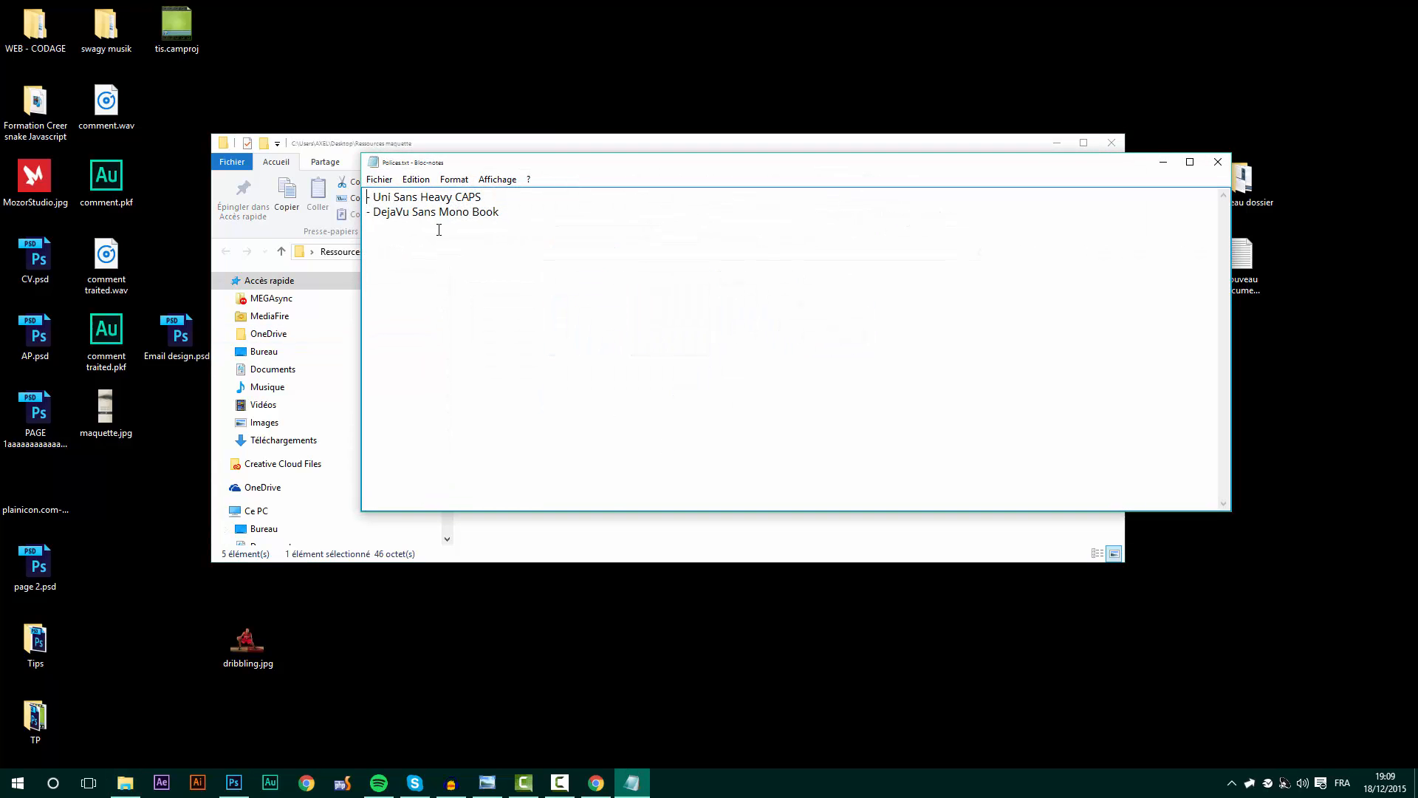
left_click_drag(482, 196, 435, 210)
left_click(1218, 161)
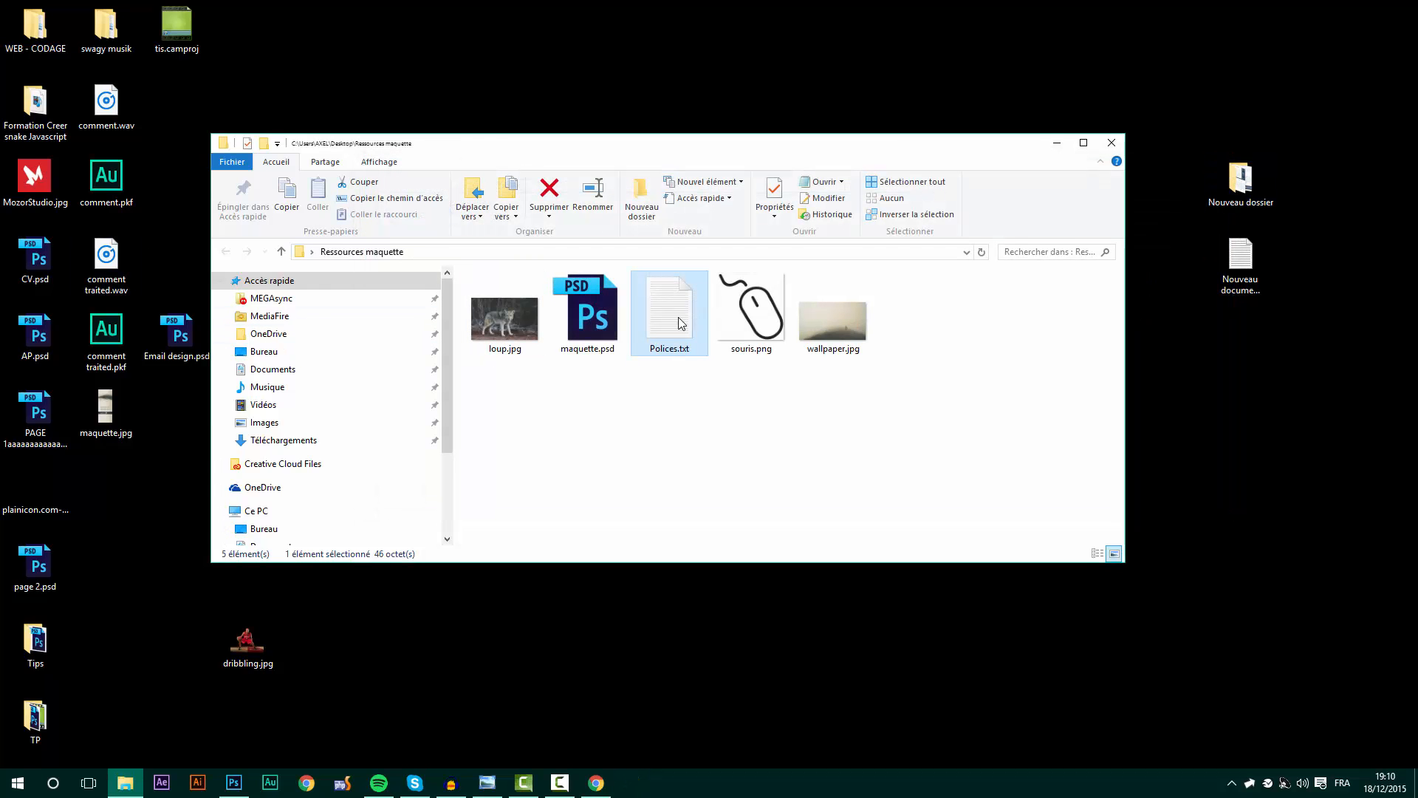
- In Photoshop, create a new 2000 × 5000 pixel document at 300 pixels per inch, RGB 8-bit, with a white background
left_click(233, 782)
left_click(47, 9)
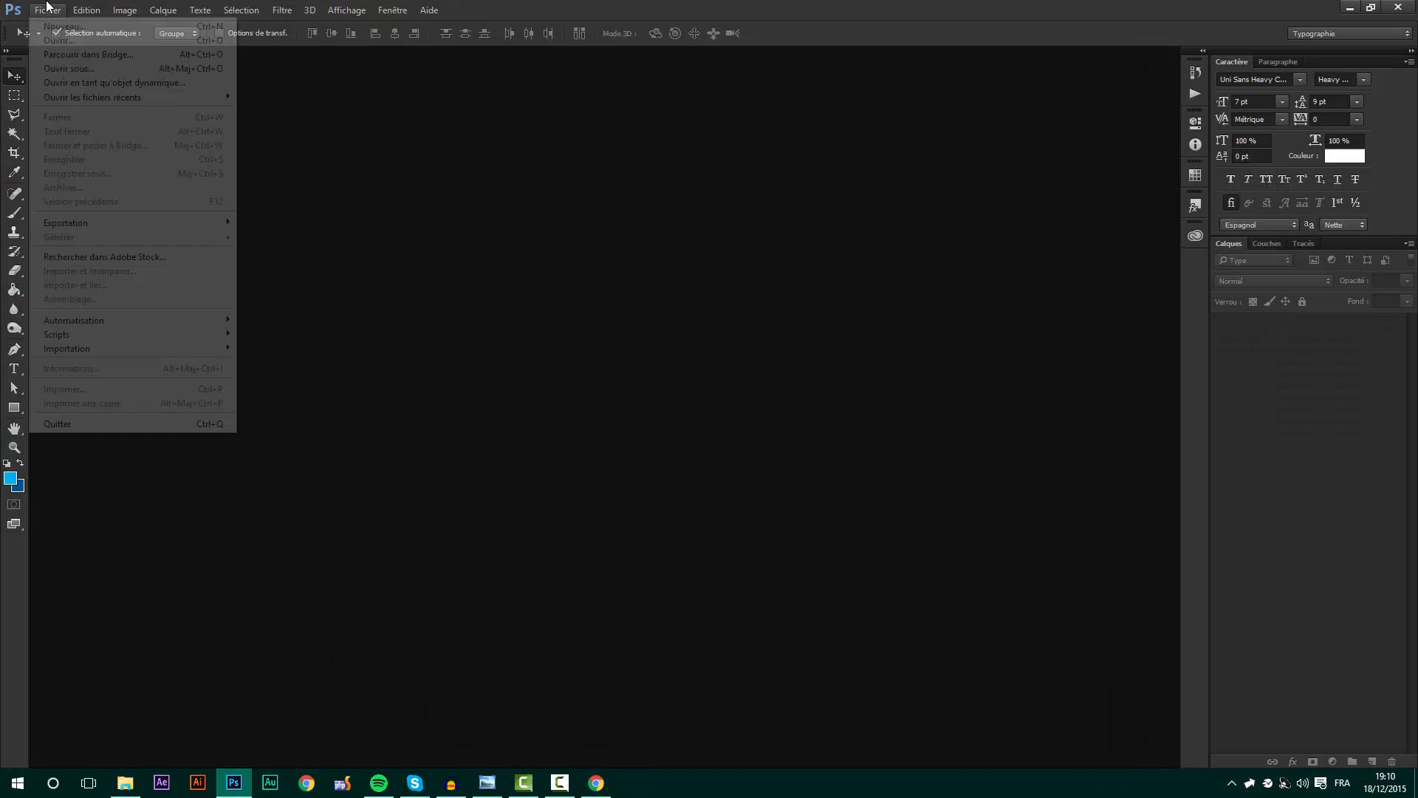
left_click(63, 26)
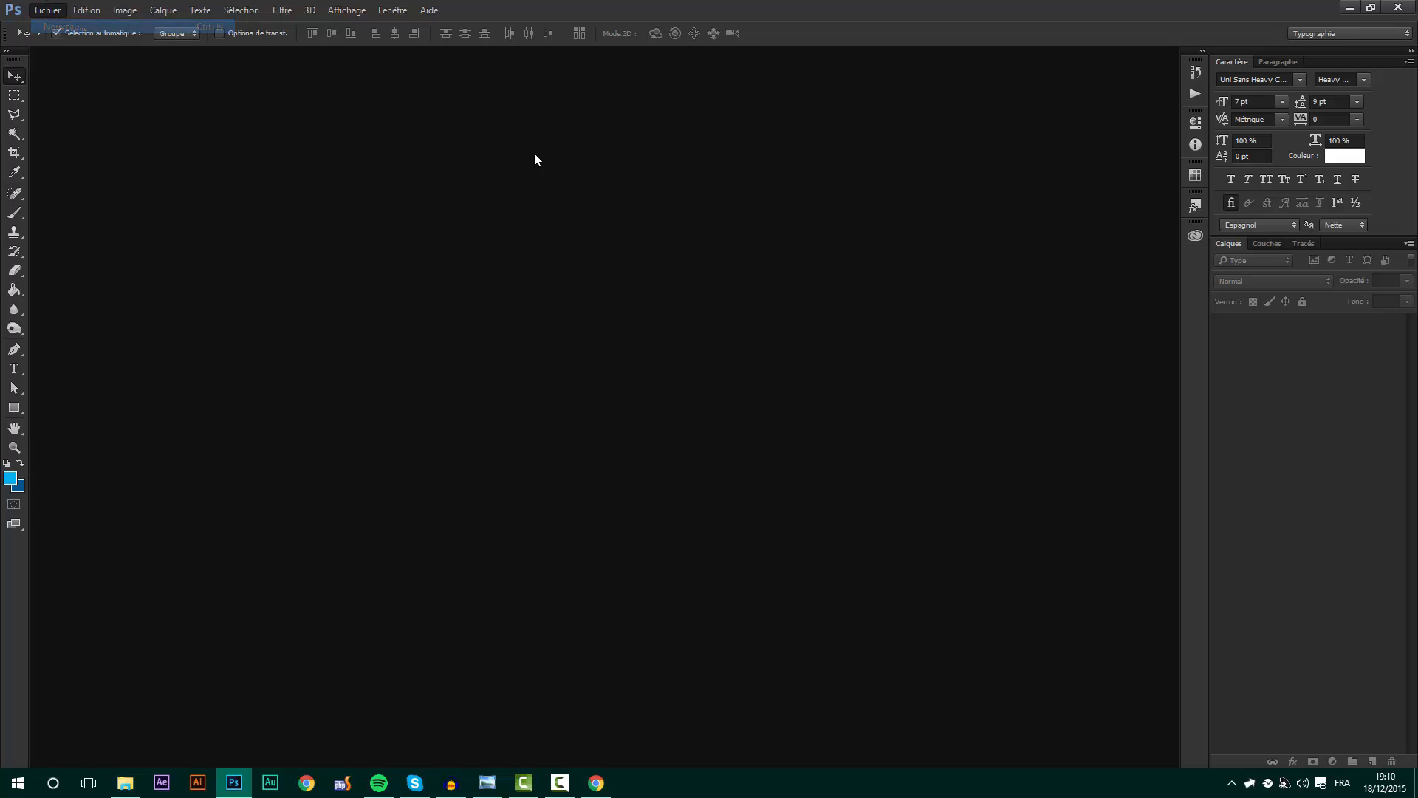
left_click(621, 335)
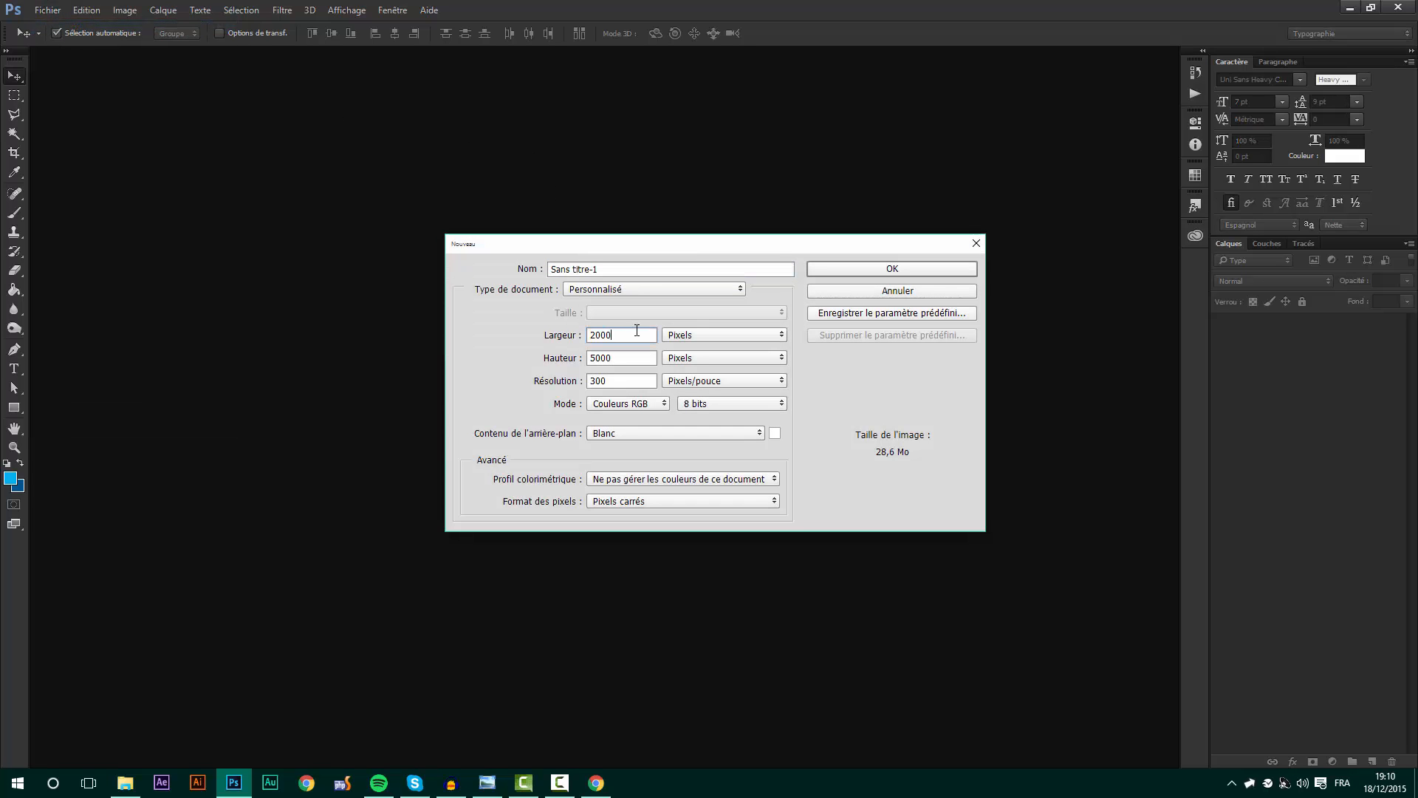
key("Tab")
left_click(918, 264)
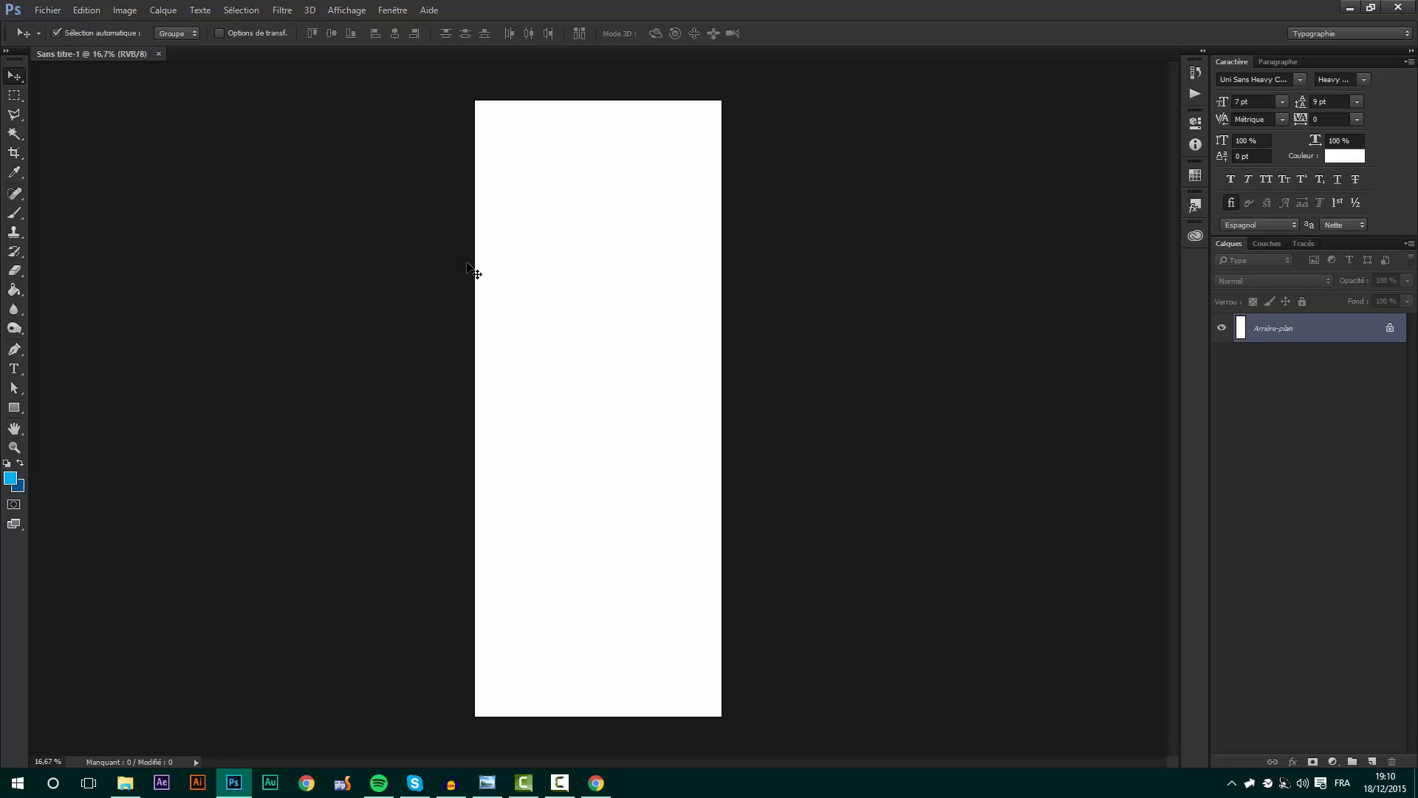
- Save the new document in Photoshop format as "maquette tuto"
left_click(47, 10)
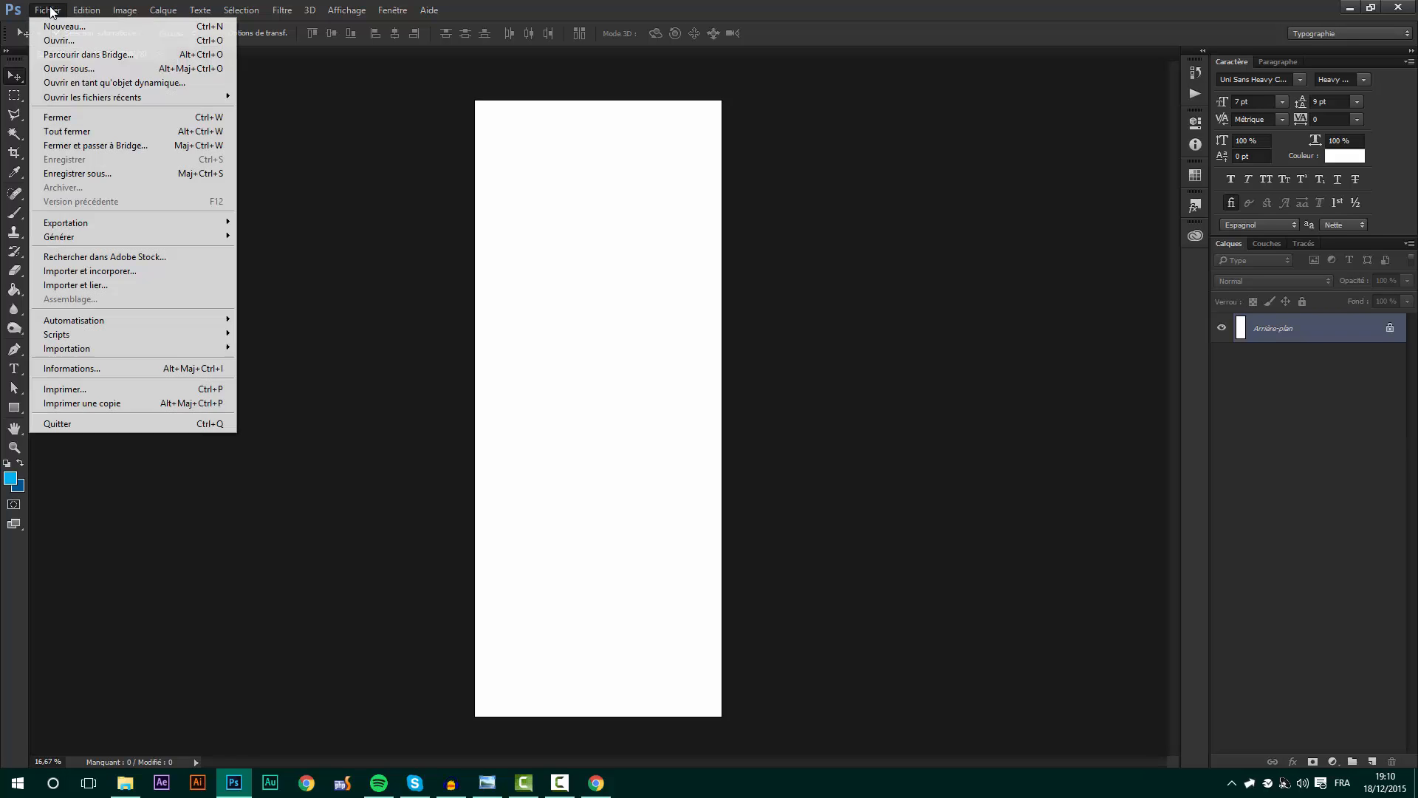
left_click(118, 174)
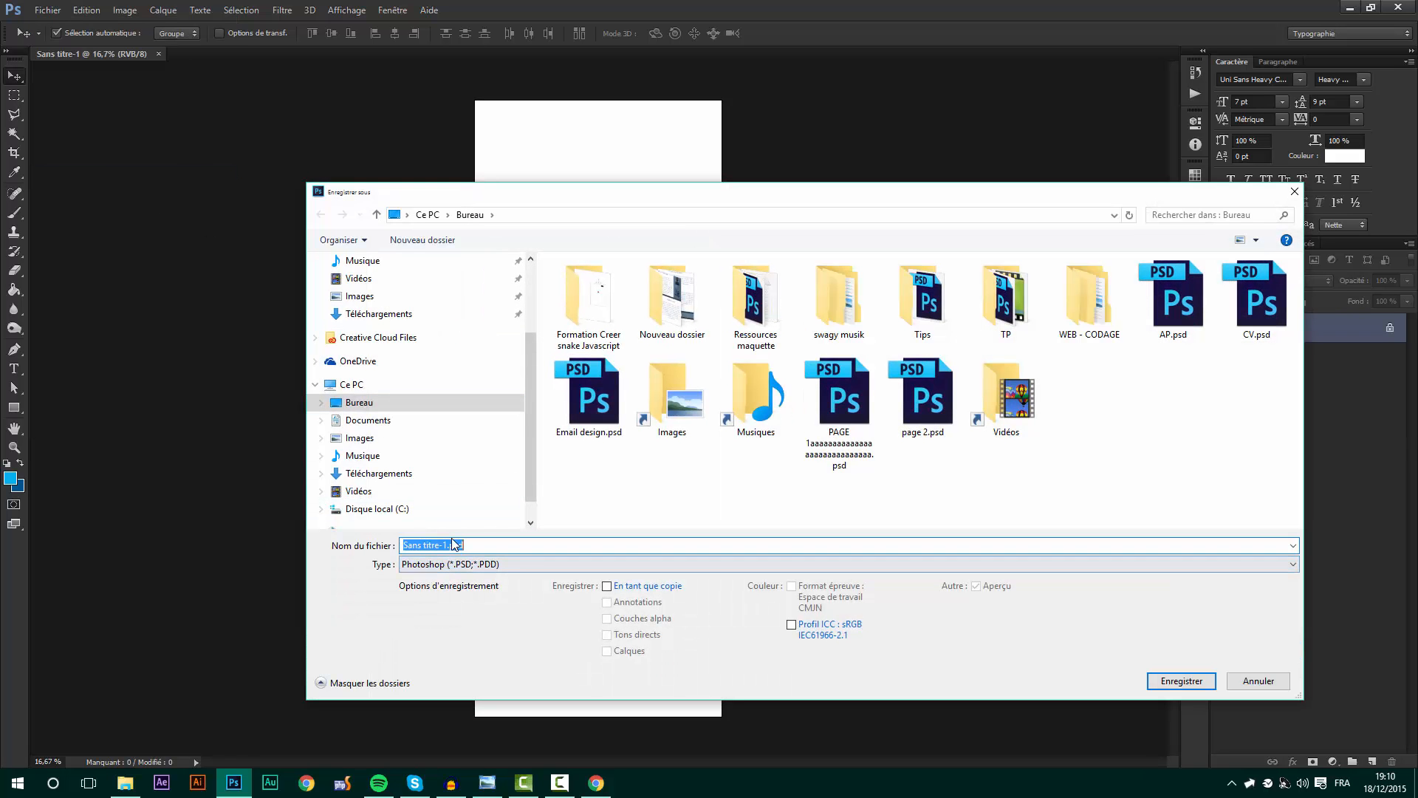
left_click_drag(448, 545, 388, 553)
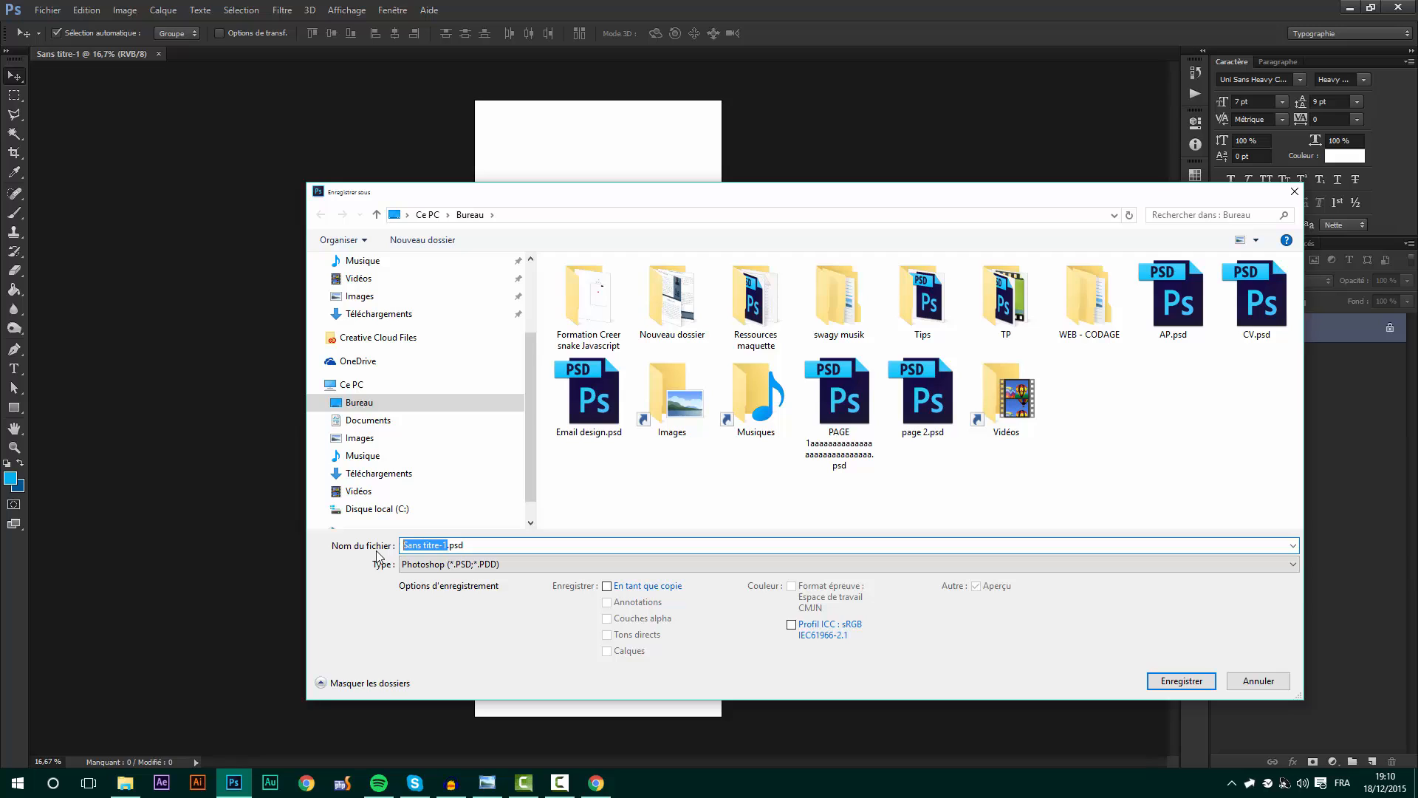
type("maquette tuto")
key("Return")
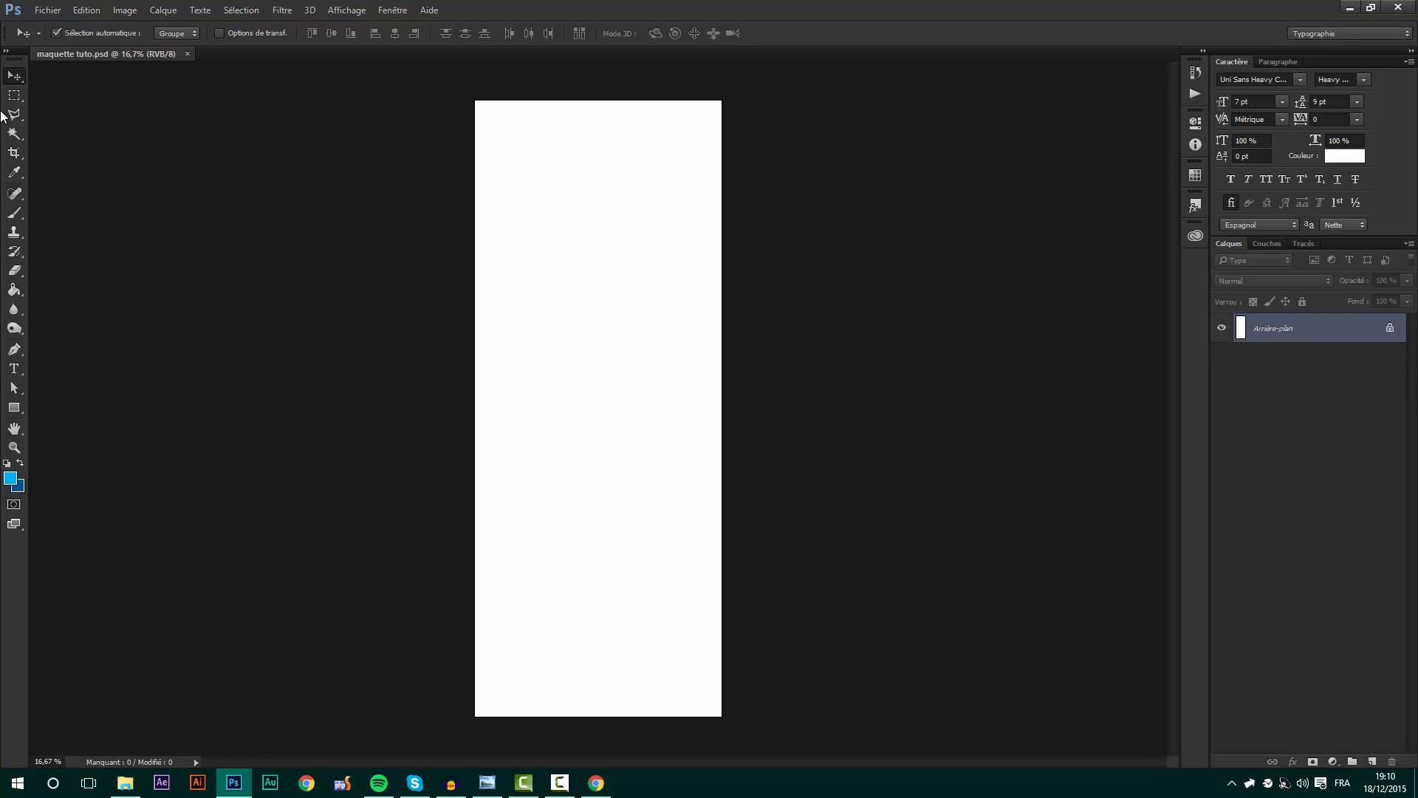
- Place wallpaper.jpg from the Ressources maquette folder into the document, aligned with the top edge of the canvas
left_click(125, 783)
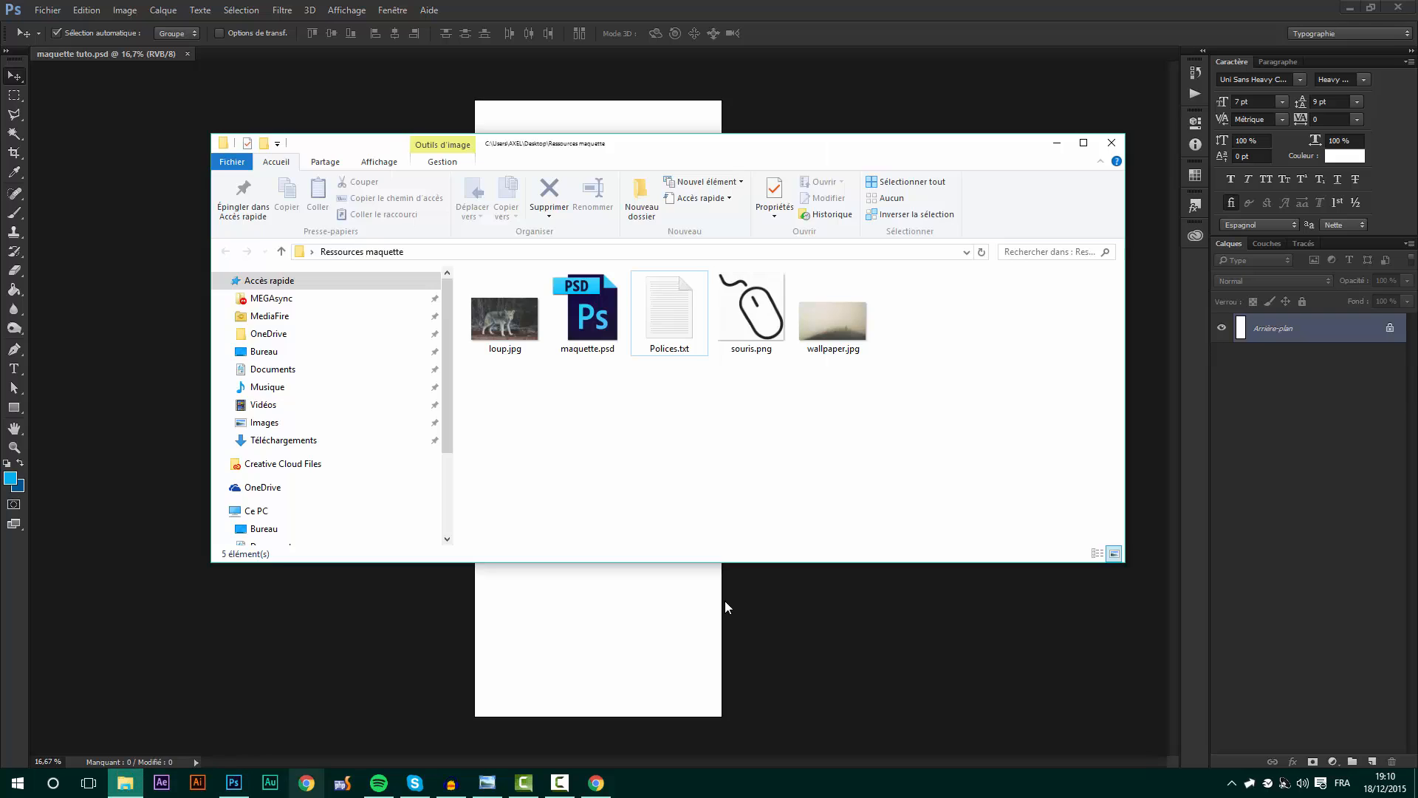
left_click_drag(834, 317, 643, 589)
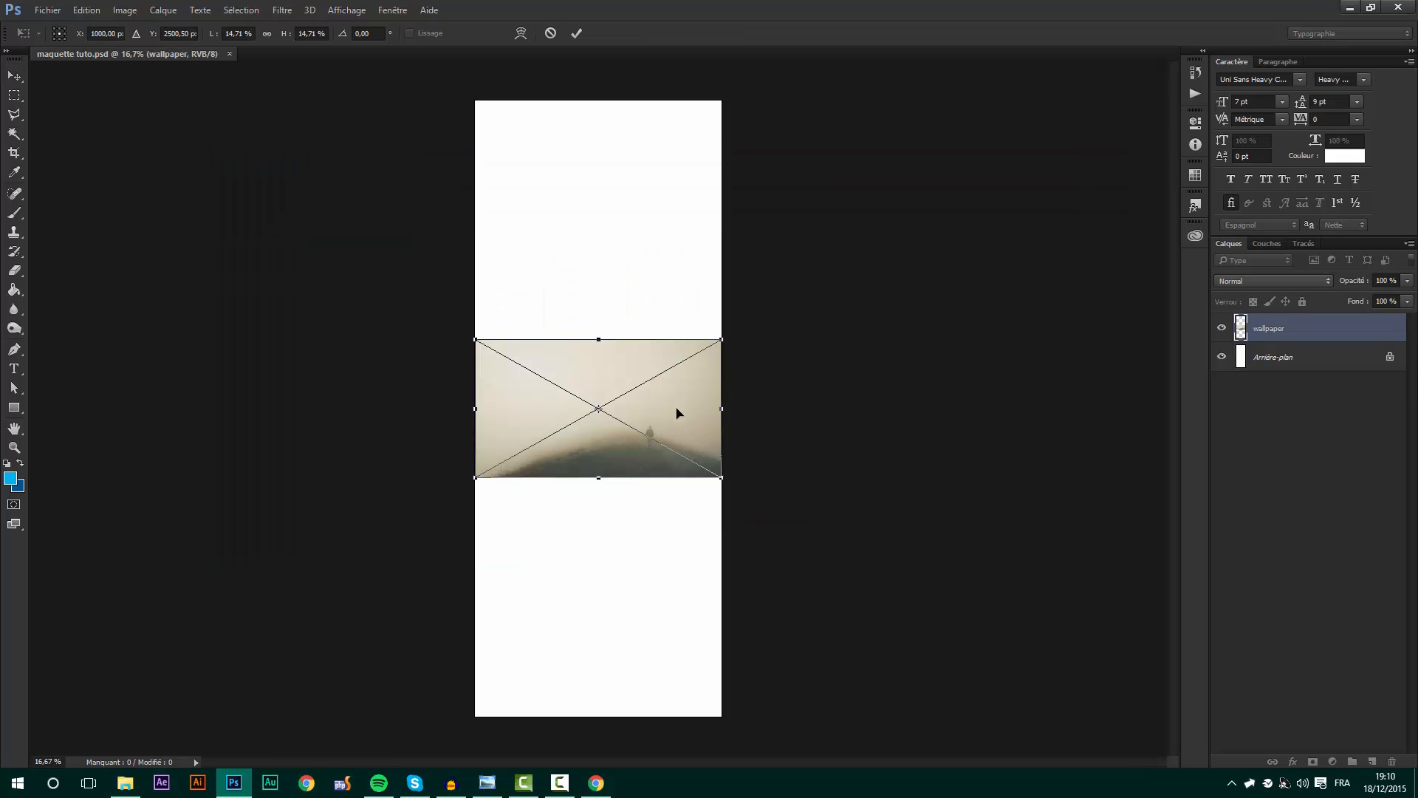
left_click_drag(677, 412, 681, 155)
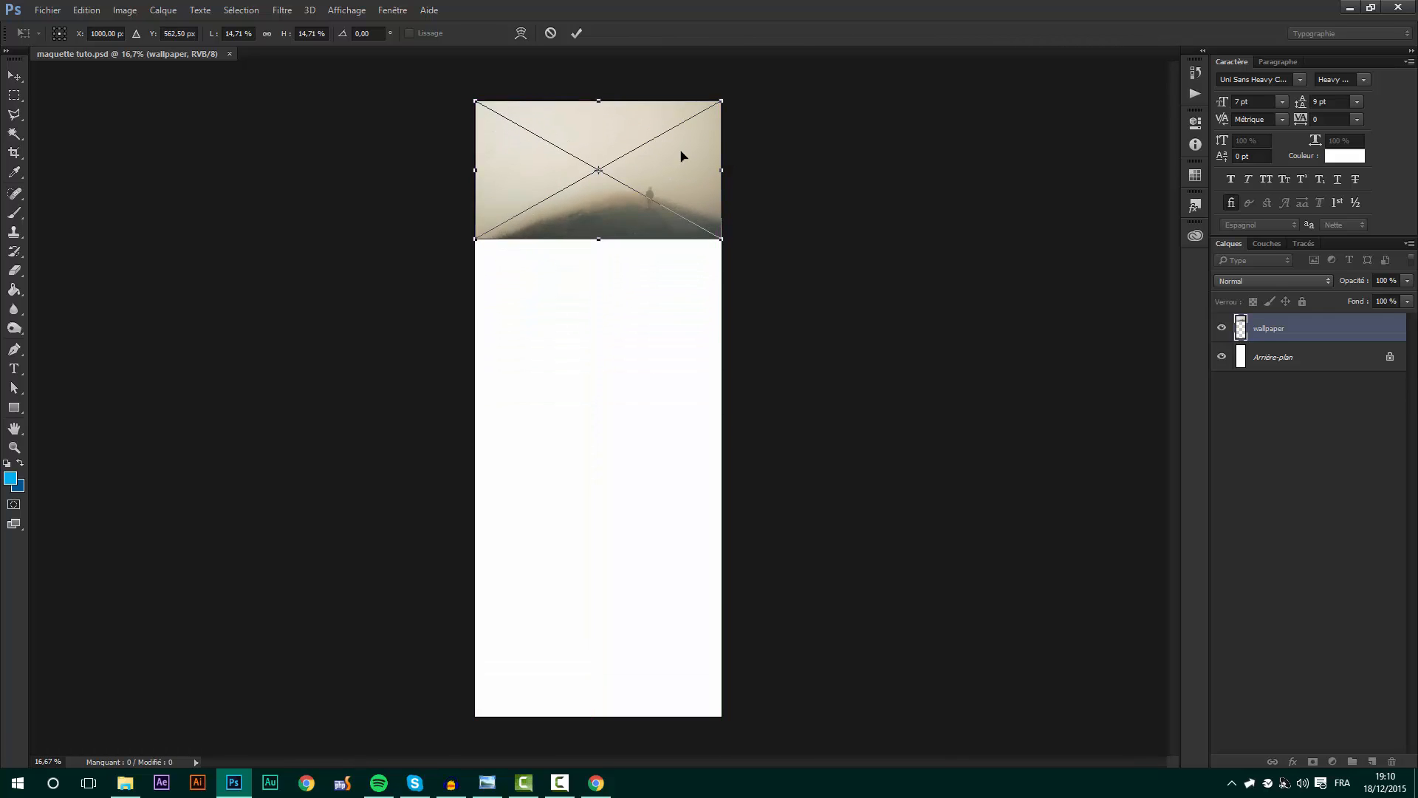
key("Return")
scroll(477, 120, "up", 12)
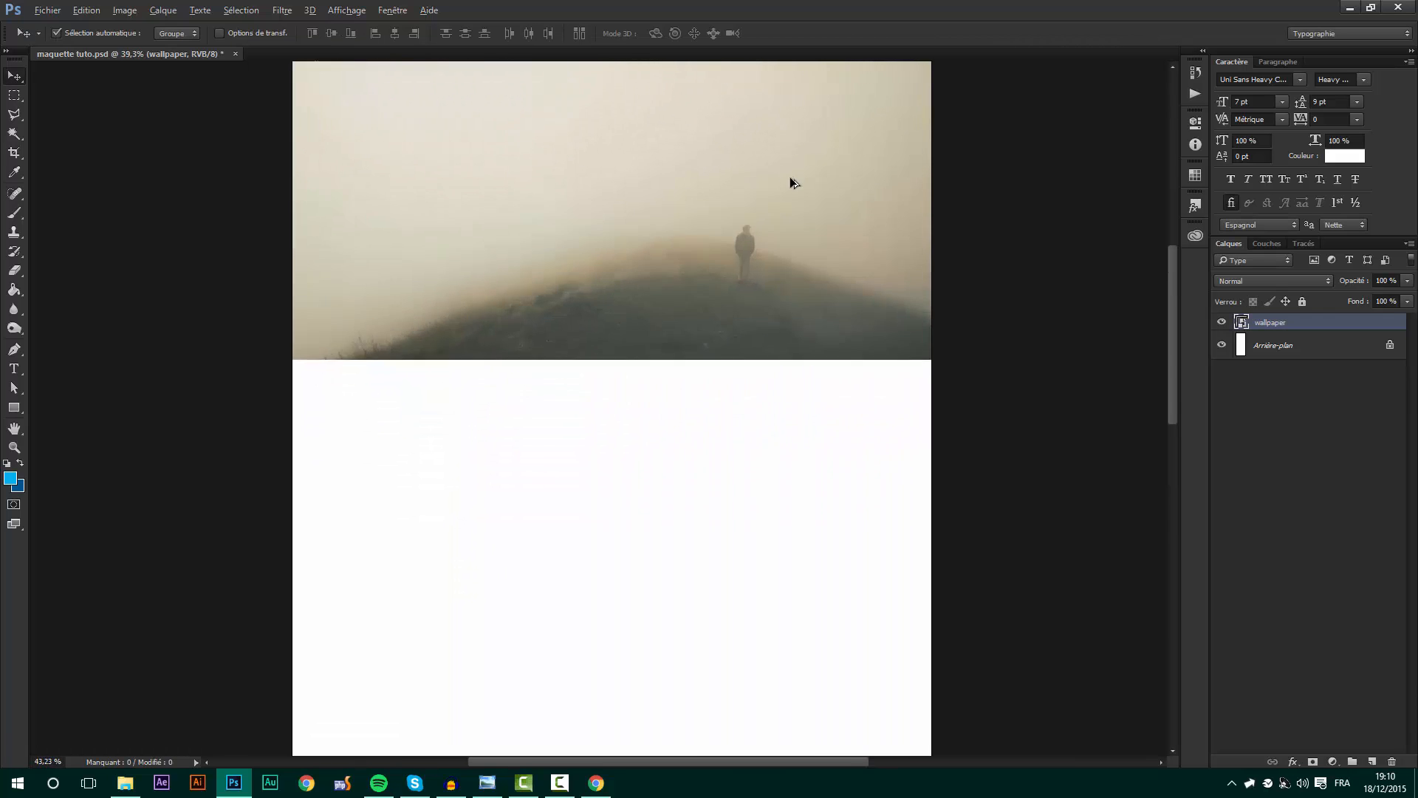
scroll(880, 646, "down", 4)
scroll(650, 153, "up", 2)
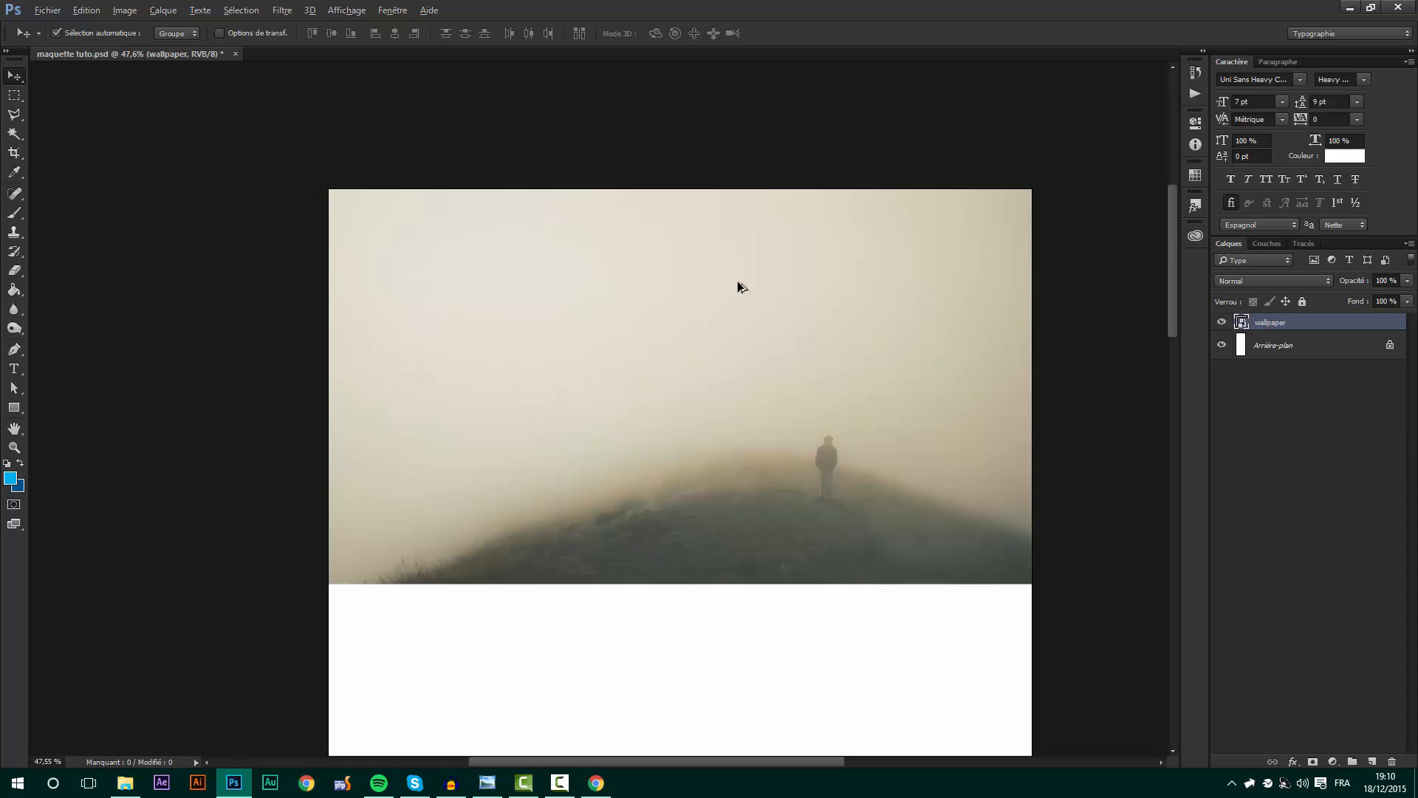
scroll(737, 281, "up", 2)
scroll(330, 401, "down", 1)
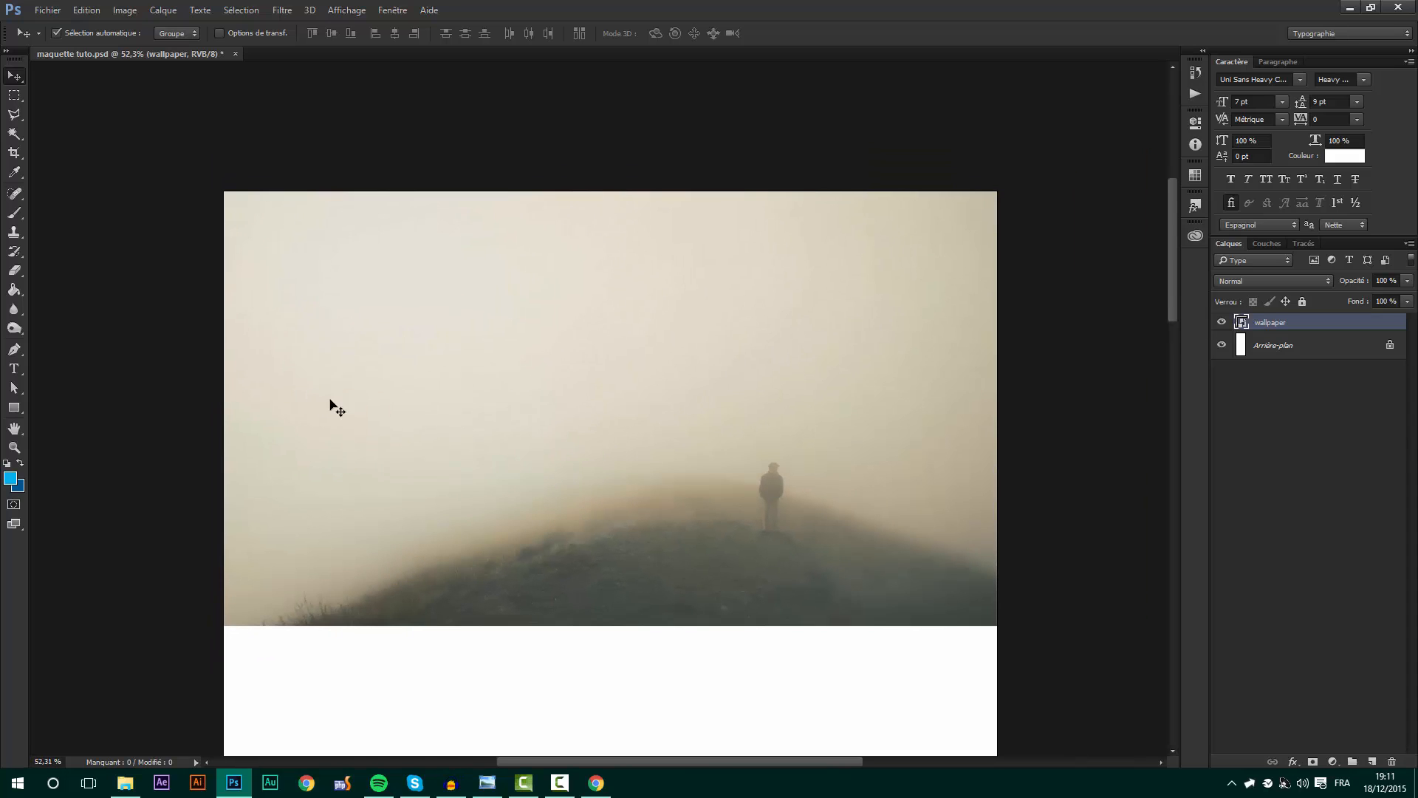
scroll(731, 179, "down", 2)
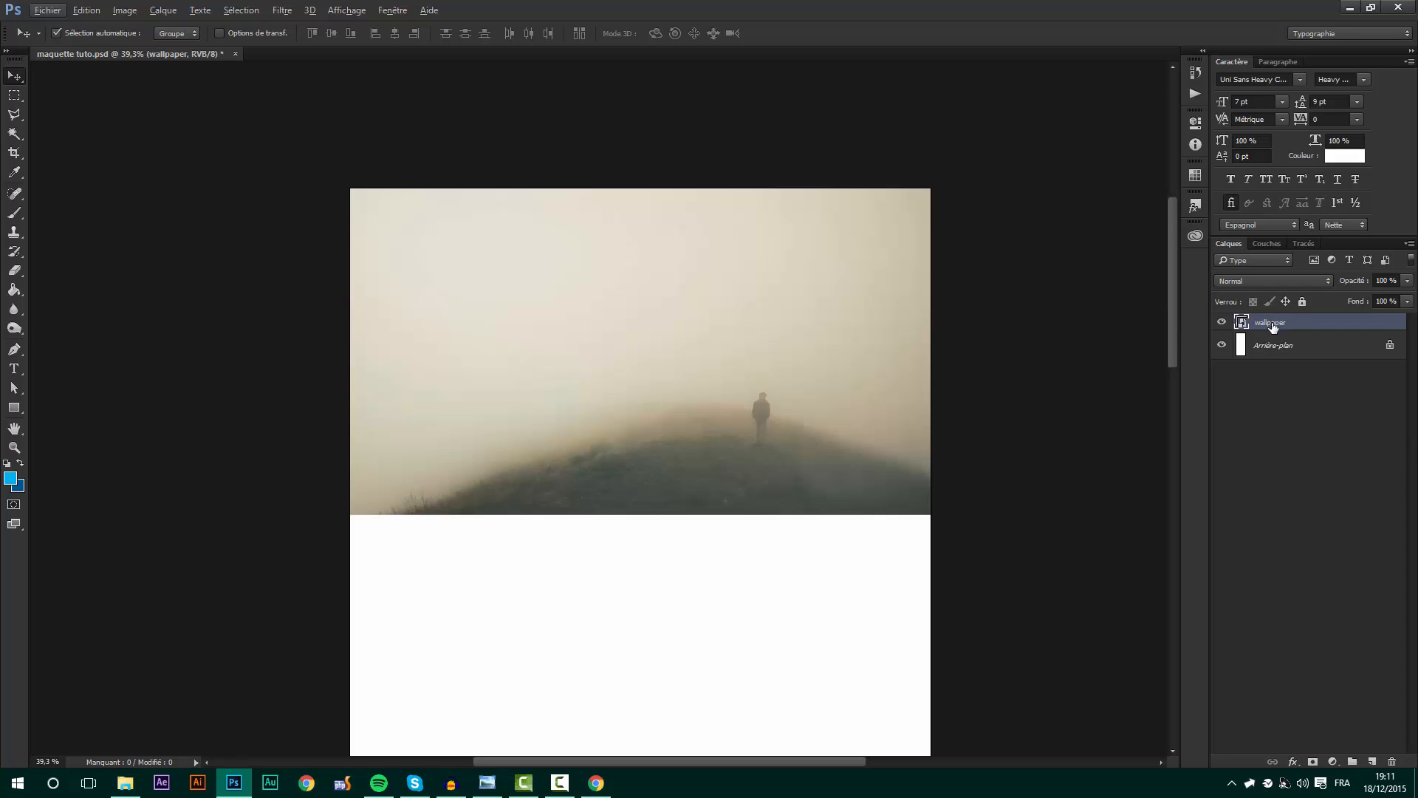
- Group the wallpaper layer and name the group "Background"
key("alt")
key("ctrl+g")
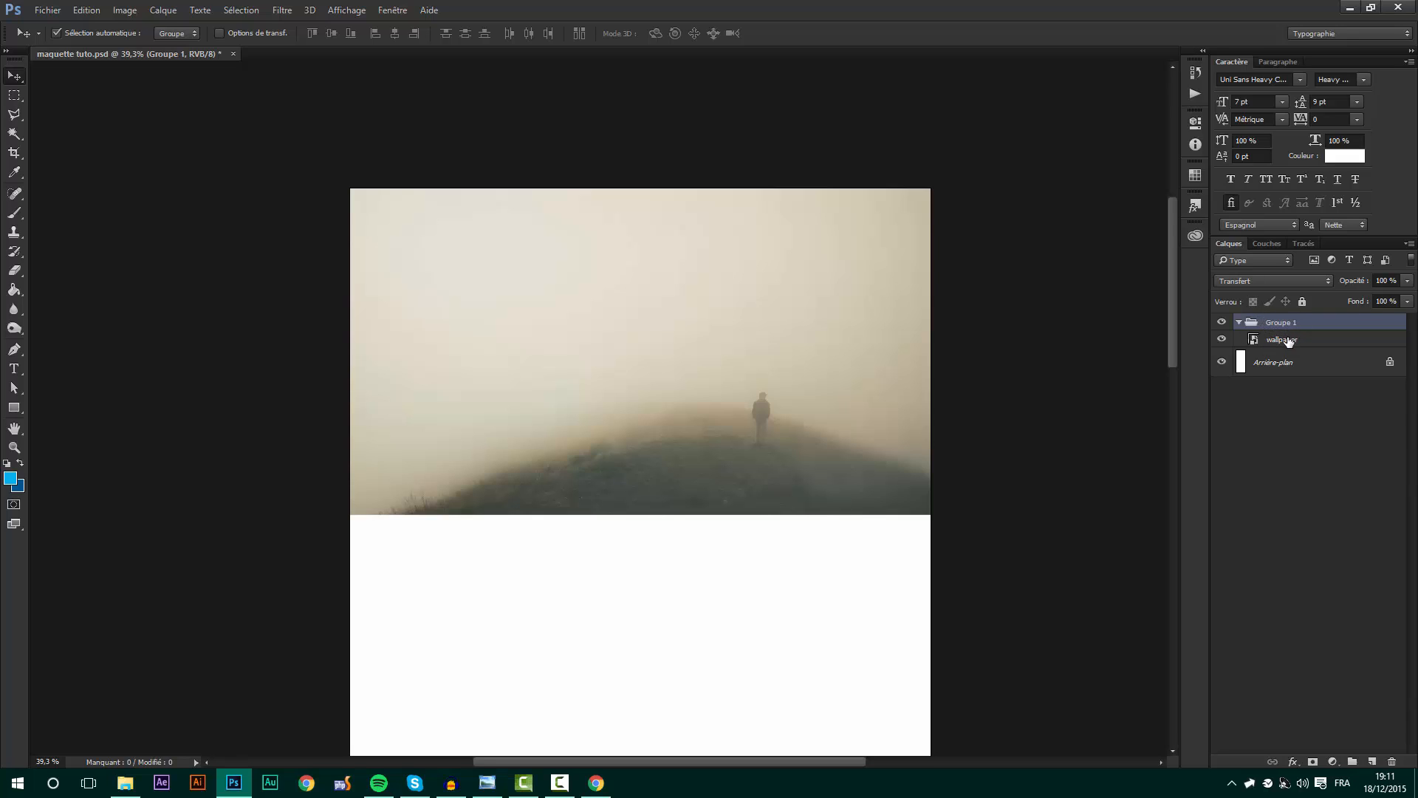
left_click(1352, 762)
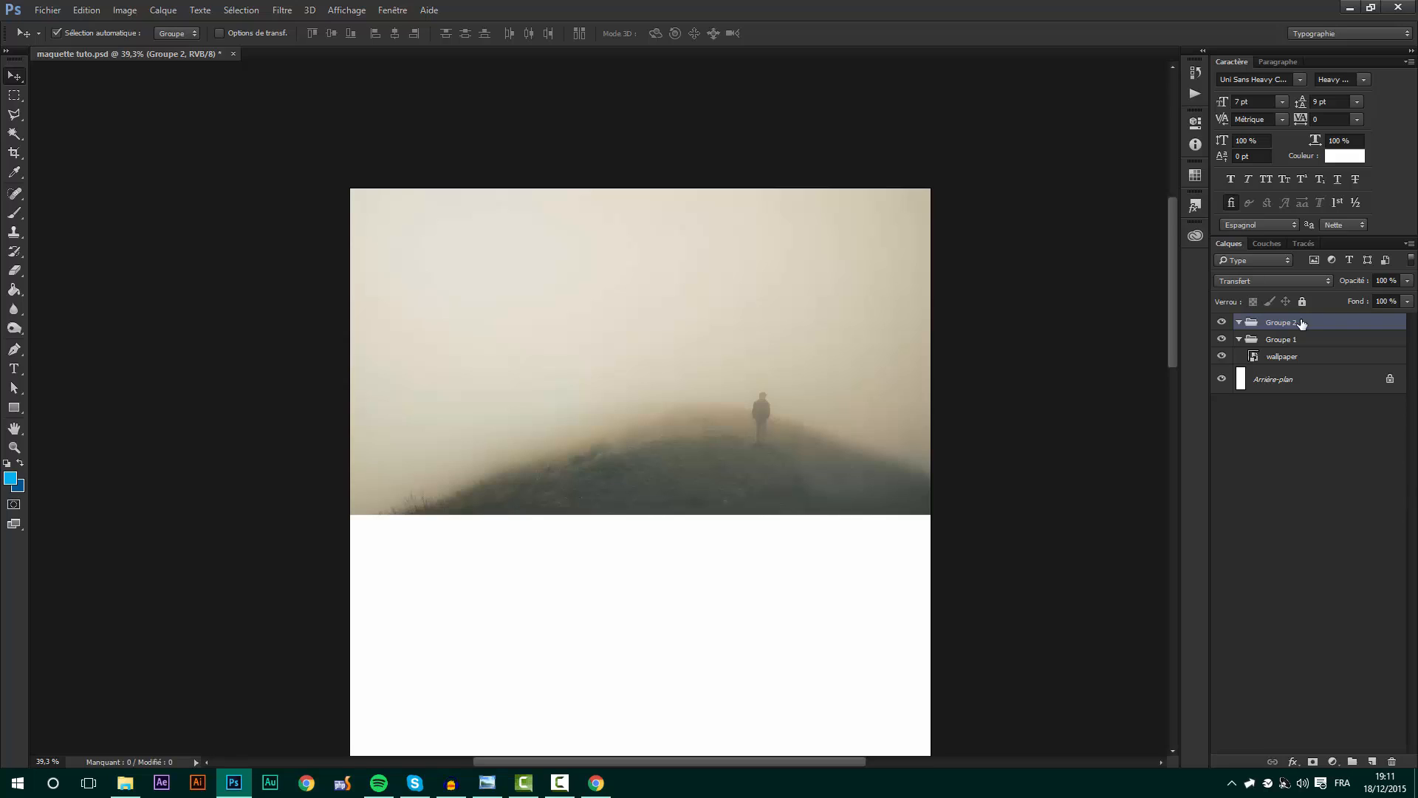
key("ctrl+z")
double_click(1272, 324)
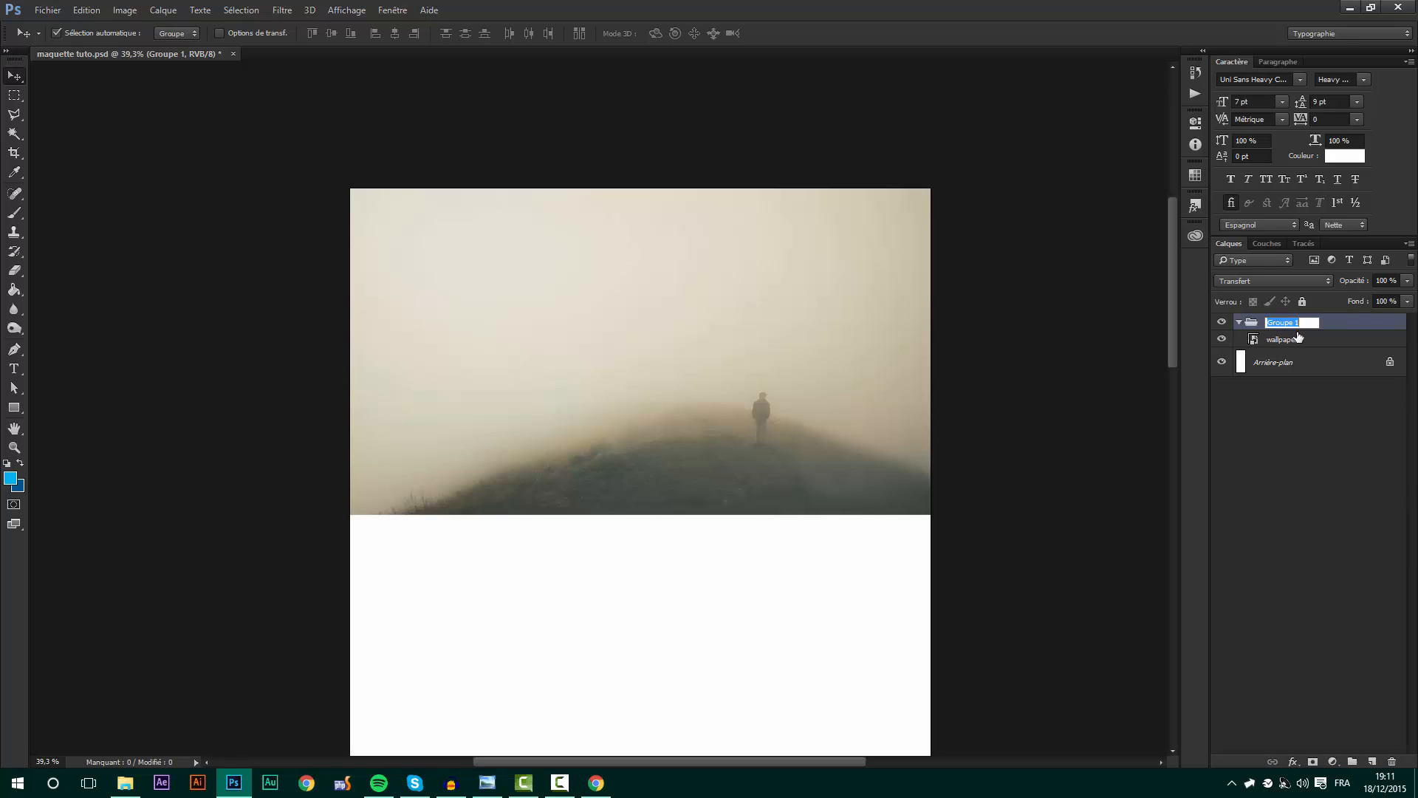
type("Background")
key("Return")
- Rename the wallpaper layer inside the Background group as "image"
left_click(1302, 340)
double_click(1283, 339)
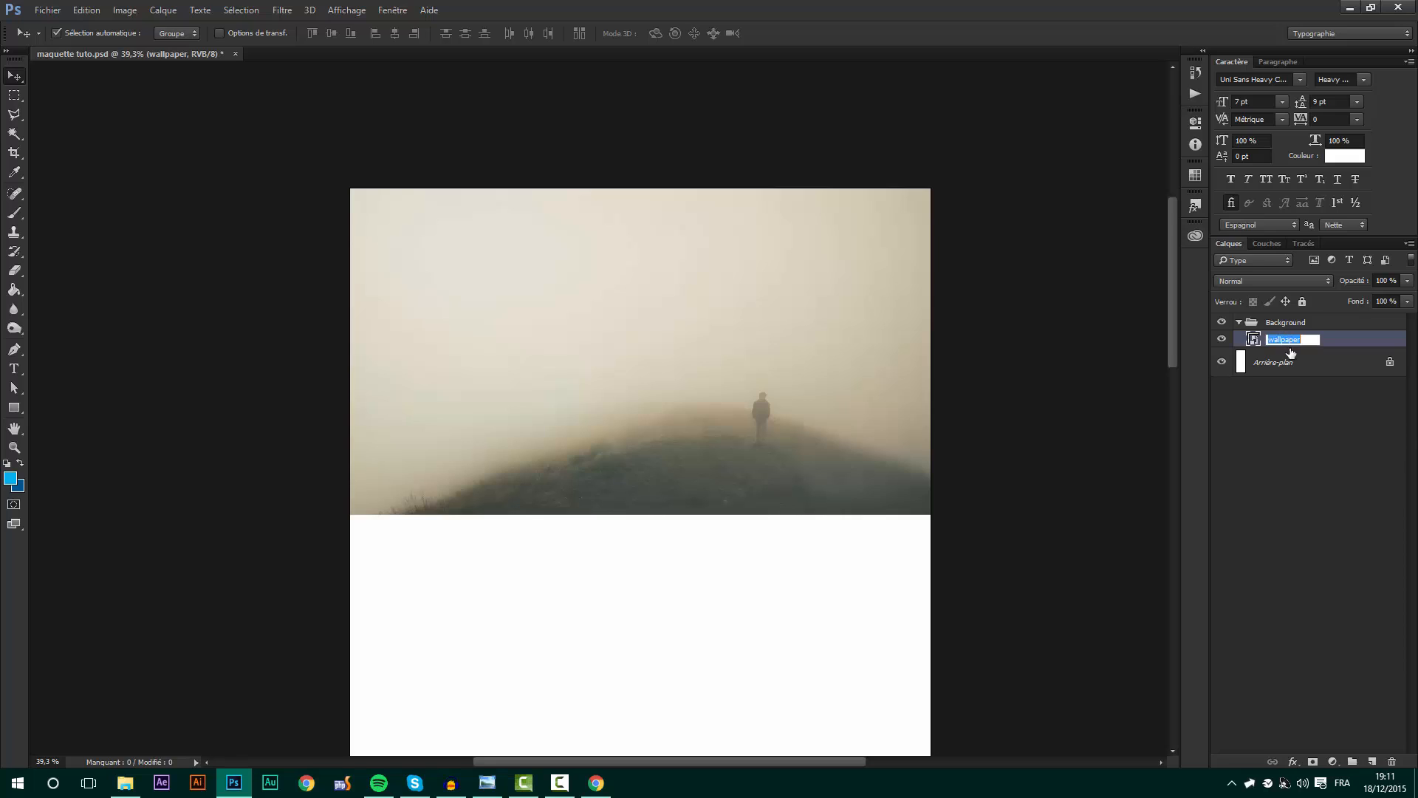
type("image")
key("Return")
left_click(1371, 762)
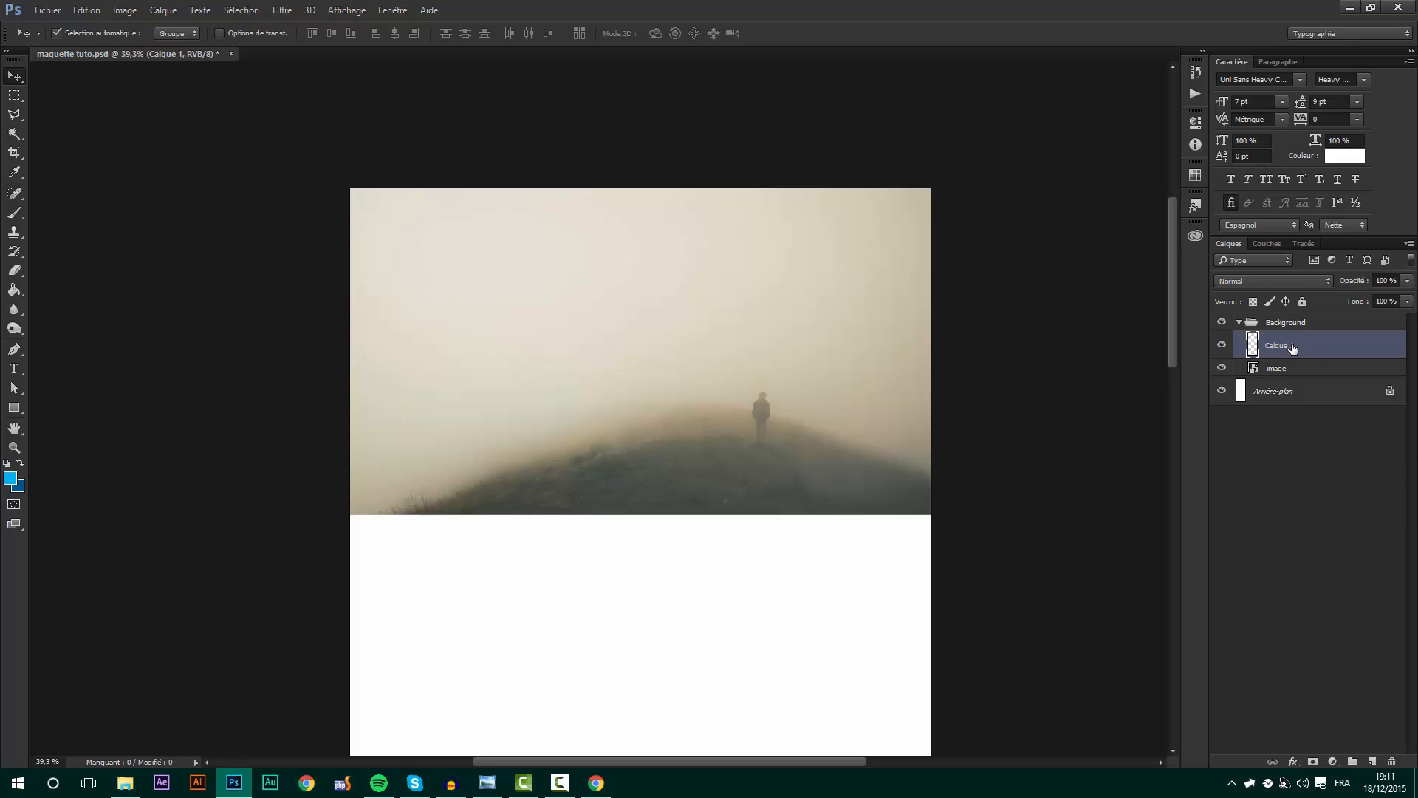
key("Delete")
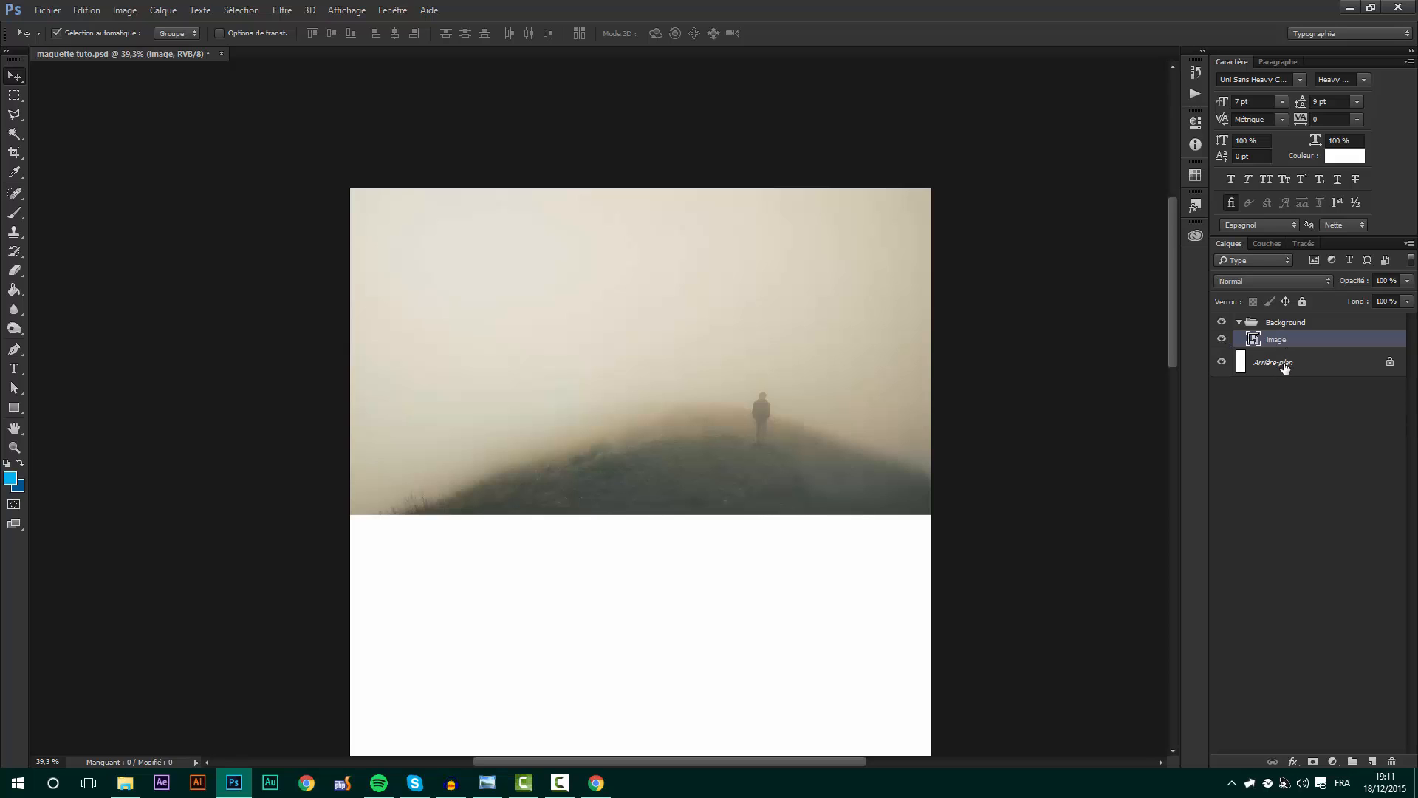
- Duplicate the image layer, flip the copy vertically, and place it directly below the original as a mirror reflection
key("ctrl+j")
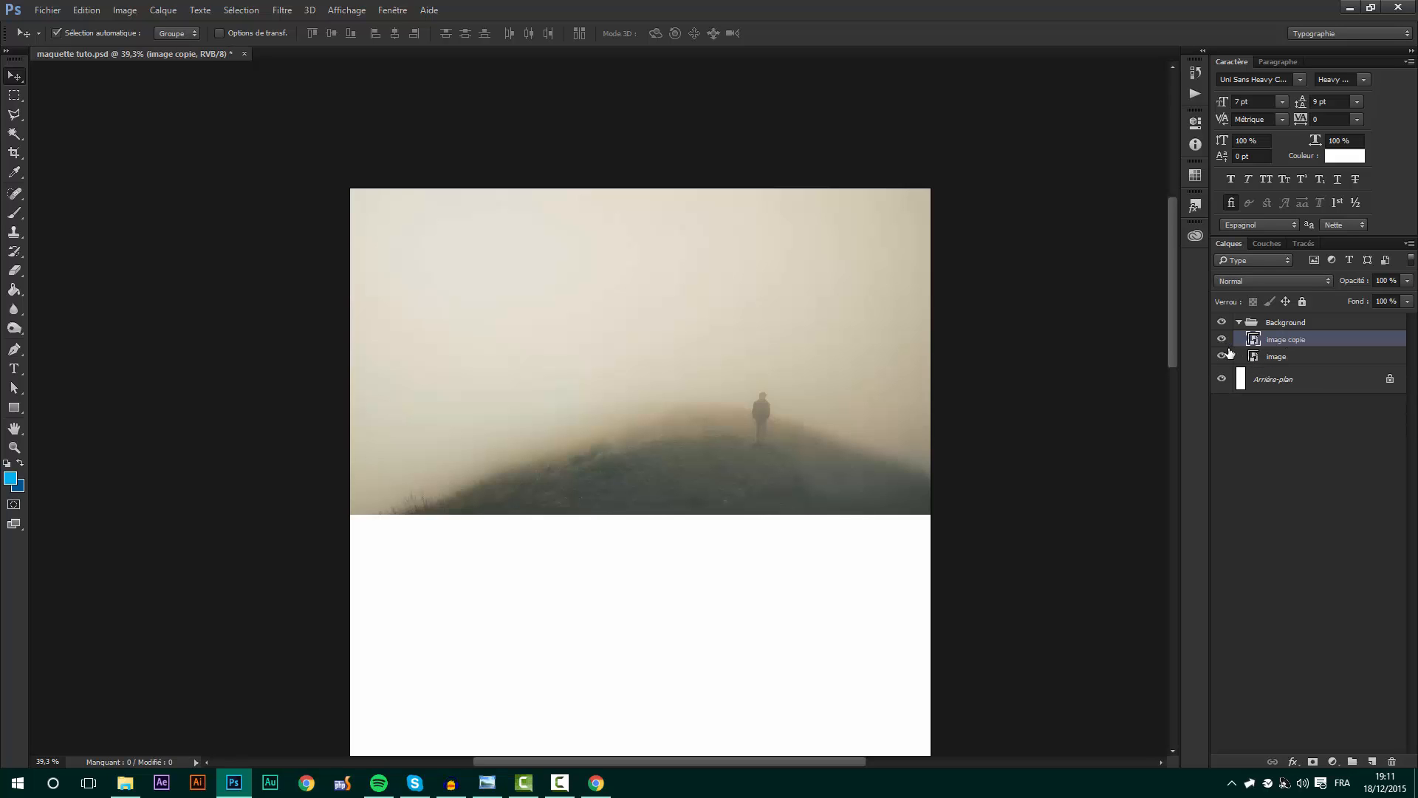
key("ctrl+t")
right_click(669, 310)
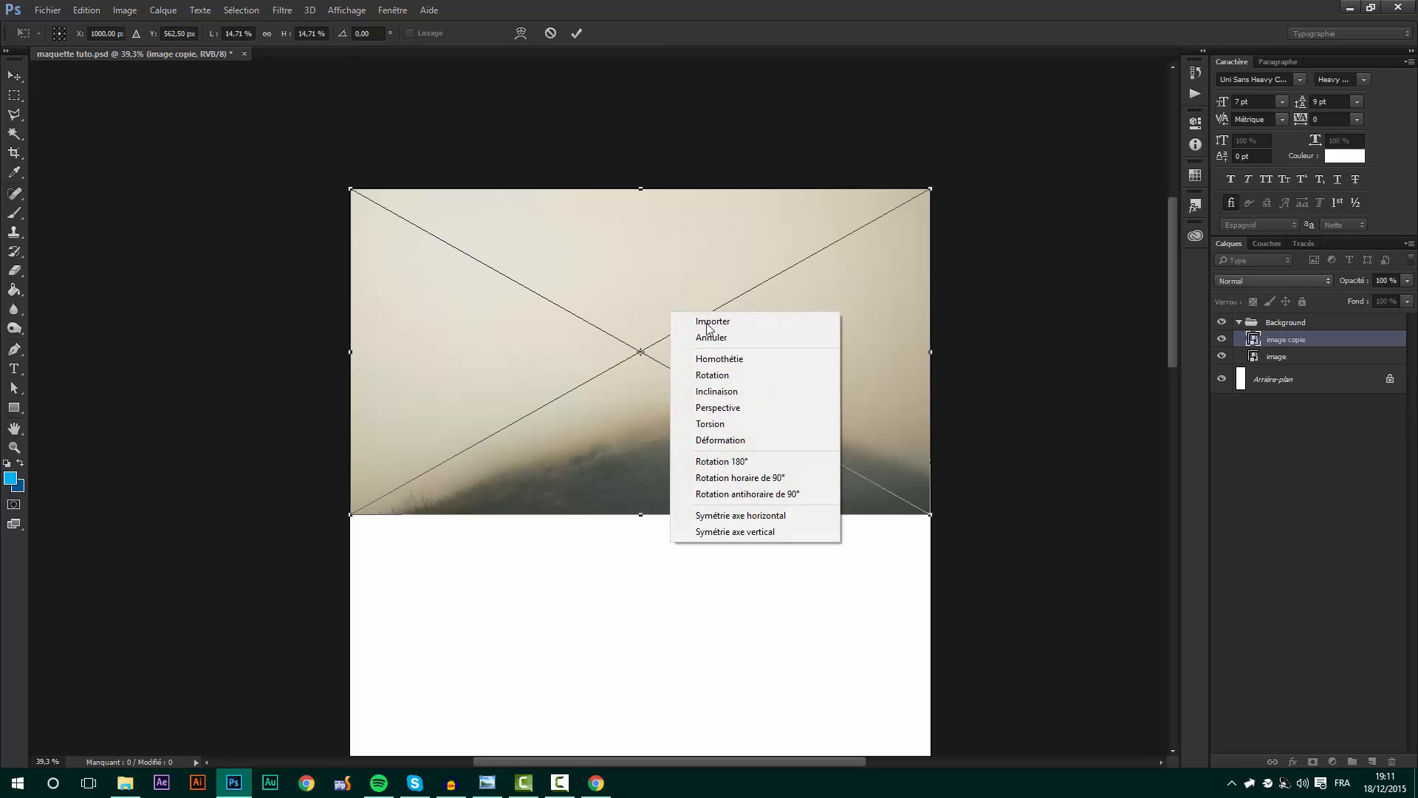
left_click(810, 514)
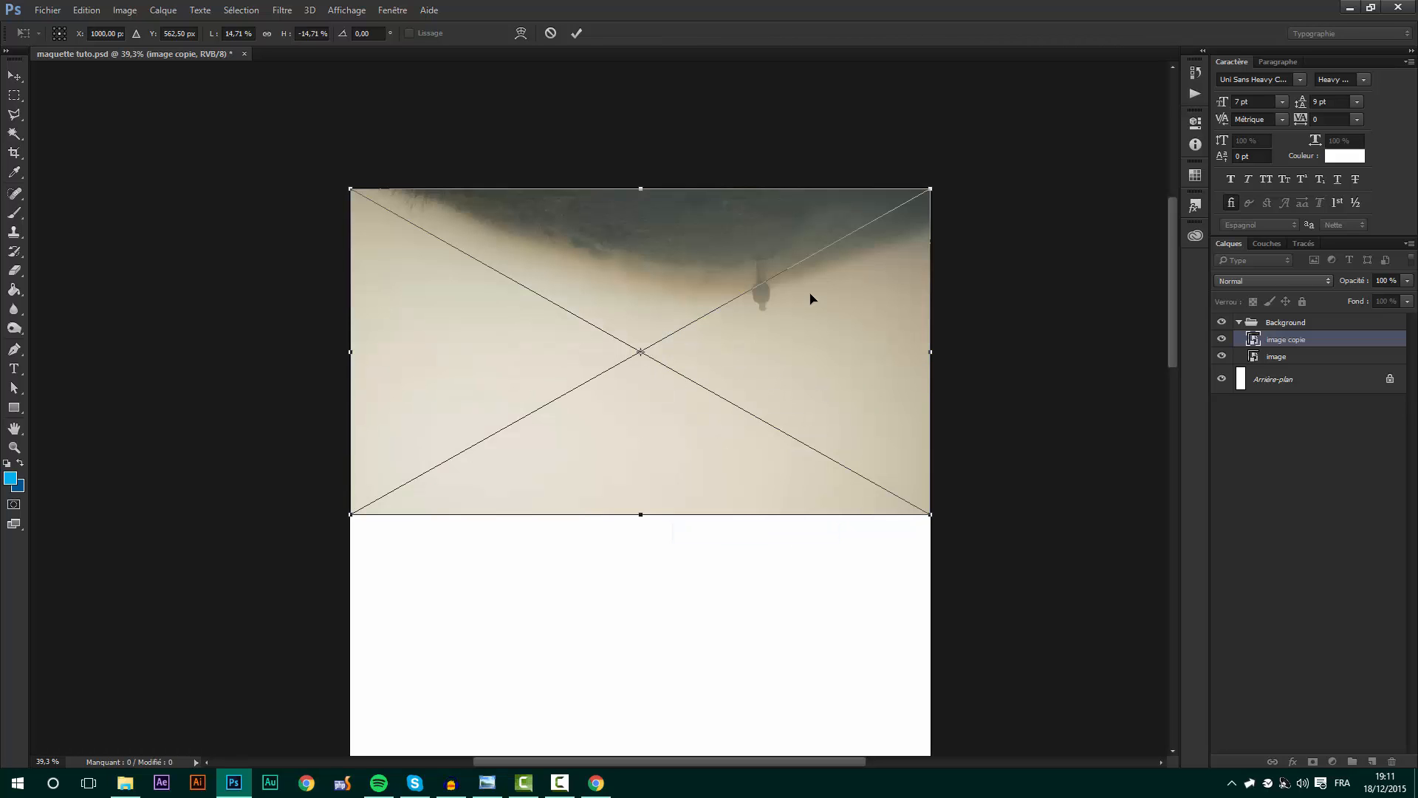
left_click_drag(818, 262, 813, 583)
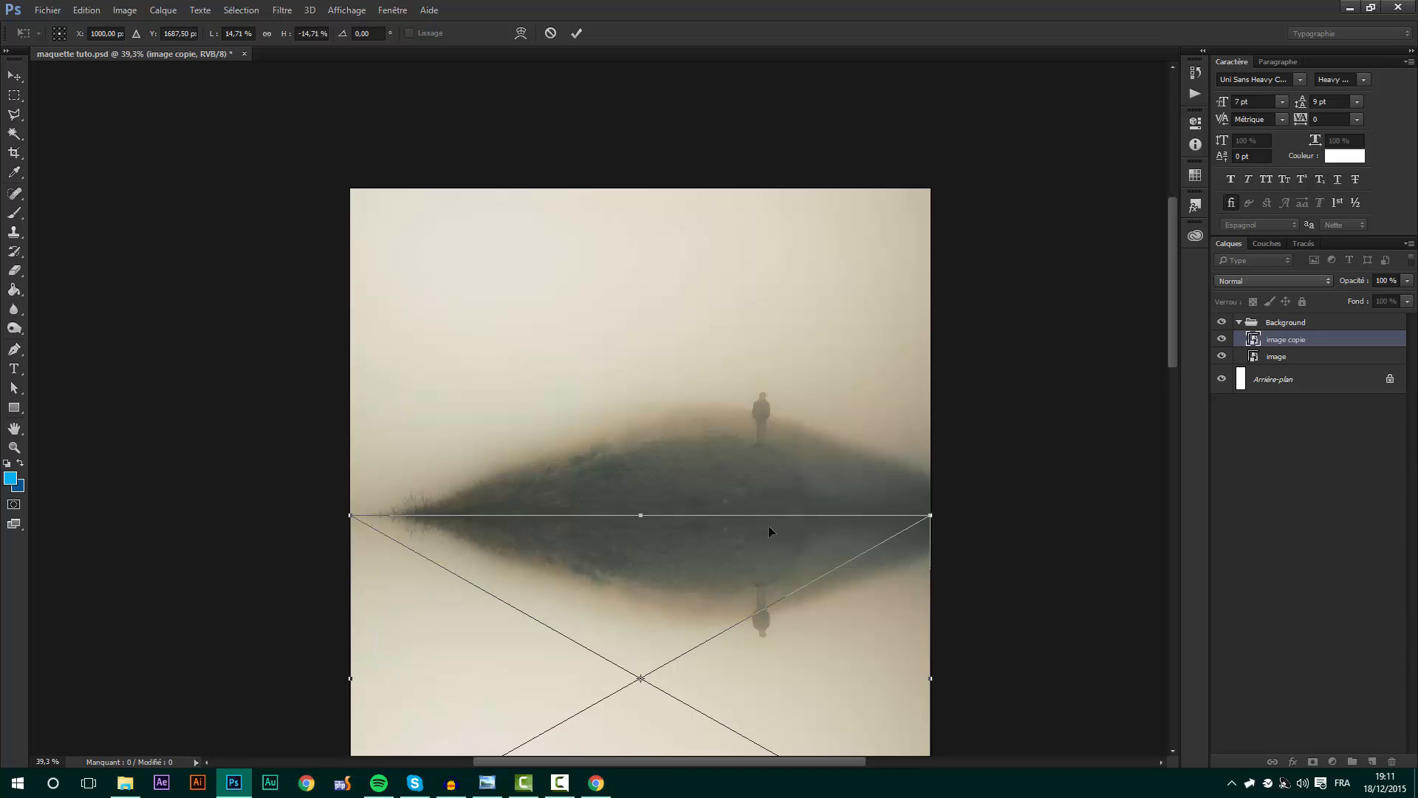
key("Return")
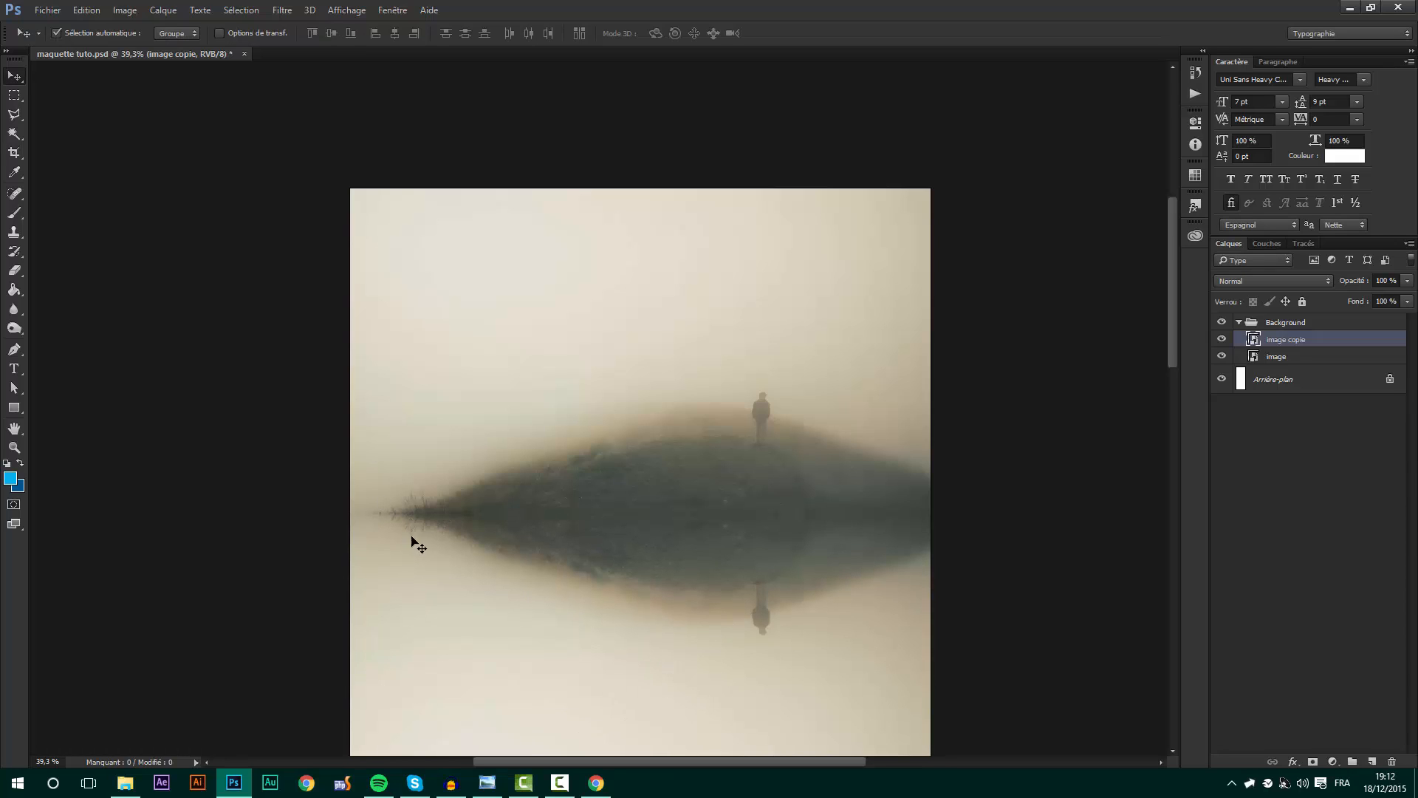
- Select a full-width strip along the lower edge of the mirrored image and copy it onto its own layer
scroll(621, 458, "down", 4)
scroll(613, 719, "up", 2)
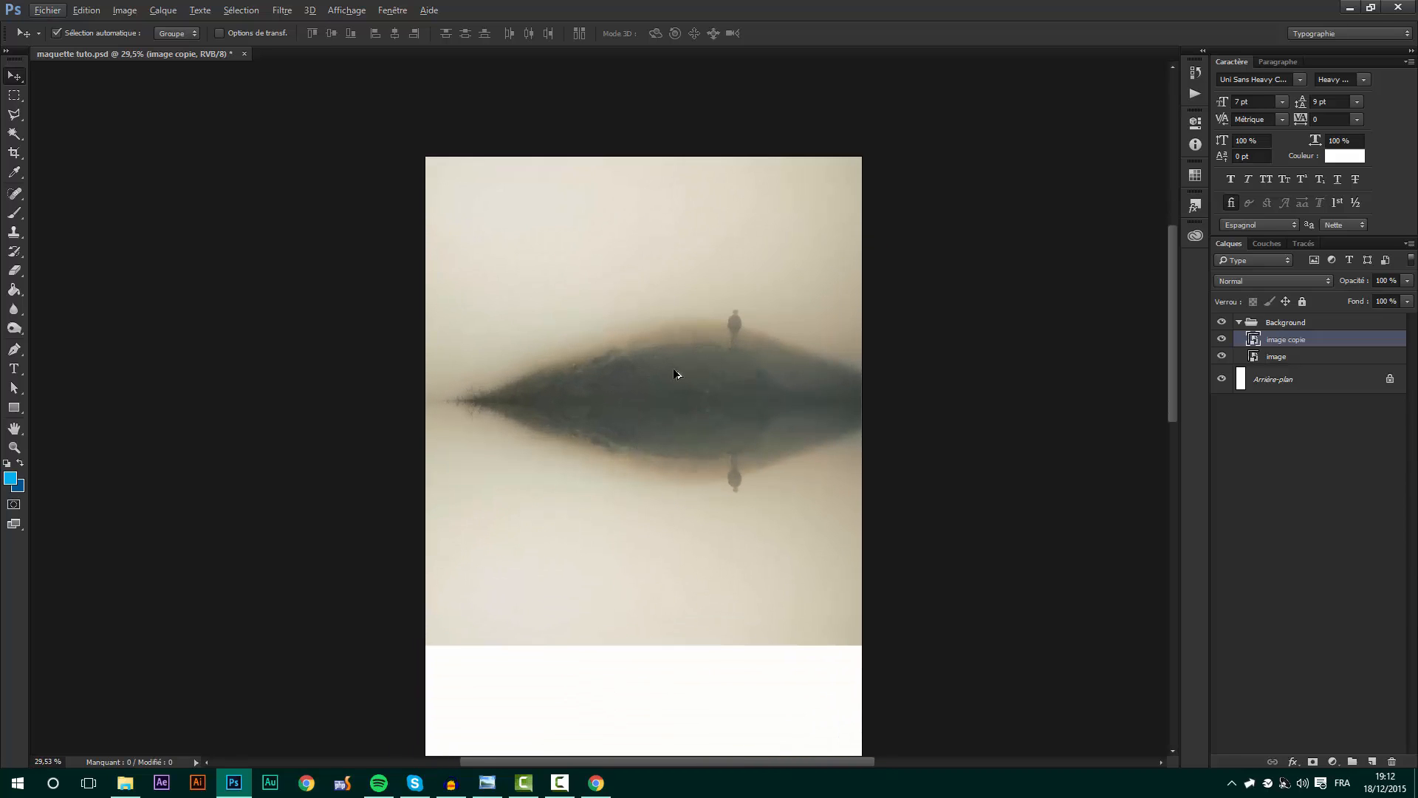
scroll(604, 578, "up", 2)
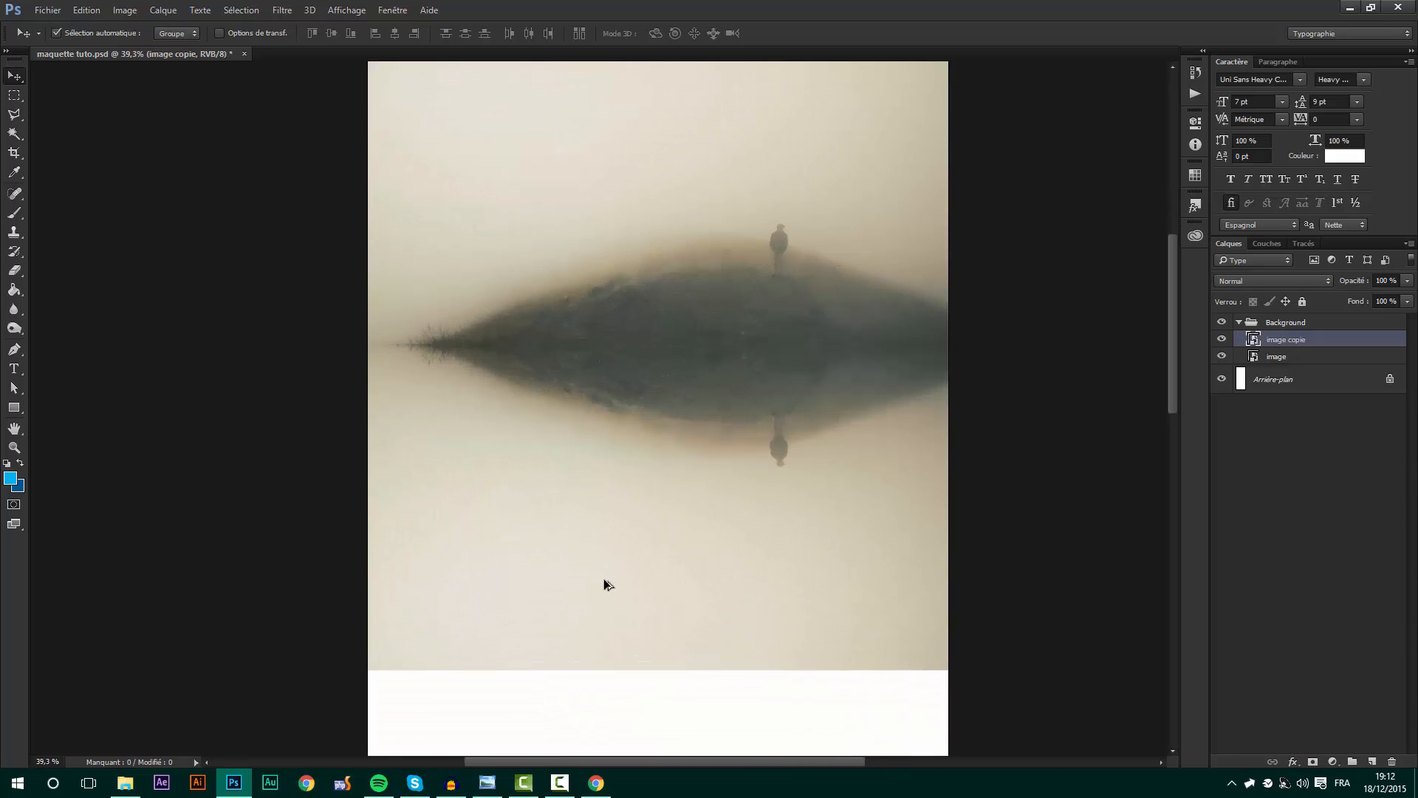
left_click(9, 91)
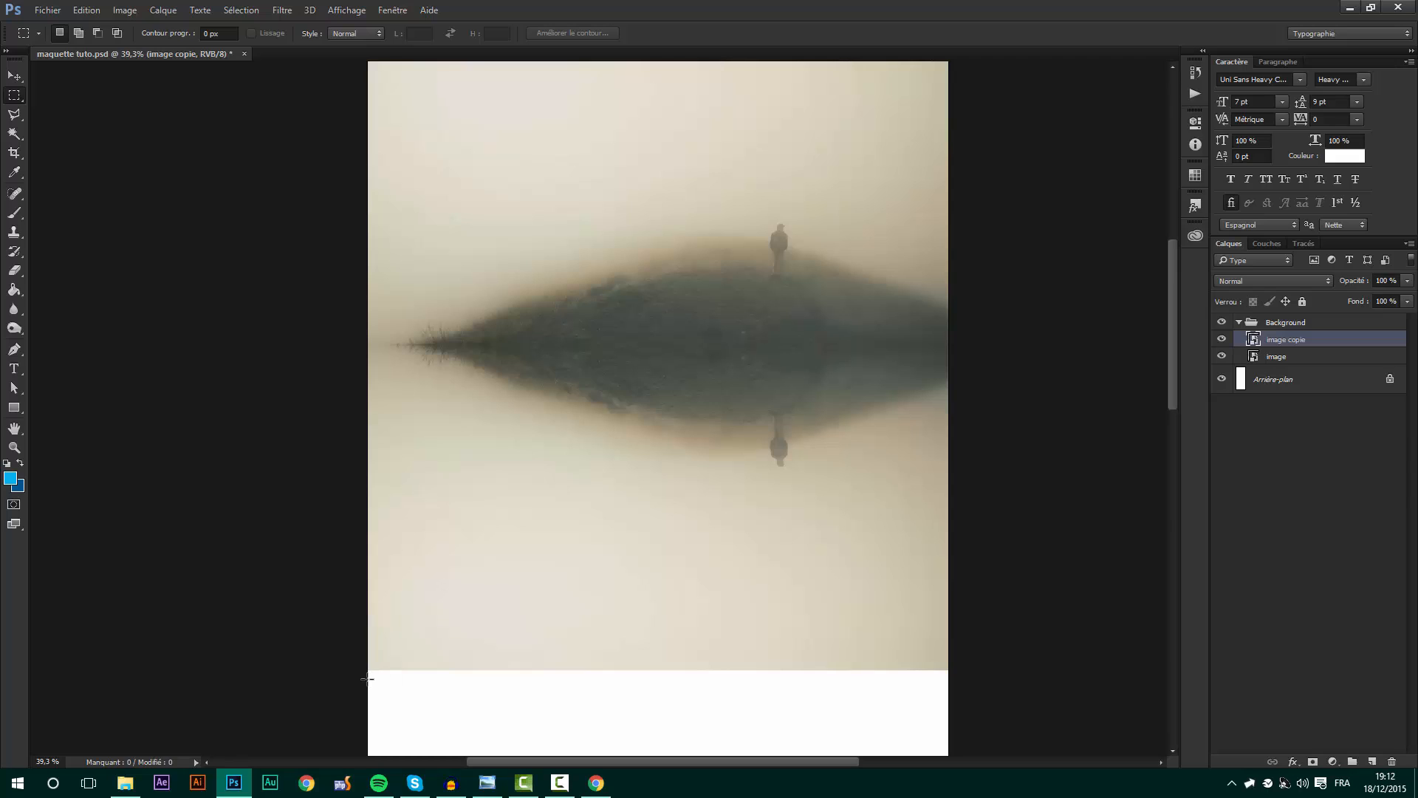
left_click_drag(359, 678, 980, 548)
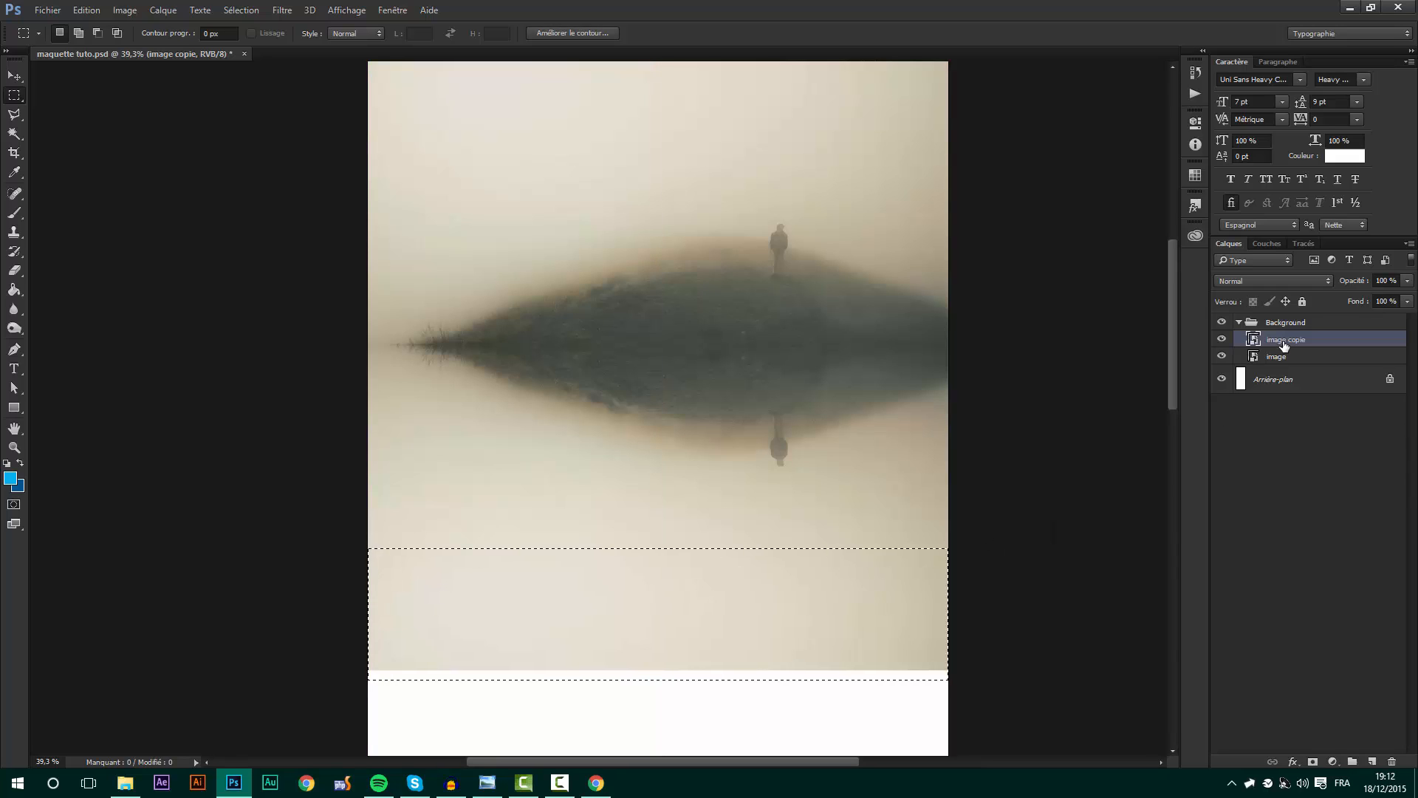
key("ctrl+j")
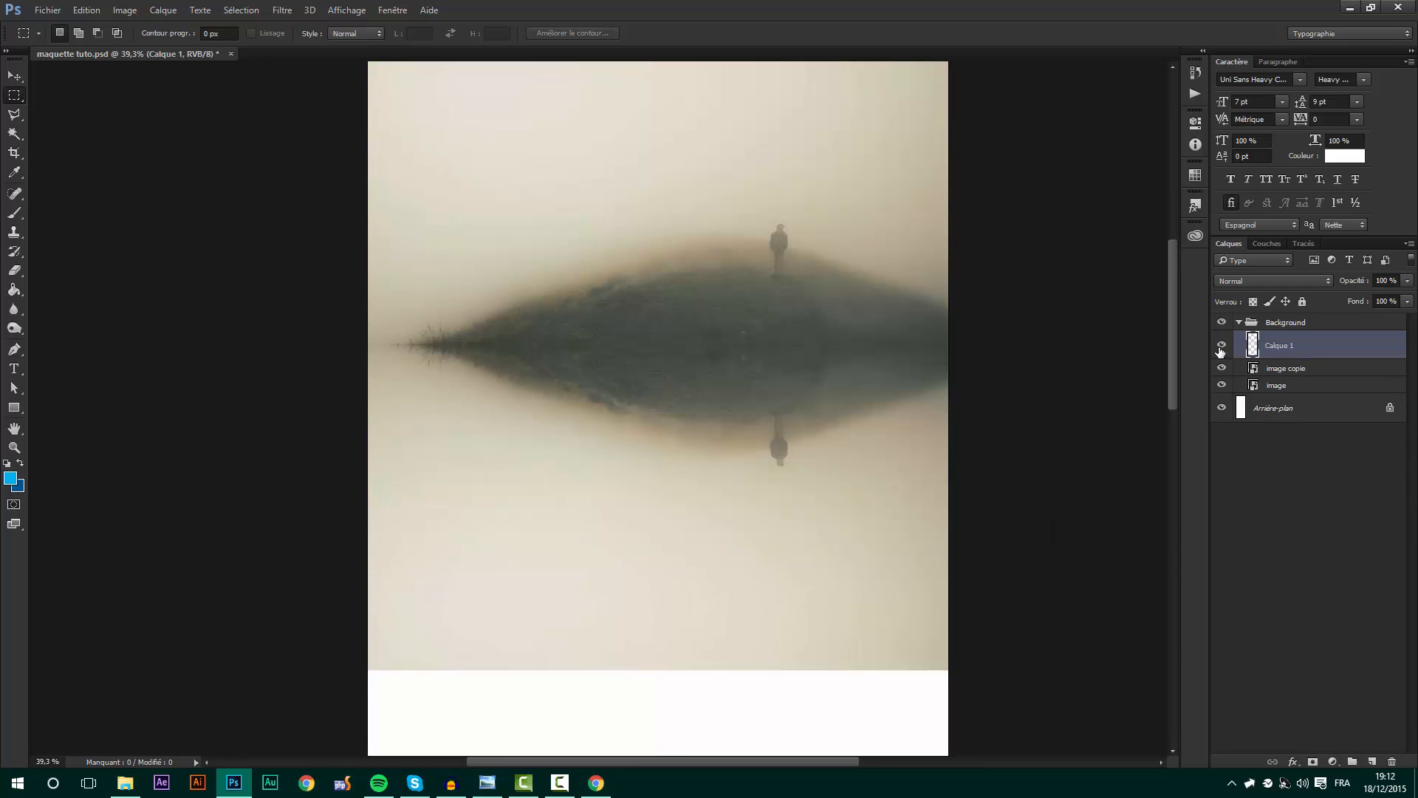
- Stretch the copied strip downward so it fills the canvas to its bottom edge
key("ctrl+t")
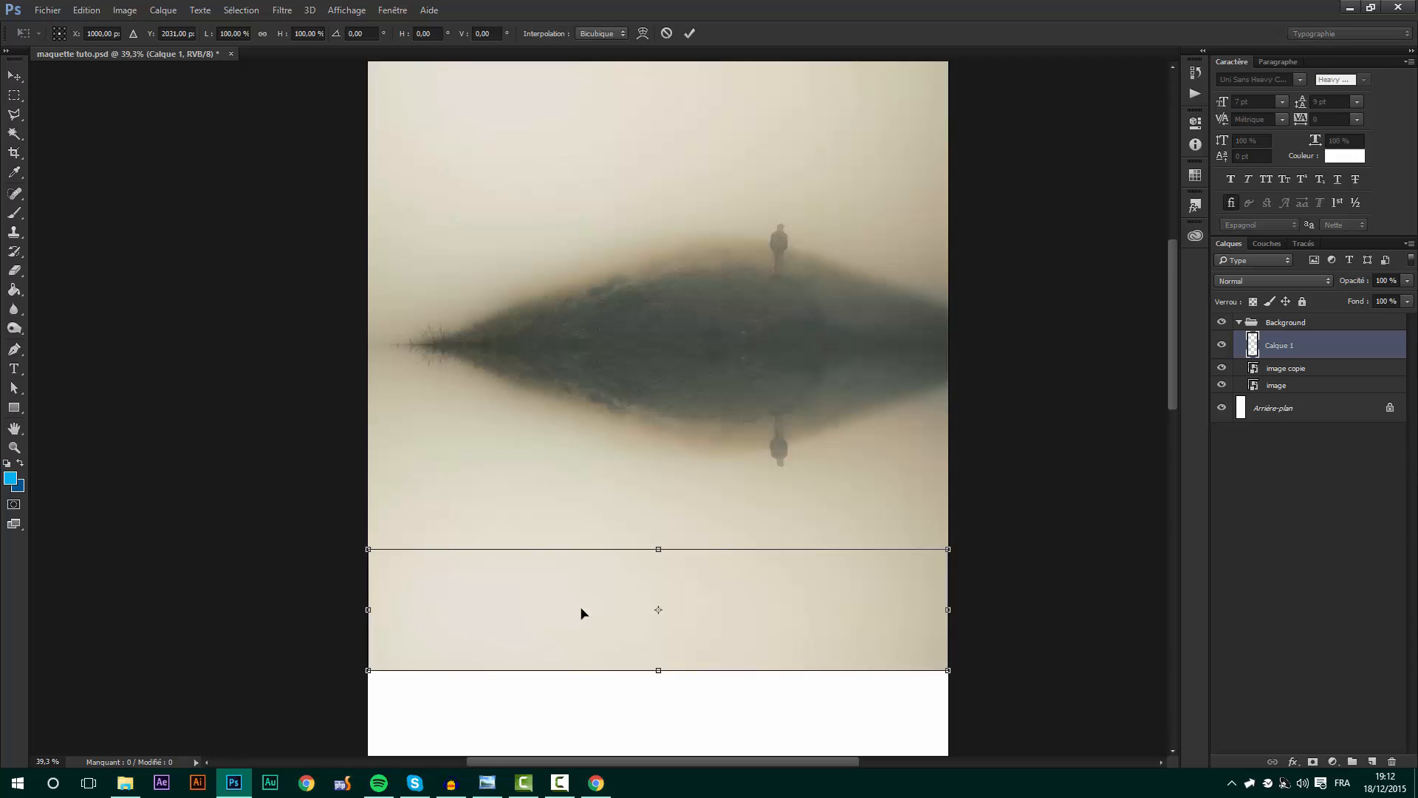
left_click_drag(583, 611, 614, 592)
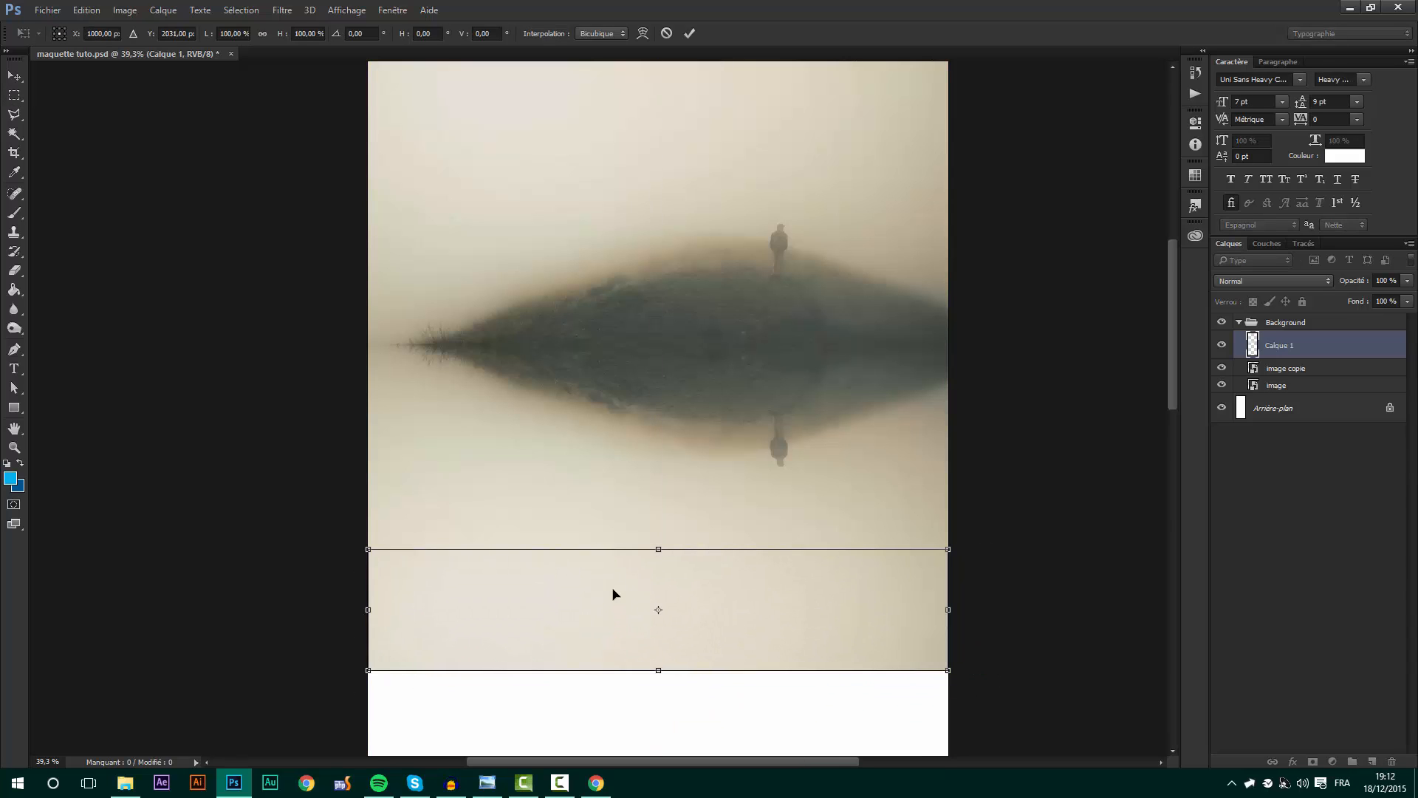
key("Return")
key("m")
key("ctrl+t")
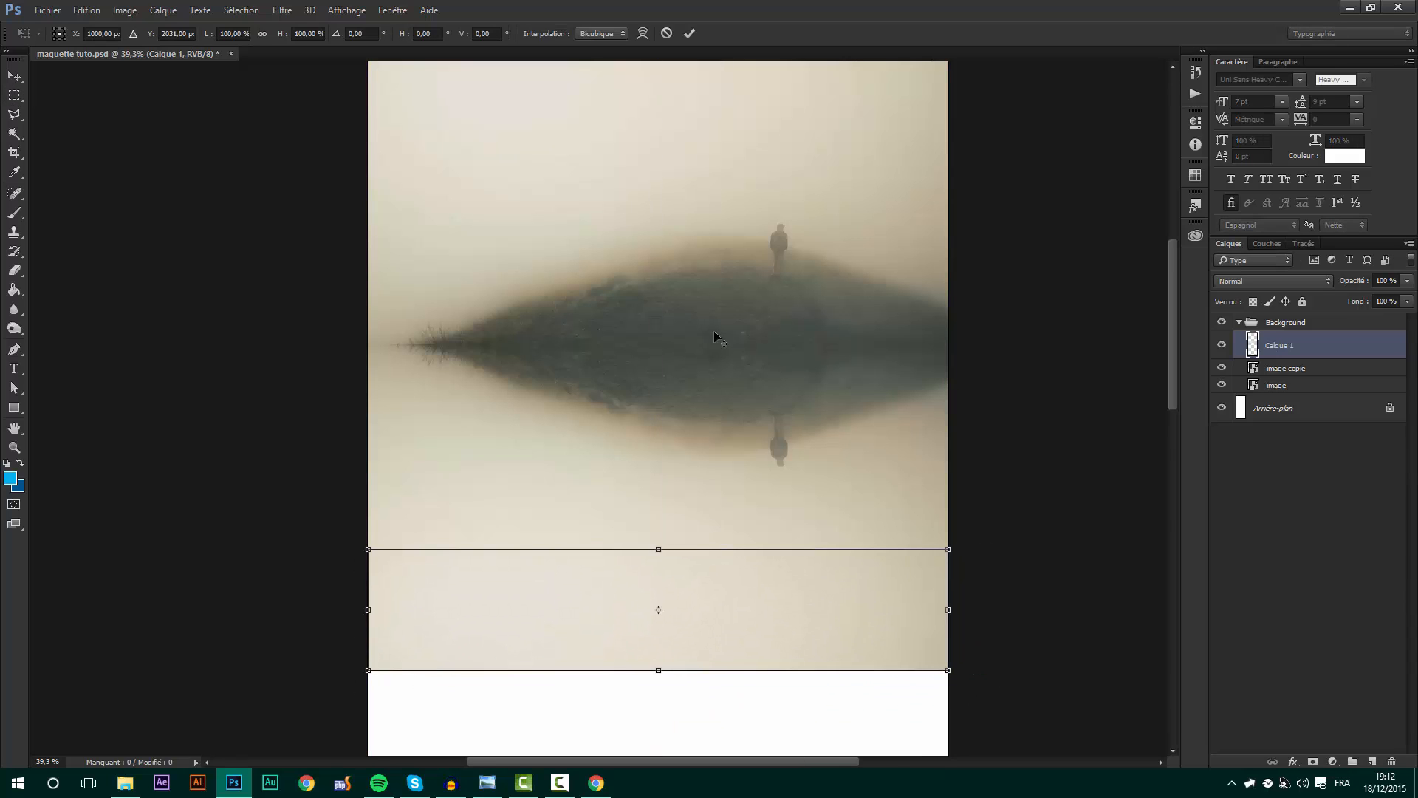
scroll(715, 332, "down", 5)
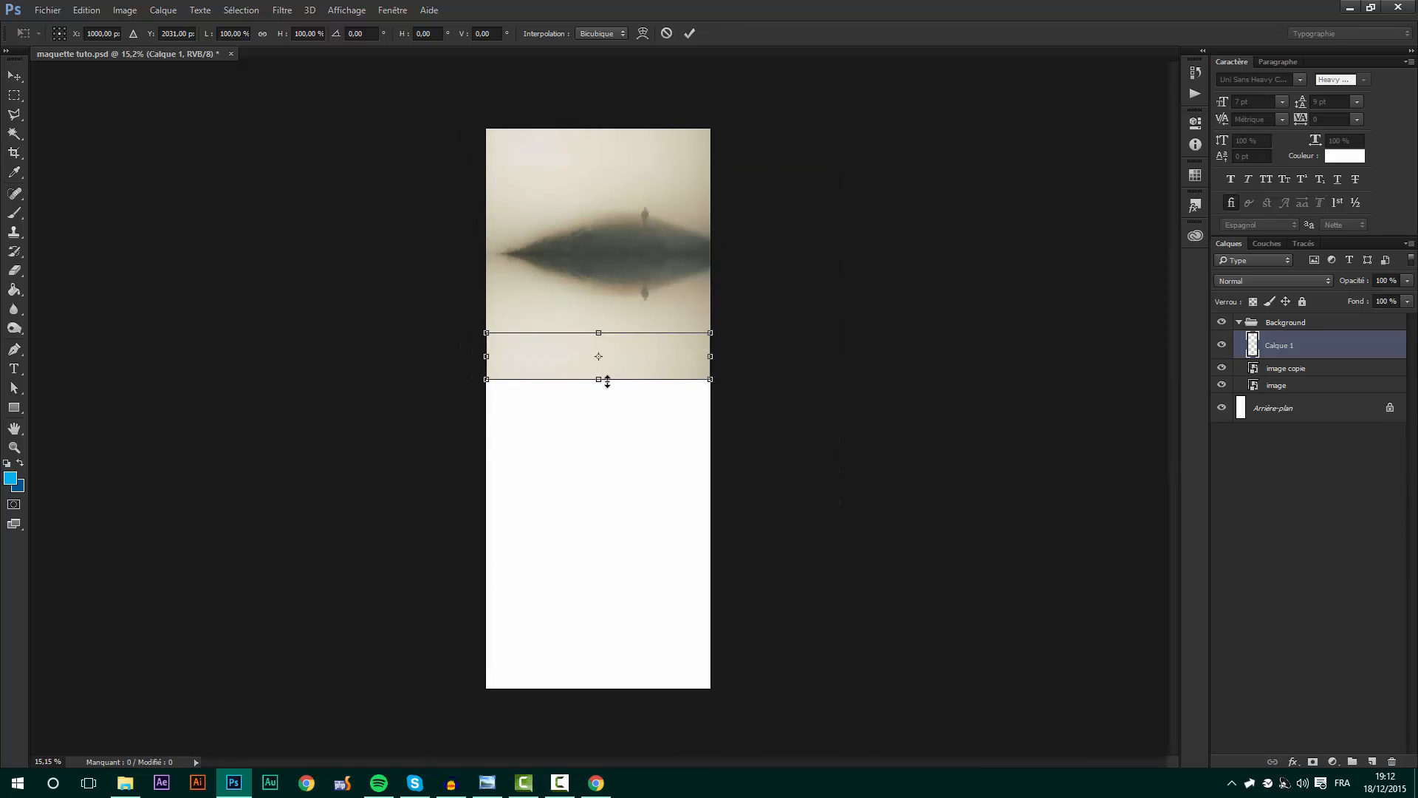
left_click_drag(607, 382, 607, 689)
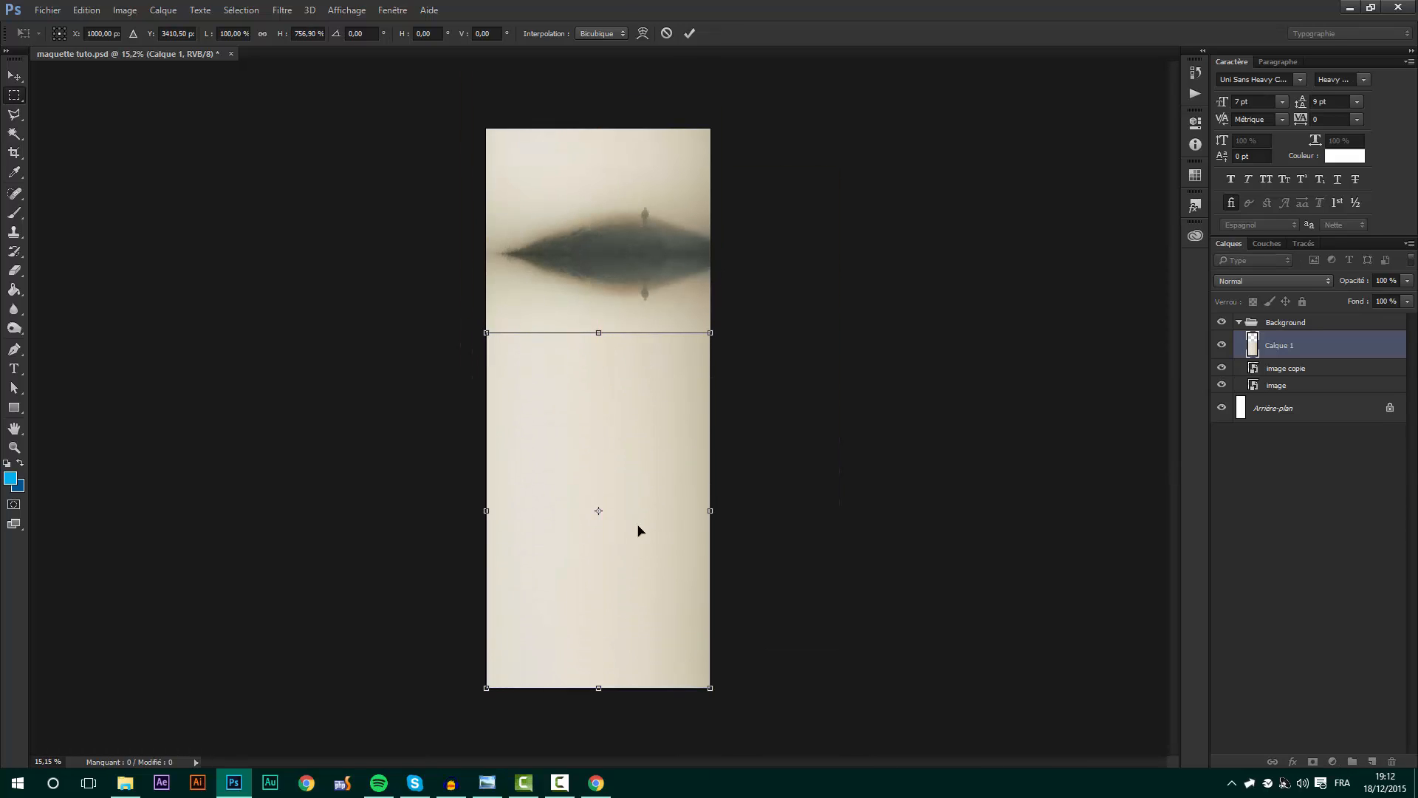
key("Return")
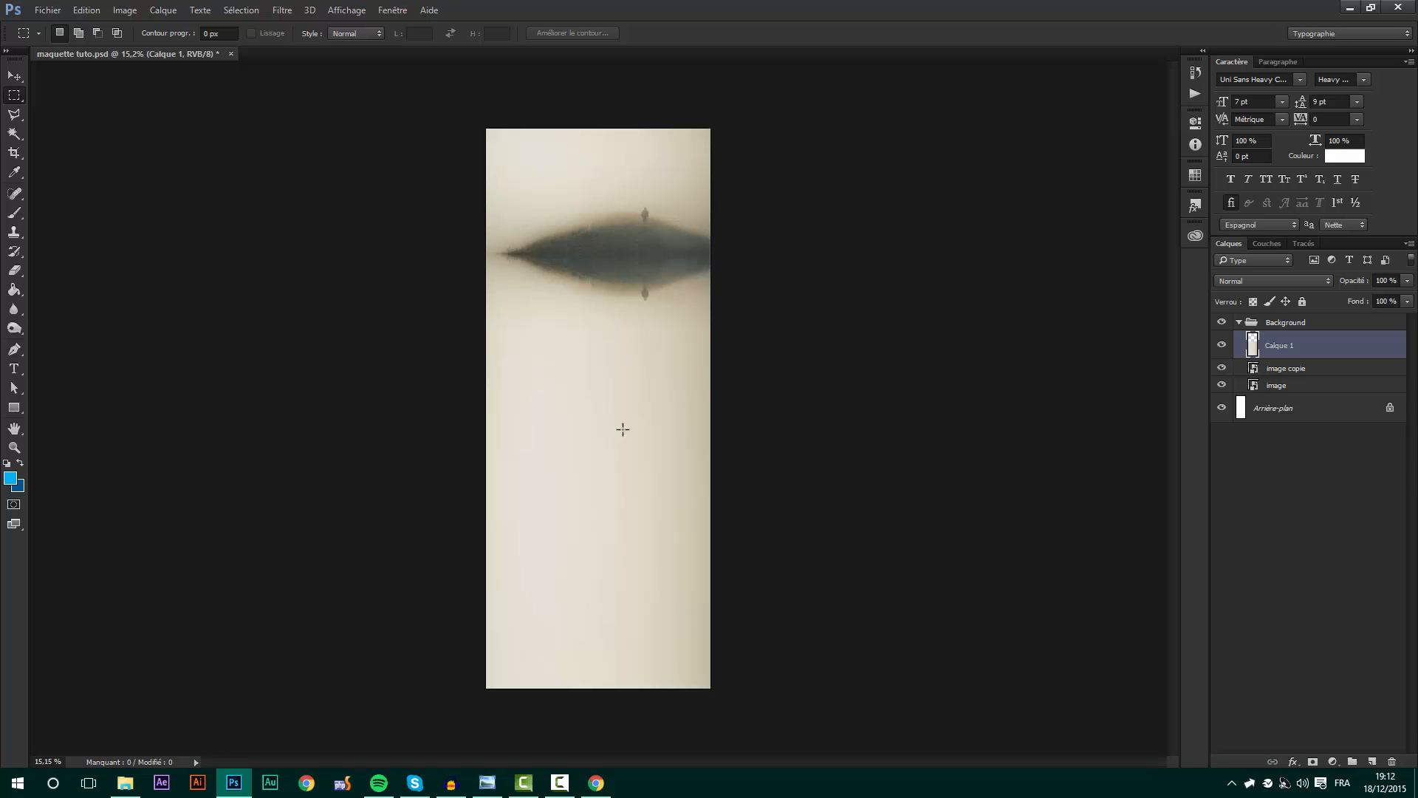
- Rasterize the mirrored "image copie" layer
scroll(556, 181, "up", 4)
scroll(785, 402, "down", 1)
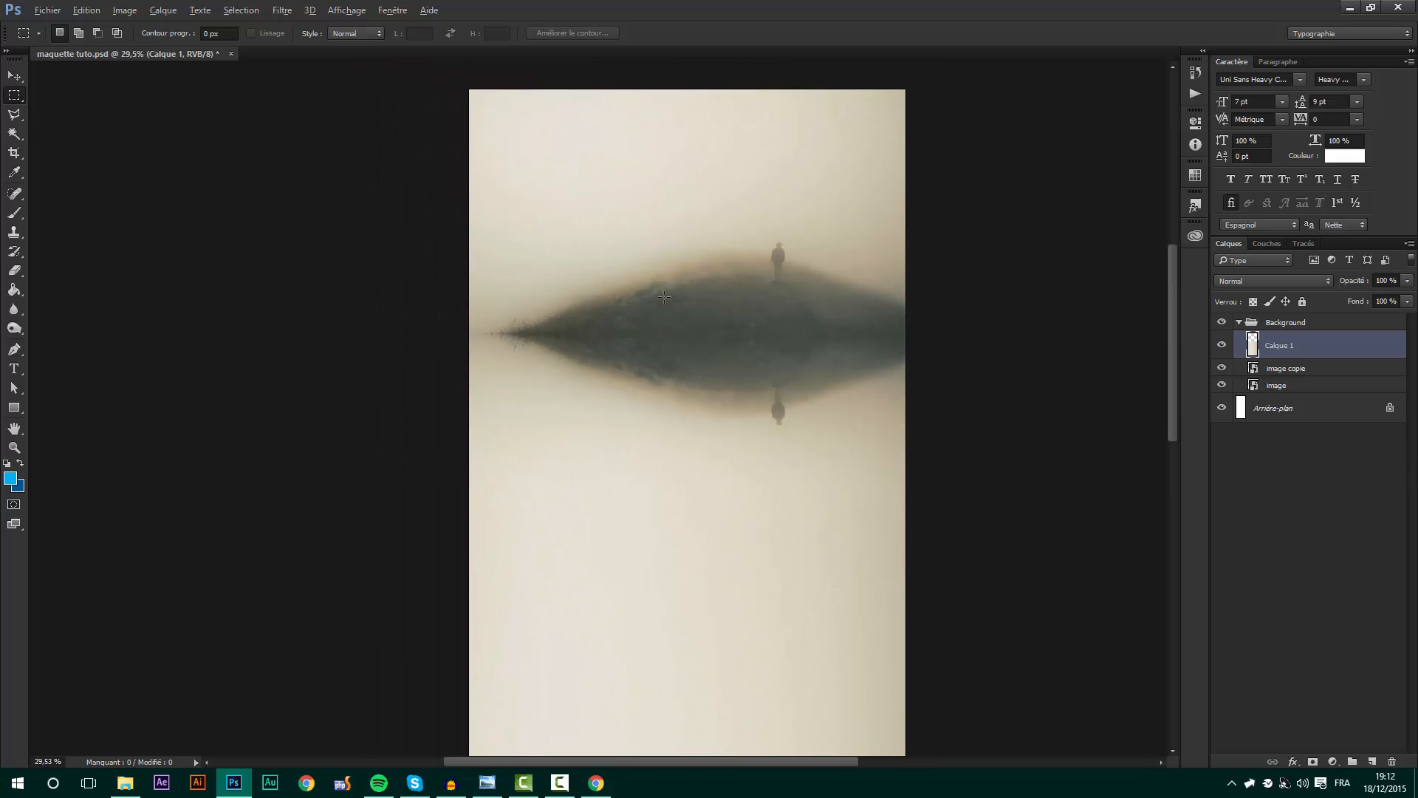
scroll(777, 370, "up", 1)
key("alt")
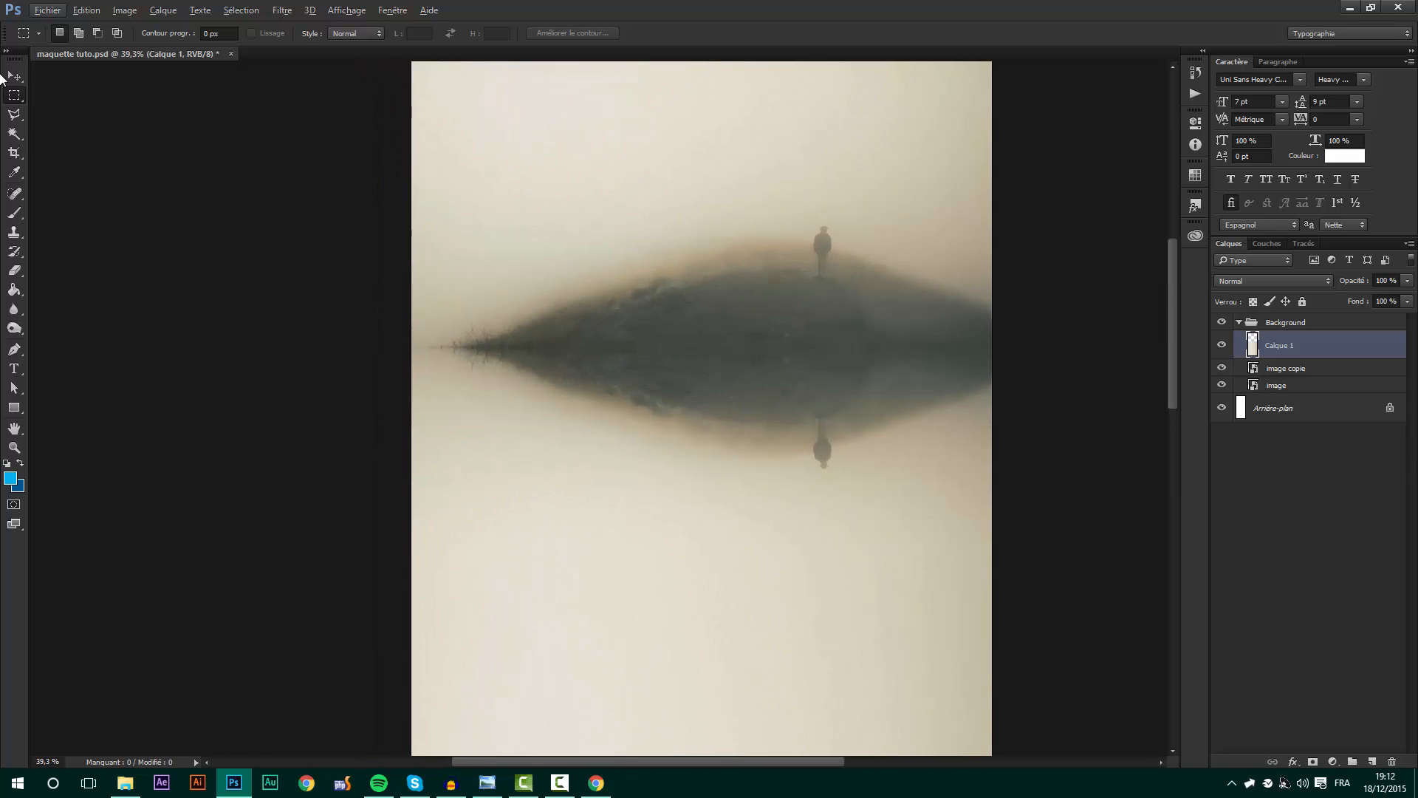
left_click(1277, 370)
left_click(1221, 368)
left_click(1221, 367)
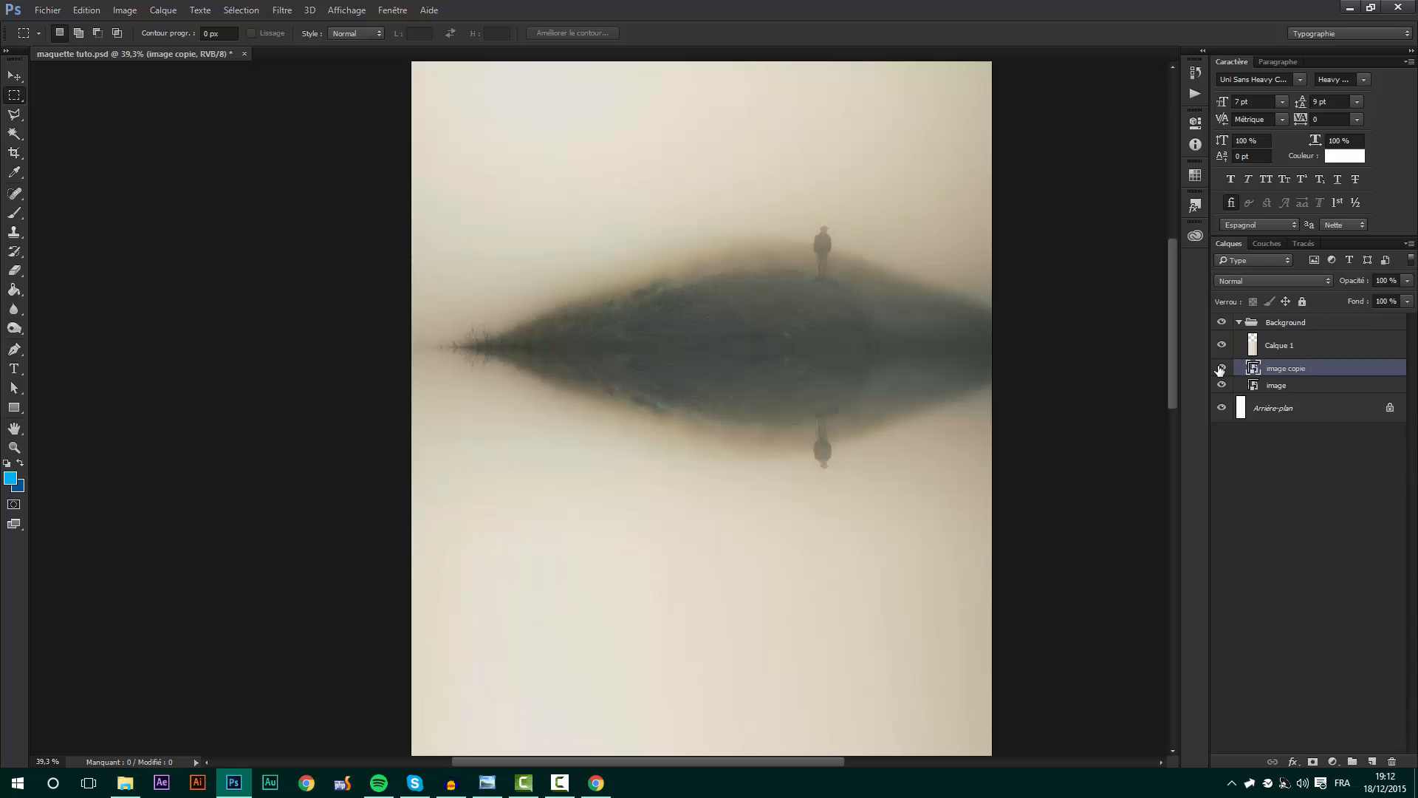
right_click(1295, 363)
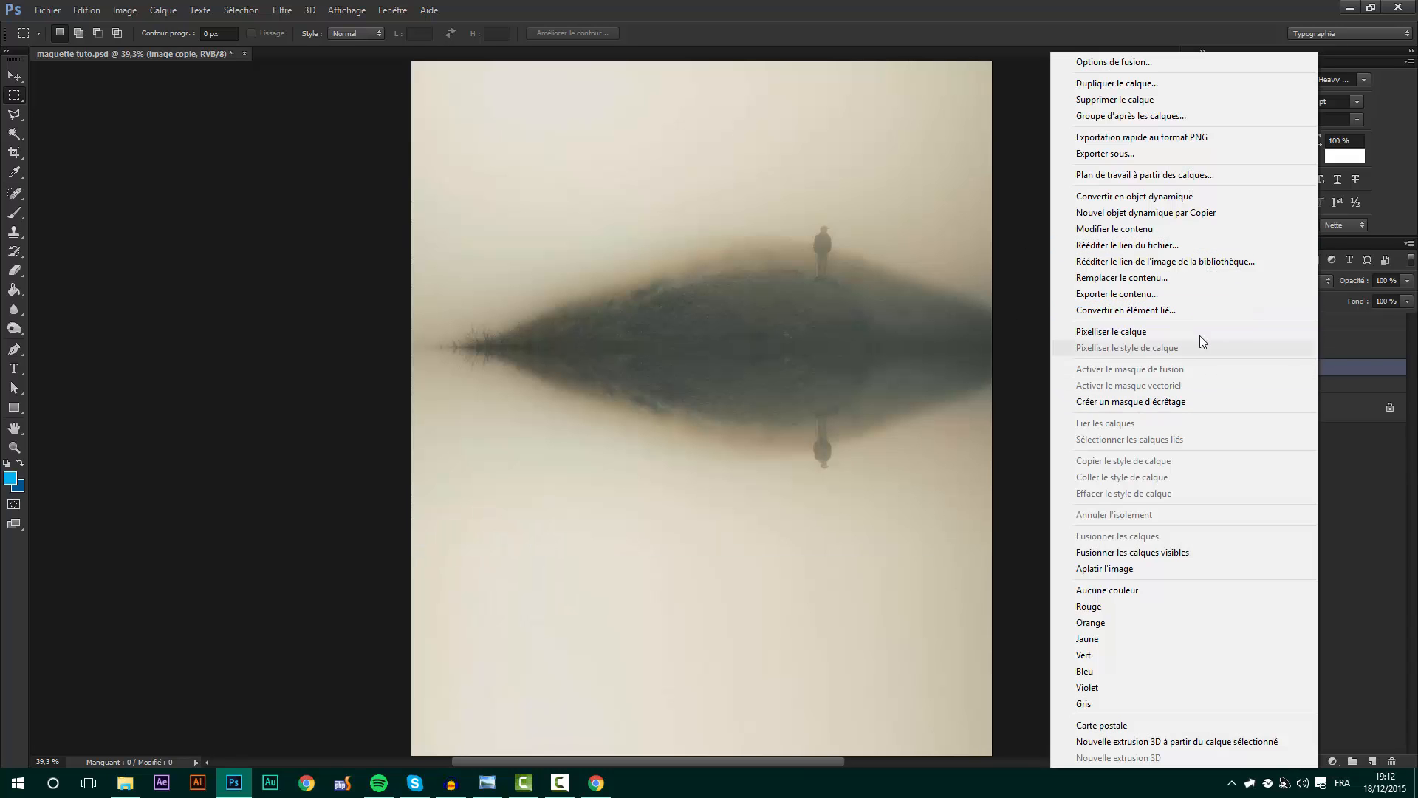
left_click(1198, 332)
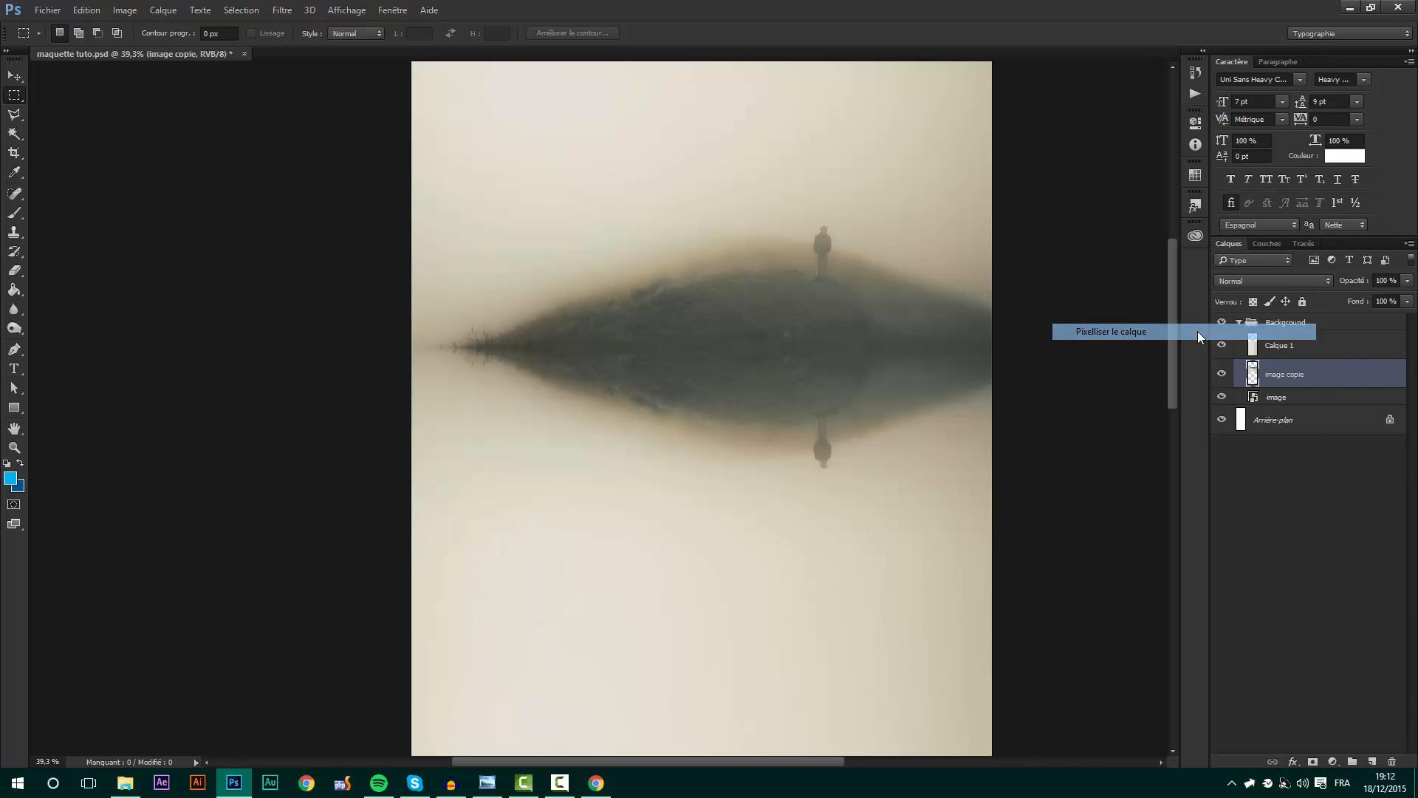
- Choose the Spot Healing Brush and set its size to 500 px
left_click(20, 192)
right_click(20, 193)
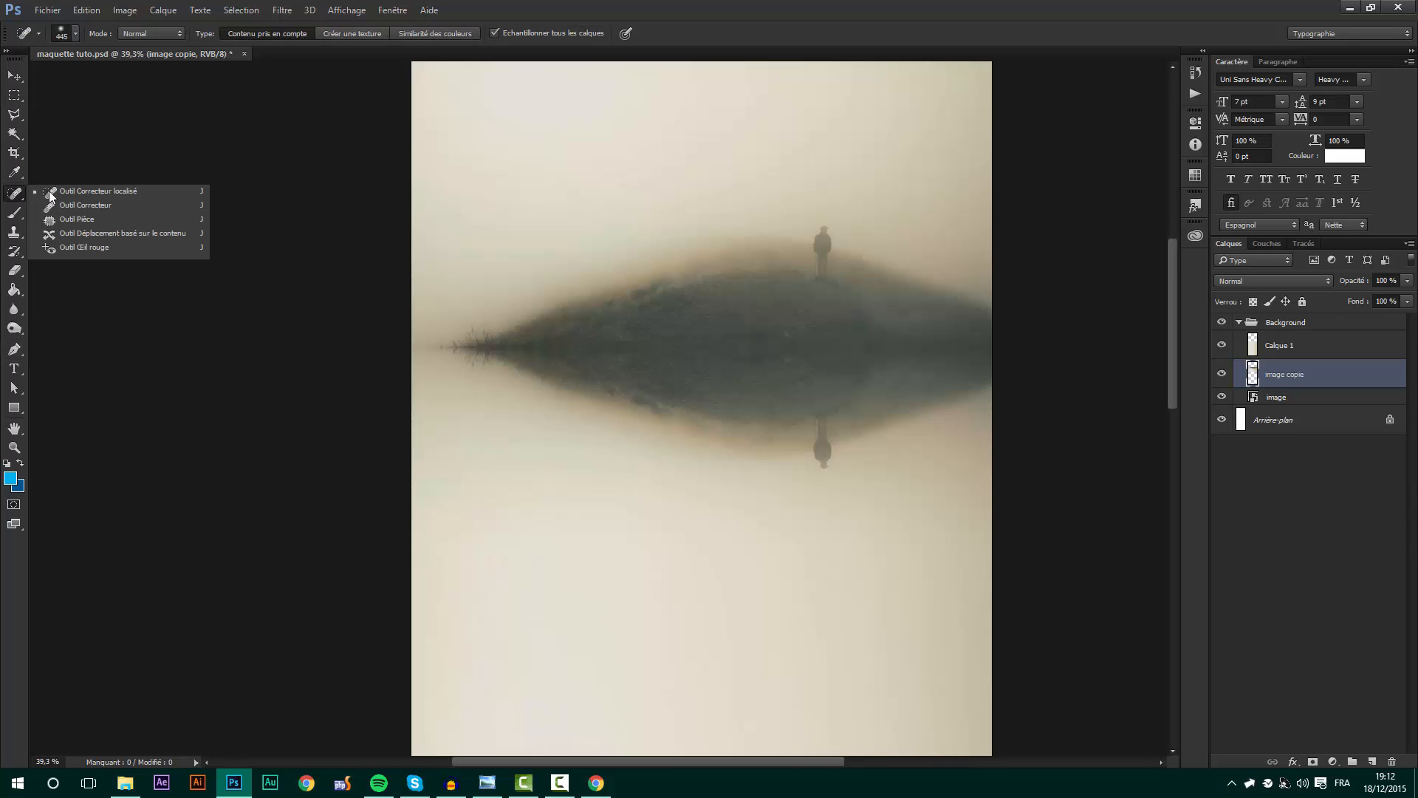
left_click(51, 192)
right_click(703, 452)
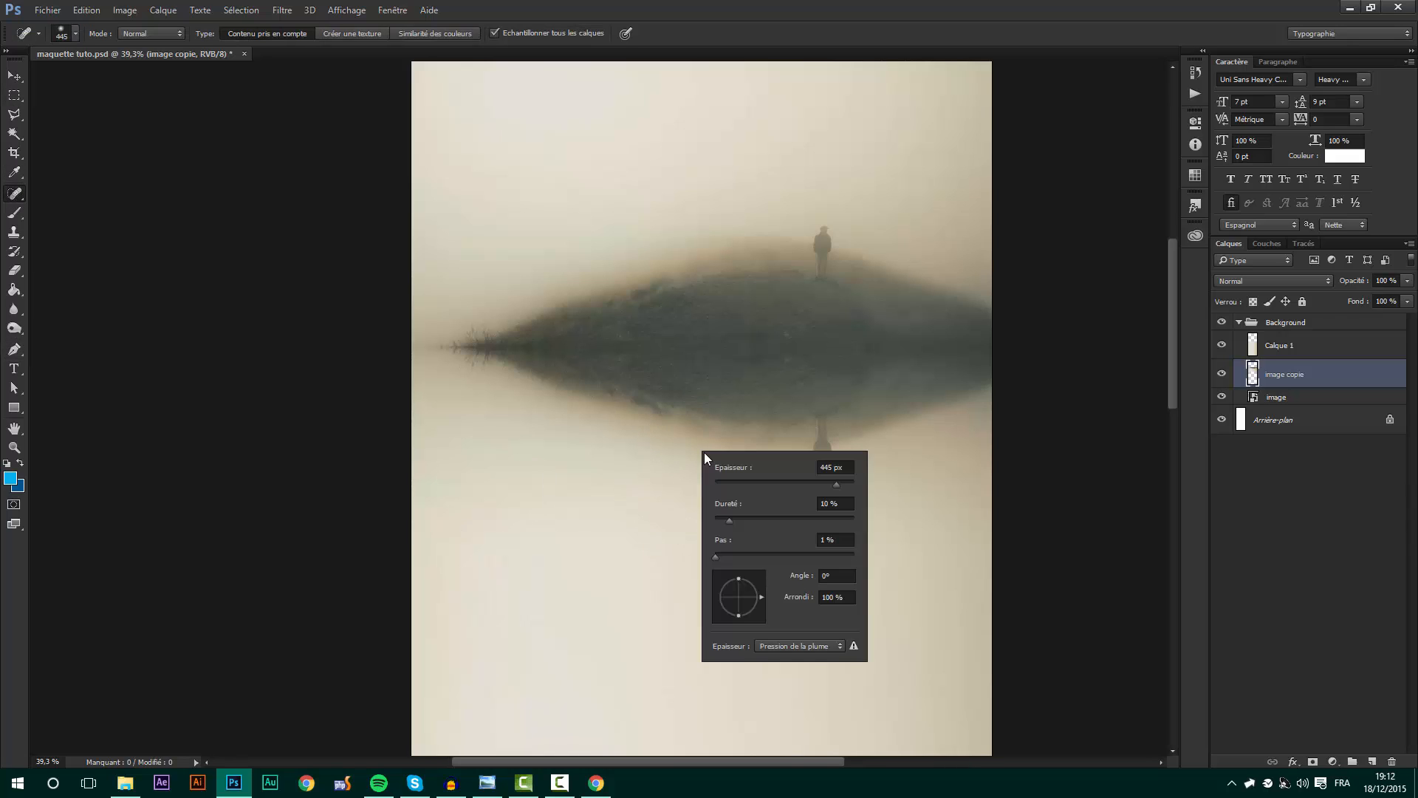
left_click(810, 465)
type("500")
key("Return")
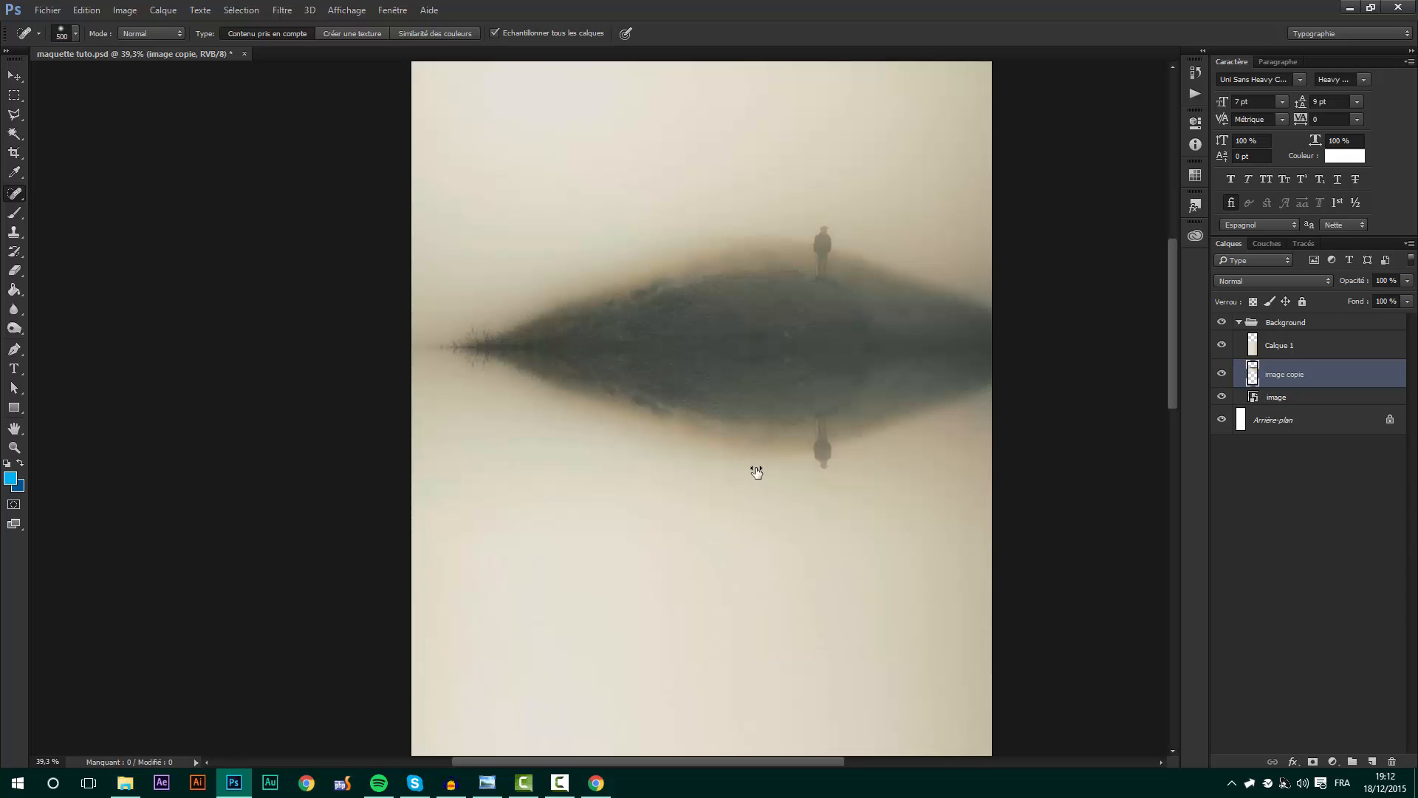
- Try to heal away the mirrored figure and the reflected hill's lower right side with Spot Healing strokes, undoing each attempt
scroll(898, 415, "up", 2)
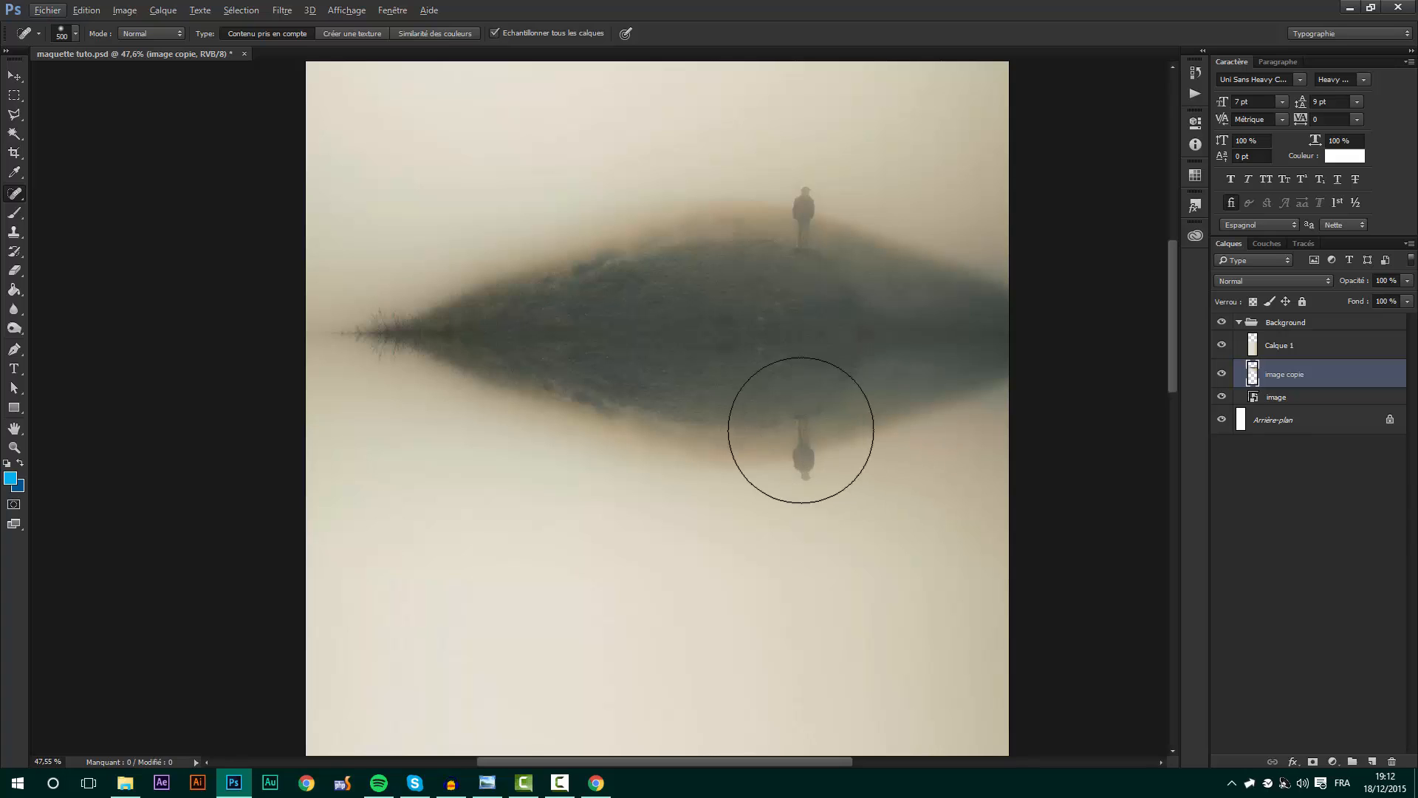
mouse_move(800, 430)
left_mouse_down()
mouse_move(956, 436)
mouse_move(1116, 516)
left_mouse_up()
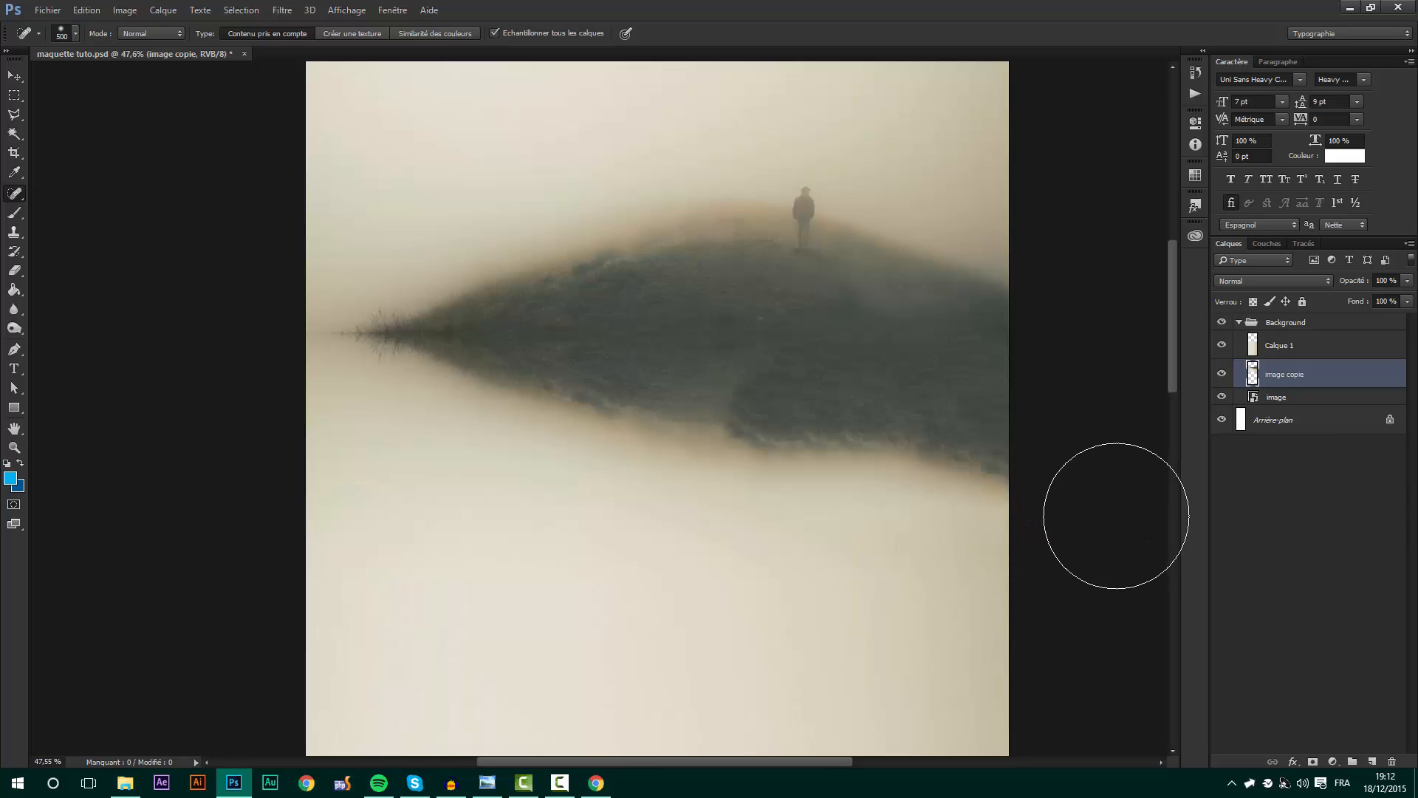
key("ctrl+z")
left_click_drag(698, 373, 1063, 492)
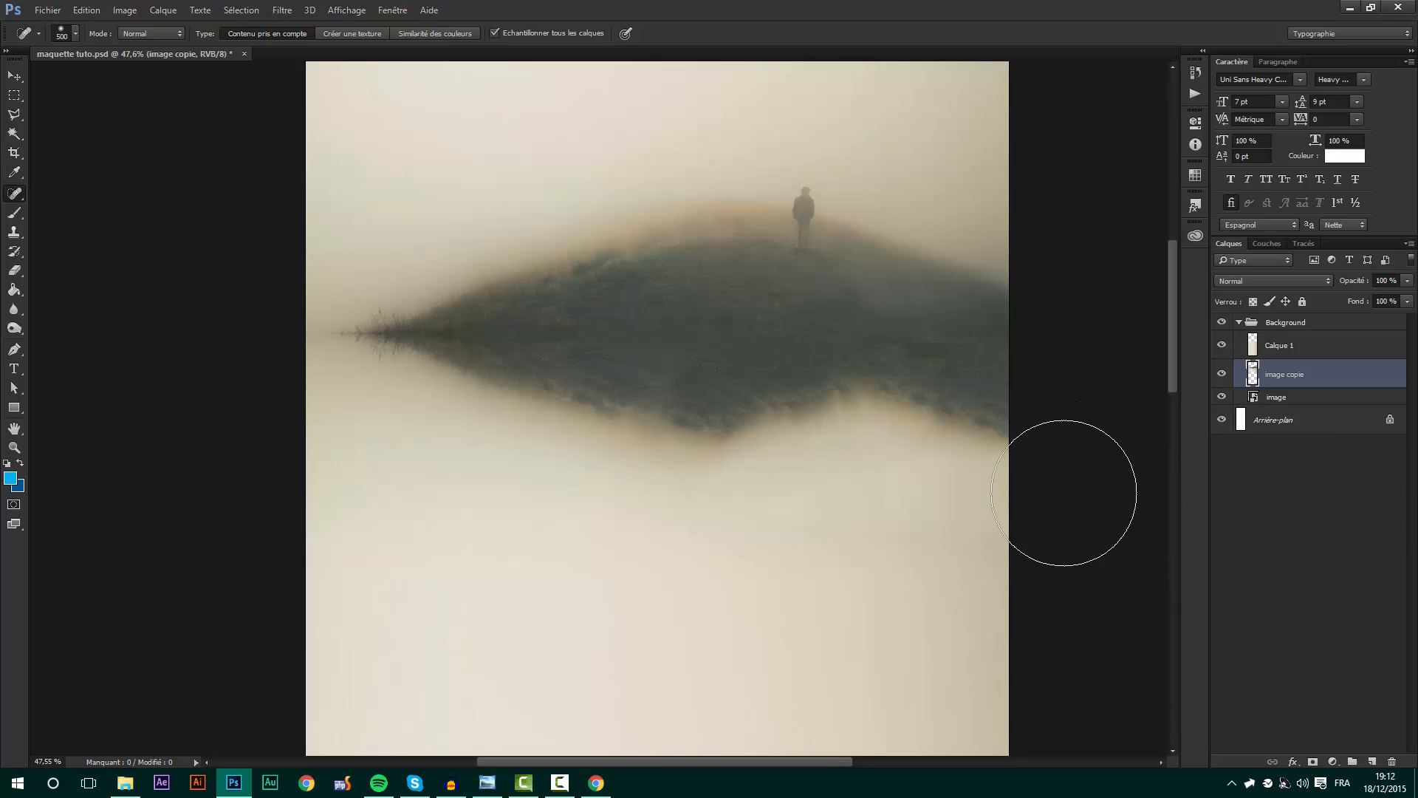
key("ctrl+z")
mouse_move(788, 444)
left_mouse_down()
mouse_move(934, 484)
mouse_move(1076, 553)
left_mouse_up()
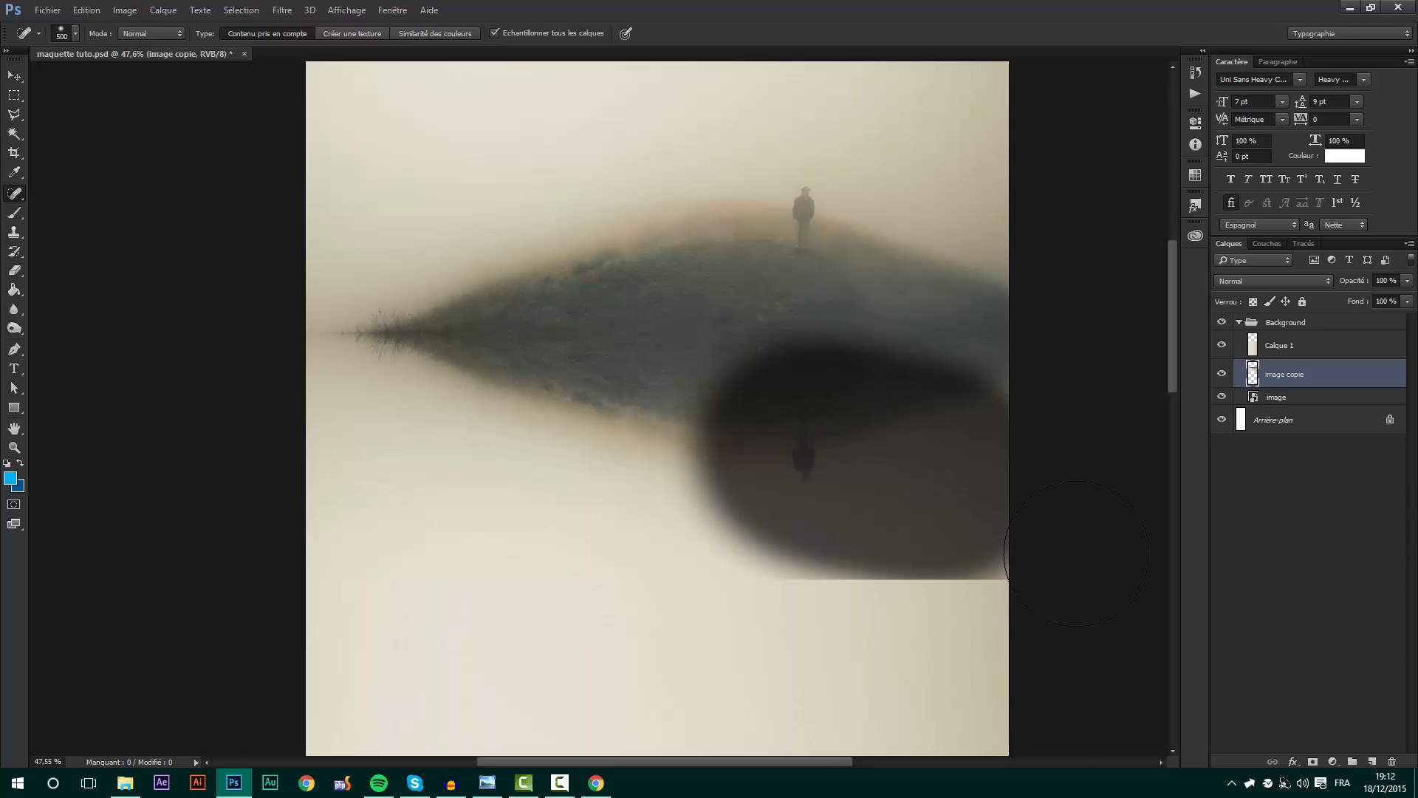
key("ctrl+z")
- Set the Spot Healing Brush size to 400 px and heal away the mirrored figure and the reflected hill's lower right edge
right_click(801, 410)
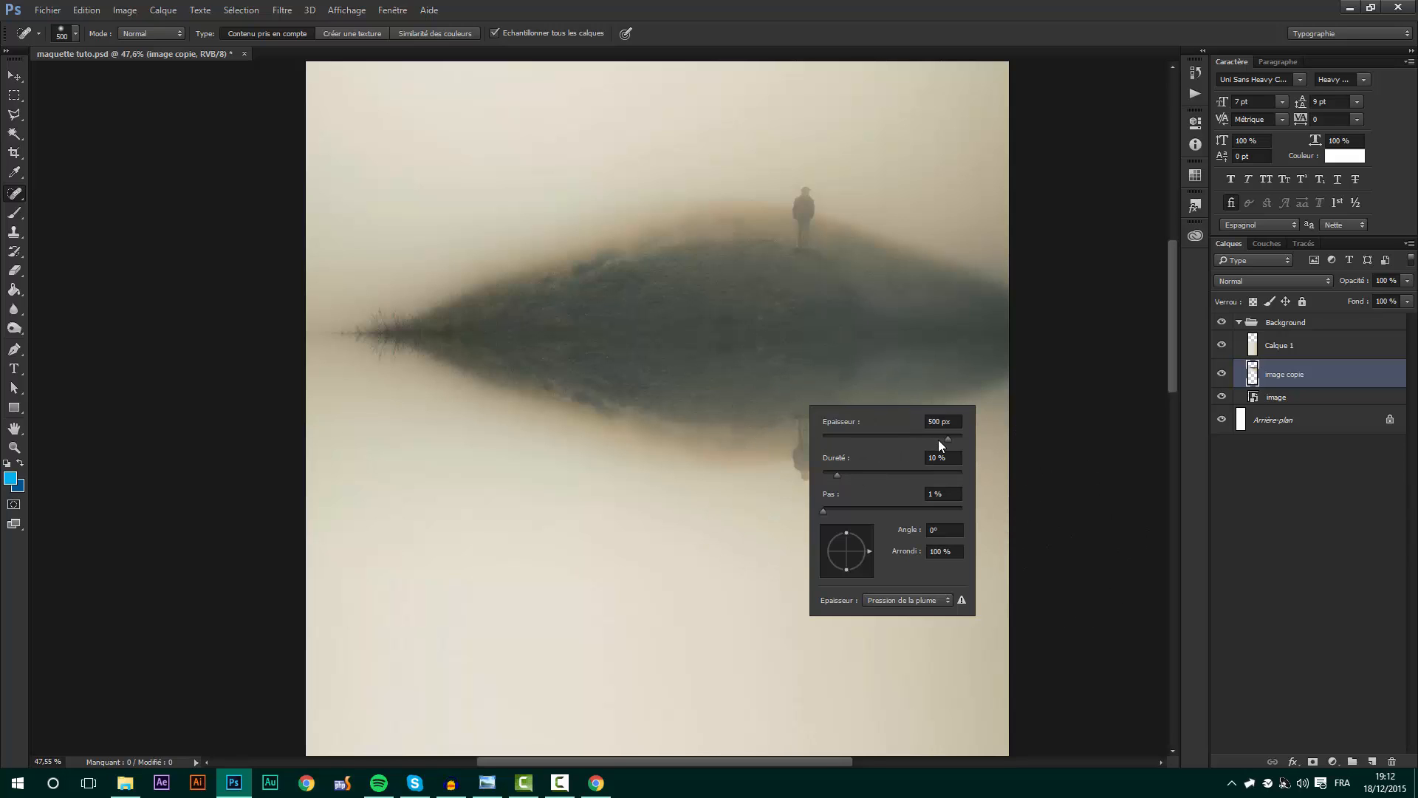
type("400")
left_click(923, 457)
key("Return")
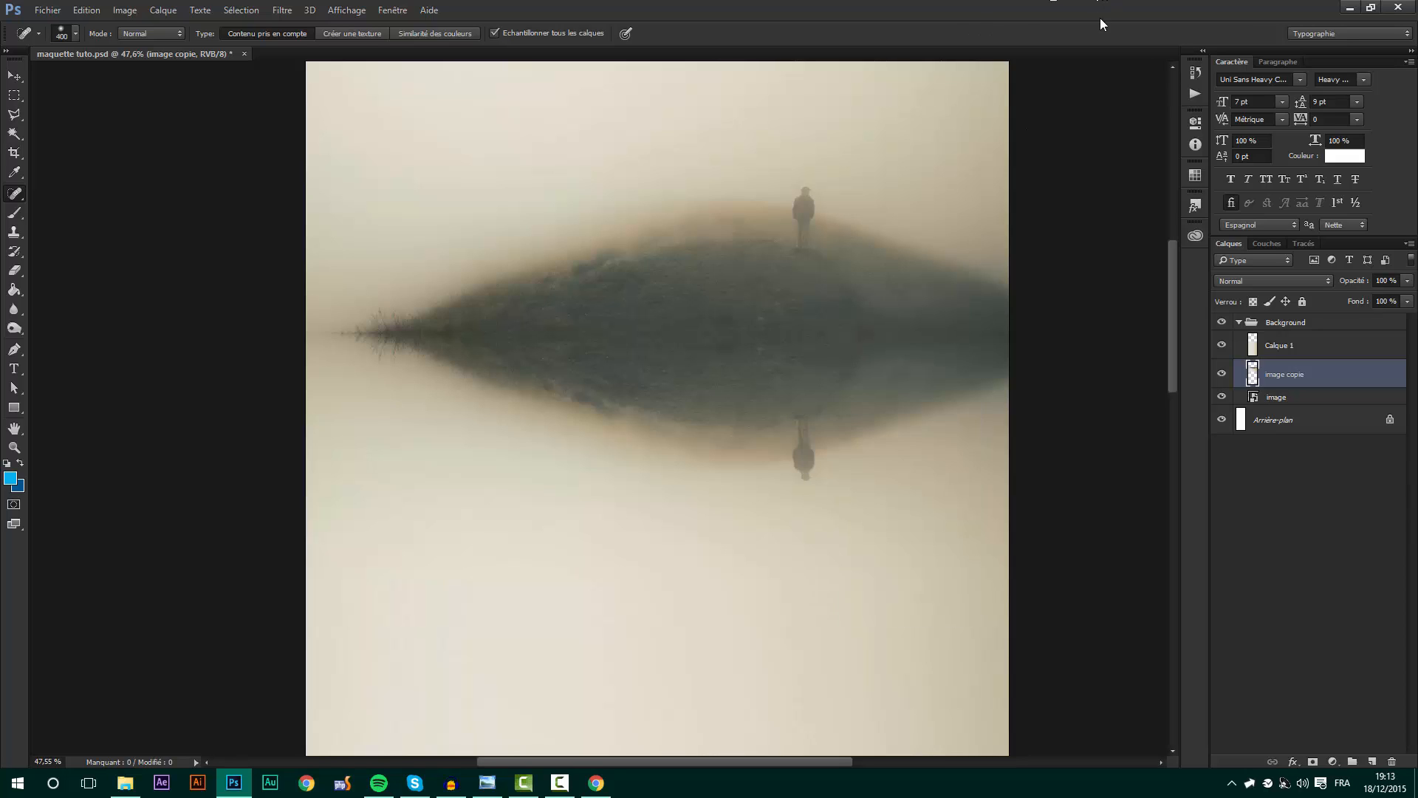
mouse_move(765, 440)
left_mouse_down()
mouse_move(956, 438)
mouse_move(1074, 464)
left_mouse_up()
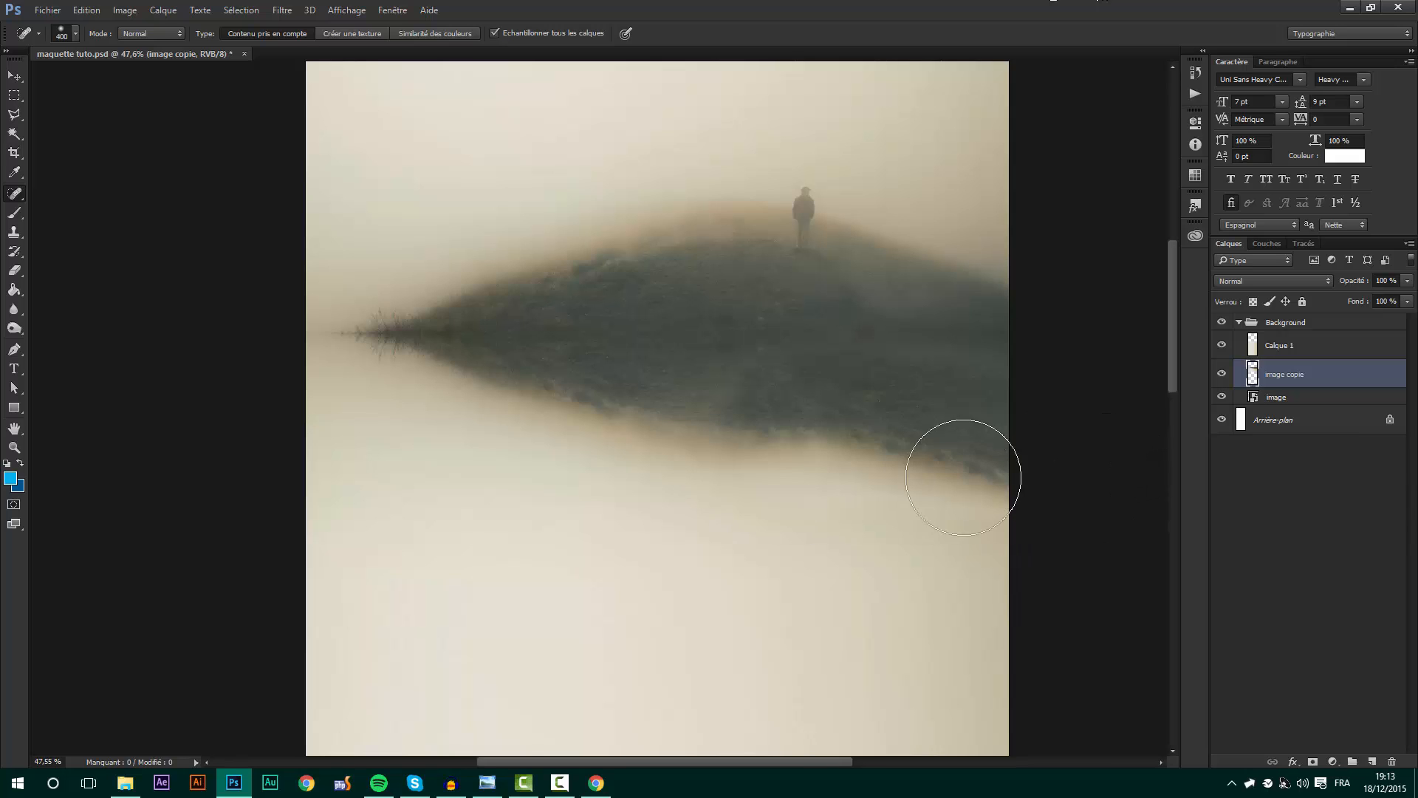
key("ctrl+z")
mouse_move(722, 379)
left_mouse_down()
mouse_move(984, 469)
mouse_move(1105, 518)
left_mouse_up()
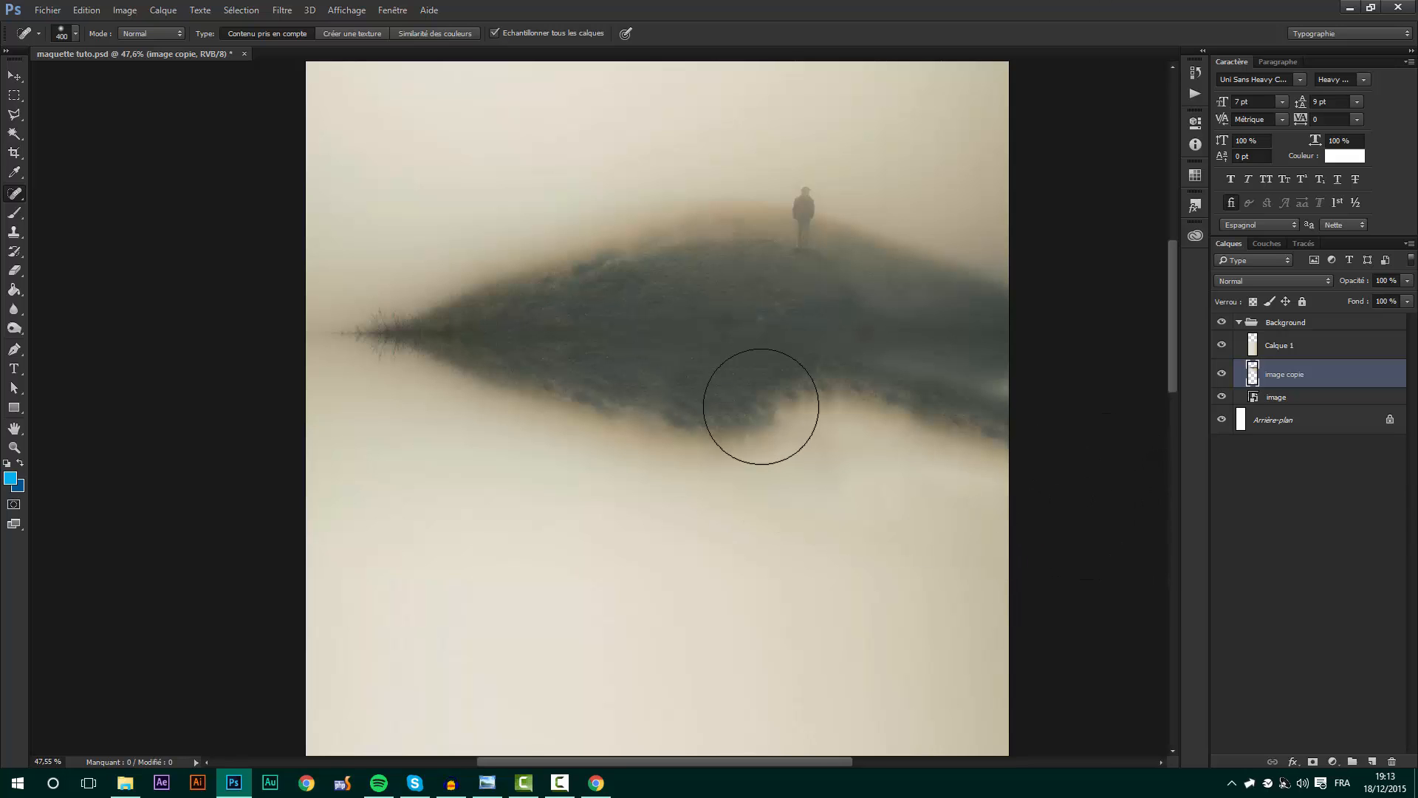
mouse_move(763, 408)
left_mouse_down()
mouse_move(845, 391)
mouse_move(1123, 569)
left_mouse_up()
mouse_move(1049, 509)
left_mouse_down()
mouse_move(1012, 475)
mouse_move(941, 481)
mouse_move(1138, 592)
left_mouse_up()
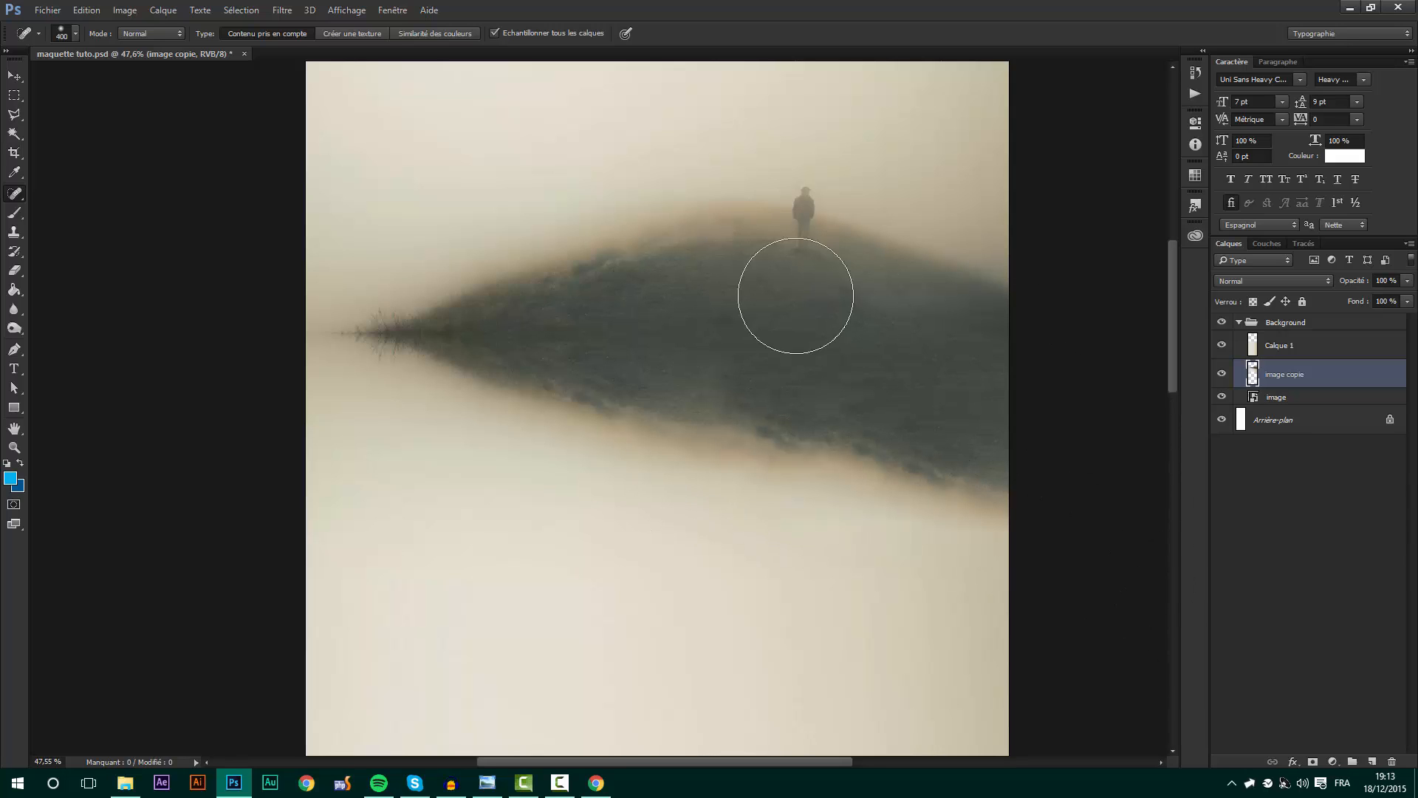
- Heal the mirrored hill's pointed left end with a Spot Healing stroke reaching the page's left edge
left_click_drag(499, 332, 317, 332)
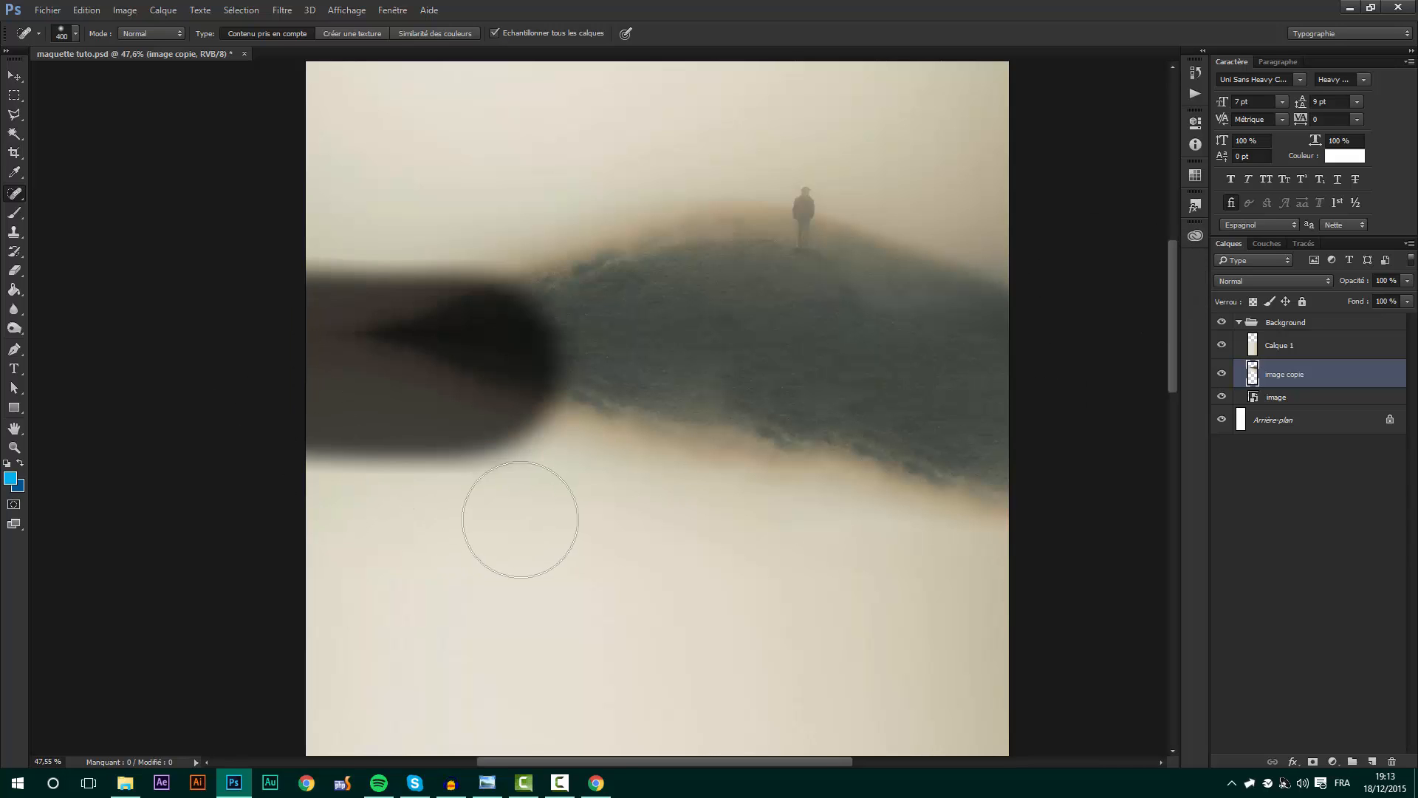
key("ctrl+z")
left_click_drag(545, 365, 317, 395)
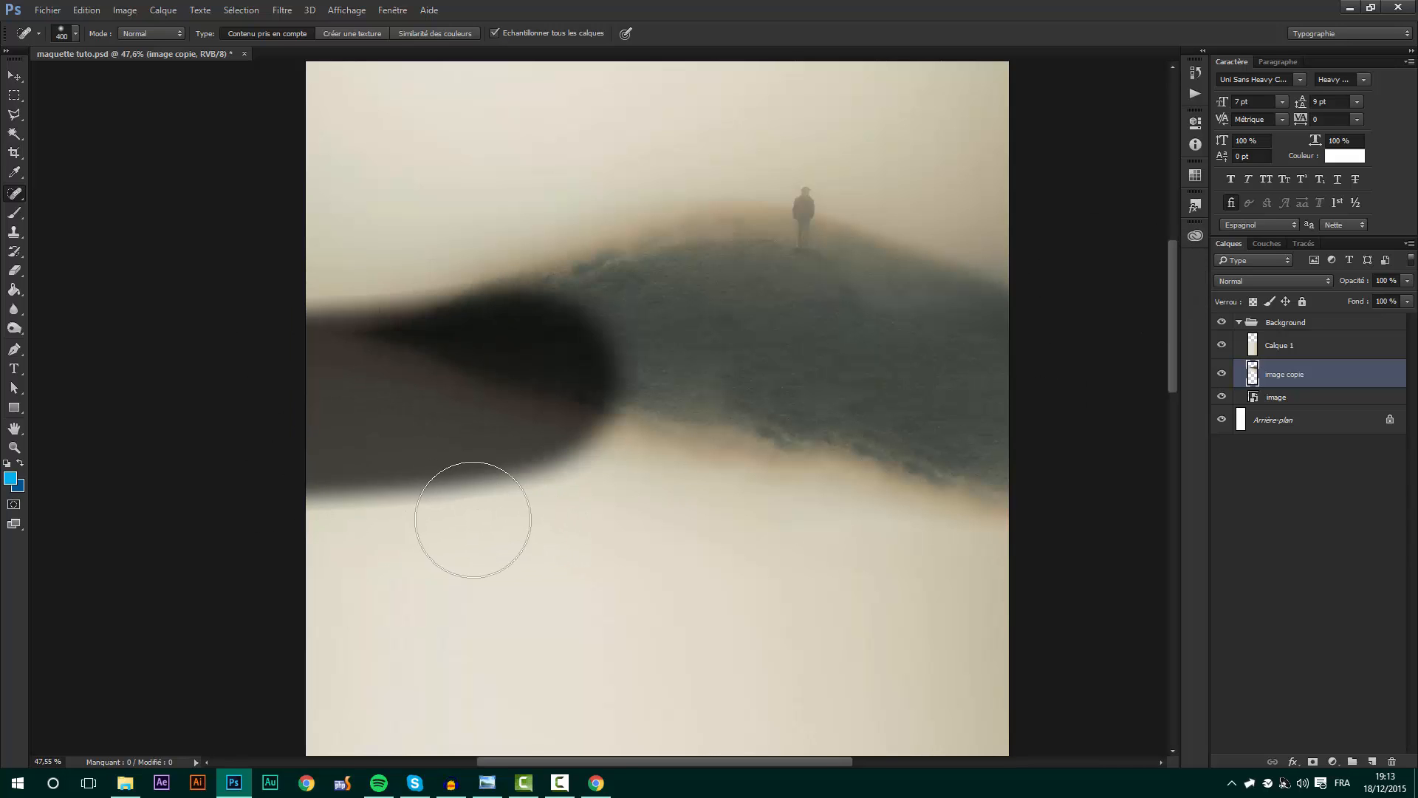
scroll(652, 475, "down", 2)
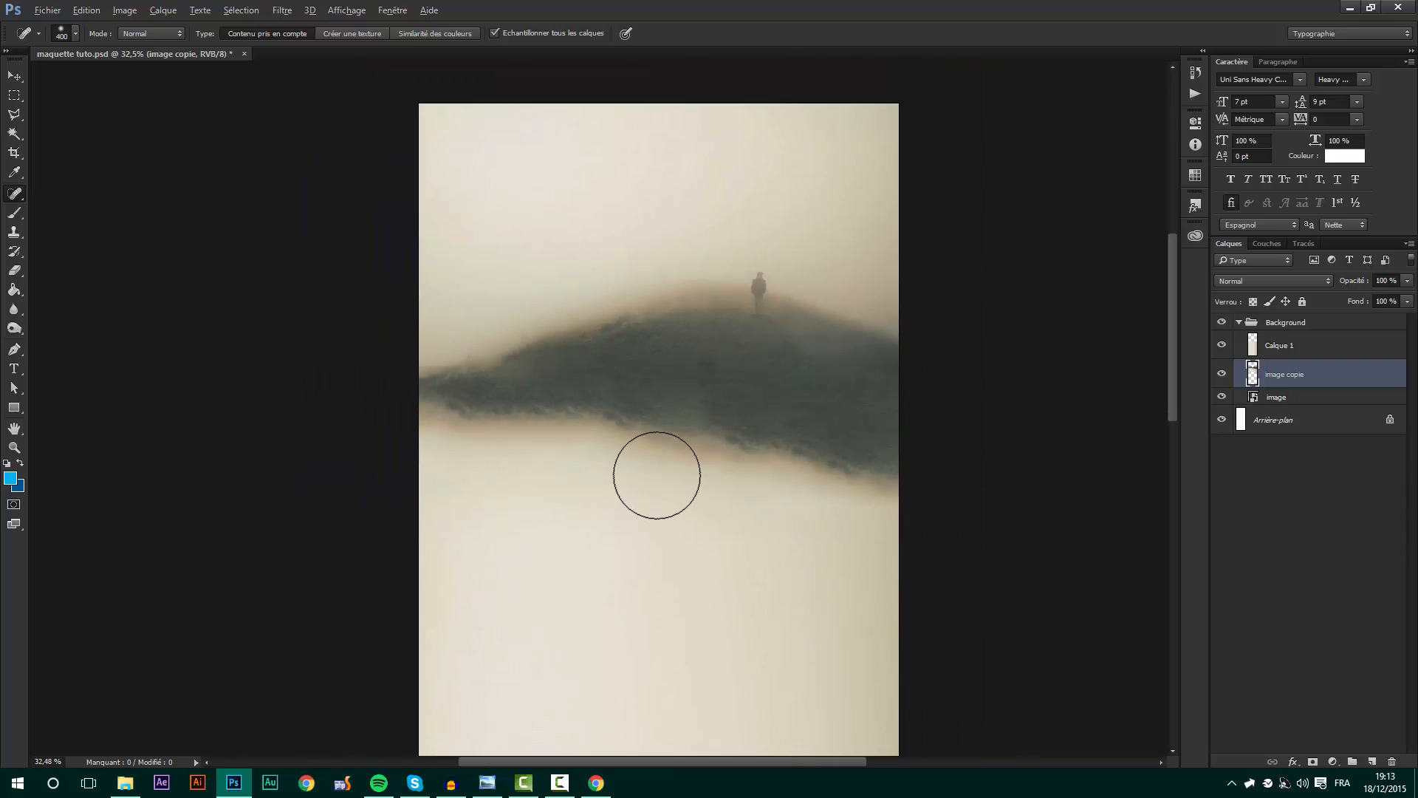
scroll(652, 474, "up", 3)
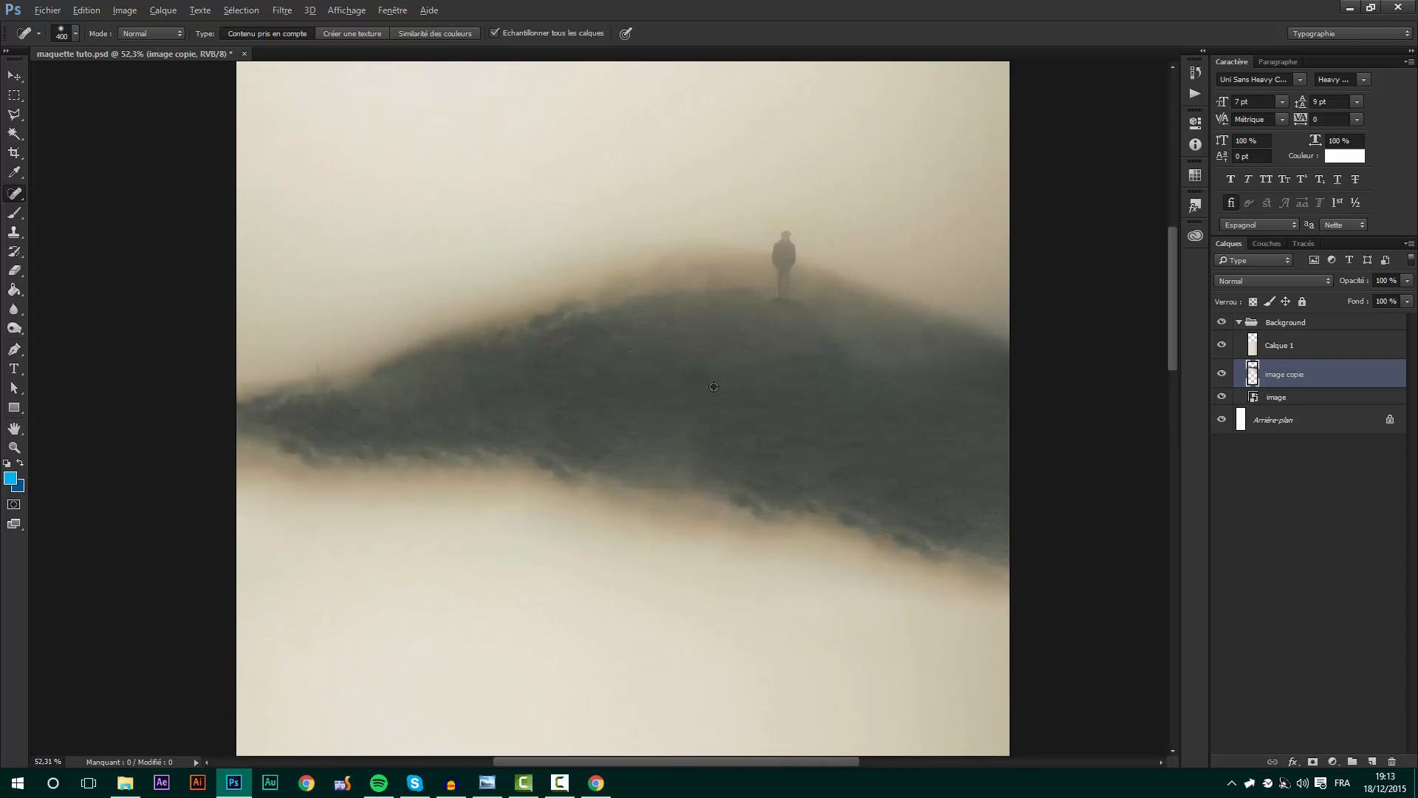
- Collapse the Background group and create a new layer group named "Home" above it
left_click(14, 76)
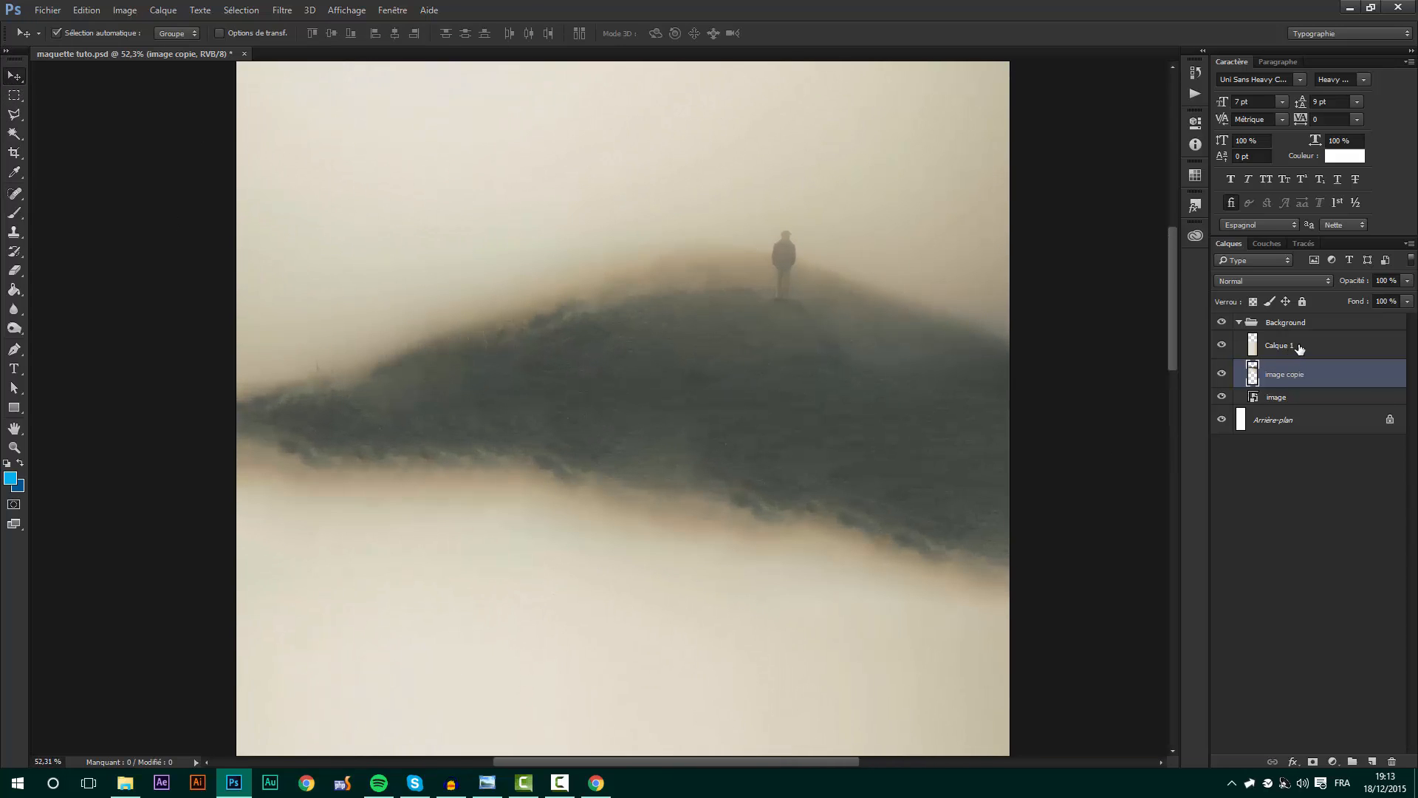
left_click(1300, 348)
left_click(1239, 322)
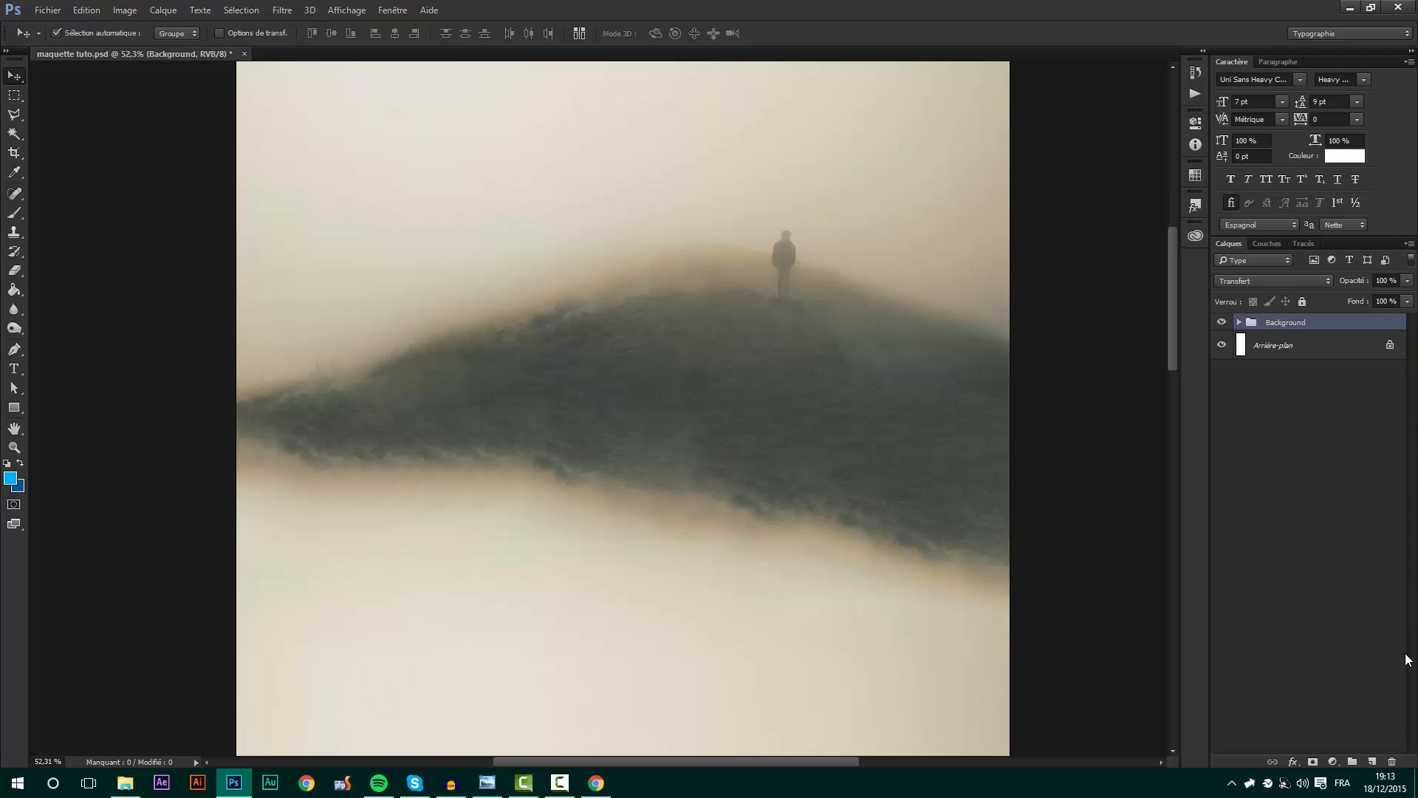
left_click(1353, 763)
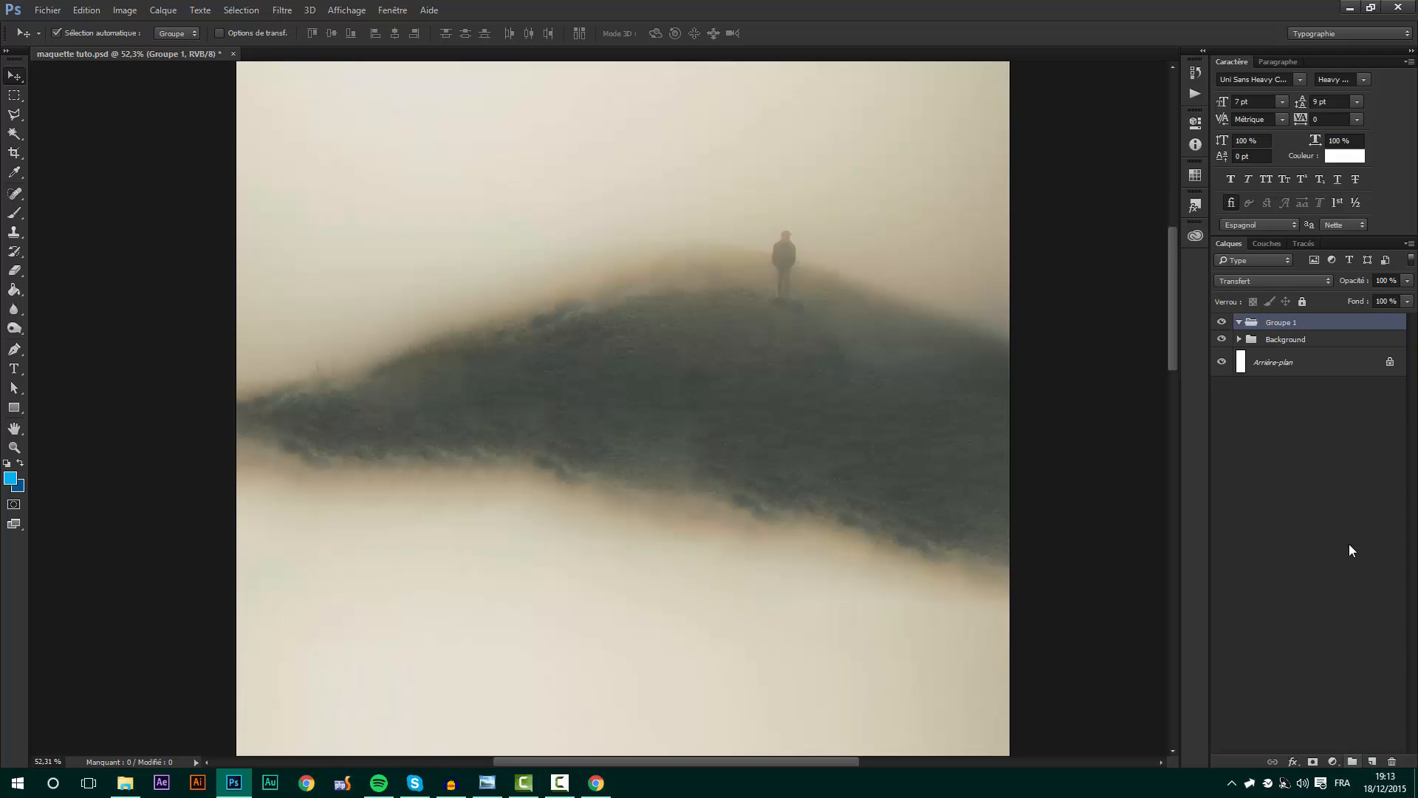
double_click(1278, 323)
type("Home")
key("Return")
- Create a layer group nested inside Home and name it "Header"
left_click(1351, 762)
left_click_drag(1280, 326, 1285, 337)
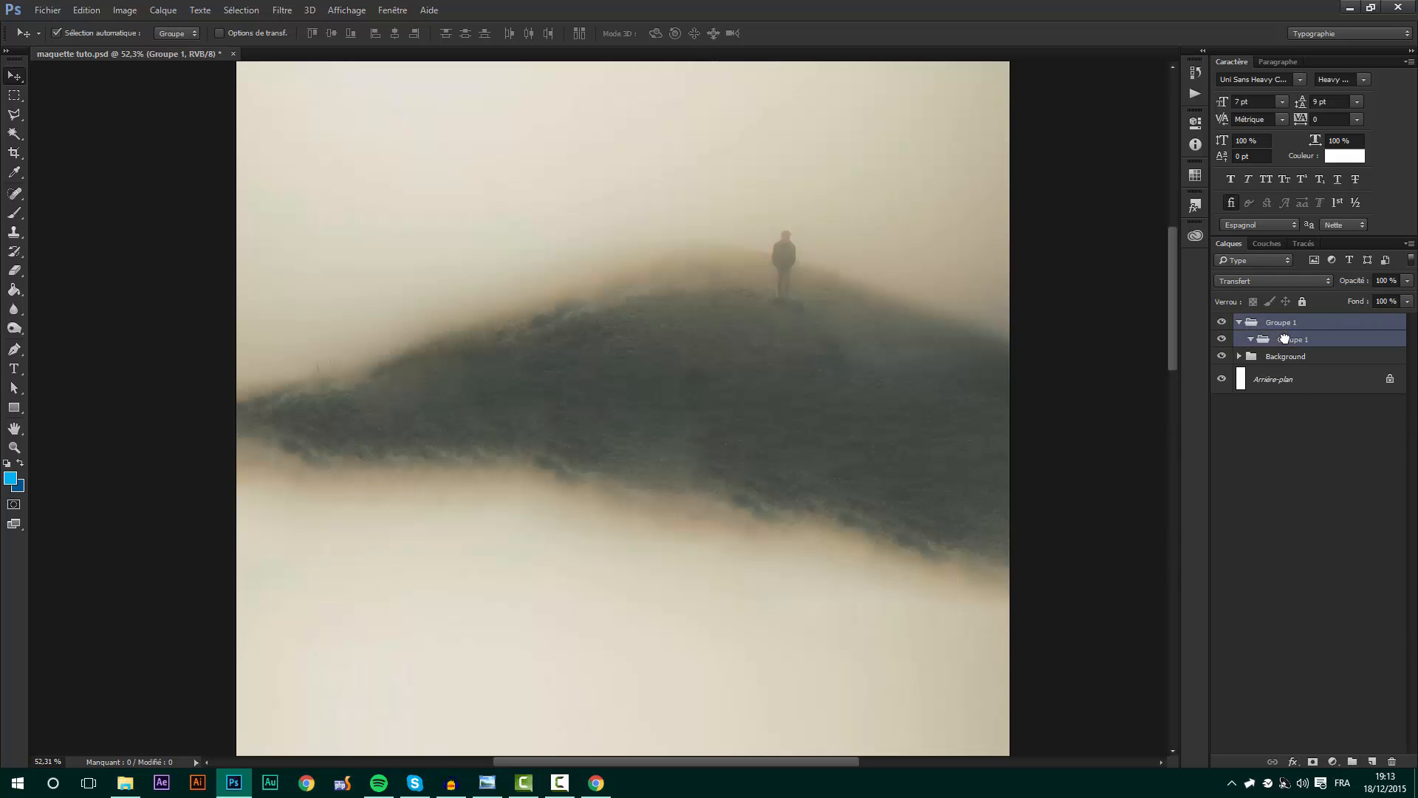
double_click(1292, 339)
type("He")
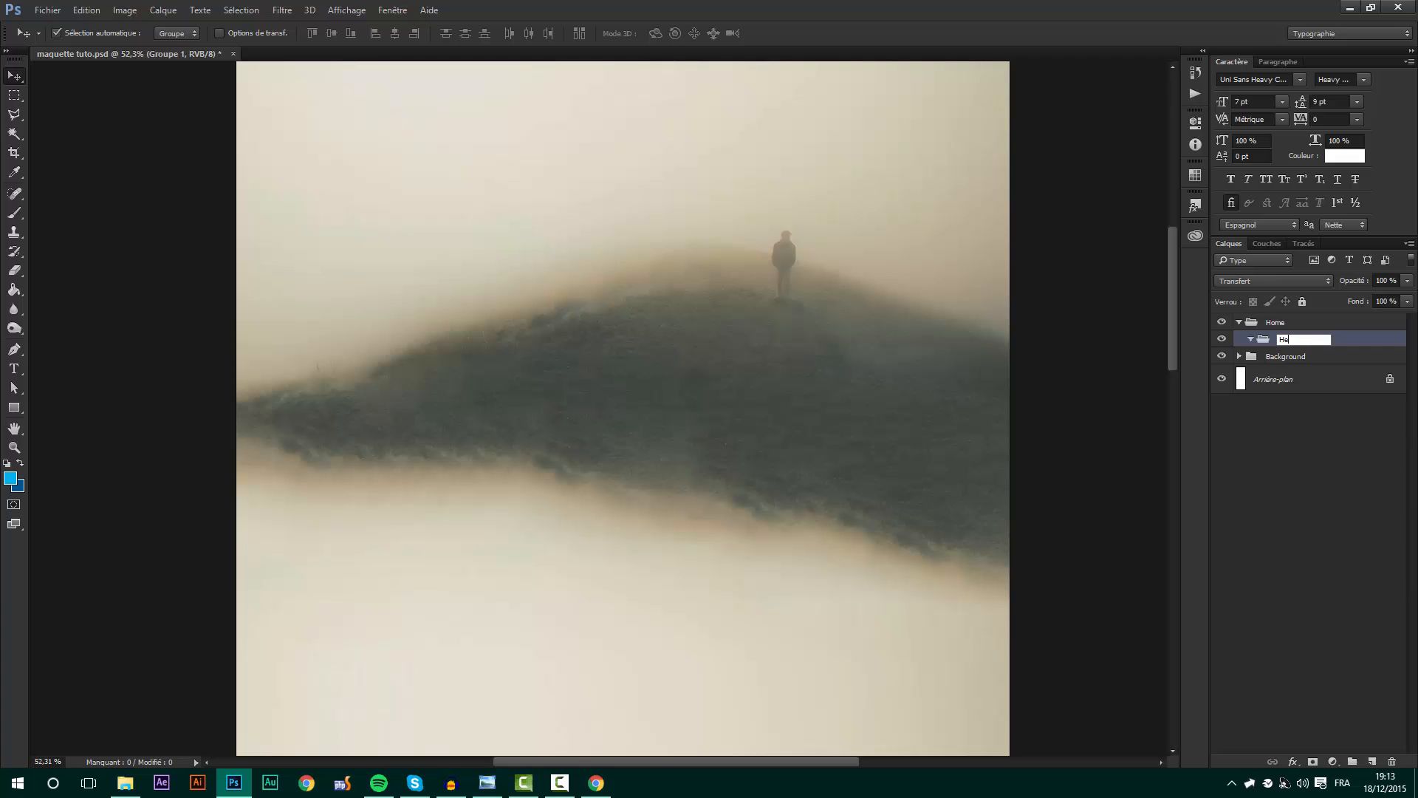
type("ader")
key("Return")
- Add the menu text "ACCUEIL - PRÉSENTATION - CRÉATIONS - CONTACT" near the page's top, in Uni Sans Heavy CAPS at 7 pt
scroll(462, 421, "down", 1)
scroll(845, 88, "up", 2)
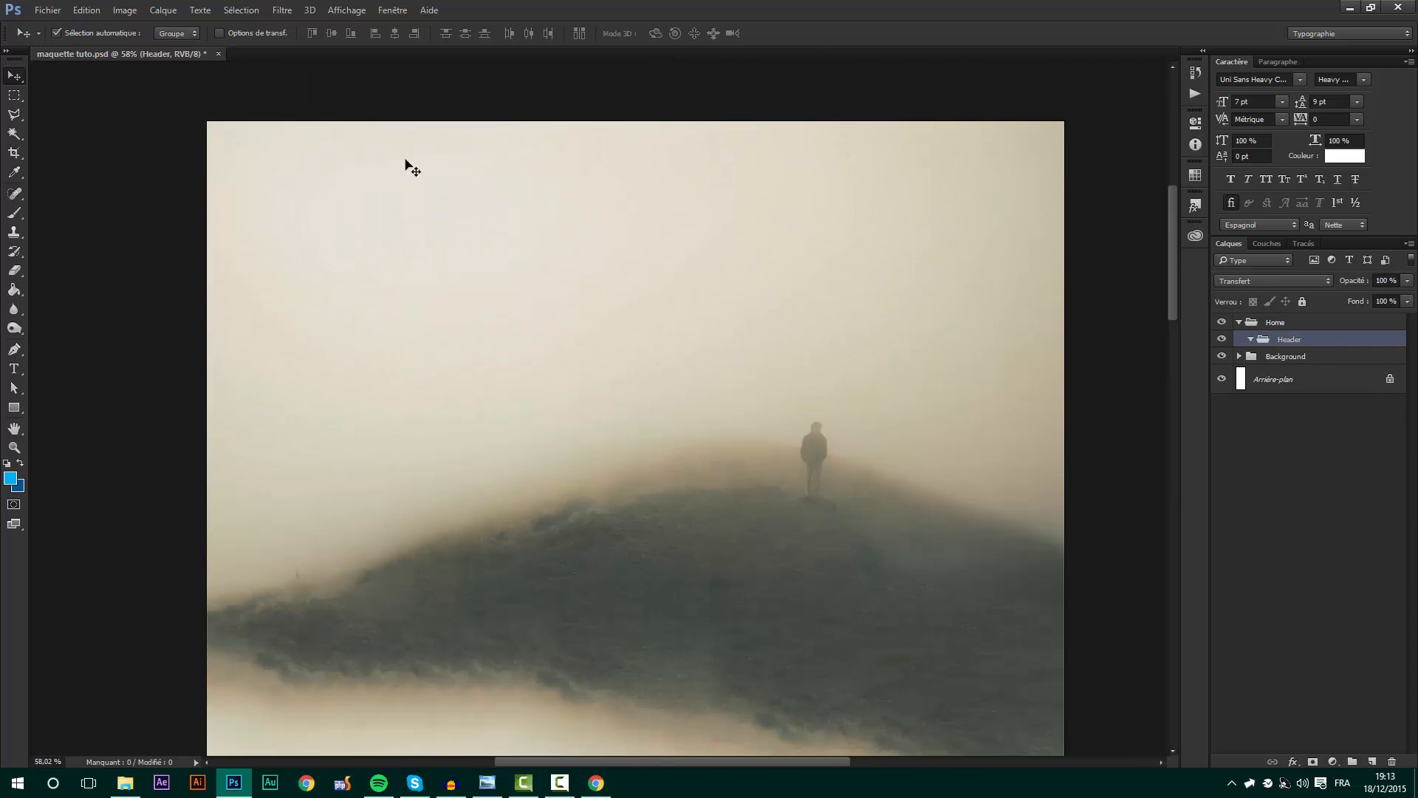
left_click(17, 368)
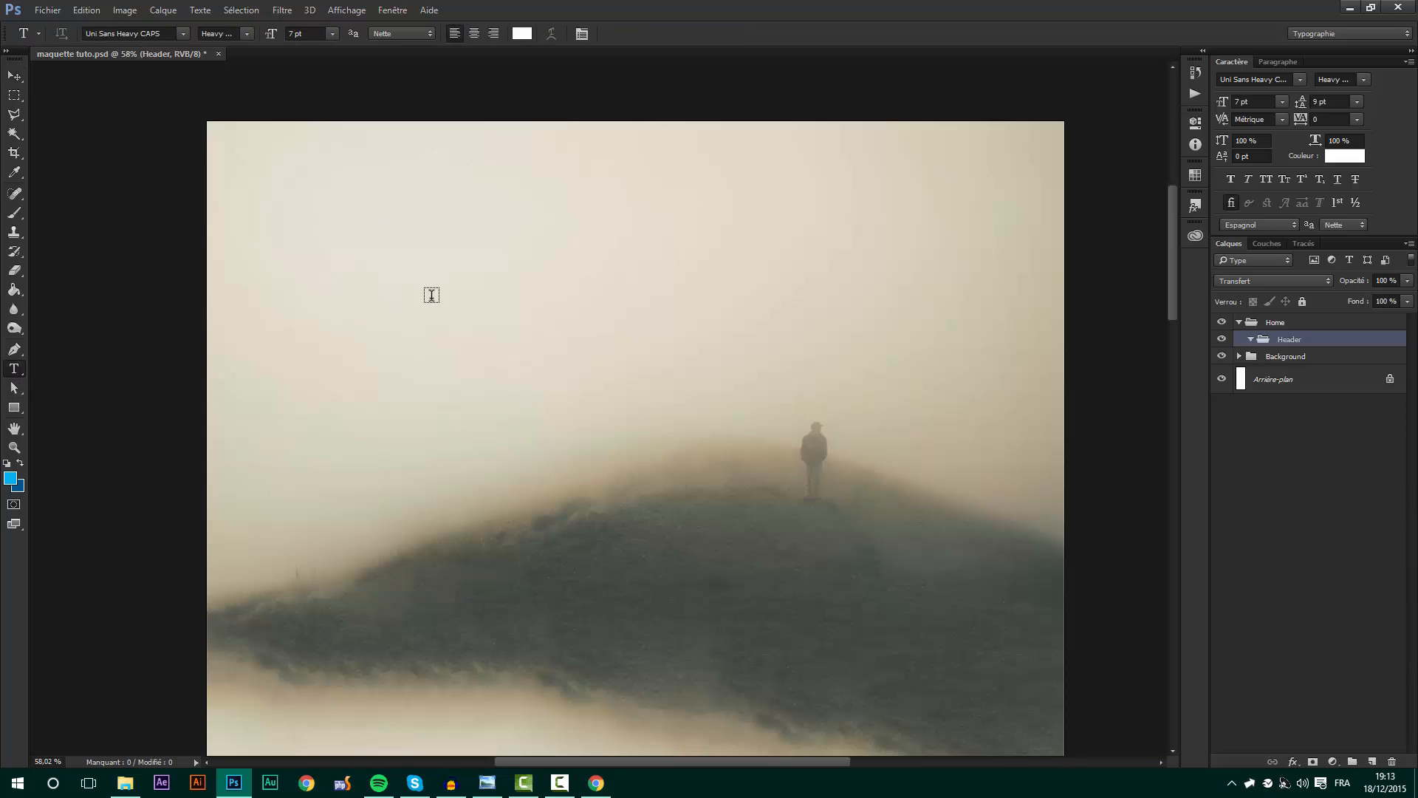
left_click(519, 191)
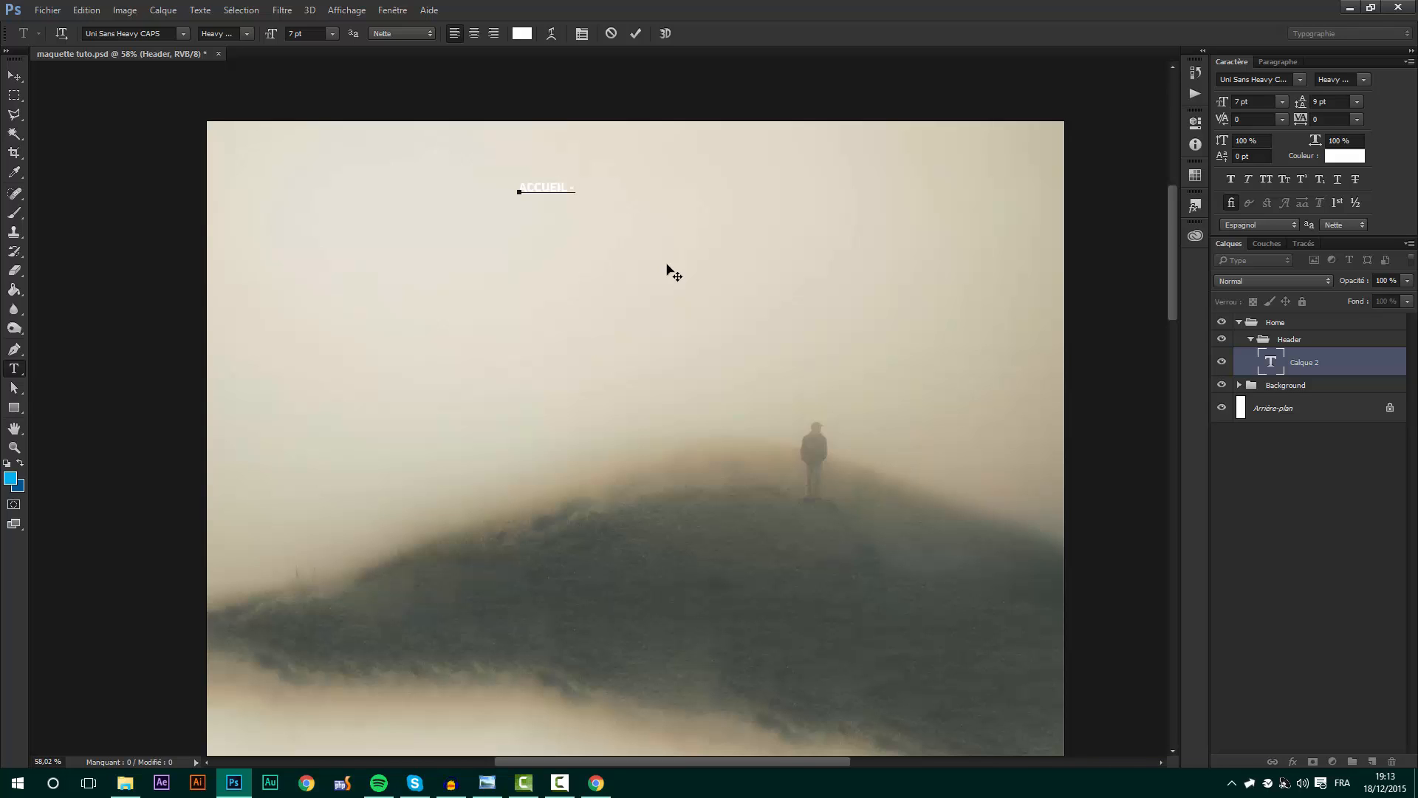
type("RÉSENTATION - CRÉATIONS - CONTACT")
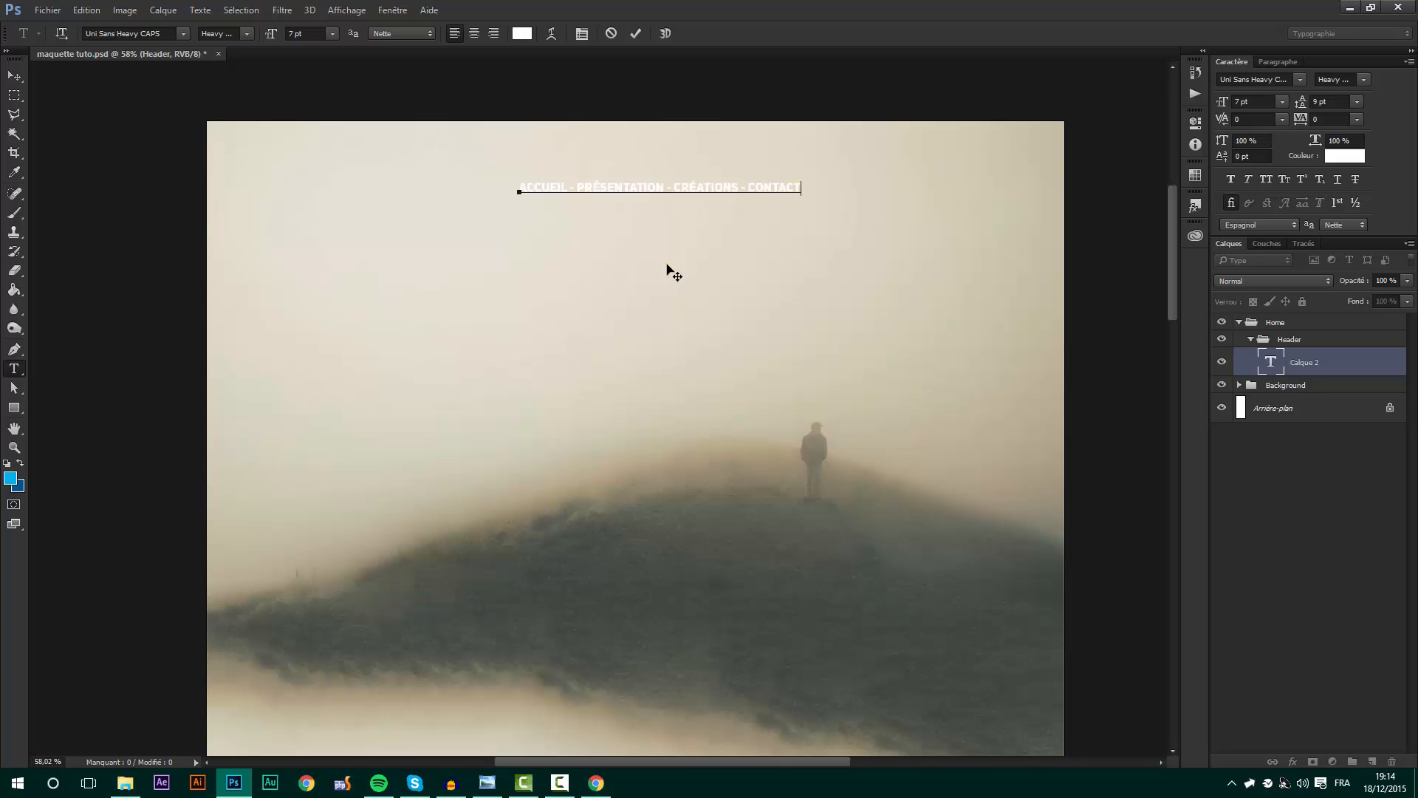
key("ctrl+Return")
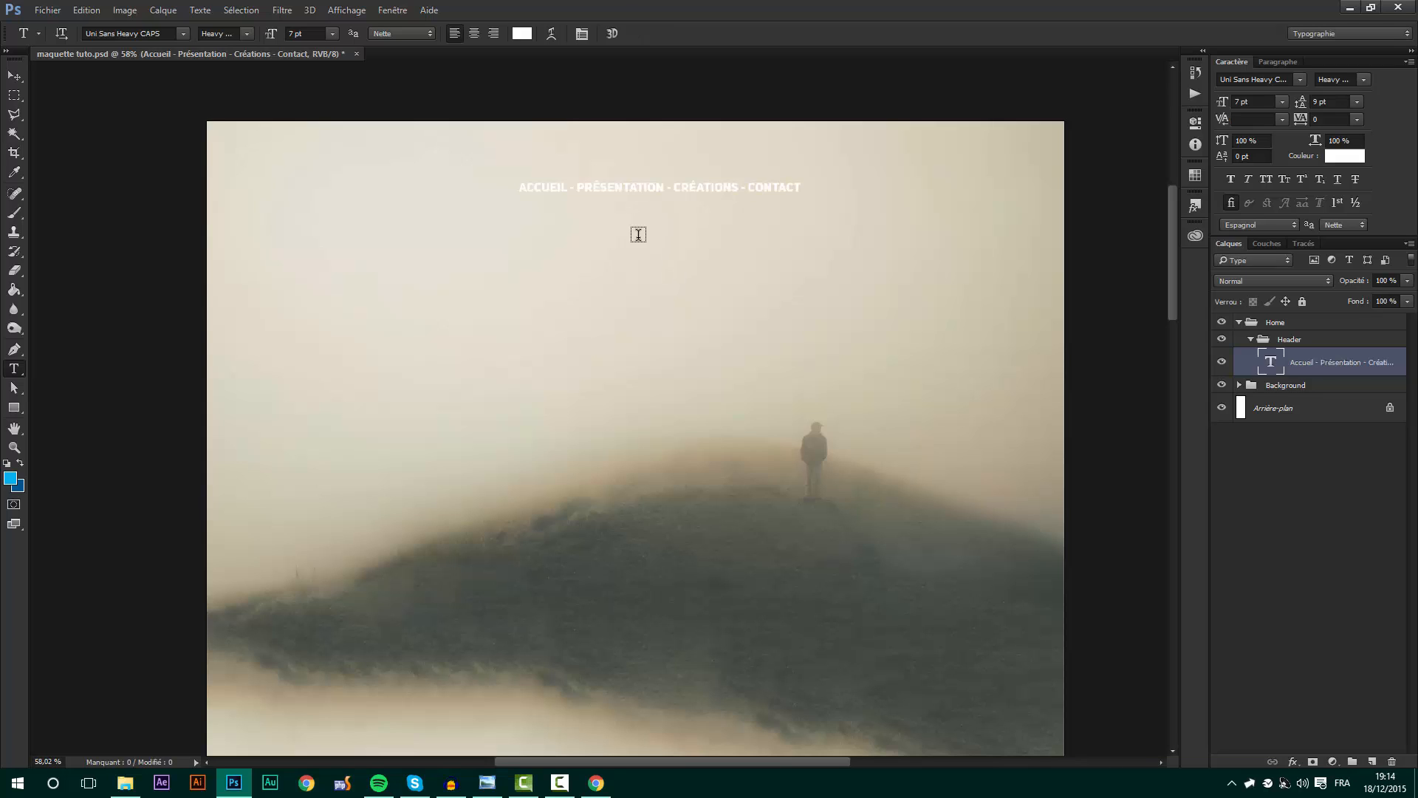
- Recolour the whole menu text with the dark grey-green sampled from the hill (#5e6053)
left_click(17, 75)
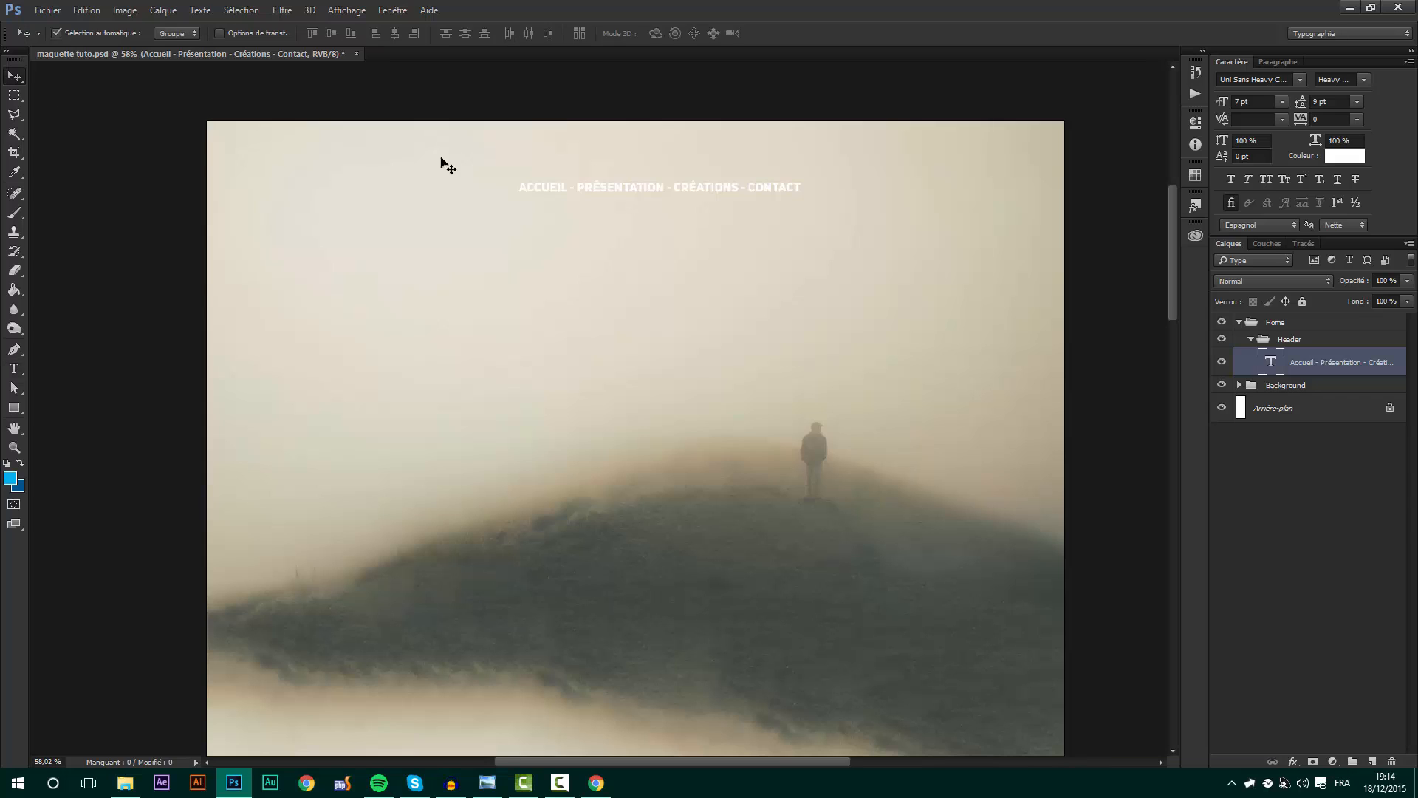
left_click(17, 373)
key("alt+Tab")
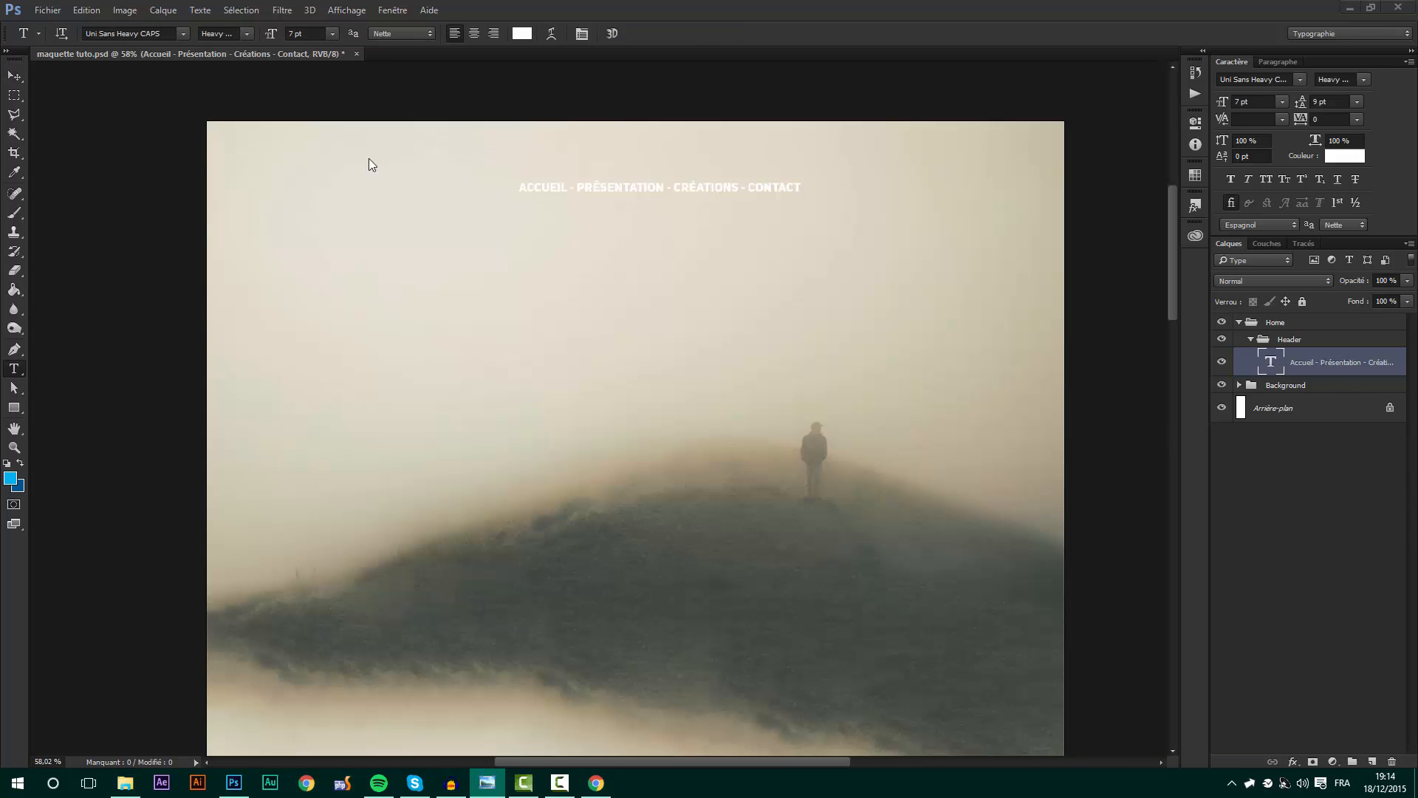
key("alt+Tab")
left_click(670, 189)
key("ctrl+a")
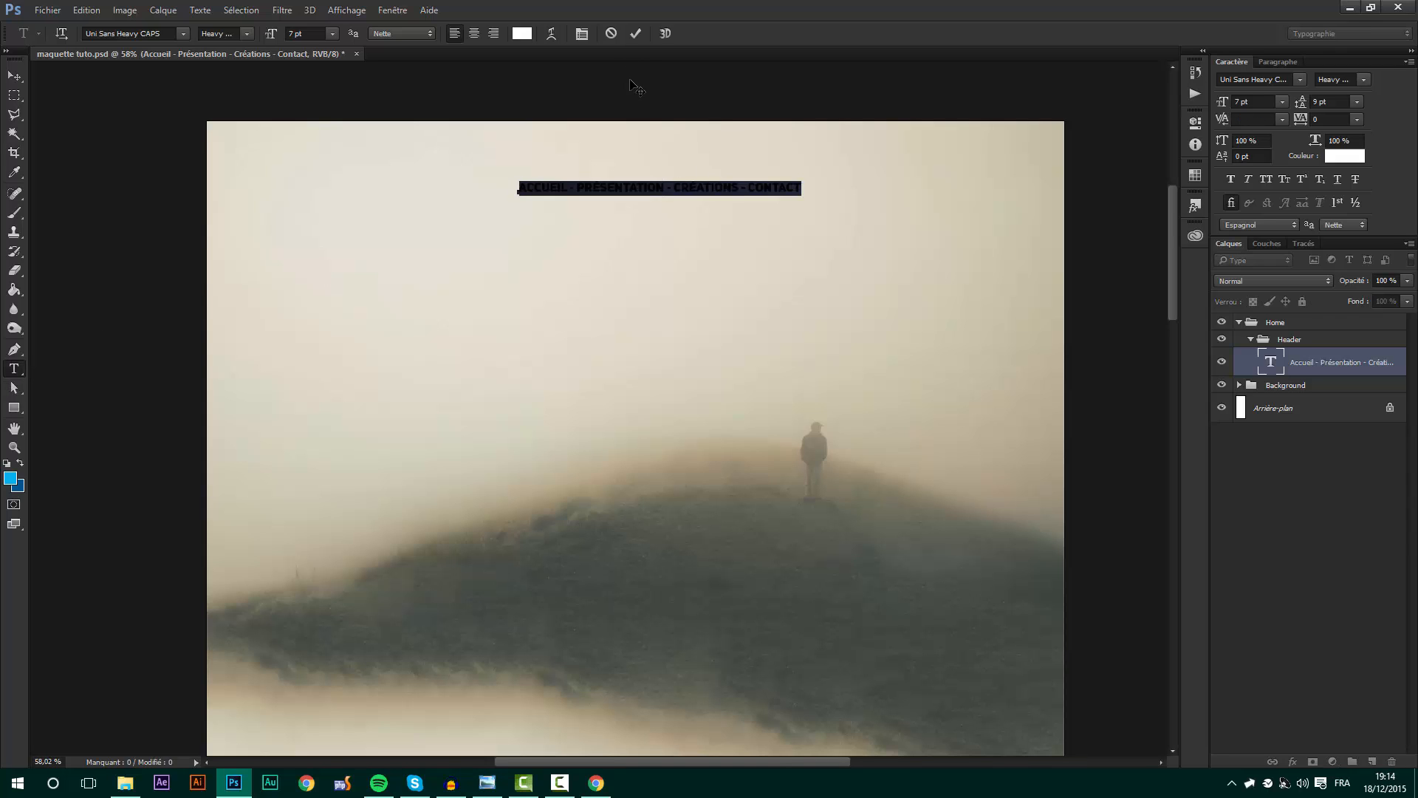
left_click(522, 34)
left_click(725, 559)
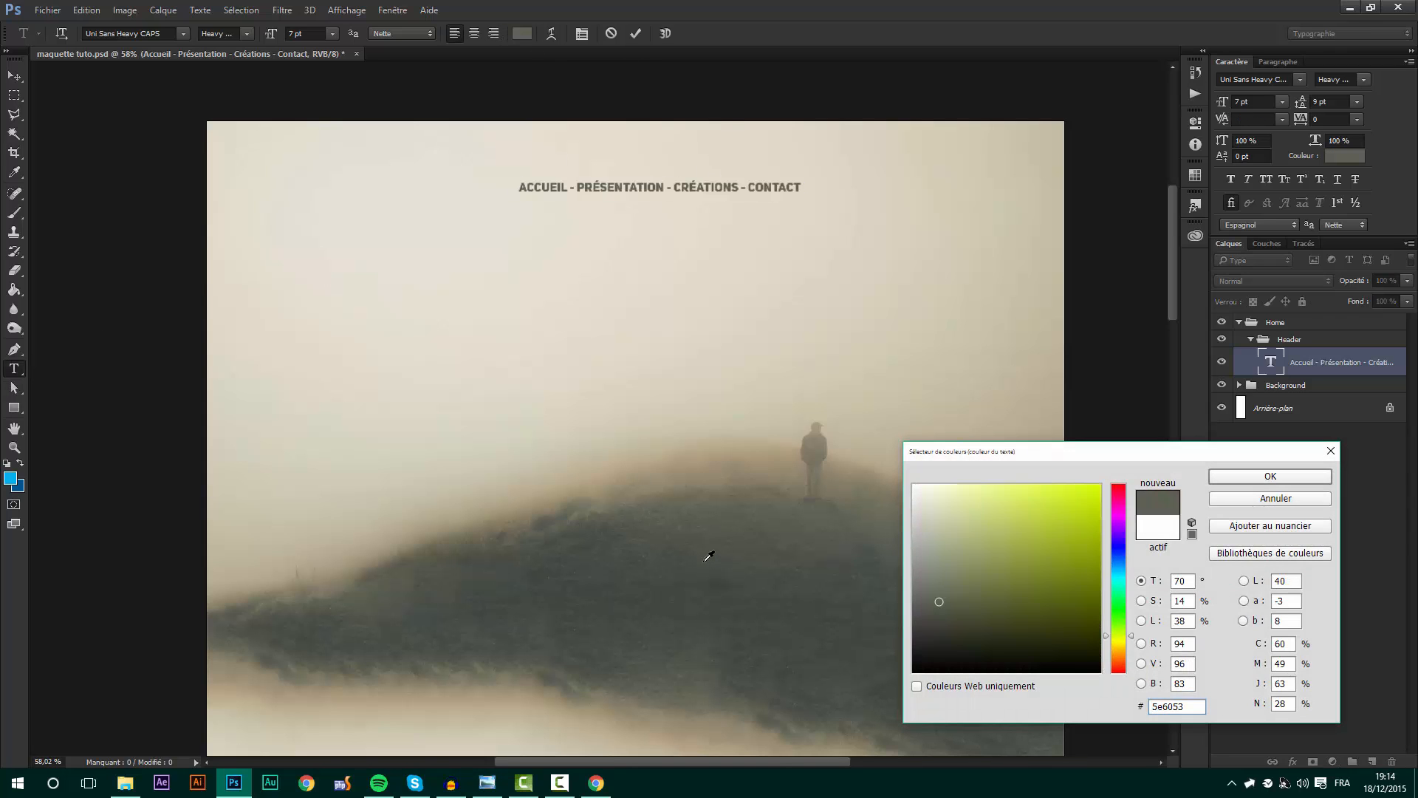
key("Return")
left_click(15, 75)
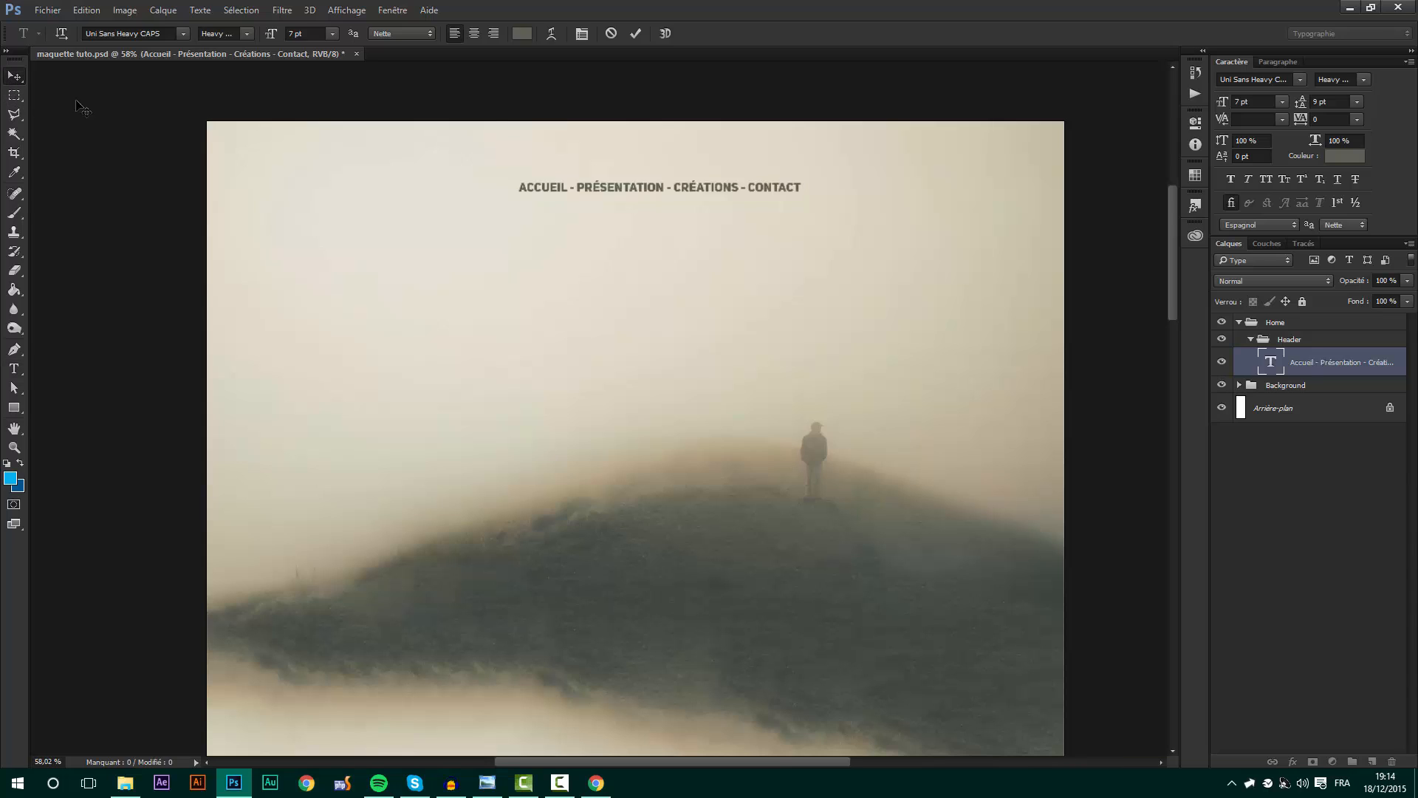
- Increase the font size of the whole menu text to 10 pt
left_click(15, 368)
left_click(564, 195)
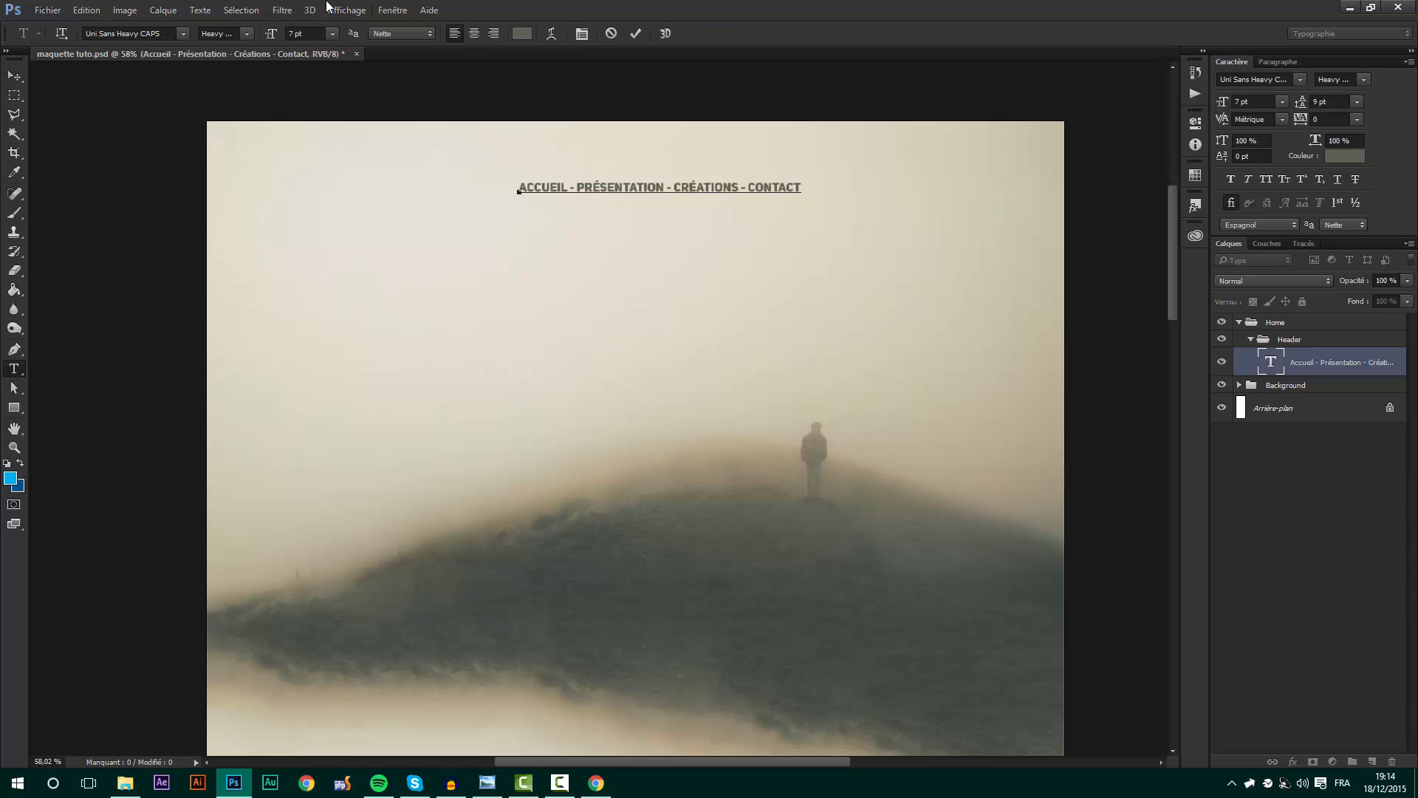
left_click(280, 35)
type("7")
triple_click(611, 190)
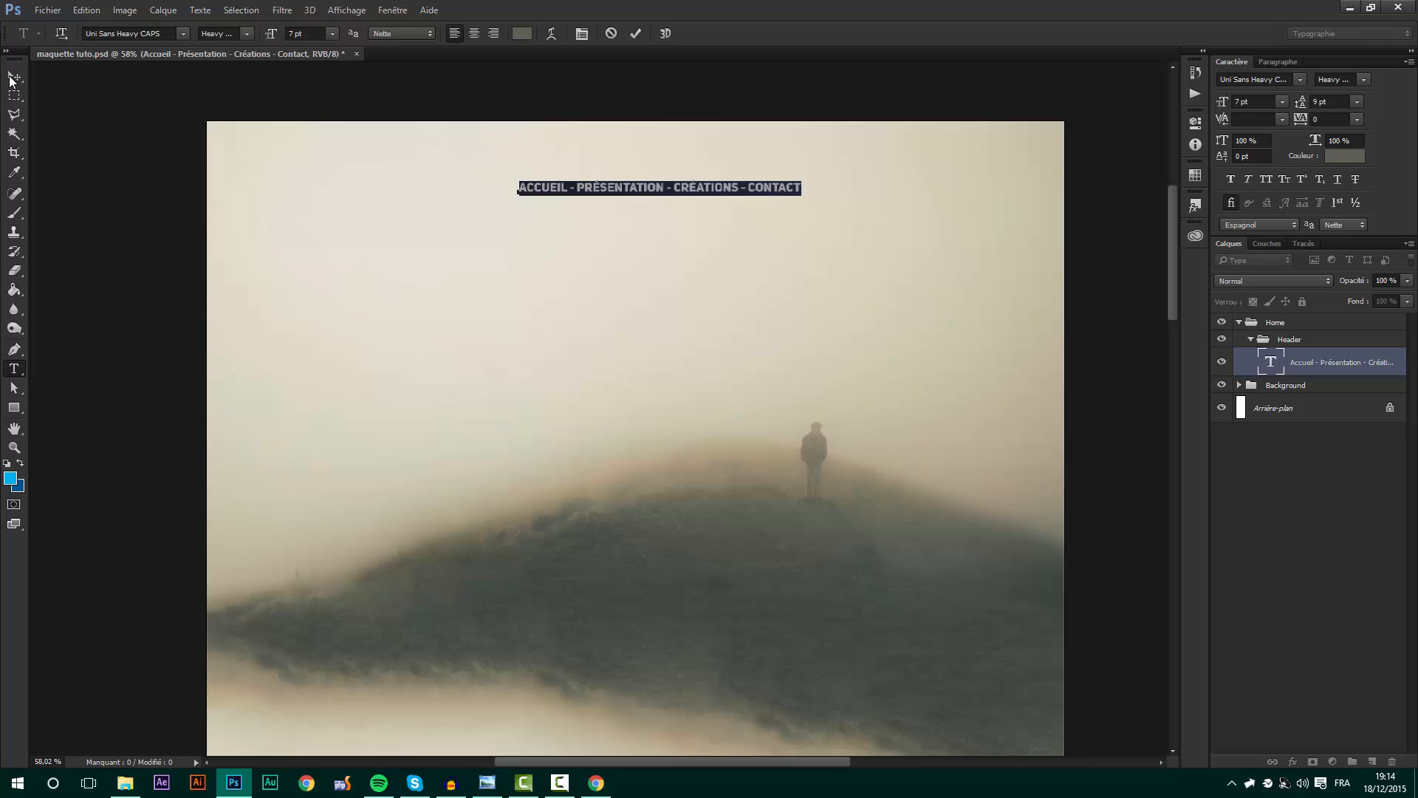
left_click_drag(269, 35, 272, 37)
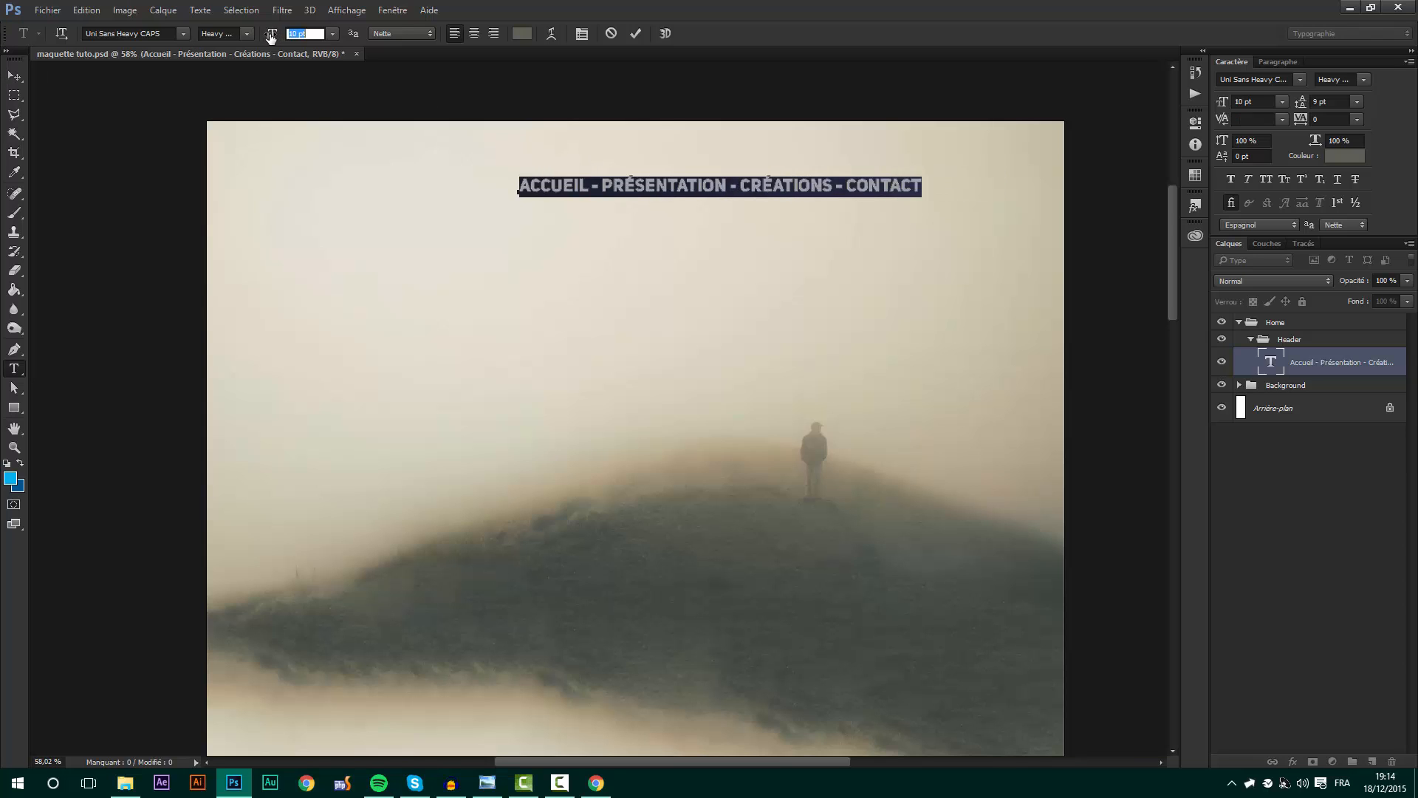
left_click(14, 76)
- Centre the menu text horizontally near the page's top, at X 1000 px and Y about 136 px
key("ctrl+t")
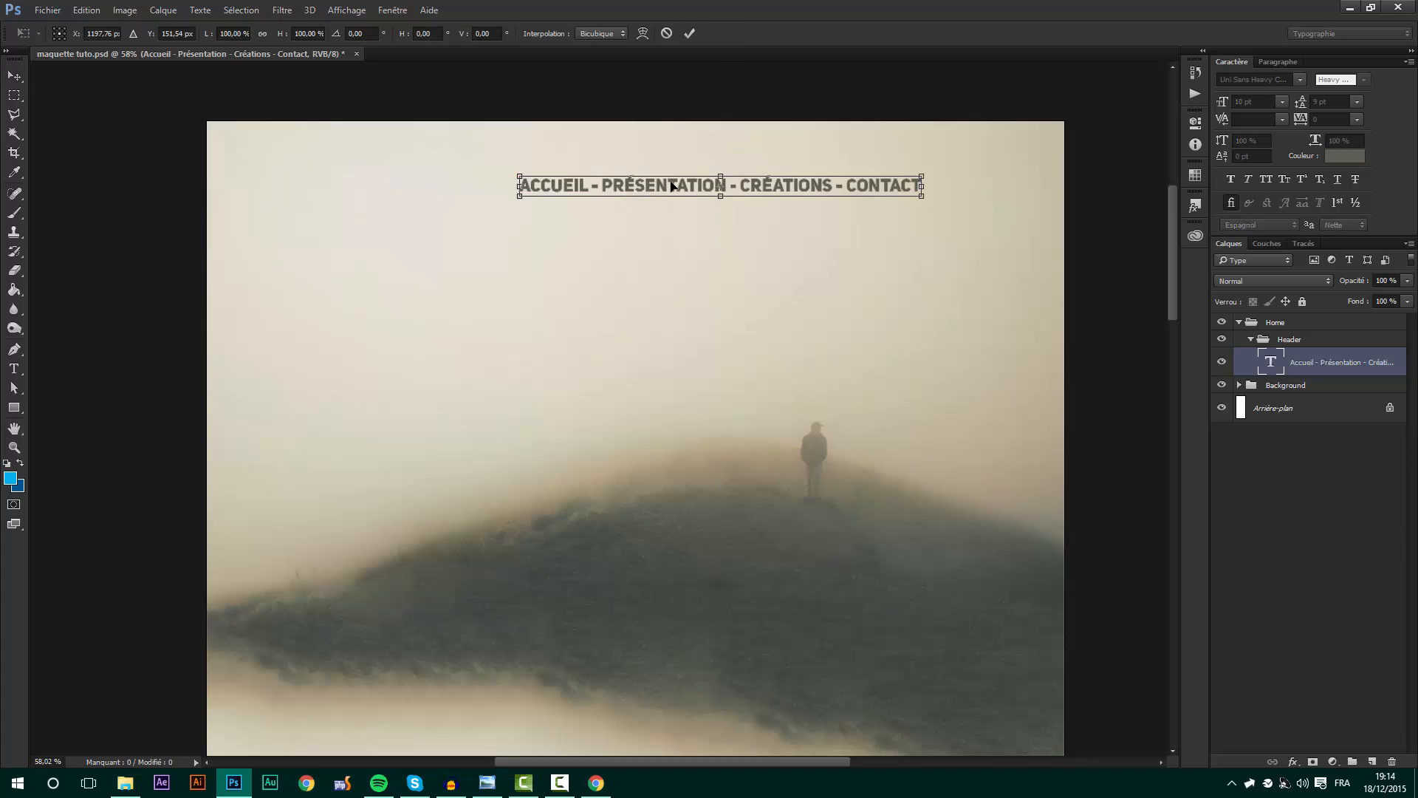
left_click_drag(669, 185, 585, 181)
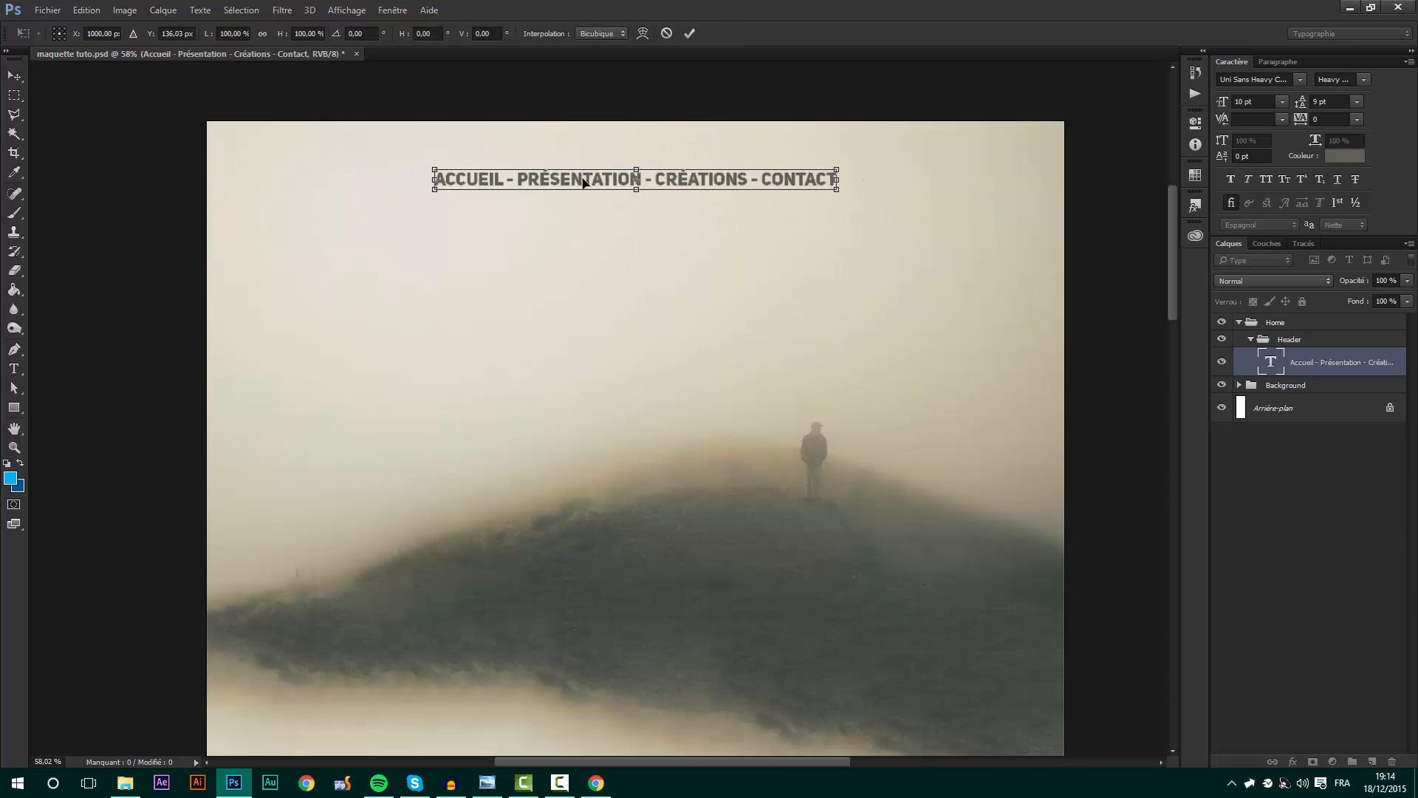
key("Return")
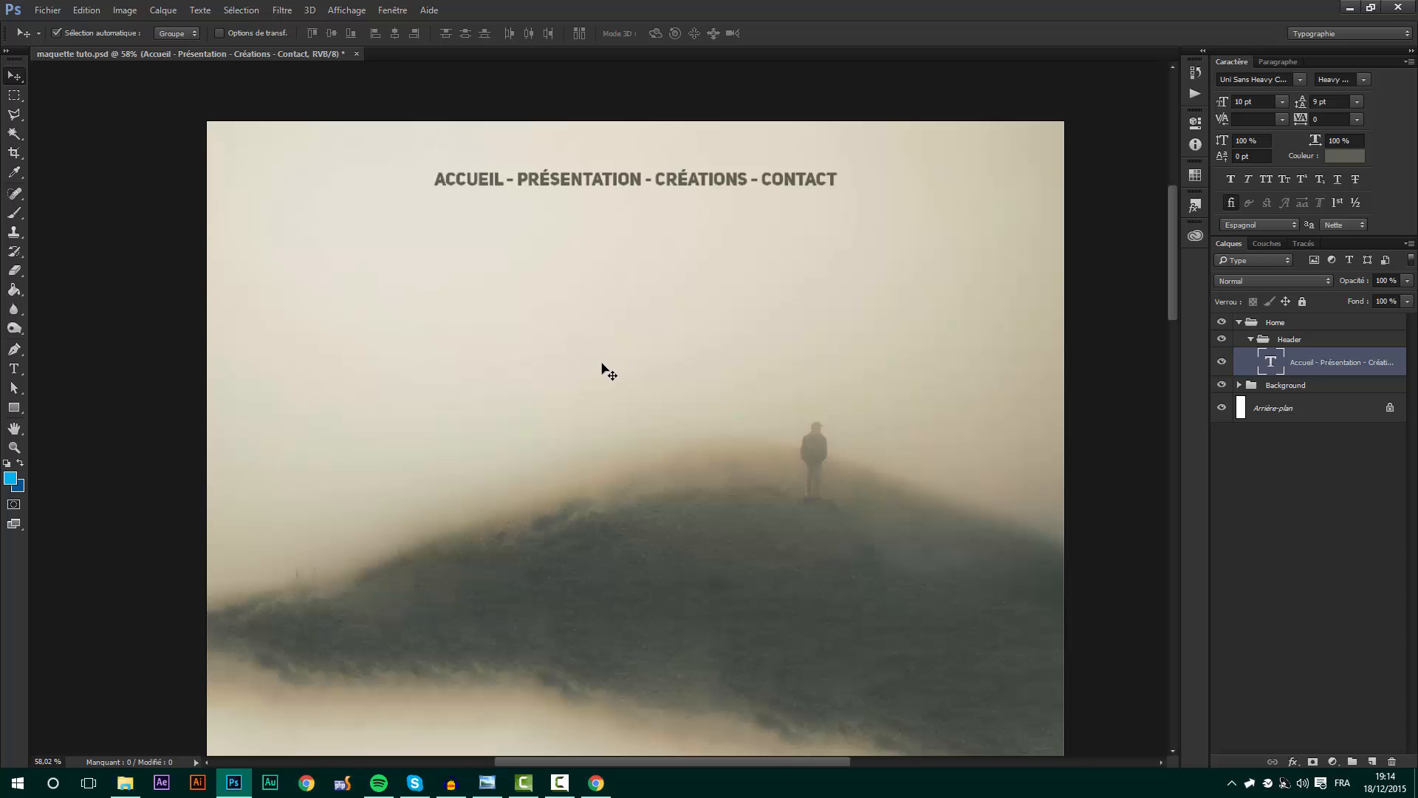
- Widen the gaps between the menu entries by adding extra spaces on both sides of each dash
left_click(14, 368)
left_click(505, 179)
key("Right")
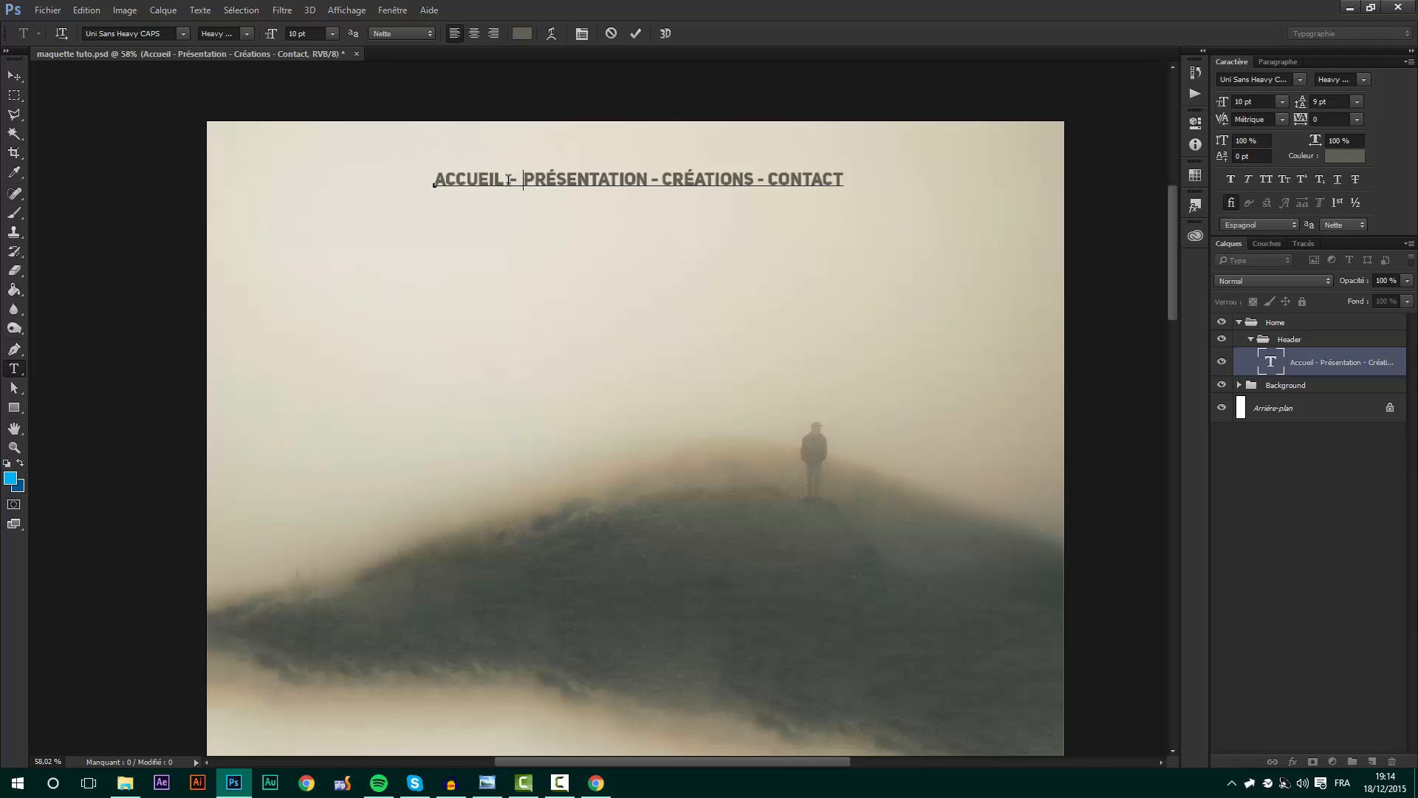
key("Left")
key("Left")
key("Left")
left_click(665, 179)
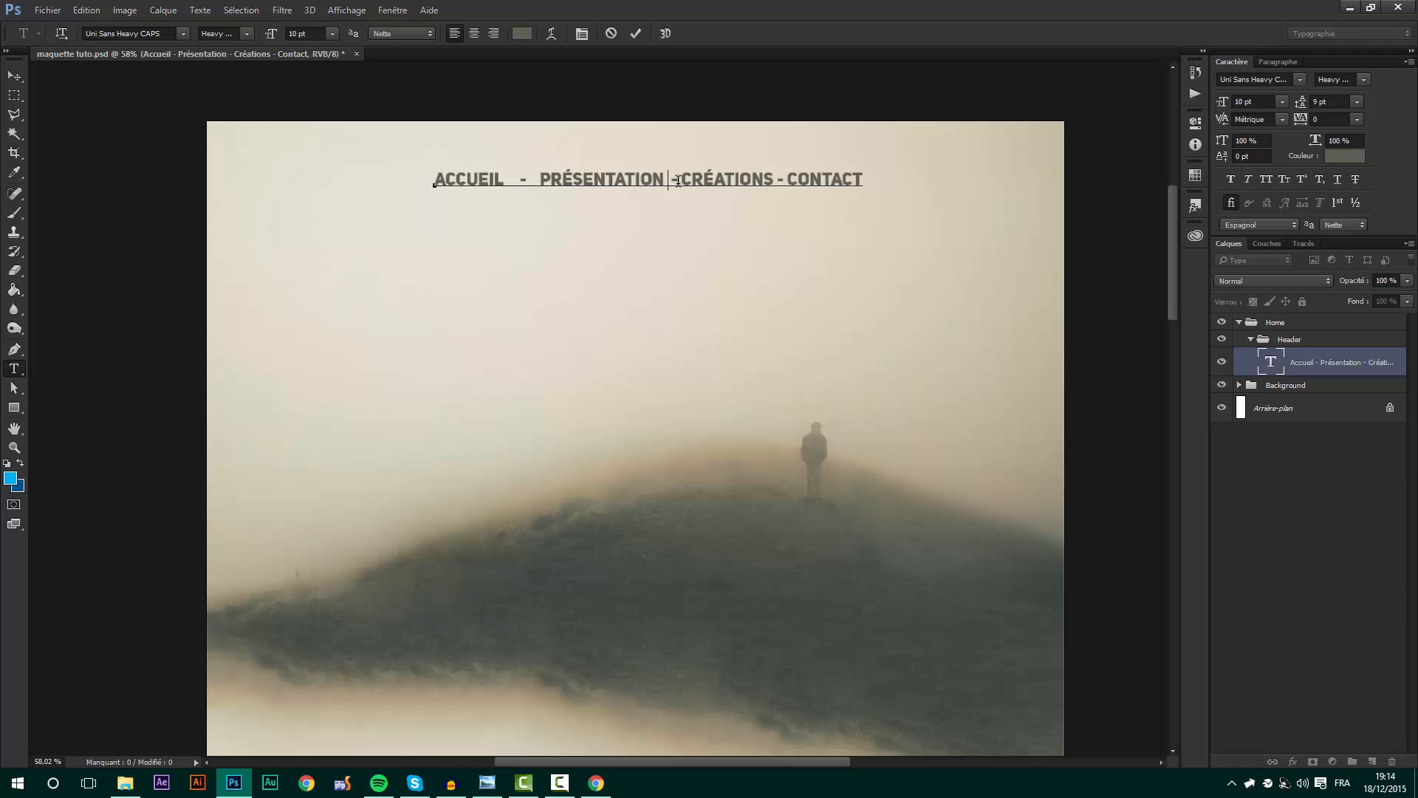
key("Right")
left_click(808, 183)
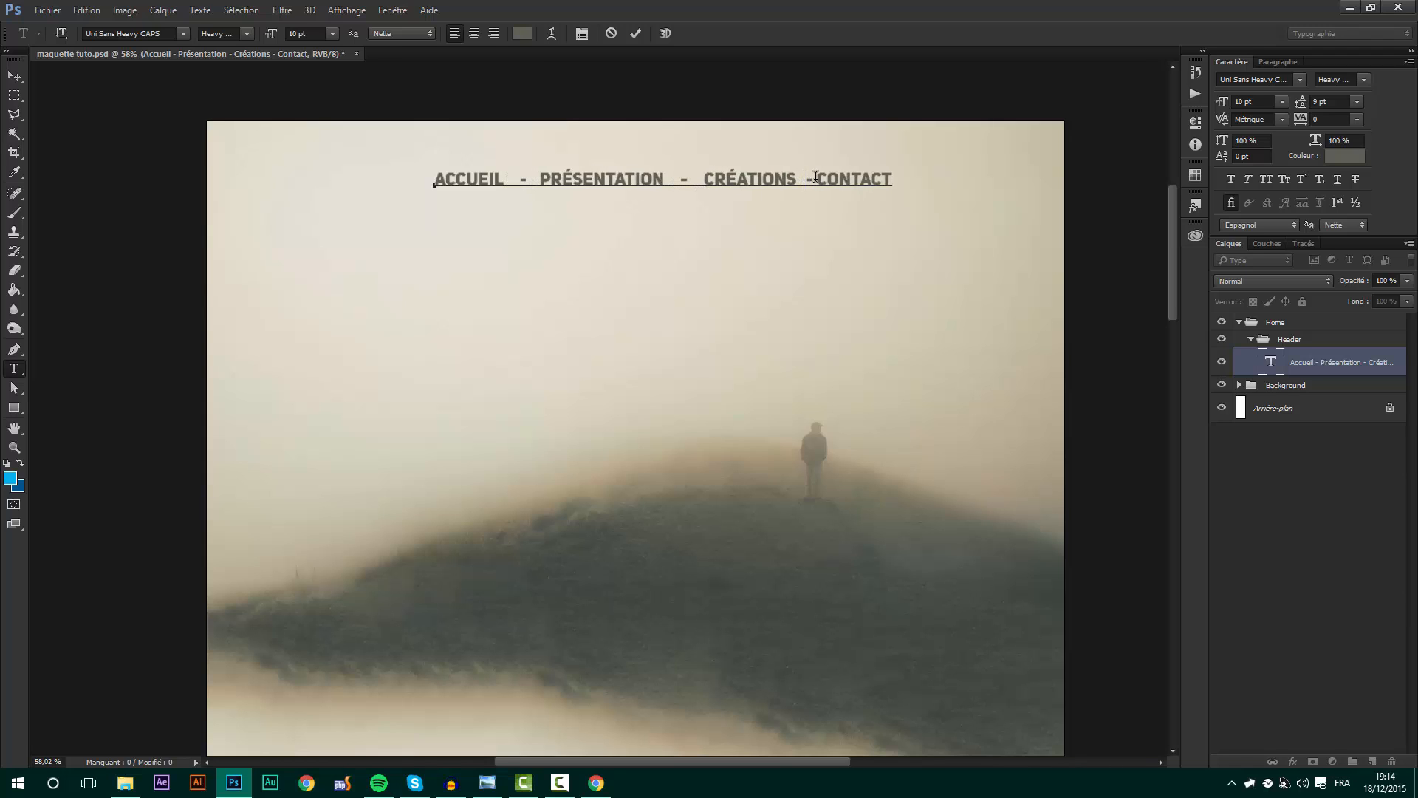
key("Right")
key("ctrl+Return")
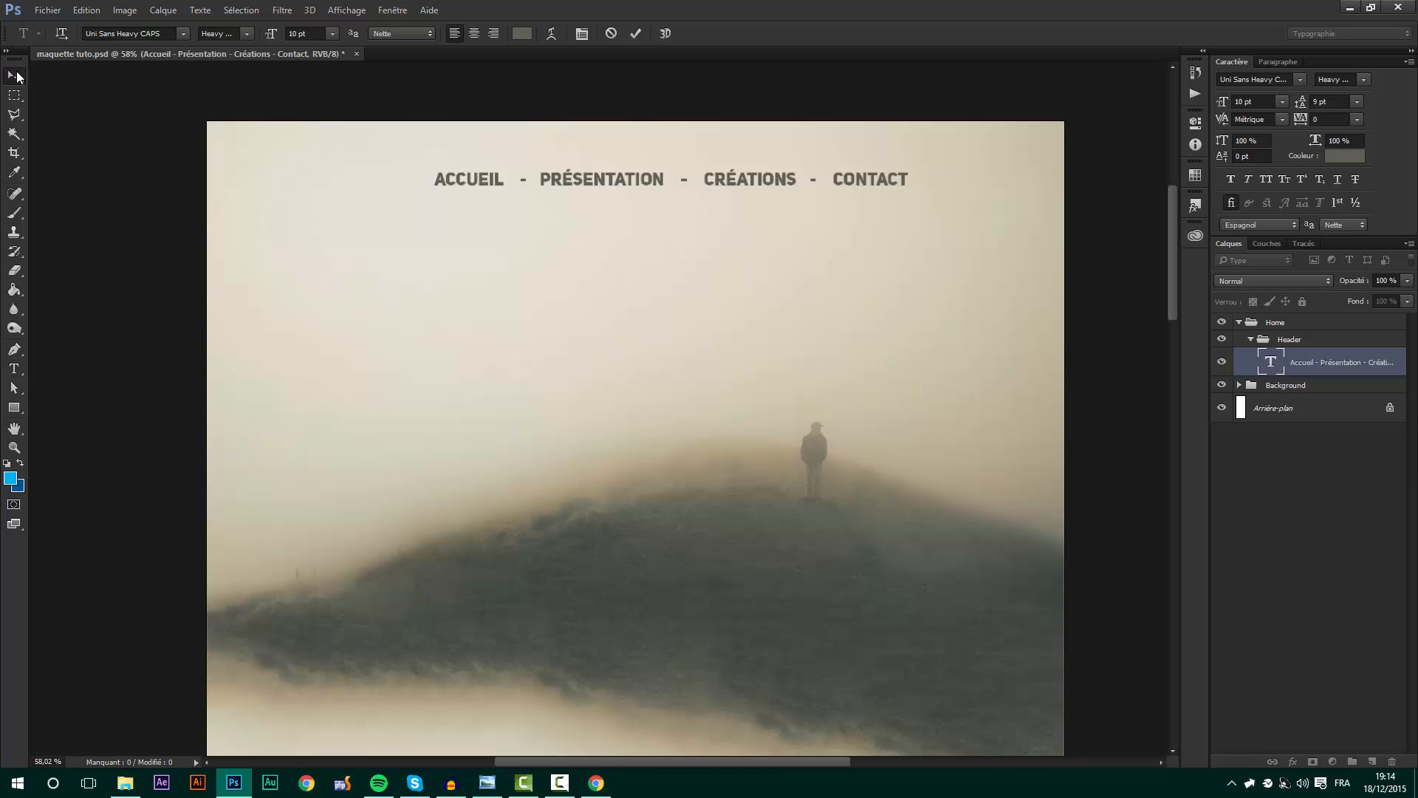
- Re-centre the widened menu text horizontally near the page's top, at X 1000 px and Y about 115 px
key("ctrl+t")
left_click_drag(525, 183, 488, 174)
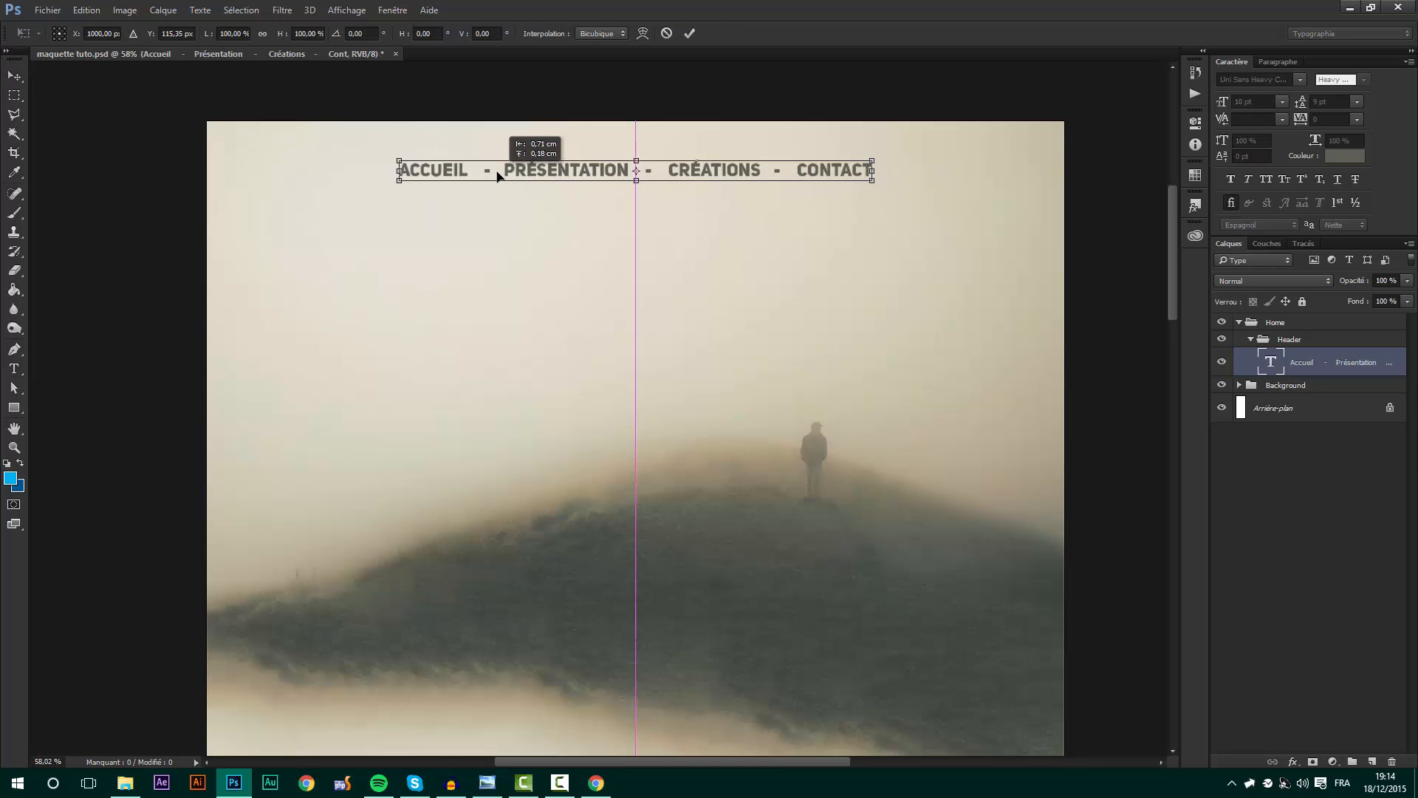
key("Return")
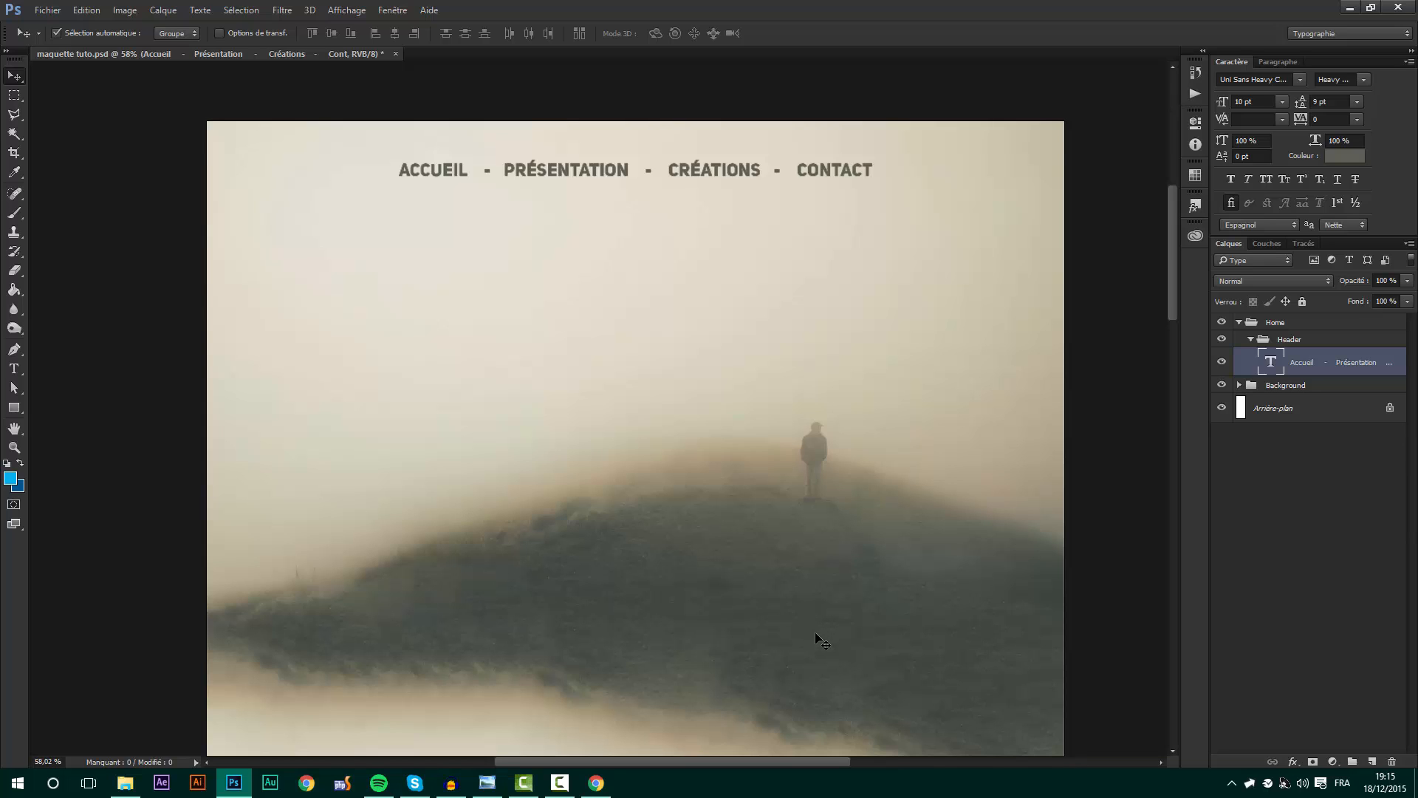
- Scale the menu text down proportionally to about 6.2 pt, keeping it centred near the page's top
key("Tab")
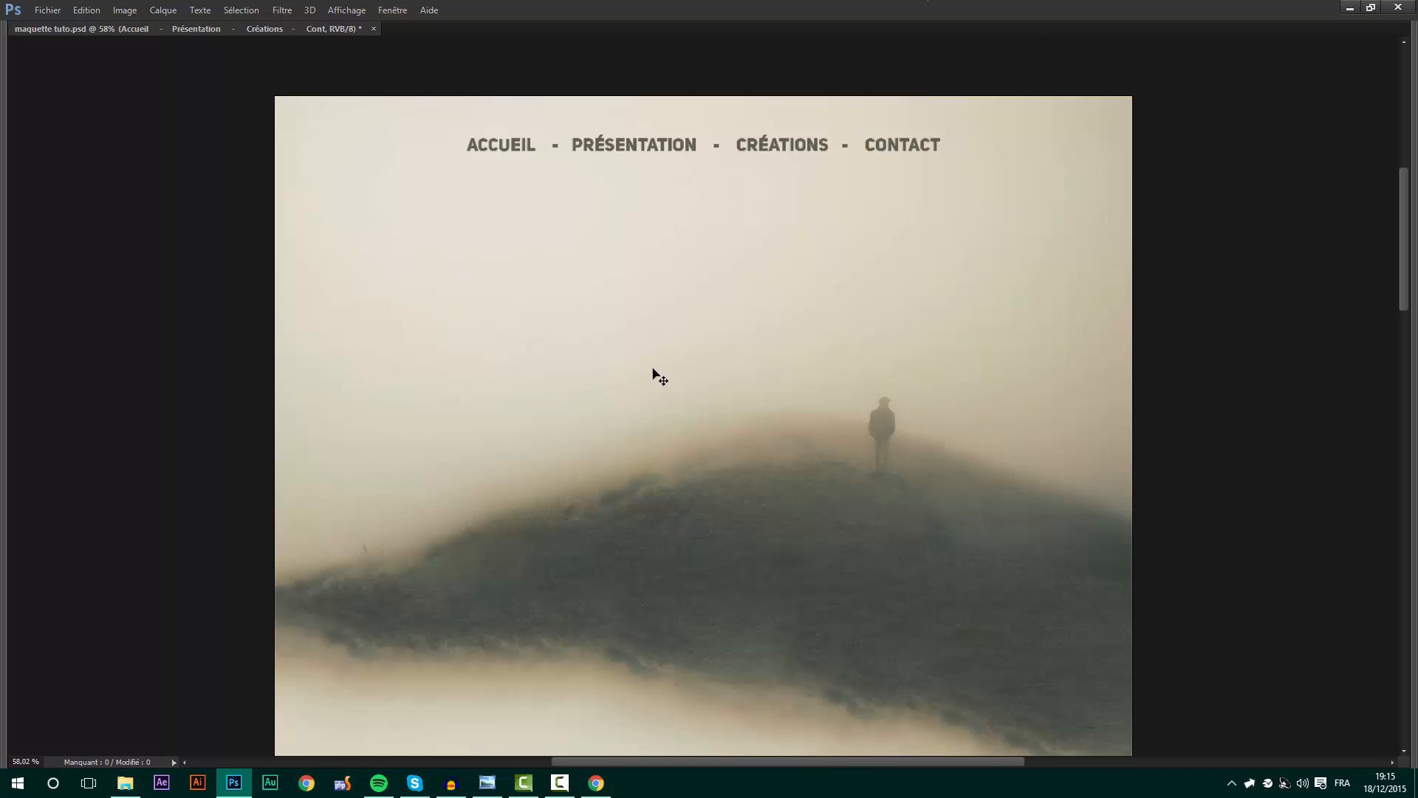
scroll(721, 144, "up", 3)
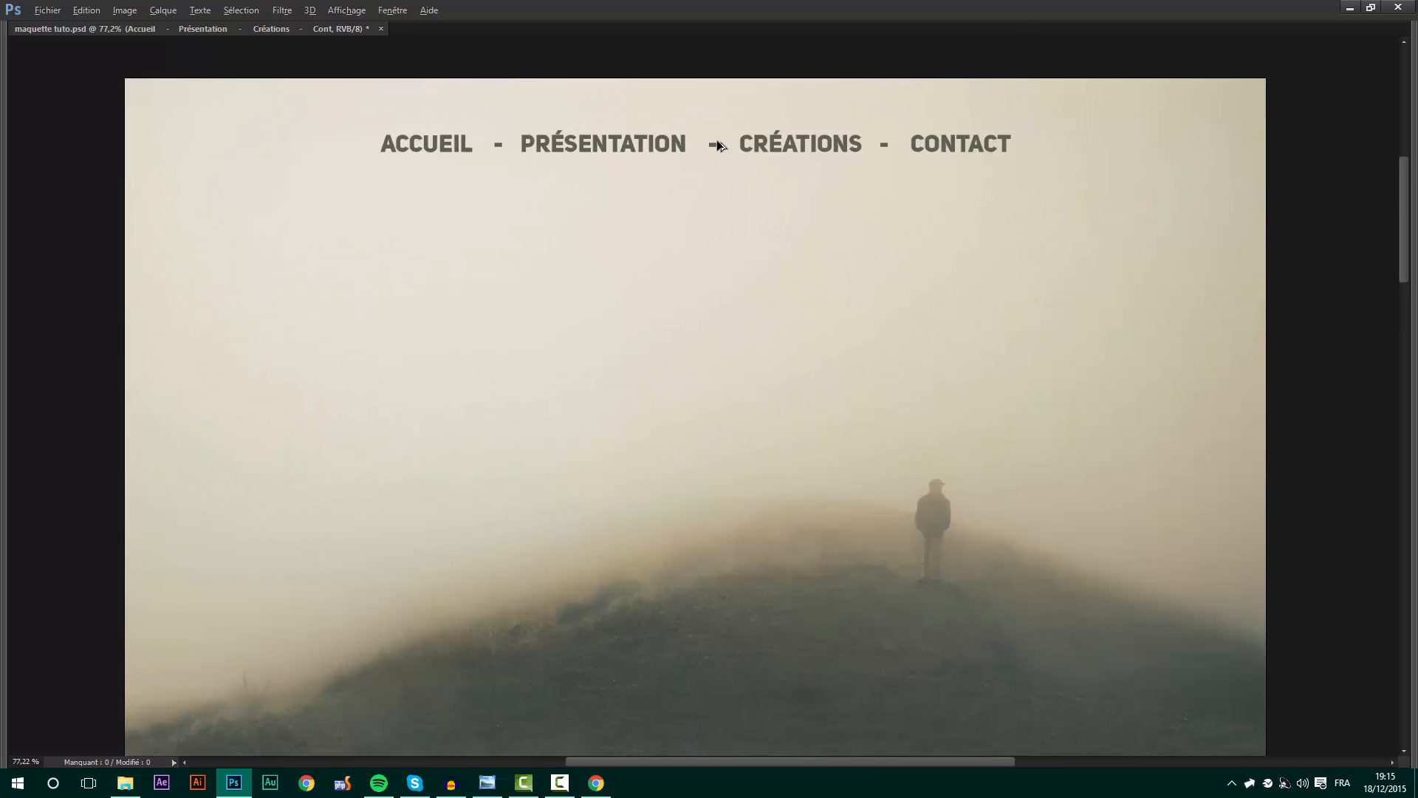
scroll(662, 220, "up", 1)
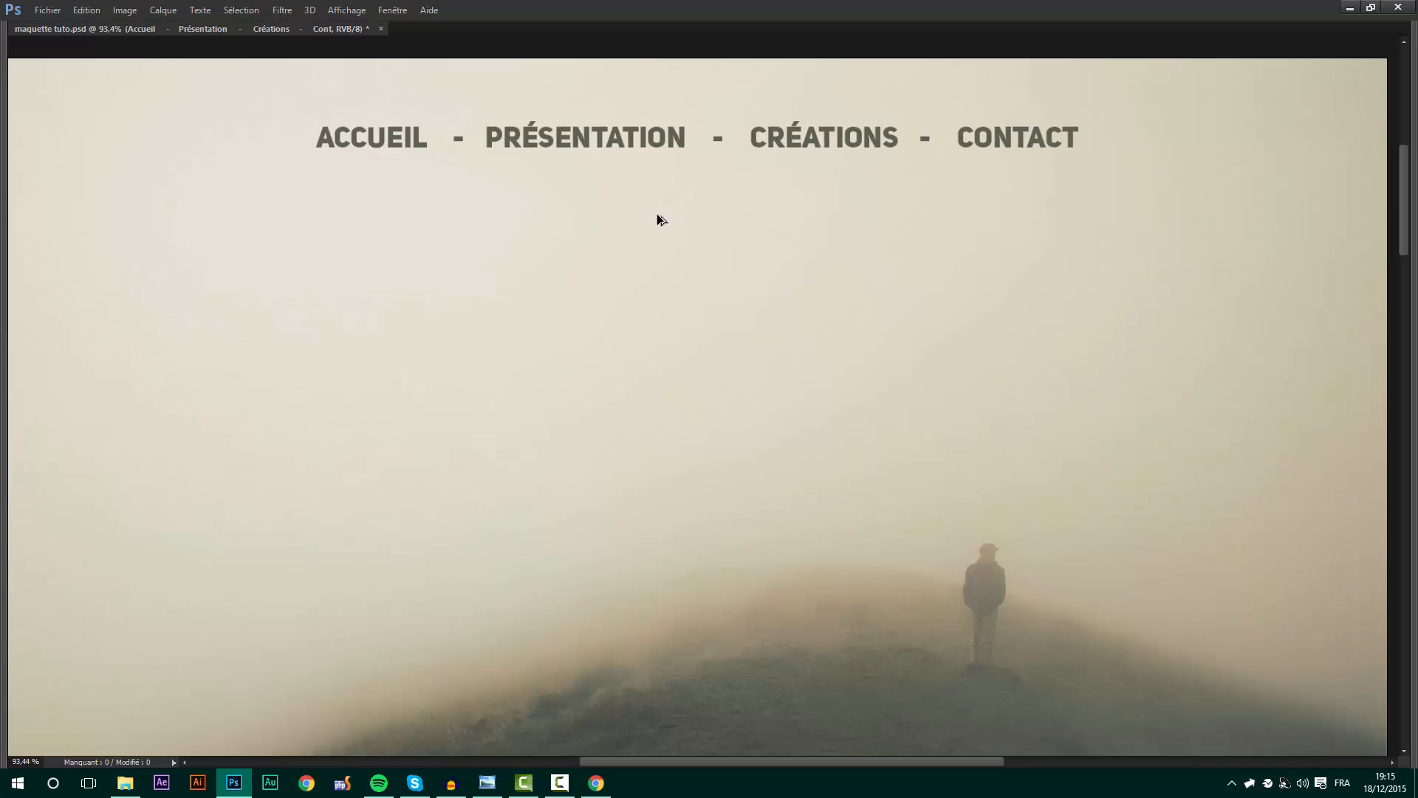
scroll(719, 219, "down", 1)
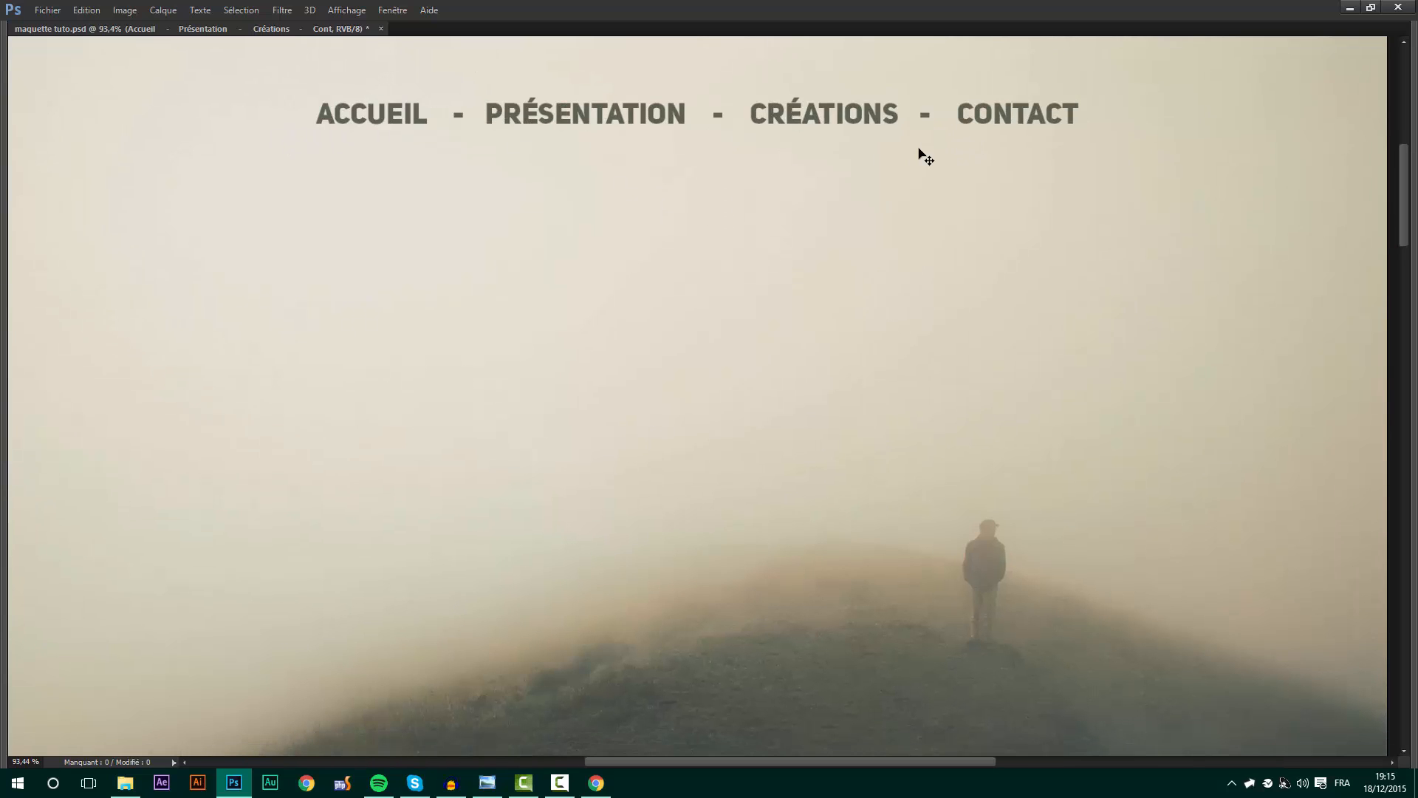
key("Tab")
scroll(545, 330, "down", 2)
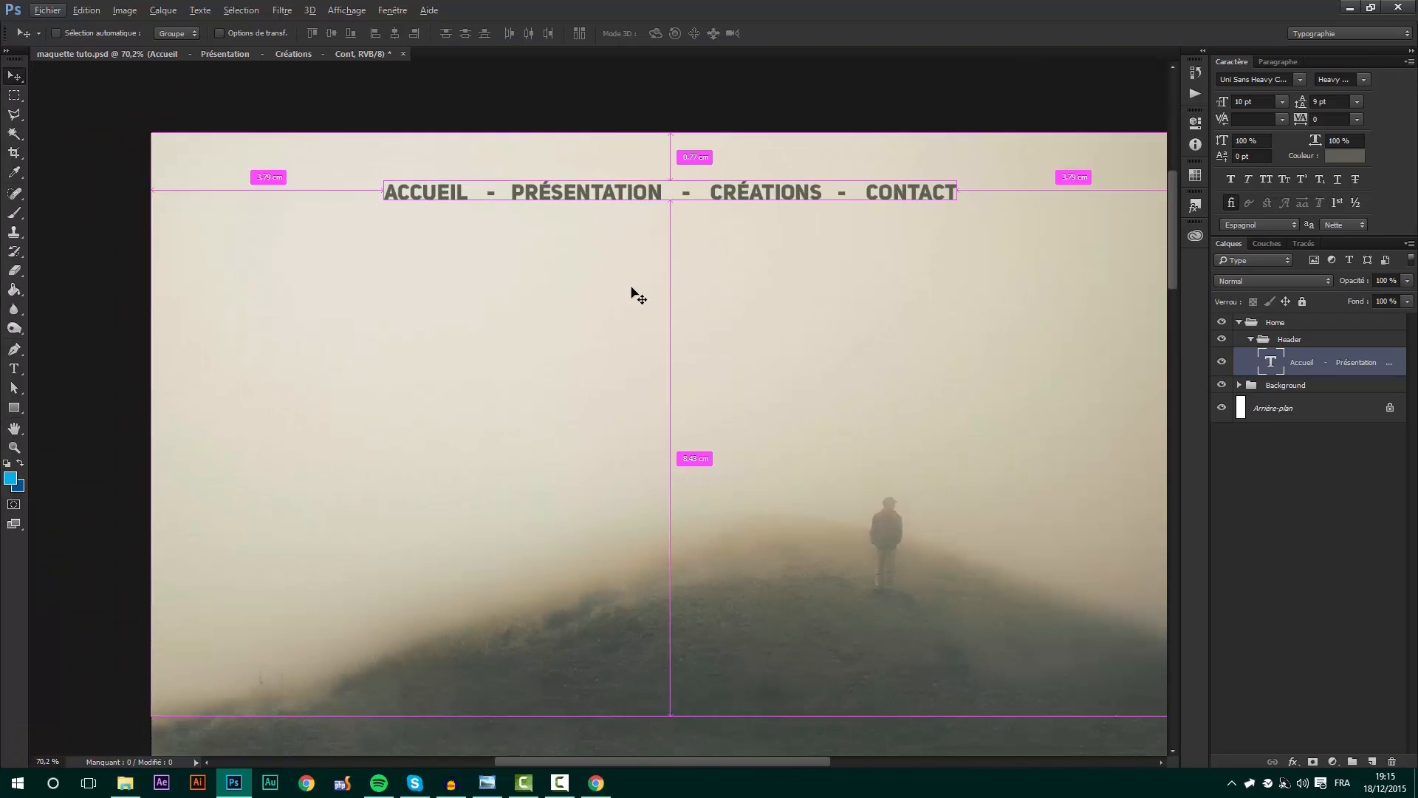
key("ctrl+t")
left_click_drag(959, 180, 808, 177)
key("Return")
key("Tab")
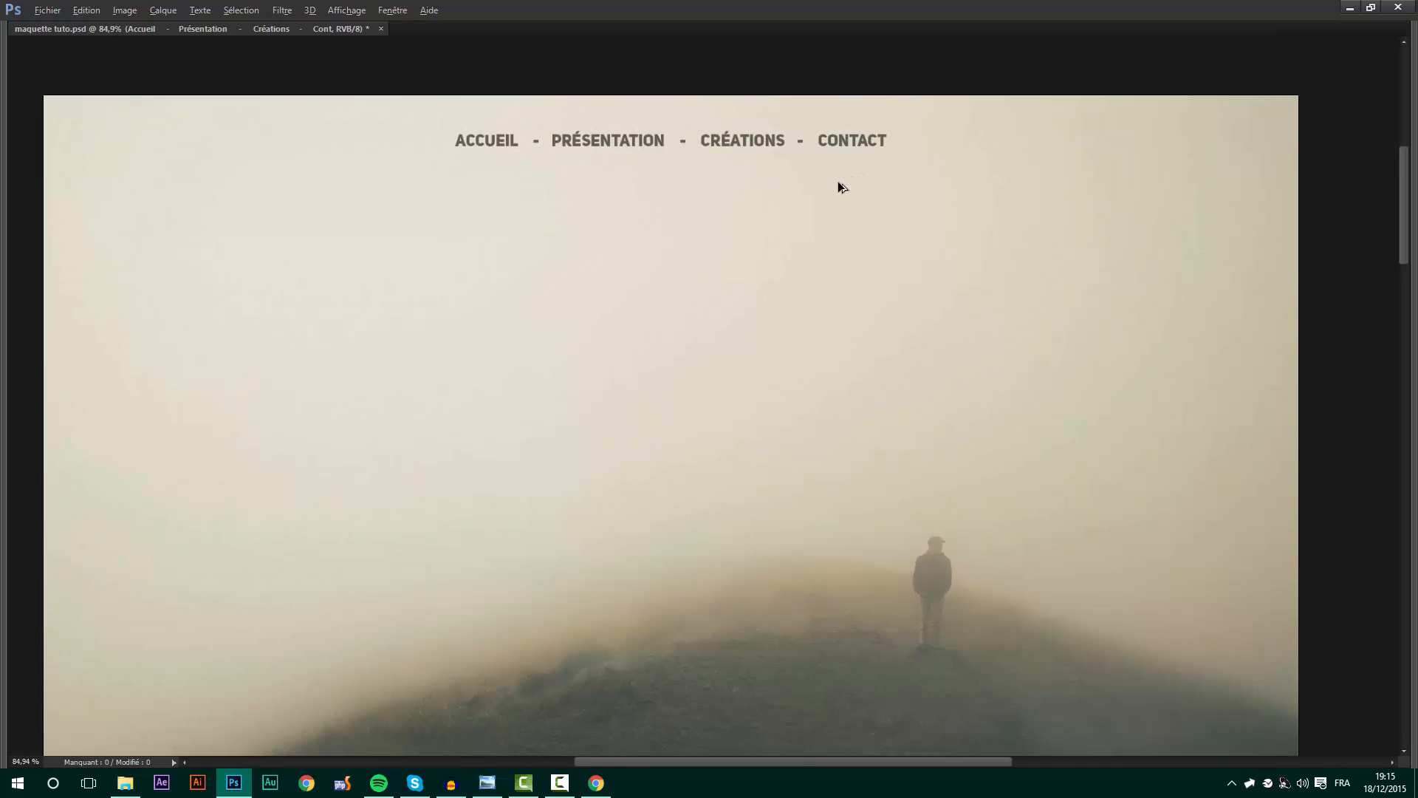
- Shrink the centred menu text further, to about 5.4 pt
key("alt")
key("ctrl")
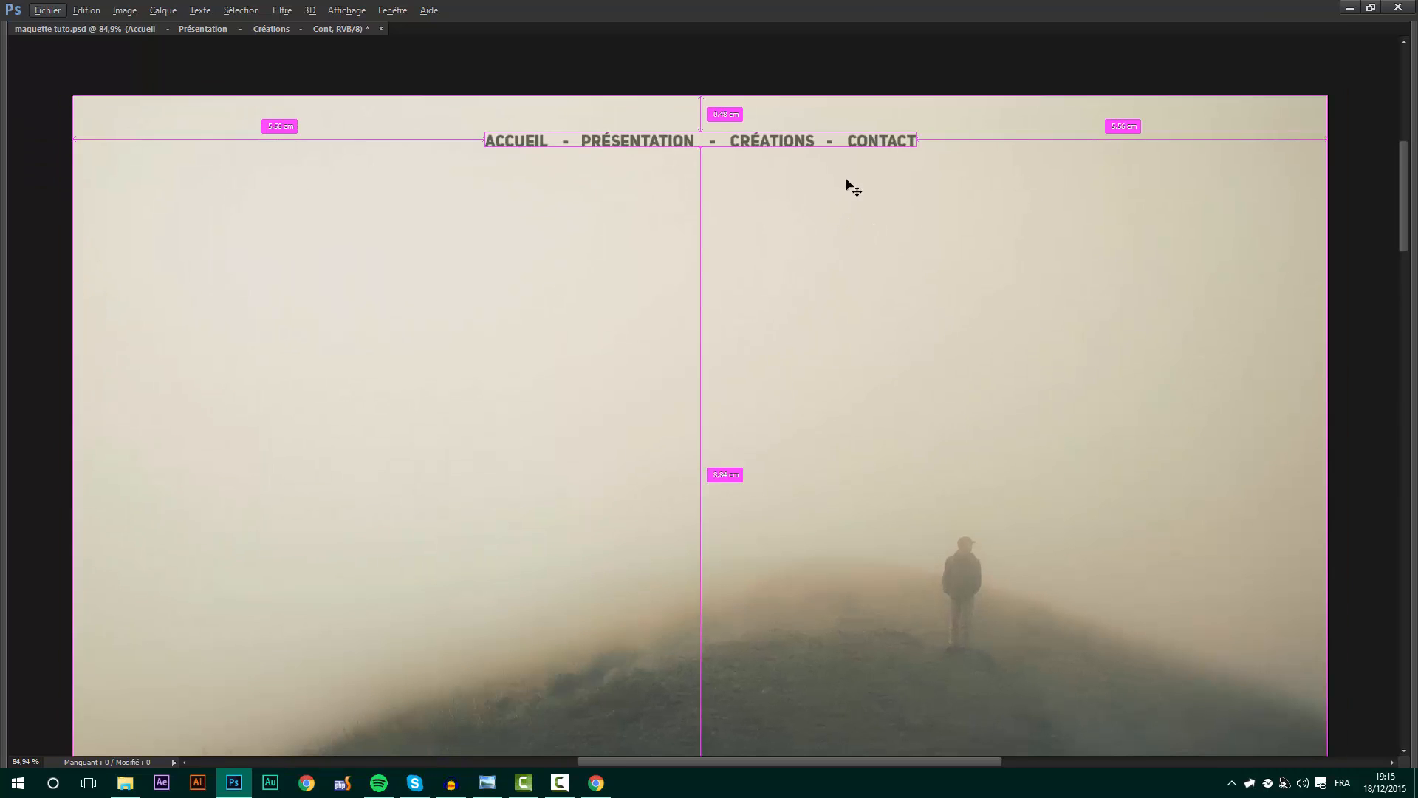
key("ctrl+t")
left_click_drag(916, 129, 835, 137)
key("Return")
key("Tab")
key("ctrl+0")
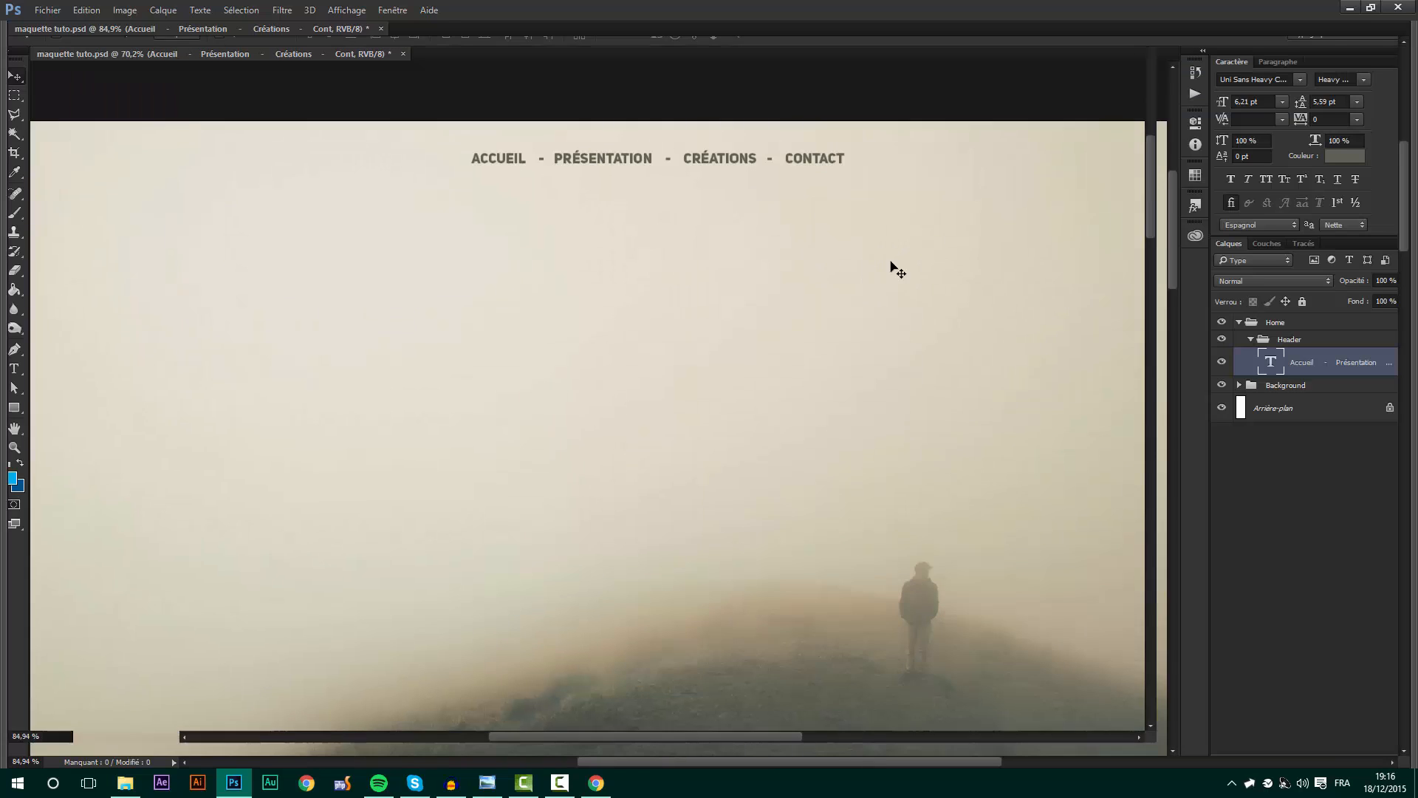
scroll(765, 289, "down", 2)
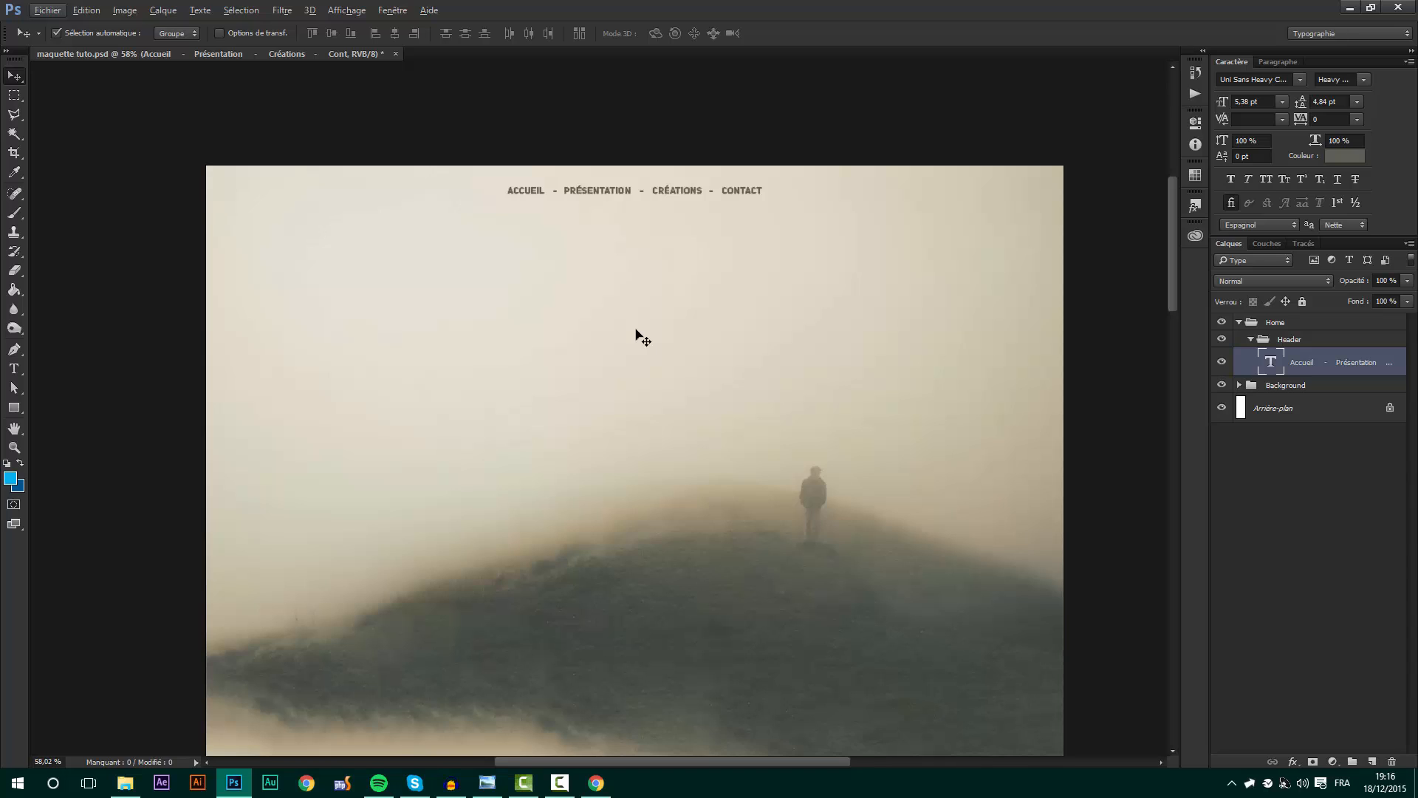
- Recolour the whole menu text white (#ffffff)
left_click(13, 369)
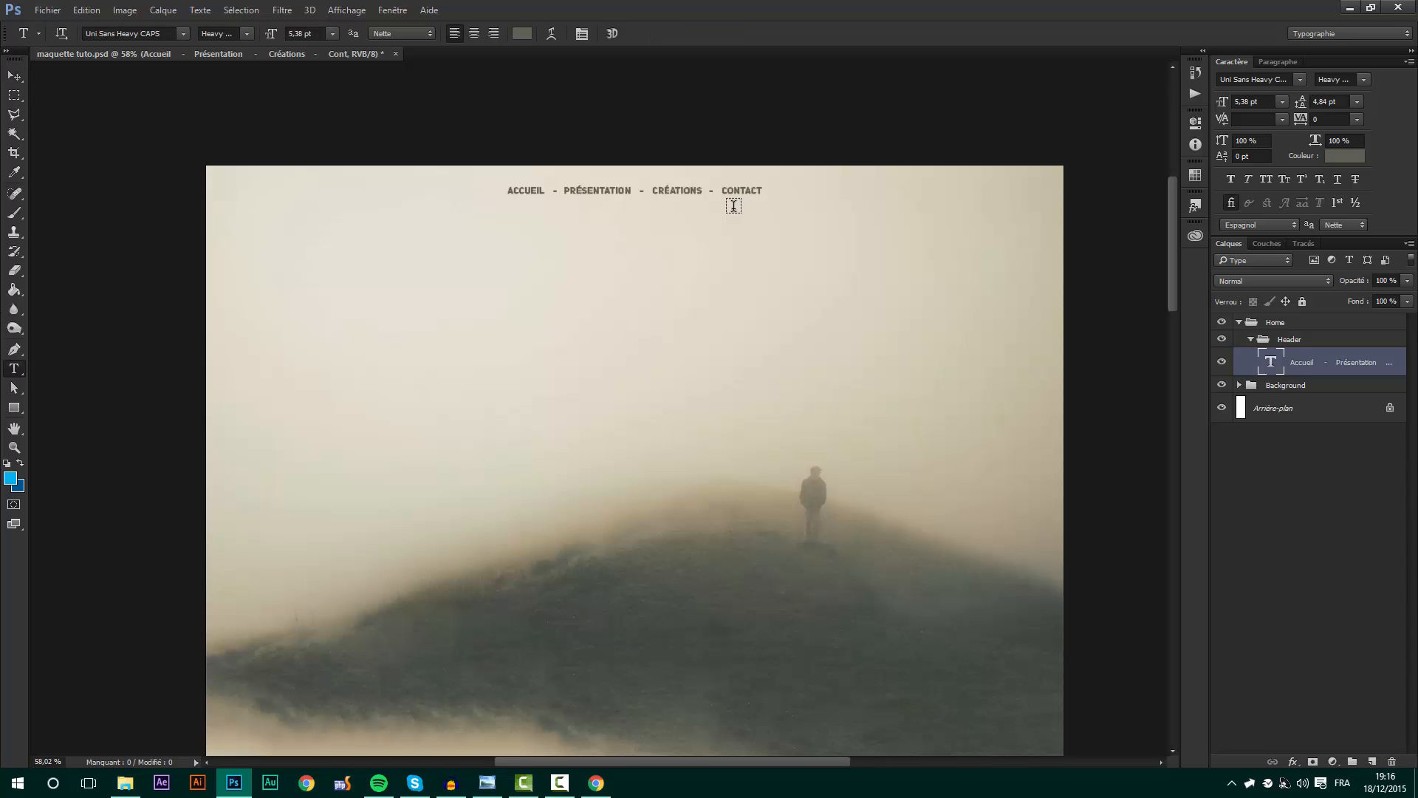
left_click(611, 188)
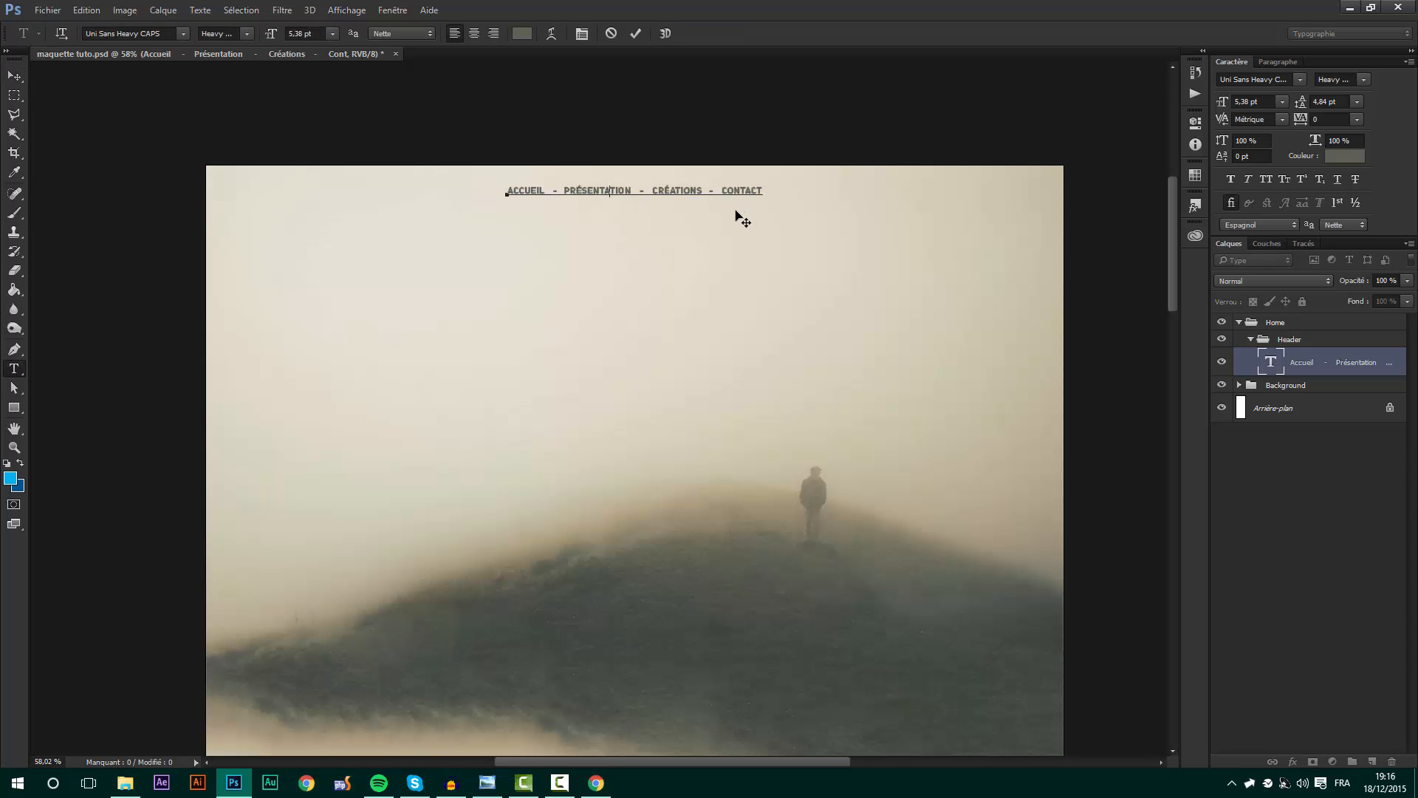
key("ctrl+a")
left_click(522, 34)
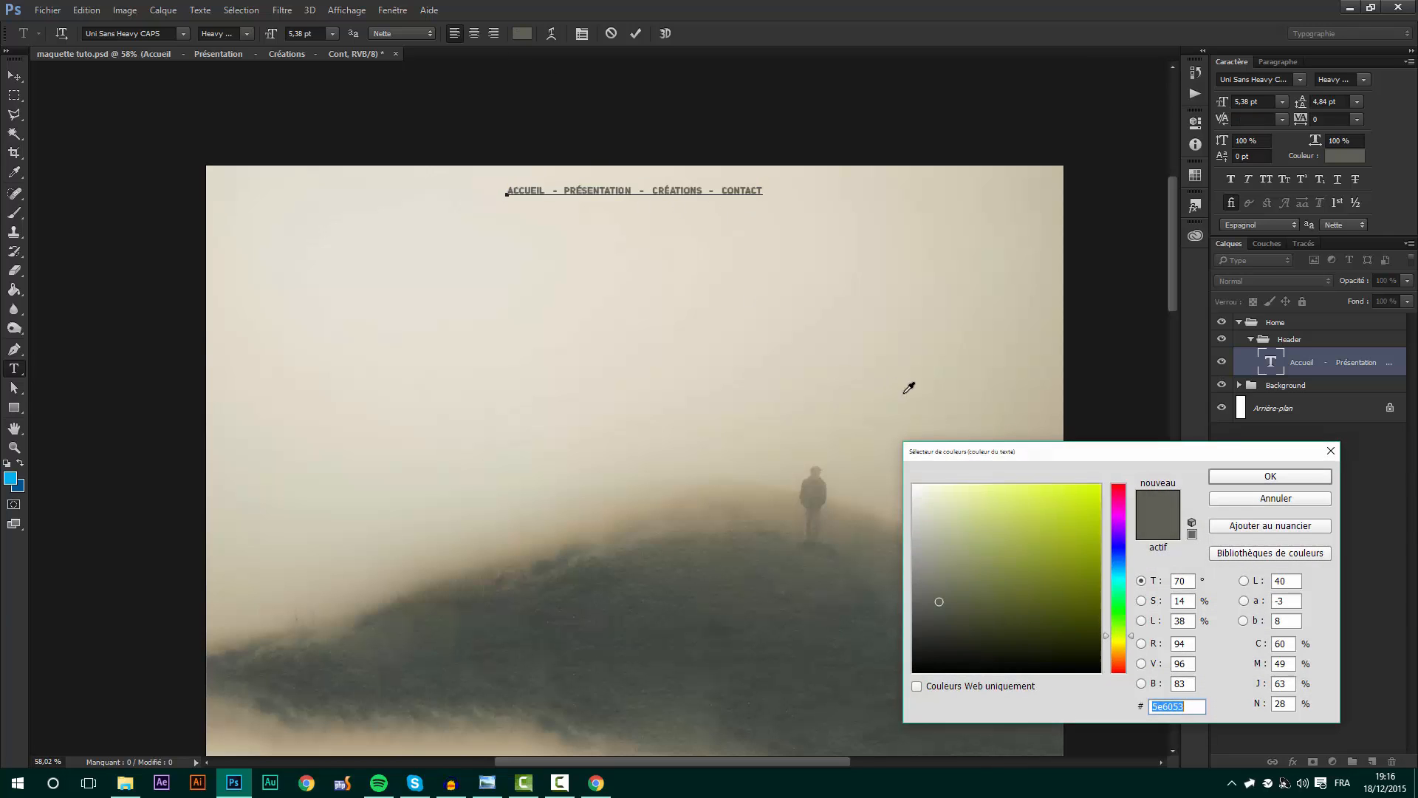
type("ffffff")
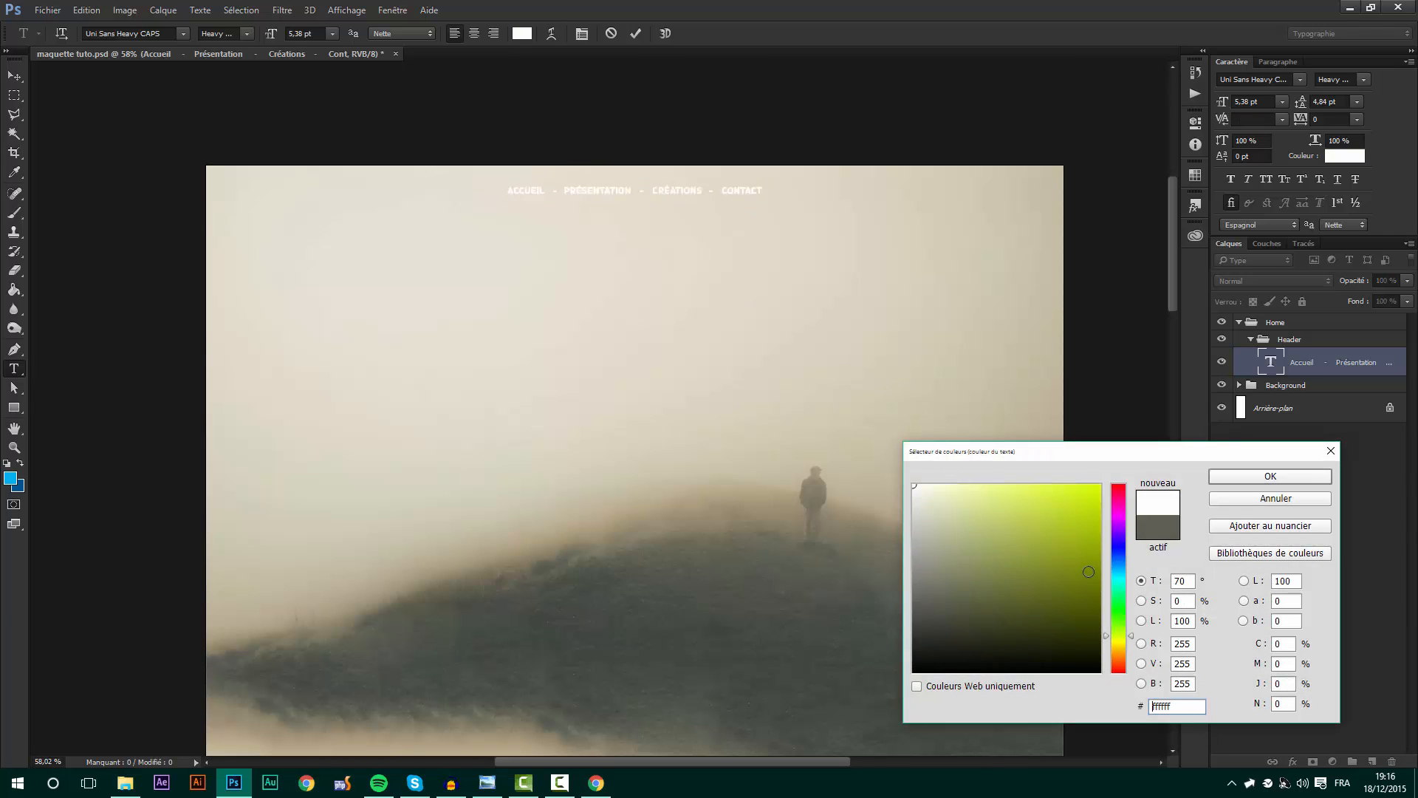
key("Return")
left_click(14, 75)
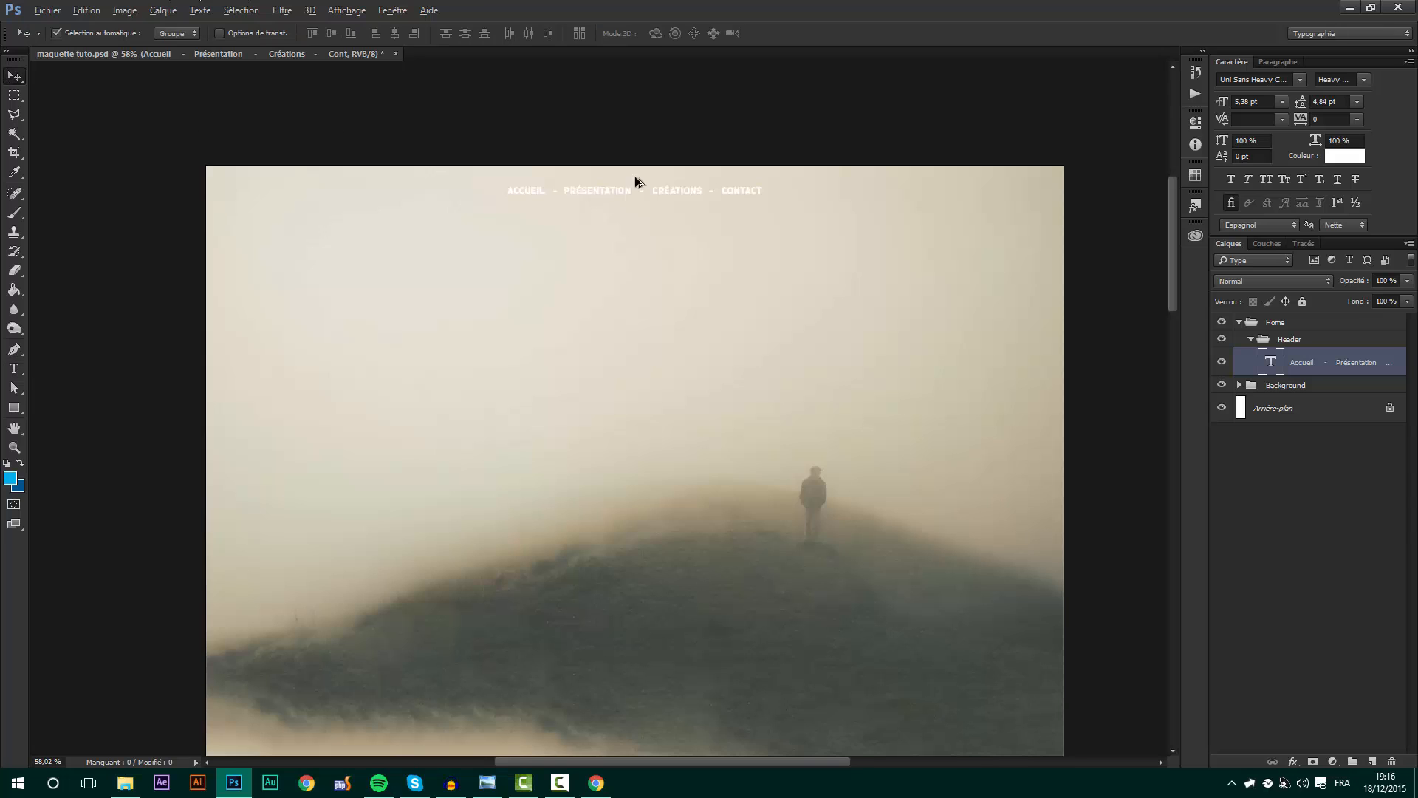
- Widen the gaps between the four menu entries by adding more spaces on both sides of each dash
scroll(635, 181, "up", 4)
key("t")
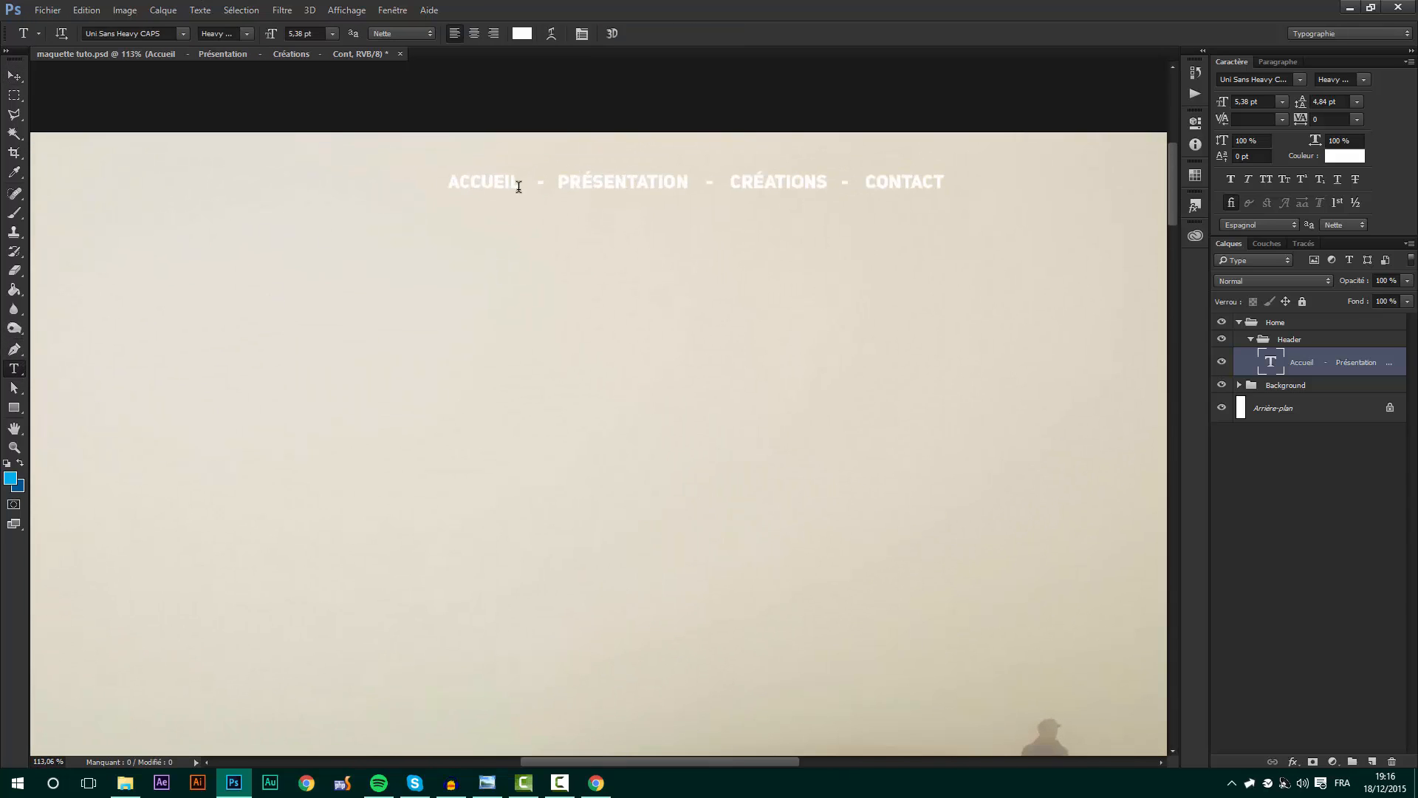
left_click(555, 187)
left_click_drag(559, 185, 519, 183)
left_click(539, 182)
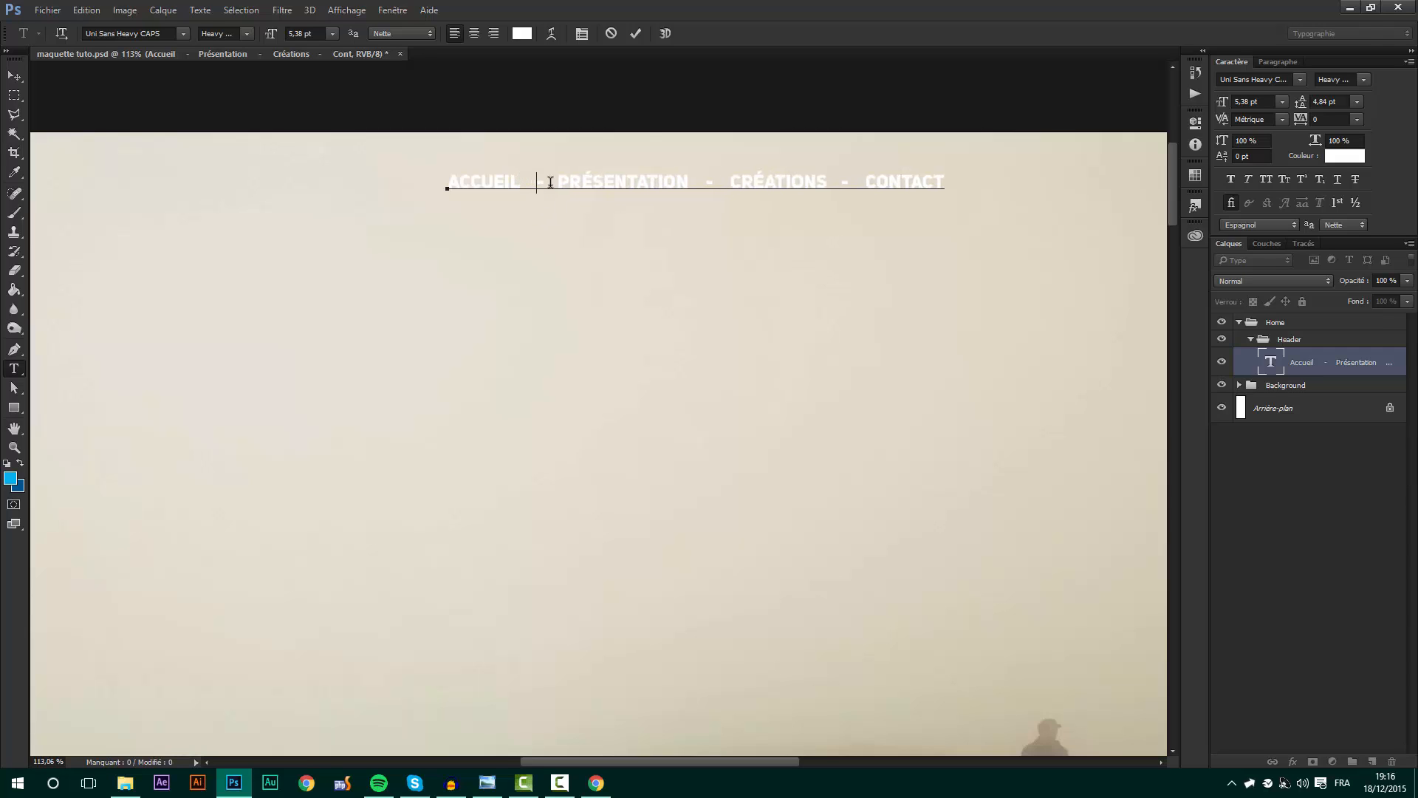
double_click(530, 180)
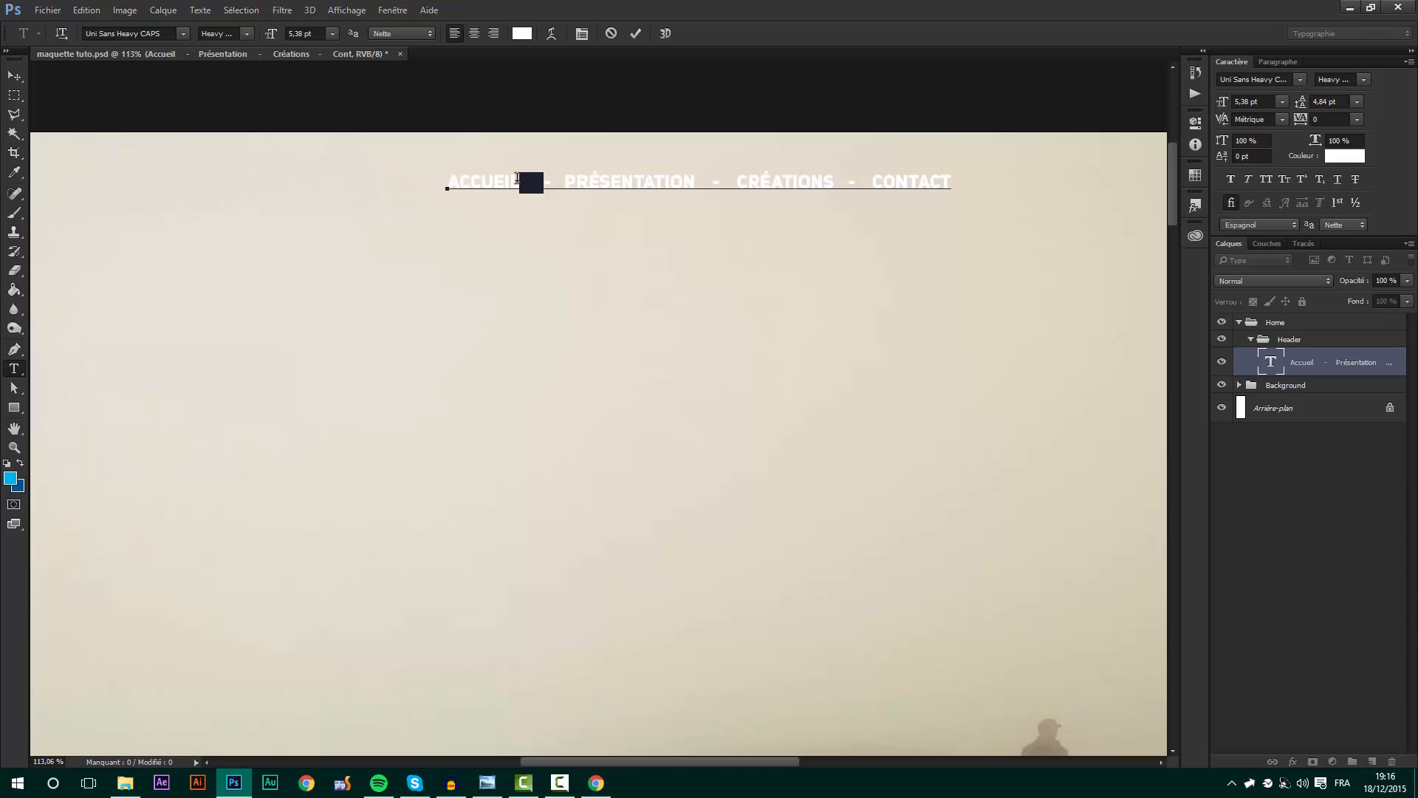
left_click(545, 180)
mouse_move(555, 183)
left_mouse_down()
mouse_move(520, 182)
mouse_move(578, 182)
left_mouse_up()
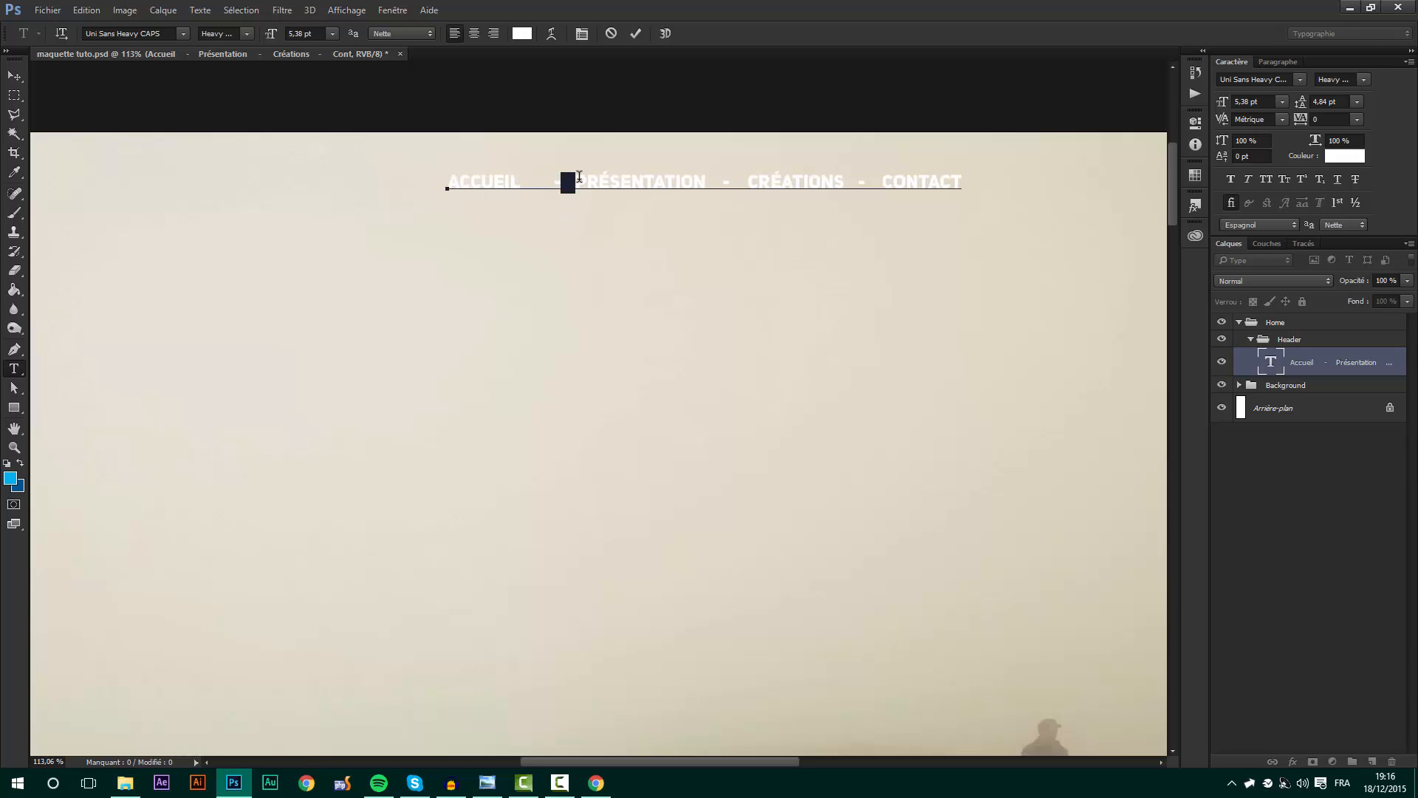
left_click_drag(749, 182, 783, 181)
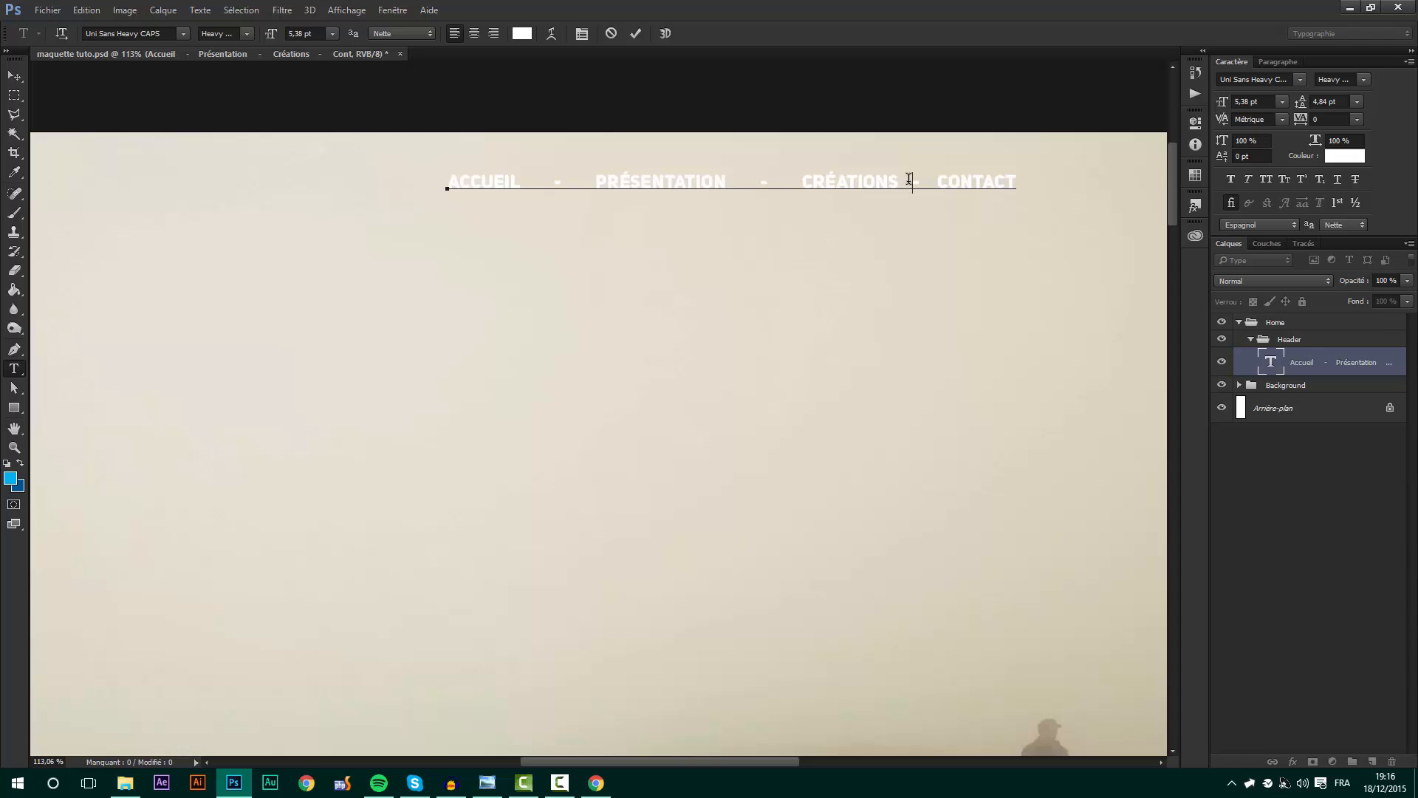
left_click_drag(899, 182, 966, 199)
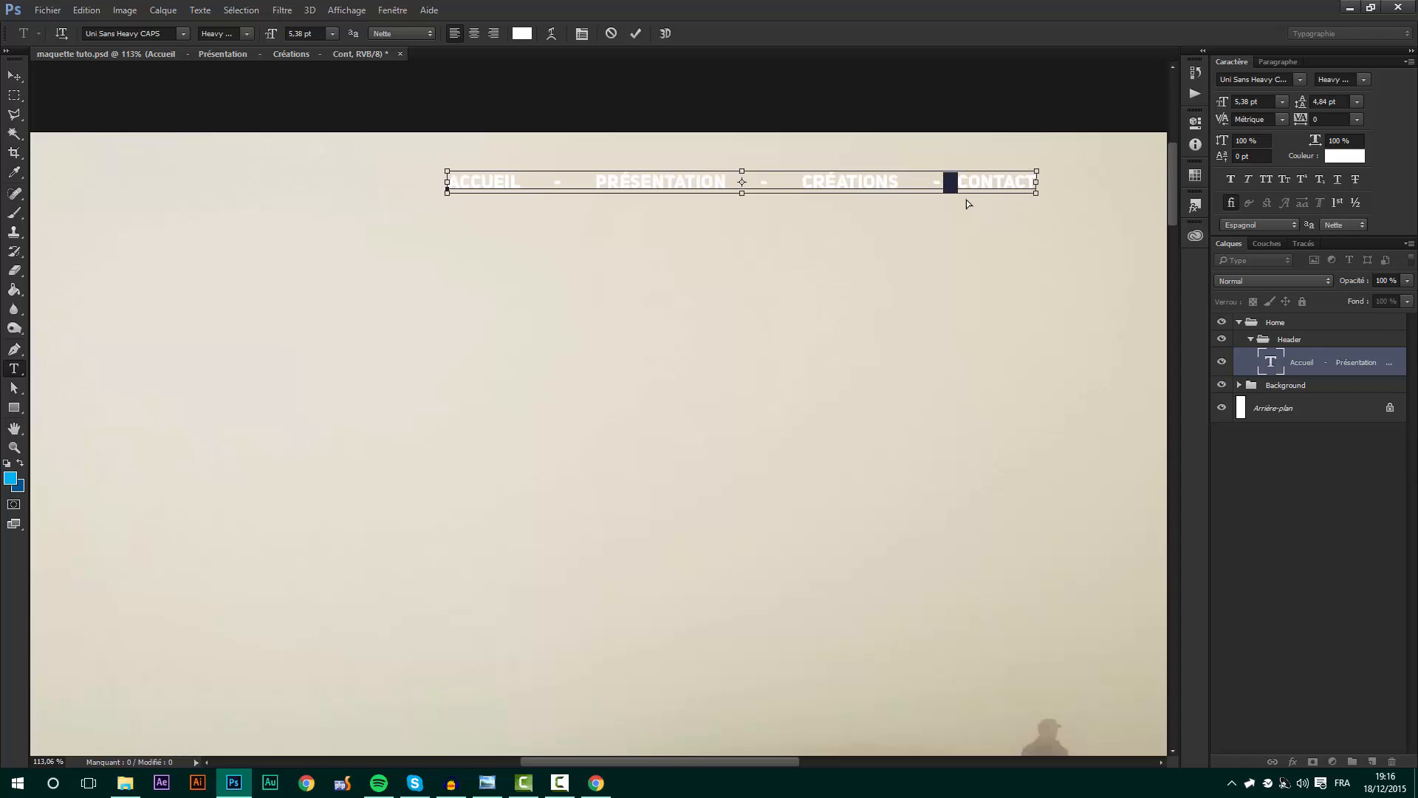
left_click(13, 76)
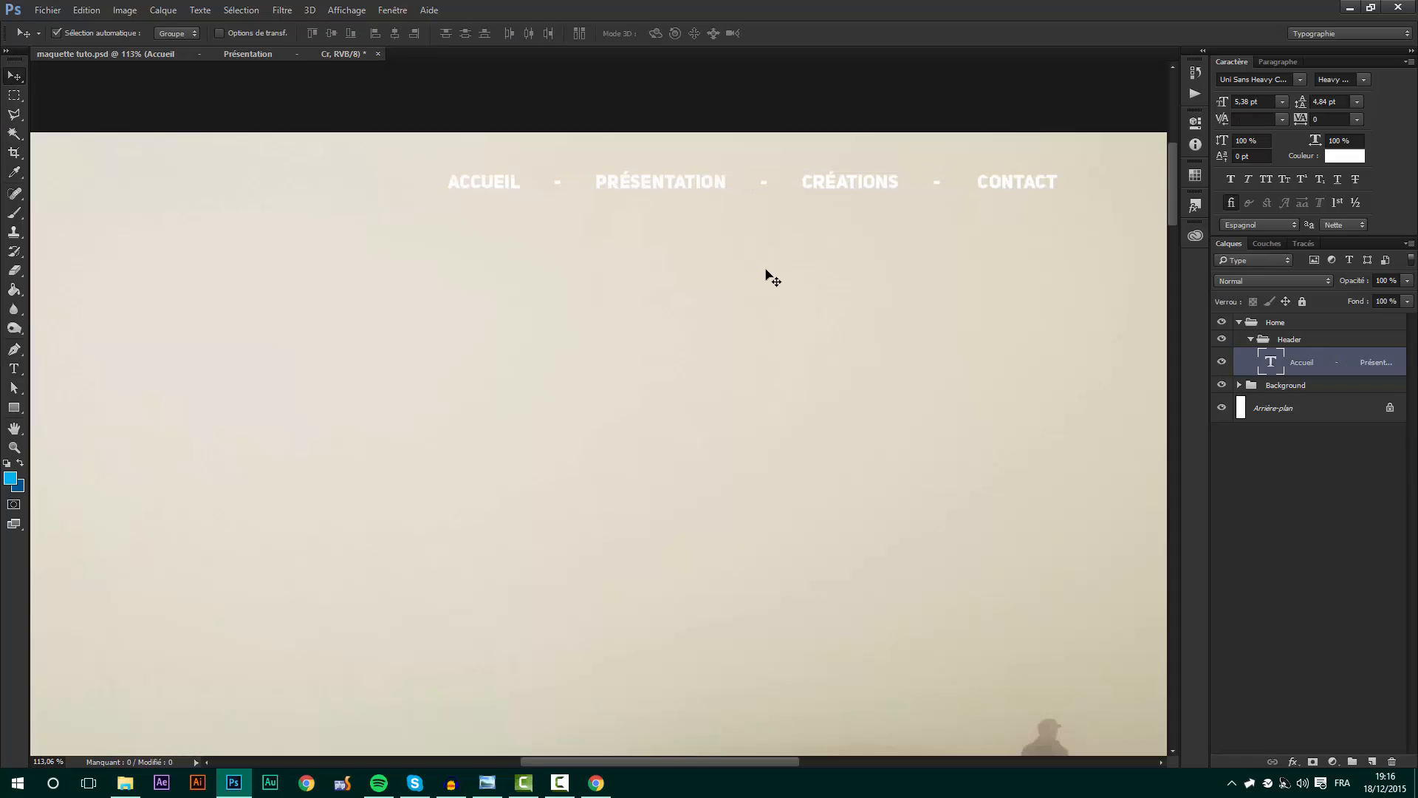
- Centre the respaced menu text horizontally close to the page's top edge, at X 1000 px and Y about 64 px
key("ctrl+t")
left_click_drag(791, 184, 736, 200)
key("Return")
scroll(736, 199, "down", 4)
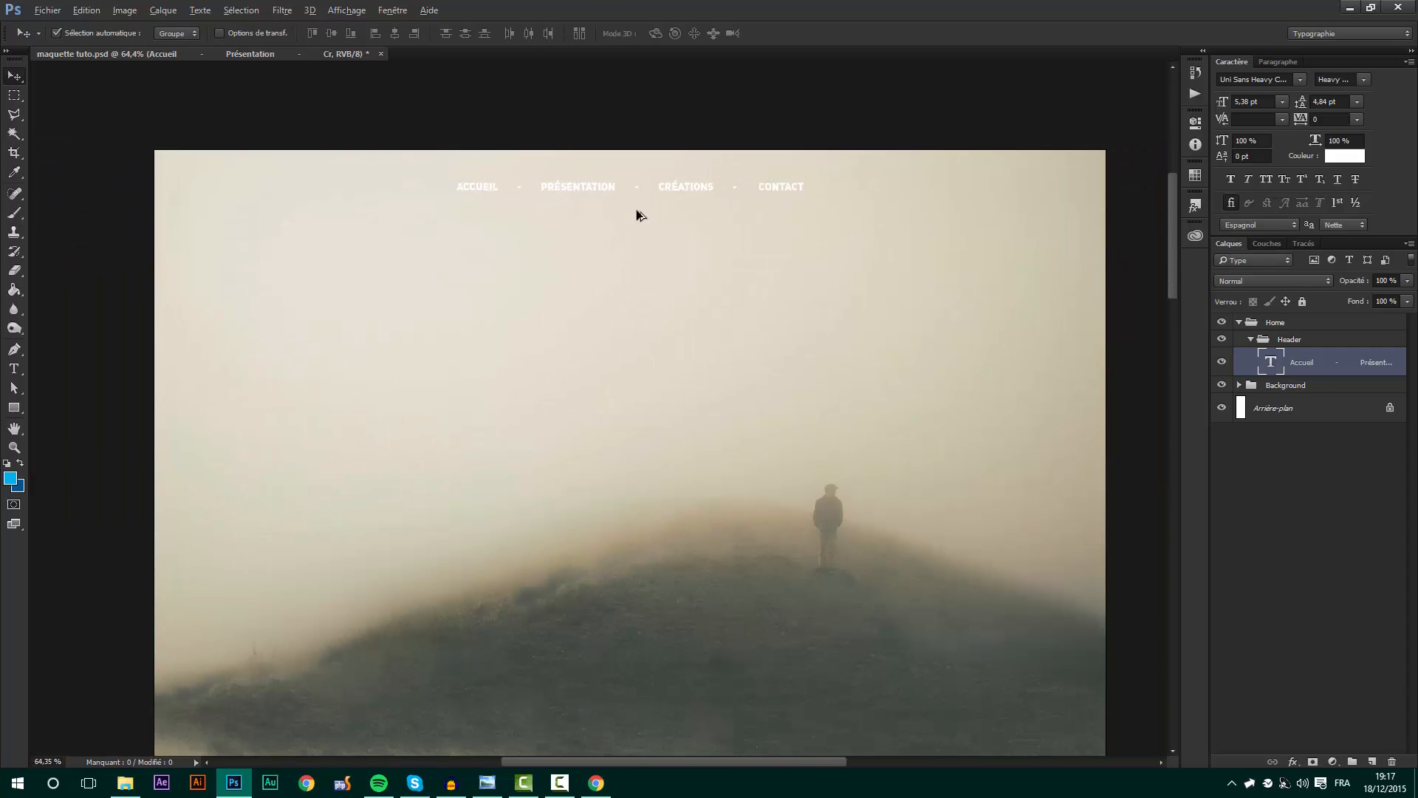
left_click_drag(662, 191, 662, 184)
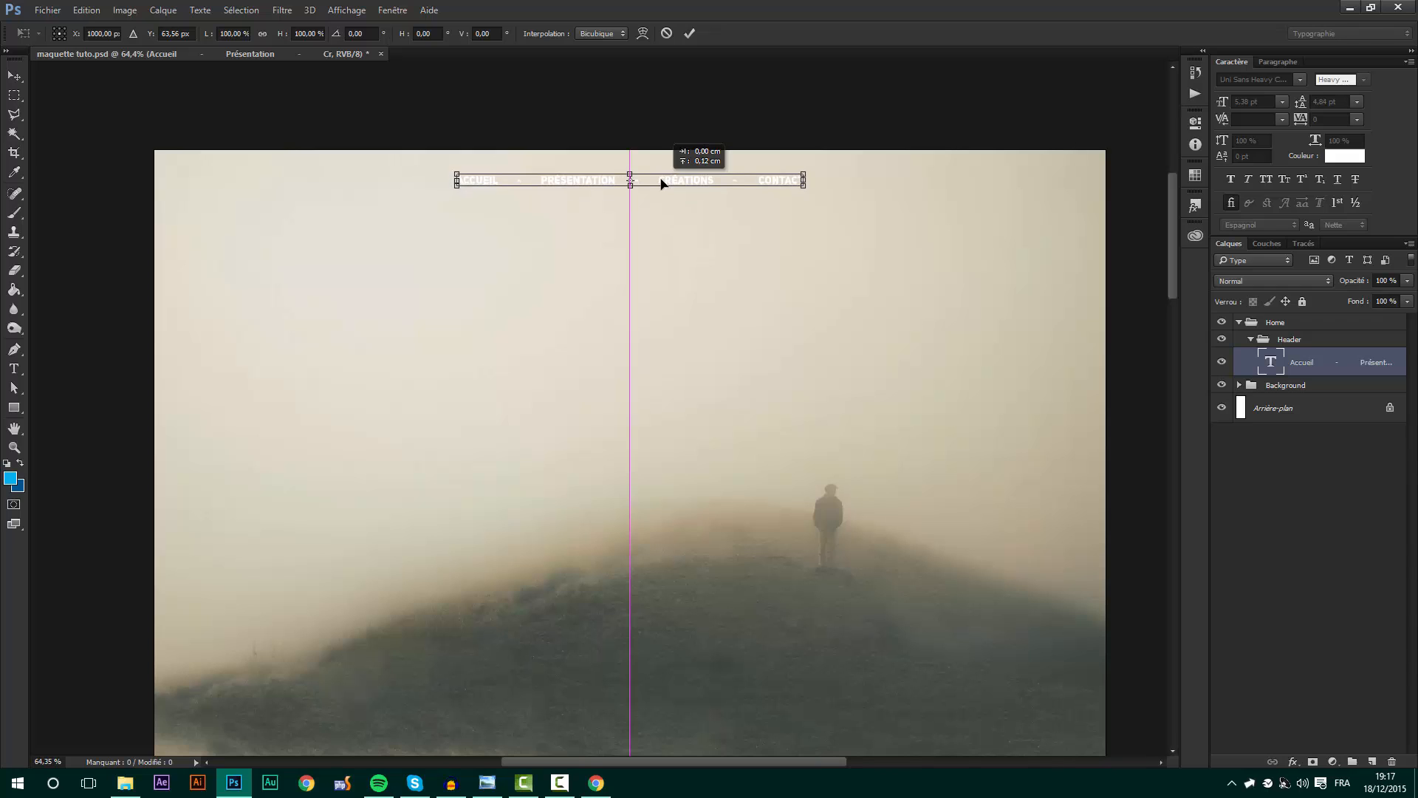
key("Return")
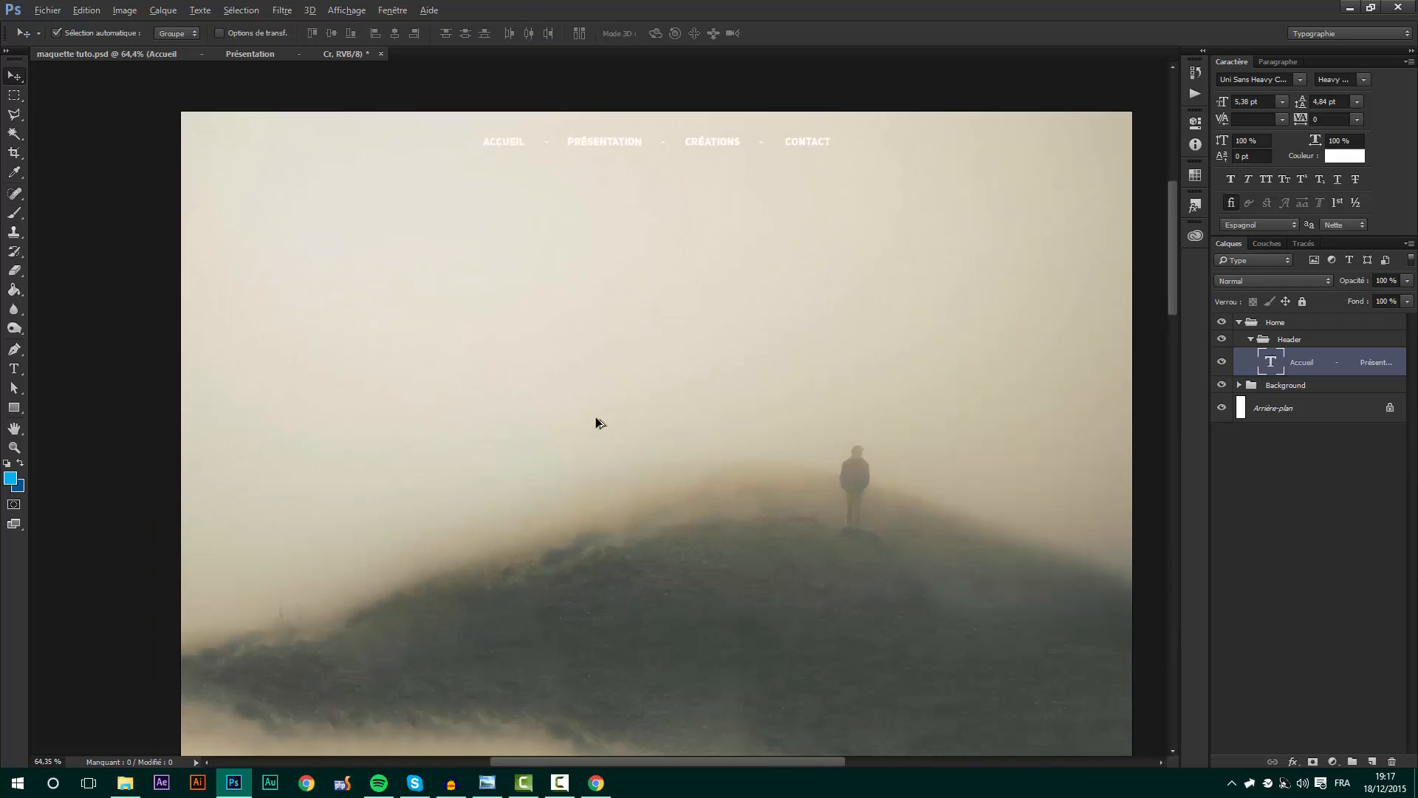
- Add the white text "BE" in the sky above the hill and scale it up to about 24 pt
left_click(14, 368)
left_click(589, 375)
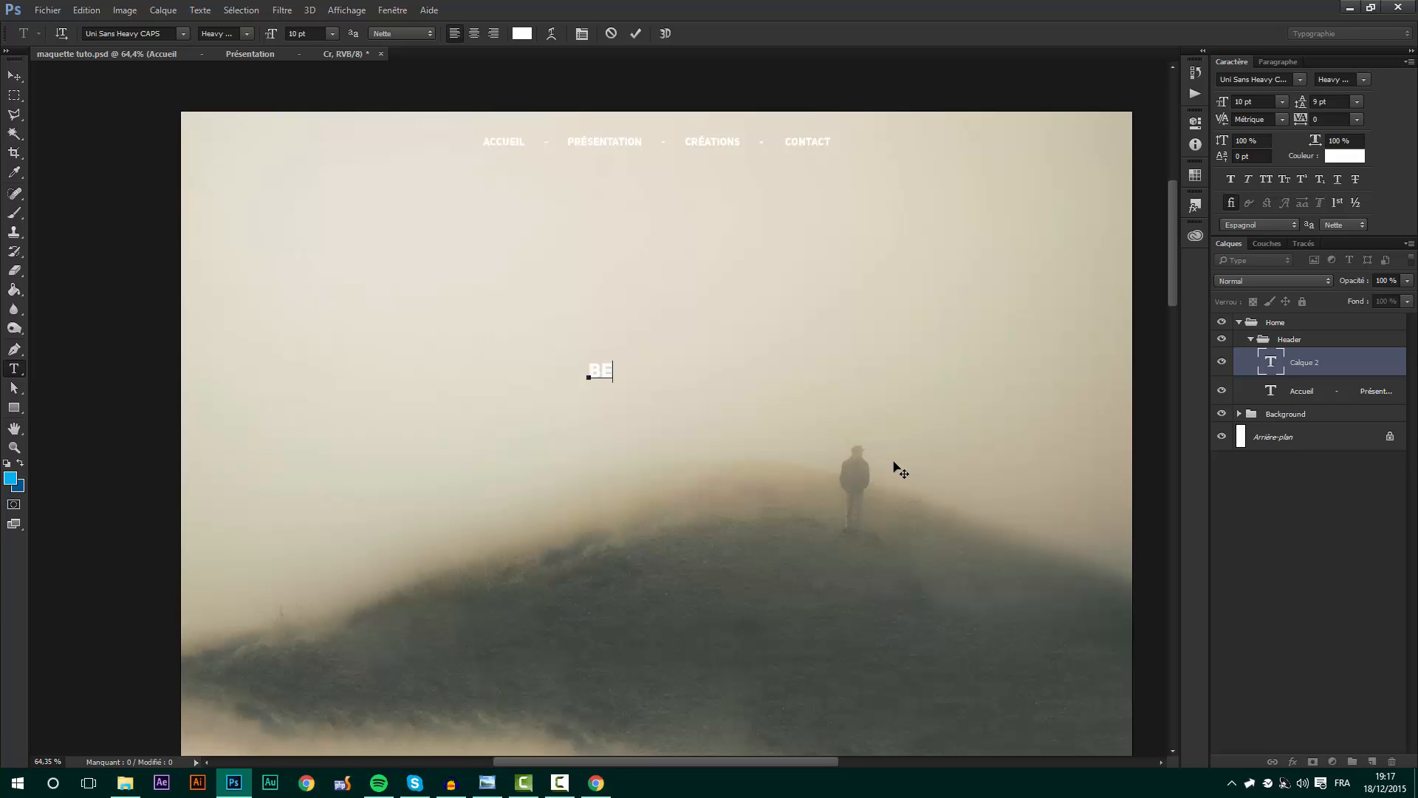
key("ctrl+Return")
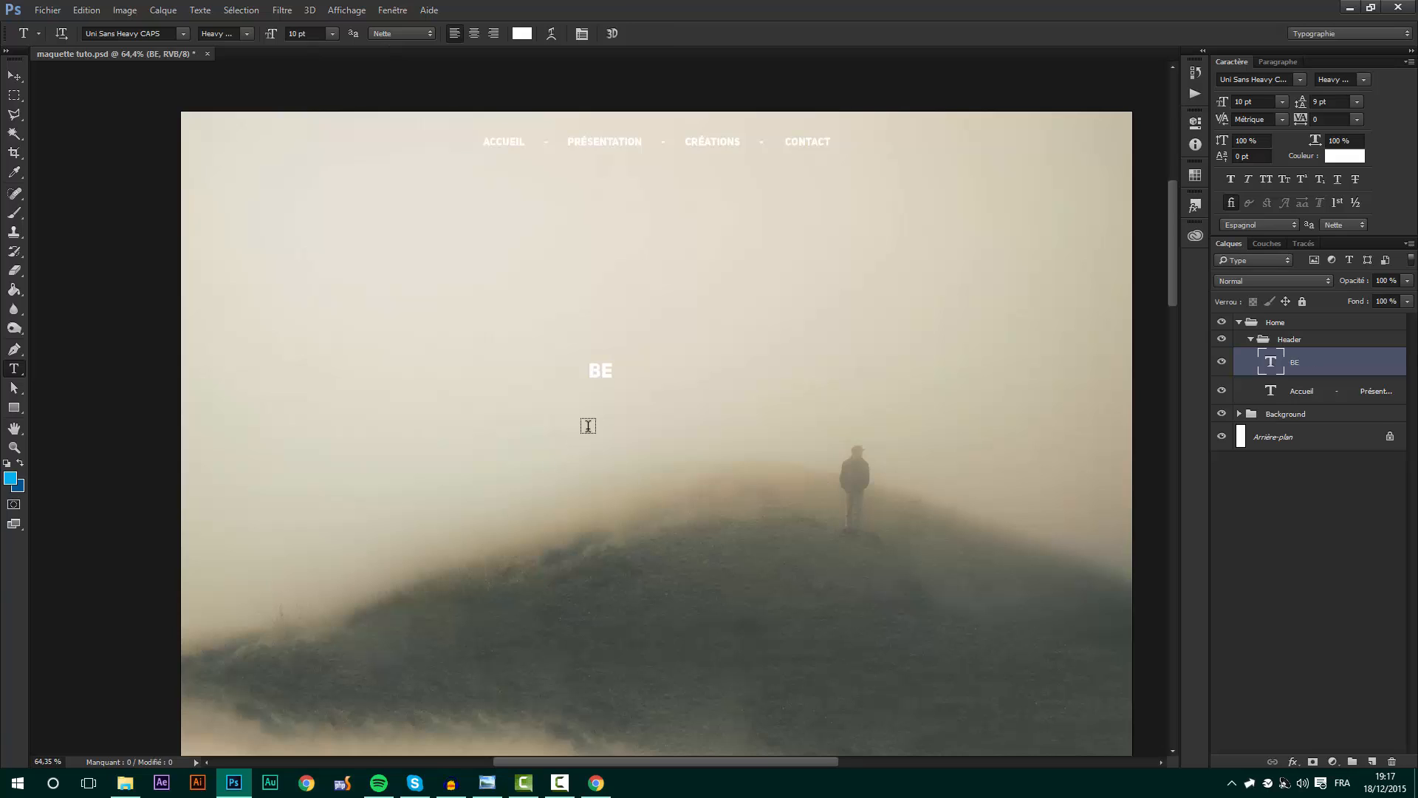
key("ctrl+t")
mouse_move(628, 346)
left_mouse_down()
mouse_move(658, 319)
mouse_move(623, 334)
left_mouse_up()
key("Return")
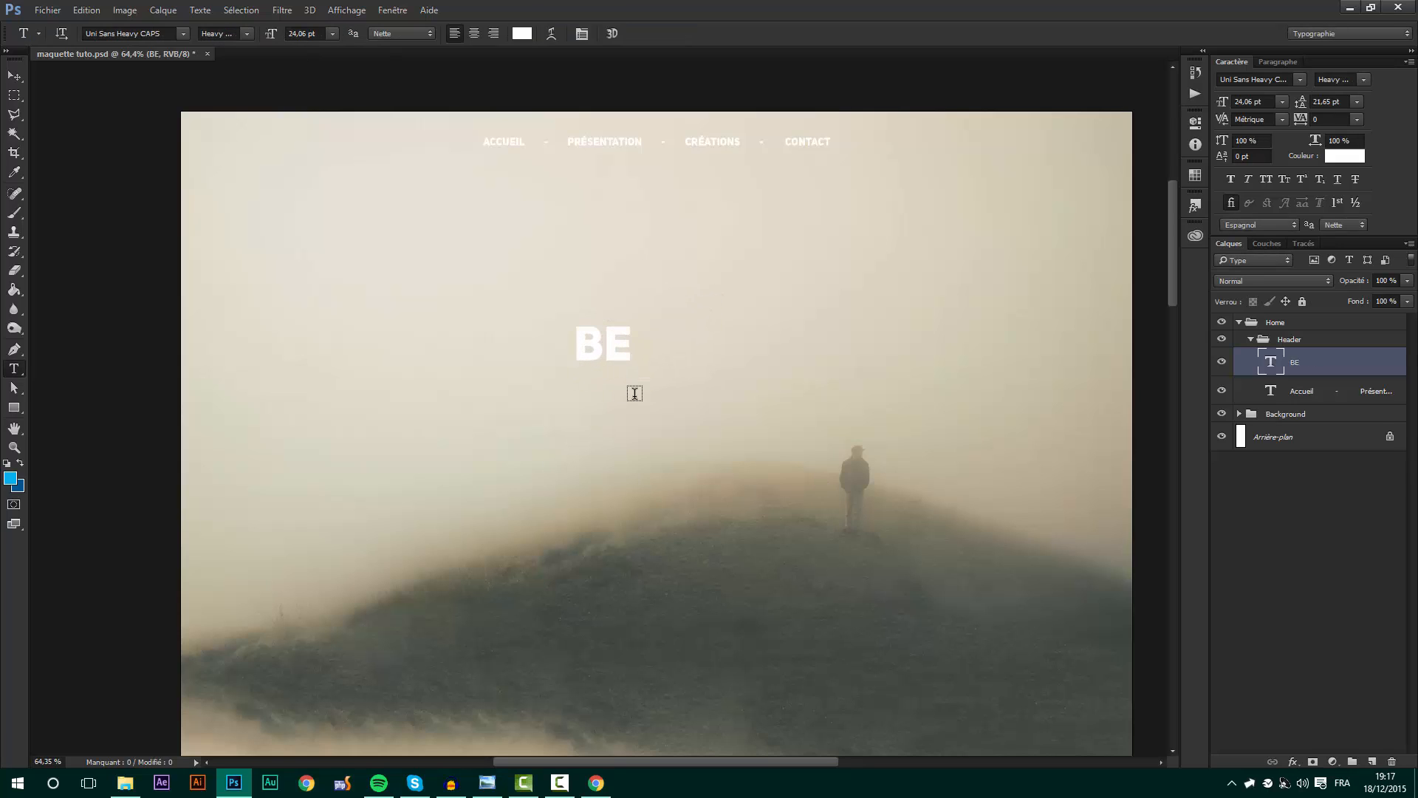
- Add a separate text layer reading "CREATIVE." below "BE", placed in the Home group above the Header group
key("alt")
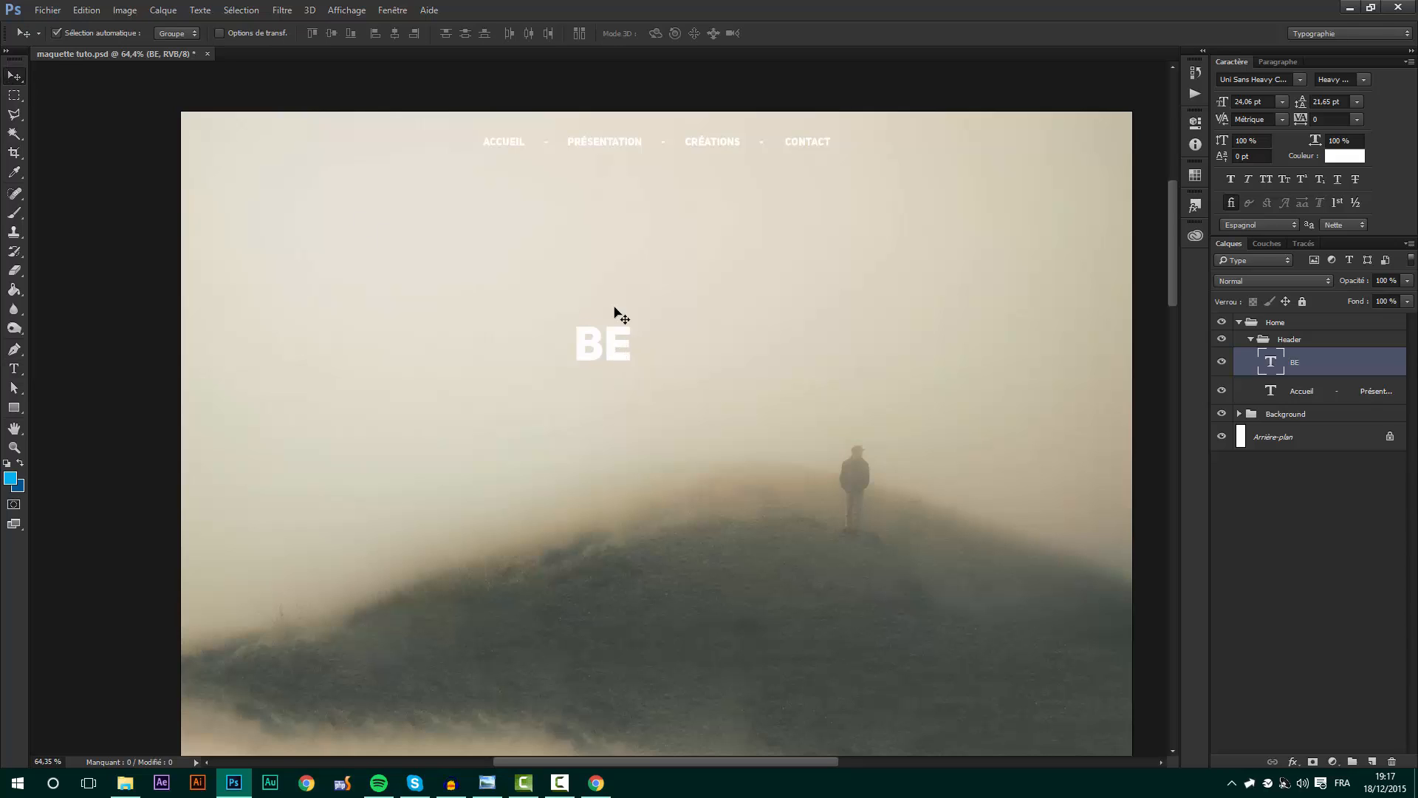
left_click(603, 414)
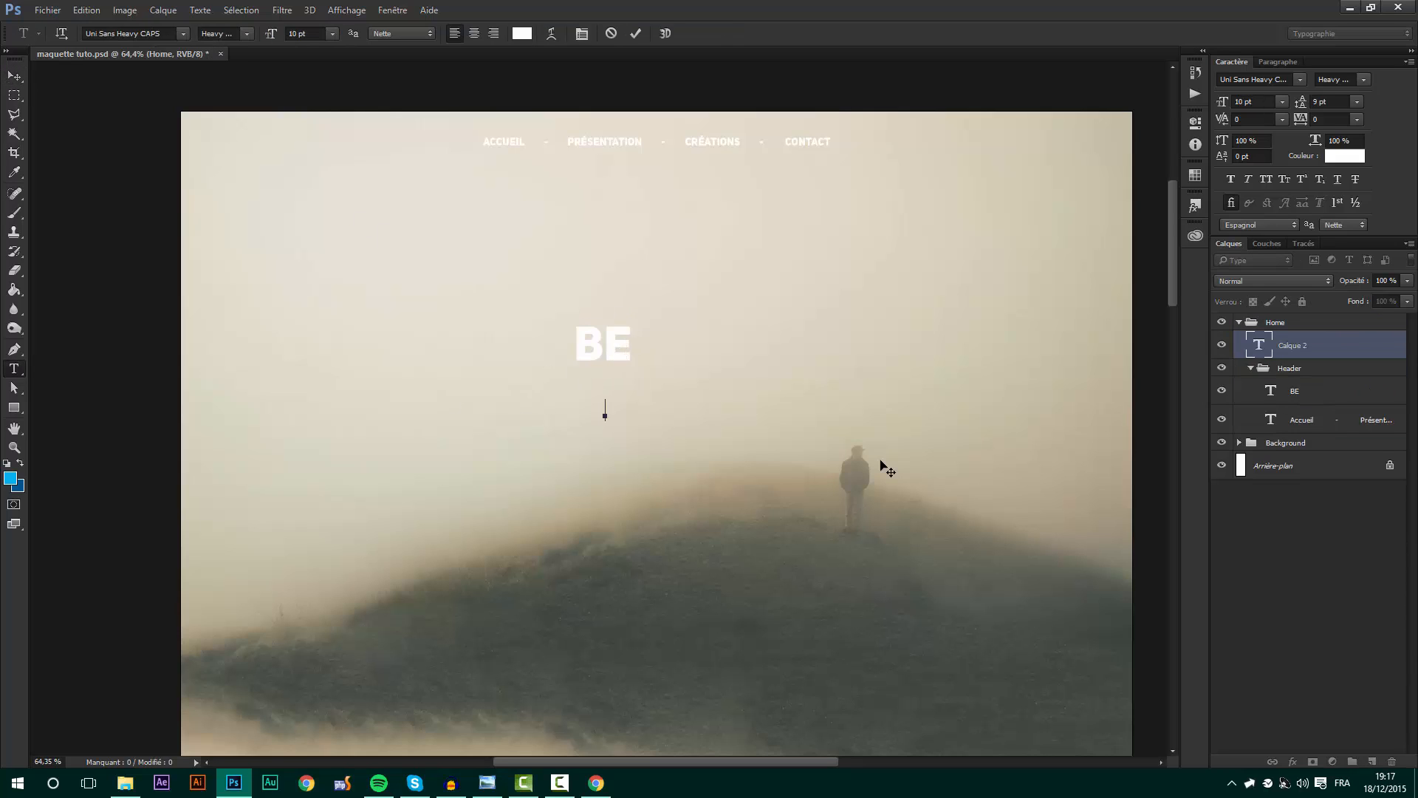
type("CRE")
key("BackSpace")
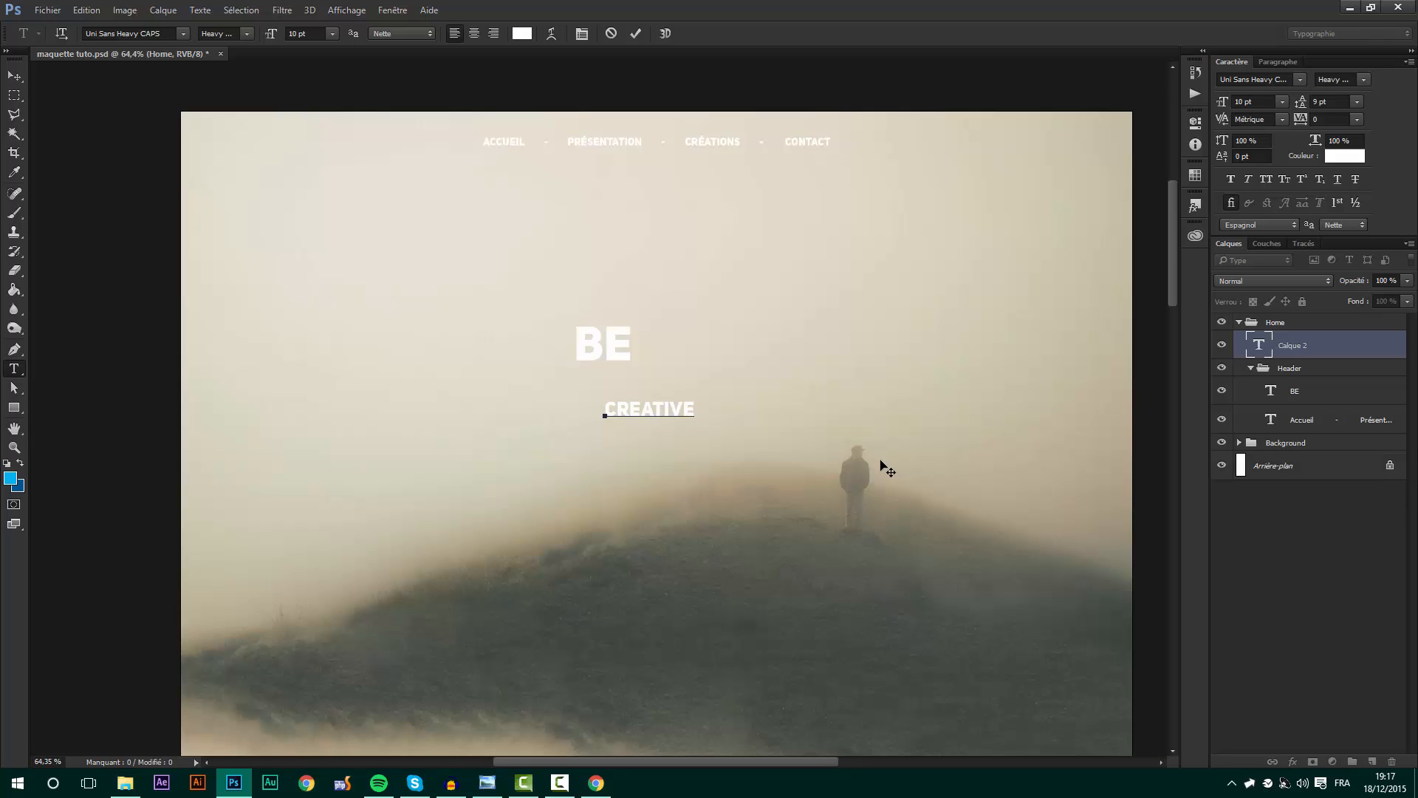
key("ctrl+Return")
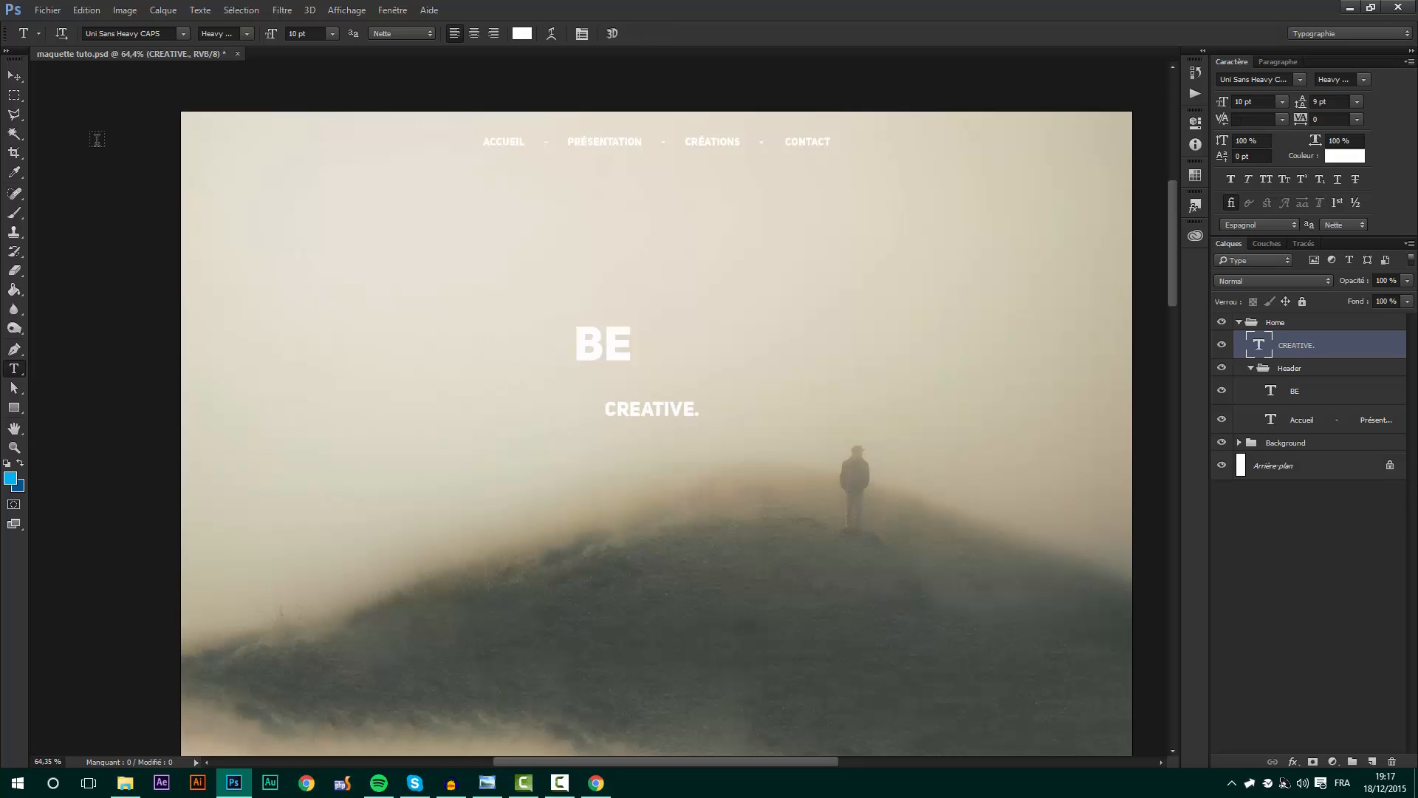
- Scale the "CREATIVE." text up to about 23 pt and place it just under "BE", slightly indented
key("v")
key("ctrl")
key("ctrl+t")
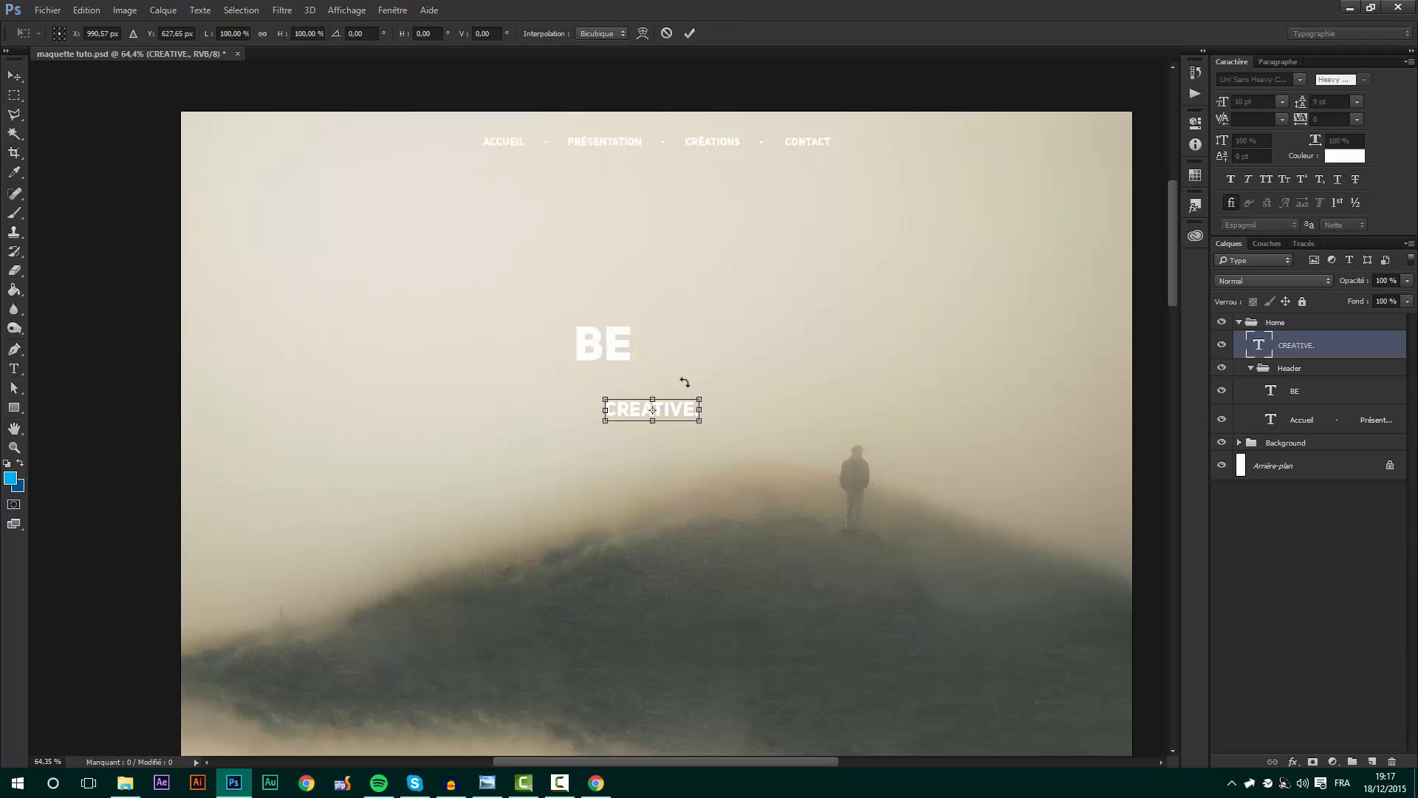
left_click_drag(698, 398, 742, 392)
key("Return")
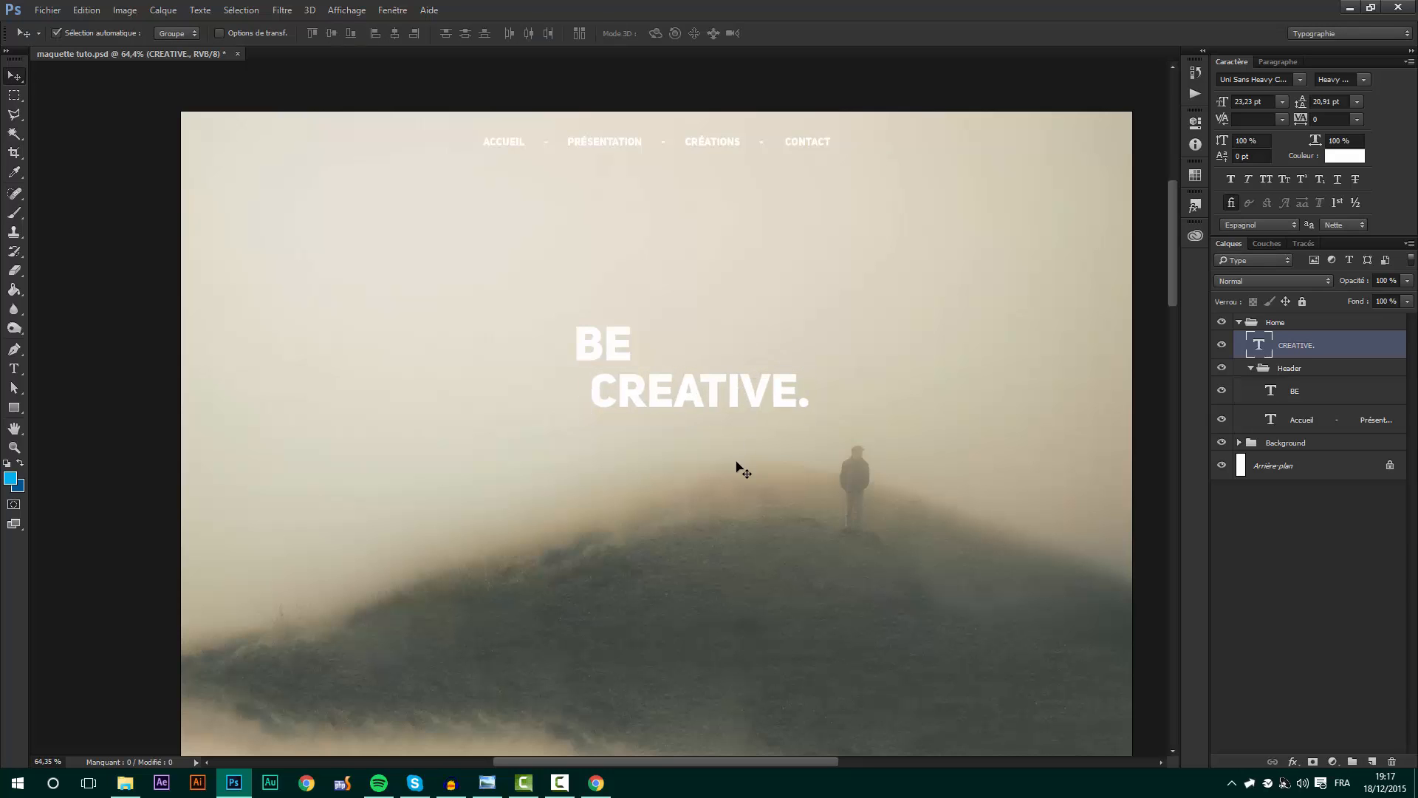
- Scale the "BE" text down to about 18 pt
left_click_drag(702, 450, 1012, 401)
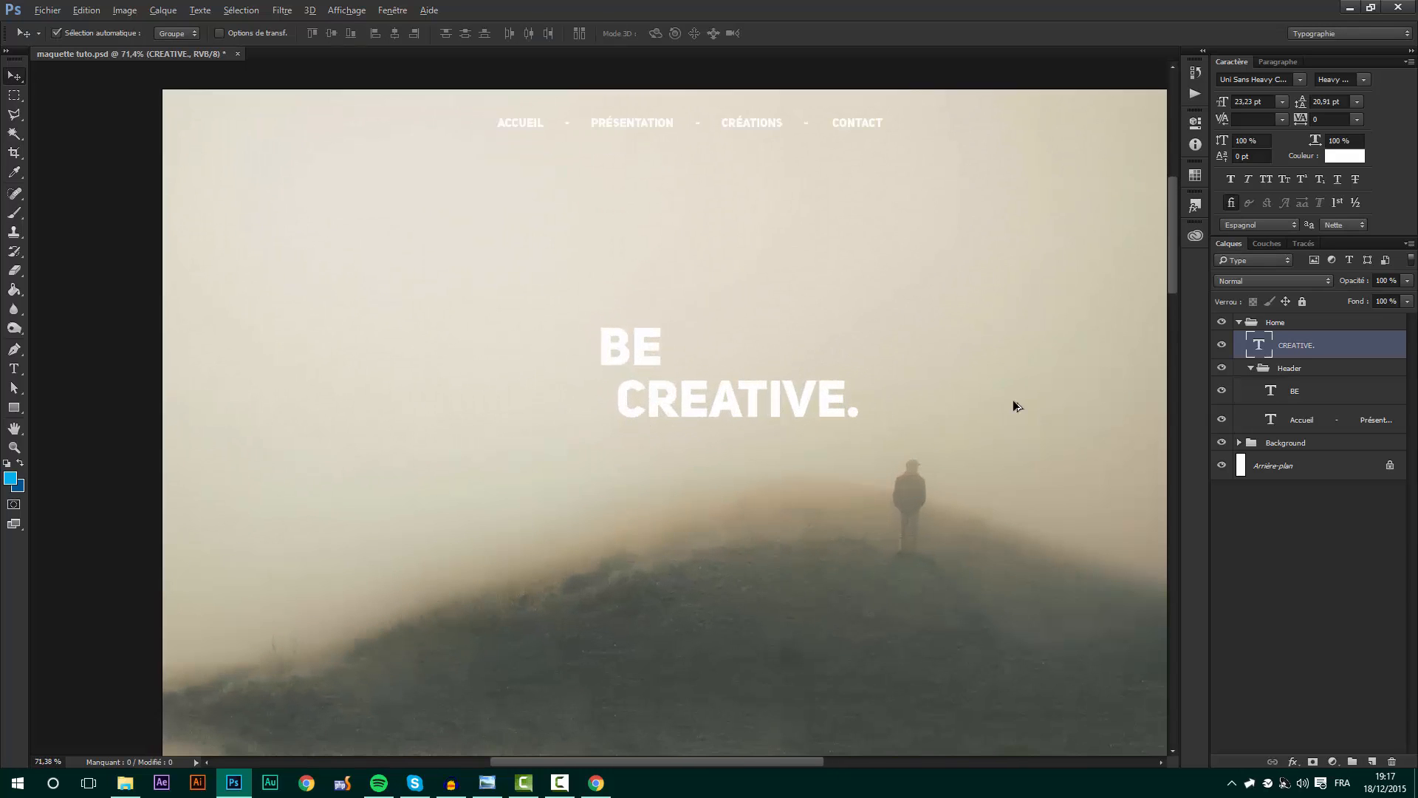
left_click(1280, 389)
key("ctrl+t")
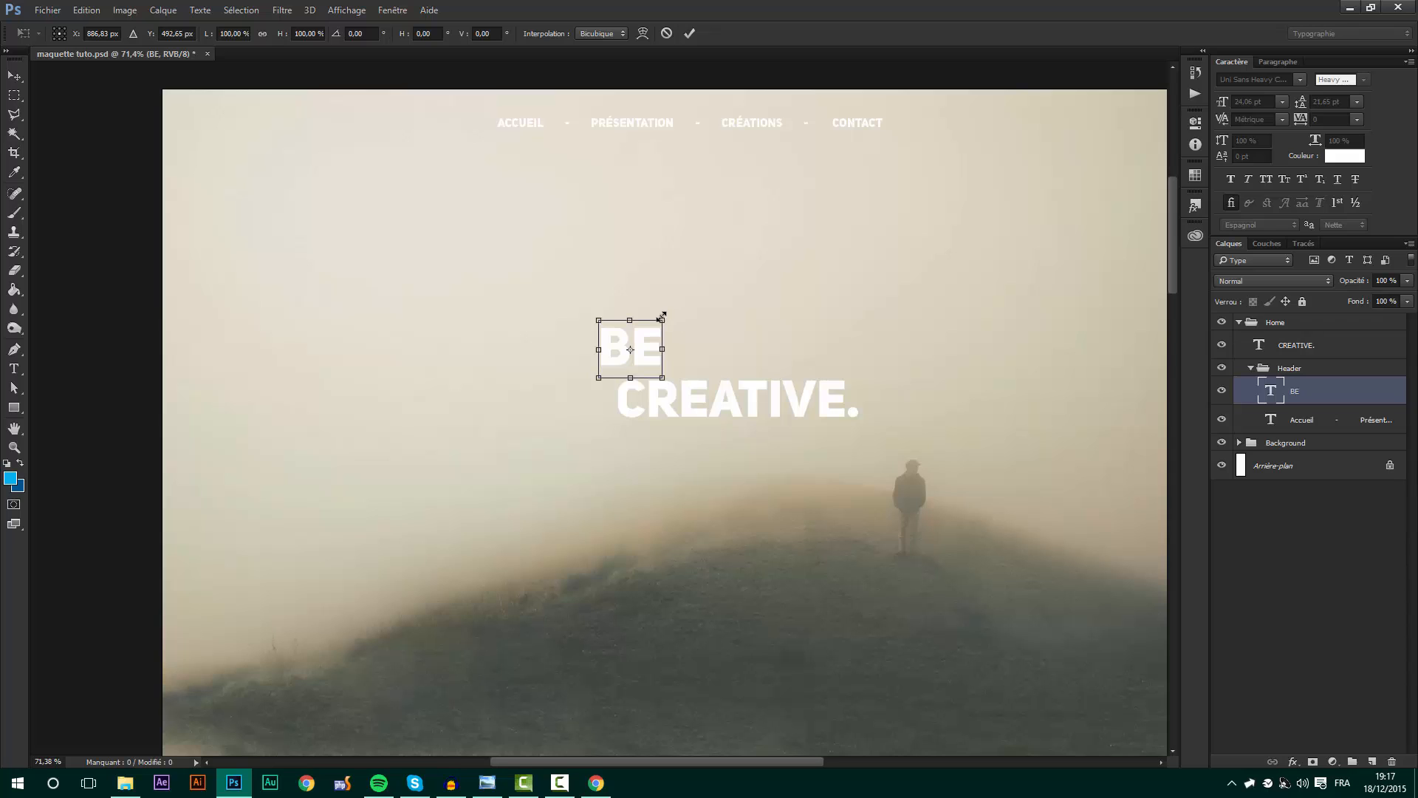
left_click_drag(661, 316, 643, 345)
key("Return")
- Nudge the "BE" text into place just above the start of "CREATIVE."
left_click_drag(776, 403, 722, 374)
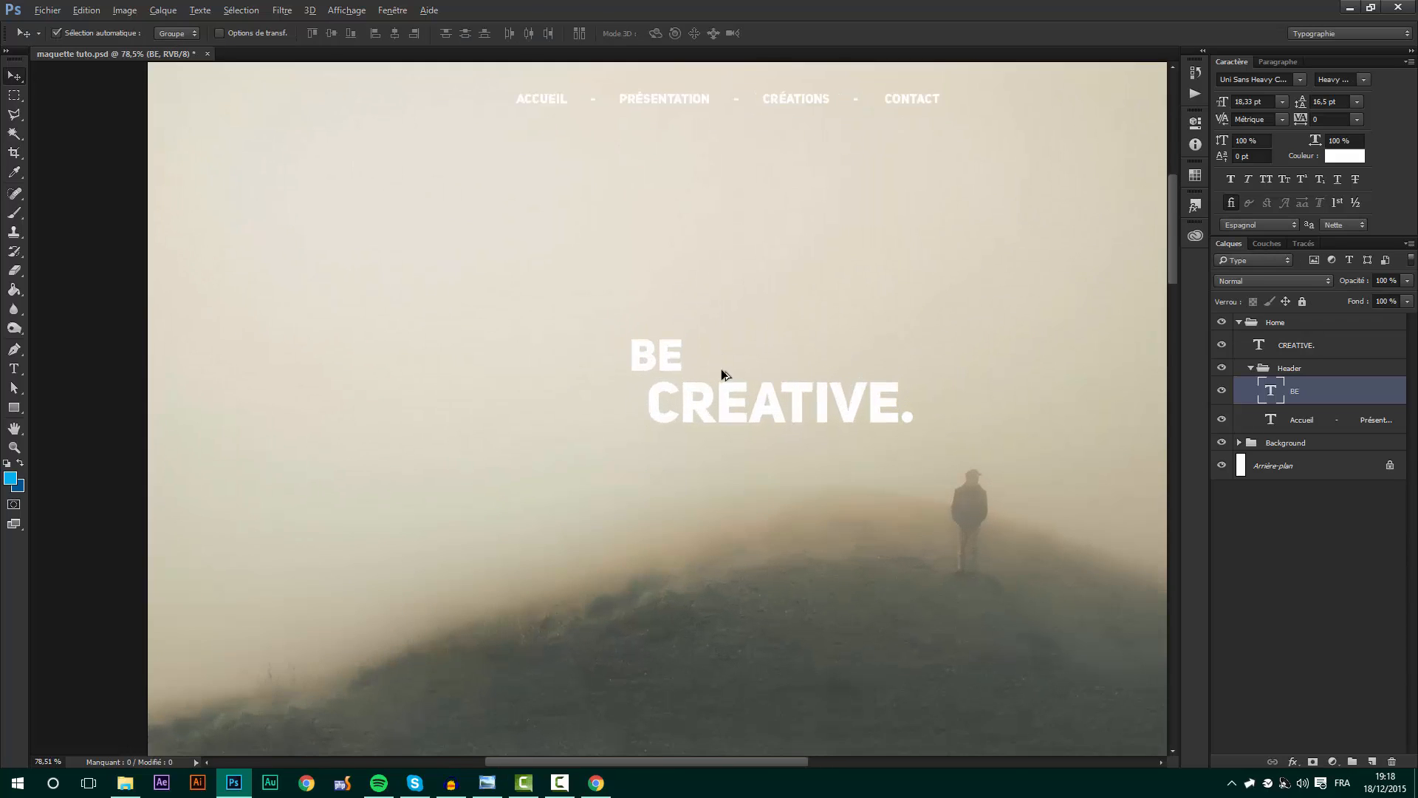
key("alt")
left_click(22, 93)
left_click(14, 76)
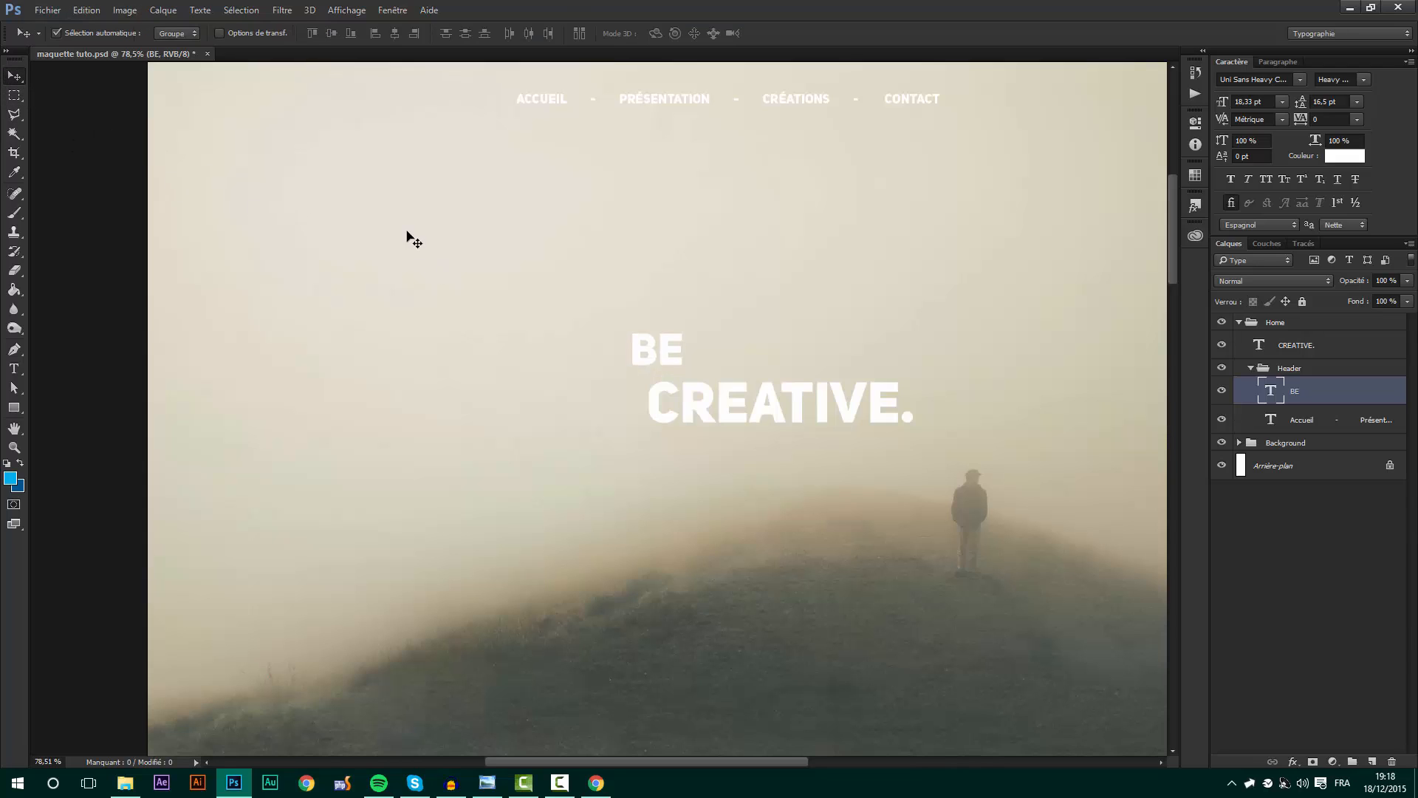
key("Left")
key("Left")
key("Down")
key("Down")
scroll(687, 348, "down", 2)
scroll(682, 347, "up", 1)
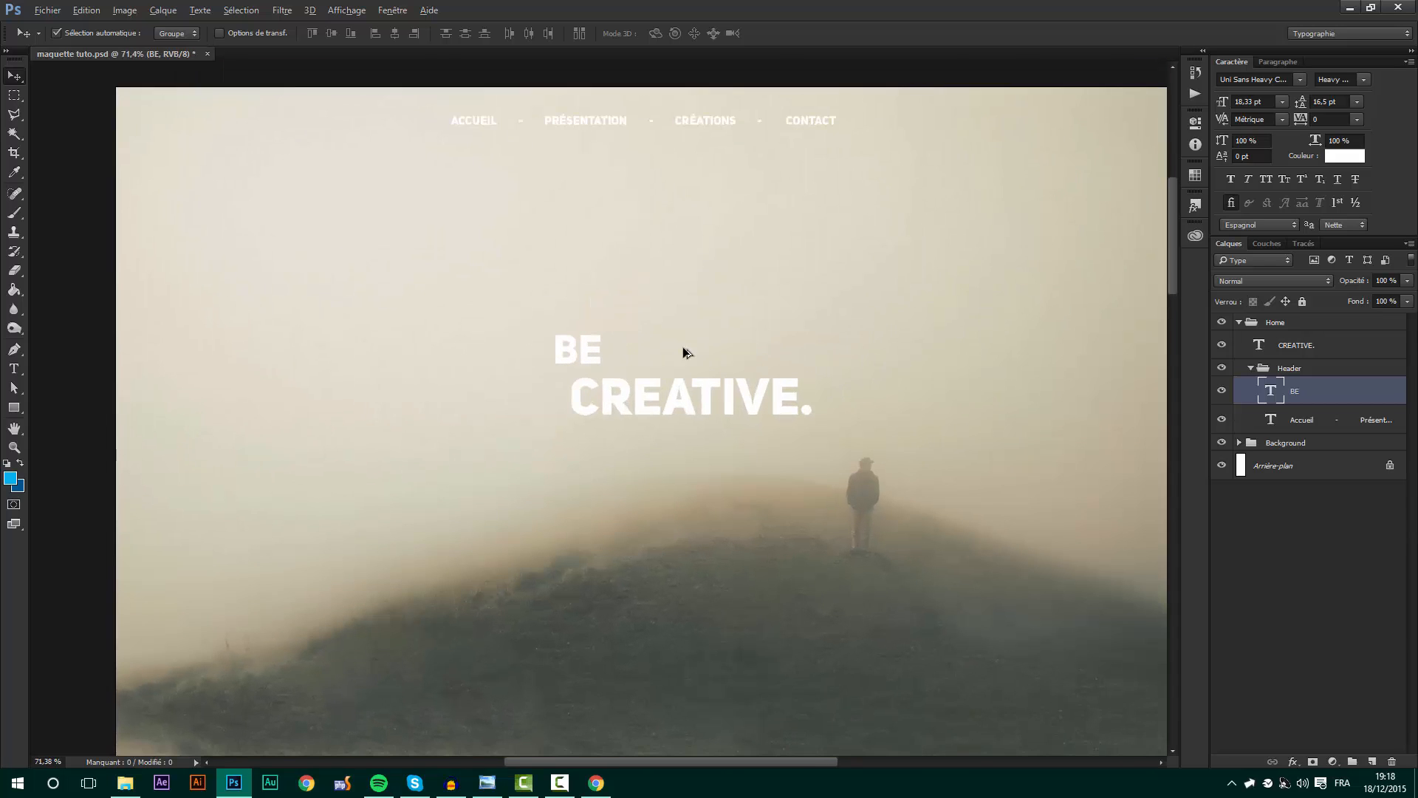
- Take the "BE" layer out of the Header group and arrange the "CREATIVE." and "BE" layers beneath Header within Home
left_click_drag(1306, 399, 1298, 335)
left_click(1279, 399)
left_click(1250, 397)
- Group the "CREATIVE." and "BE" layers together and name the group "texte"
left_click(1307, 361)
left_click(1307, 388, "shift")
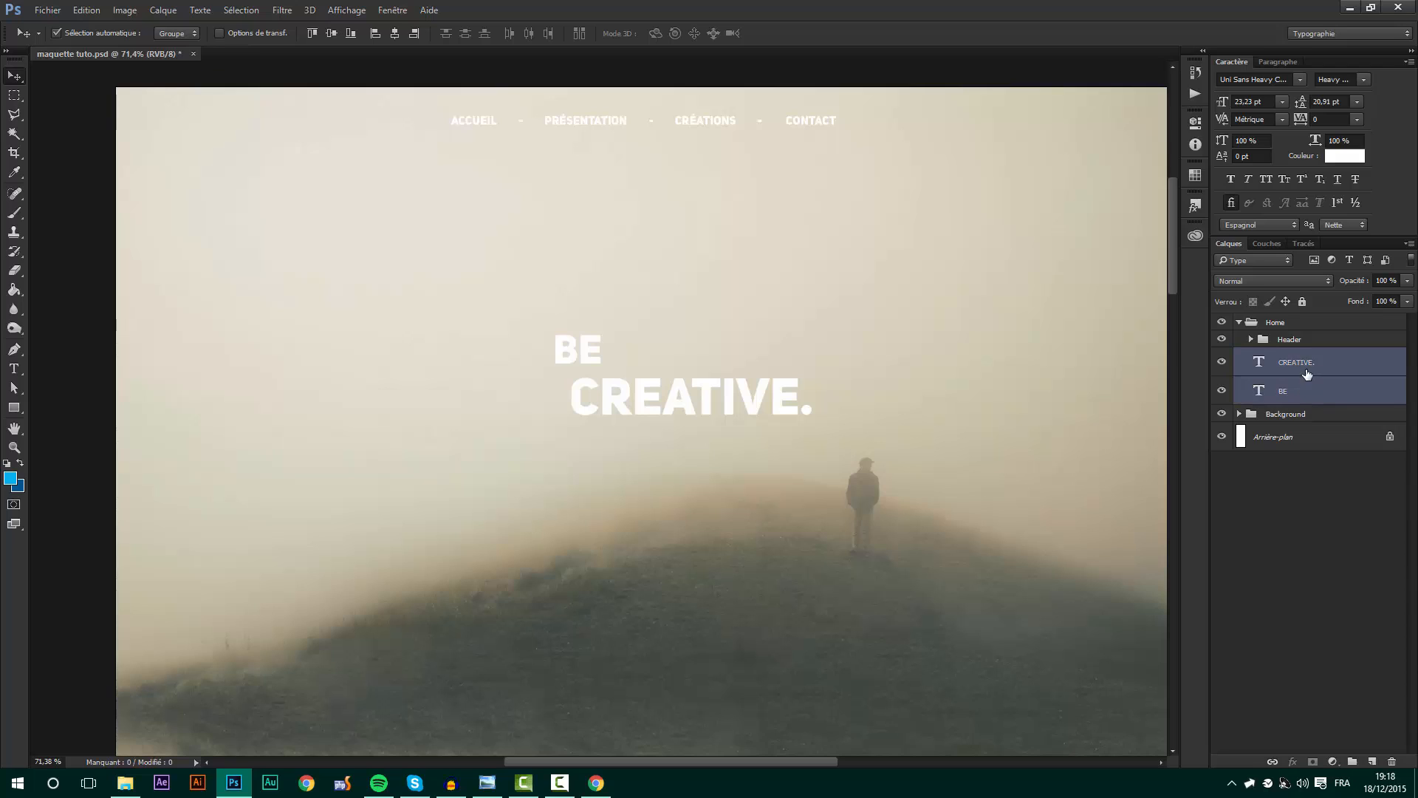
key("ctrl+g")
double_click(1296, 356)
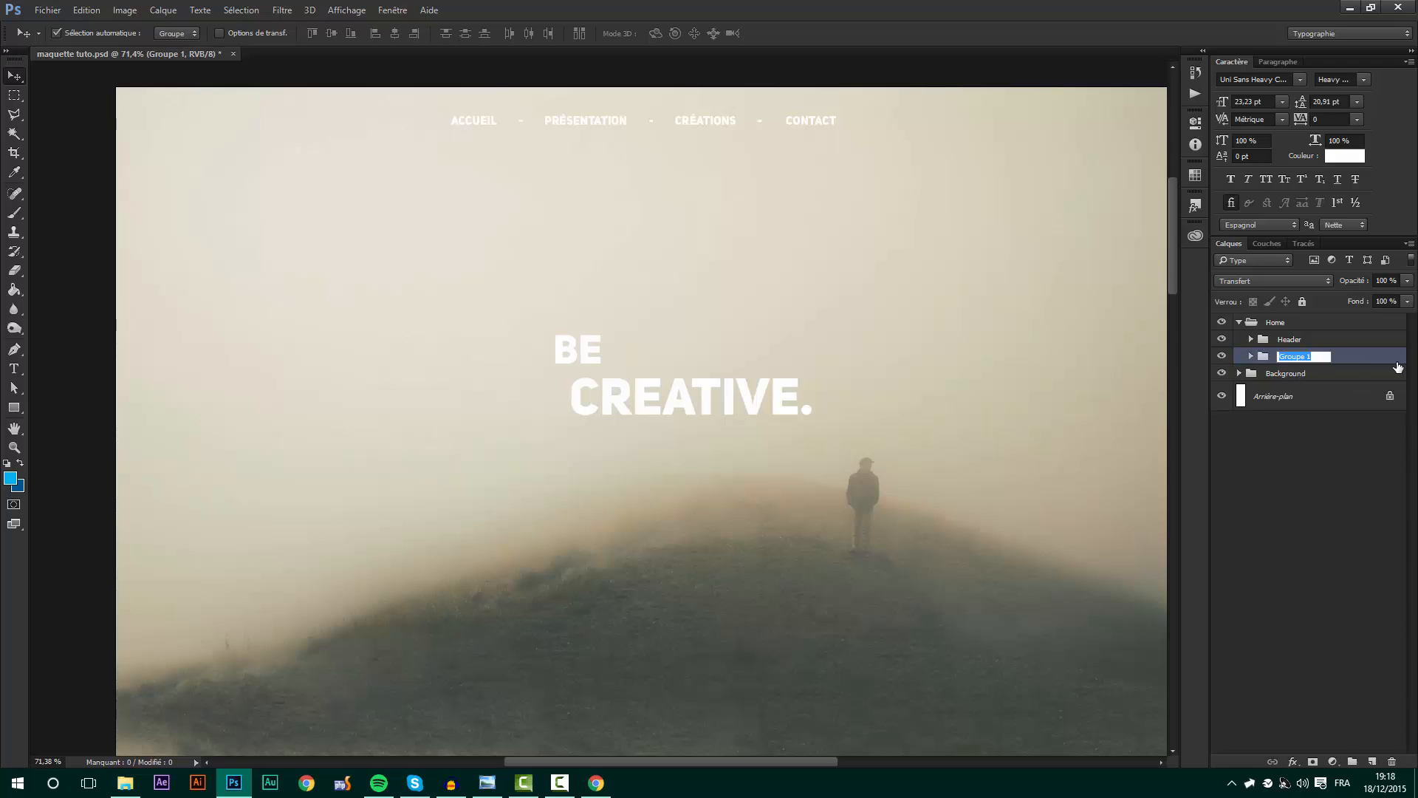
type("texte")
key("Return")
- Centre the "texte" group on the Home background, at about X 1000.5 px and Y 562.5 px
key("ctrl+t")
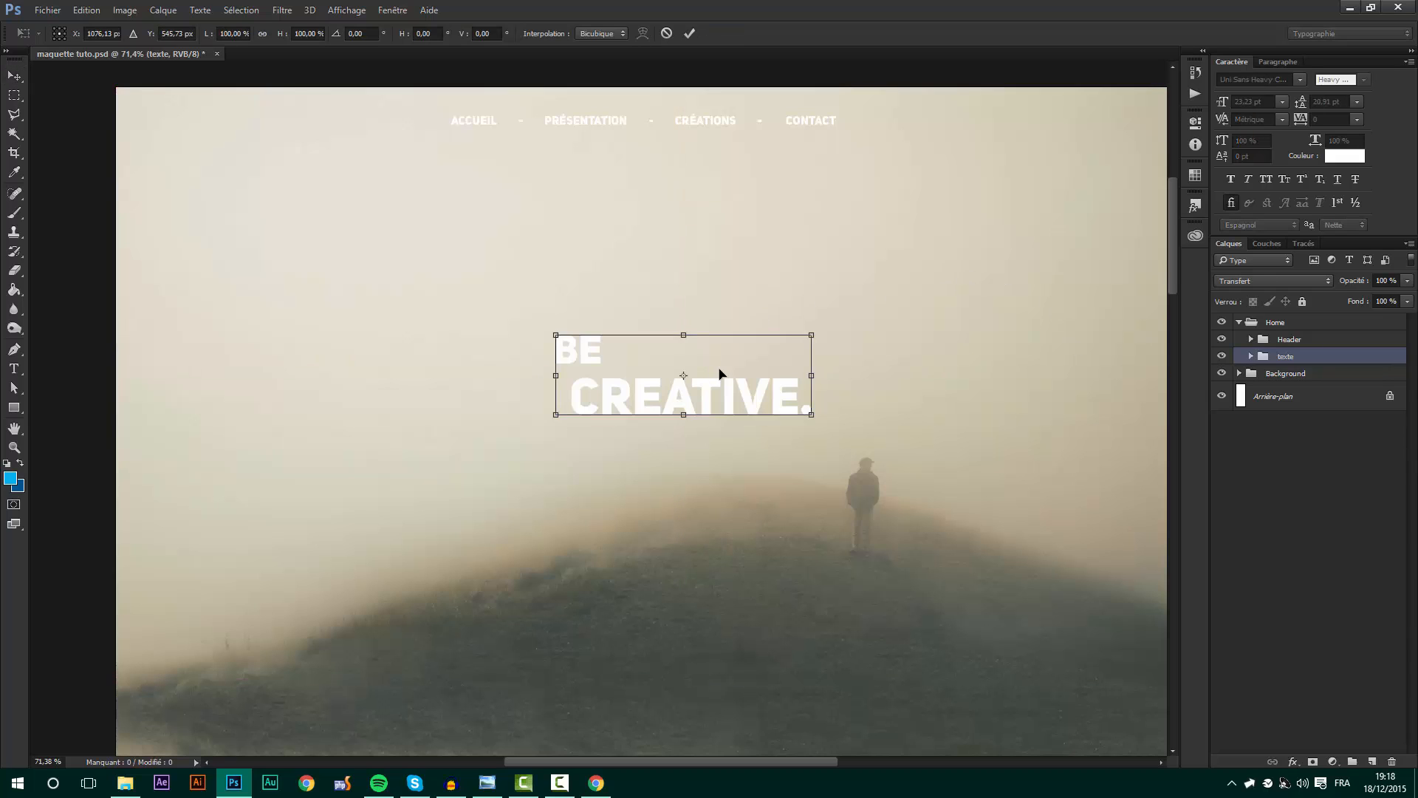
left_click_drag(721, 373, 681, 382)
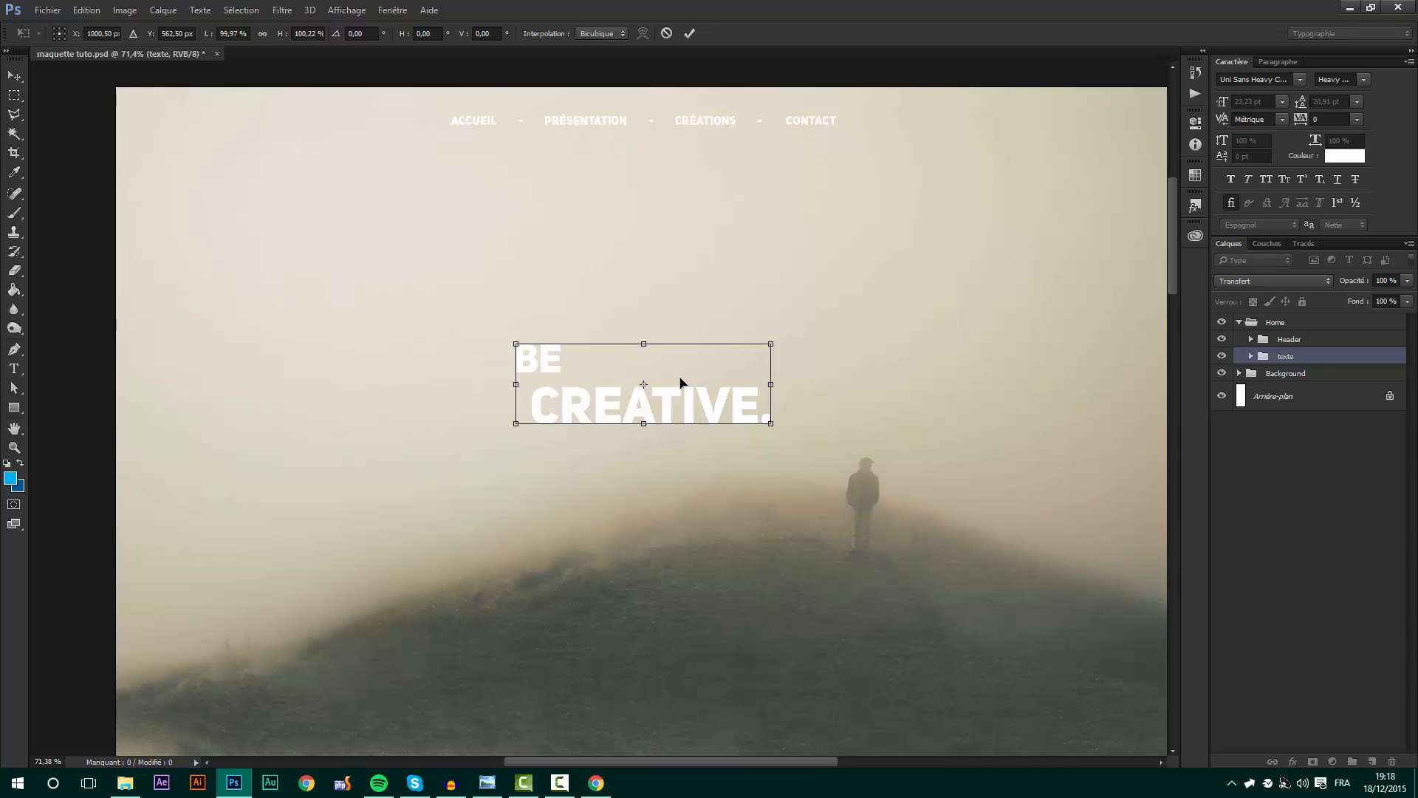
key("Return")
scroll(769, 506, "down", 2)
key("ctrl")
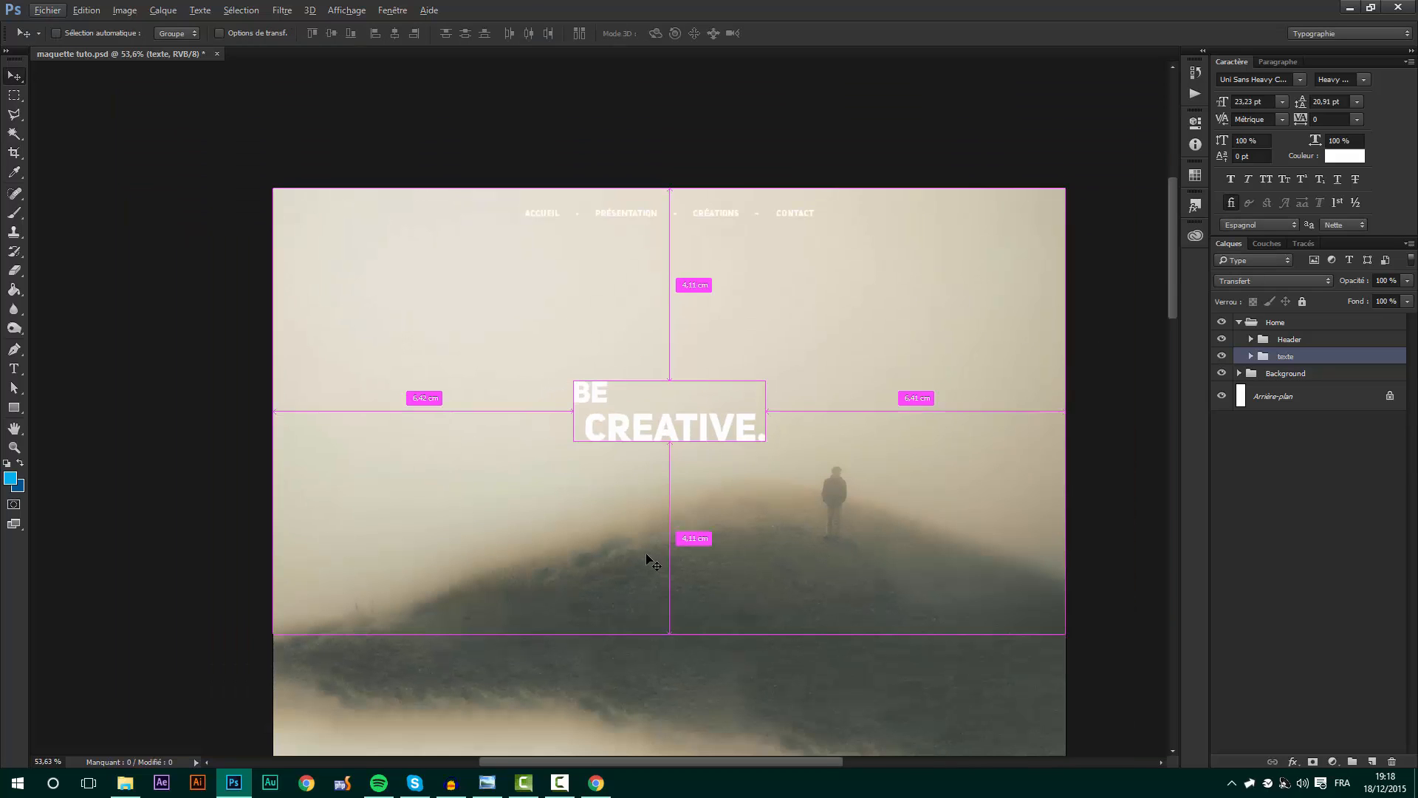
- Save the document with maximised compatibility
key("ctrl+s")
left_click(717, 164)
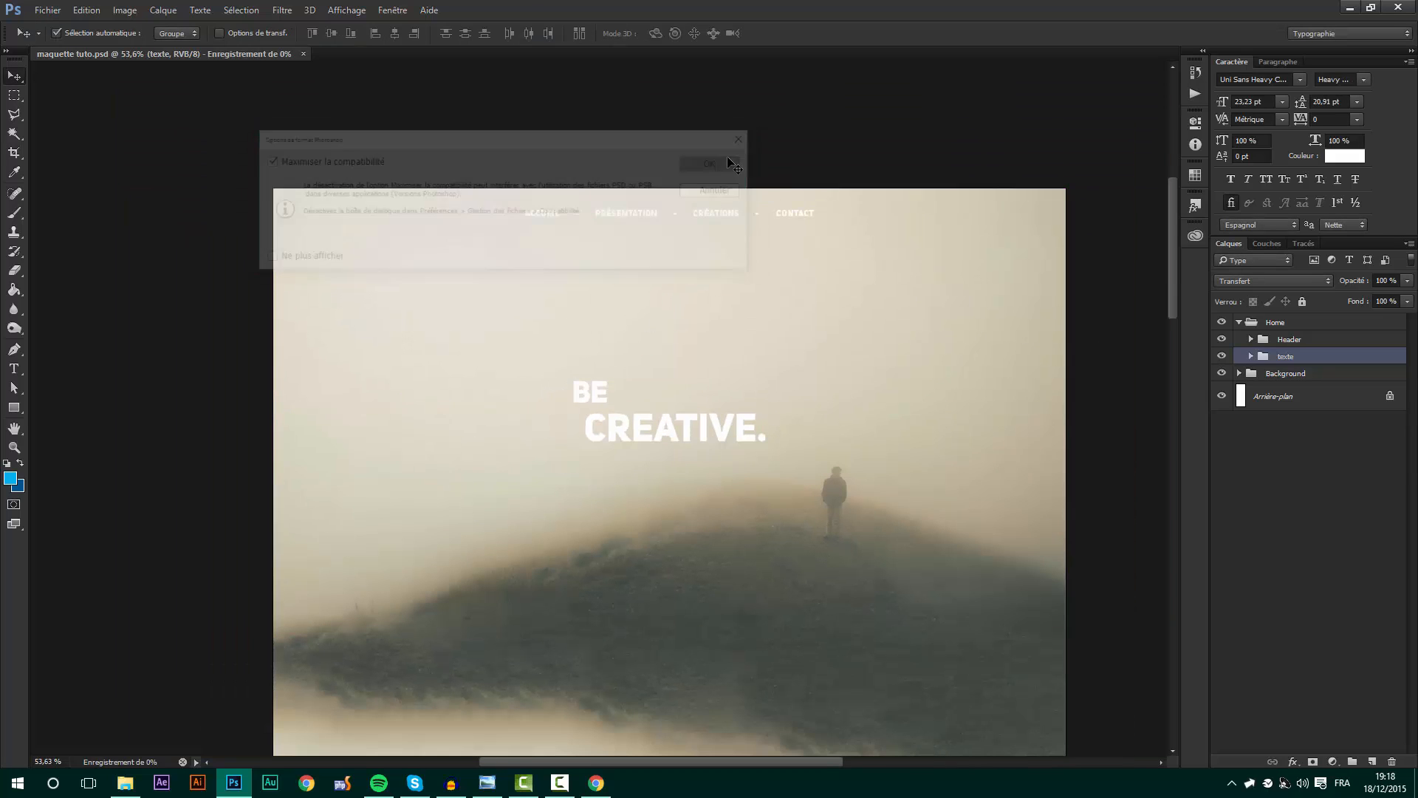
scroll(596, 304, "down", 1)
- Place the image souris.png from the "Ressources maquette" folder into the mockup, above the "texte" group
left_click(136, 789)
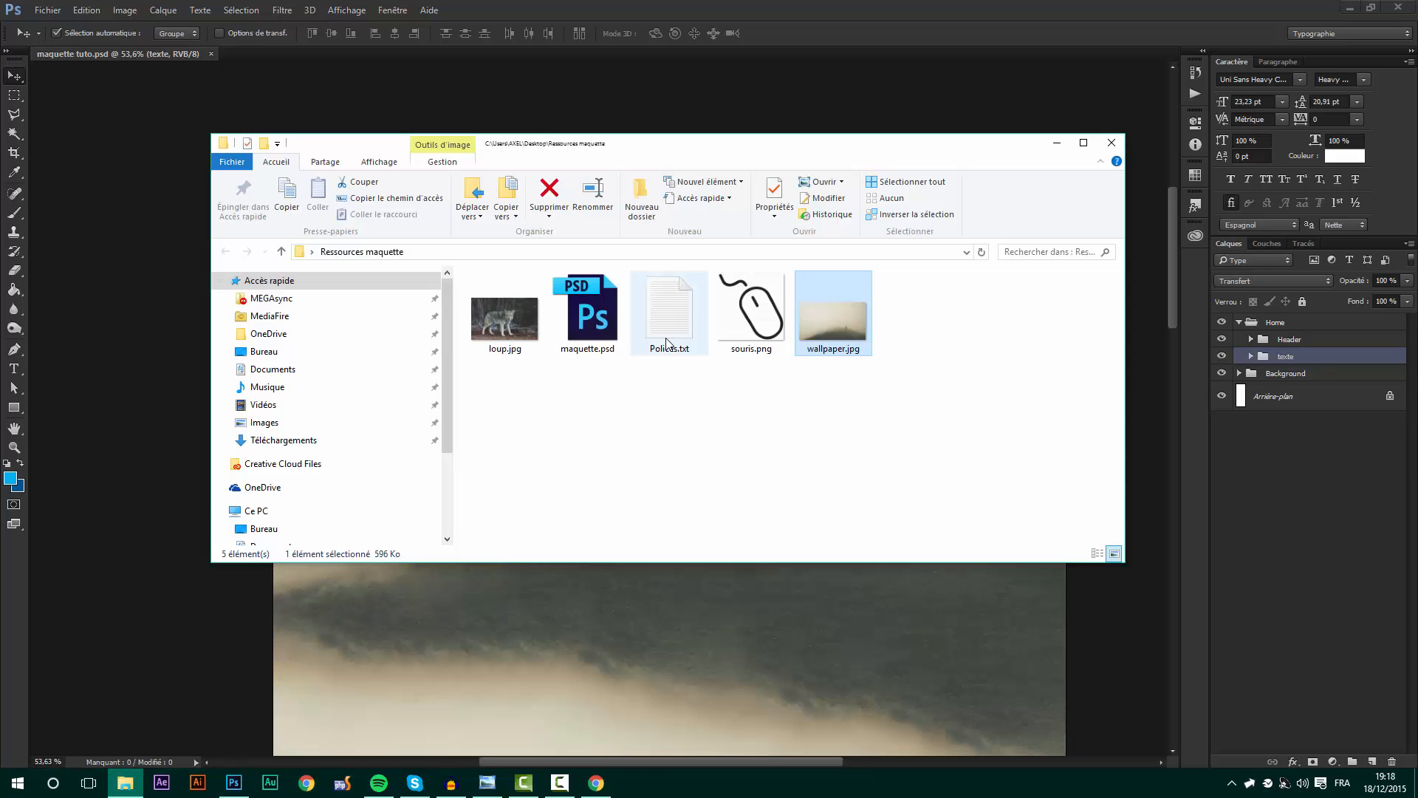
left_click(754, 317)
left_click_drag(753, 317, 687, 626)
left_click_drag(719, 544, 747, 443)
key("Return")
scroll(618, 190, "down", 1)
scroll(618, 192, "down", 1)
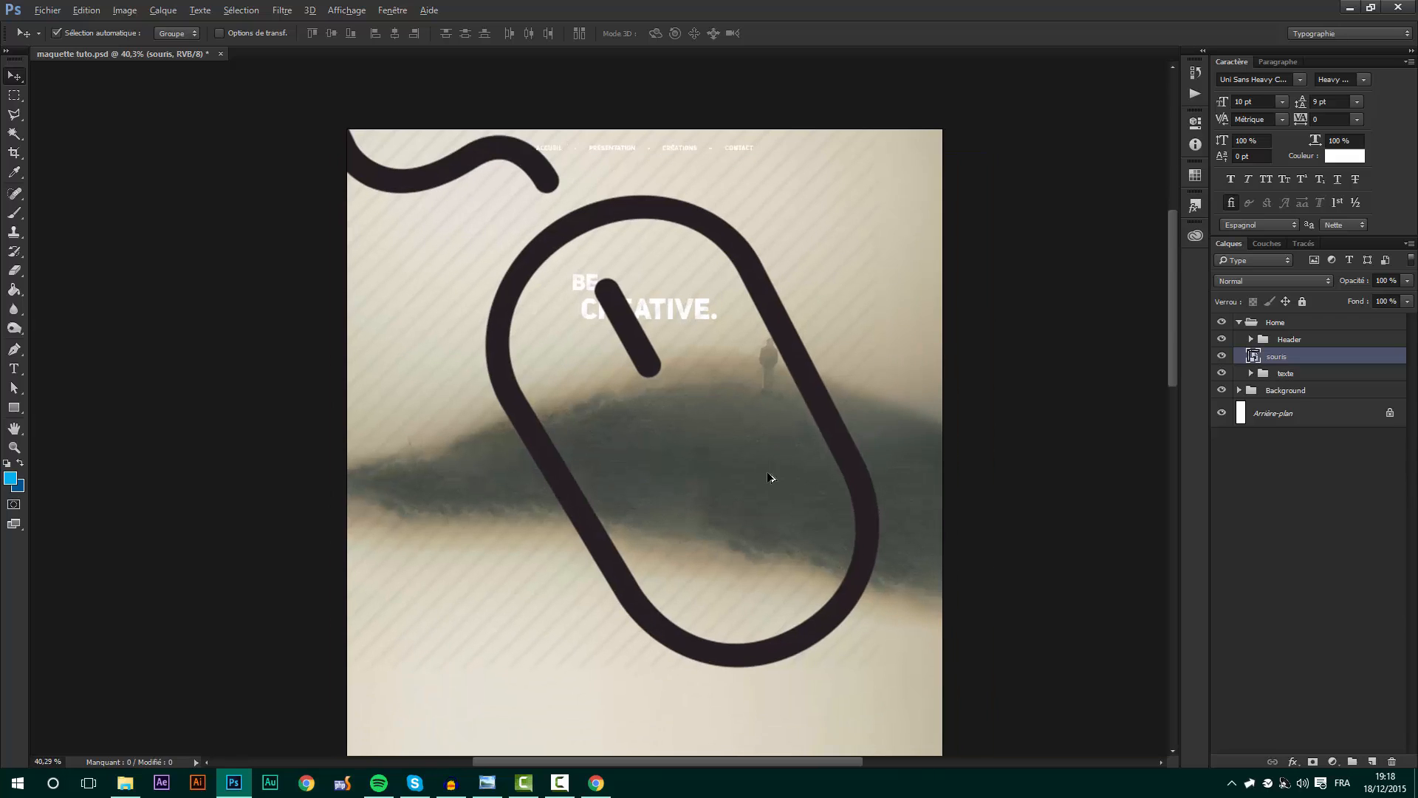
- Add a new empty layer above the souris layer and activate the Magic Wand tool
left_click(1371, 762)
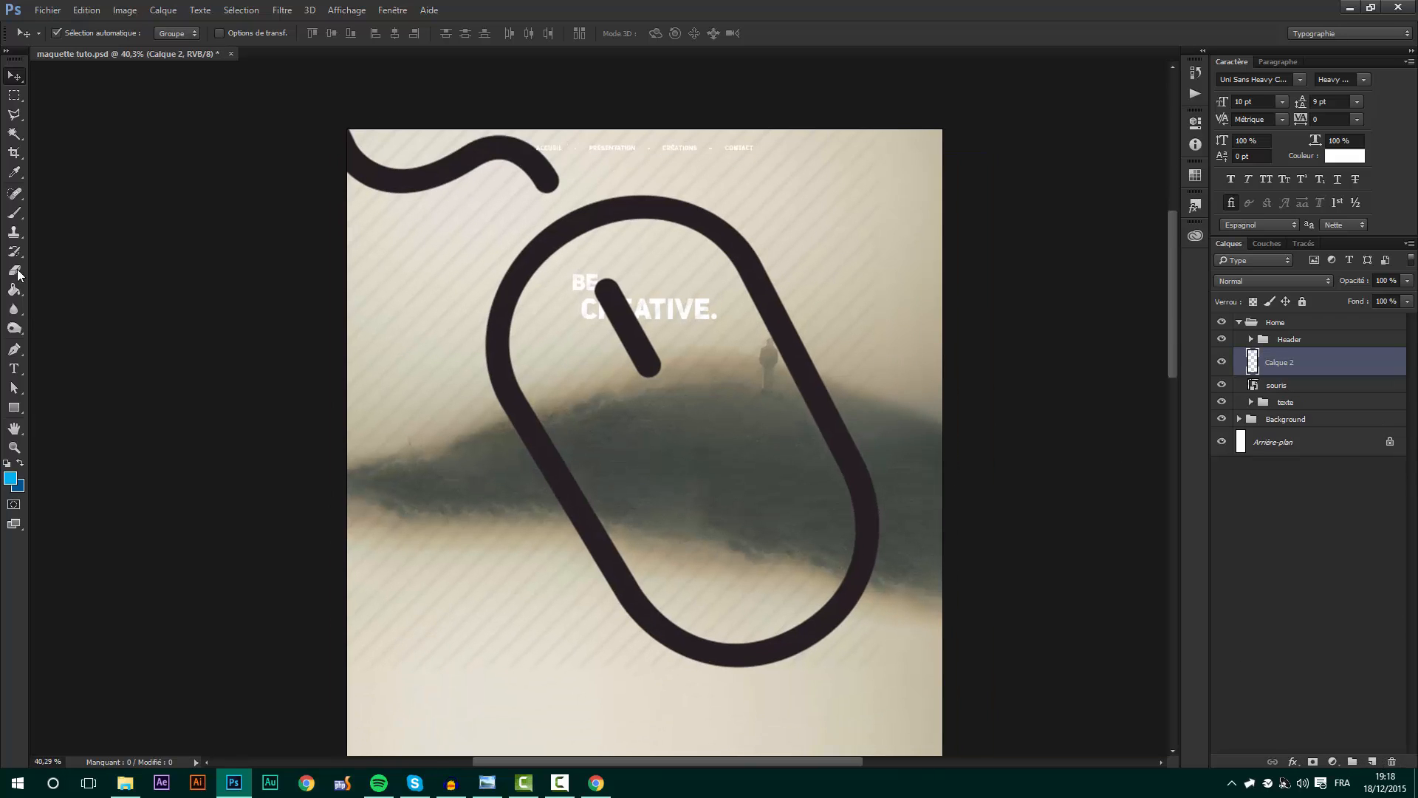
left_click(16, 195)
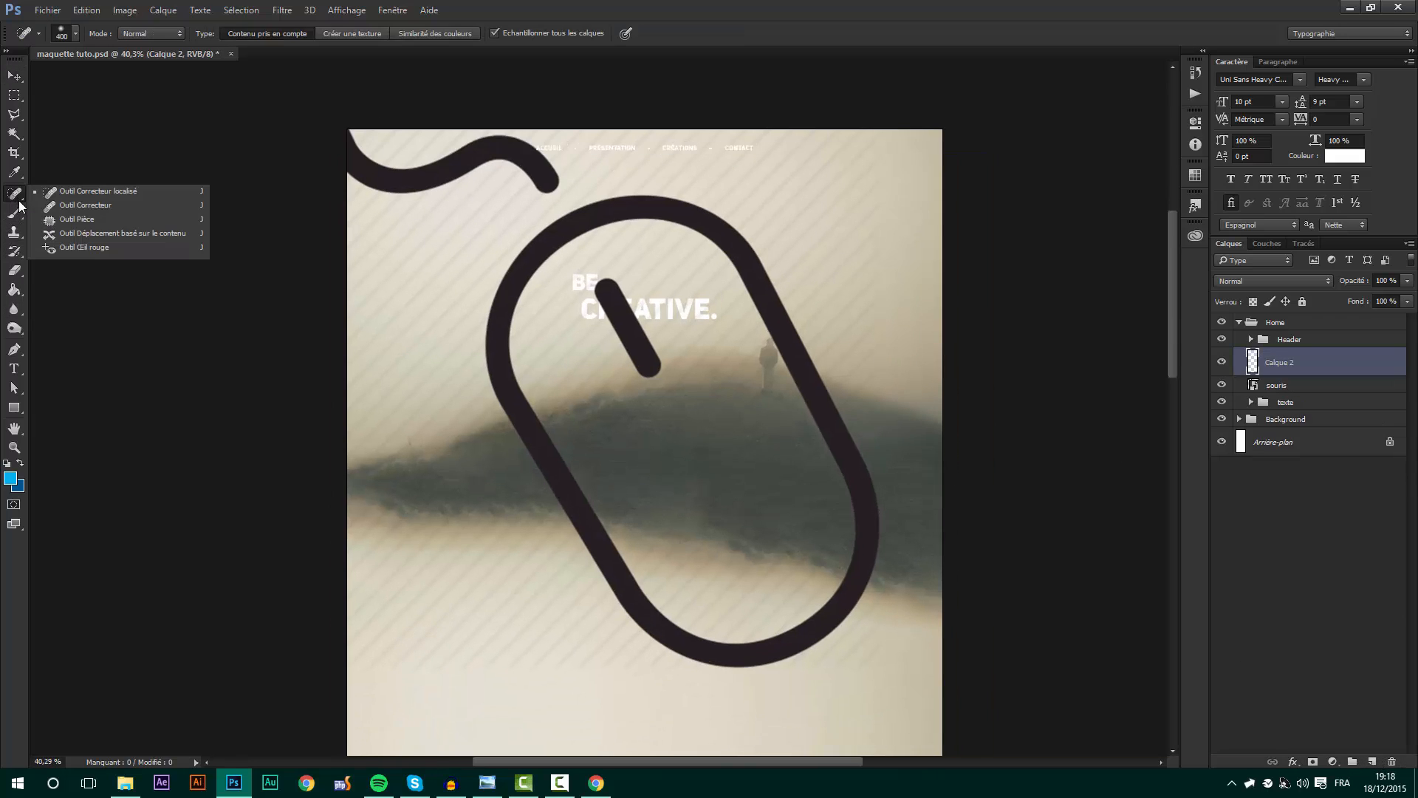
left_click(17, 212)
left_click(14, 133)
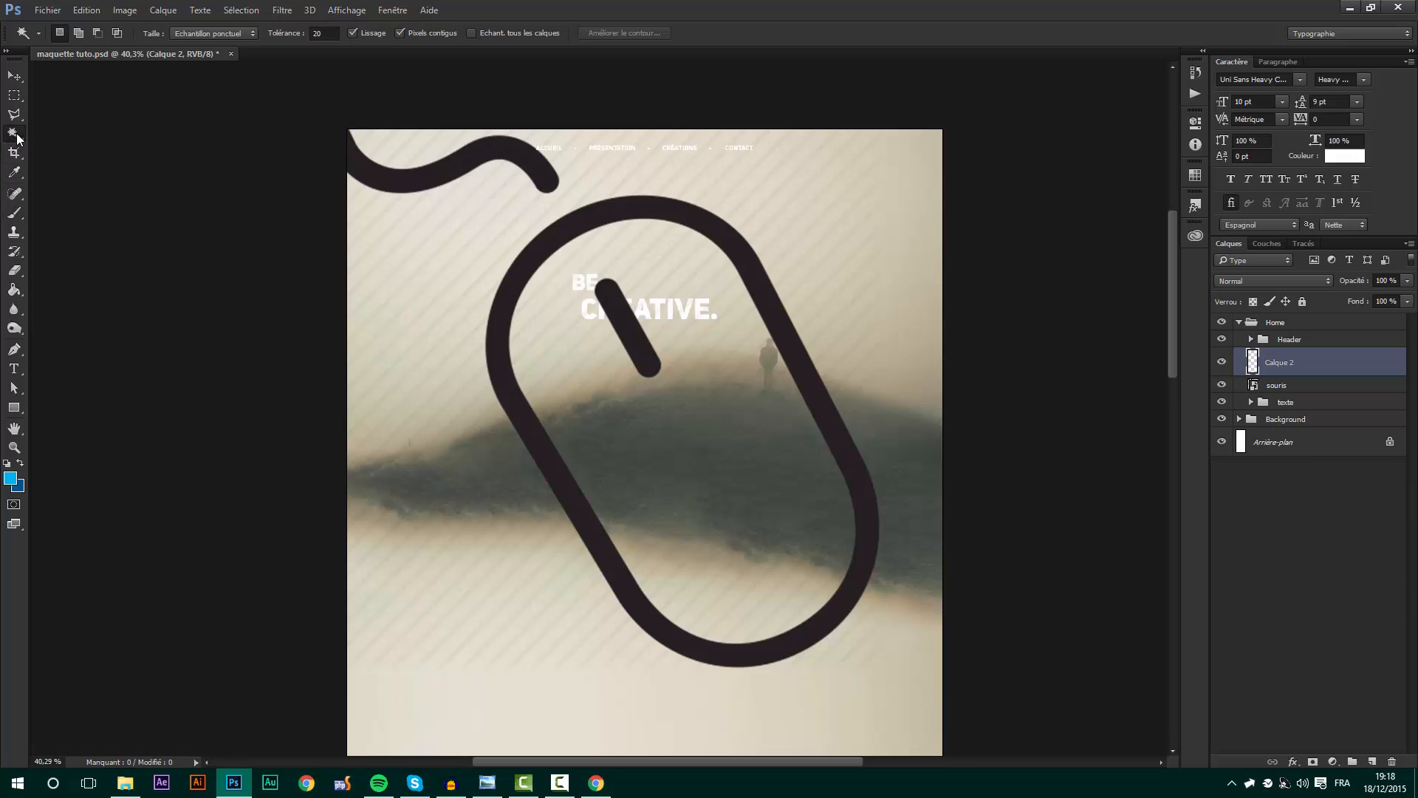
left_click(16, 138)
left_click(17, 138)
- Select the dark mouse outline and its scroll wheel on the souris layer with the Magic Wand, leaving out the cable
left_click(732, 239)
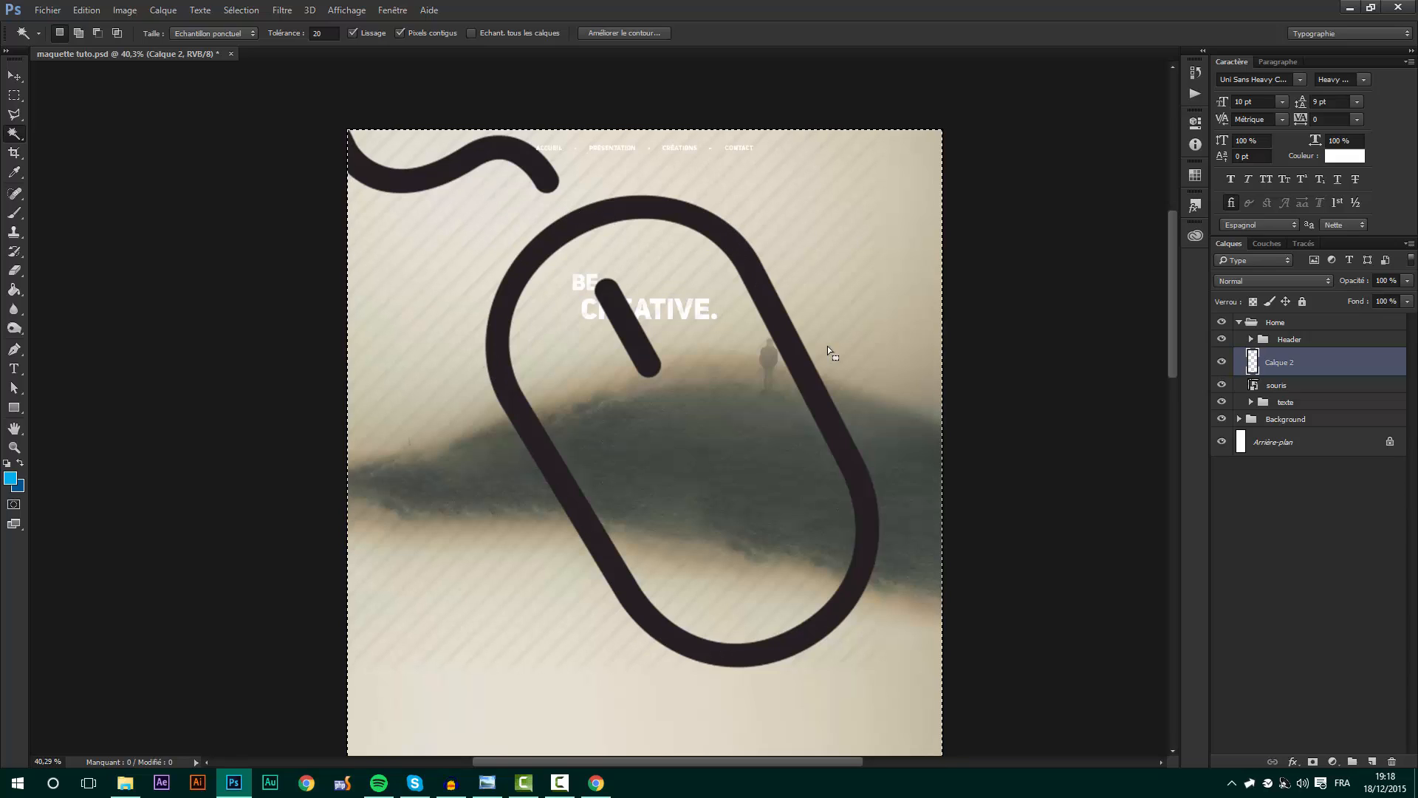
key("ctrl+d")
left_click(1342, 383)
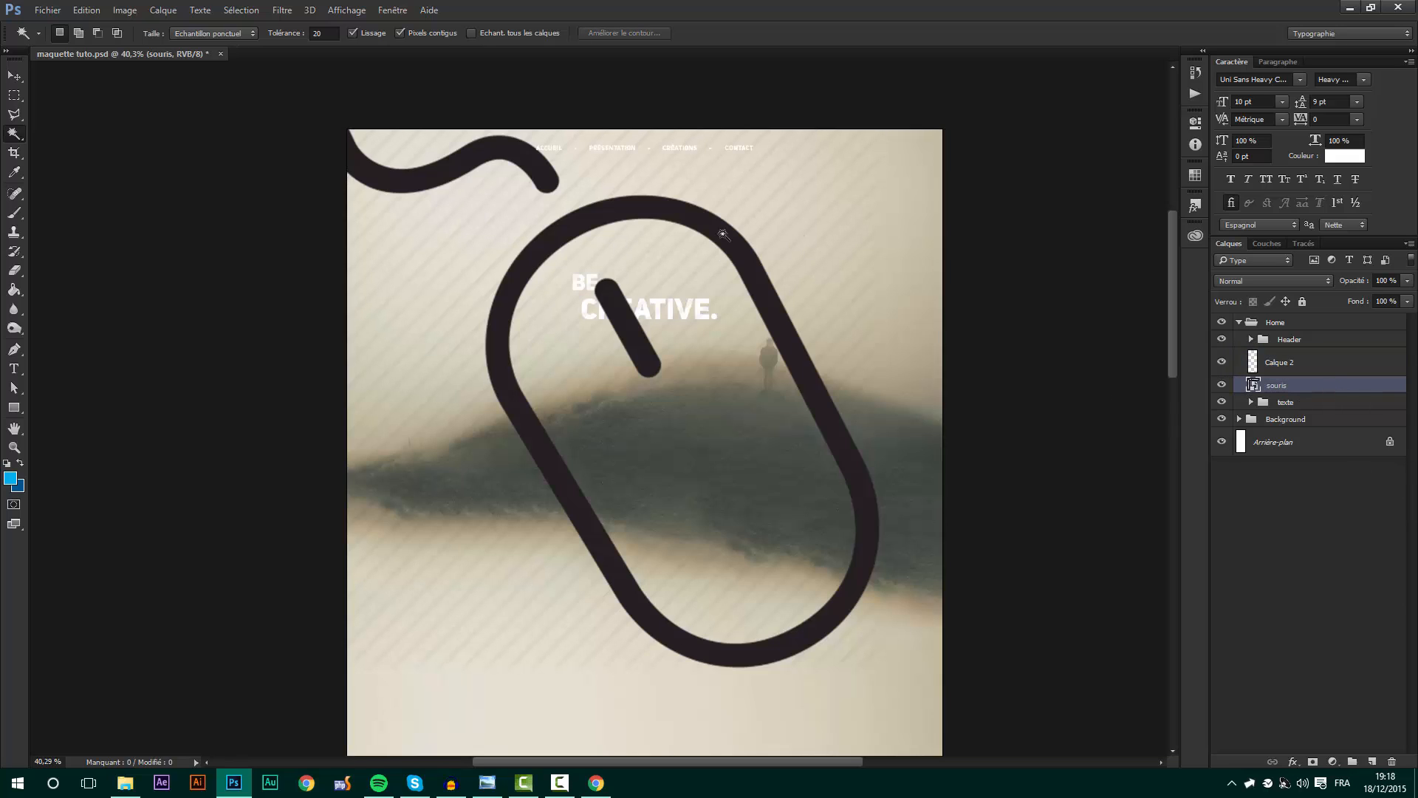
left_click(722, 231)
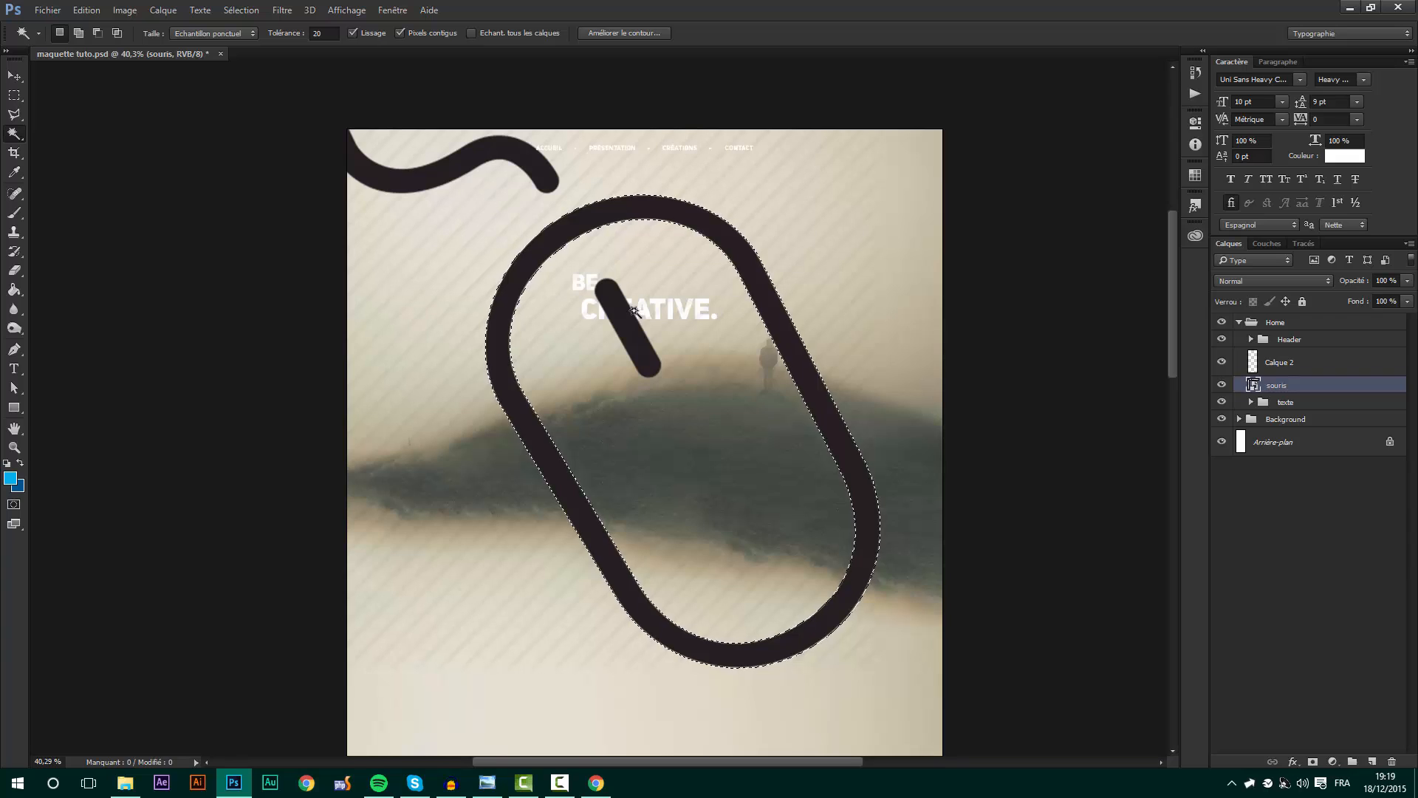
left_click(613, 303, "shift")
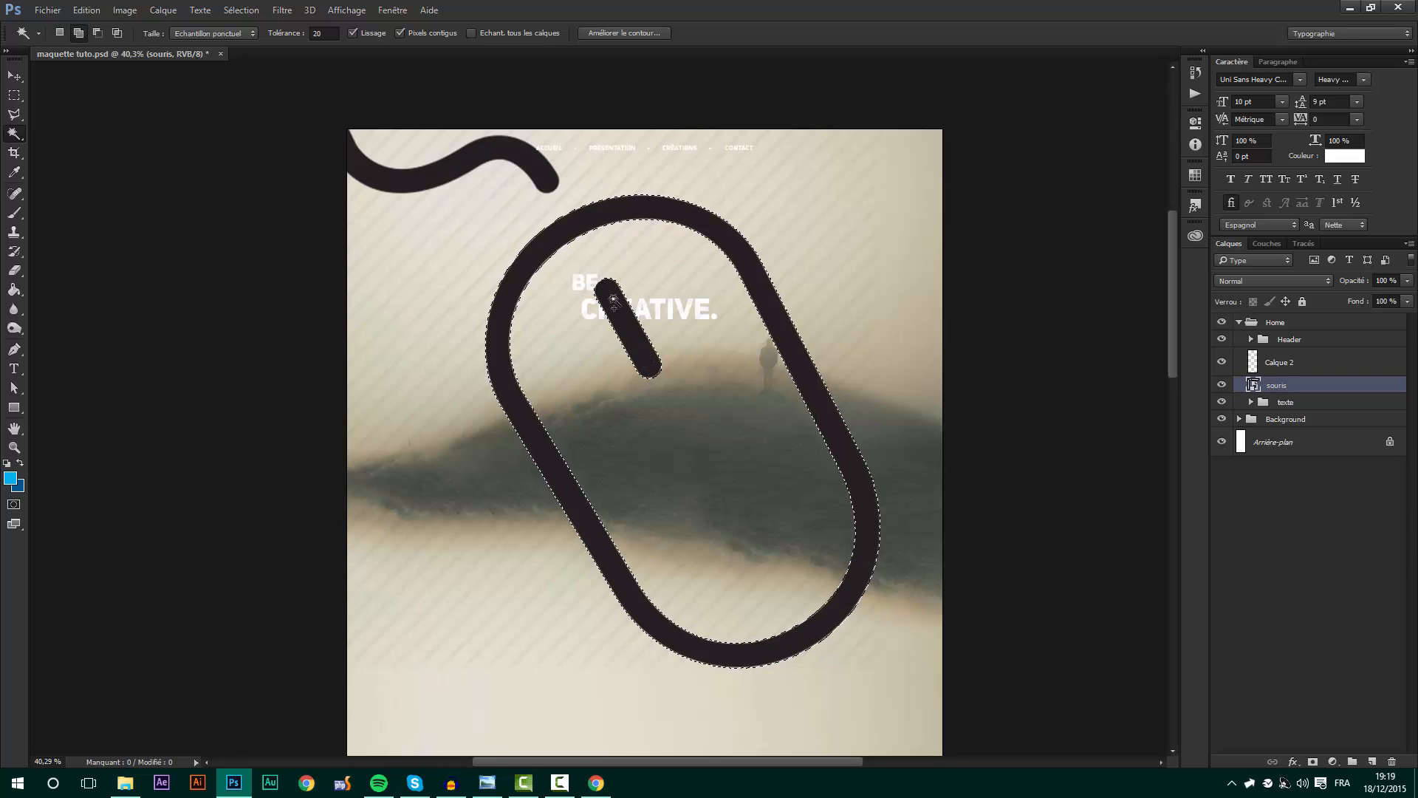
- Fill the mouse-shaped selection with white (ffffff) on the new empty layer and deselect it
left_click(1340, 365)
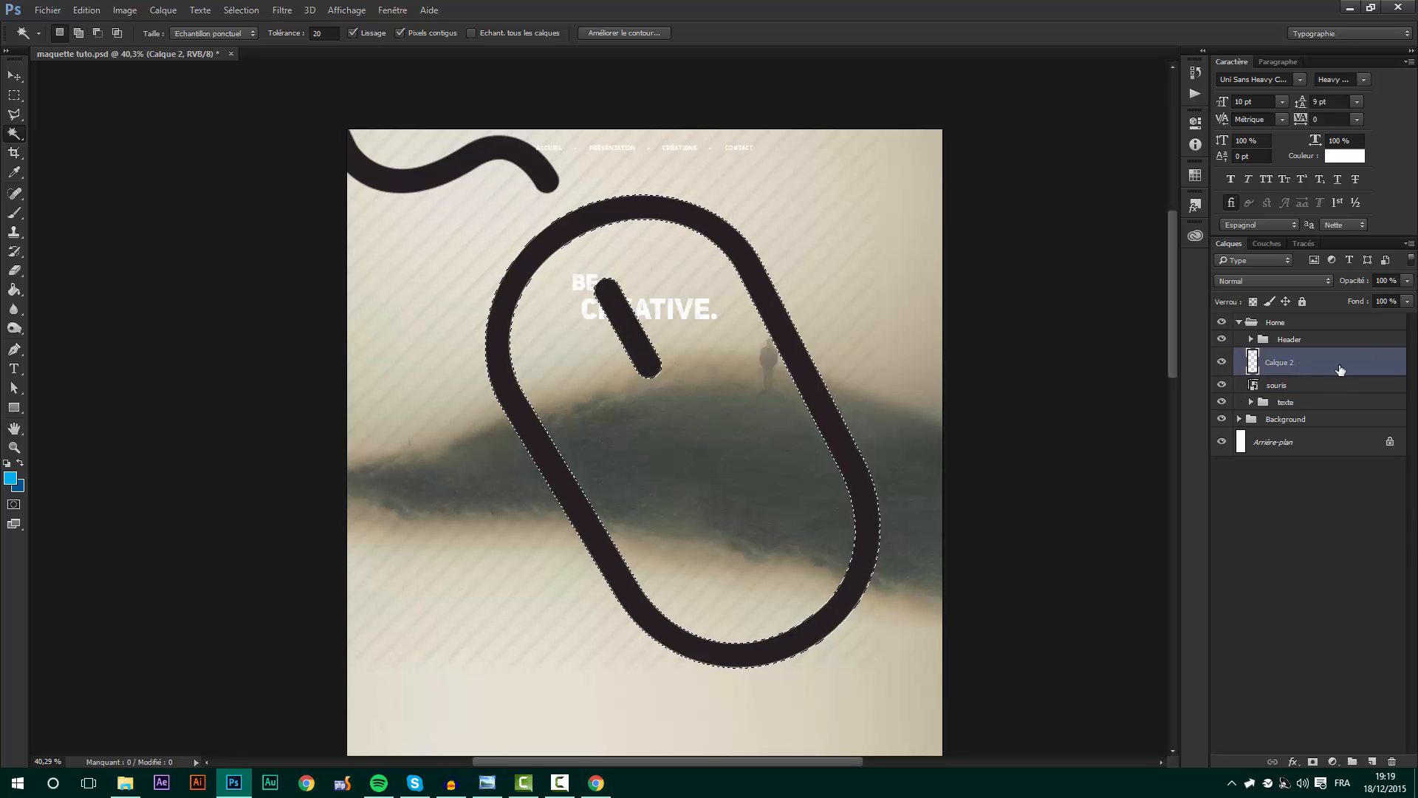
left_click(10, 478)
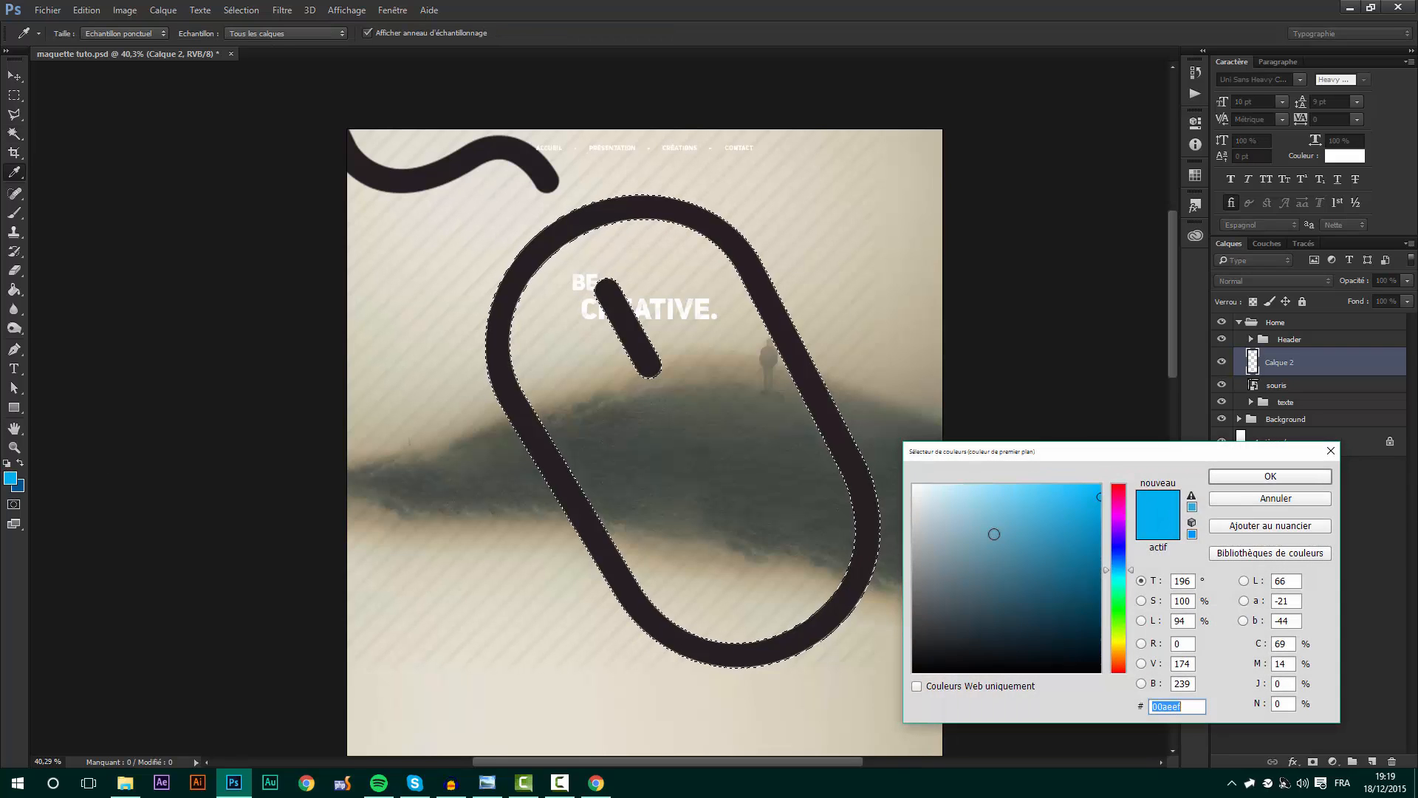
type("ffffff")
key("Return")
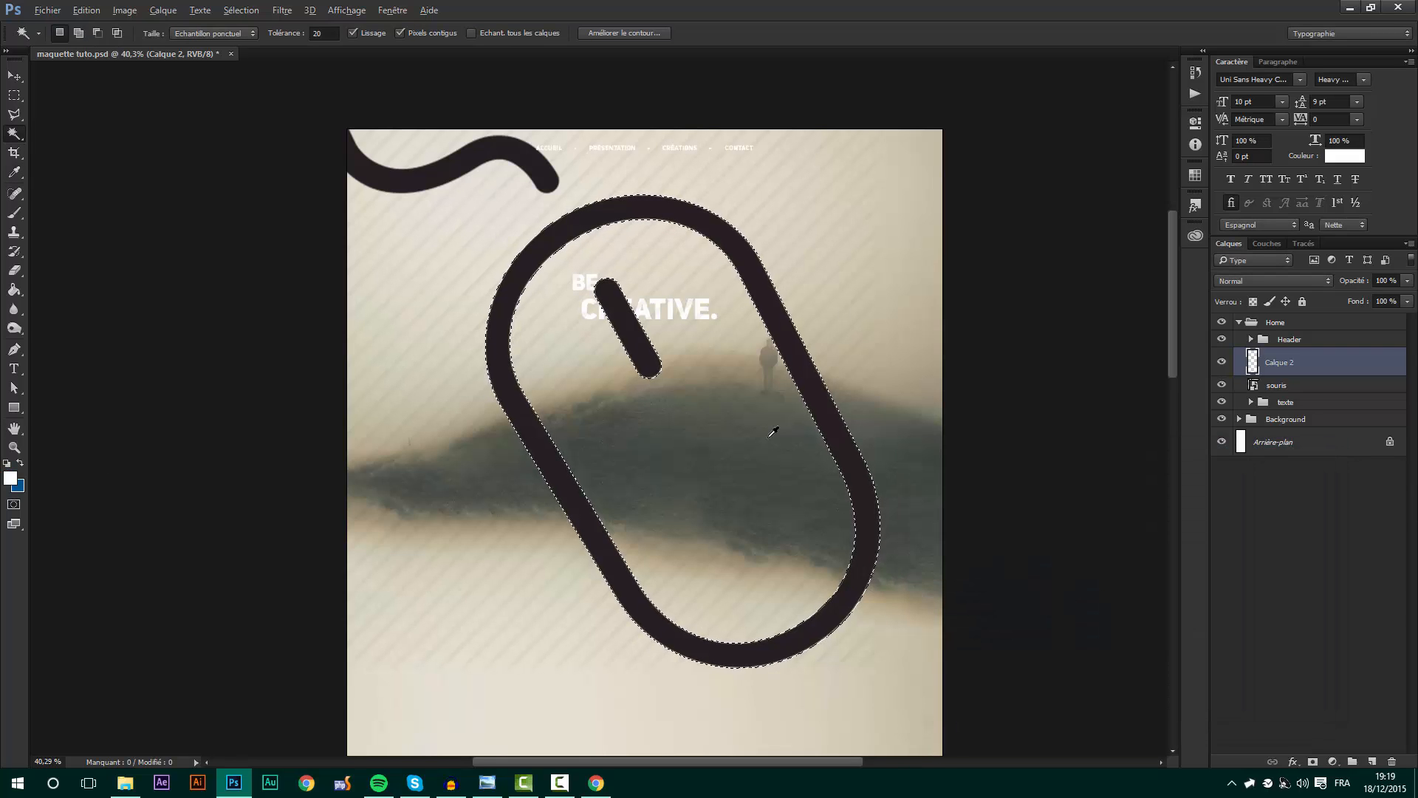
key("alt+BackSpace")
key("ctrl+d")
- Delete the original souris layer
key("v")
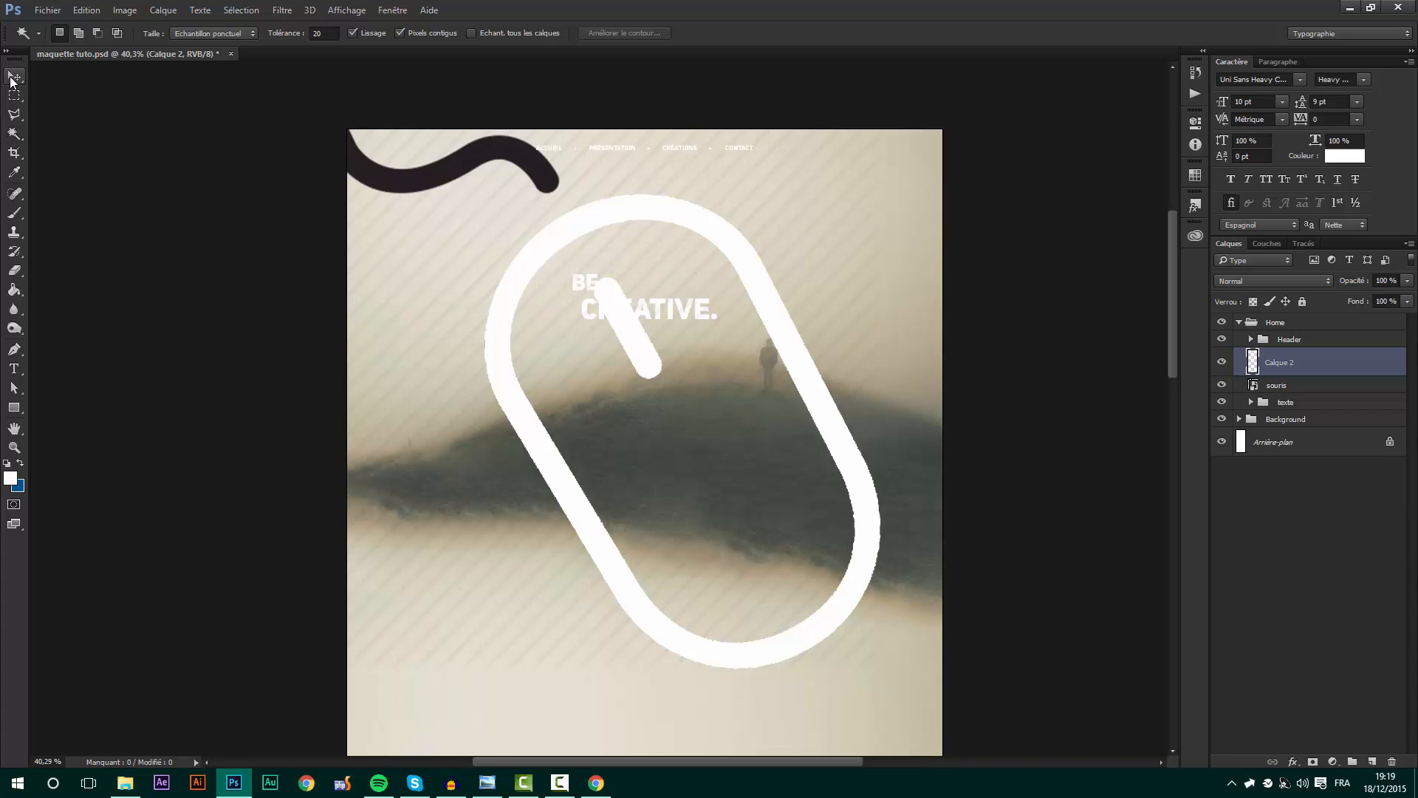
left_click(1312, 386)
key("Delete")
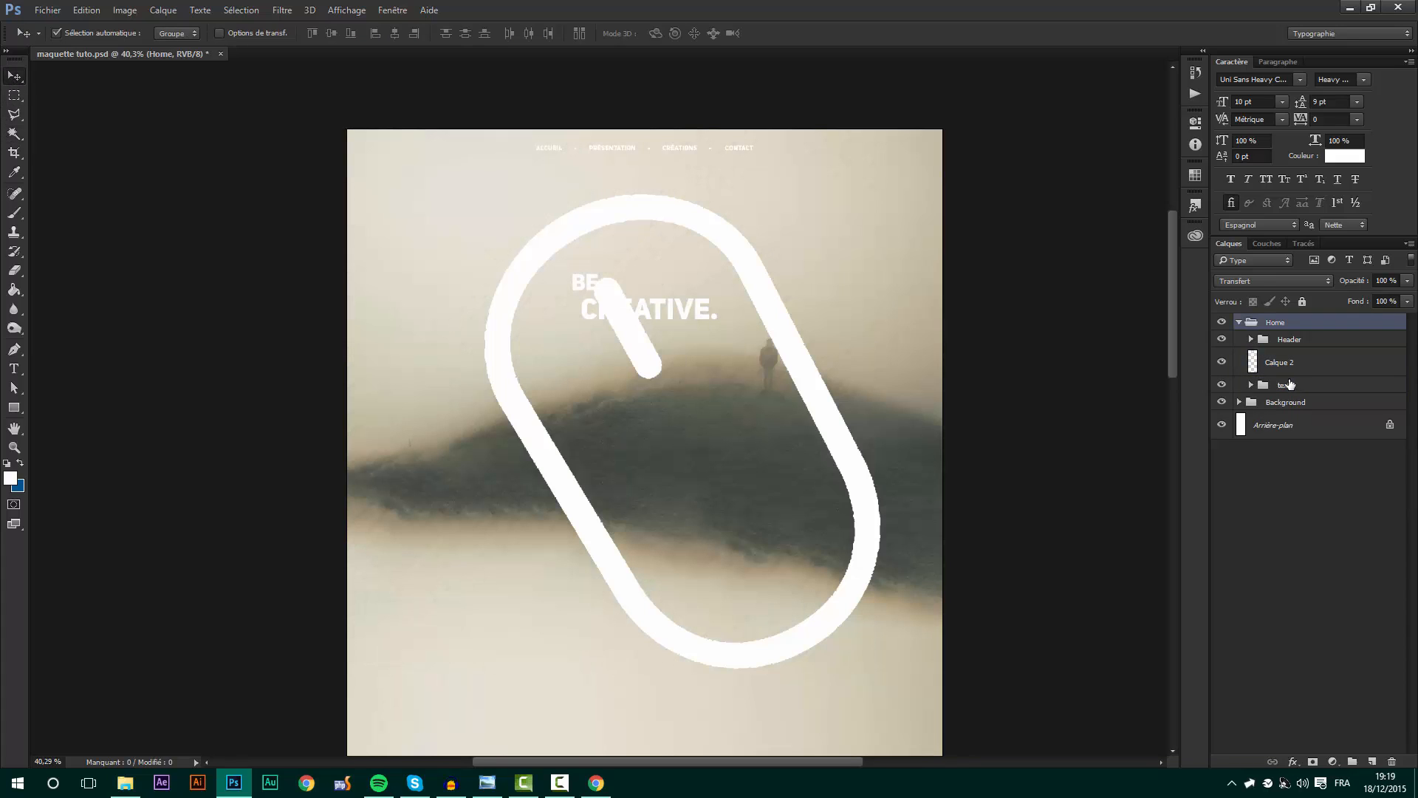
- Rotate the white mouse shape upright by about 28.7° and scale it to about 8% on the hill below the headline
left_click(1298, 367)
key("ctrl+t")
left_click_drag(896, 295, 1065, 429)
left_click_drag(951, 382, 1022, 402)
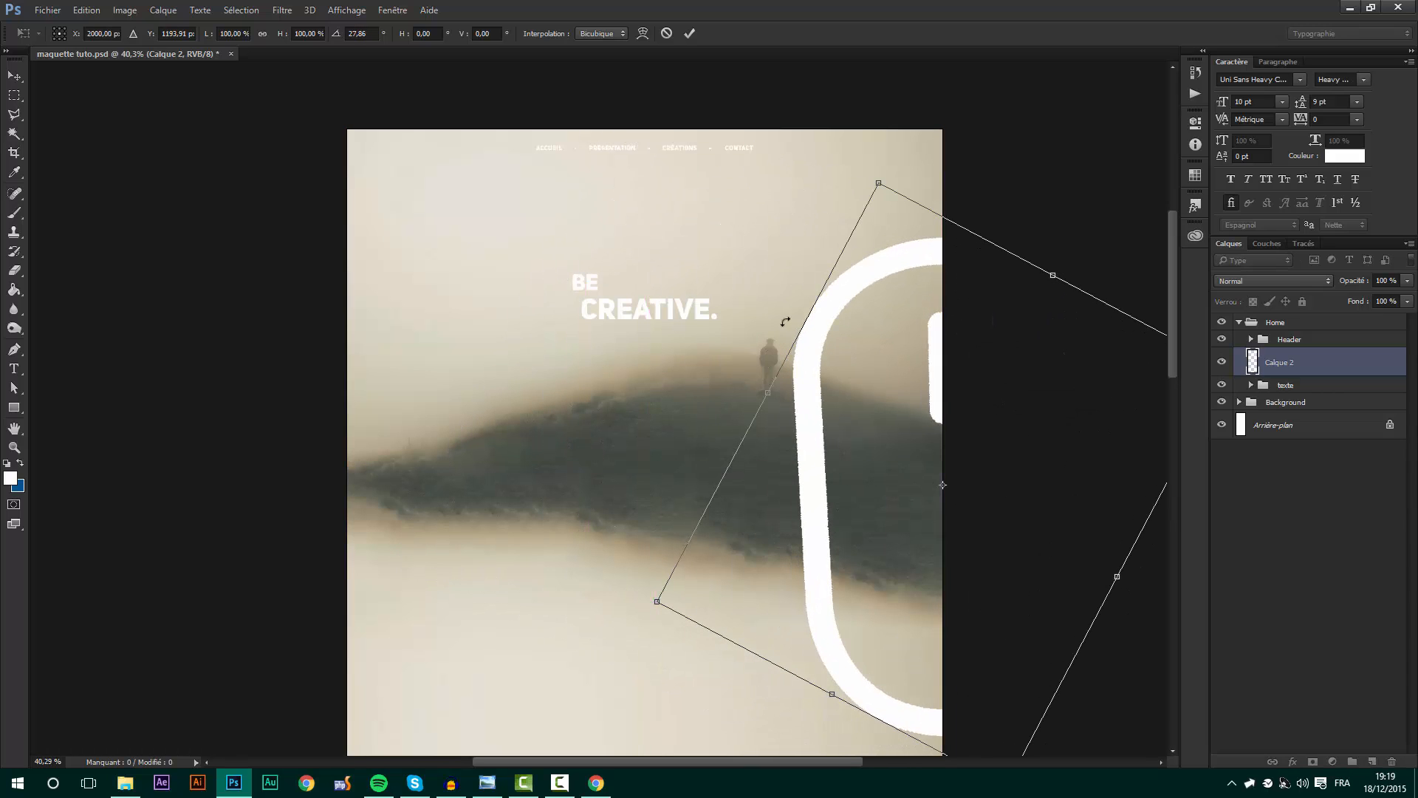
left_click_drag(696, 281, 697, 279)
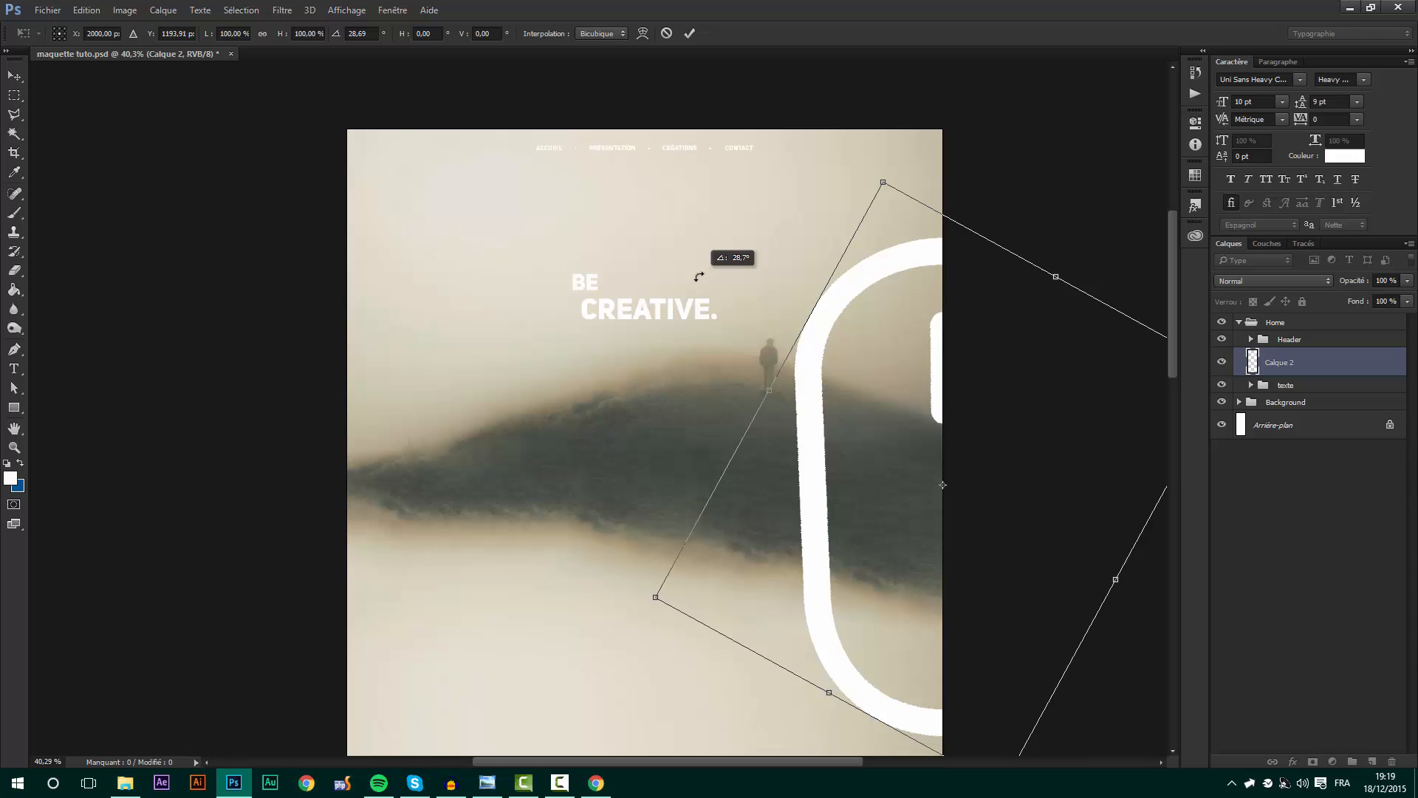
left_click_drag(863, 325, 680, 318)
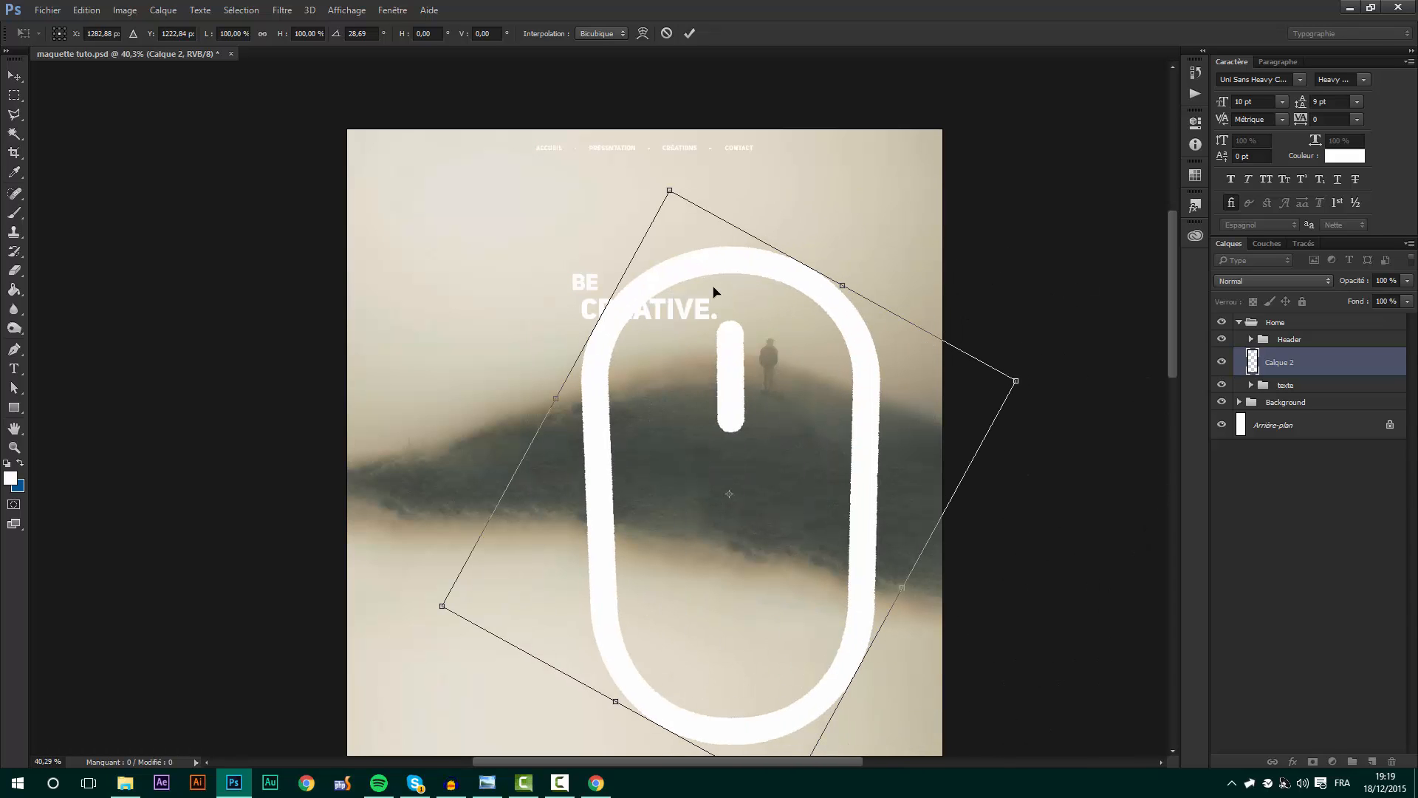
left_click_drag(668, 185, 673, 453)
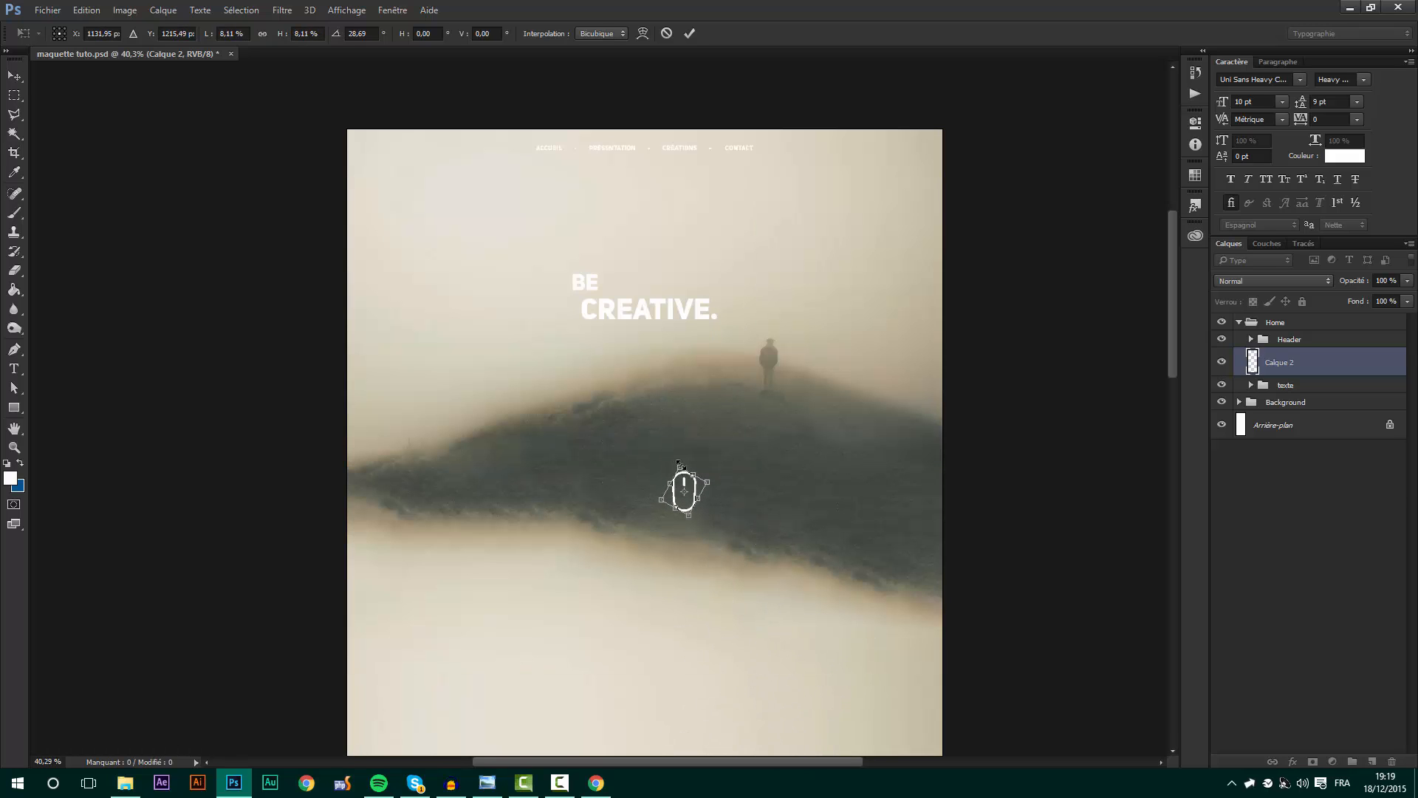
key("Return")
- Scale the mouse icon down again to about 32% and place it on the hill at about X 1028 px, Y 1063 px
scroll(597, 490, "up", 2)
scroll(707, 492, "up", 2)
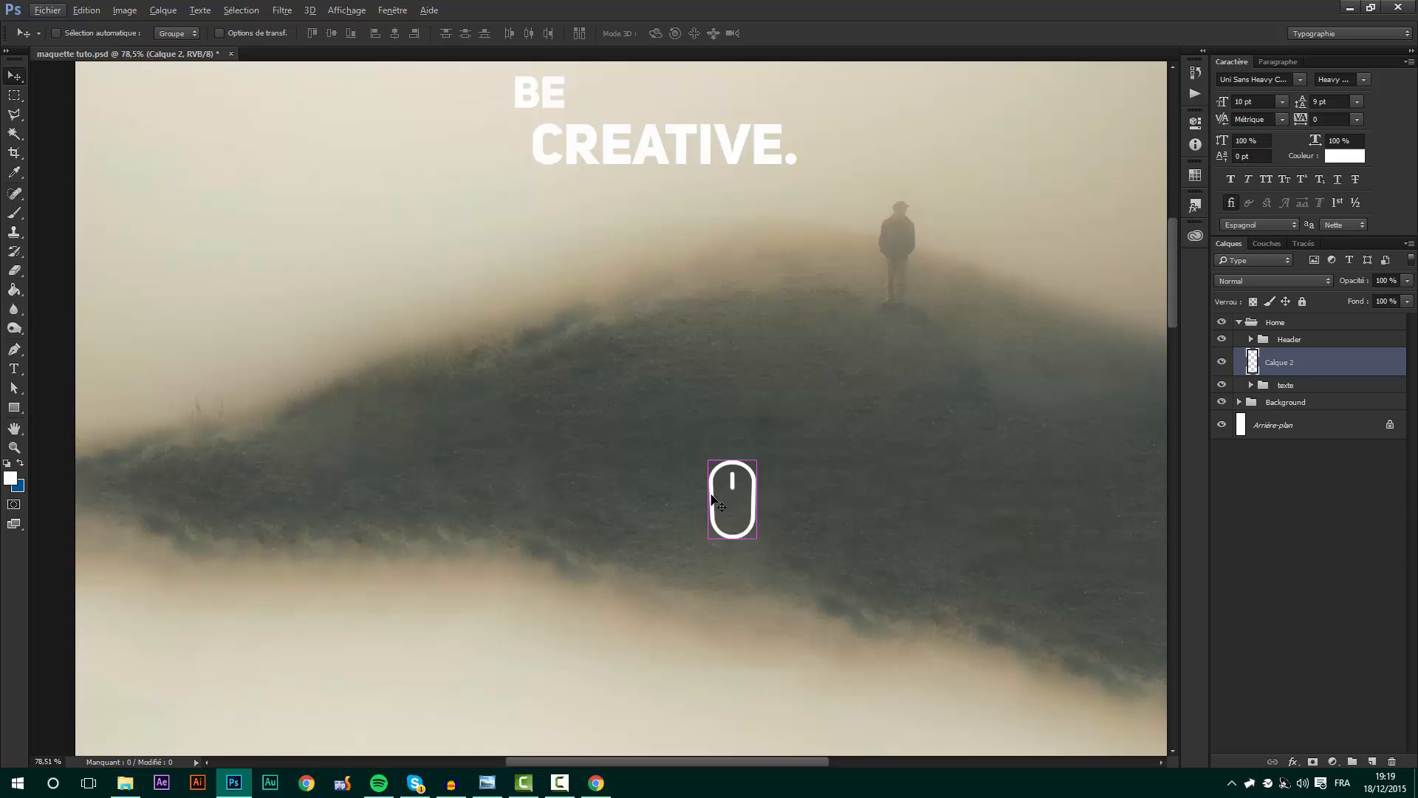
key("ctrl+t")
left_click_drag(709, 462, 663, 391)
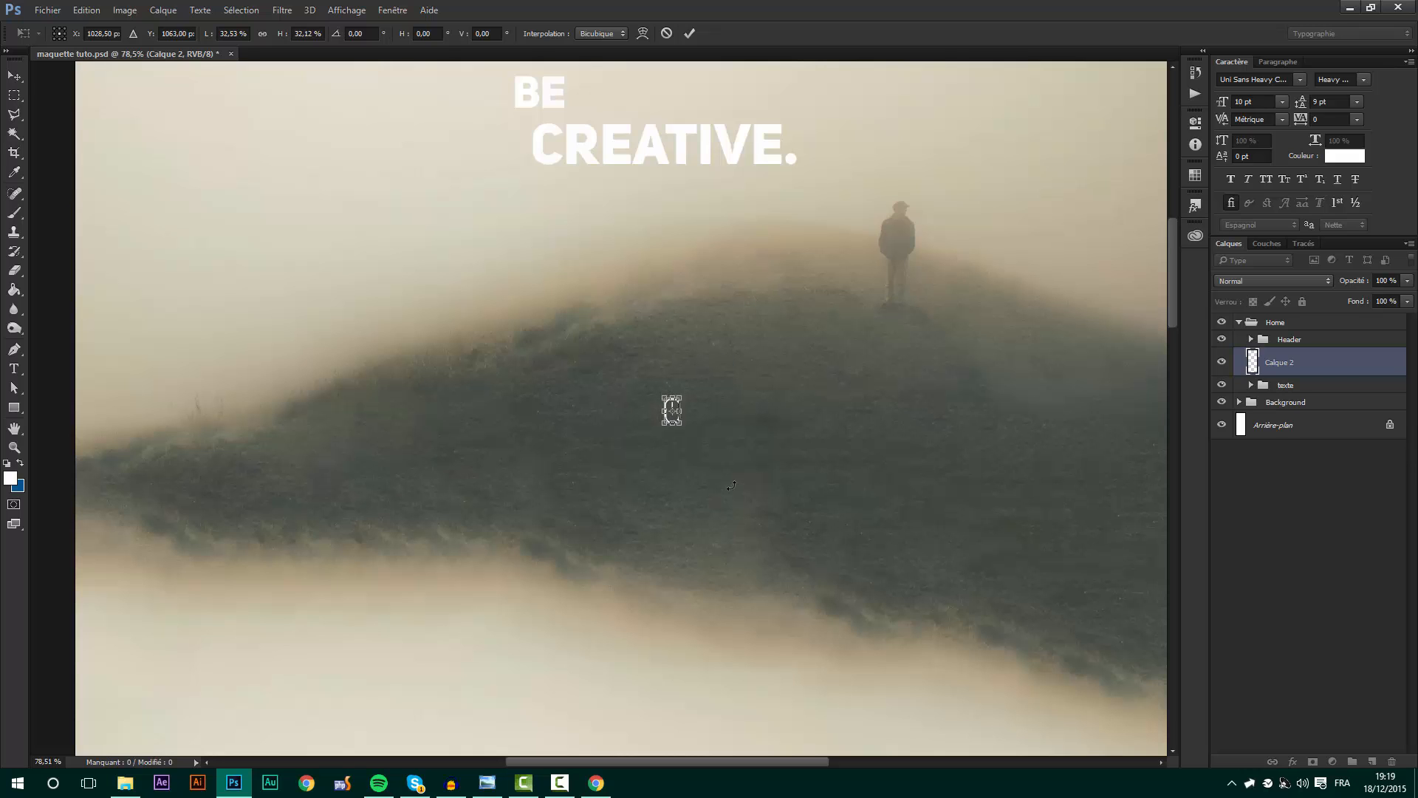
key("Return")
- Shrink the mouse icon slightly further, keeping its lower-right corner in place
scroll(729, 459, "down", 1)
scroll(738, 381, "down", 1)
scroll(743, 379, "up", 6)
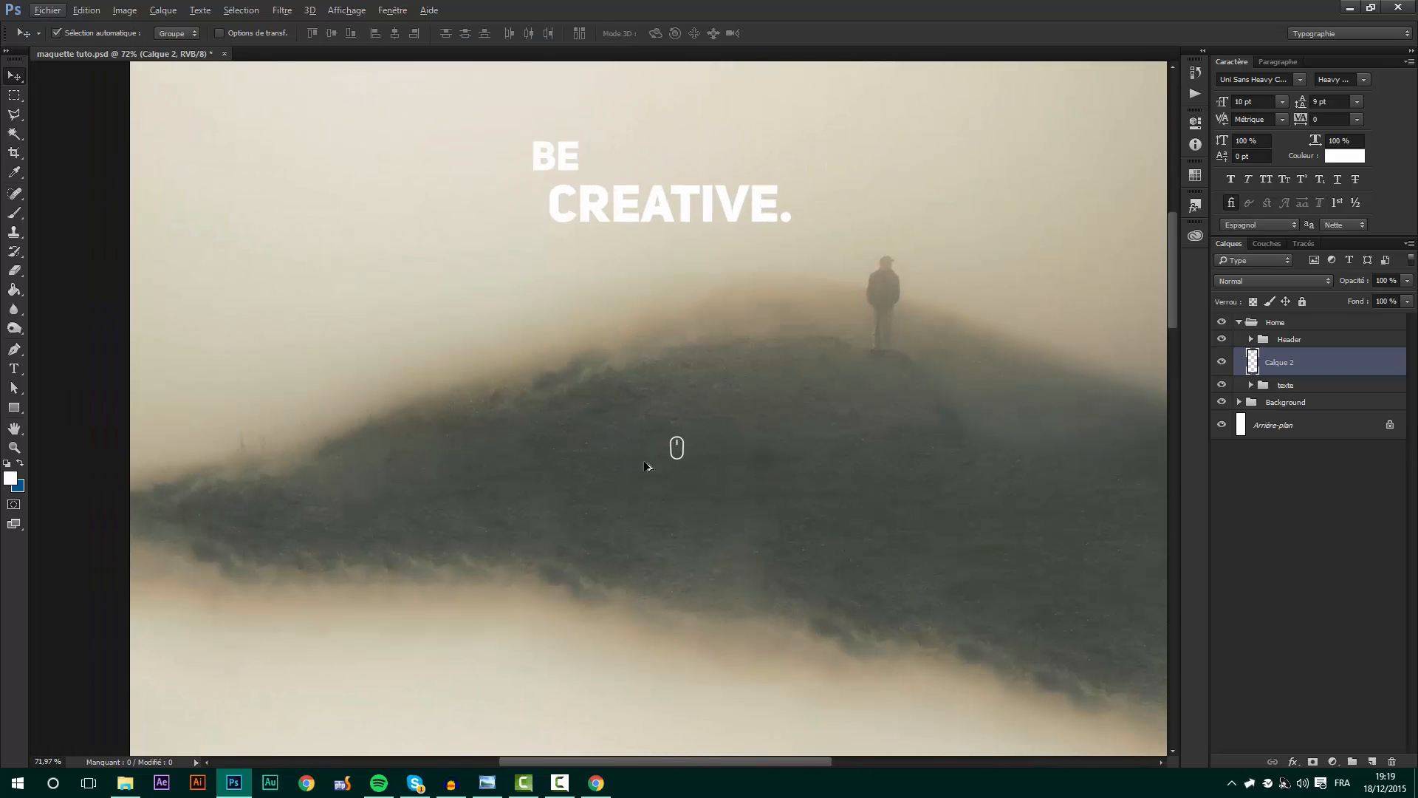
key("ctrl+t")
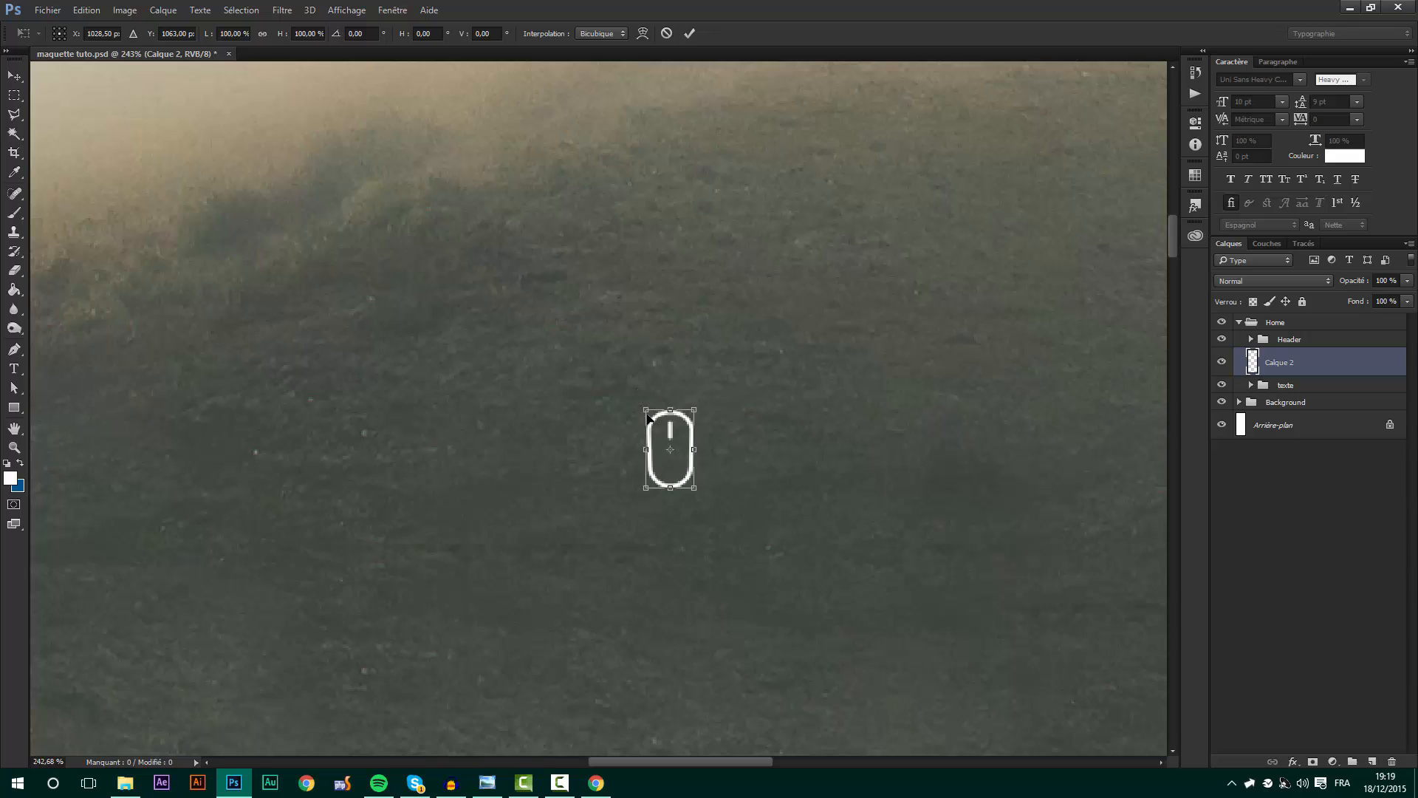
left_click_drag(647, 408, 658, 430)
key("Return")
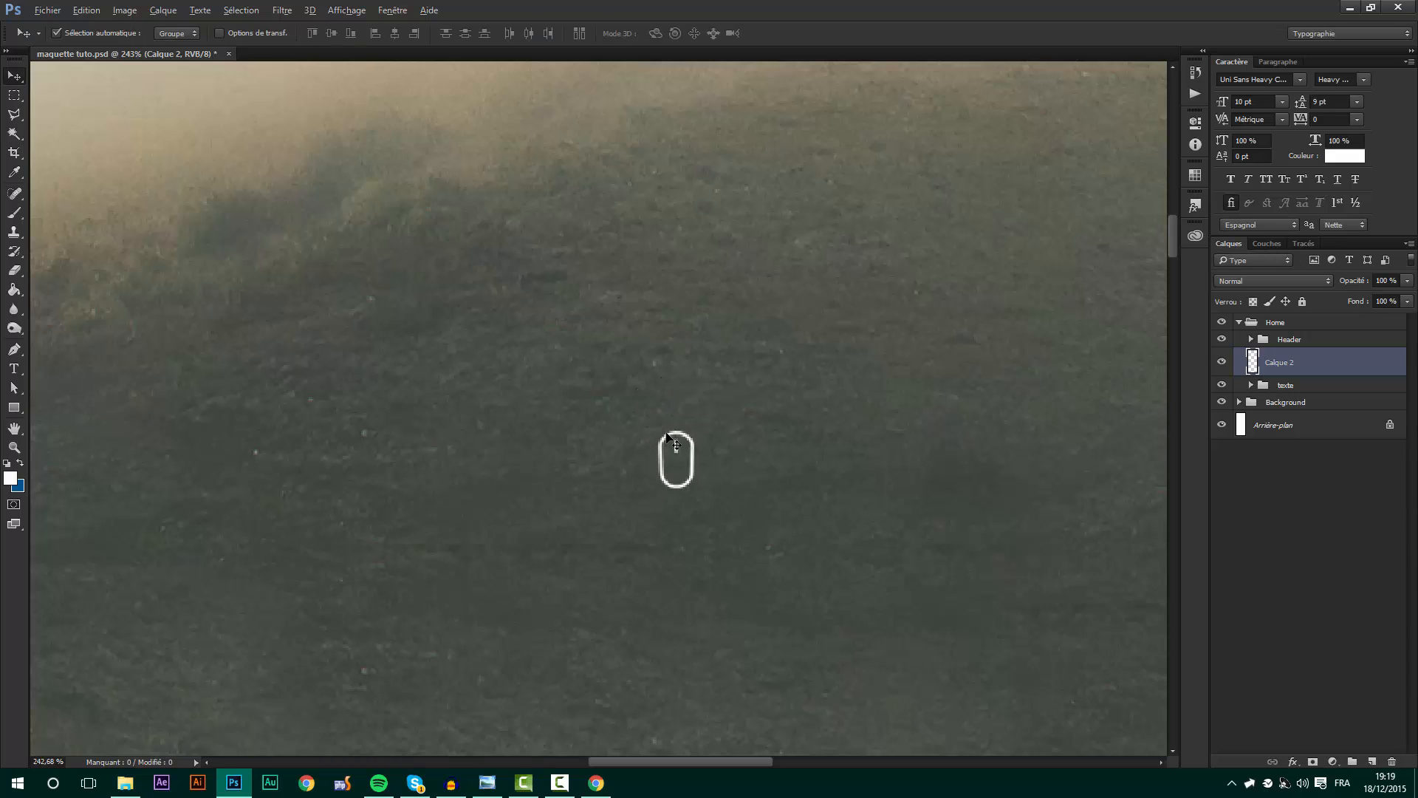
- Hide the interface panels to review the Home section with its headline and mouse icon
scroll(703, 504, "down", 3)
scroll(705, 503, "down", 4)
key("Tab")
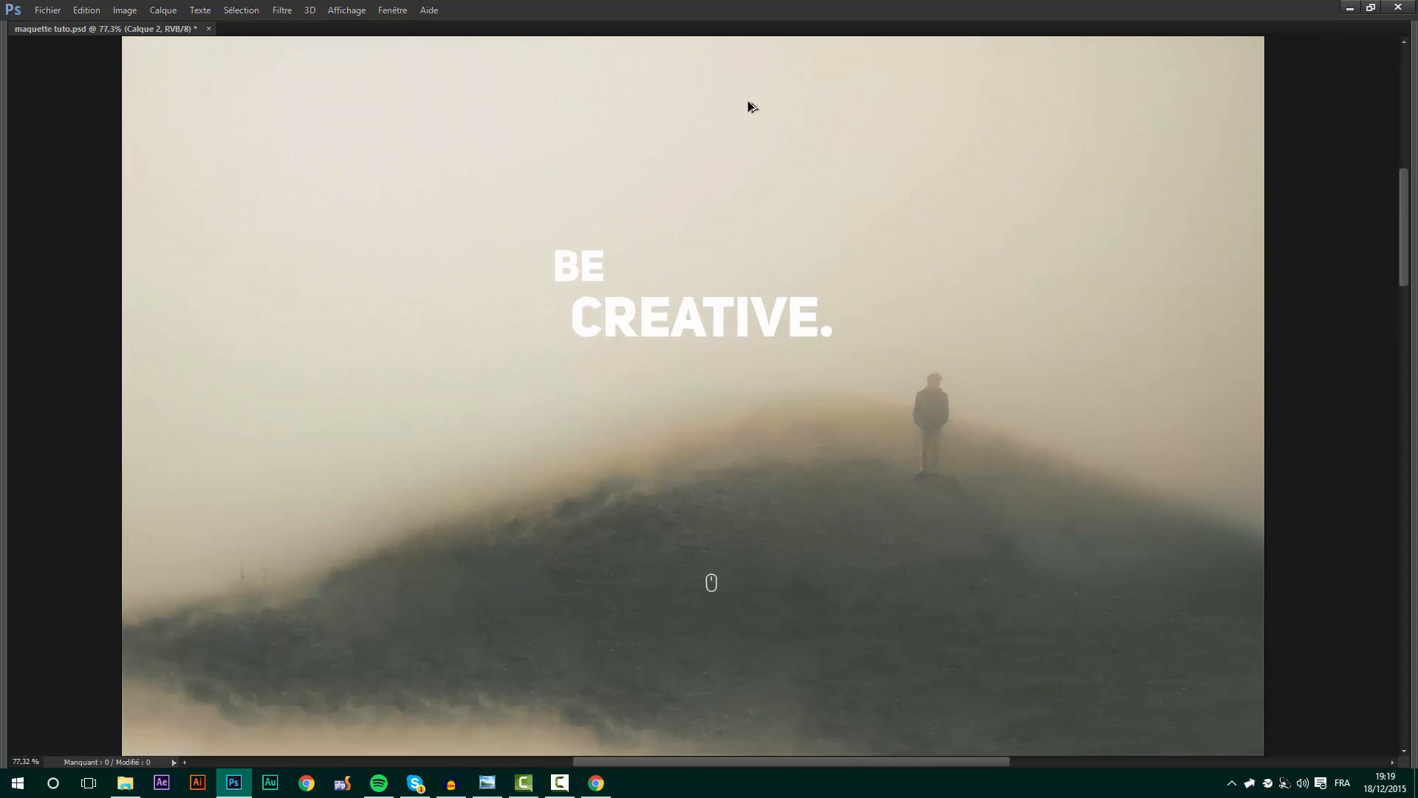
- Restore the interface panels and review the Home section and the empty area beneath the hill
scroll(720, 667, "up", 1)
key("Tab")
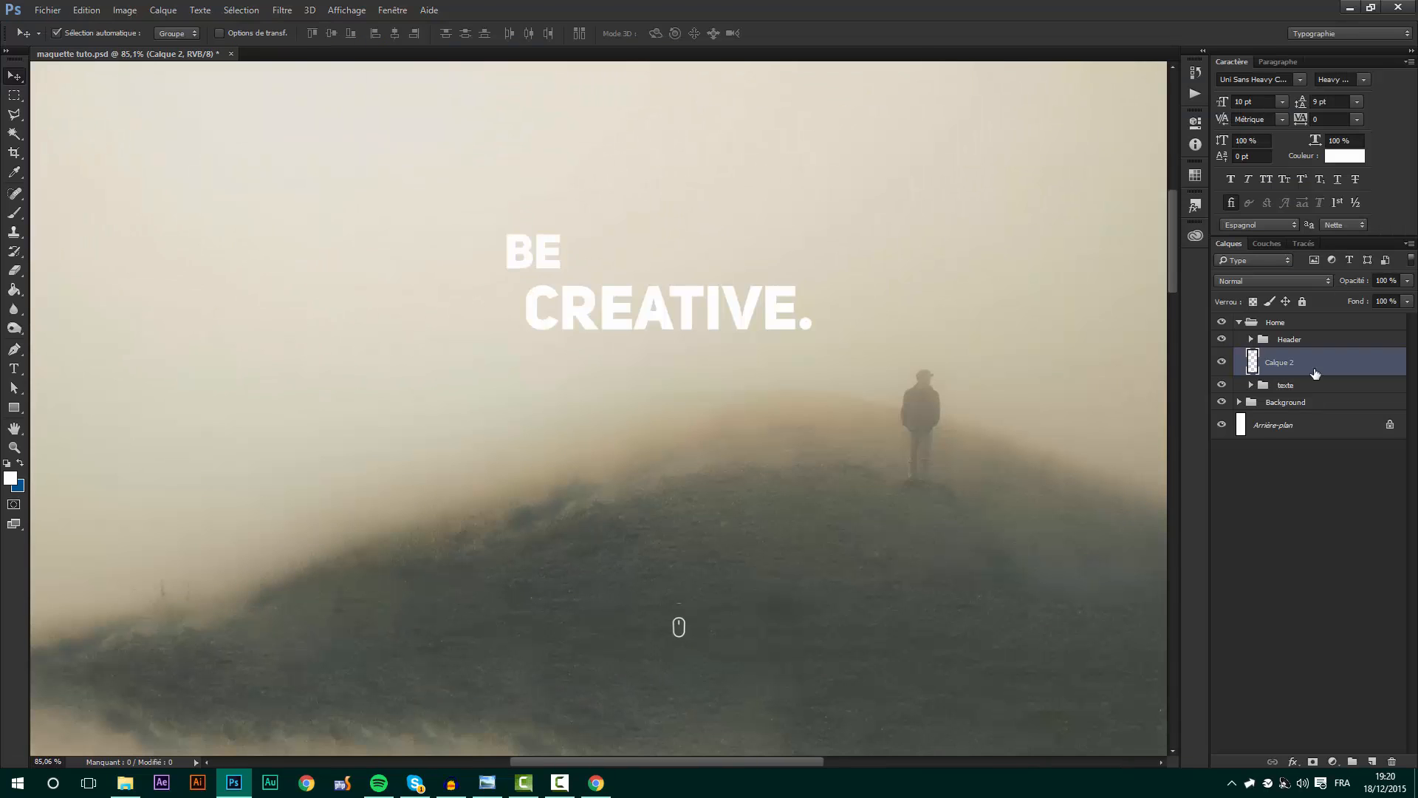
scroll(681, 527, "down", 3)
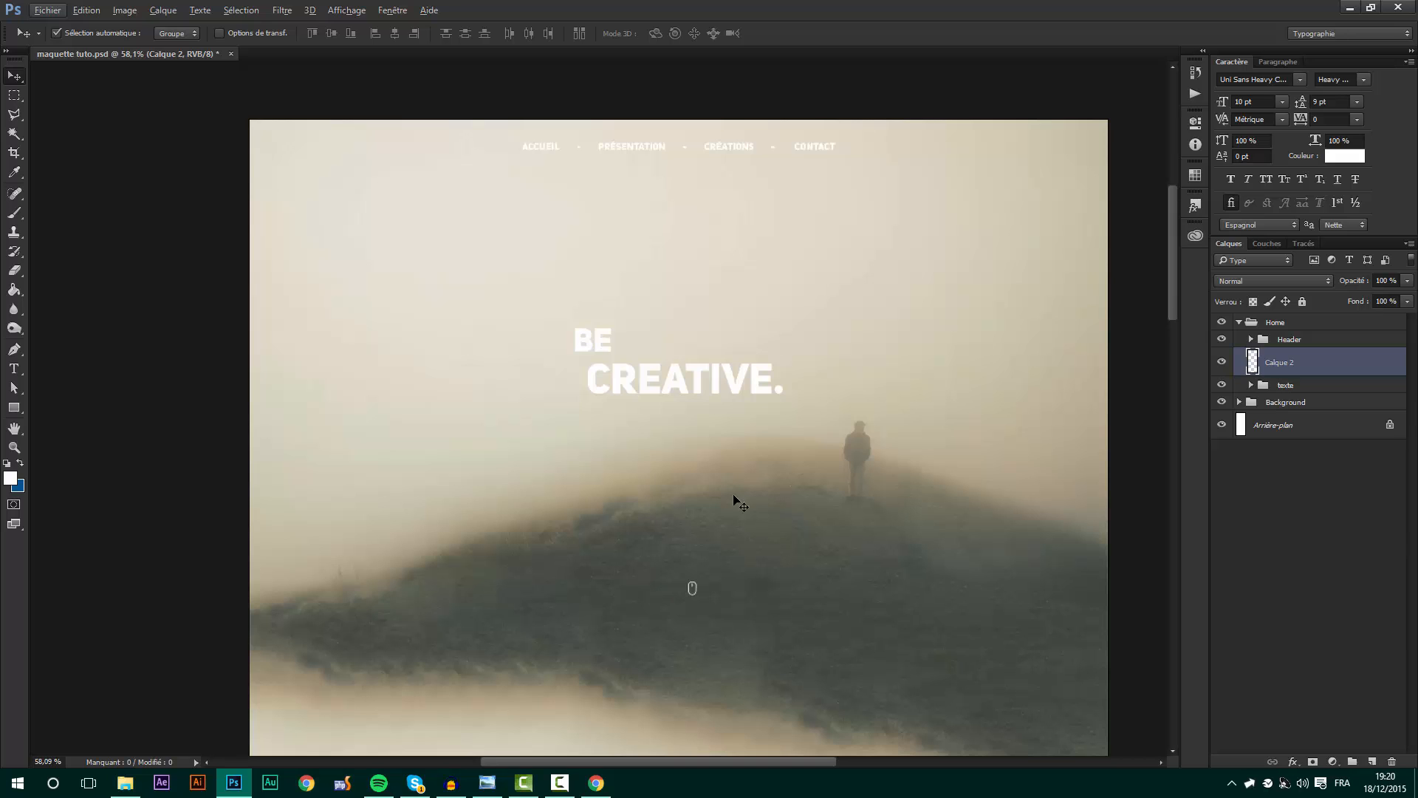
scroll(720, 488, "down", 3)
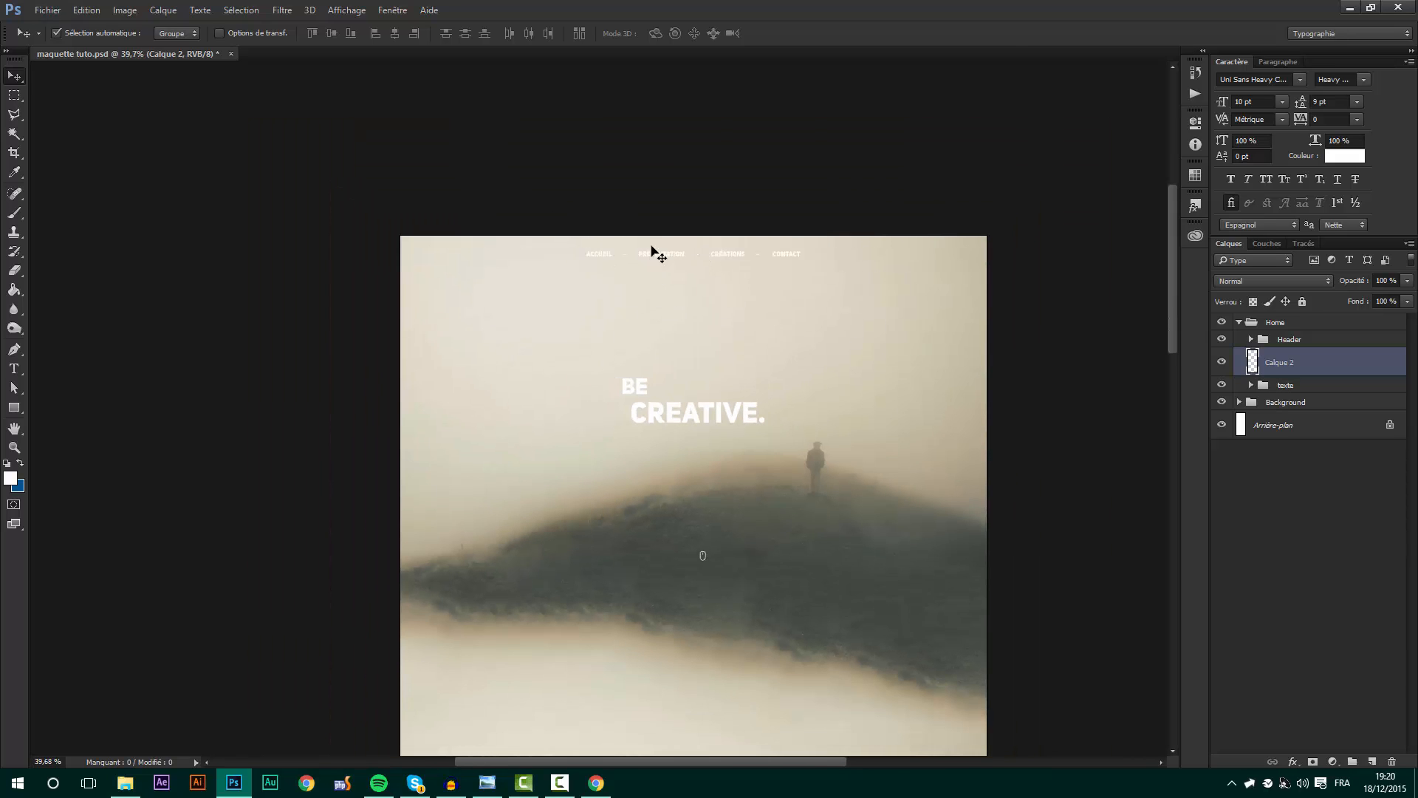
scroll(636, 538, "down", 2)
scroll(773, 396, "up", 2)
scroll(950, 440, "up", 1)
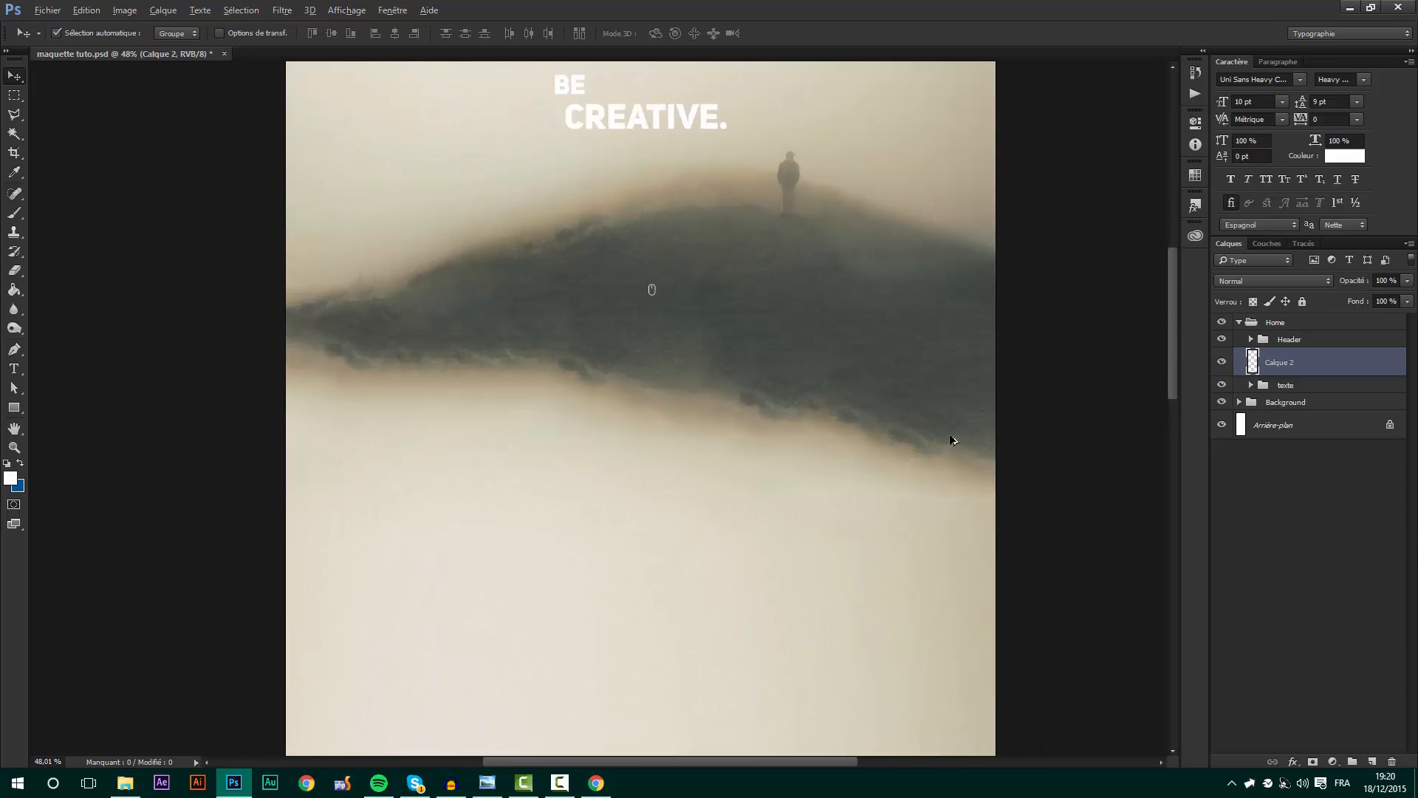
key("alt")
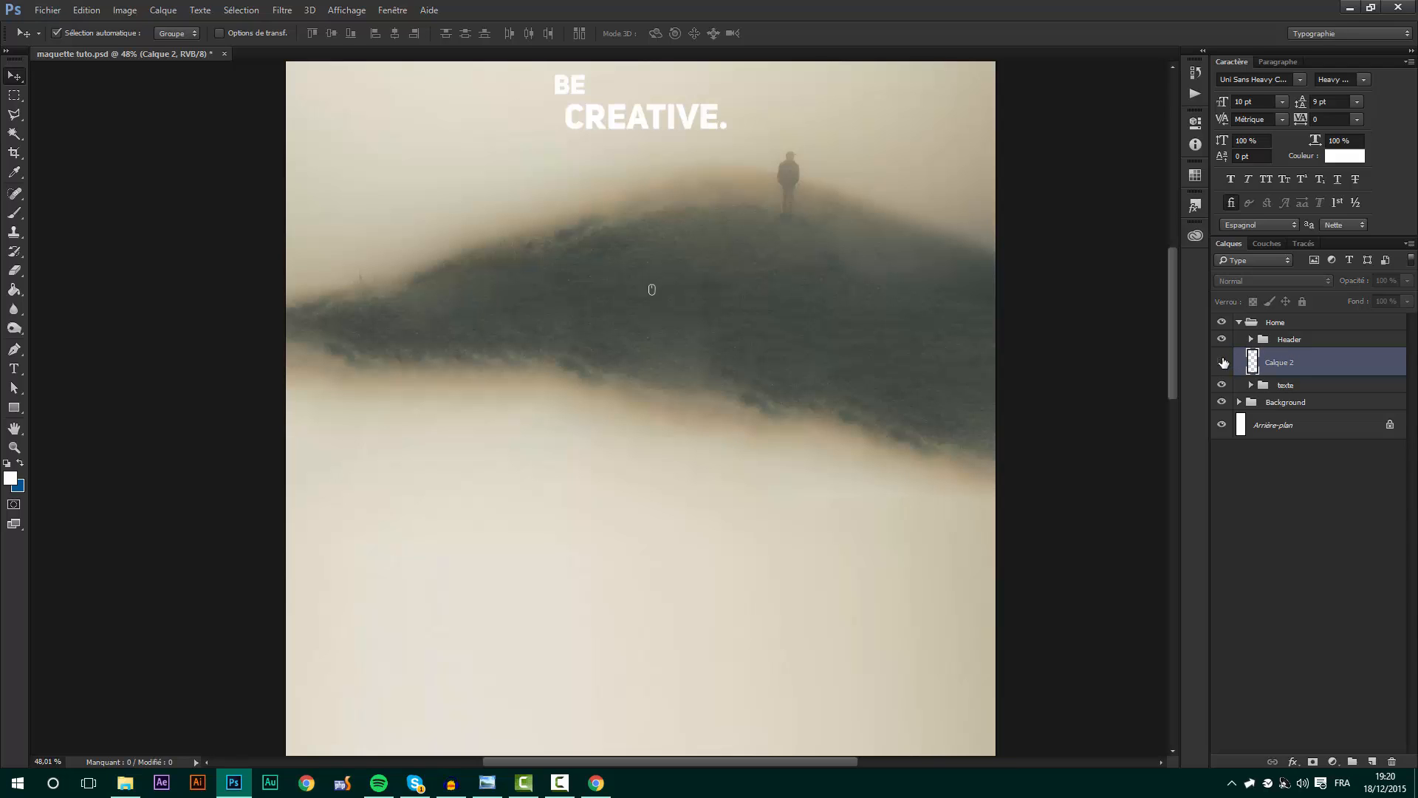
- Rename the mouse icon's layer as souris
double_click(1281, 363)
type("sou")
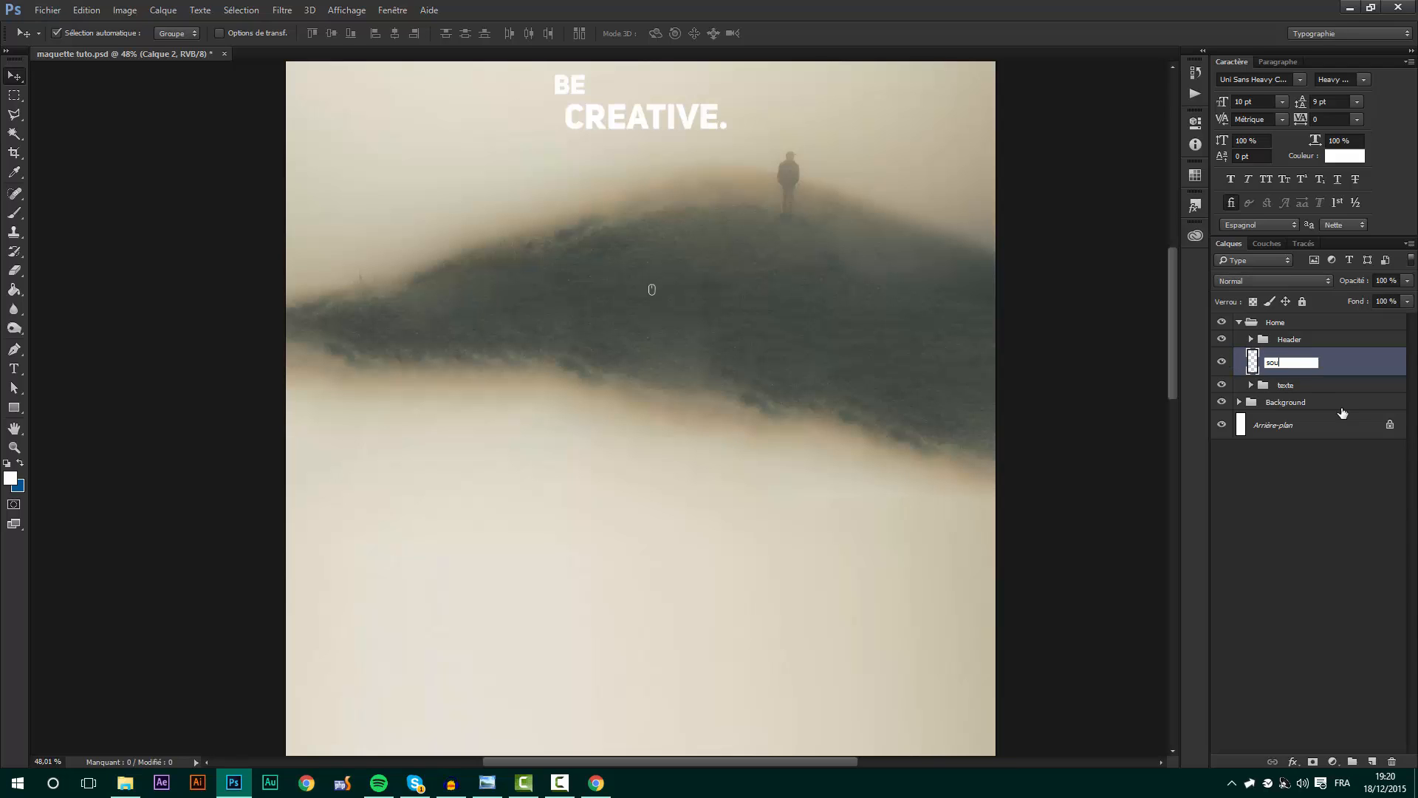
type("ris")
key("Return")
- Place the souris layer below the texte group inside the Home group and save the document
mouse_move(1309, 366)
left_mouse_down()
mouse_move(1292, 395)
mouse_move(1288, 377)
left_mouse_up()
left_click(1236, 323)
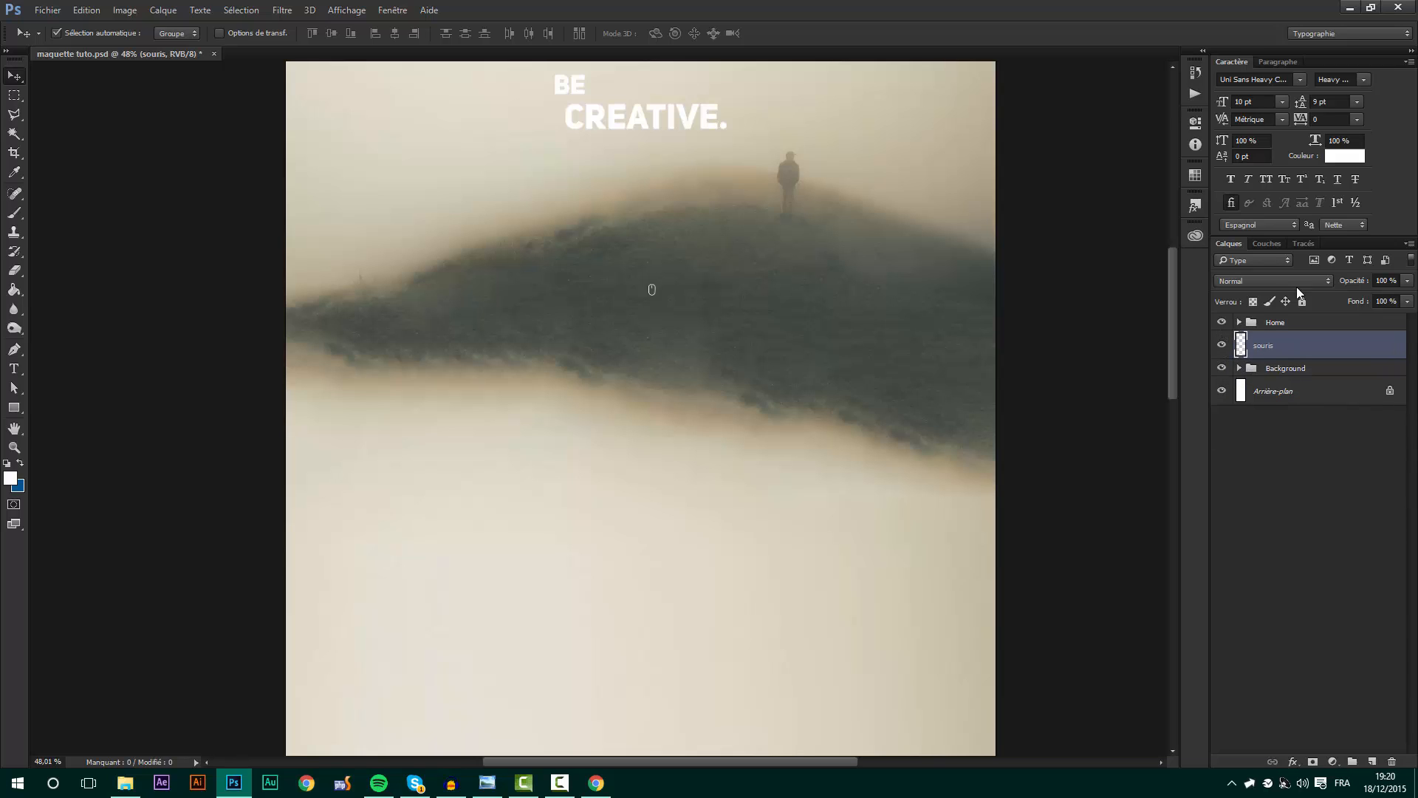
left_click(1240, 323)
left_click_drag(1297, 379, 1294, 362)
left_click(1241, 323)
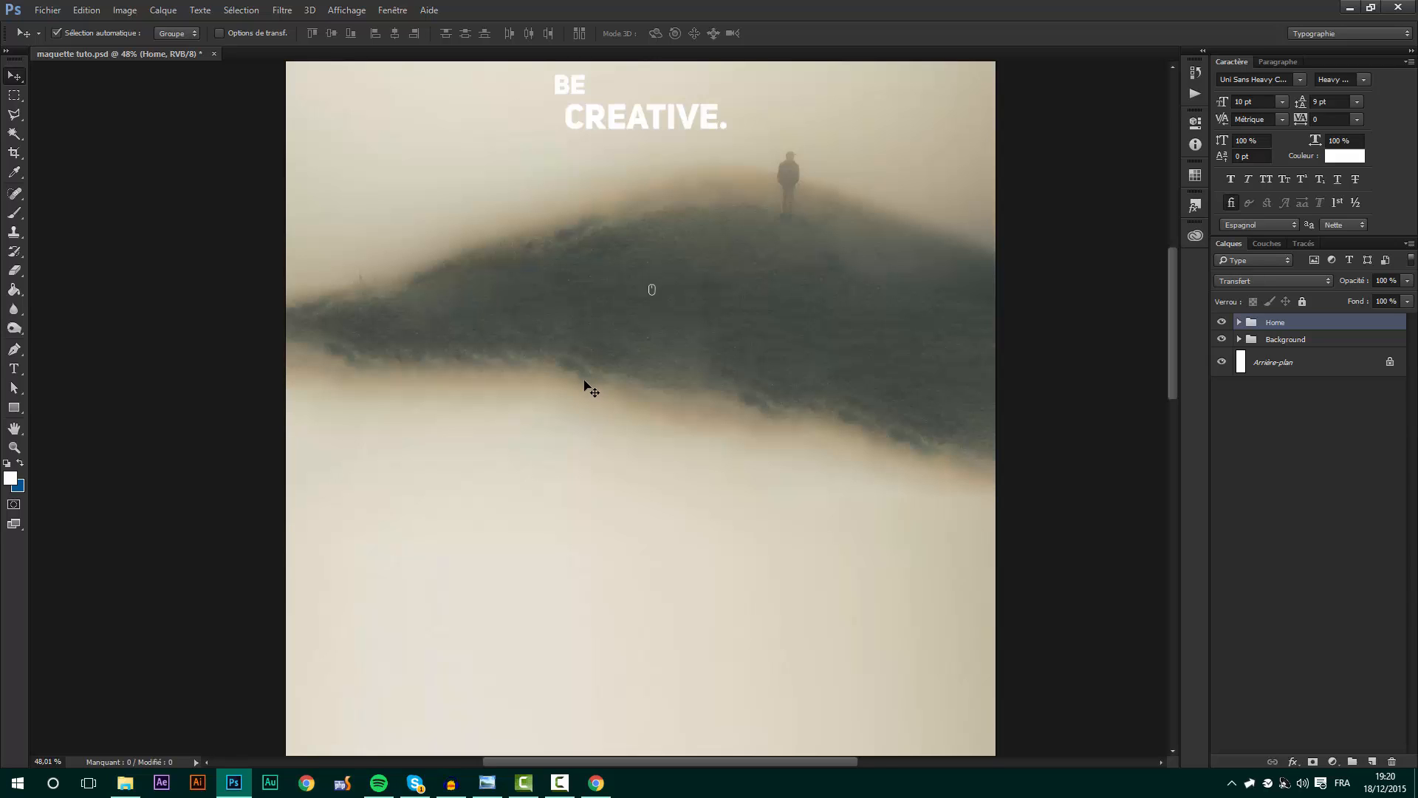
key("ctrl+s")
- Create a new layer group between Home and Background and name it Presentation
left_click(1352, 761)
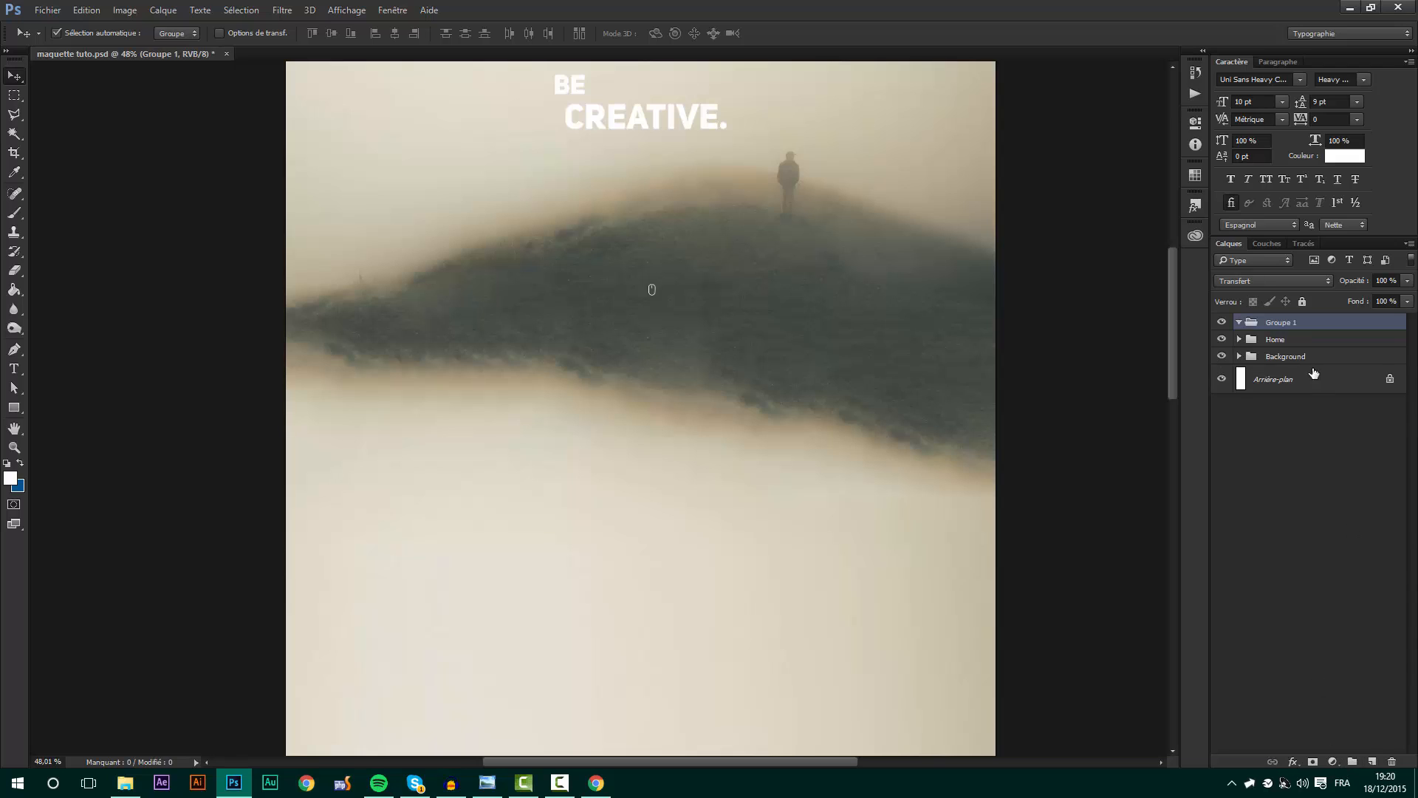
left_click_drag(1294, 339, 1294, 347)
double_click(1288, 342)
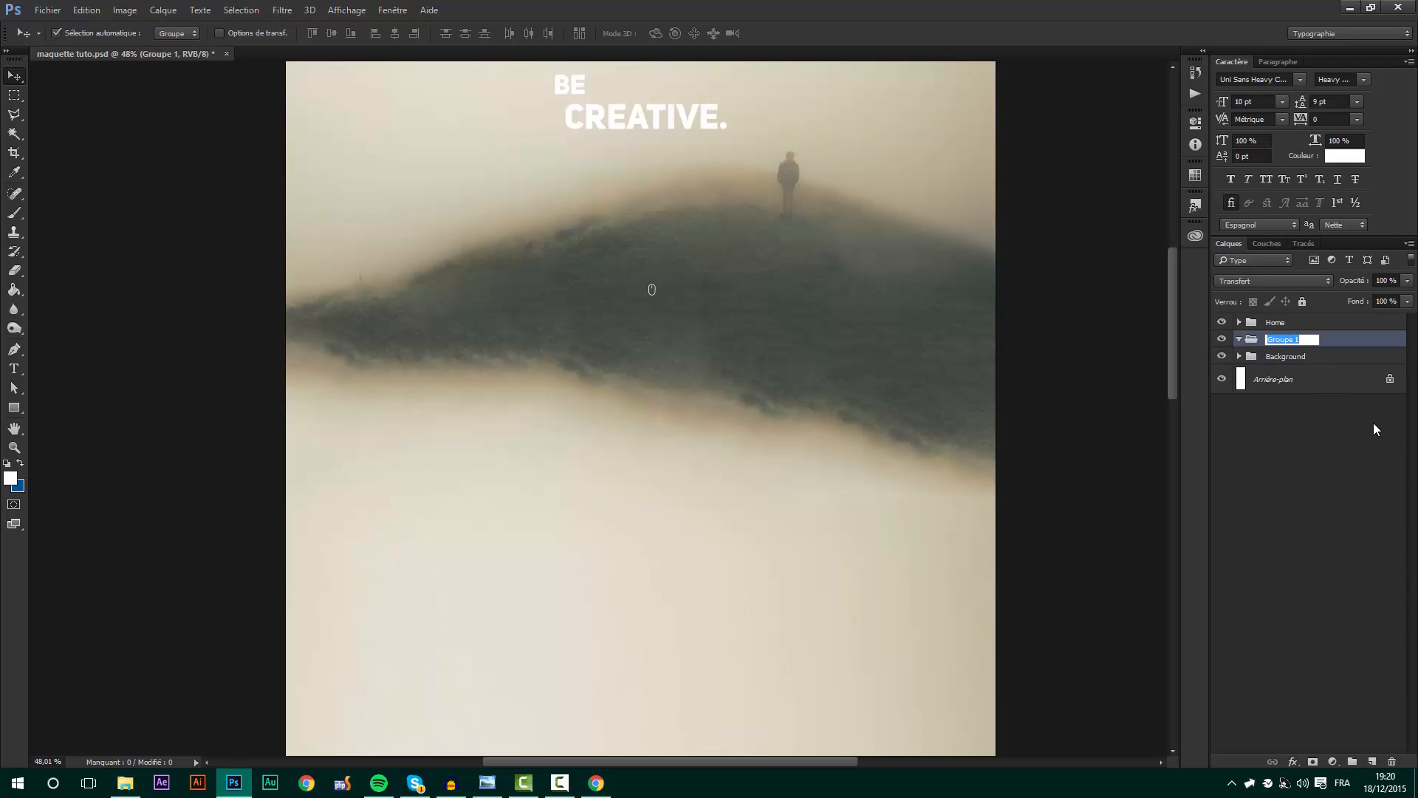
type("Presentation")
key("Return")
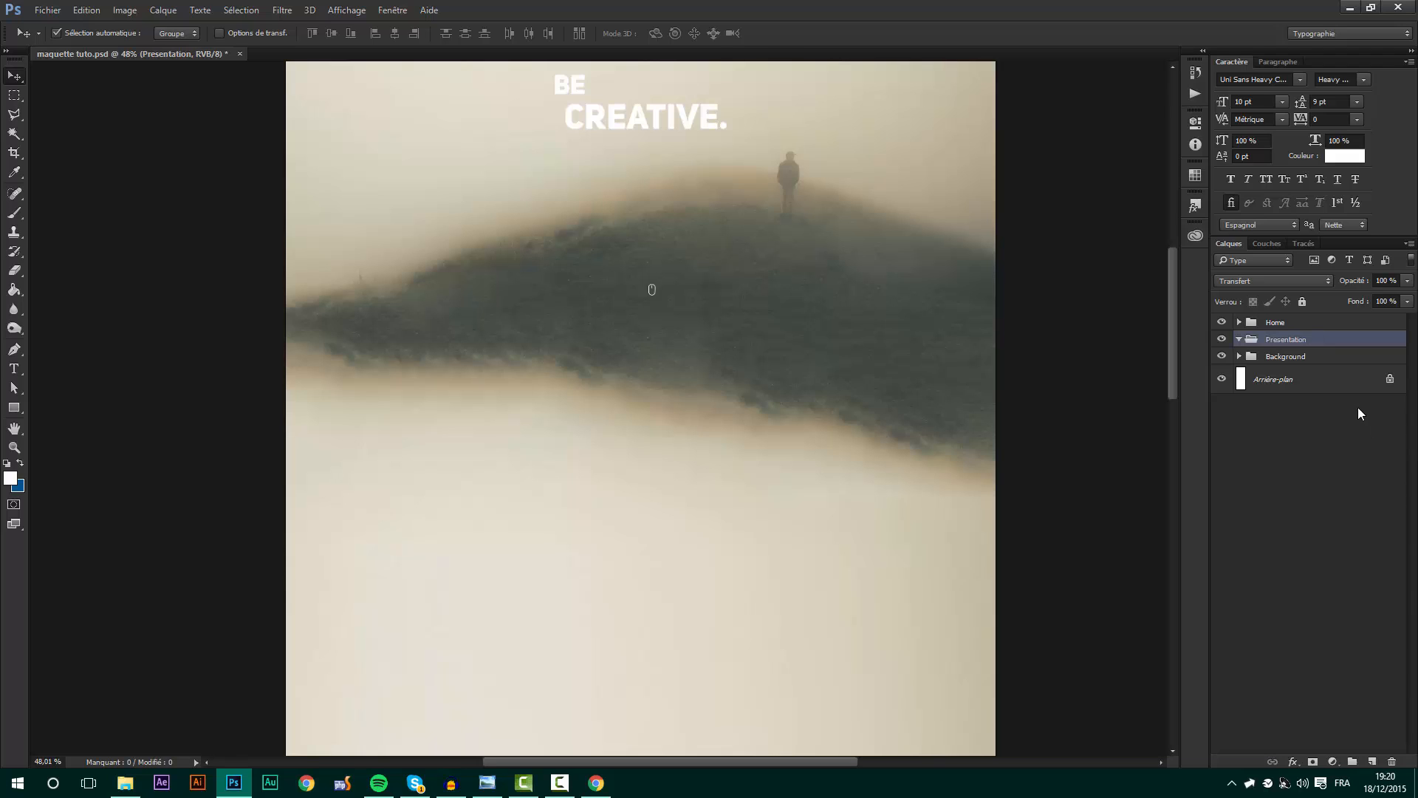
- Draw a white vertical rectangle about 38 px by 957 px below the hill and round its corners to 19 px
left_click(11, 407)
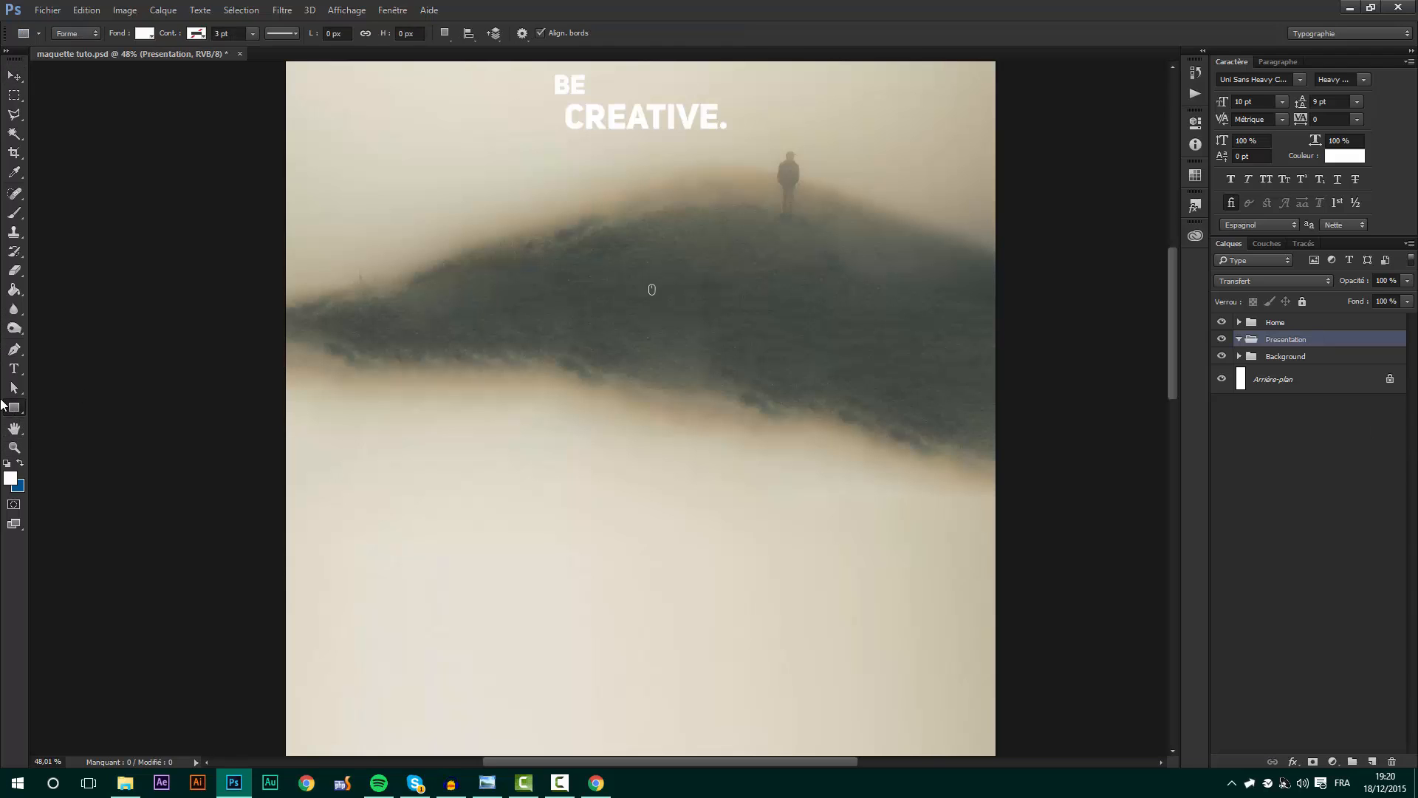
mouse_move(624, 379)
left_mouse_down()
mouse_move(649, 590)
mouse_move(638, 718)
left_mouse_up()
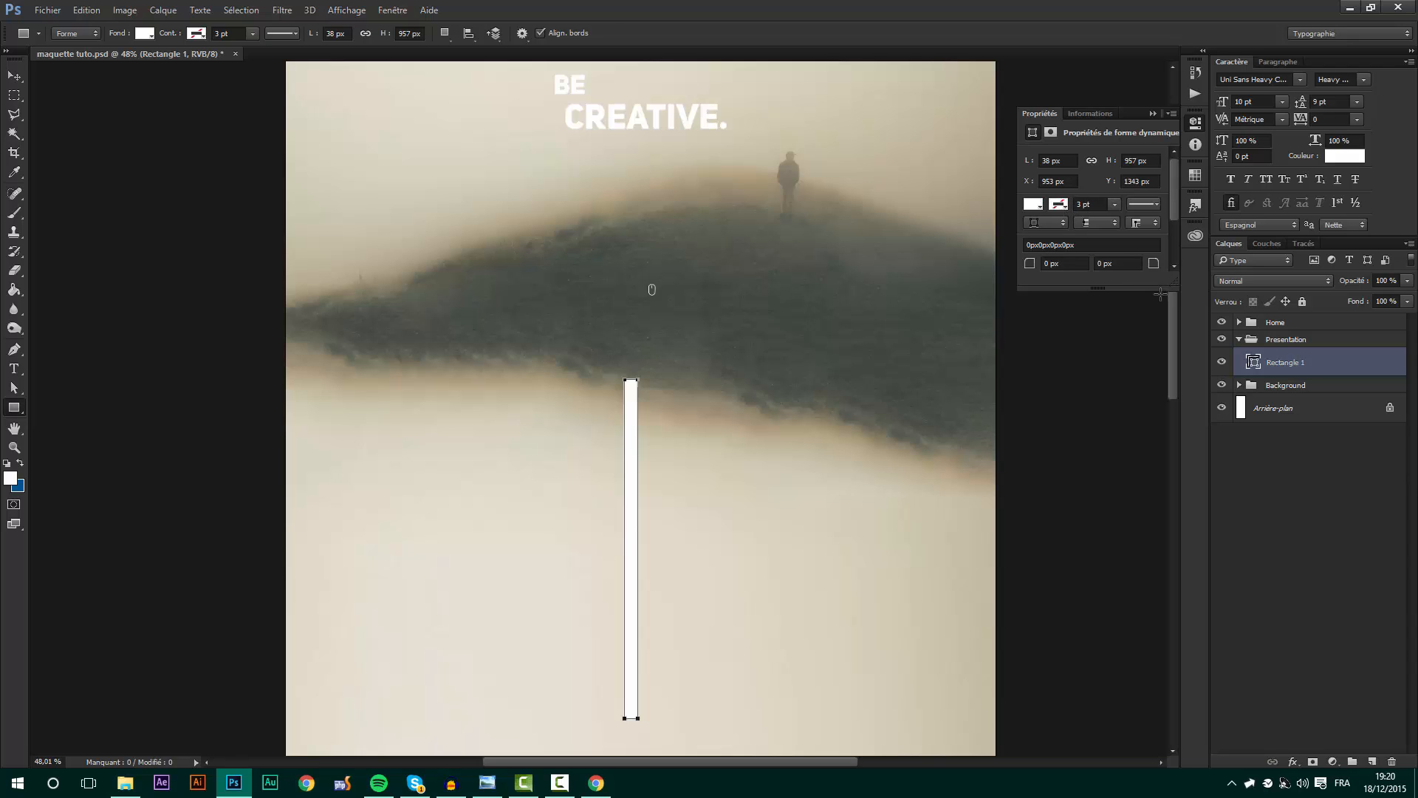
left_click_drag(1156, 298, 1130, 362)
mouse_move(1030, 267)
left_mouse_down()
mouse_move(1288, 300)
mouse_move(1043, 267)
left_mouse_up()
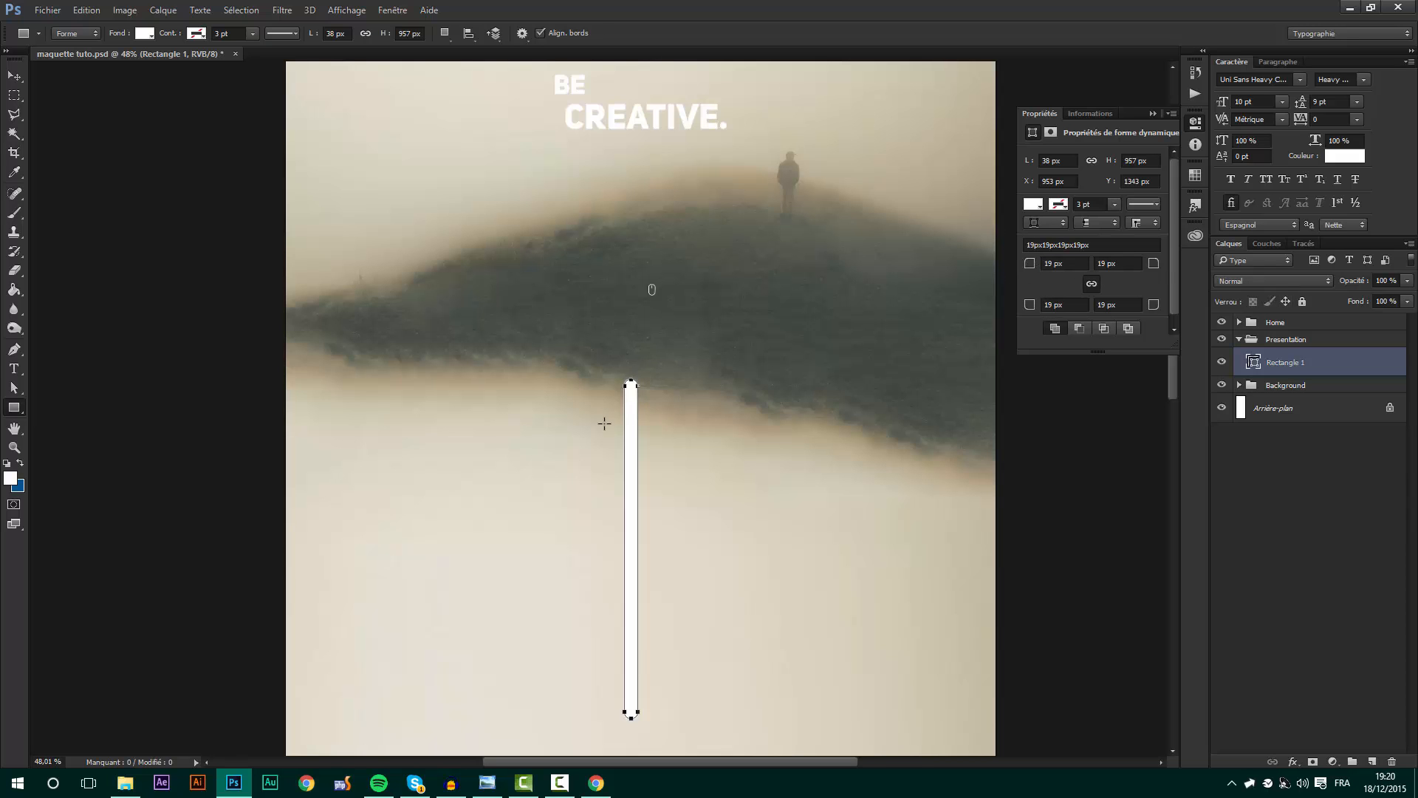
- Narrow the white bar to 13.16% of its width and place it at X 1014 px, Y 1343 px below the mouse icon
scroll(605, 423, "up", 5)
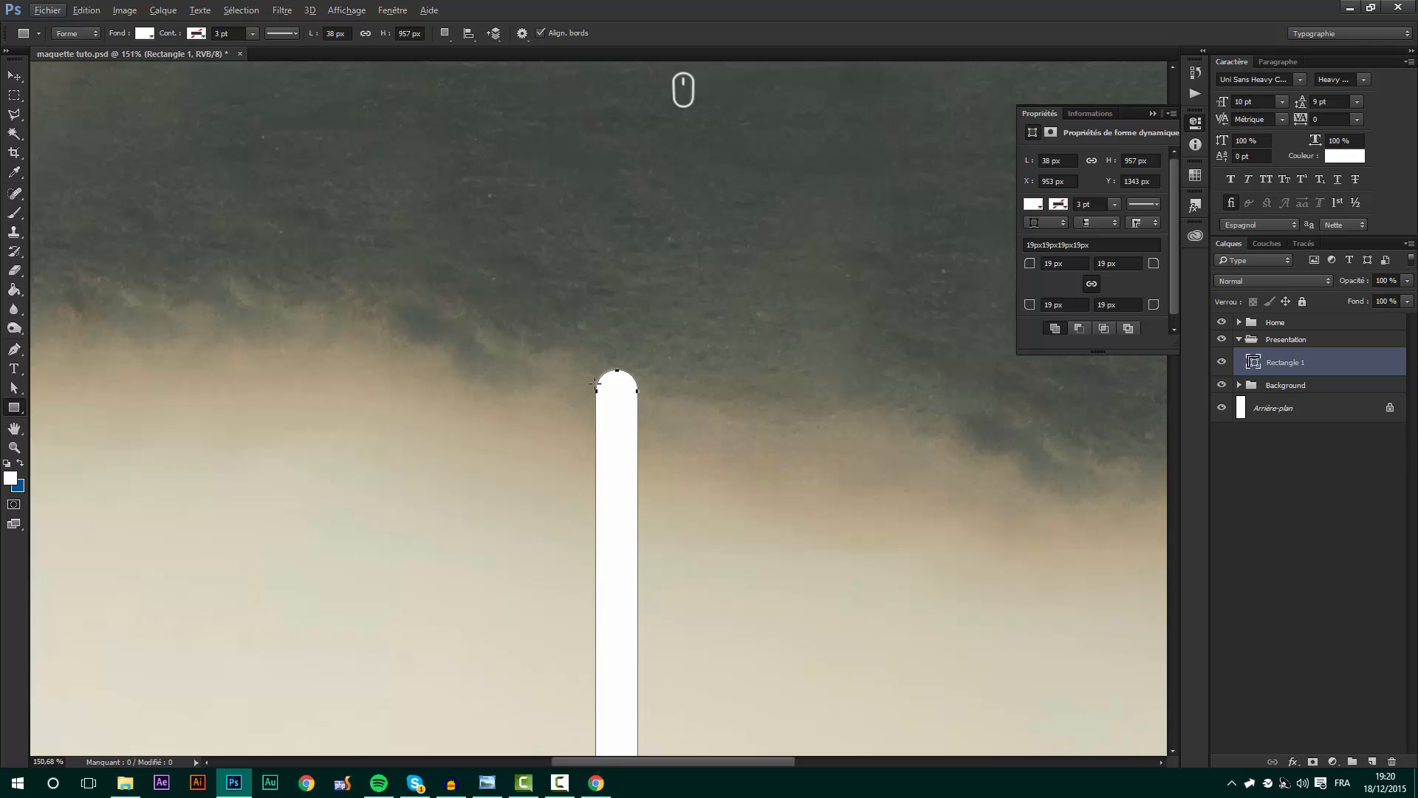
left_click(13, 77)
scroll(680, 402, "up", 1)
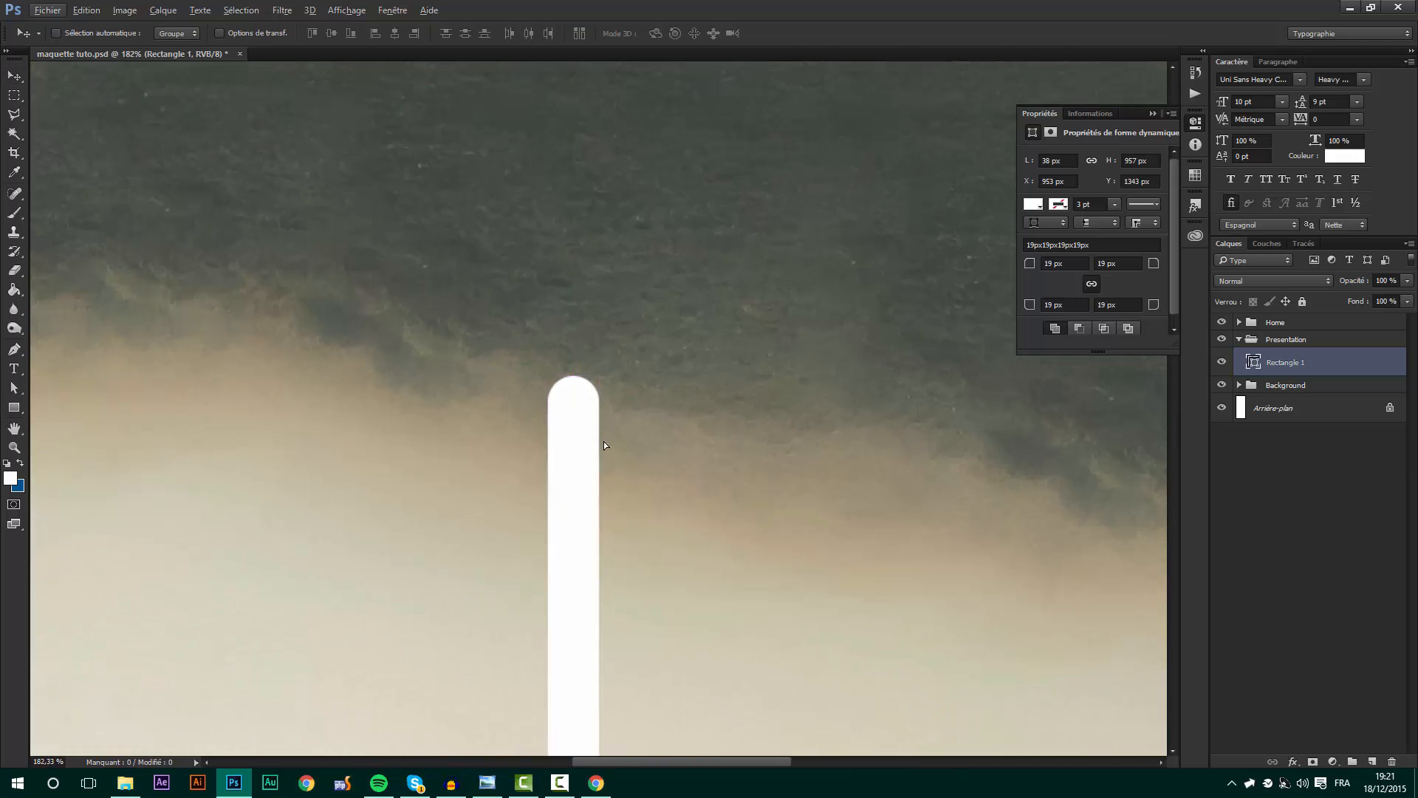
key("ctrl+t")
left_click_drag(599, 448, 679, 460)
scroll(676, 450, "down", 2)
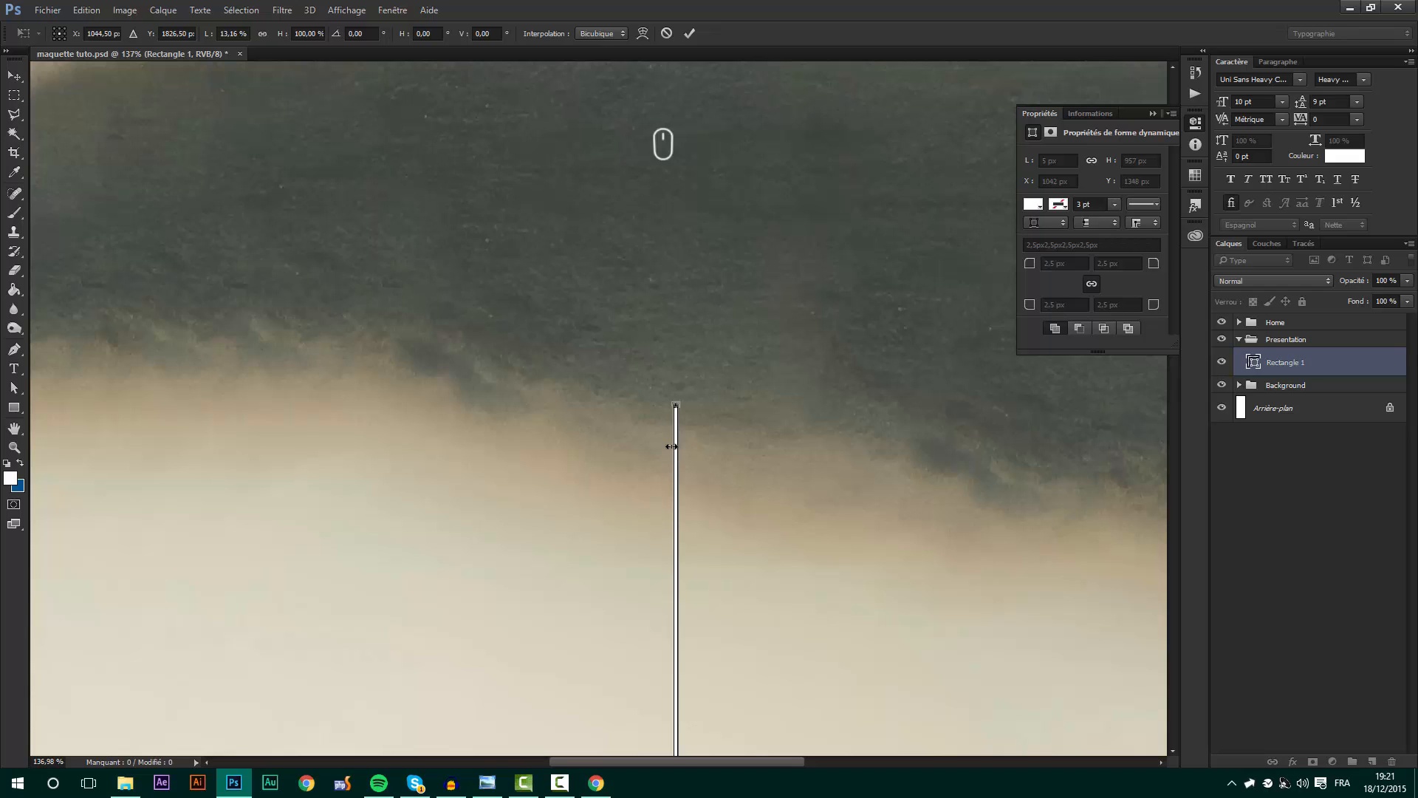
left_click_drag(677, 461, 650, 460)
key("ctrl+0")
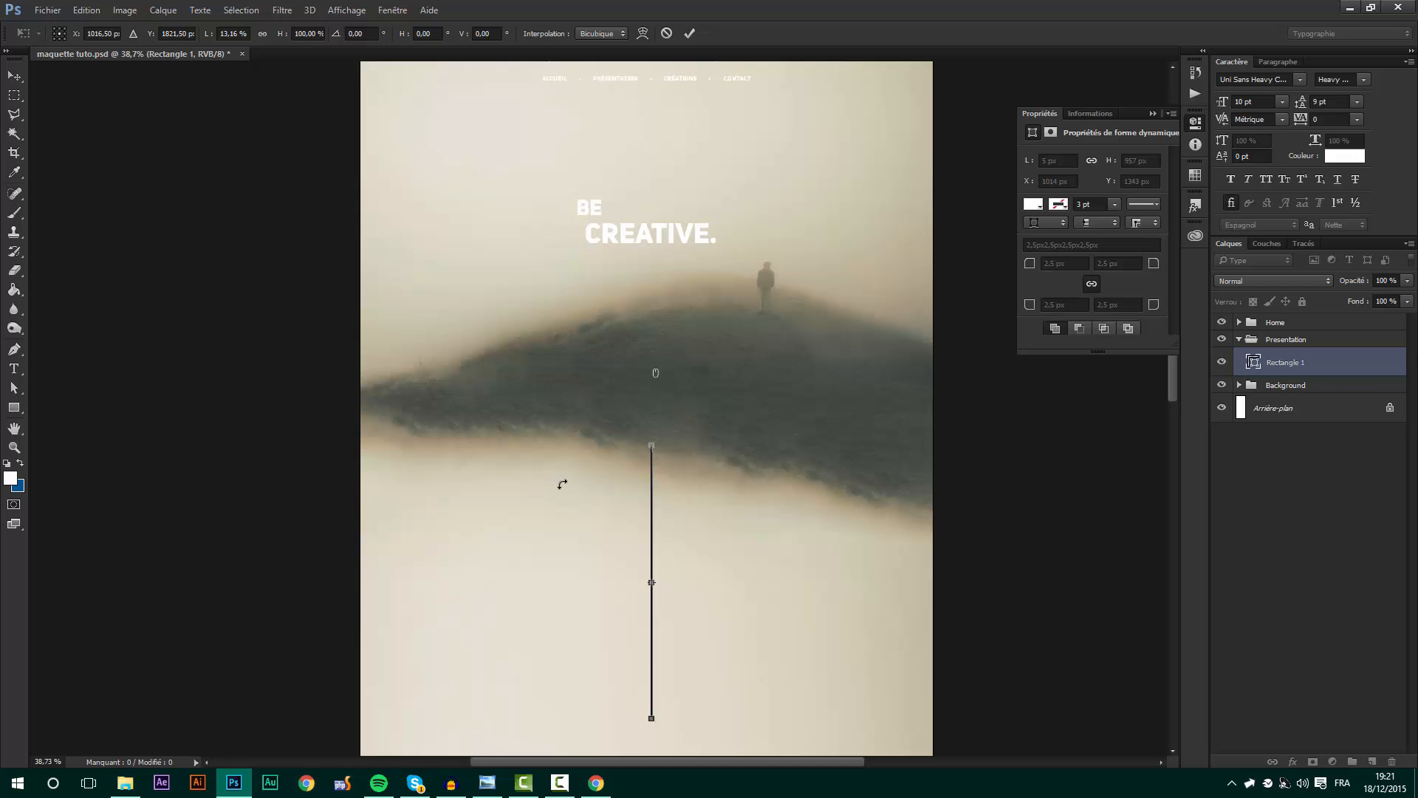
key("Return")
- Narrow the vertical white line further to 80% of its width, making it 4 px wide
scroll(668, 480, "up", 5)
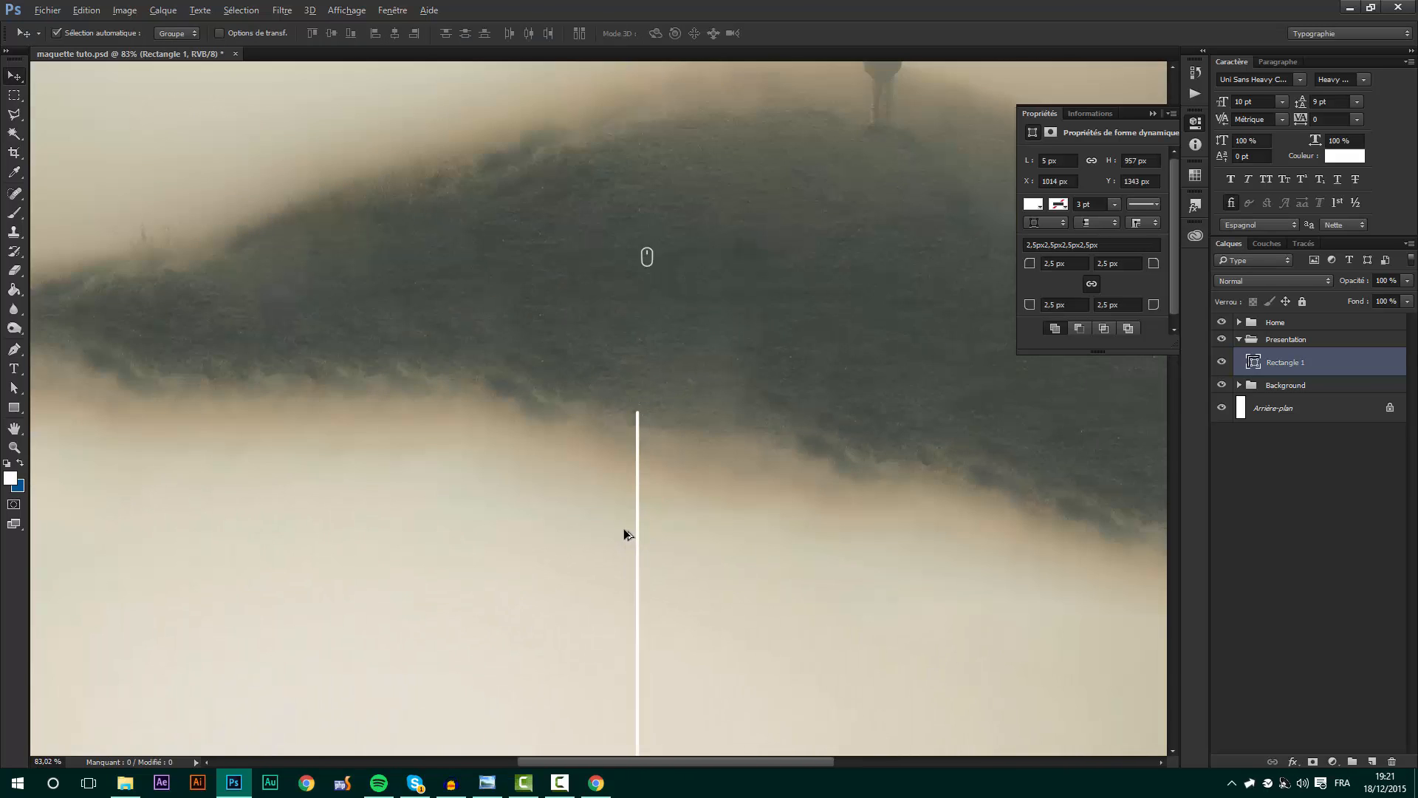
scroll(664, 356, "up", 5)
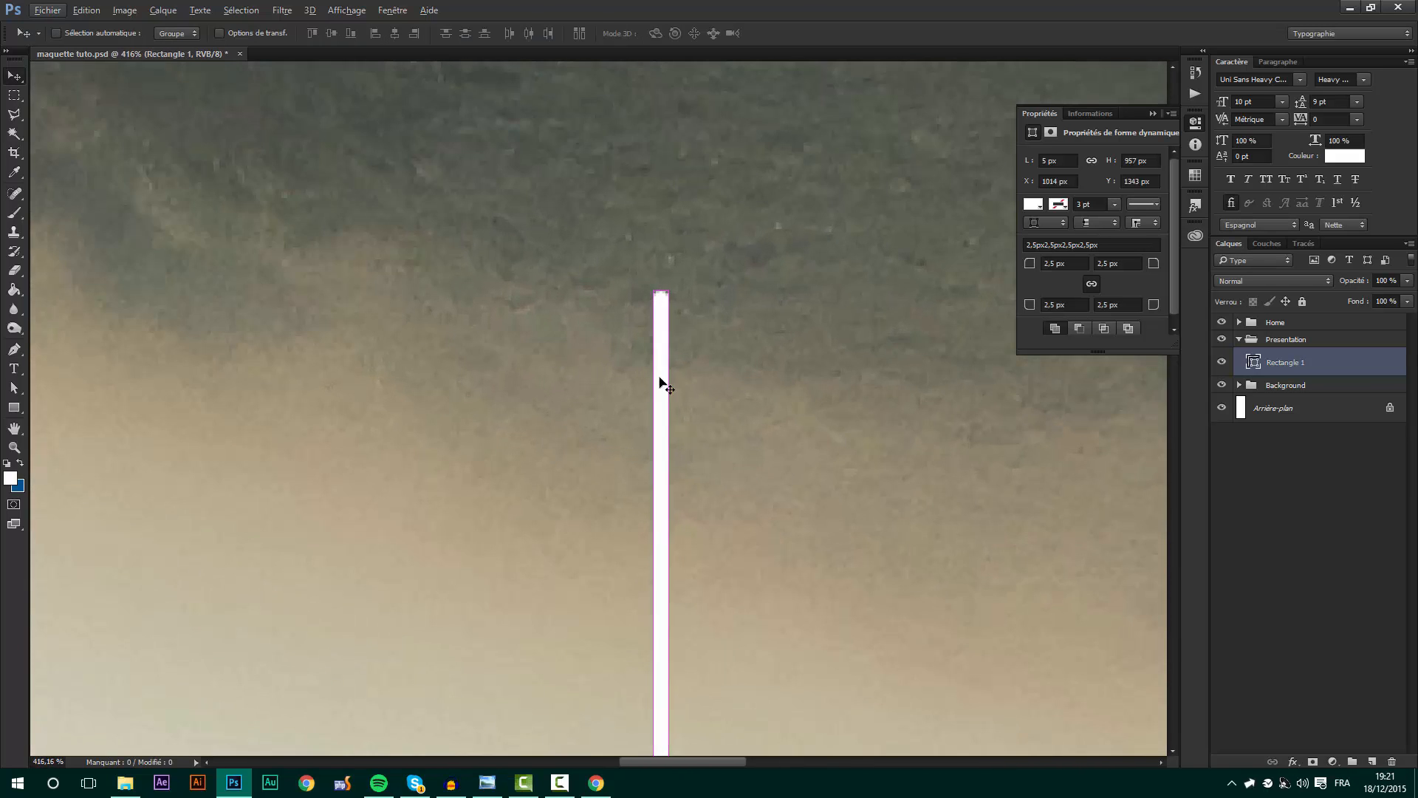
scroll(647, 304, "up", 4)
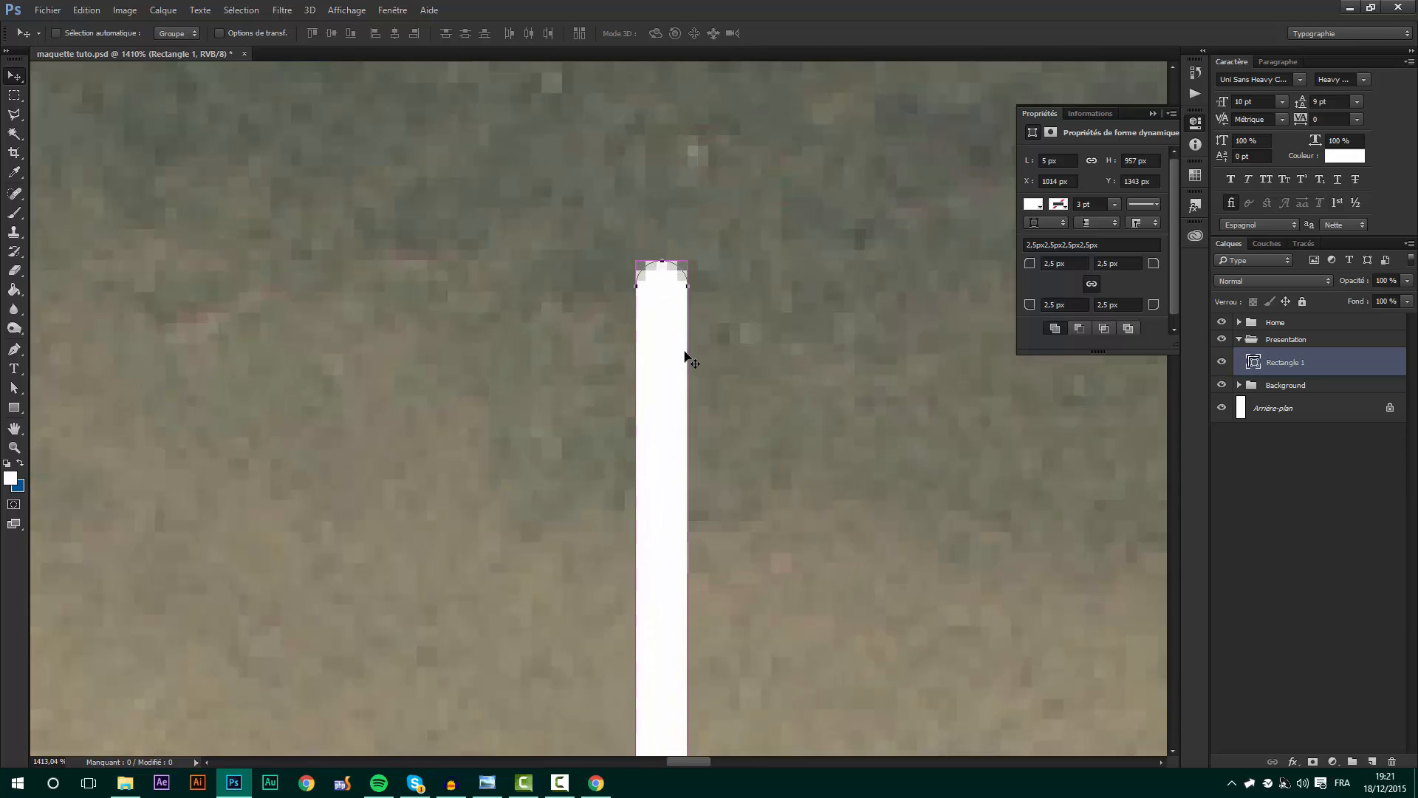
key("ctrl+t")
left_click_drag(689, 352, 680, 353)
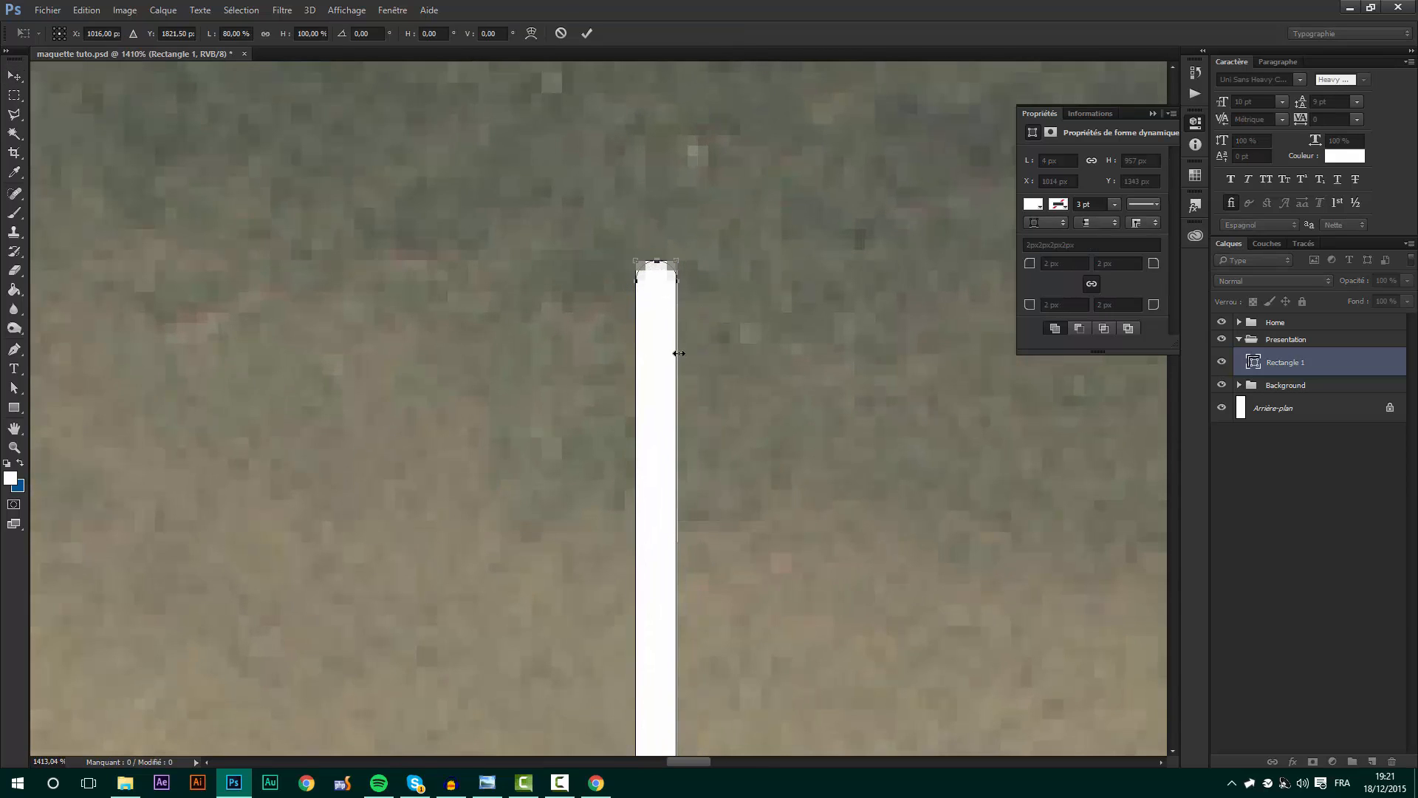
key("Return")
- Try to adjust the corner radius of the vertical white line
left_click(769, 374)
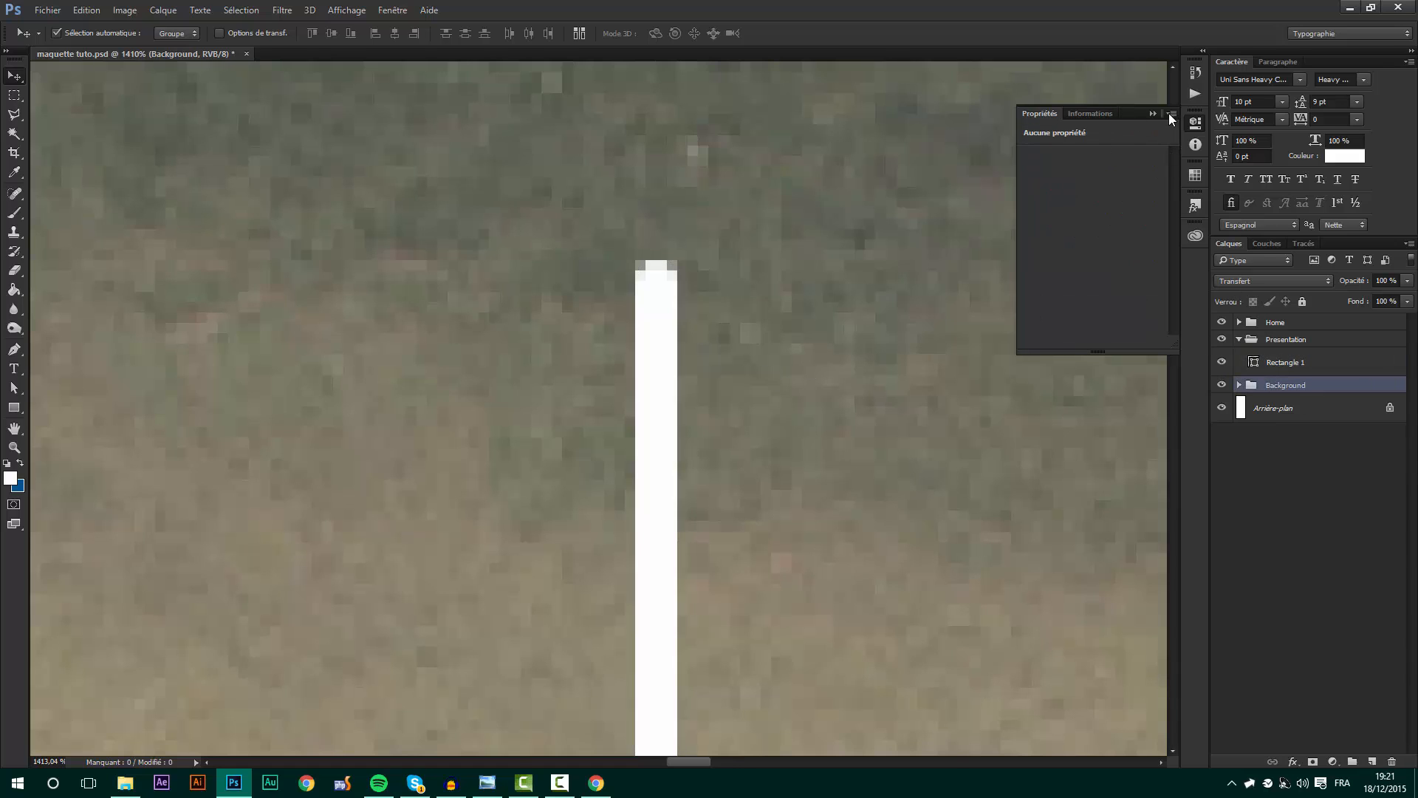
left_click(1198, 125)
left_click(1238, 363)
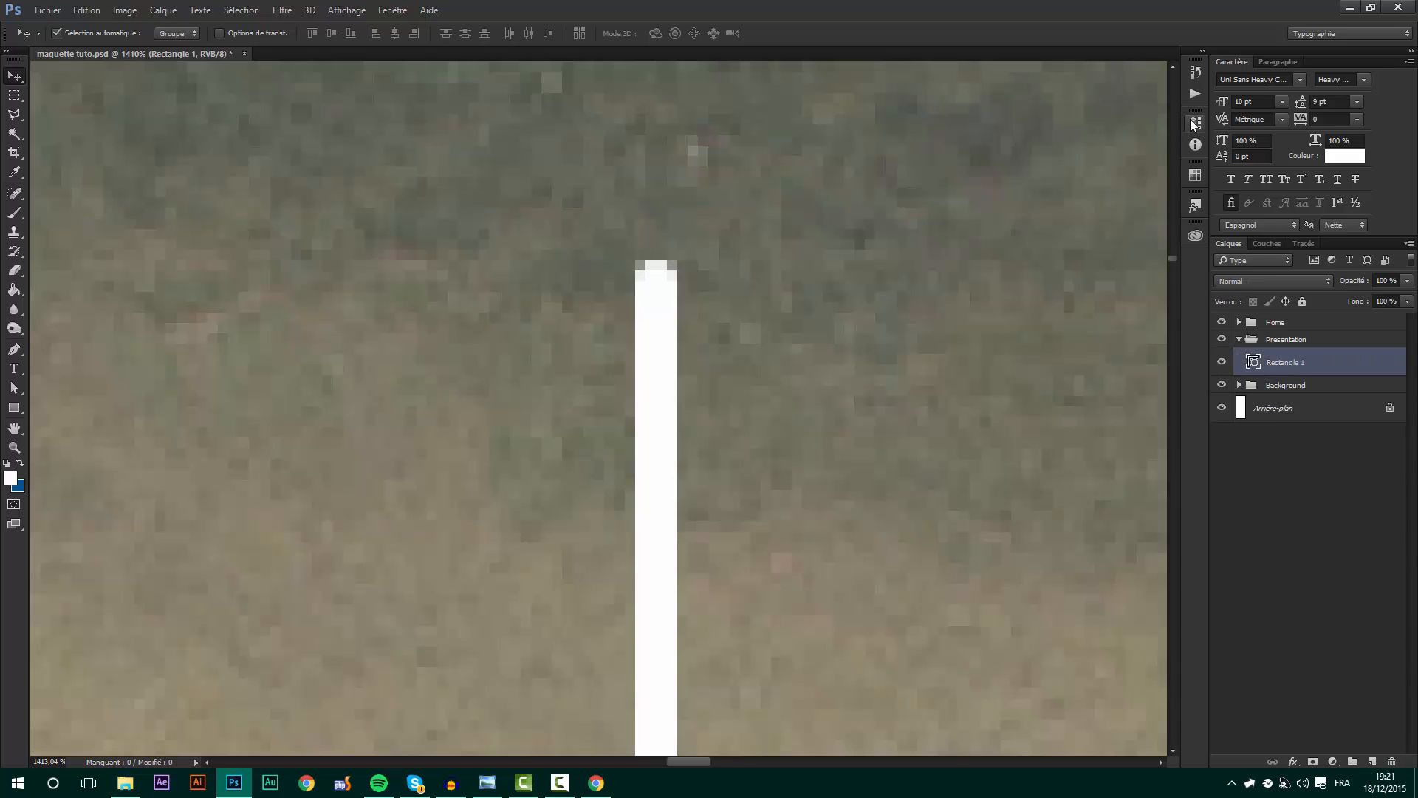
left_click(1195, 123)
left_click_drag(1031, 266, 1094, 271)
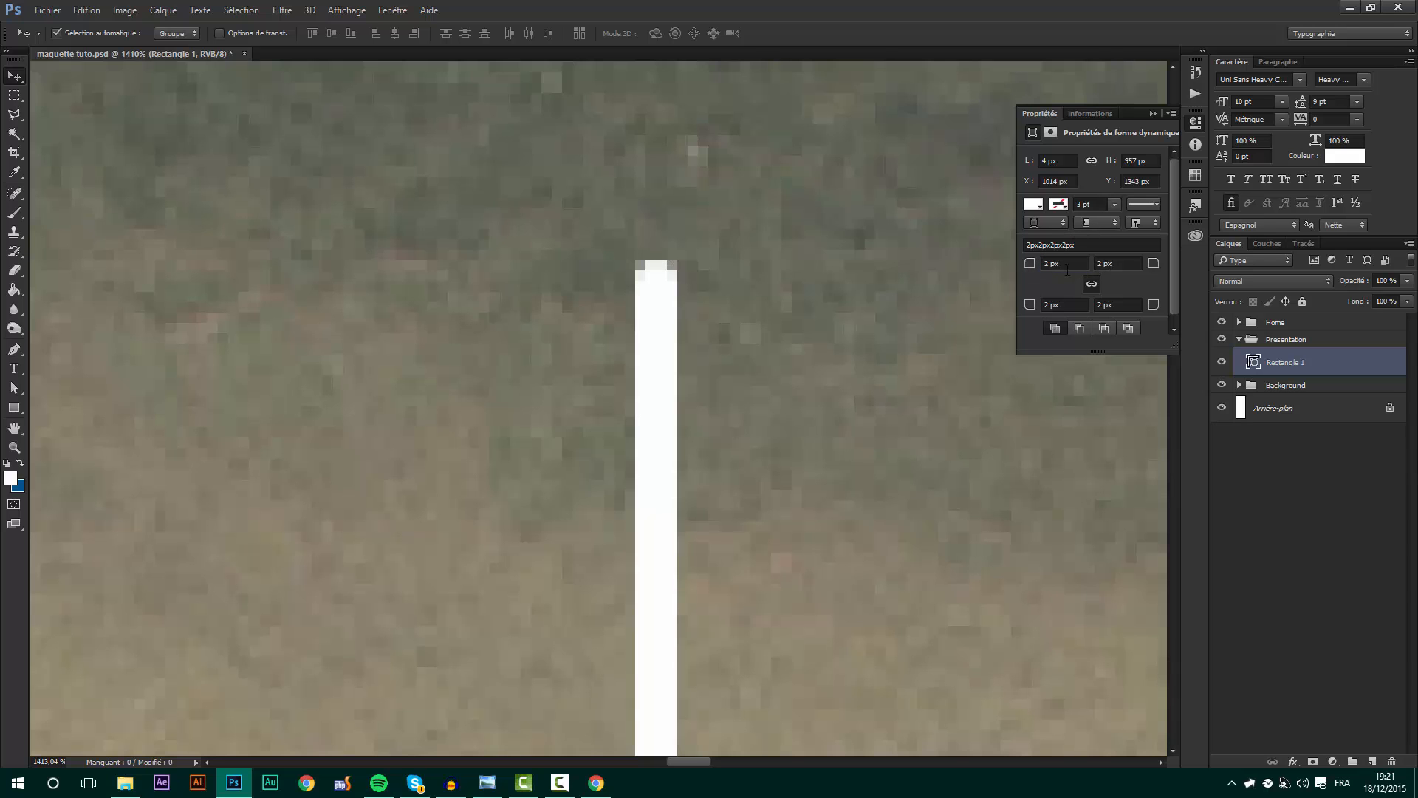
- Shift the souris mouse icon horizontally so it is centred above the vertical white line
scroll(680, 274, "down", 10)
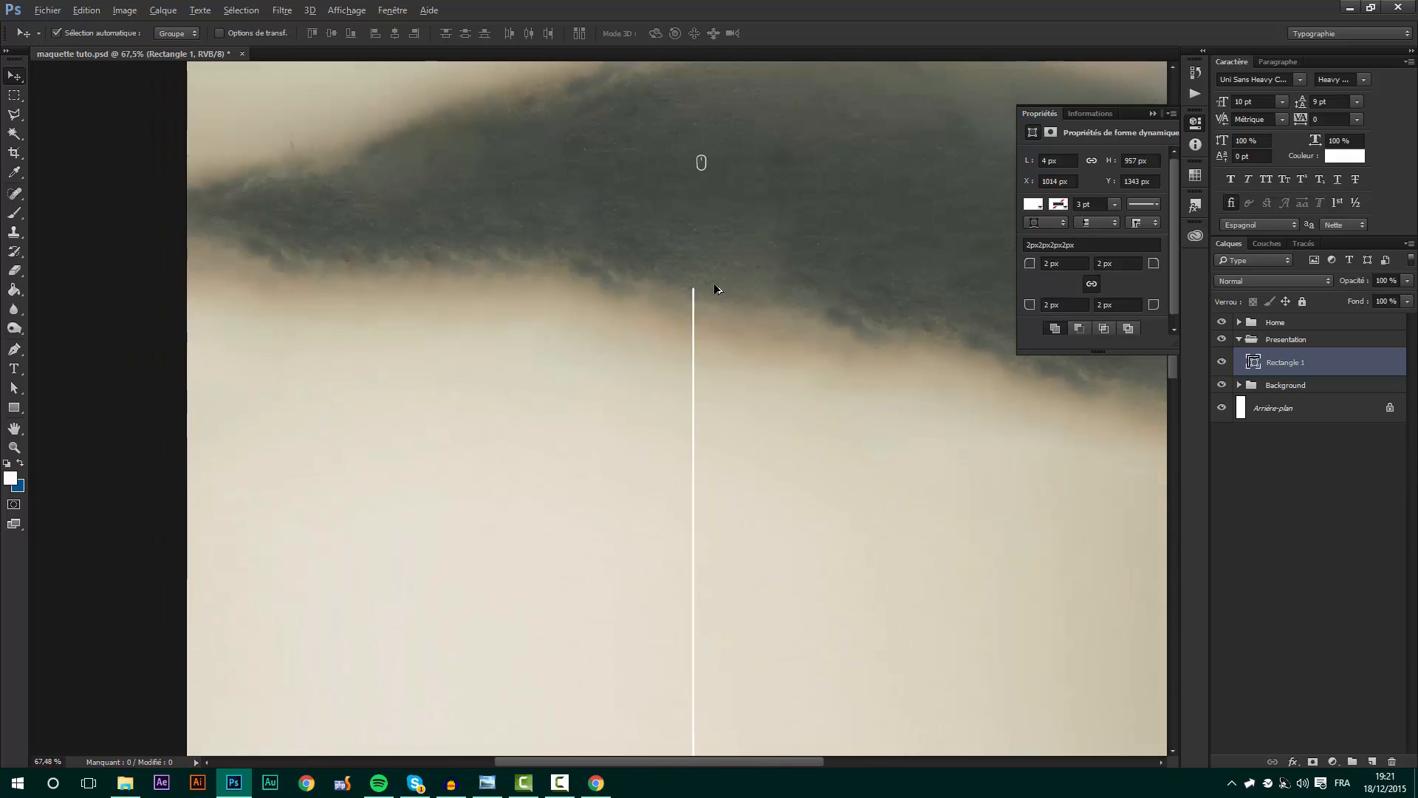
scroll(717, 304, "up", 3)
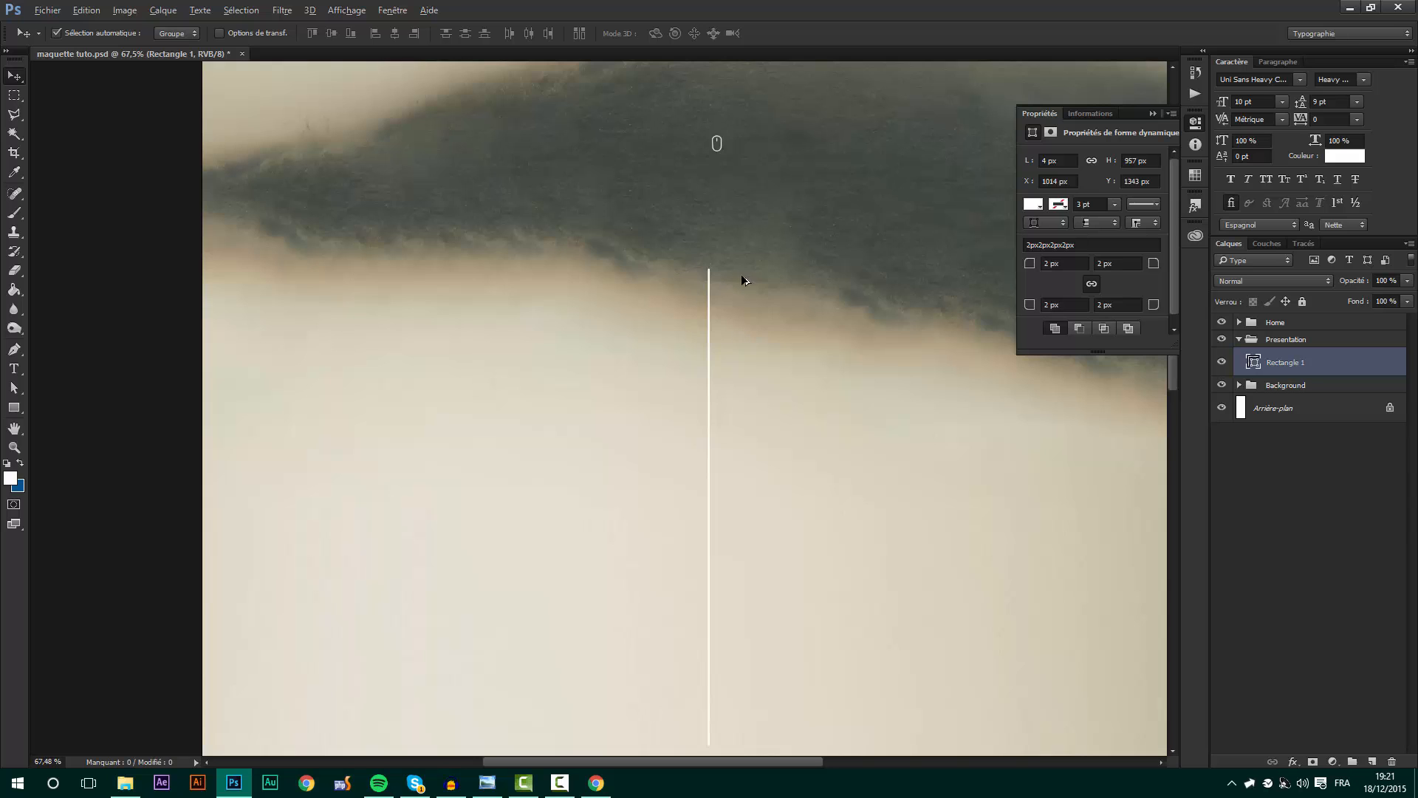
scroll(741, 280, "down", 3)
scroll(743, 132, "up", 4)
scroll(721, 266, "down", 1)
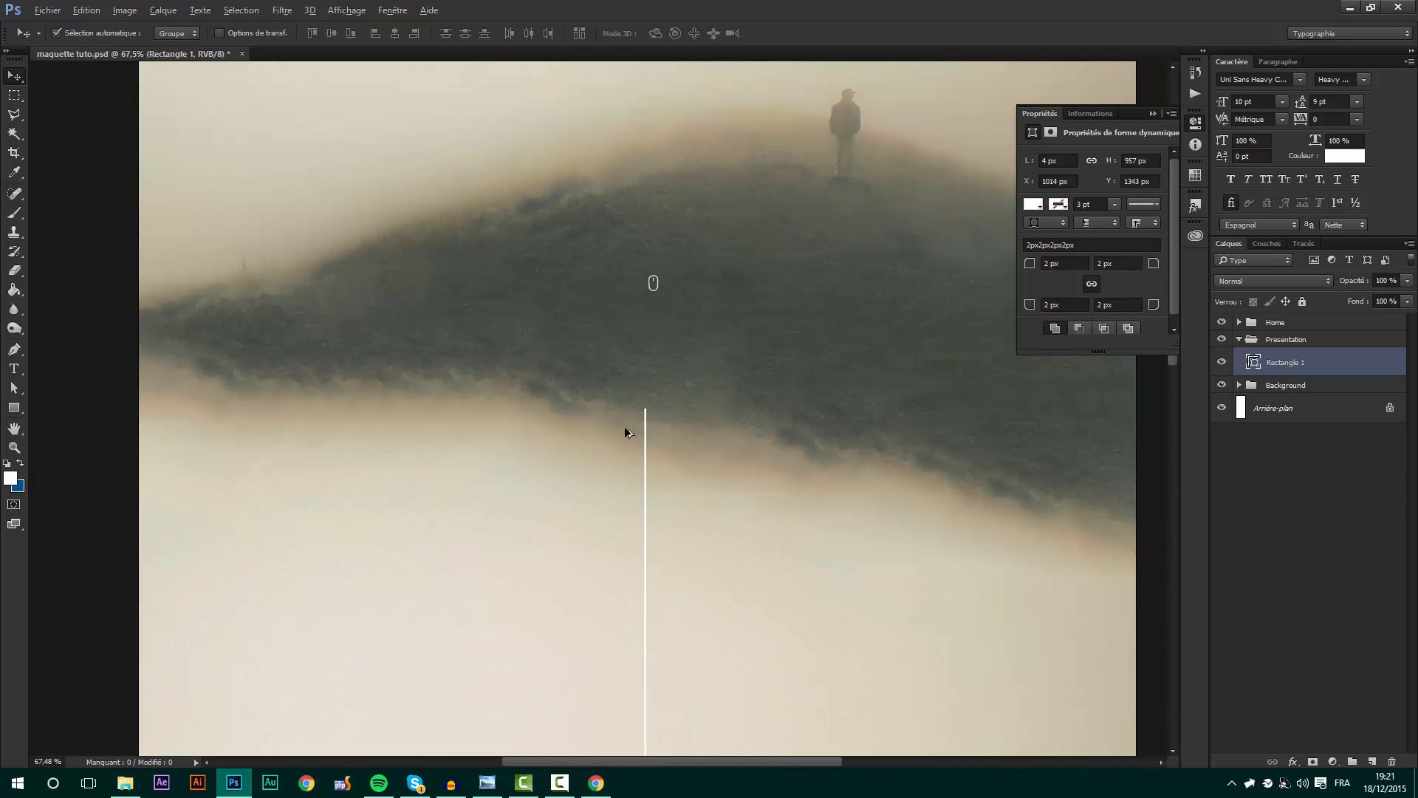
key("alt")
left_click(1239, 322)
left_click(1285, 382)
scroll(702, 269, "up", 2)
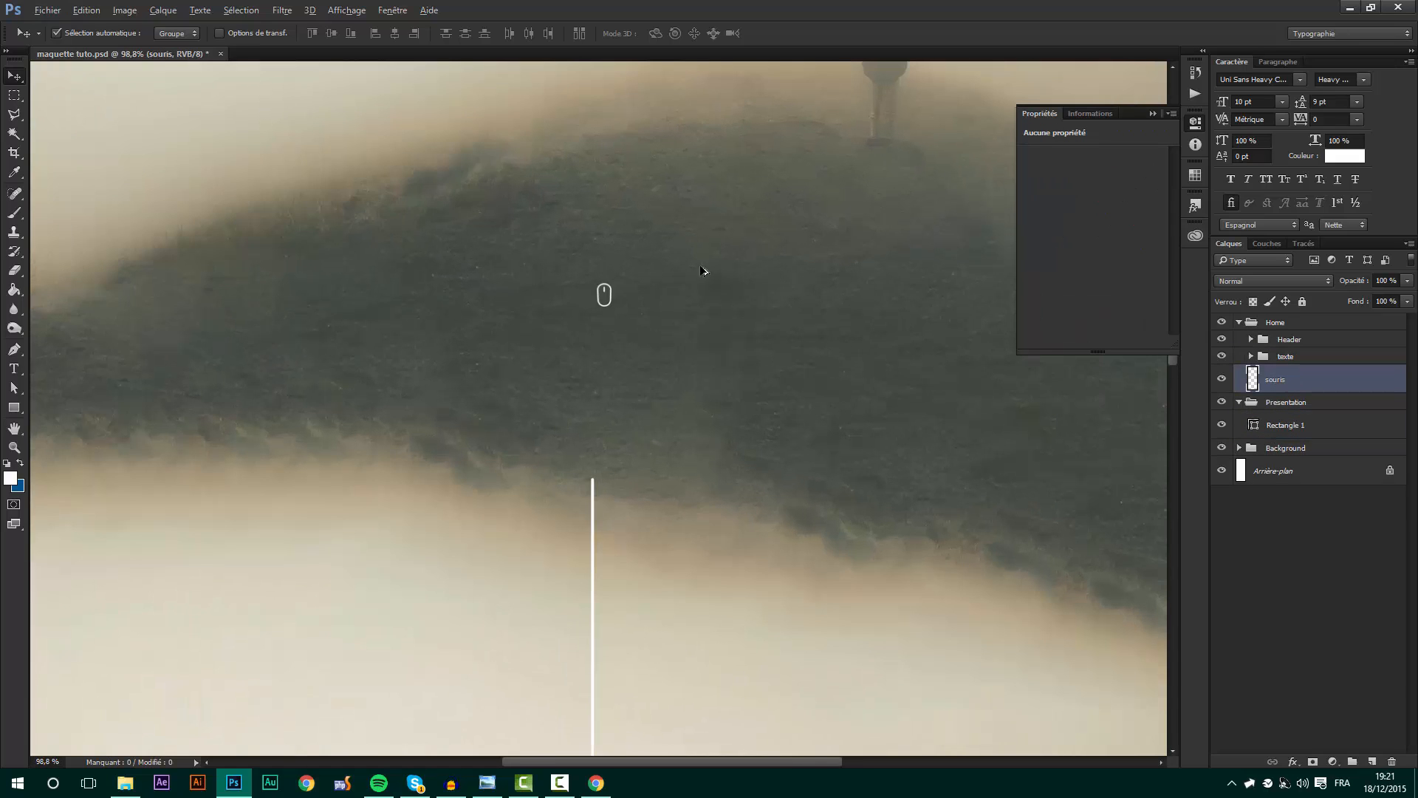
key("ctrl+t")
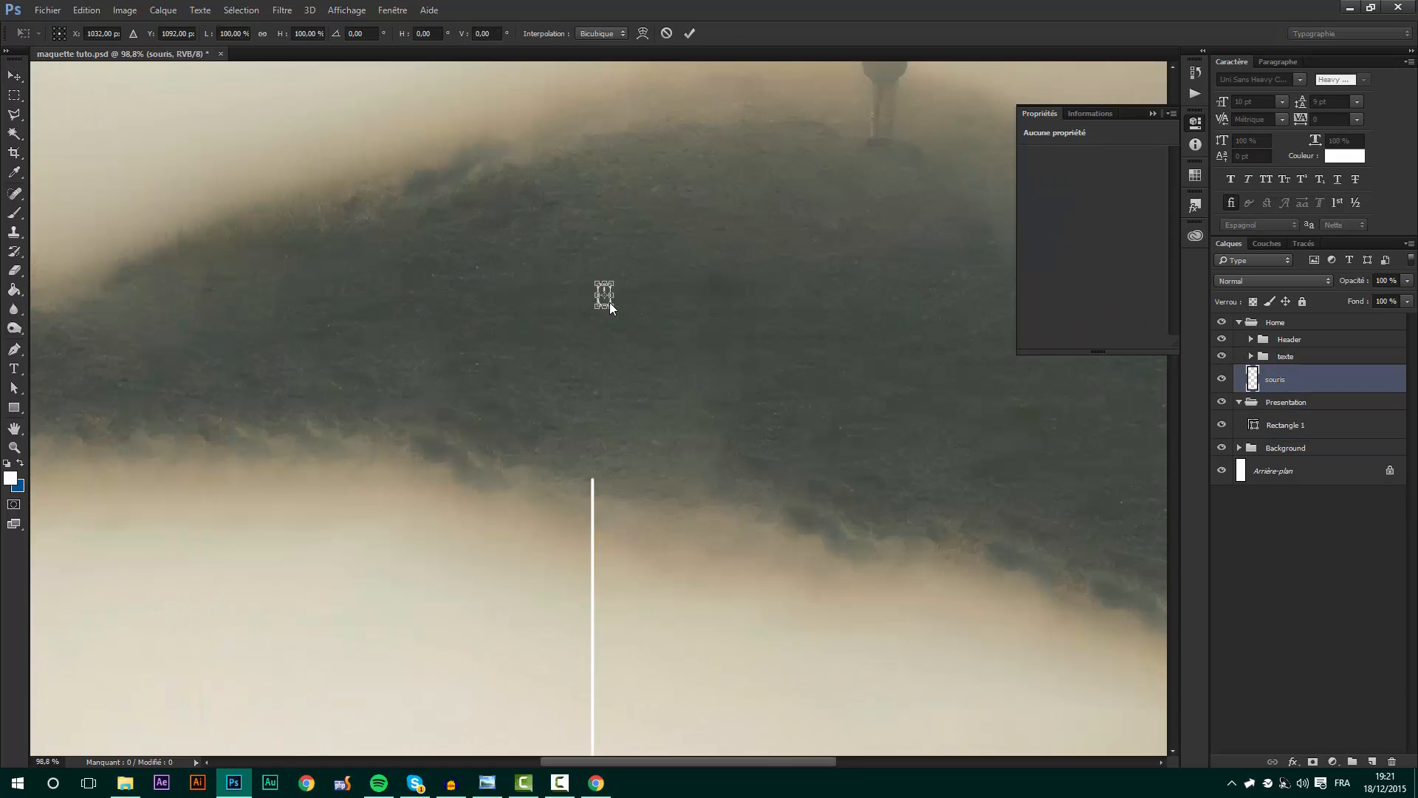
left_click_drag(609, 303, 598, 303)
key("Return")
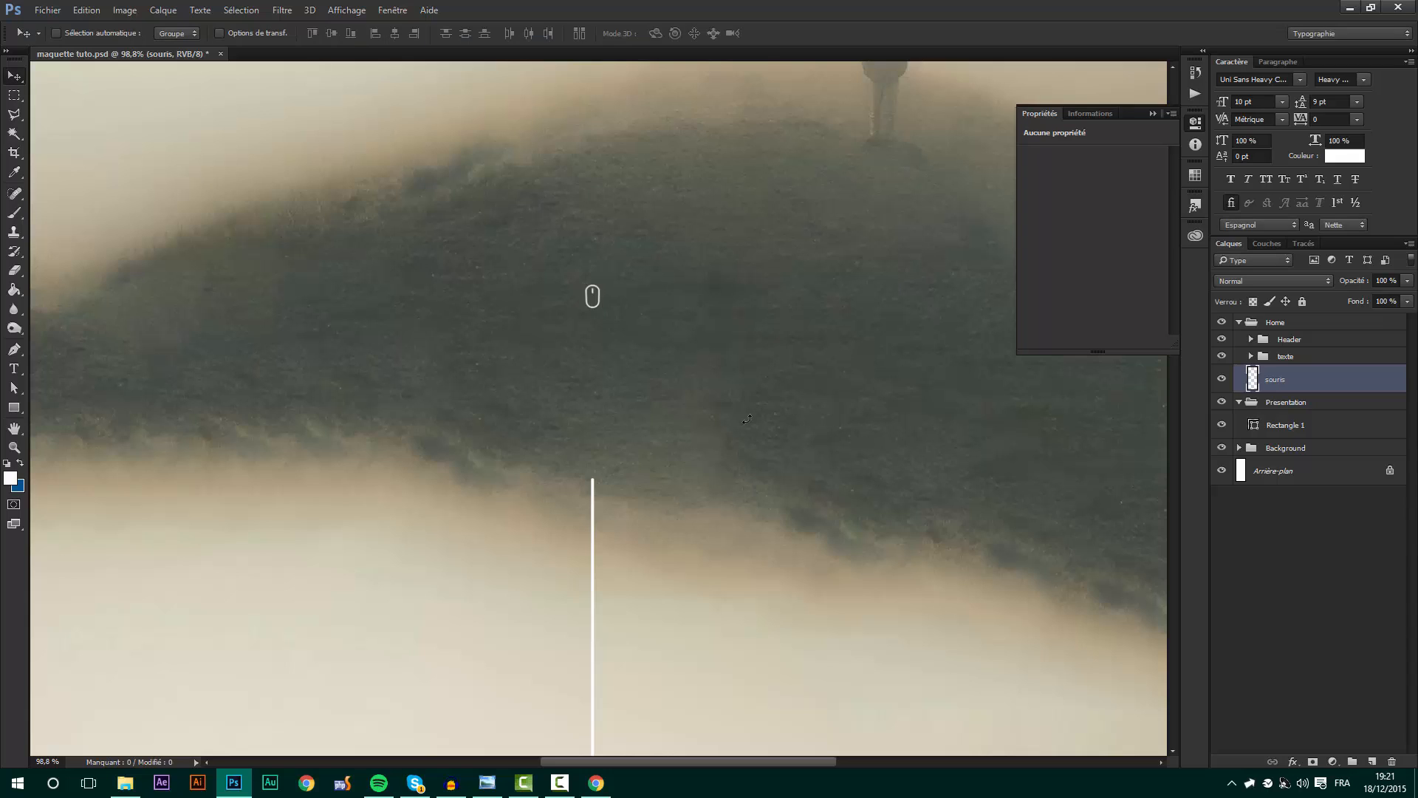
- Duplicate the vertical white line, rotate the copy 90°, and scale it to a 203 px horizontal branch at X 1014 px, Y 1817 px
scroll(773, 353, "down", 3)
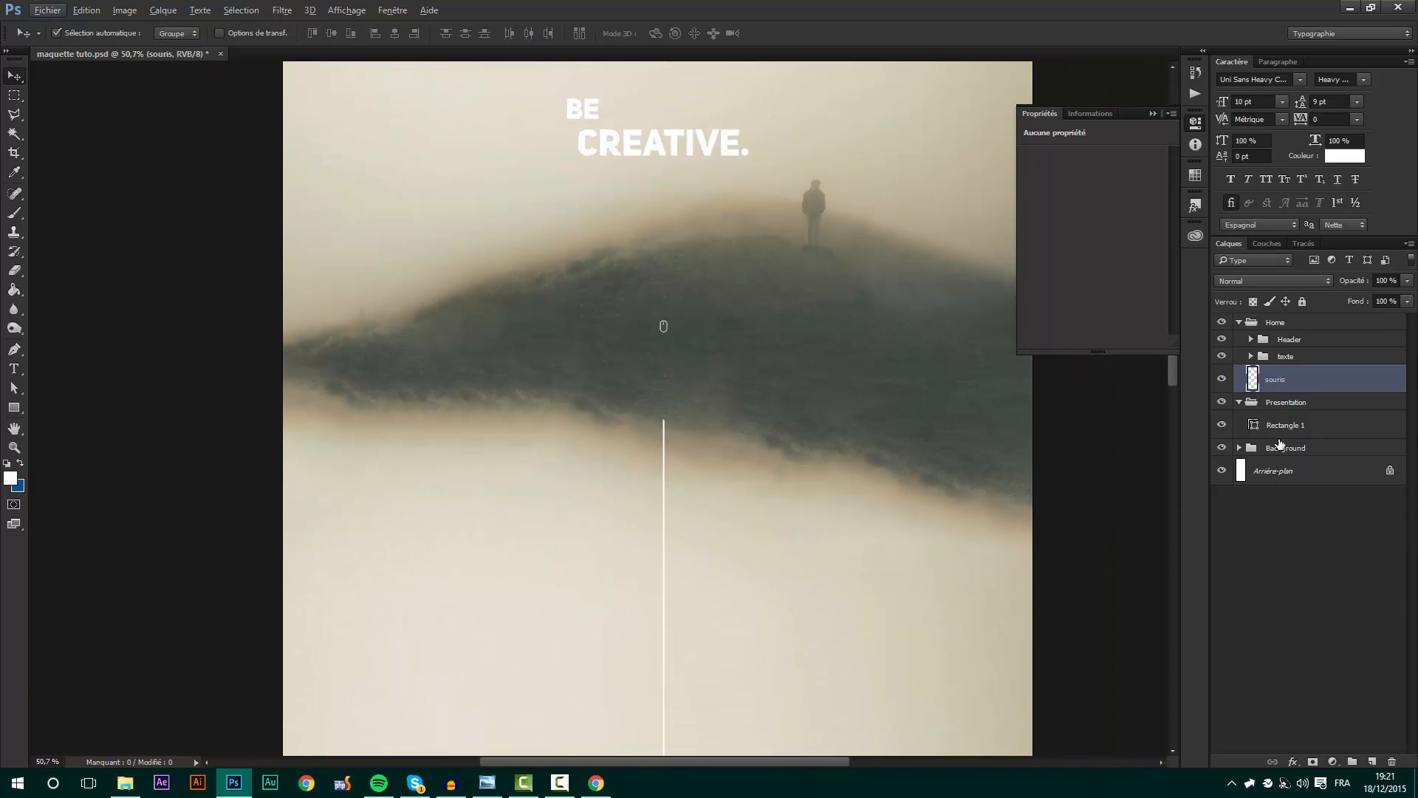
left_click(1283, 427)
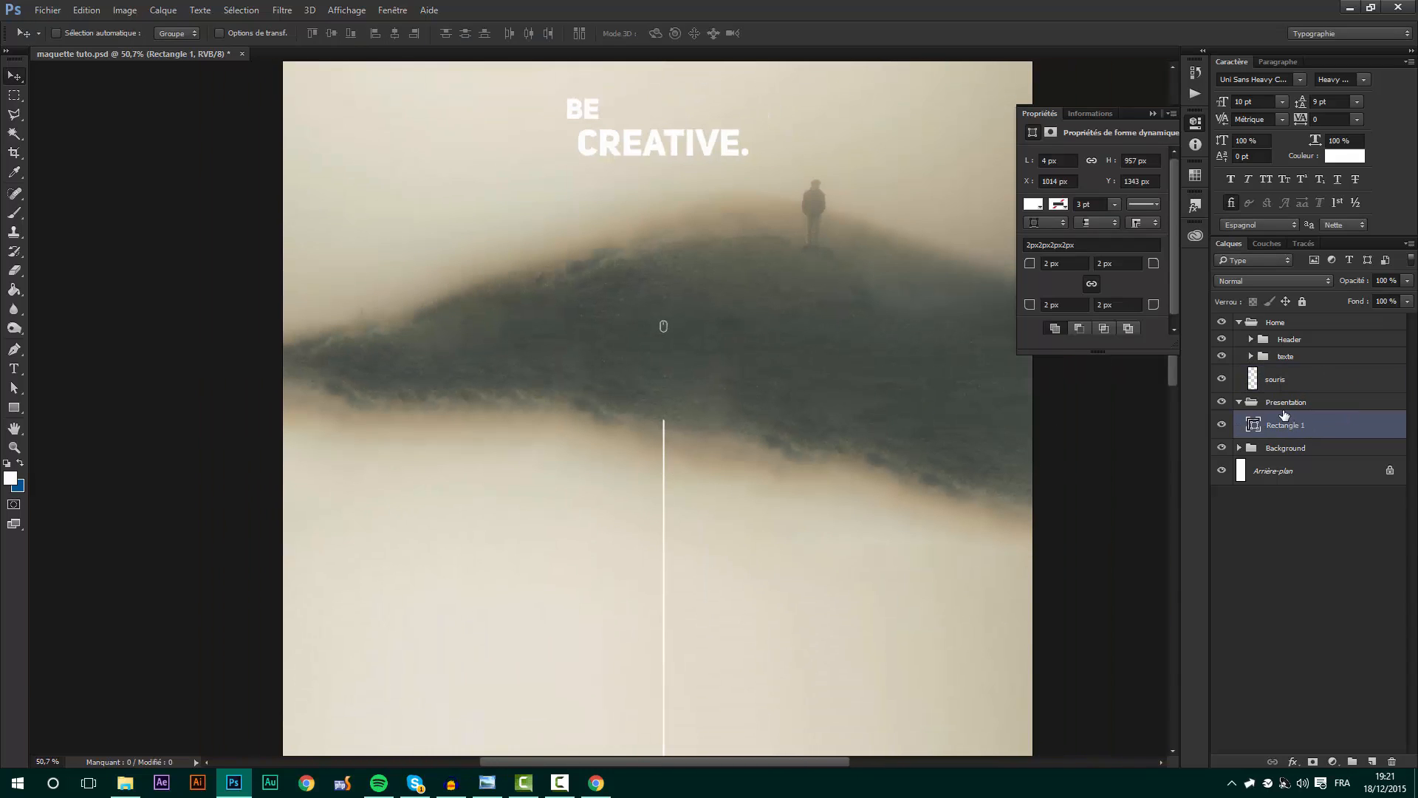
key("ctrl+alt+t")
left_click_drag(723, 364, 746, 599)
scroll(659, 573, "up", 4)
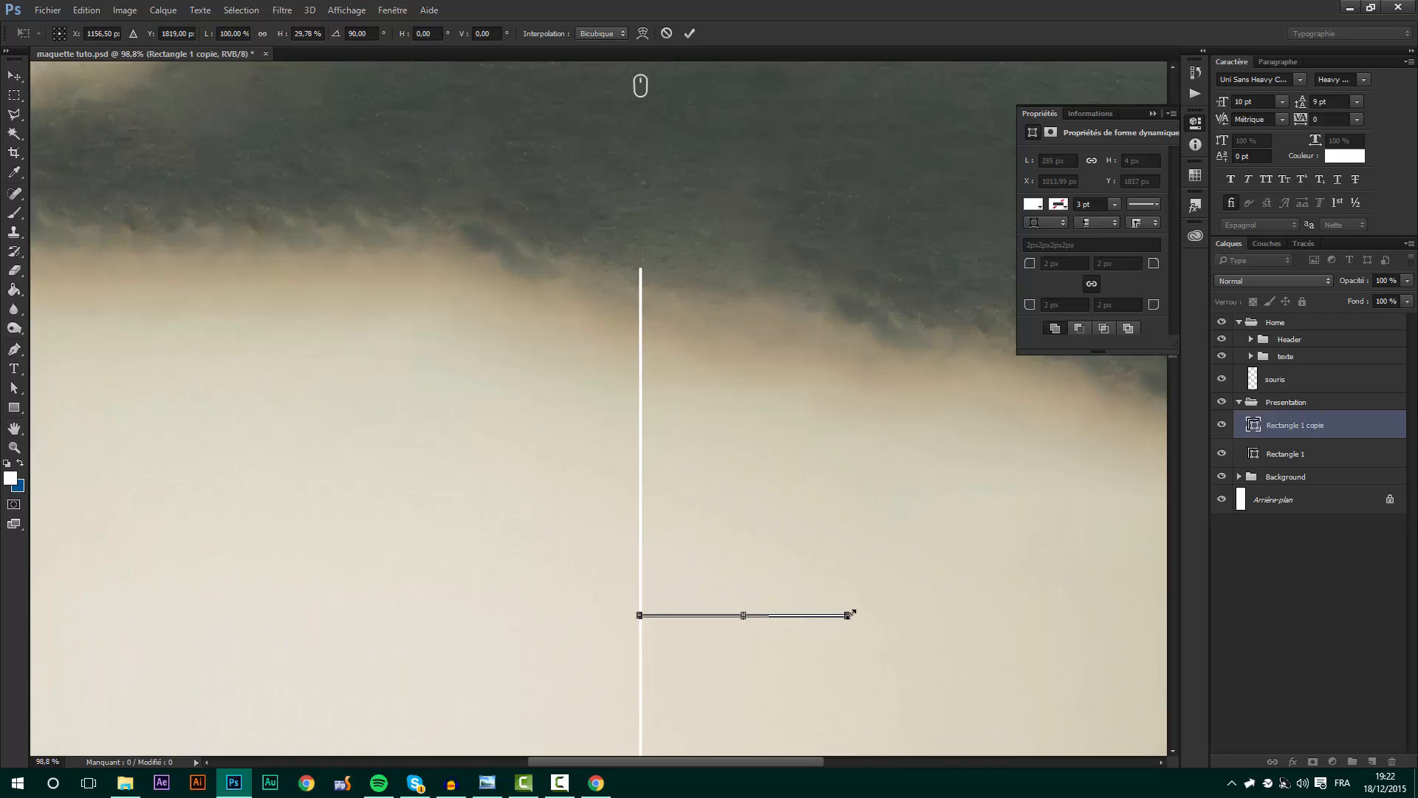
left_click_drag(852, 615, 788, 615)
scroll(668, 624, "up", 6)
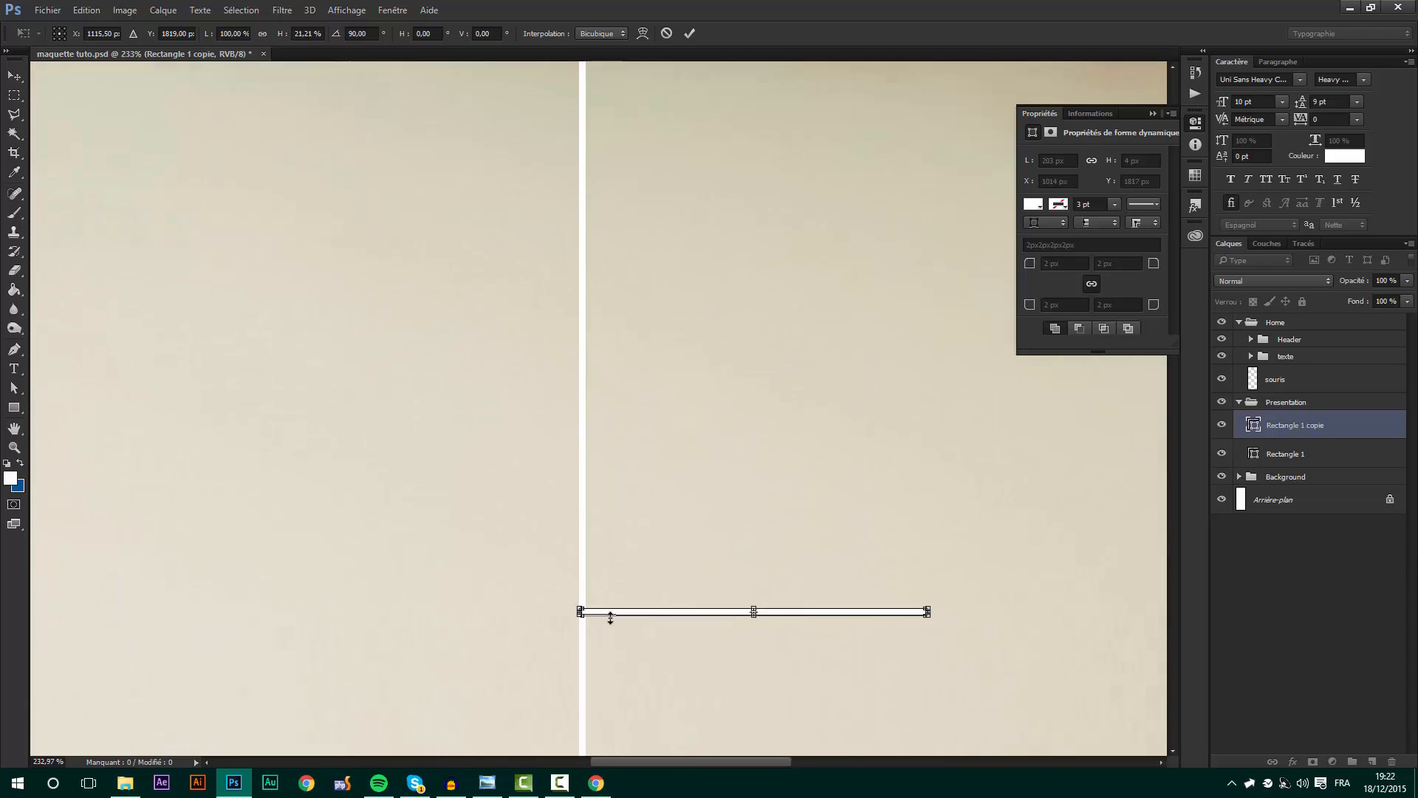
key("Return")
scroll(618, 617, "down", 5)
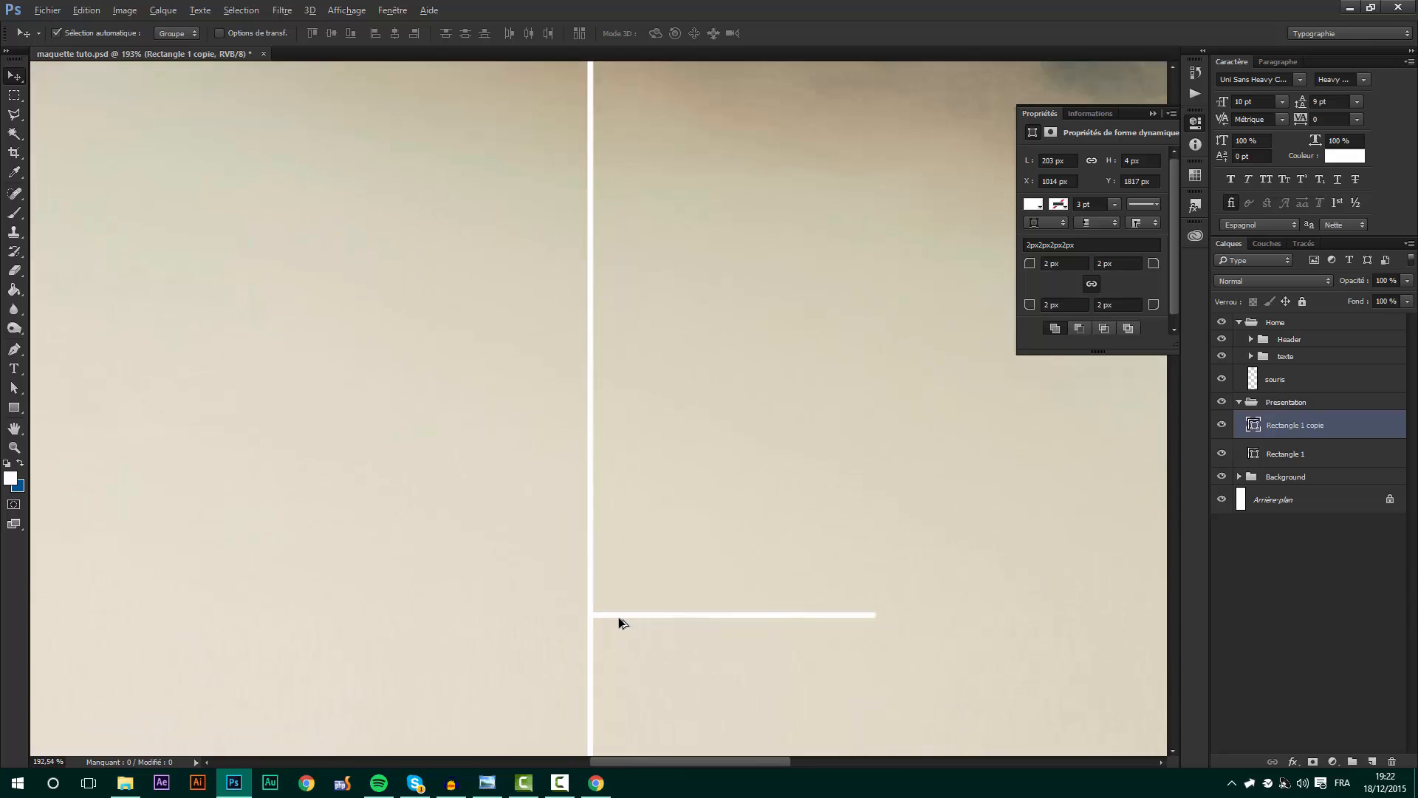
scroll(746, 602, "down", 1)
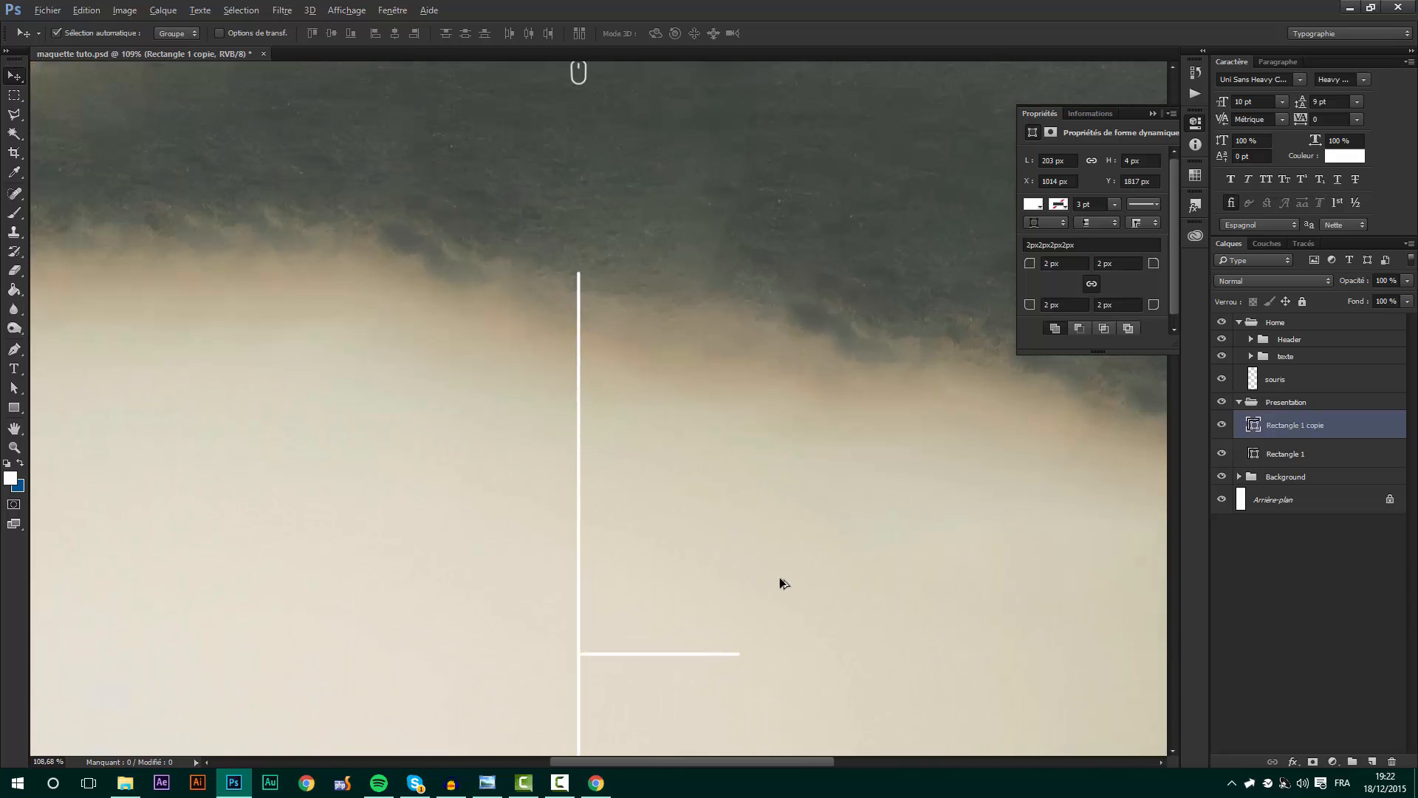
- Duplicate the horizontal branch, rotate the copy -45°, and shorten it to 50.70% of its length at the branch's outer end
key("ctrl+j")
key("ctrl+t")
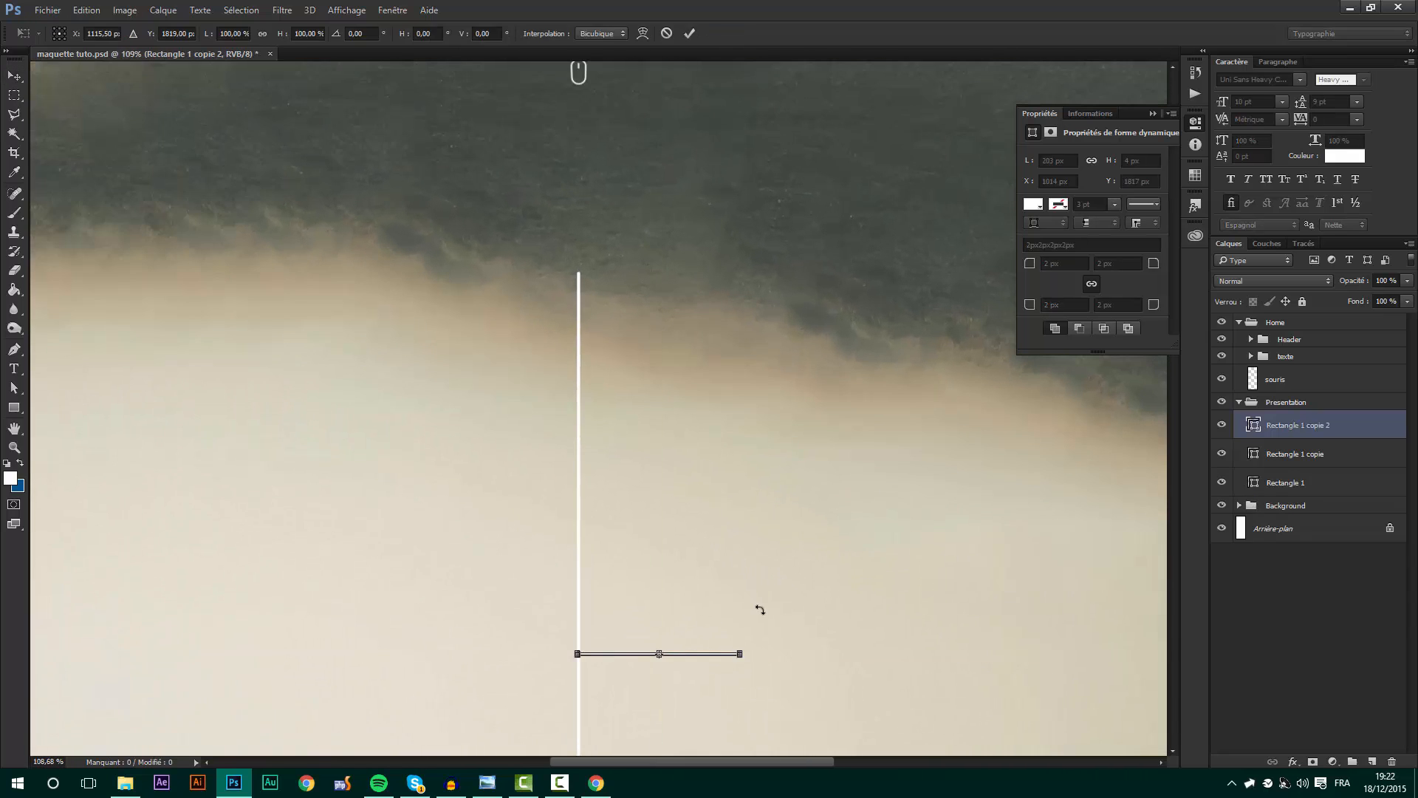
left_click_drag(791, 595, 756, 475)
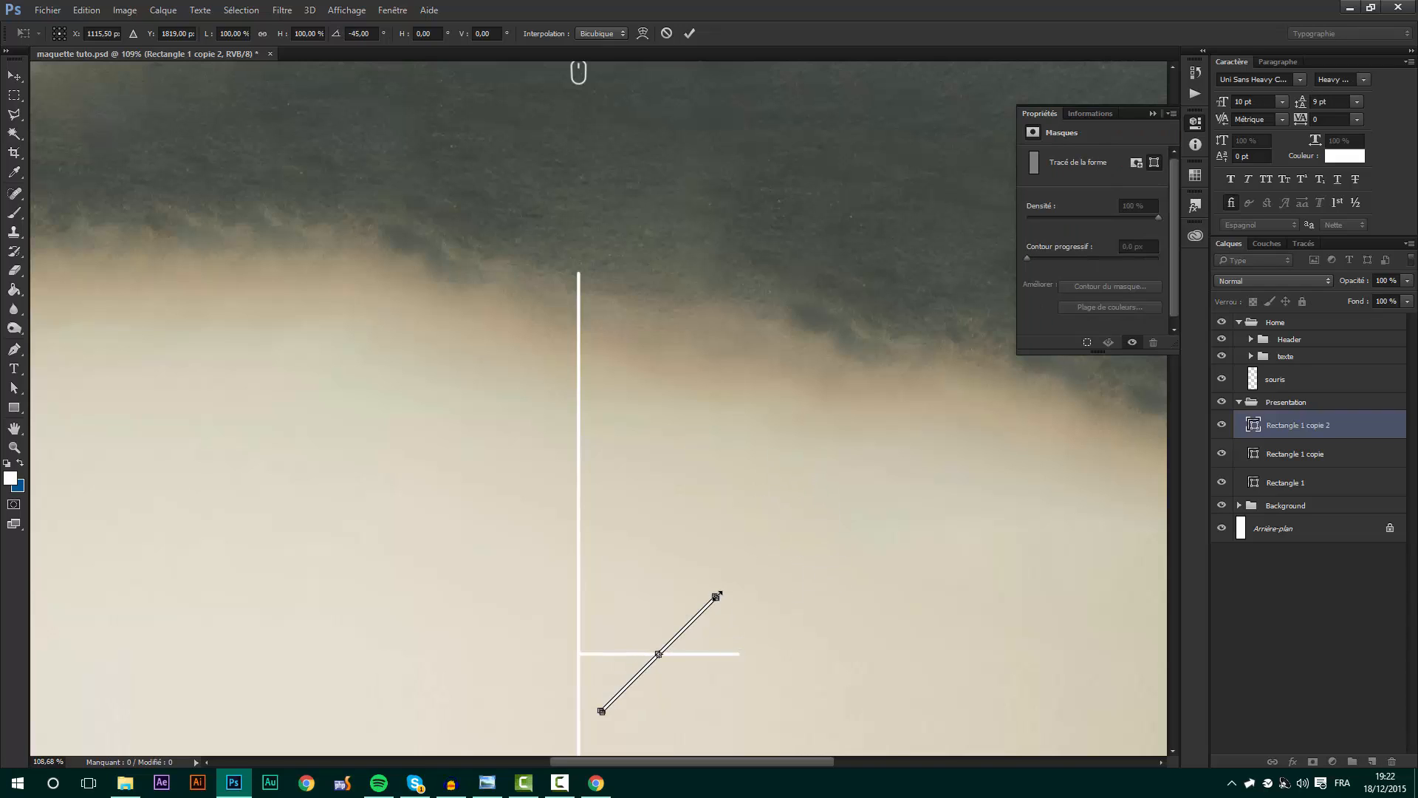
left_click_drag(716, 595, 783, 609)
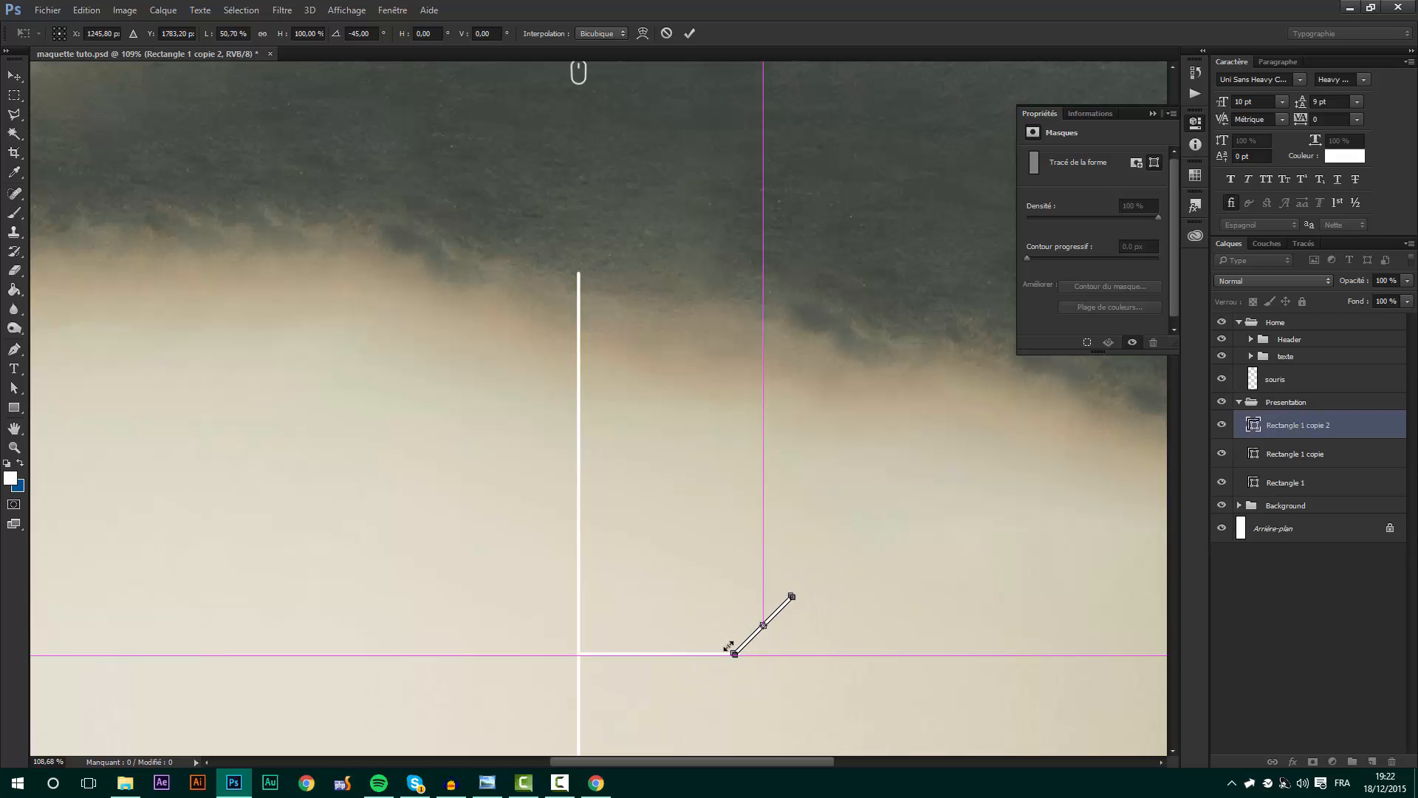
- Shift the diagonal segment horizontally so its lower end joins the tip of the horizontal branch, and collapse the shape properties
scroll(740, 712, "up", 2)
scroll(744, 663, "up", 9)
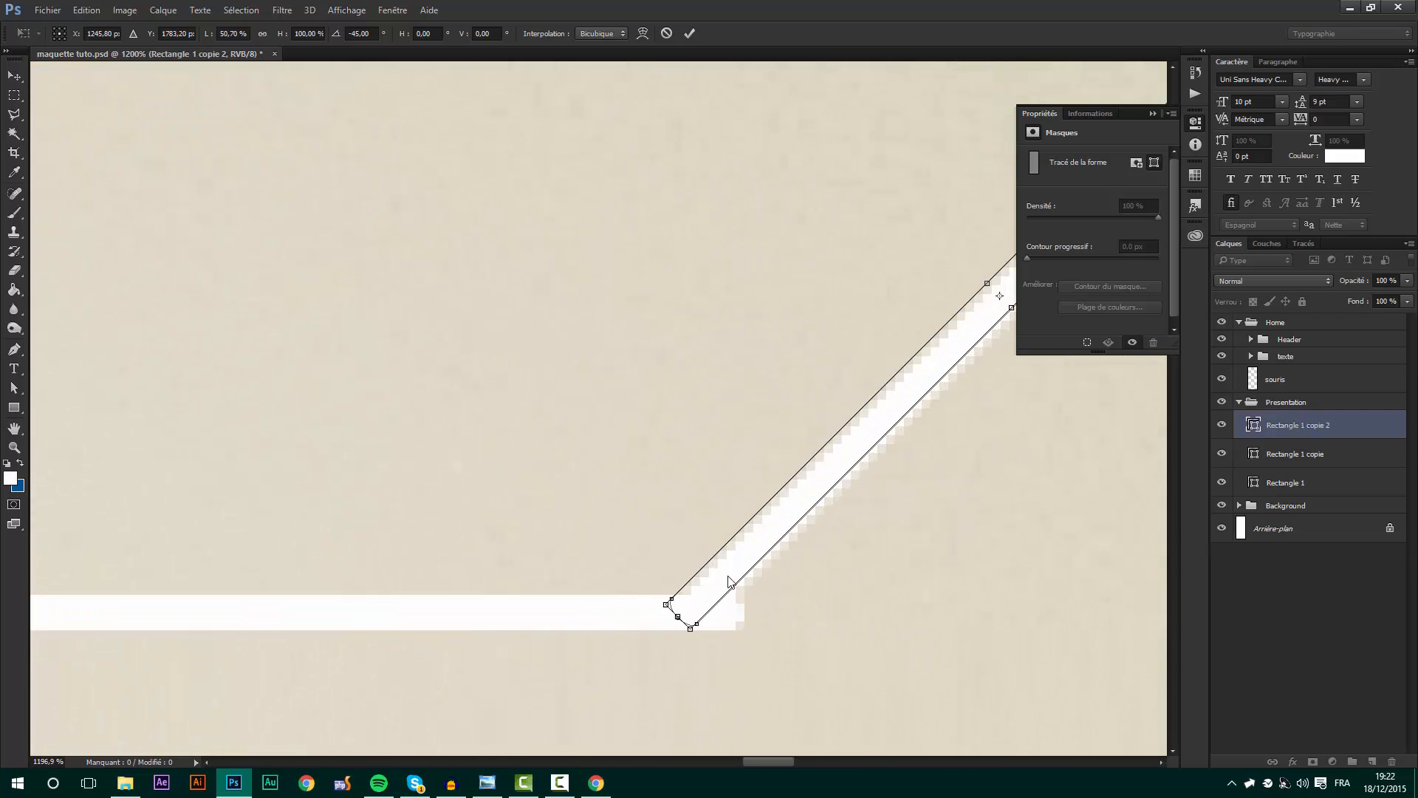
key("Return")
key("ctrl+t")
left_click_drag(753, 574, 785, 575)
key("Return")
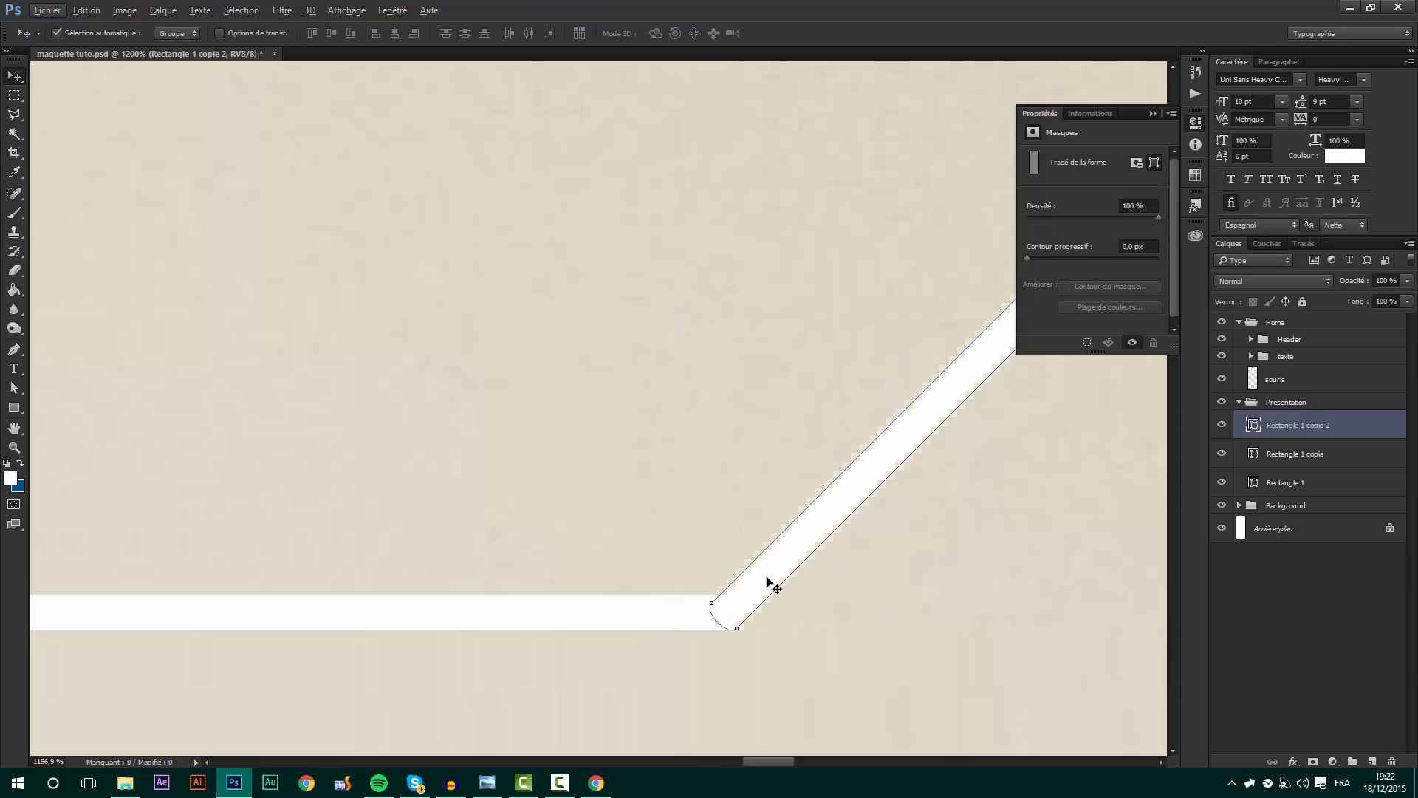
scroll(657, 576, "down", 5)
scroll(933, 465, "up", 2)
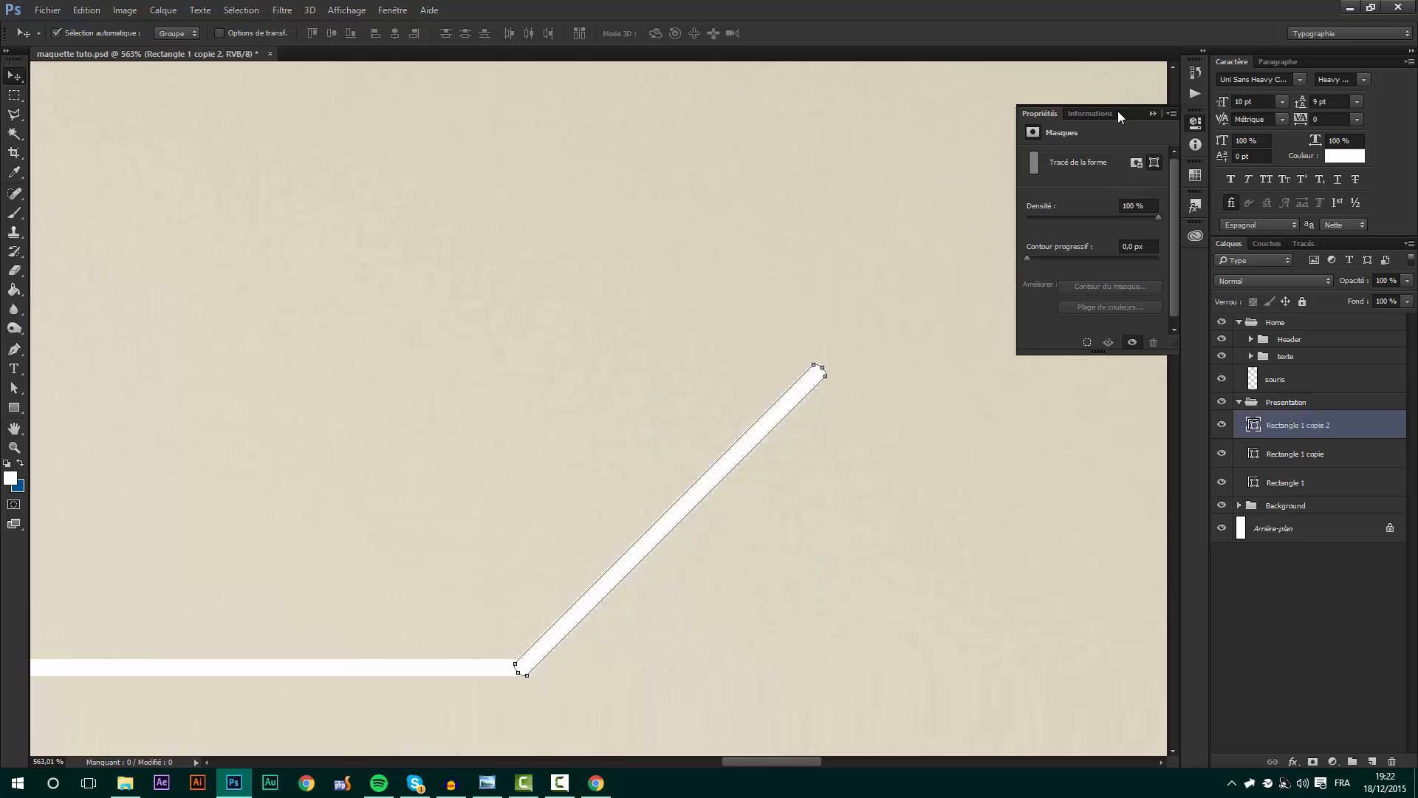
left_click(1196, 124)
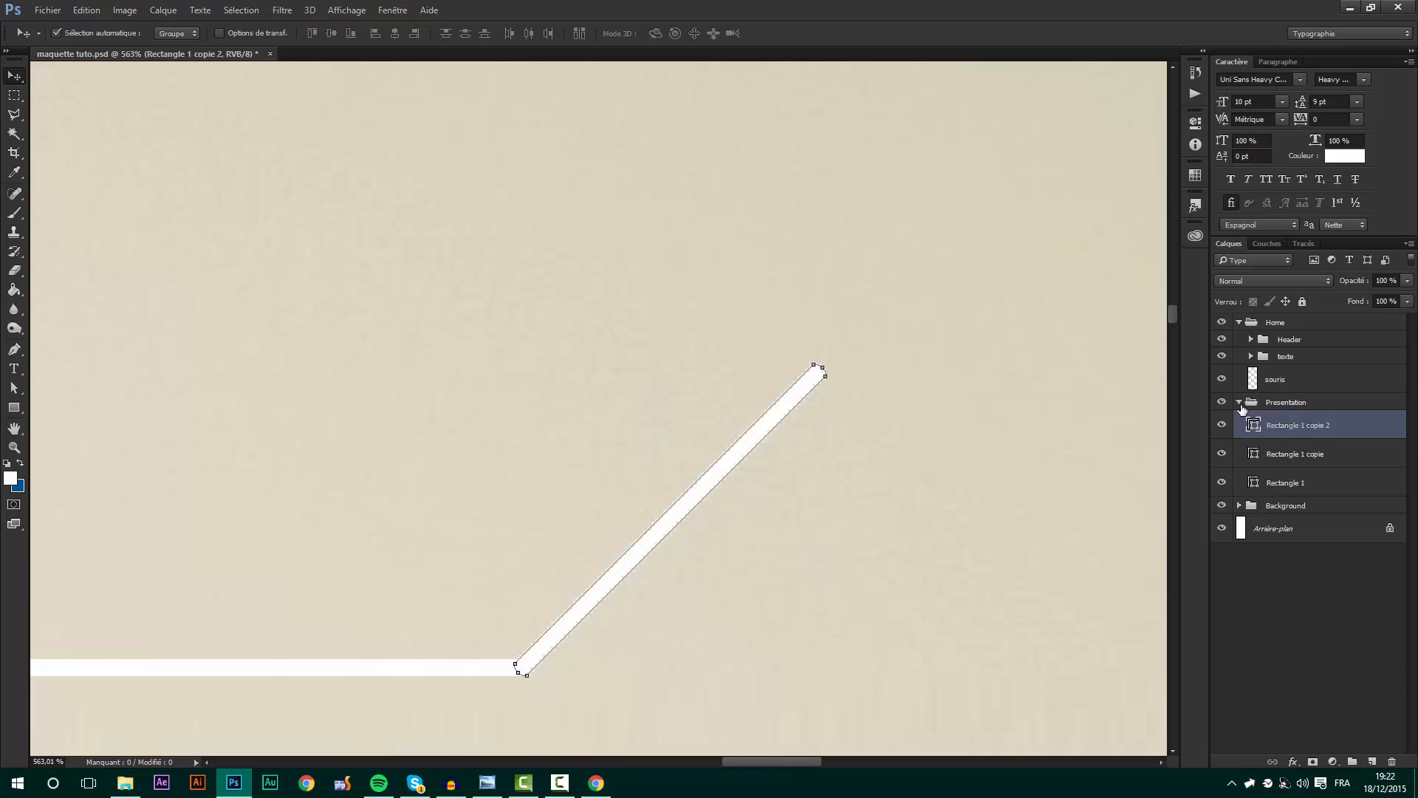
- Add the white title "ABOUT ME" in 10 pt Uni Sans Heavy CAPS above the diagonal segment
scroll(783, 385, "down", 3)
scroll(838, 424, "down", 2)
key("t")
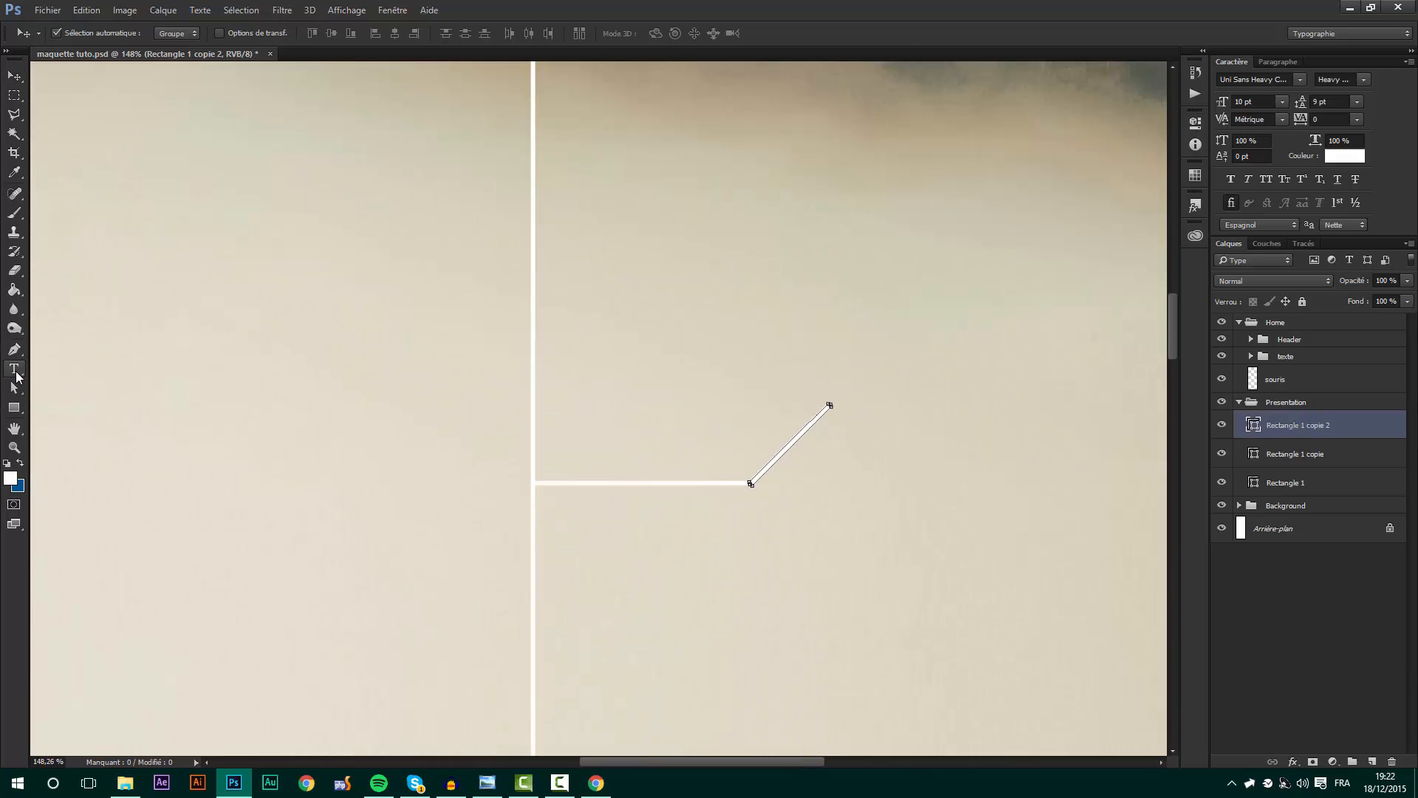
scroll(560, 535, "down", 3)
scroll(632, 477, "up", 2)
scroll(632, 477, "down", 4)
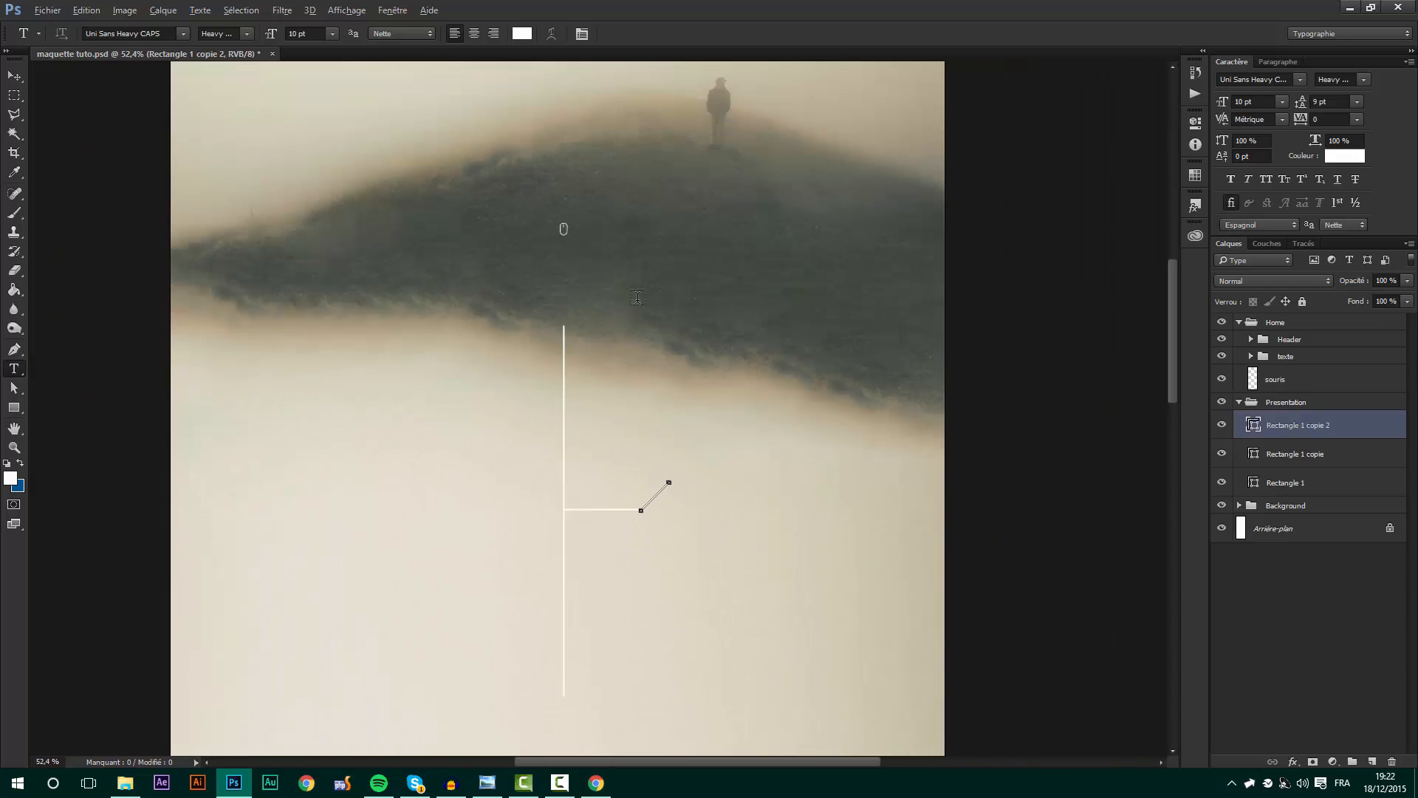
scroll(678, 397, "up", 3)
left_click(613, 403)
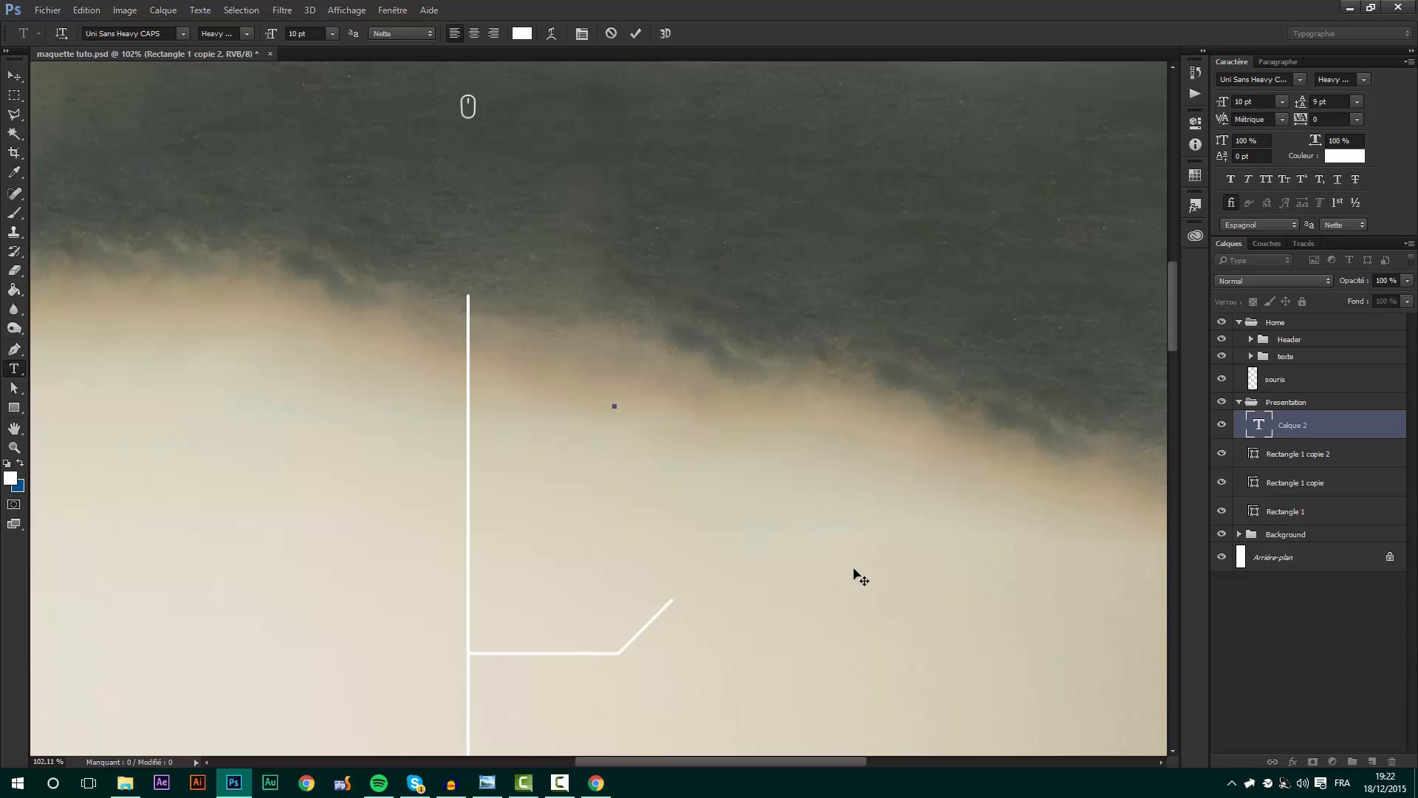
type("ABOUTE")
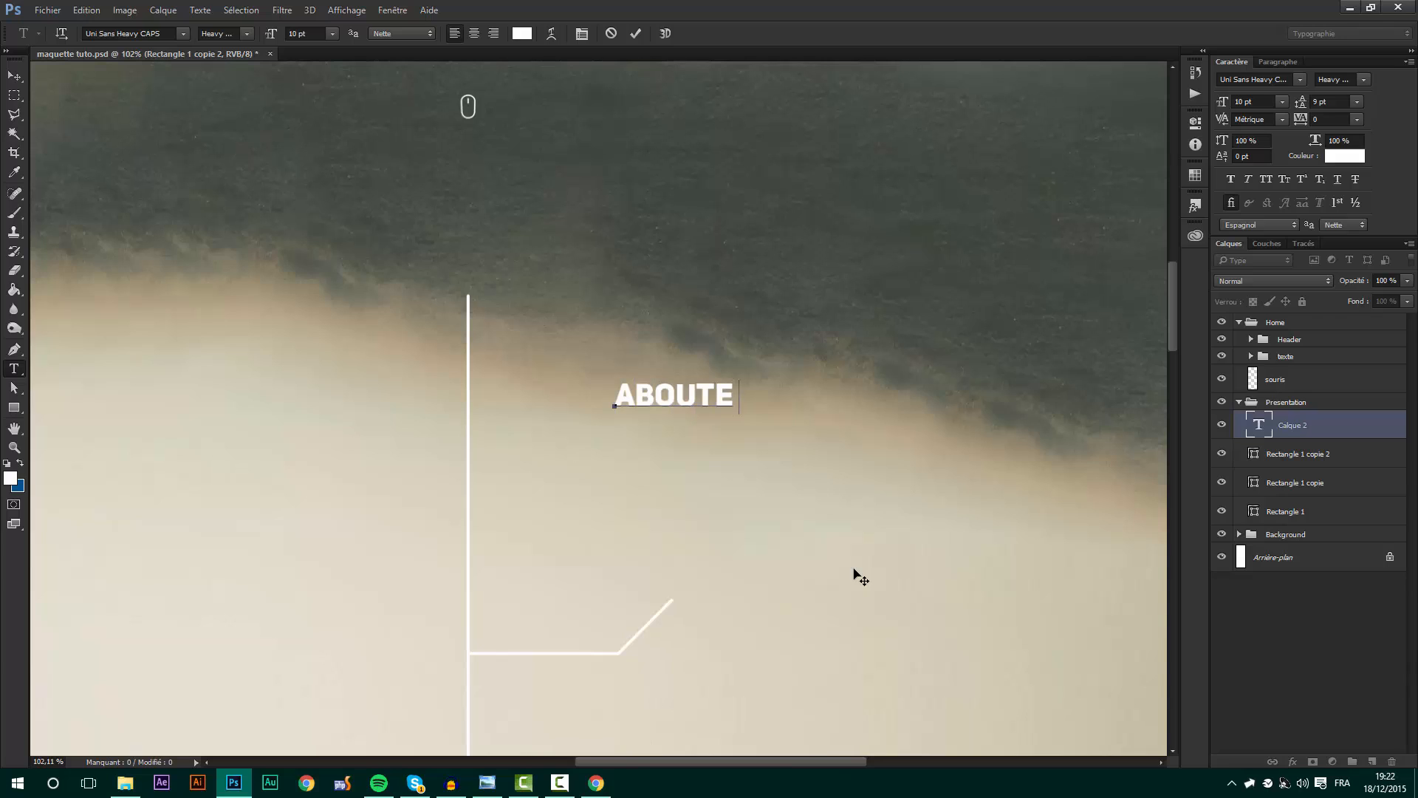
key("BackSpace")
type("ME")
key("ctrl+Return")
- Create a paragraph text box beneath the ABOUT ME title, starting at the title's left edge and ending above the diagonal segment
scroll(554, 473, "down", 3)
scroll(677, 411, "up", 2)
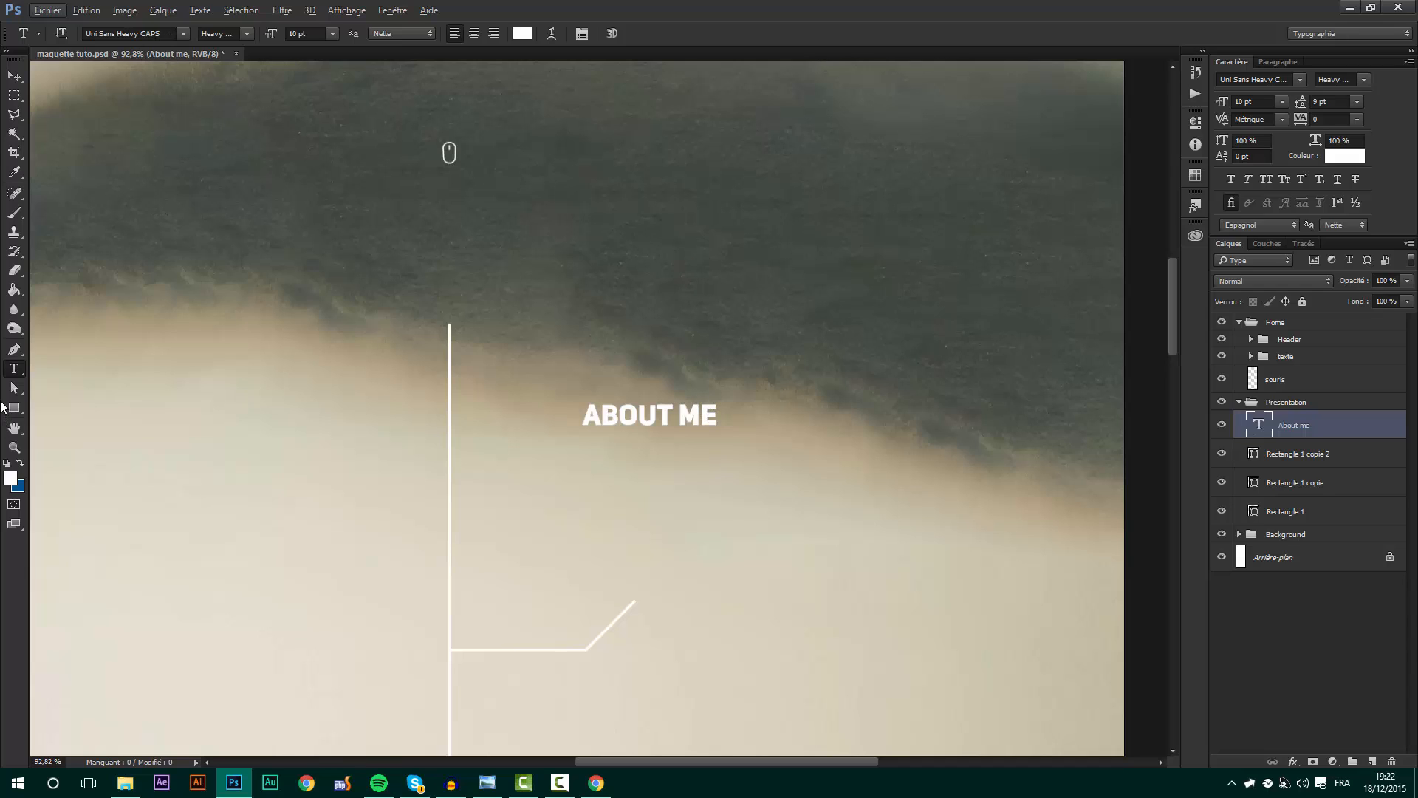
left_click_drag(588, 460, 1050, 585)
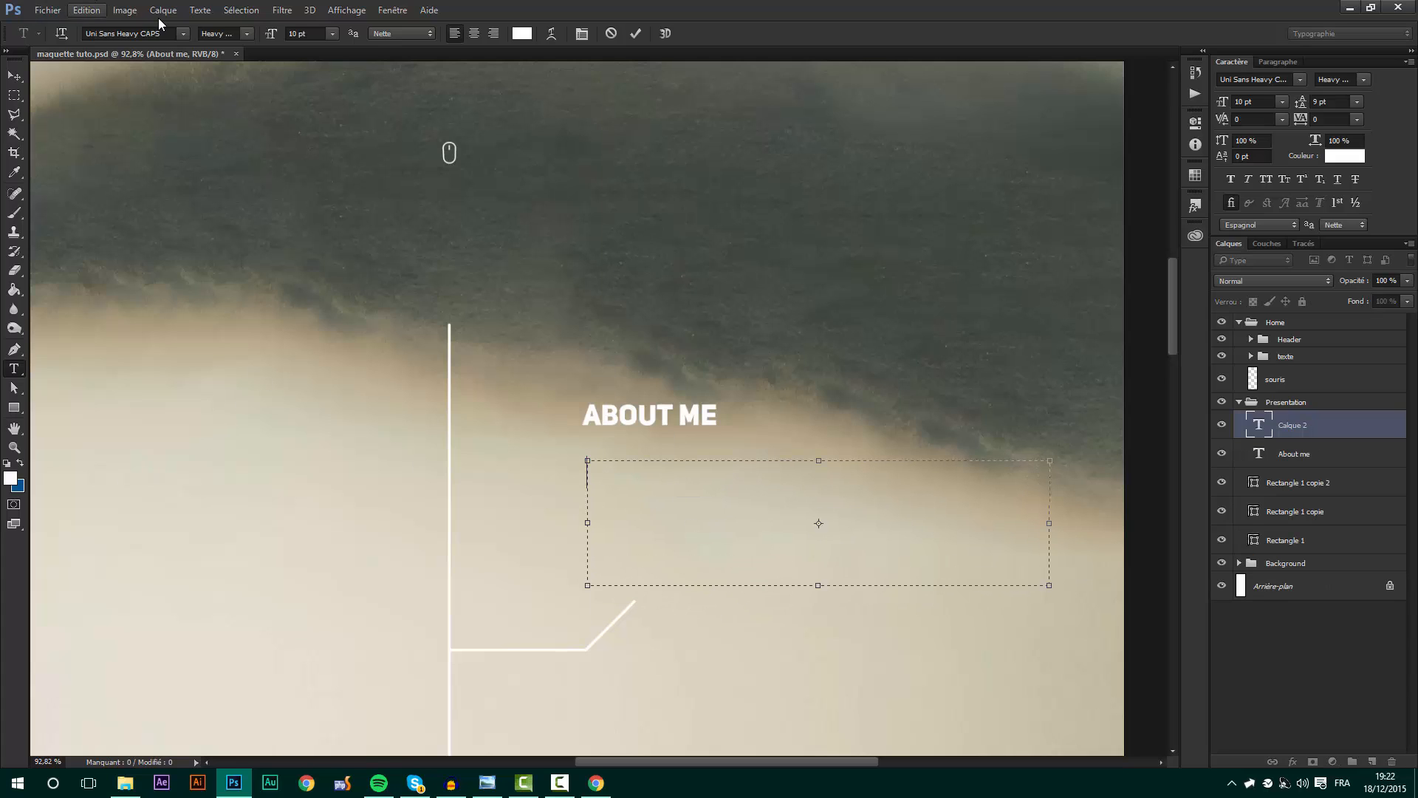
- Copy the font name DejaVu Sans Mono Book from the fonts text file in the resources folder and apply it to the paragraph box
left_click(173, 33)
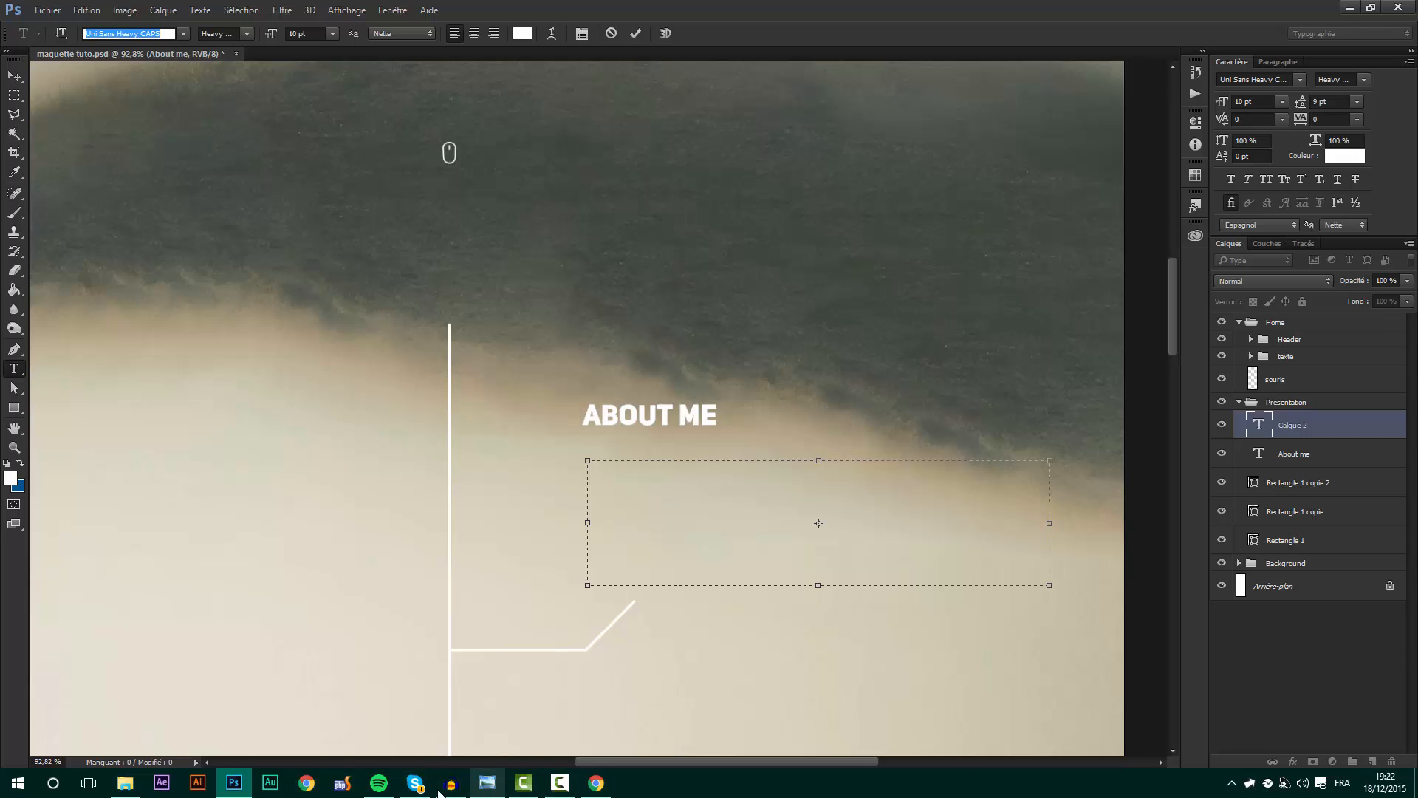
left_click(126, 788)
double_click(669, 314)
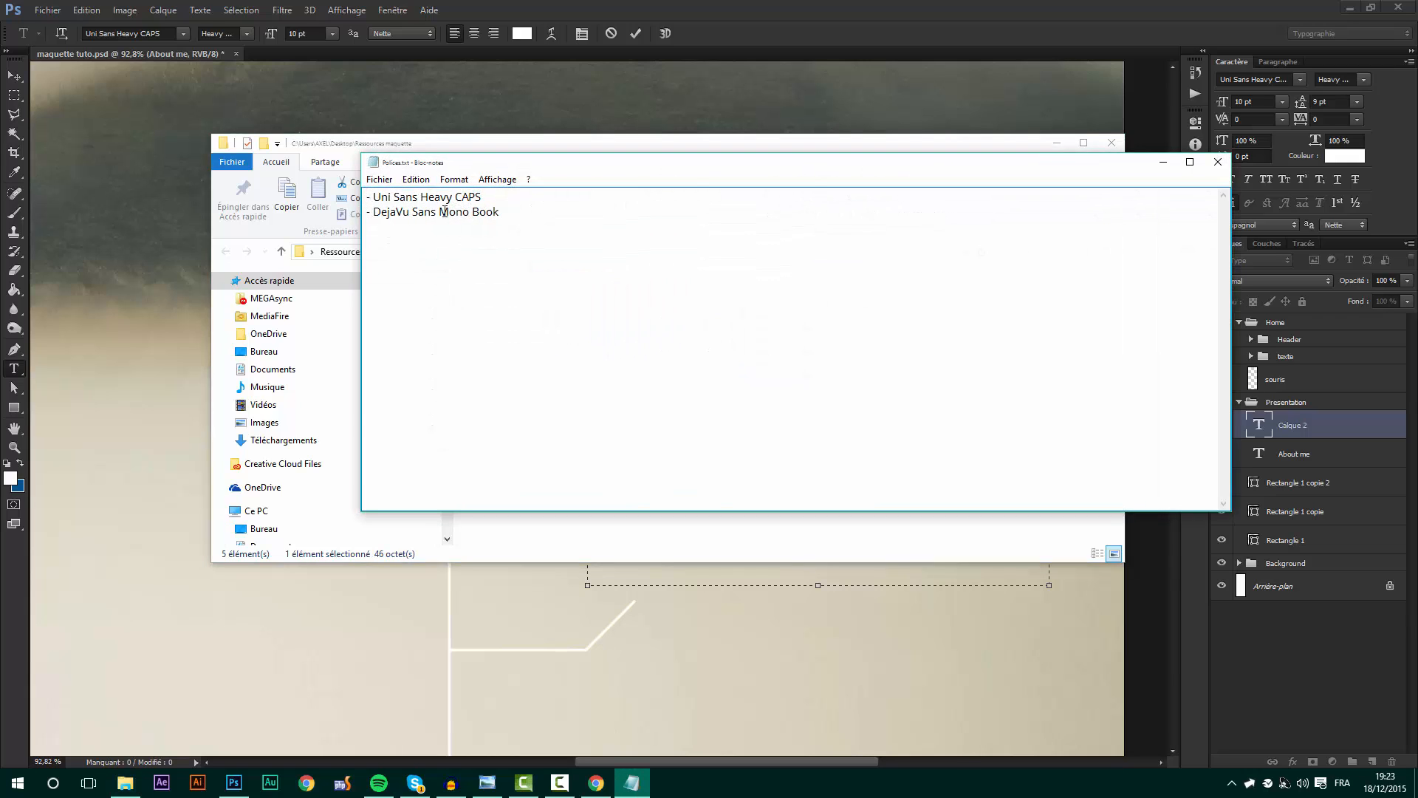
left_click_drag(545, 212, 369, 214)
key("ctrl+c")
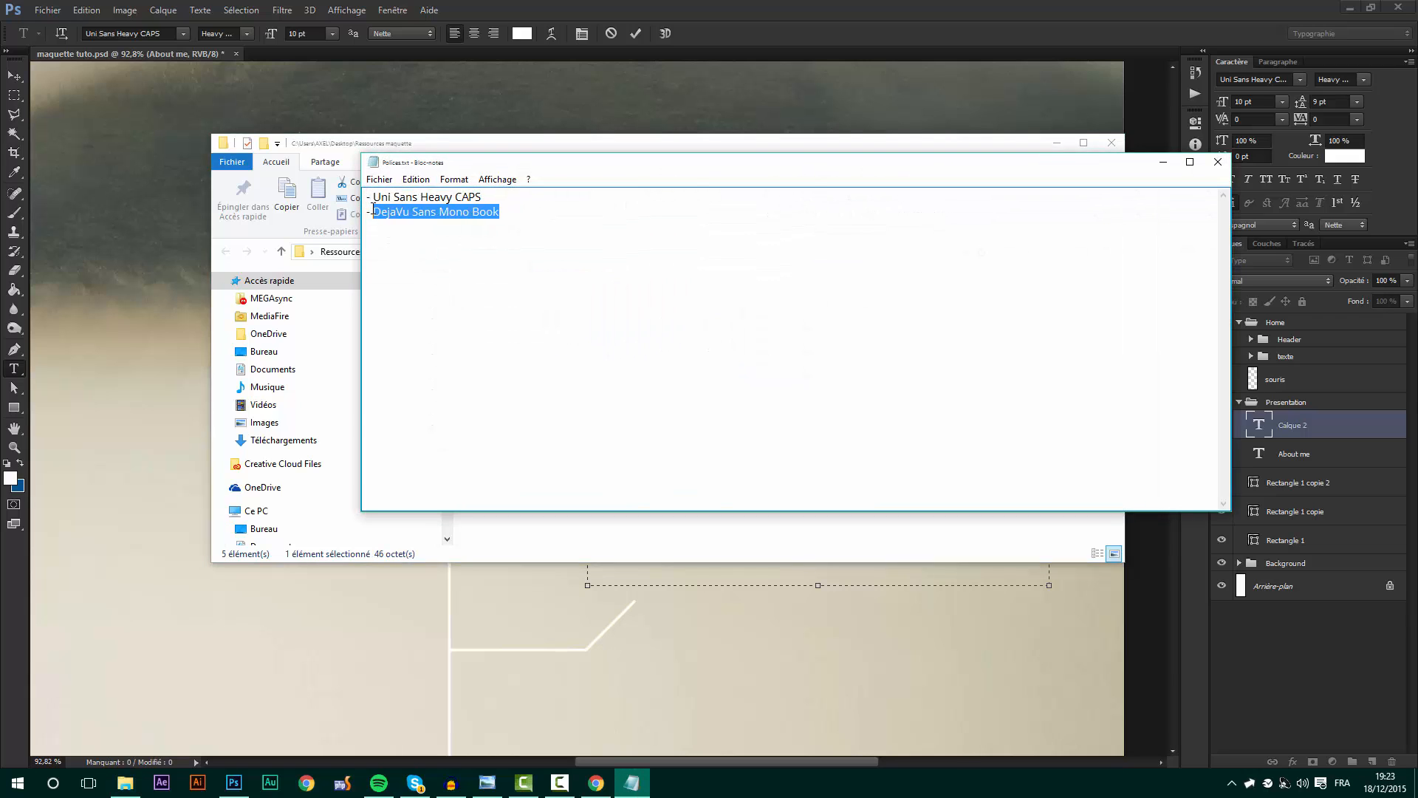
left_click(158, 51)
left_click(157, 34)
key("ctrl+v")
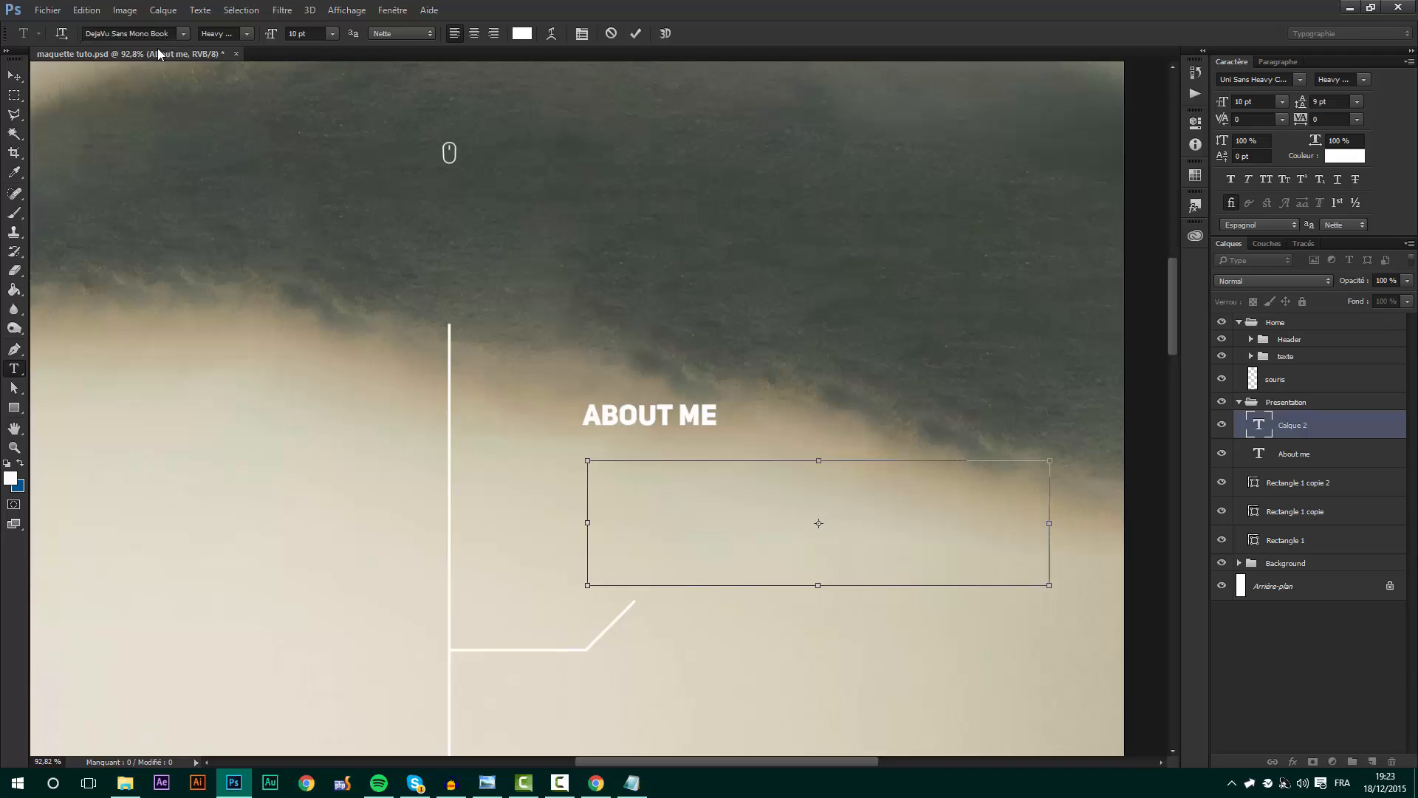
key("Return")
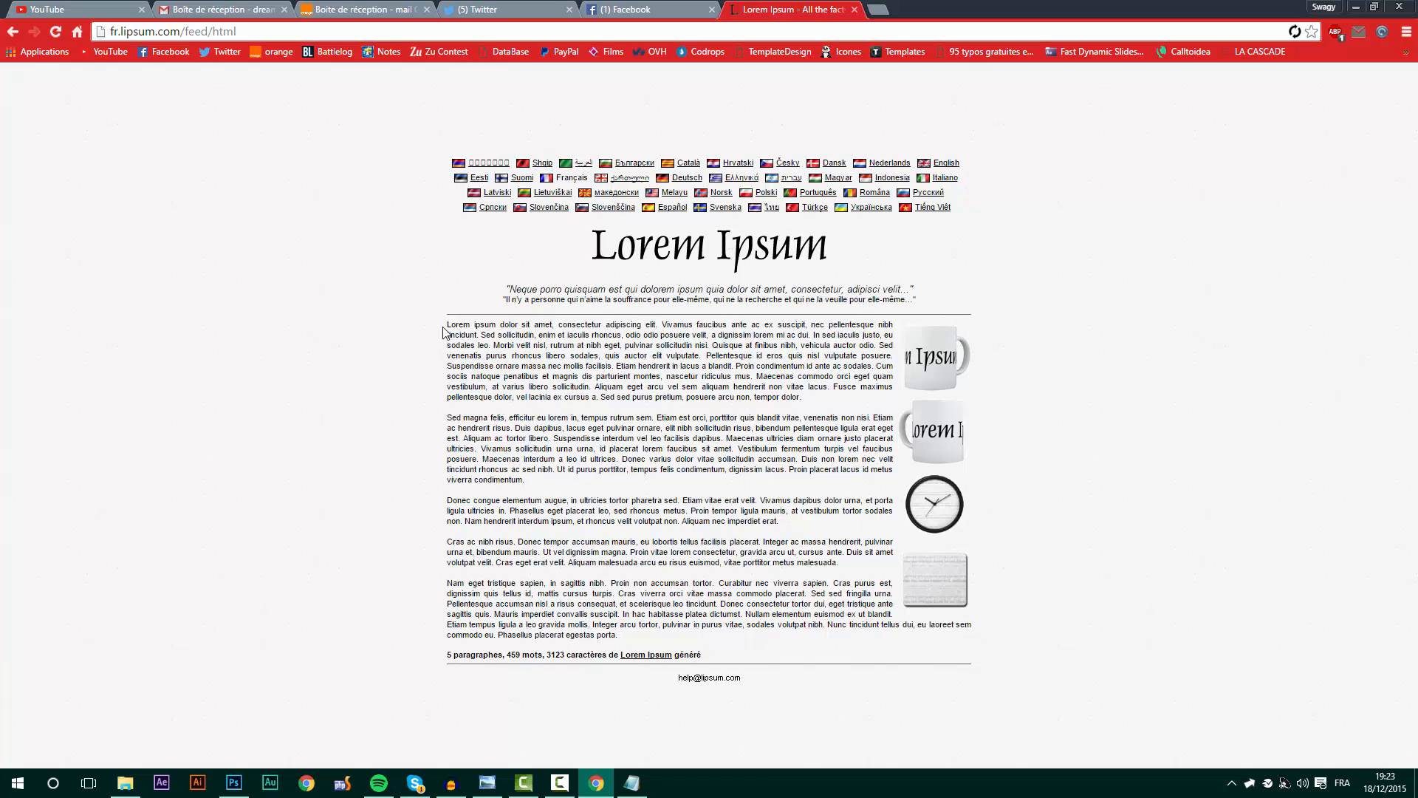
- Copy the Lorem Ipsum text up to "Suspendisse" from the lipsum.com page in the browser and paste it into the Photoshop paragraph box
left_click_drag(449, 326, 494, 371)
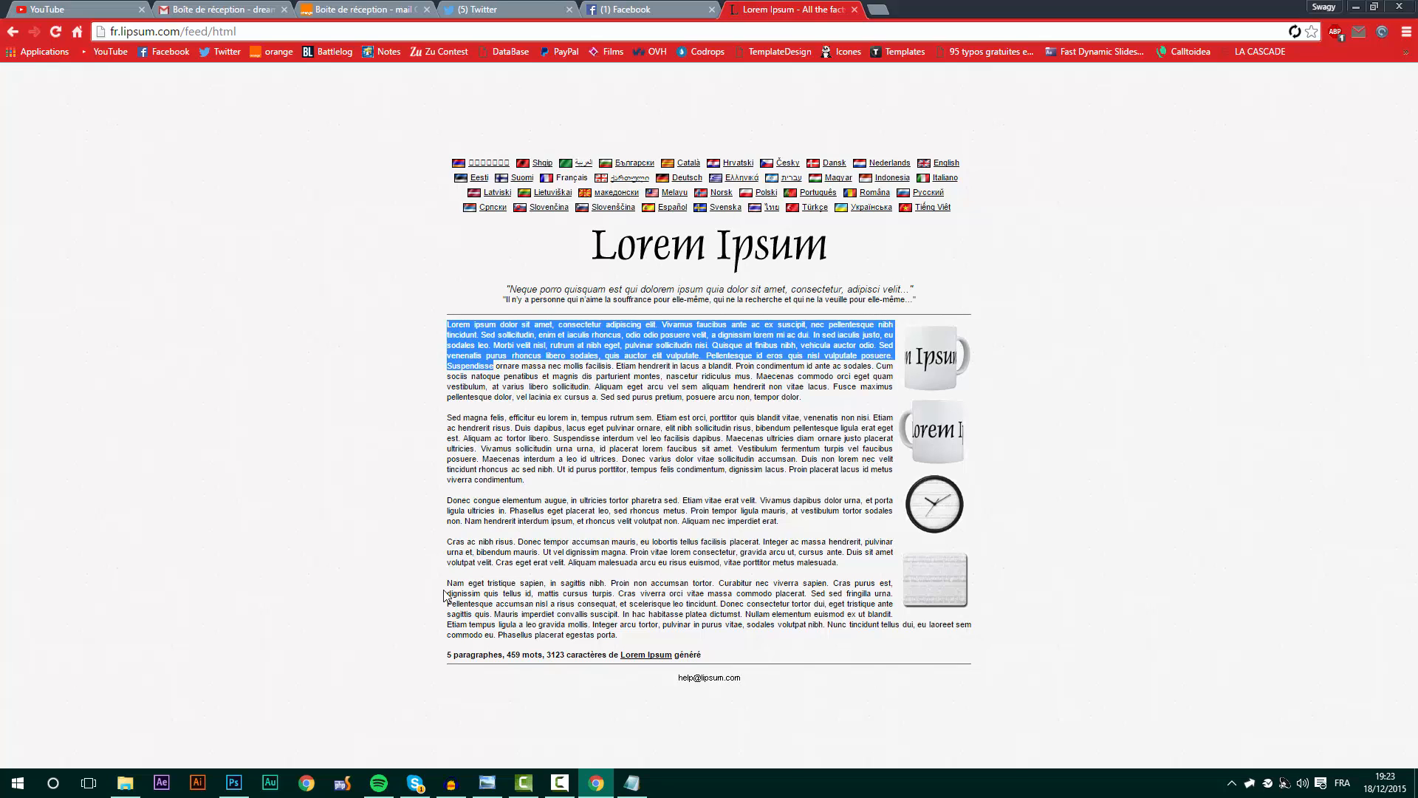
left_click(234, 783)
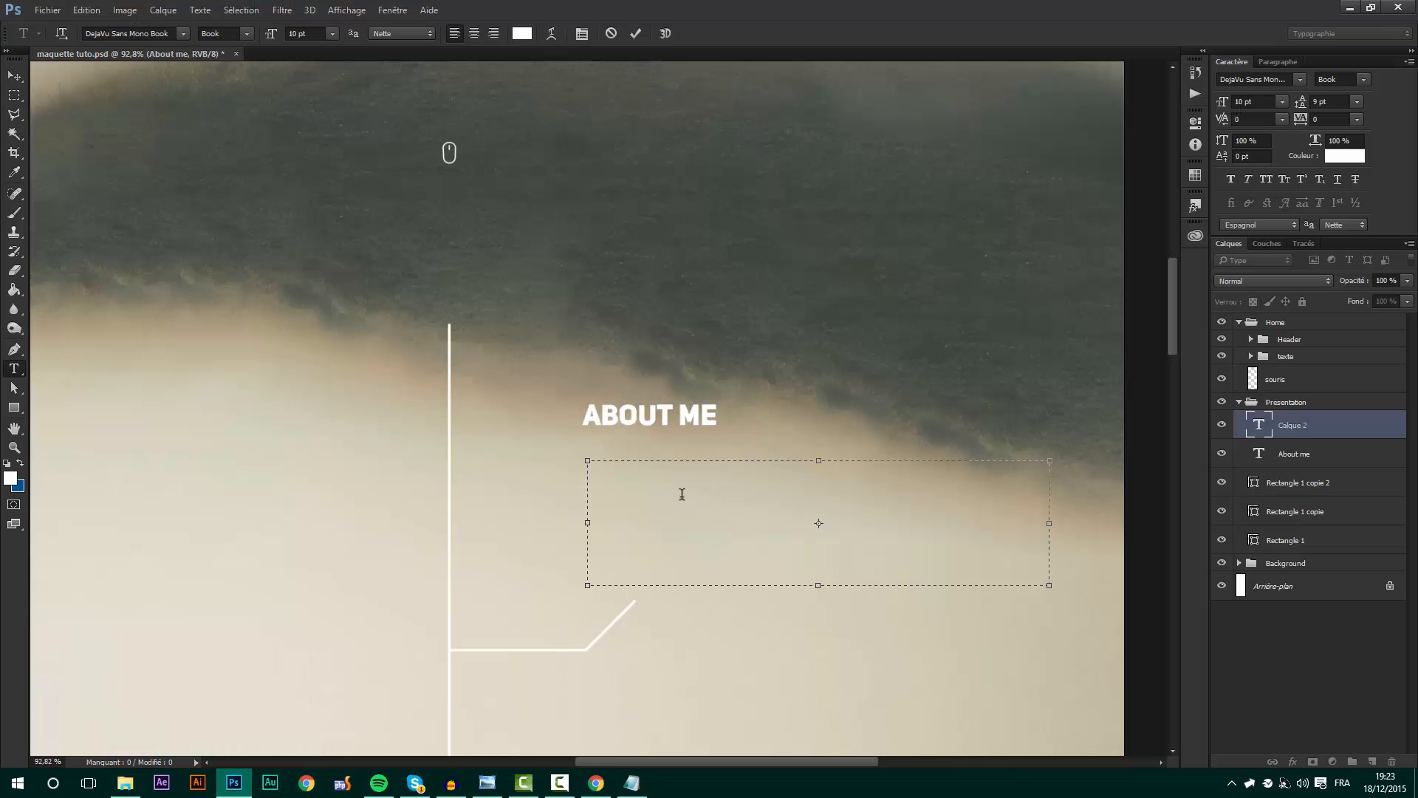
type("Lorem ipsum dolor sit amet, consectetur adipiscing elit. Vivamus faucibus ante ac ex suscipit, nec pellentesque nibh tincidunt. Sed sollicitudin, enim et iaculis rhoncus, odio odio posuere velit, a dignissim lorem mi ac dui.")
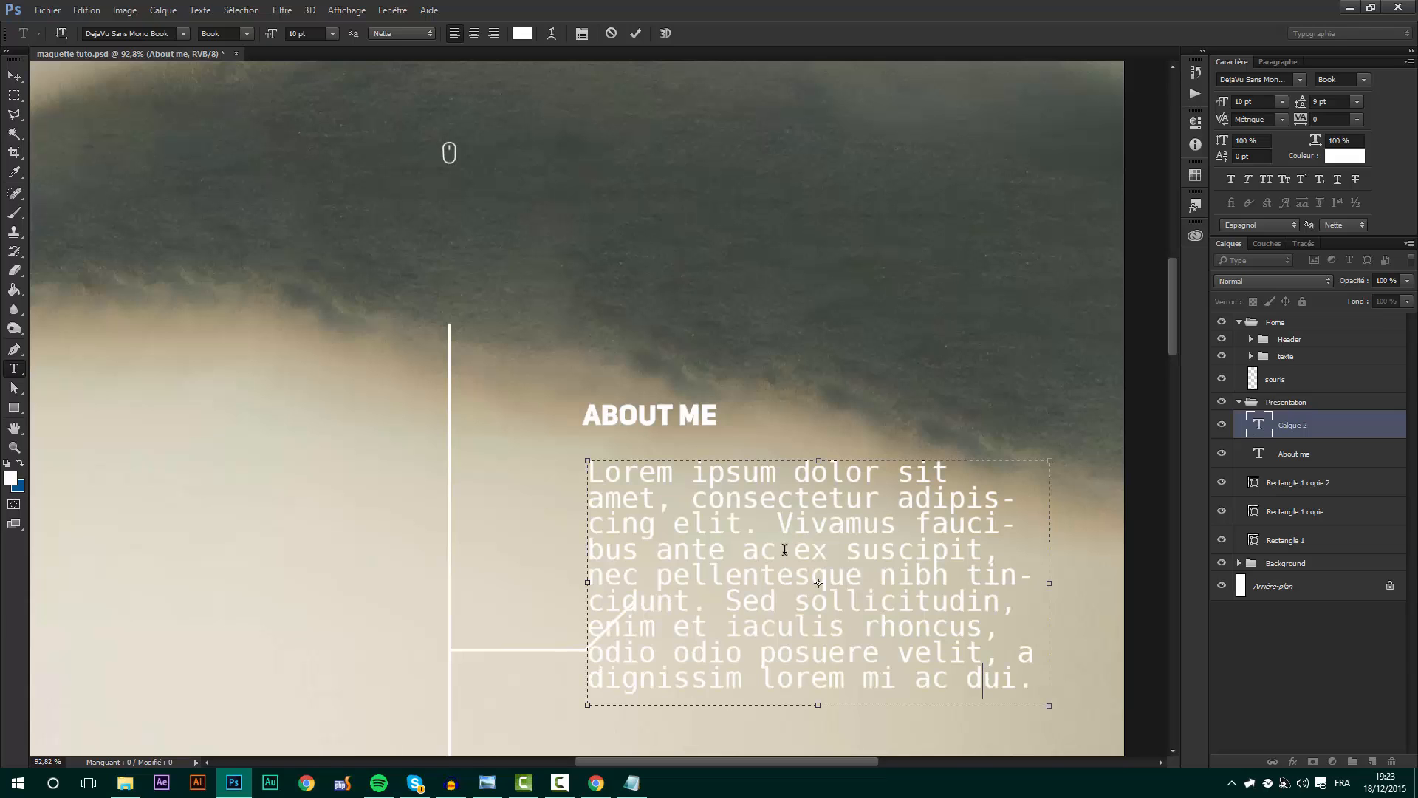
- Set the Lorem Ipsum paragraph's line spacing to 10 pt and its font size to 4 pt
key("ctrl+a")
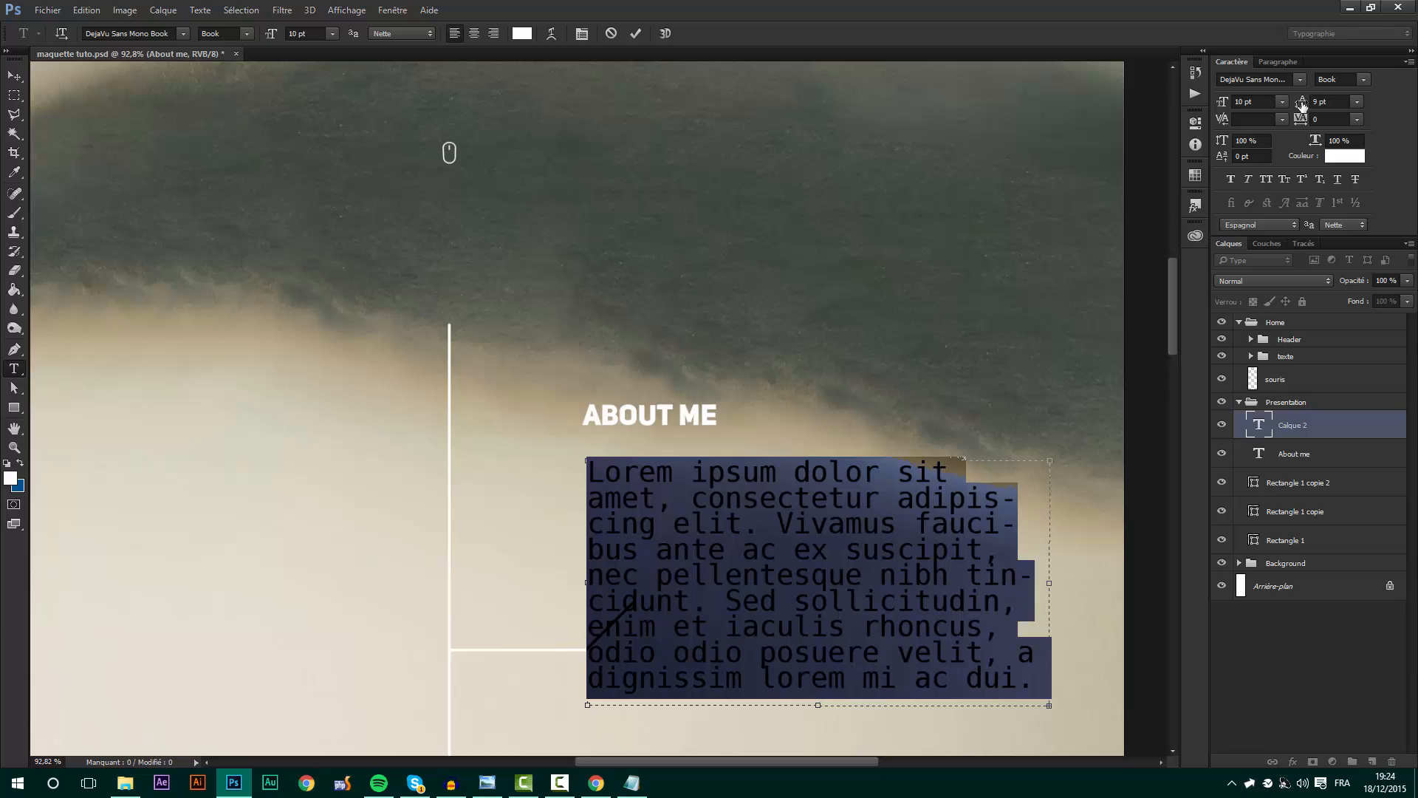
left_click_drag(1302, 104, 1304, 105)
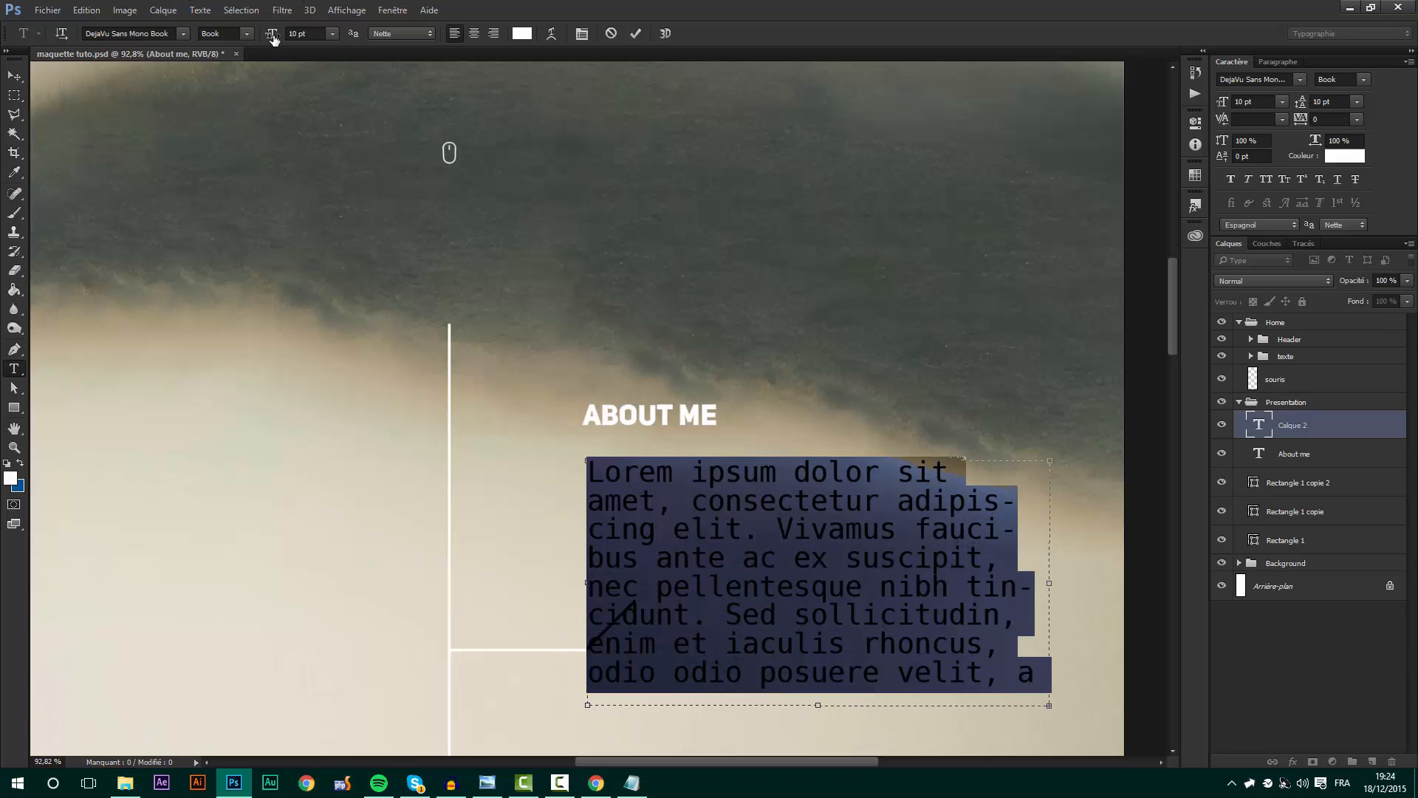
left_click_drag(275, 36, 270, 35)
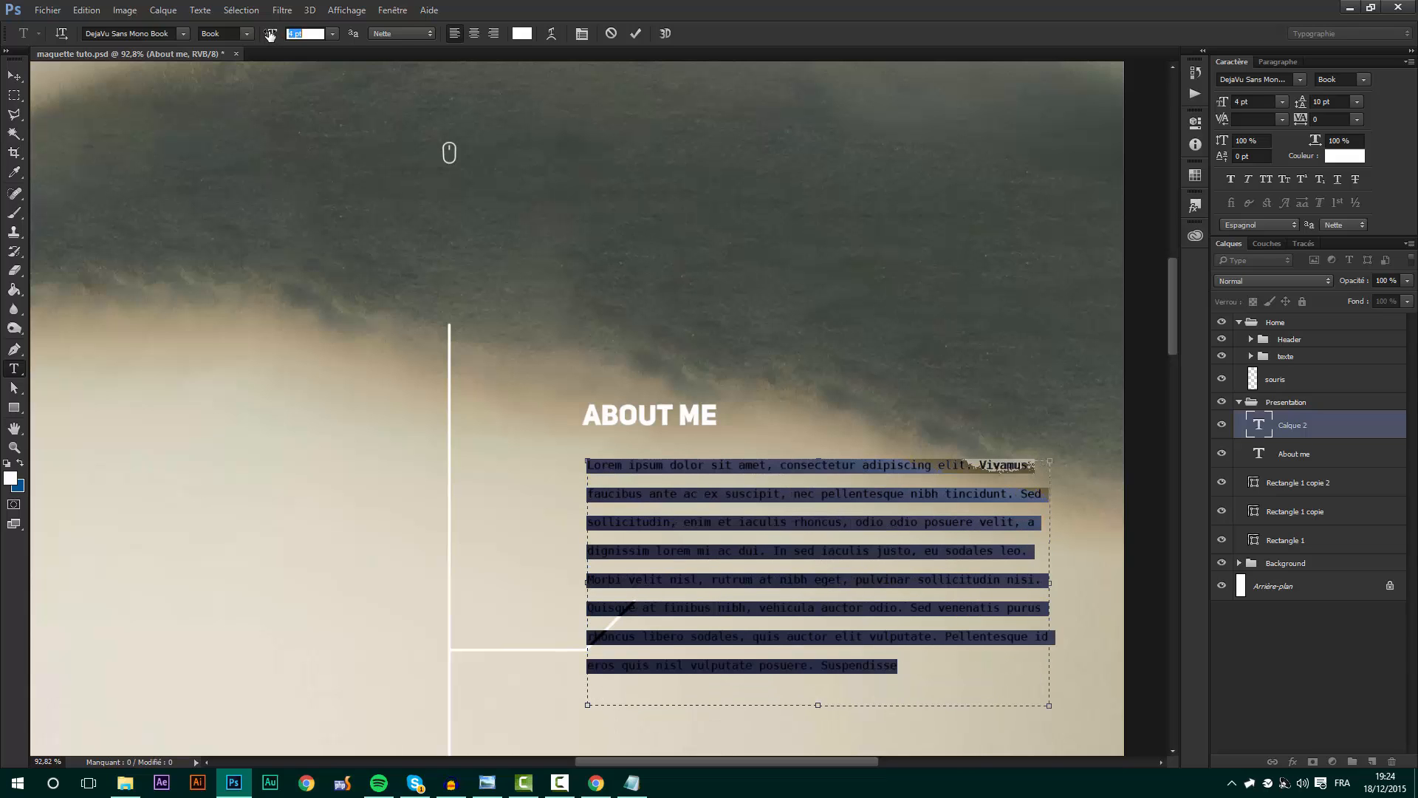
left_click(292, 33)
left_click(897, 551)
- Colour the whole Lorem Ipsum paragraph dark grey #504f4b
left_click_drag(941, 666, 548, 437)
left_click(522, 33)
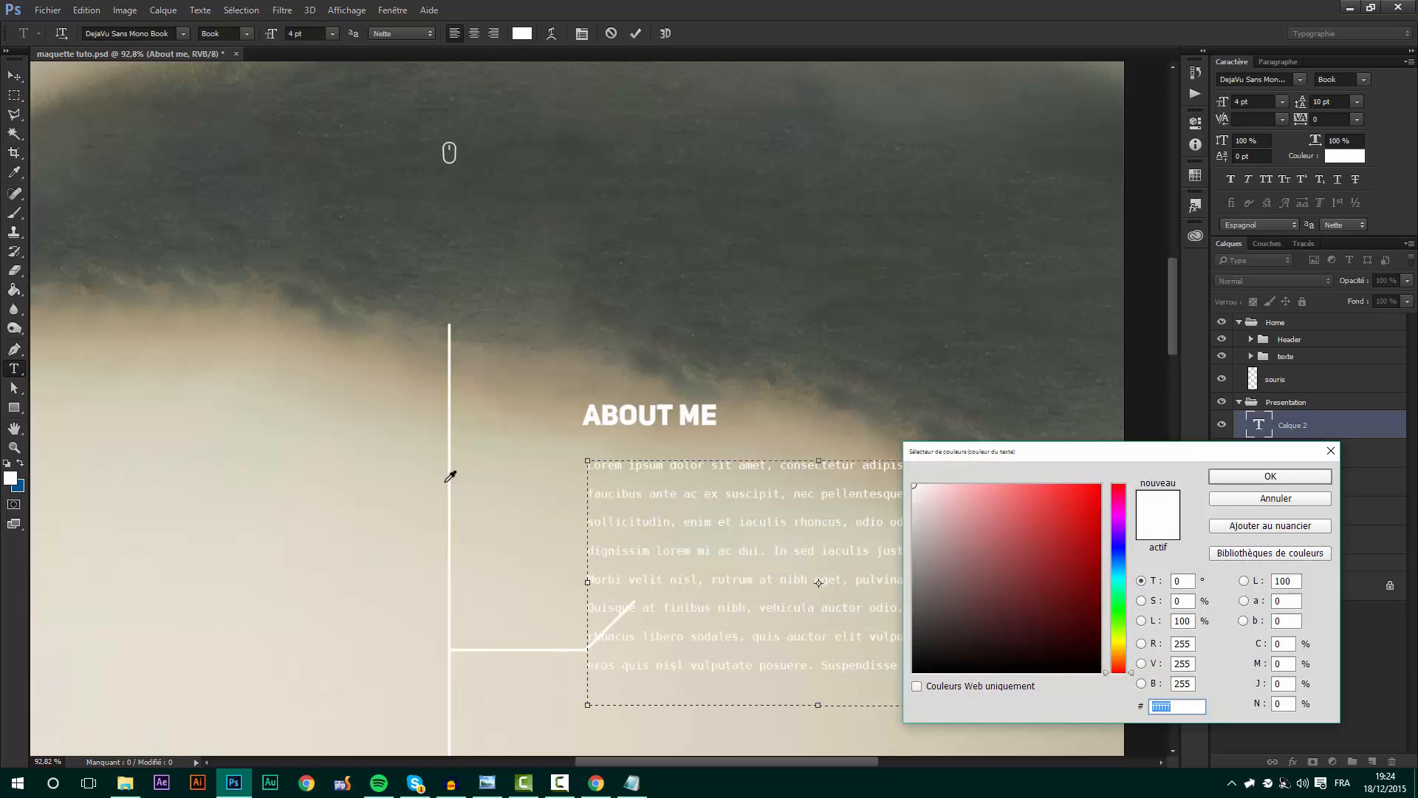
left_click(794, 554)
left_click(920, 550)
left_click_drag(925, 551, 918, 624)
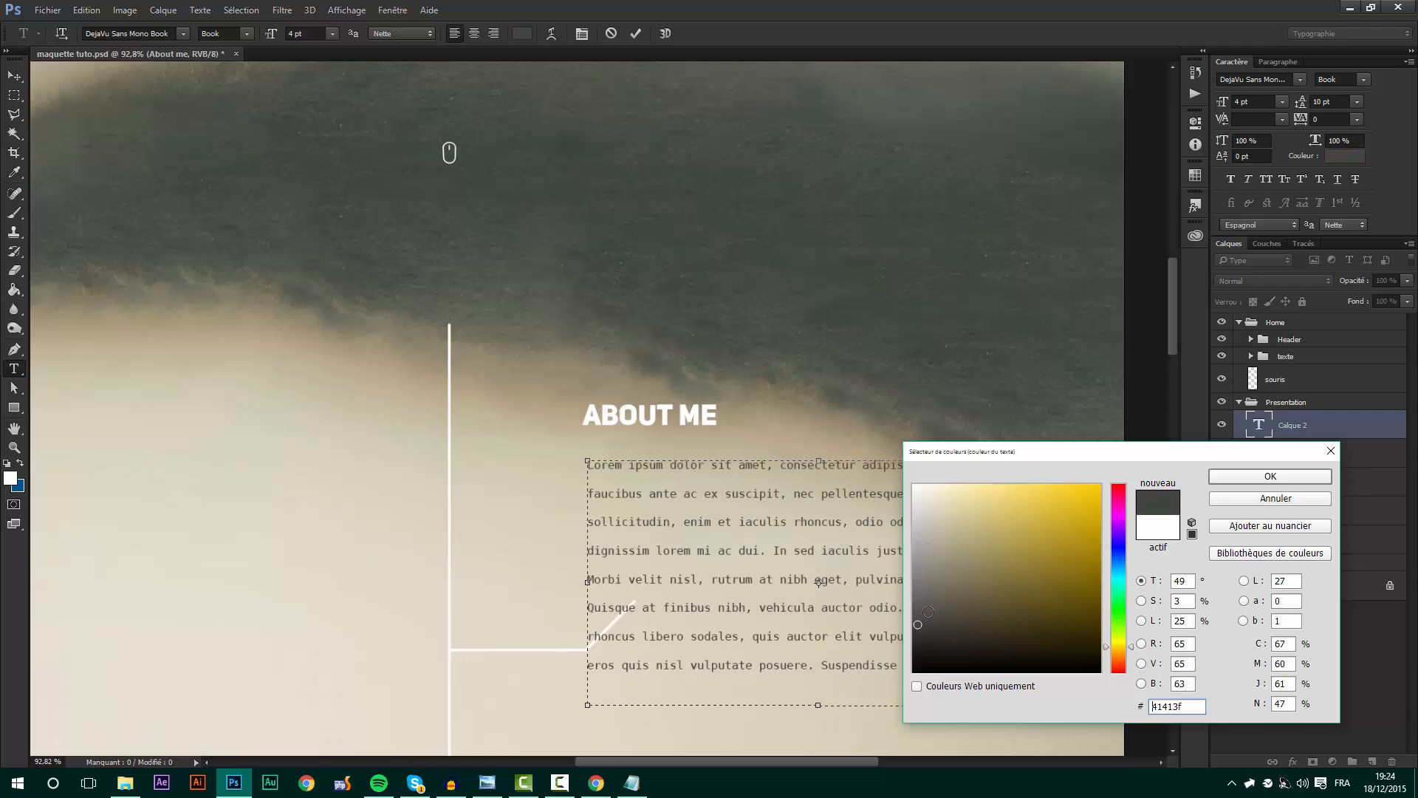
left_click(924, 613)
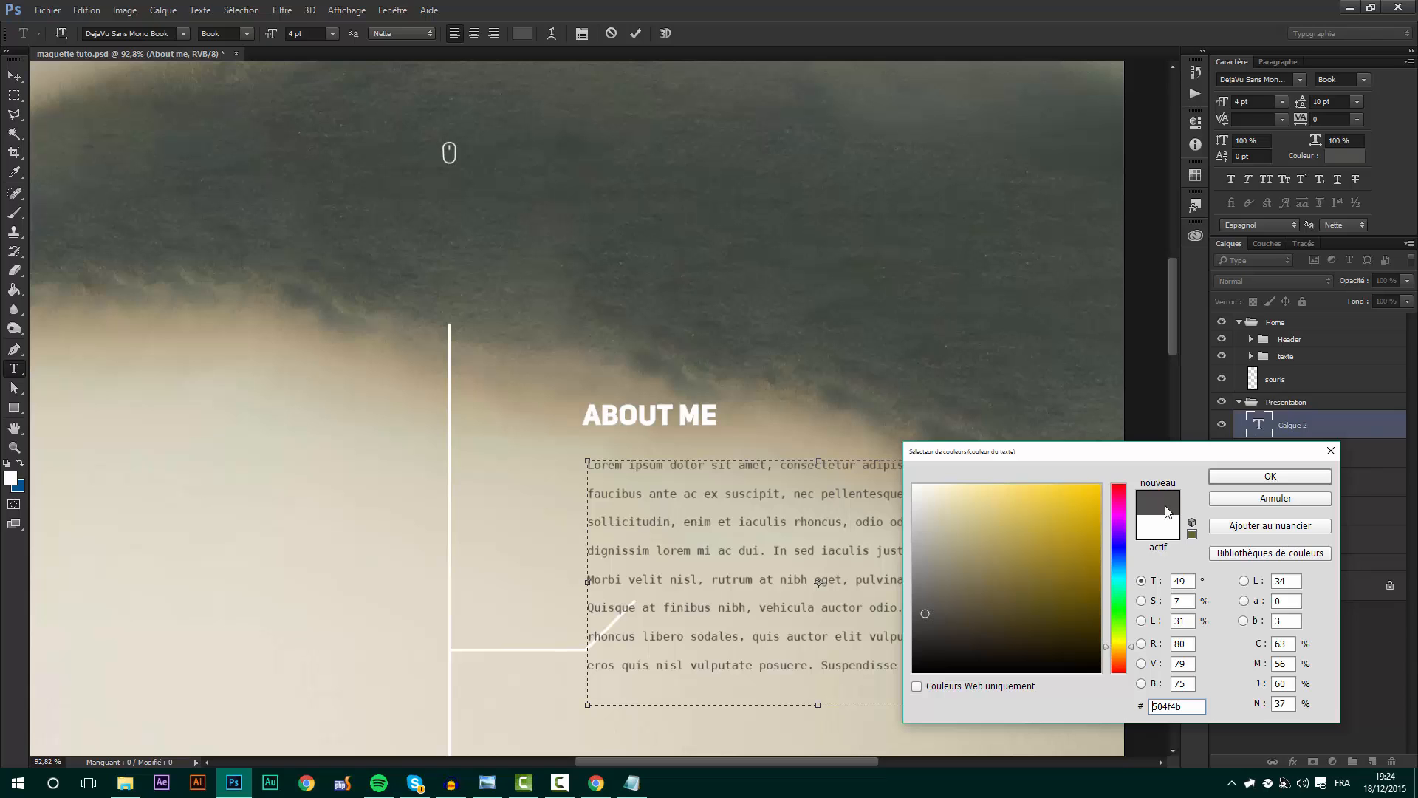
left_click(1253, 482)
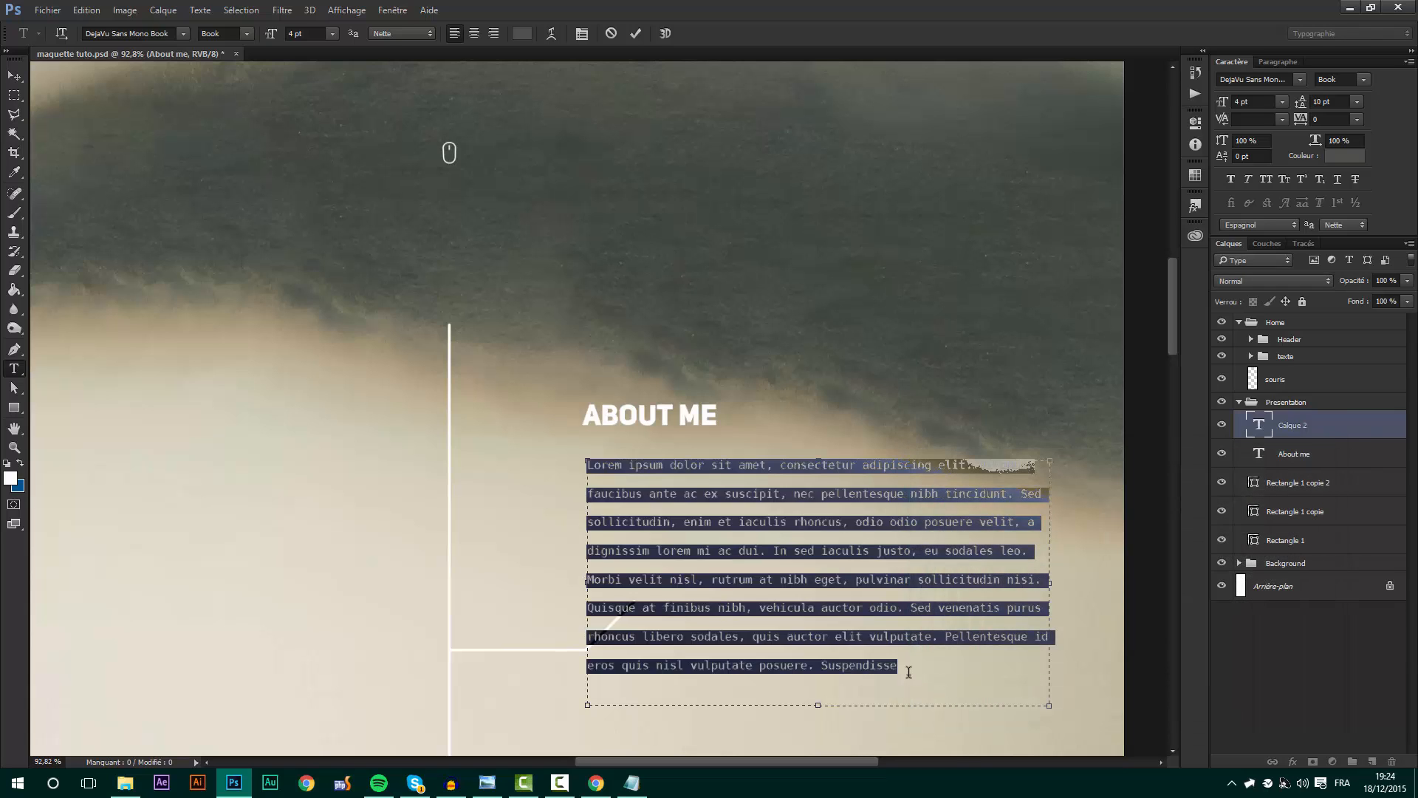
- Delete the end of the Lorem Ipsum paragraph after "rutrum at nibh eget" and commit the text
left_click_drag(934, 664, 852, 579)
key("BackSpace")
key("ctrl+Return")
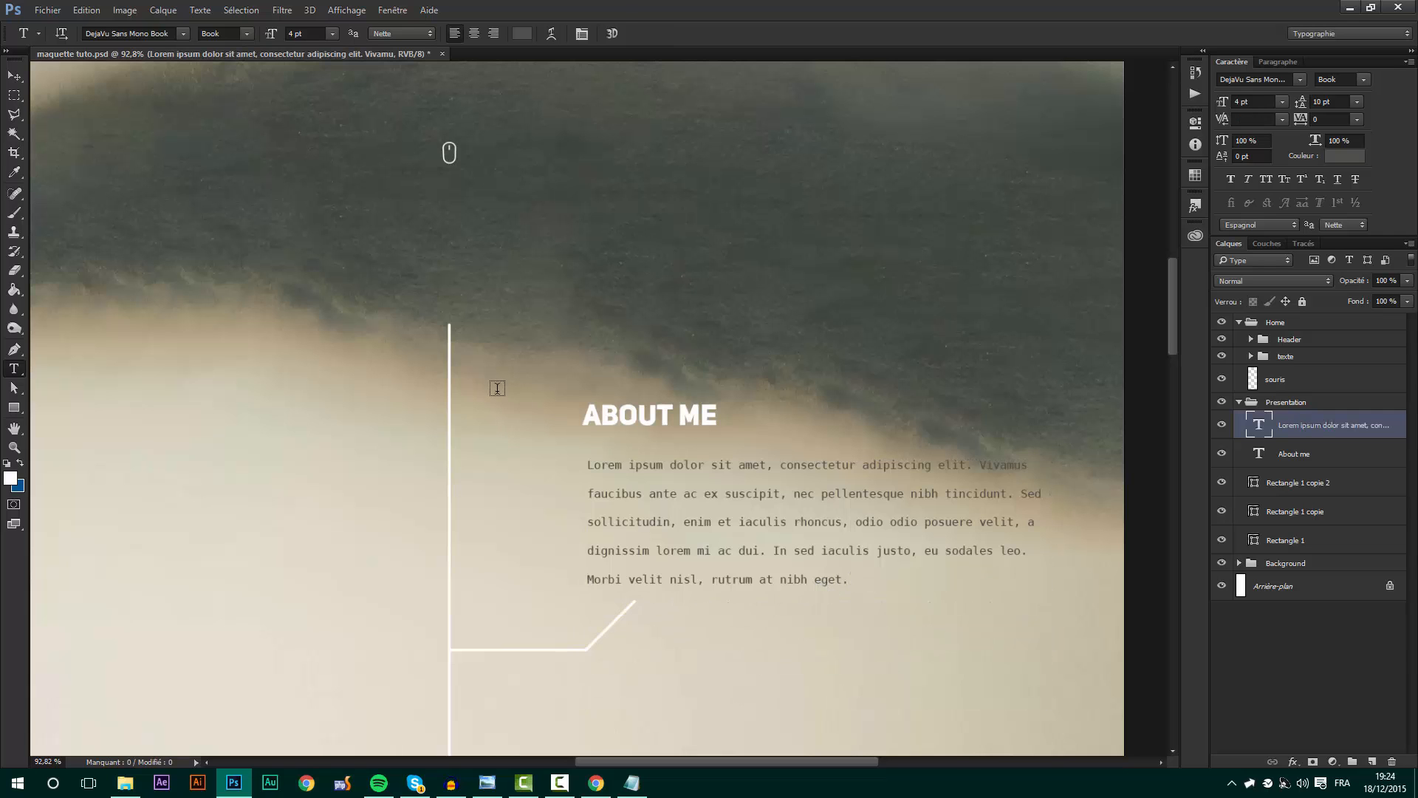
- Delete the end of the Lorem Ipsum paragraph after "dignissim lorem mi ac dui." and commit the text
scroll(763, 447, "down", 5)
scroll(842, 553, "up", 3)
scroll(842, 553, "up", 1)
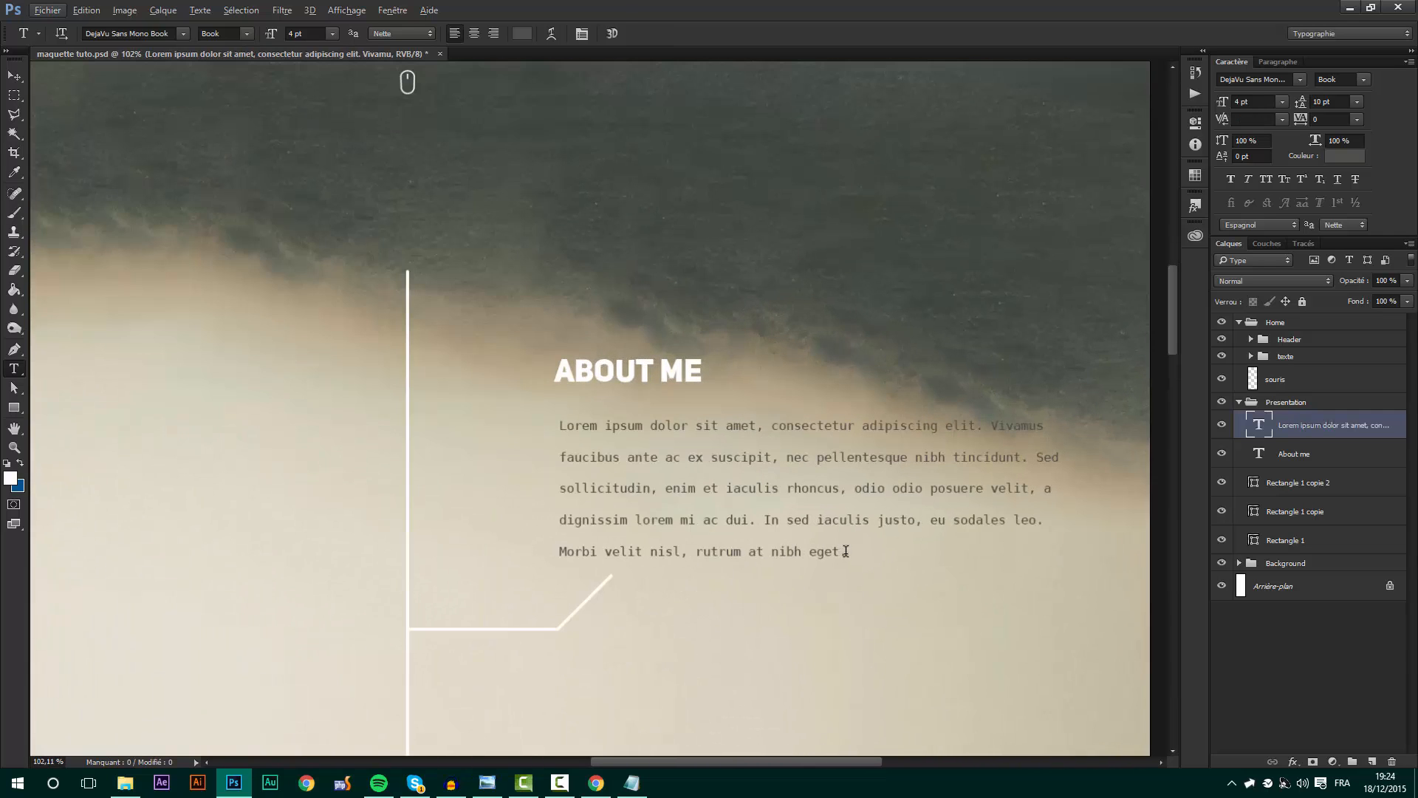
left_click_drag(846, 551, 758, 525)
key("BackSpace")
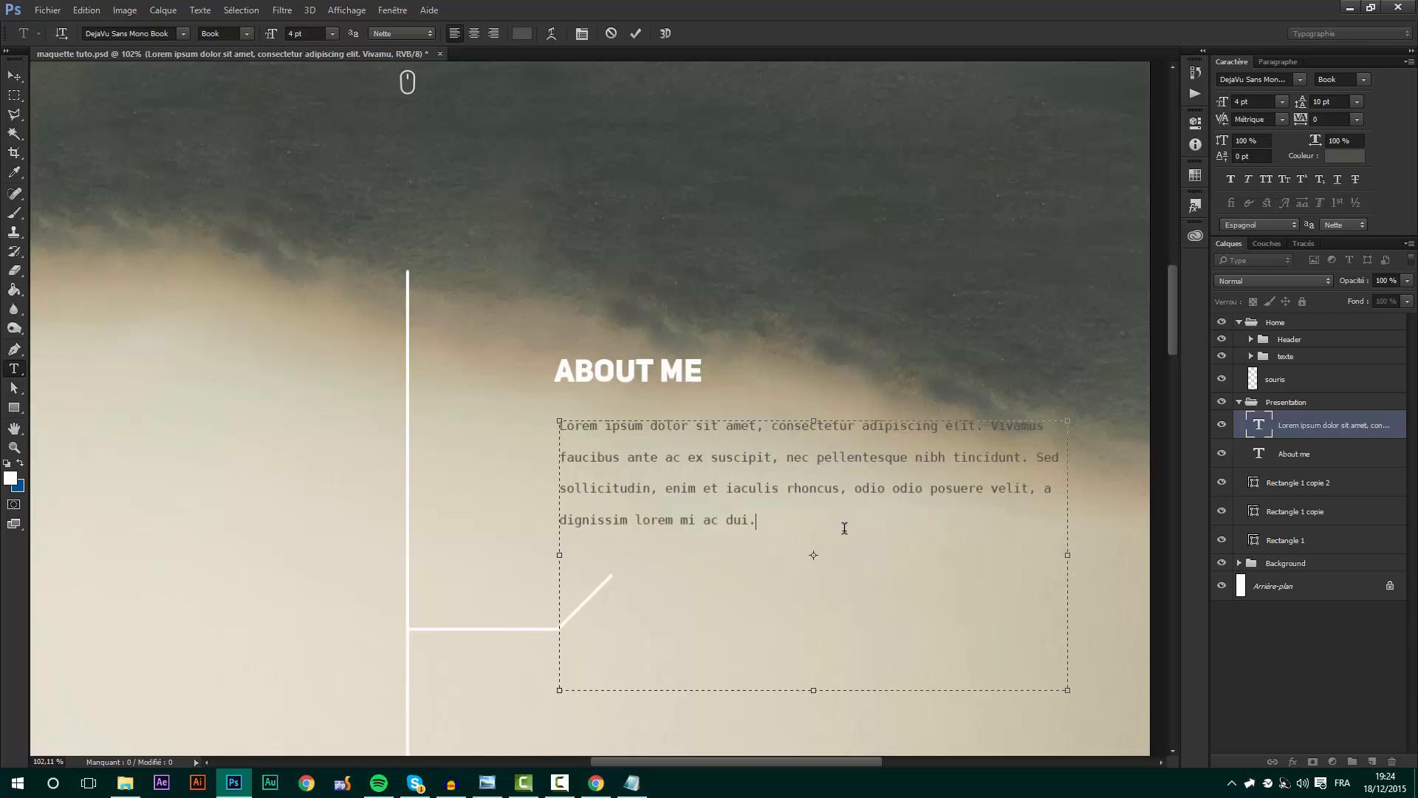
left_click(14, 75)
- Move the About me title slightly down and left, closer to the paragraph and starting just left of its text edge
scroll(830, 449, "down", 1)
scroll(830, 449, "down", 1)
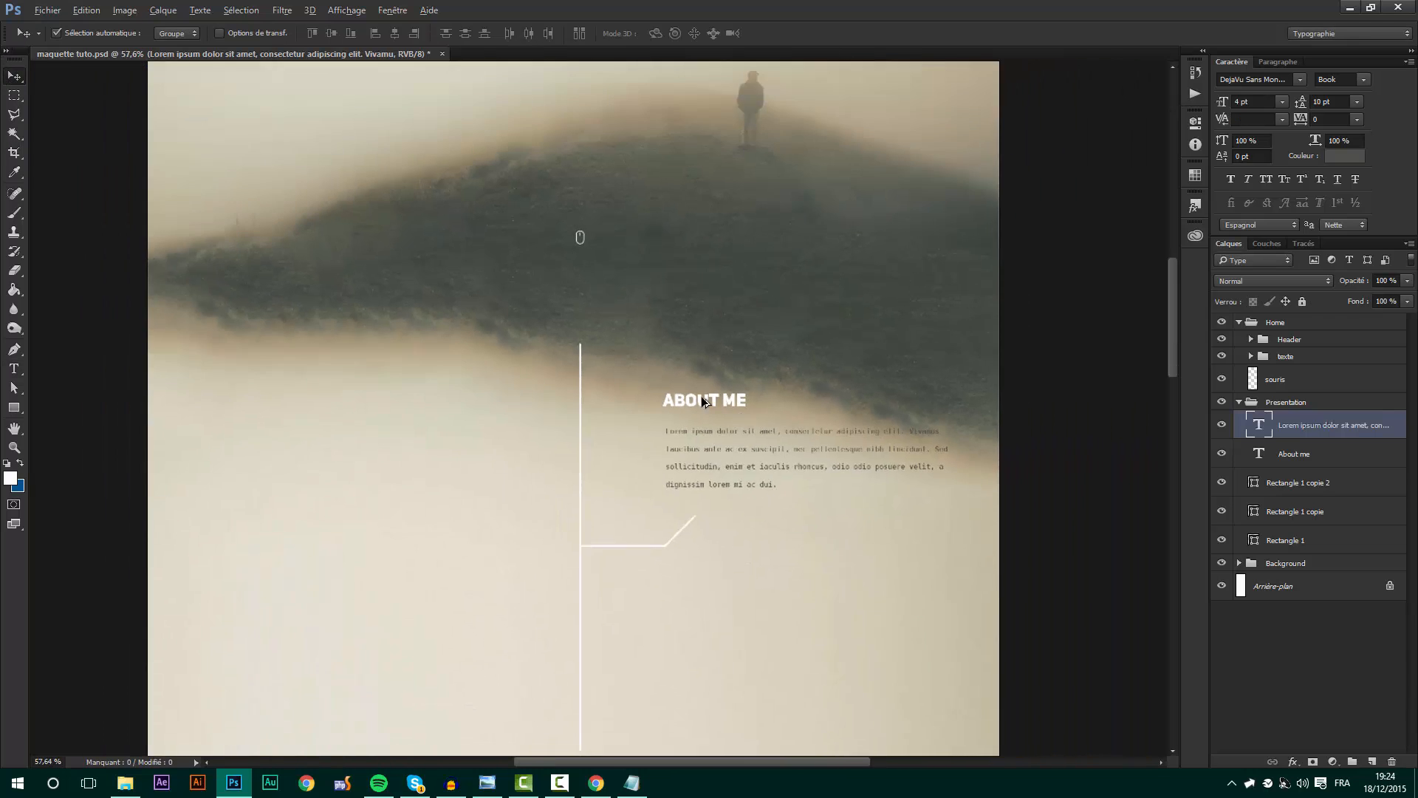
scroll(853, 456, "up", 3)
left_click(1023, 434)
key("ctrl+t")
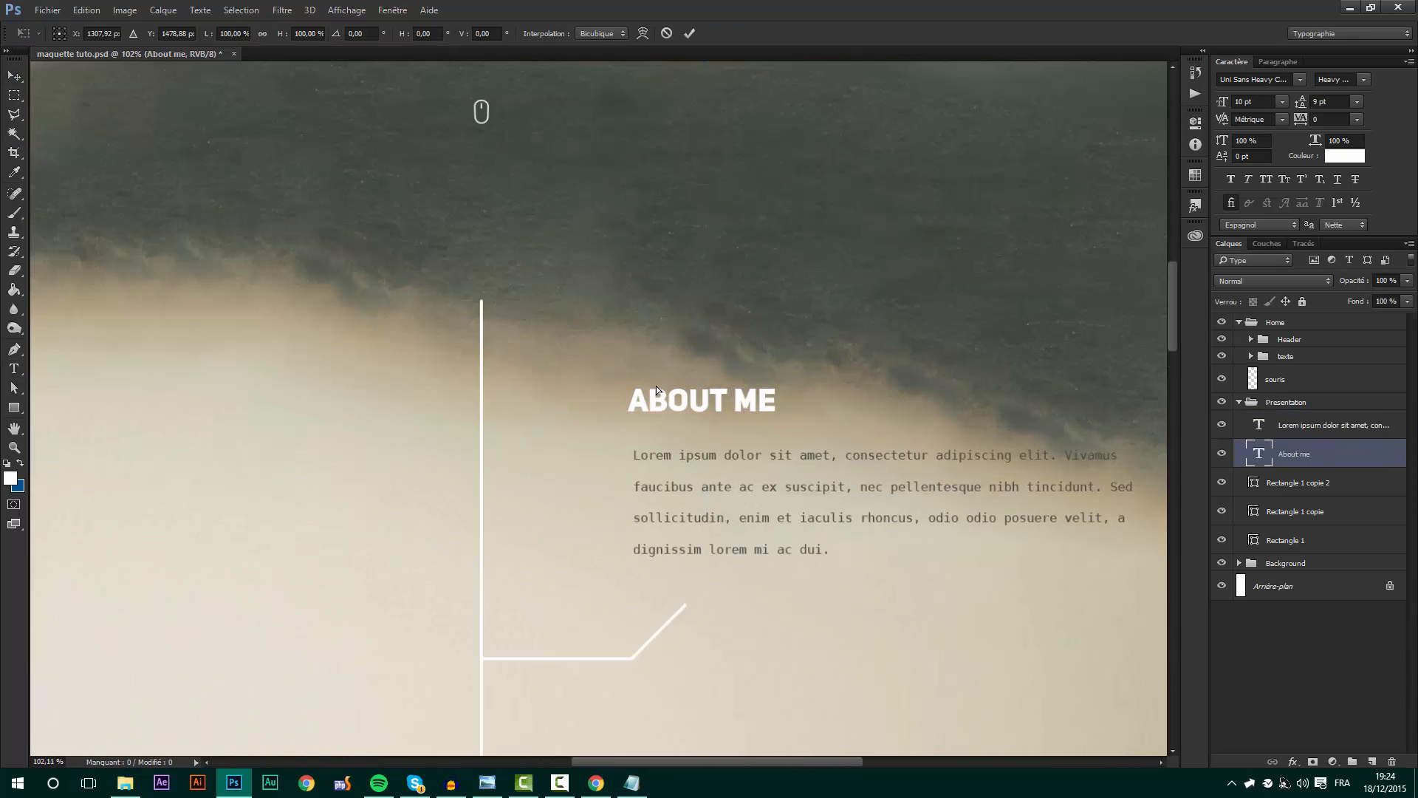
left_click_drag(666, 402, 644, 414)
key("Return")
scroll(809, 475, "down", 2)
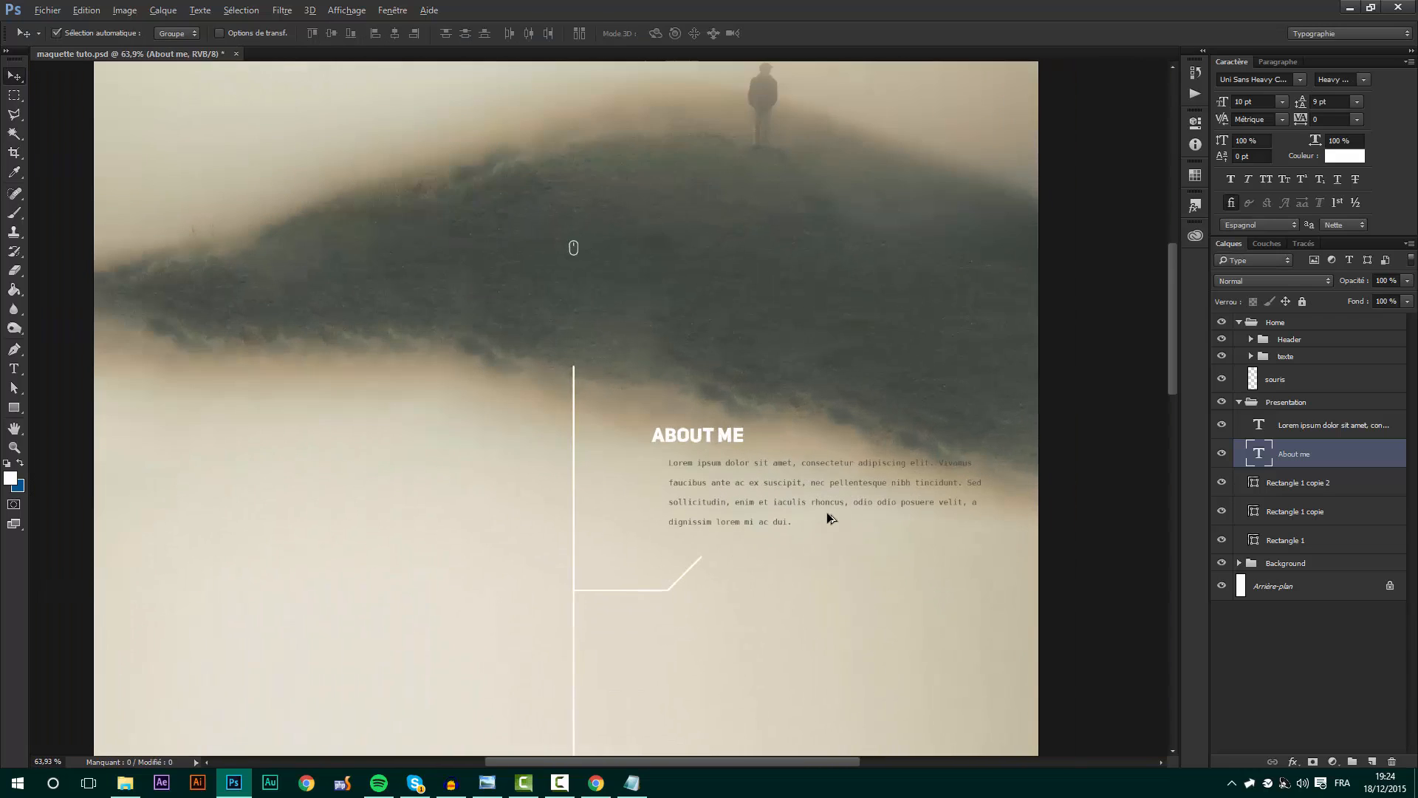
- Examine the About me title, paragraph and white lines at different zoom levels, with the interface panels temporarily hidden
scroll(826, 512, "down", 3)
scroll(403, 352, "up", 5)
key("Tab")
scroll(963, 402, "up", 1)
scroll(638, 414, "down", 1)
scroll(1230, 421, "up", 1)
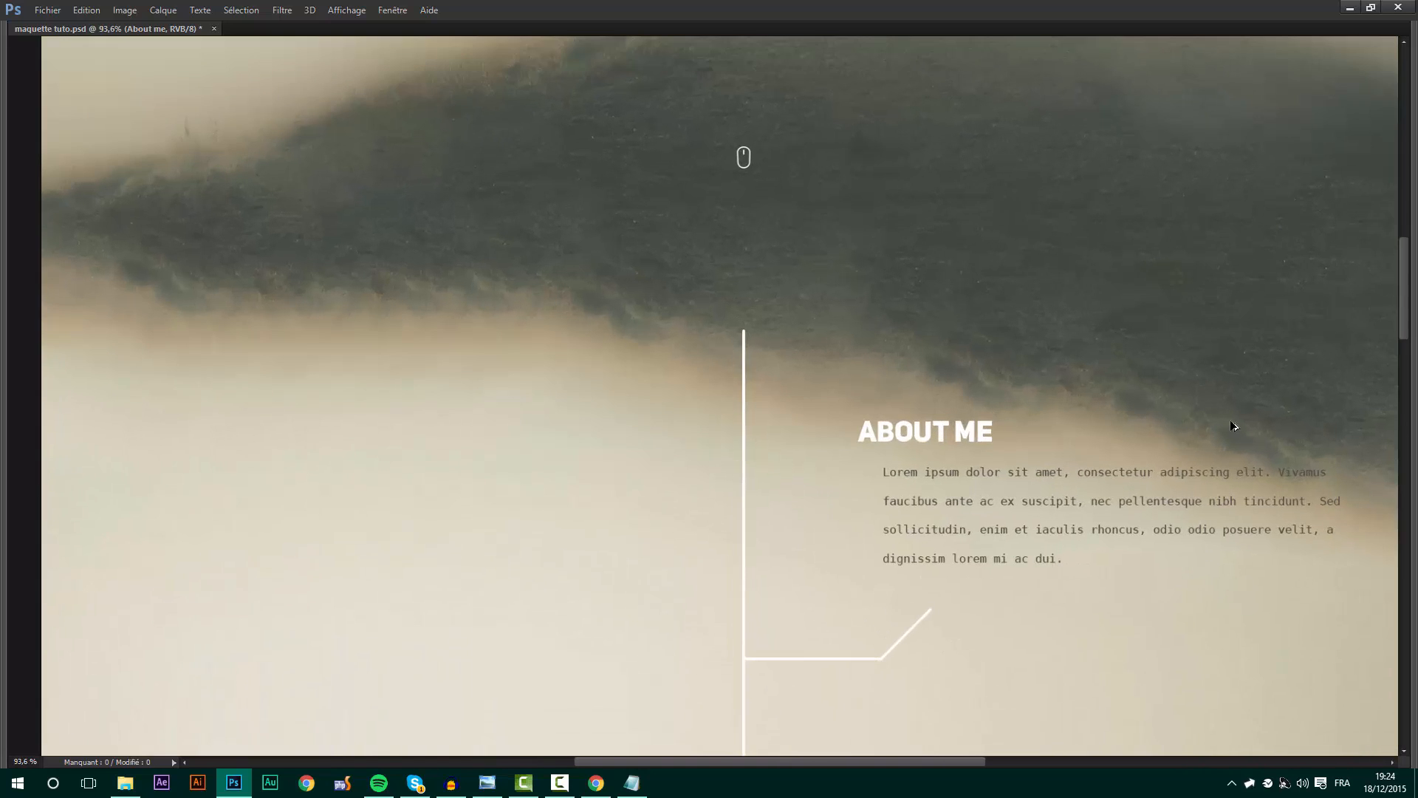
key("Tab")
scroll(965, 481, "down", 2)
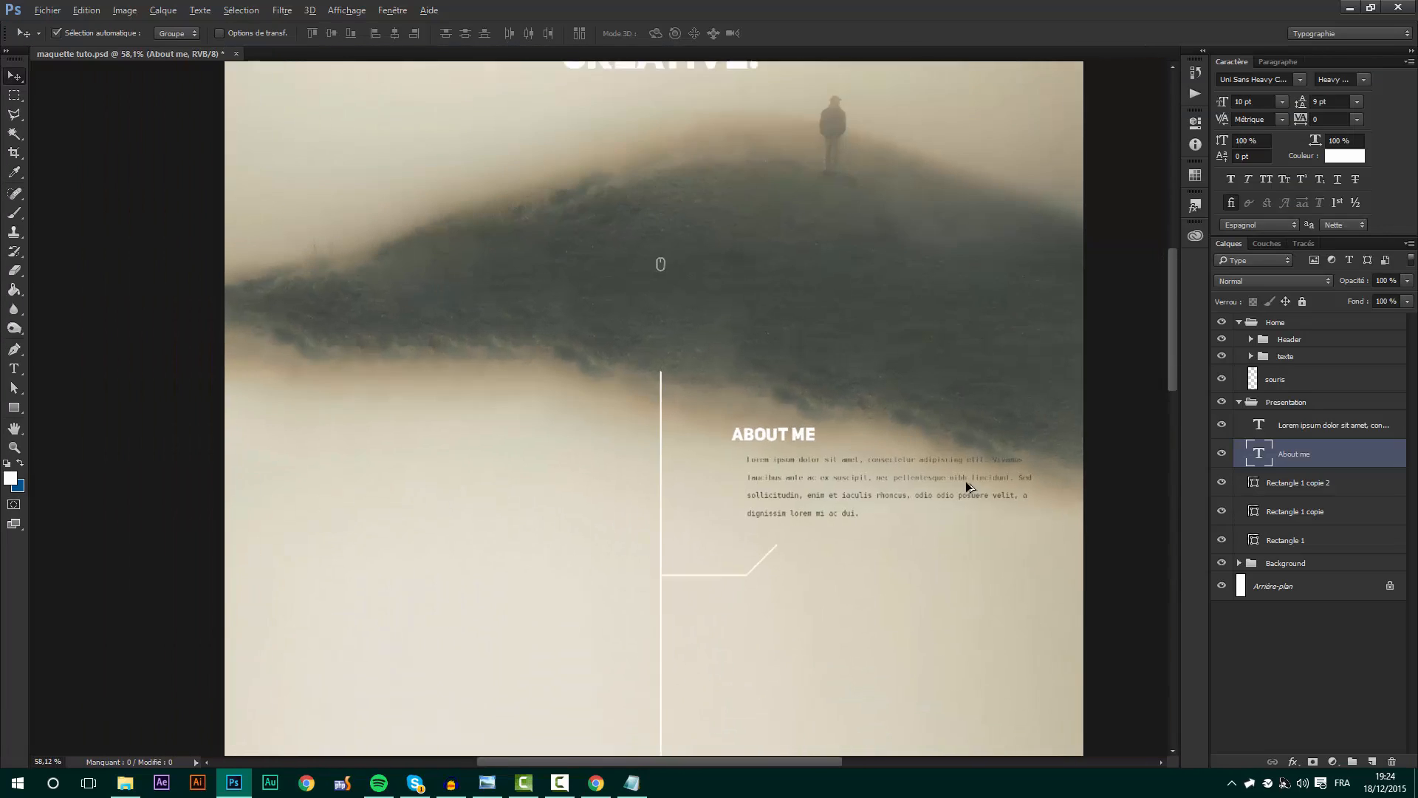
- Rename the "About me" text layer in the Presentation group as "titre"
scroll(967, 486, "up", 1)
scroll(758, 507, "up", 1)
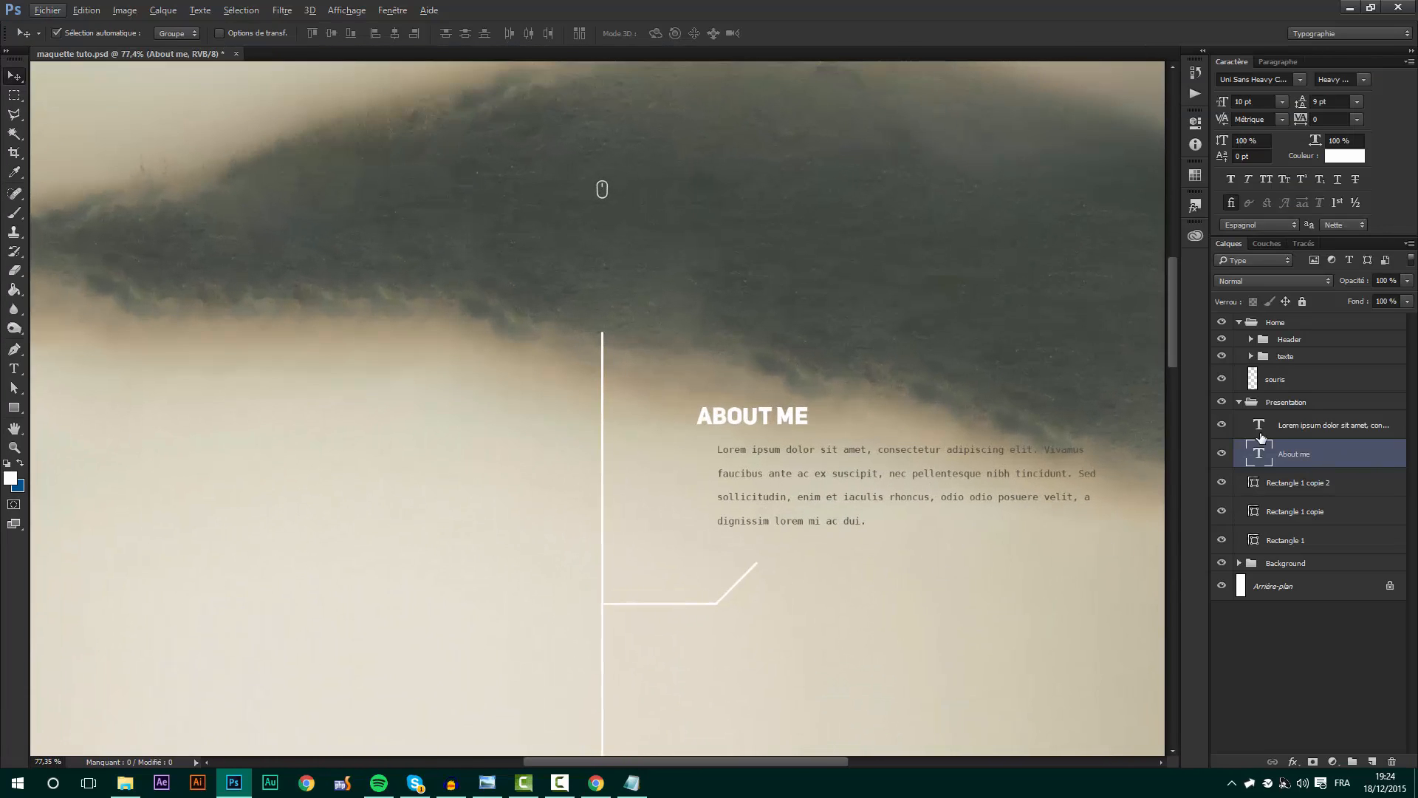
double_click(1307, 461)
type("titre")
key("Return")
- Group the layers Rectangle 1 copie 2 and Rectangle 1 copie, and name the group "barres"
left_click(1222, 484)
left_click(1296, 487)
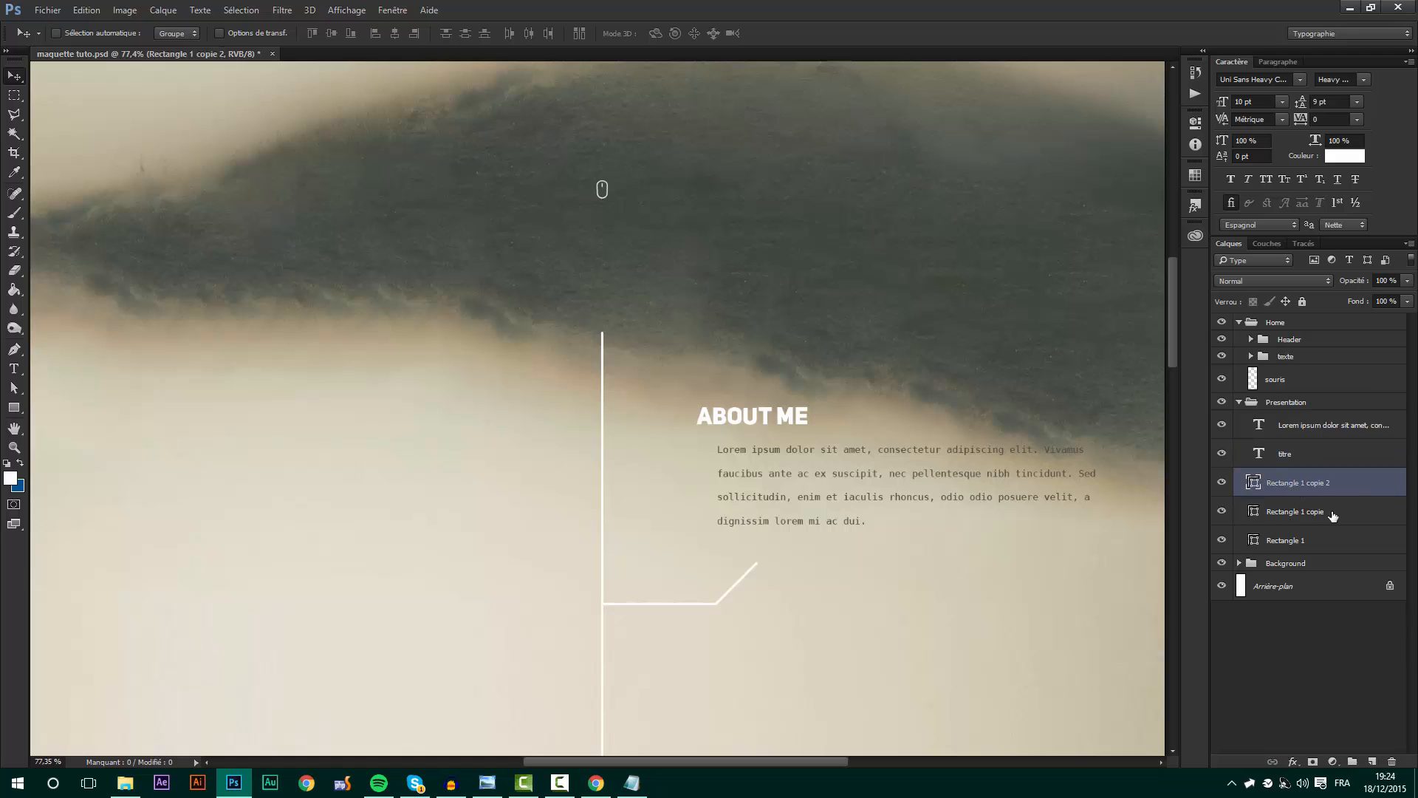
left_click(1327, 512, "shift")
key("ctrl+g")
double_click(1292, 478)
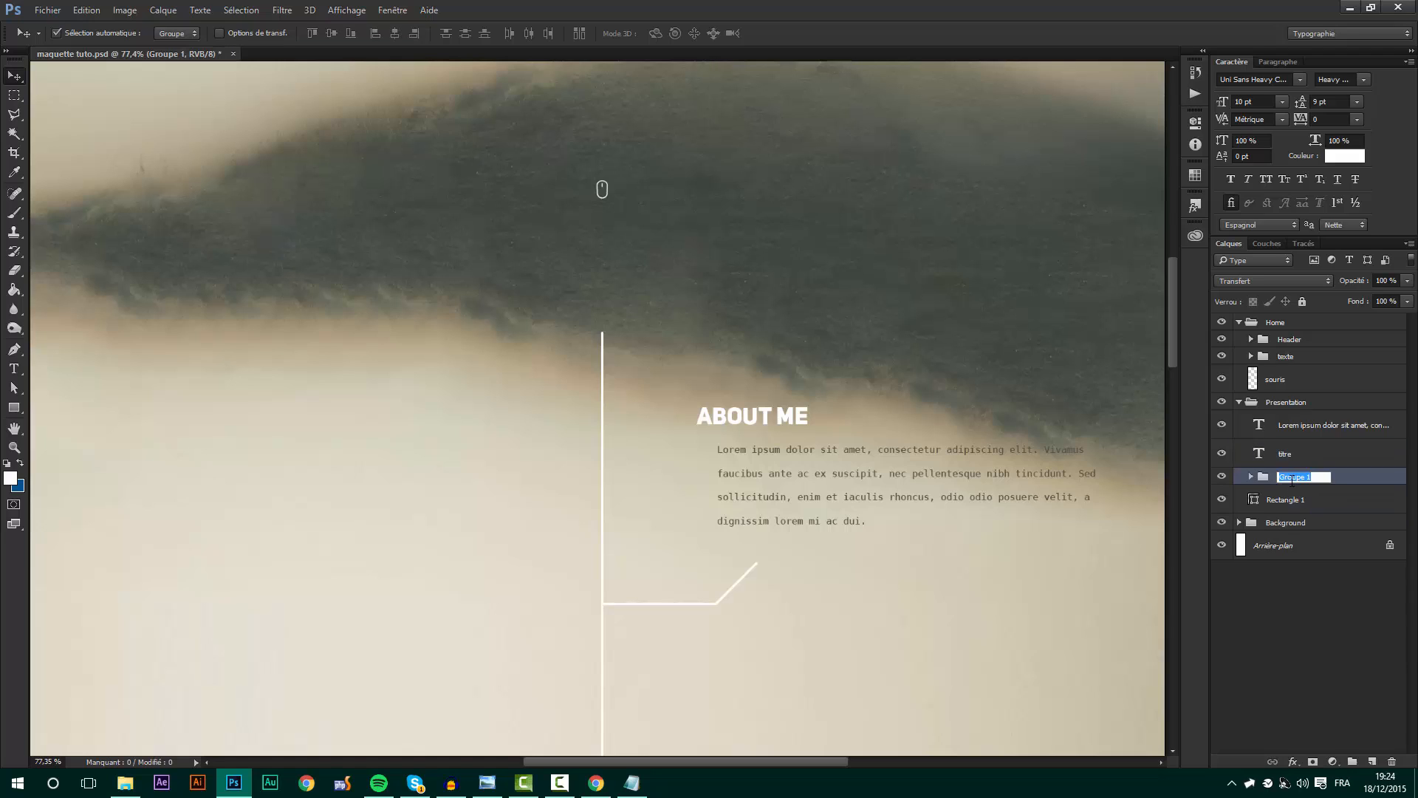
type("barres")
key("Return")
- Rename the Lorem ipsum text layer as "texte" and place it below the titre layer
double_click(1327, 426)
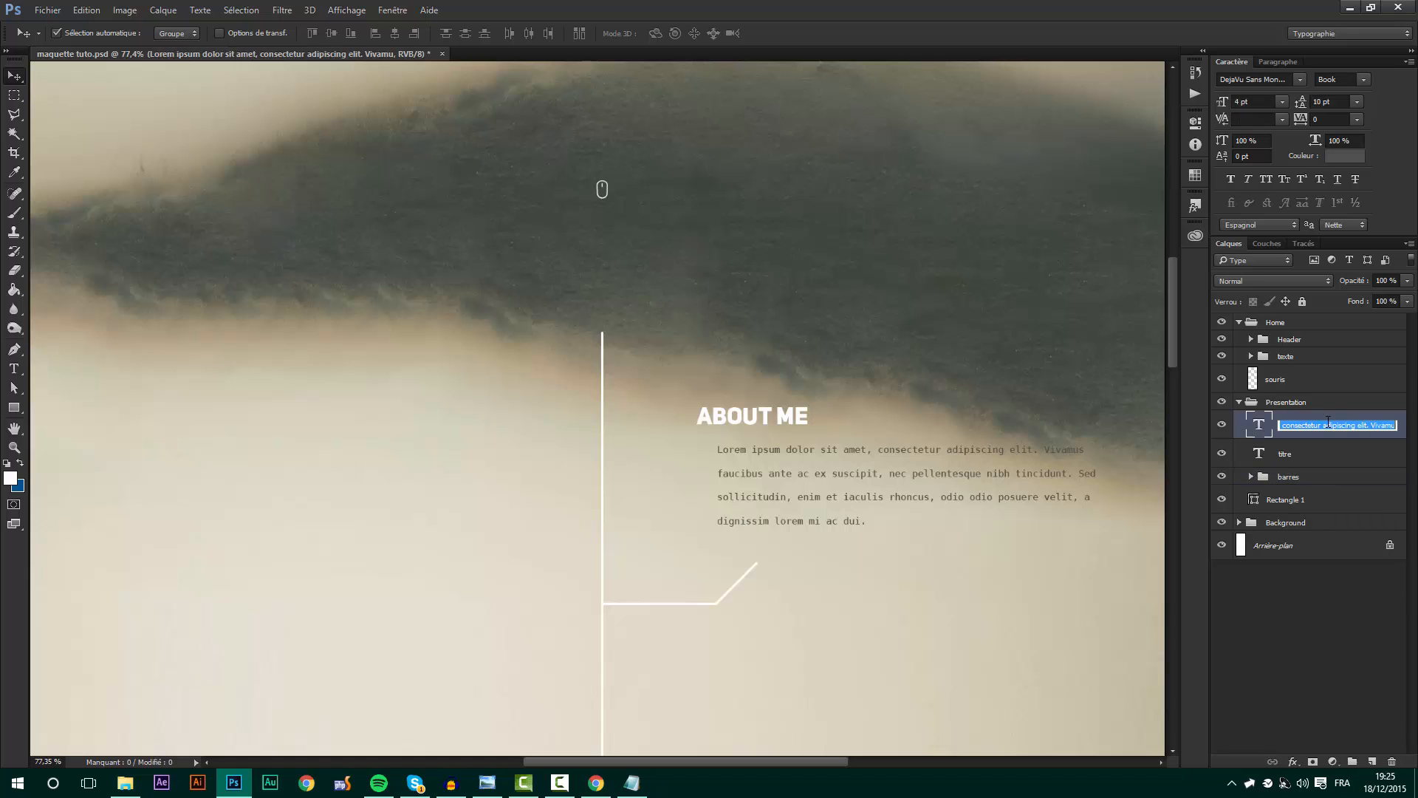
type("texte")
key("Return")
left_click_drag(1327, 421, 1300, 461)
- Group titre, texte and barres together, and name the group "block"
left_click(1301, 428)
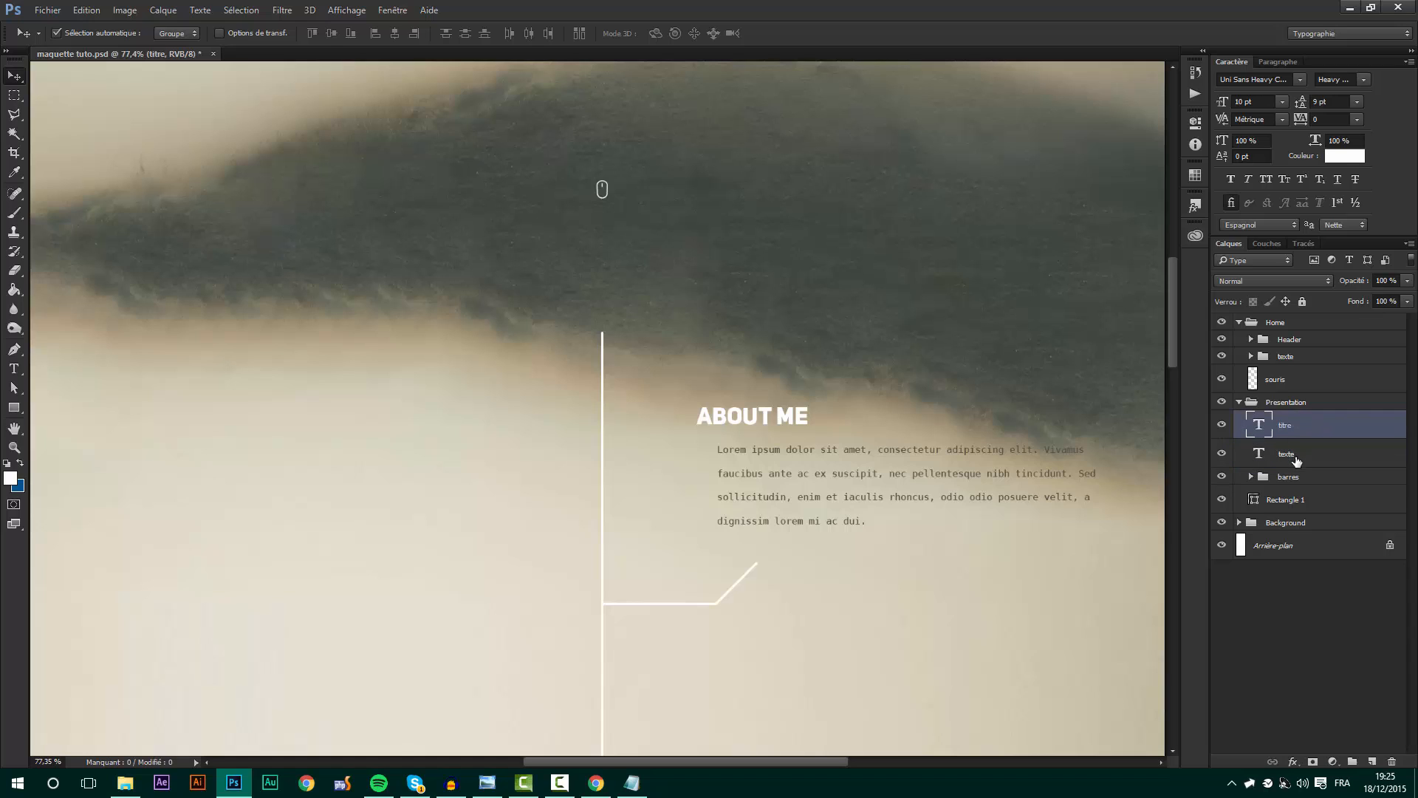
left_click(1302, 485, "shift")
key("ctrl+g")
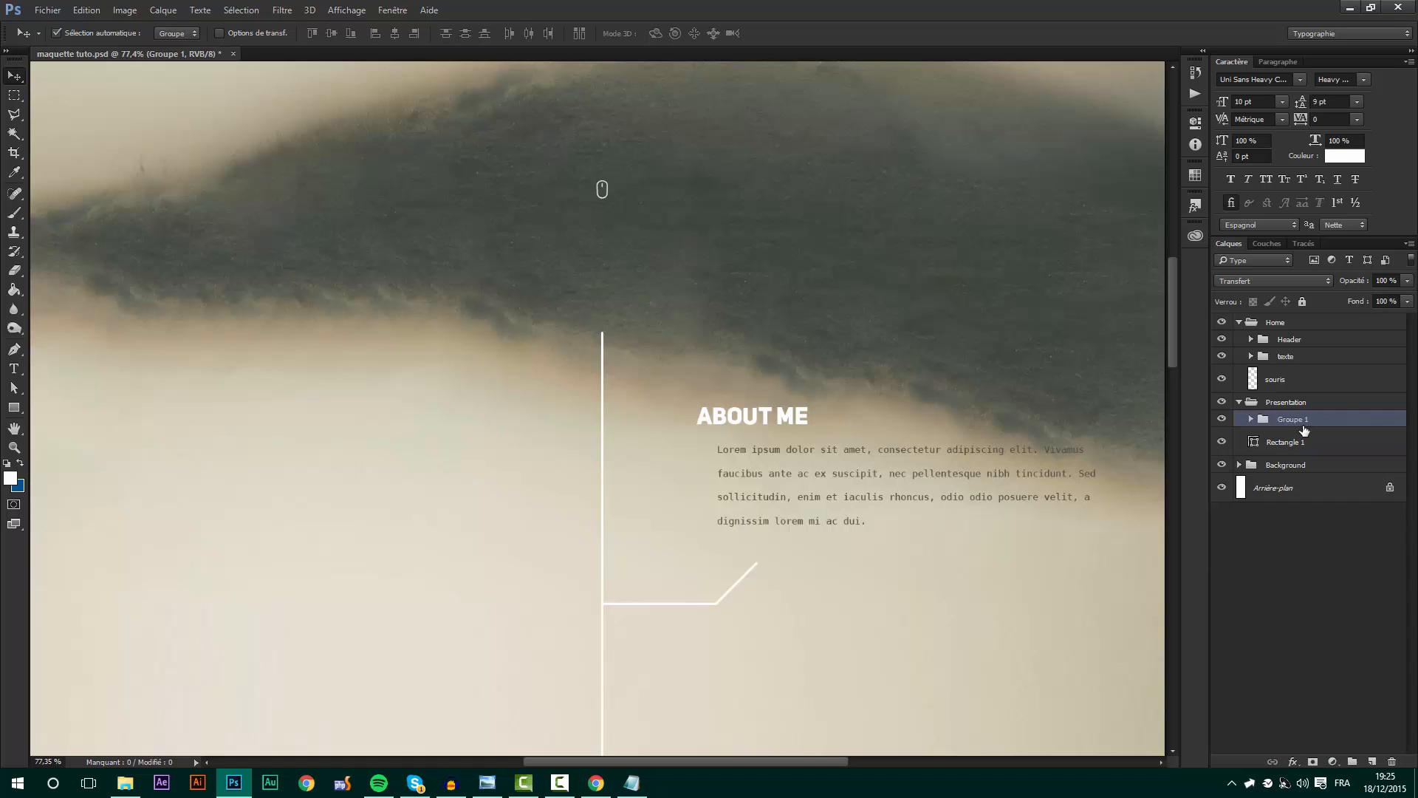
double_click(1296, 419)
type("block")
key("Return")
- Rename the Rectangle 1 layer as "line verticale"
left_click(1288, 444)
double_click(1289, 443)
key("BackSpace")
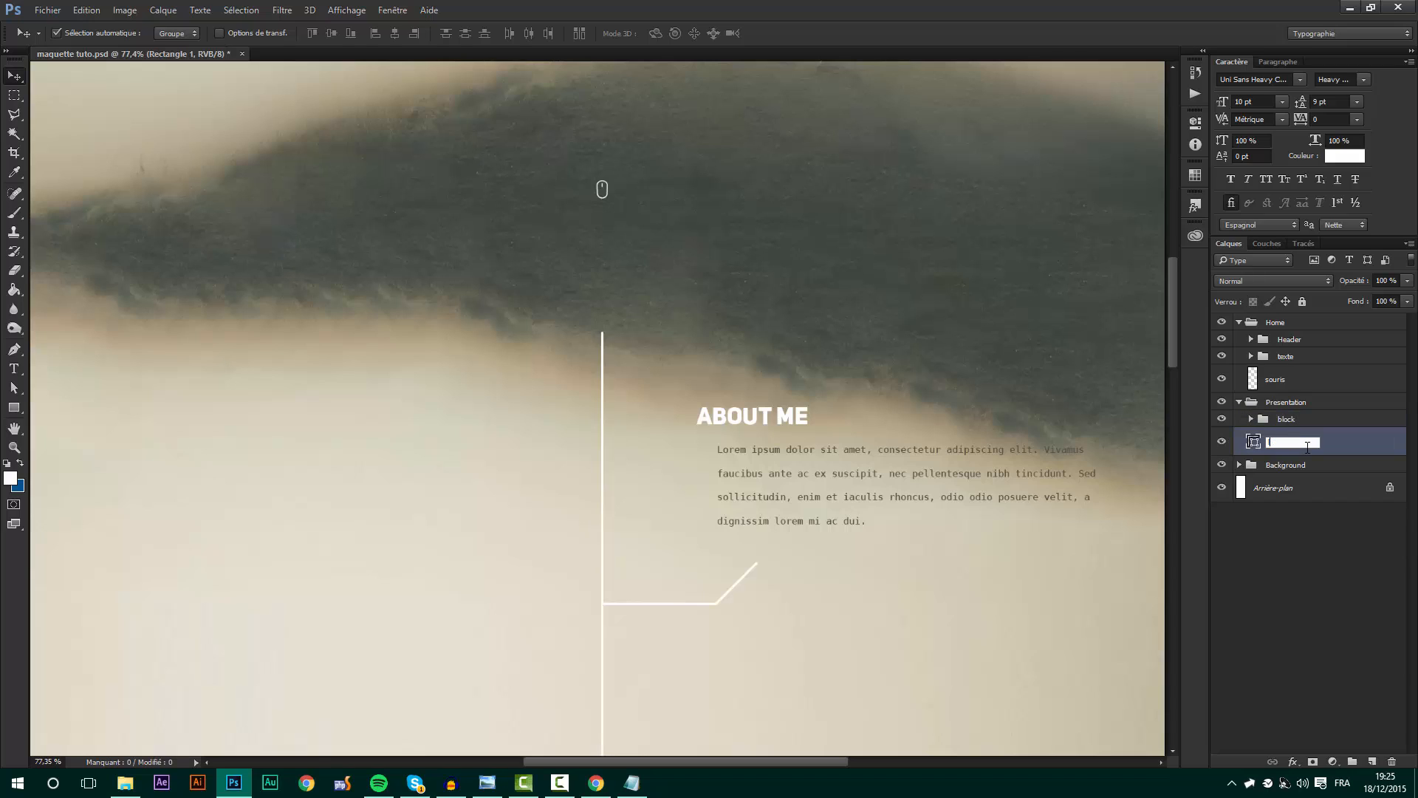
type("line verticale")
key("Return")
- Duplicate the block group and move the copy straight down beneath the original, along the vertical line
left_click(1300, 419)
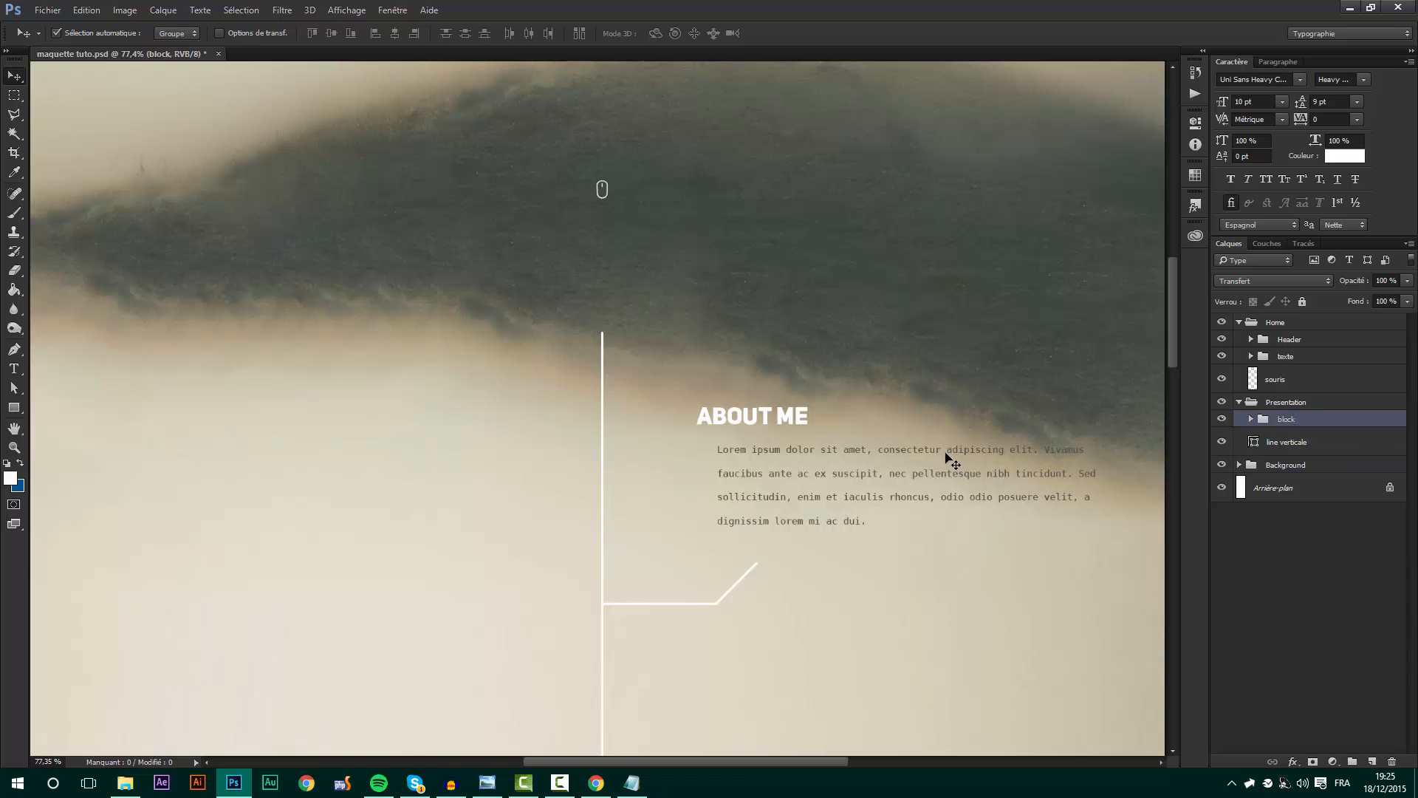
left_click_drag(943, 459, 923, 446)
key("ctrl+t")
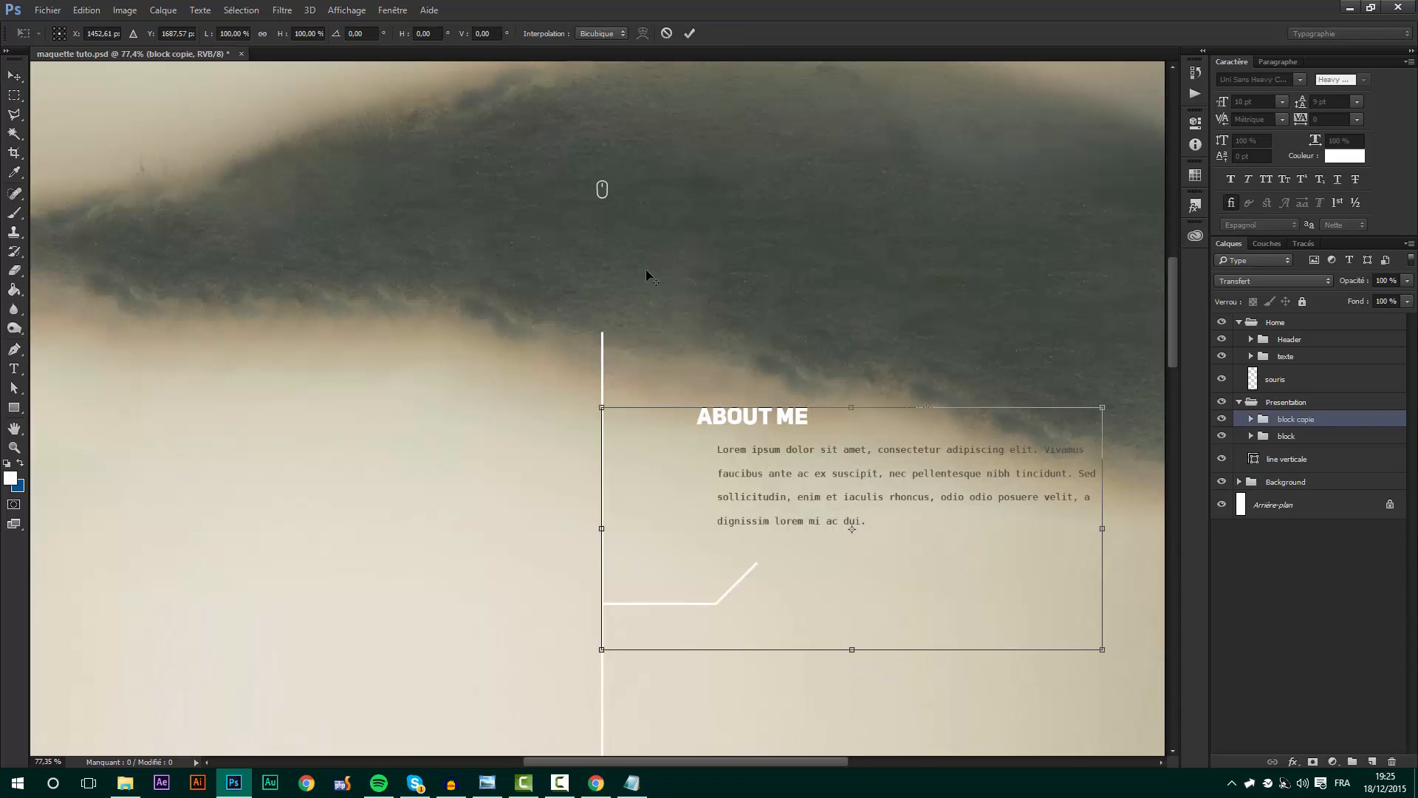
scroll(645, 269, "down", 3)
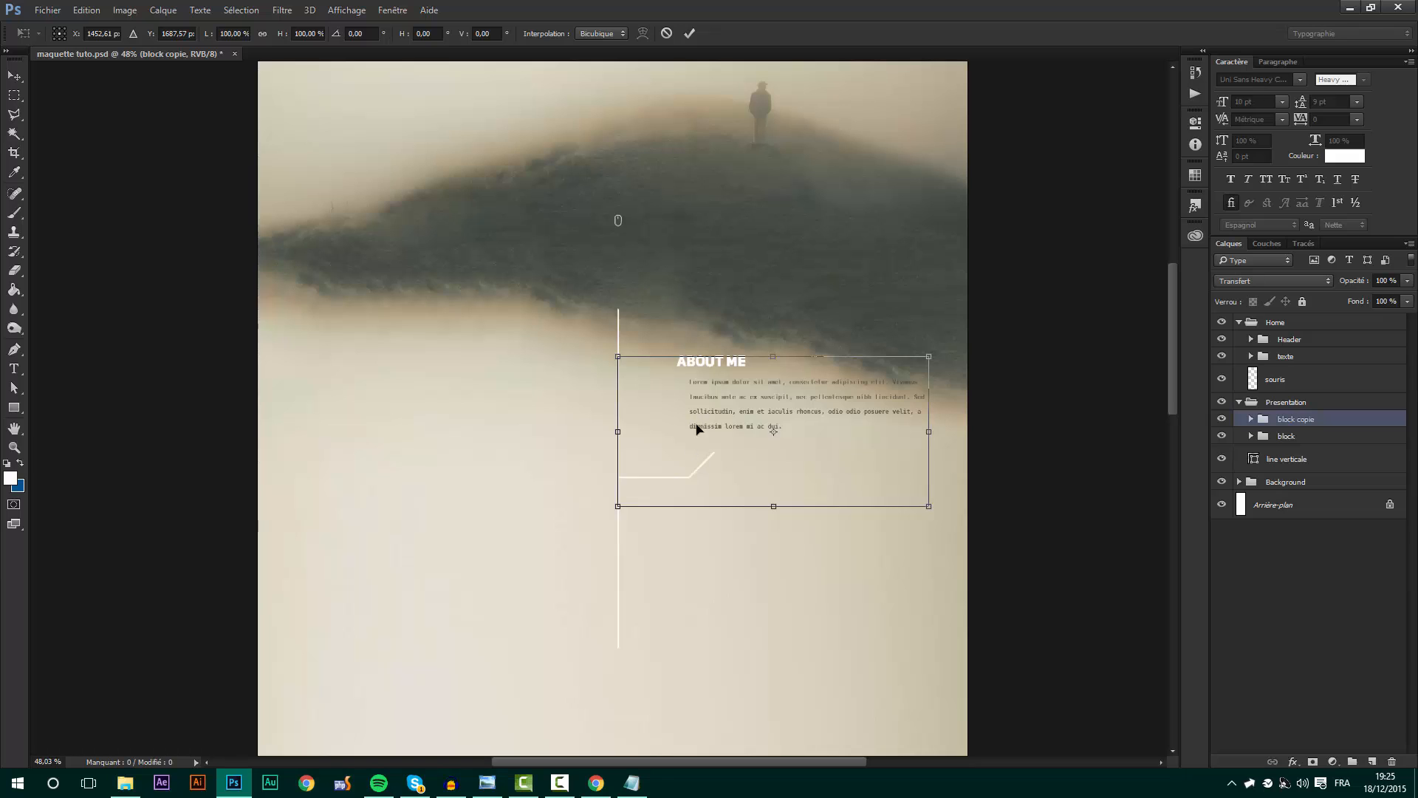
left_click_drag(697, 429, 693, 572)
key("Return")
scroll(731, 524, "up", 2)
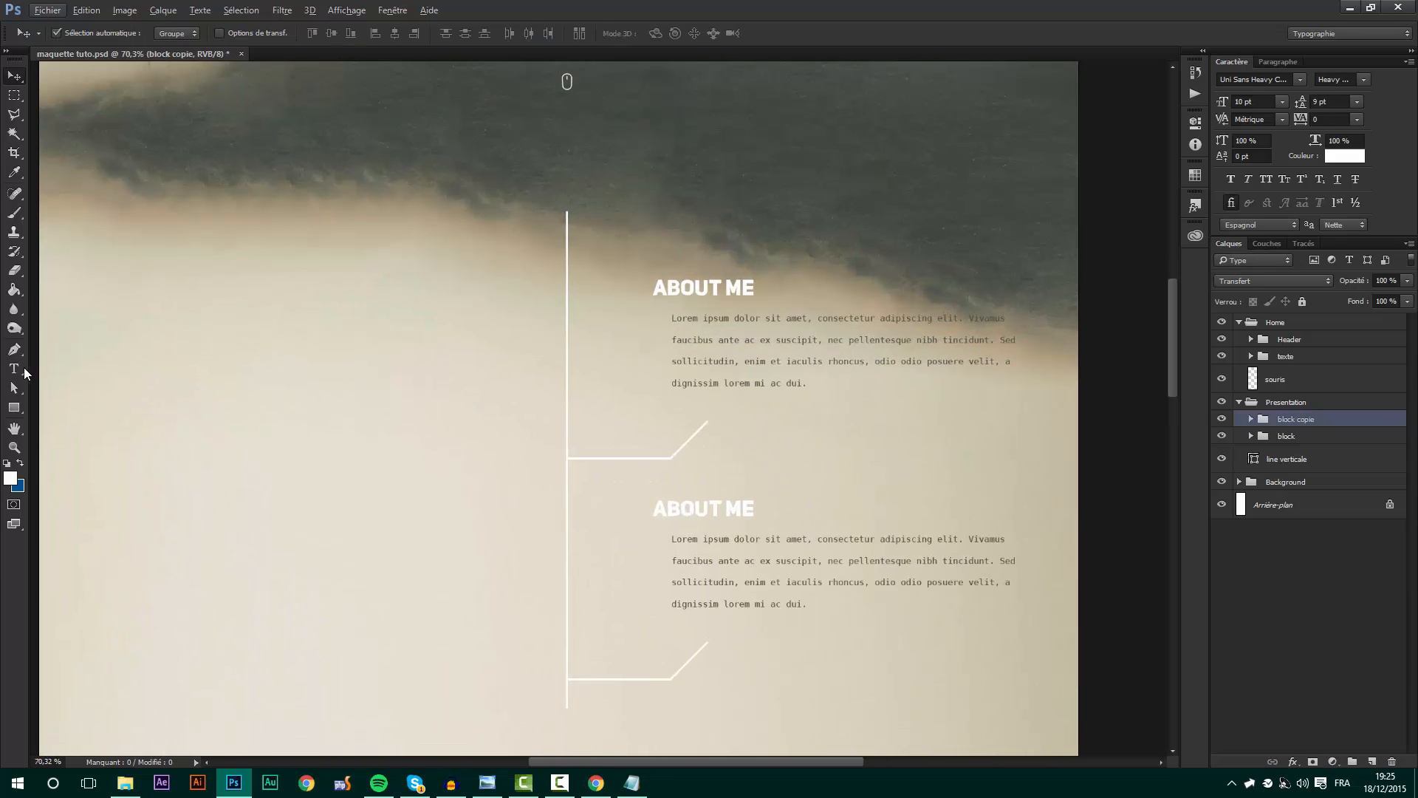
- Replace the lower block's "ABOUT ME" title with "EDUCATION"
left_click(23, 370)
left_click(749, 508)
left_click_drag(753, 508, 635, 502)
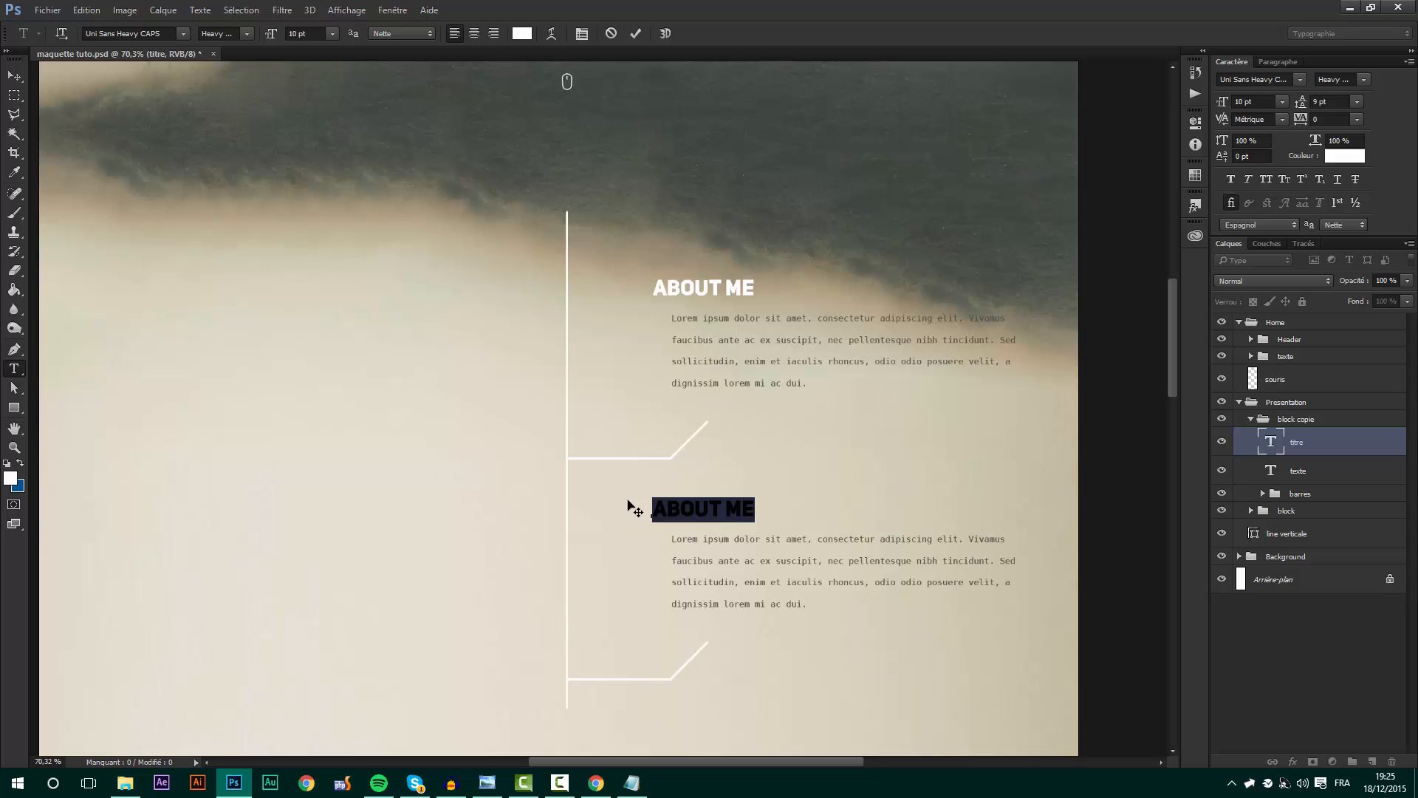
type("EDUCATION")
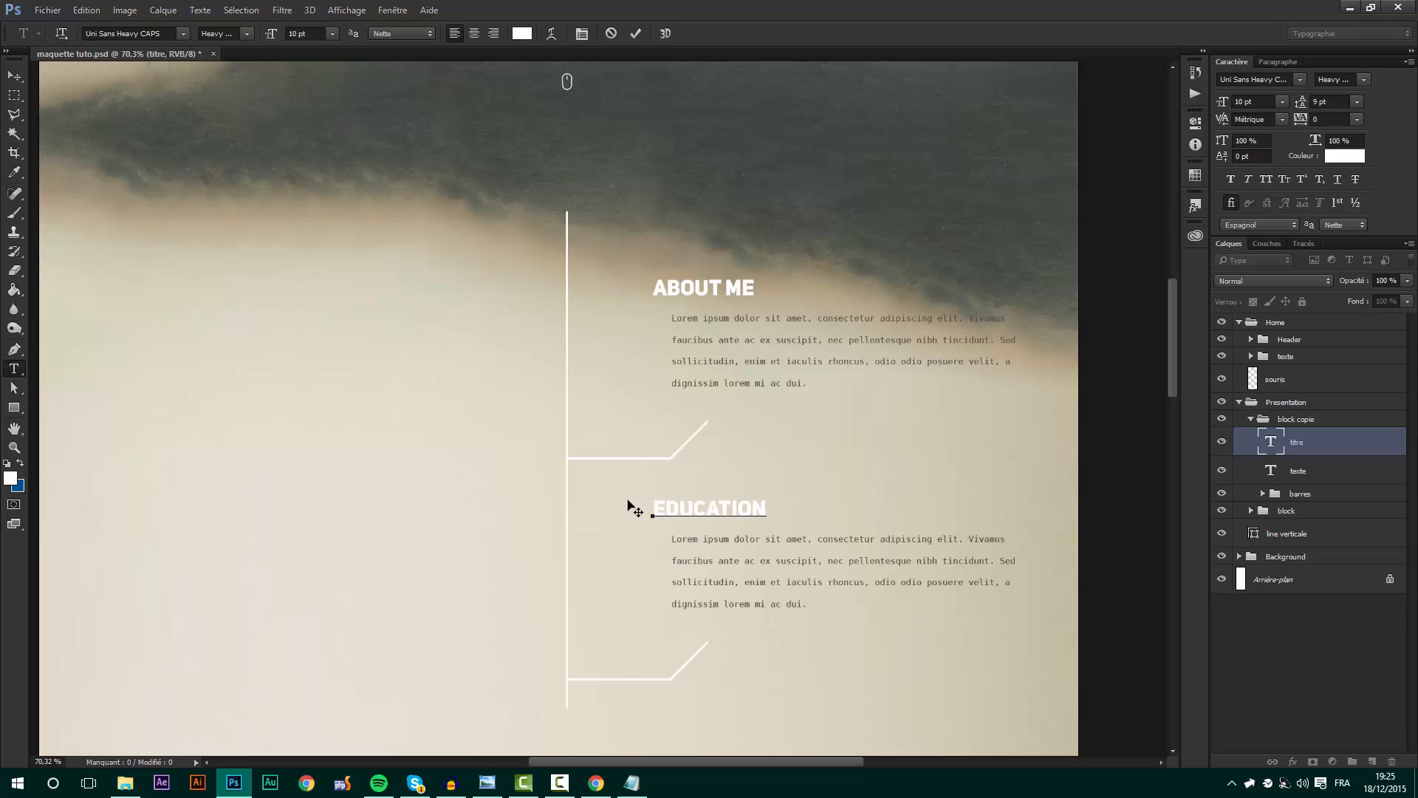
key("ctrl+Return")
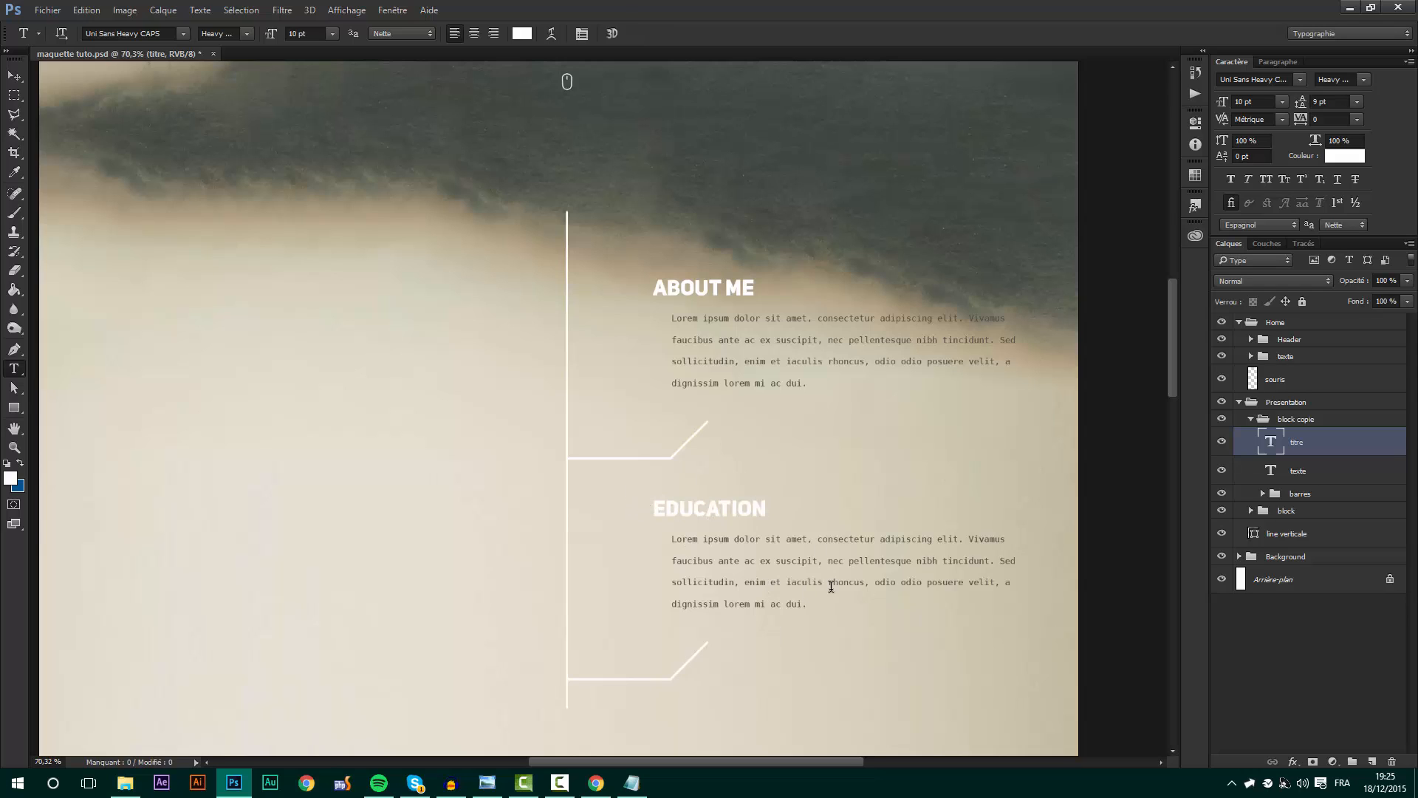
- Switch to Chrome and copy the start of the second Lorem Ipsum paragraph, from "Sed magna felis" to "ultricies"
left_click(596, 783)
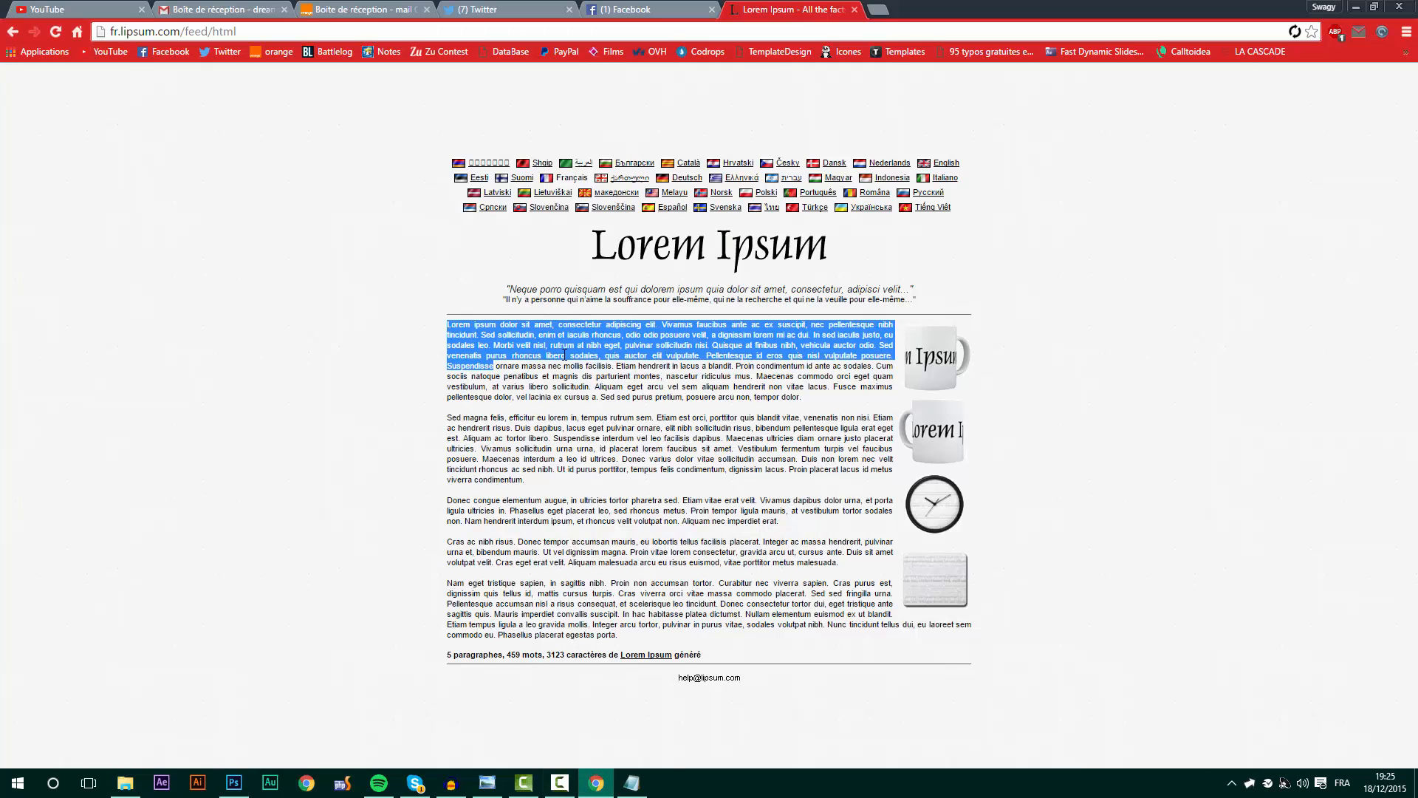
left_click_drag(447, 419, 475, 447)
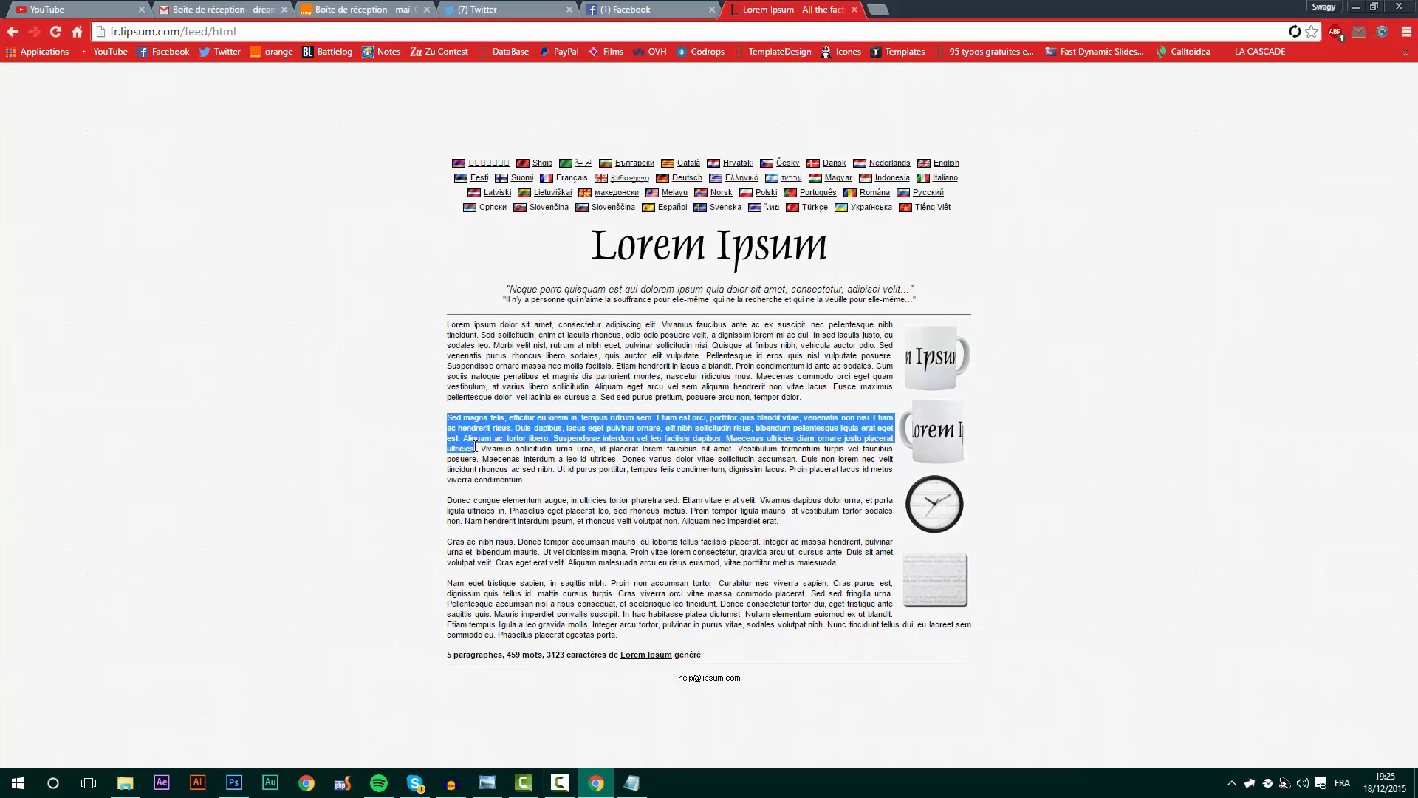
left_click(499, 481)
left_click_drag(475, 449, 443, 411)
key("ctrl+c")
- Back in Photoshop, replace the EDUCATION body text with the copied paragraph and trim it to end at "hendrerit risus."
left_click(234, 783)
left_click(727, 564)
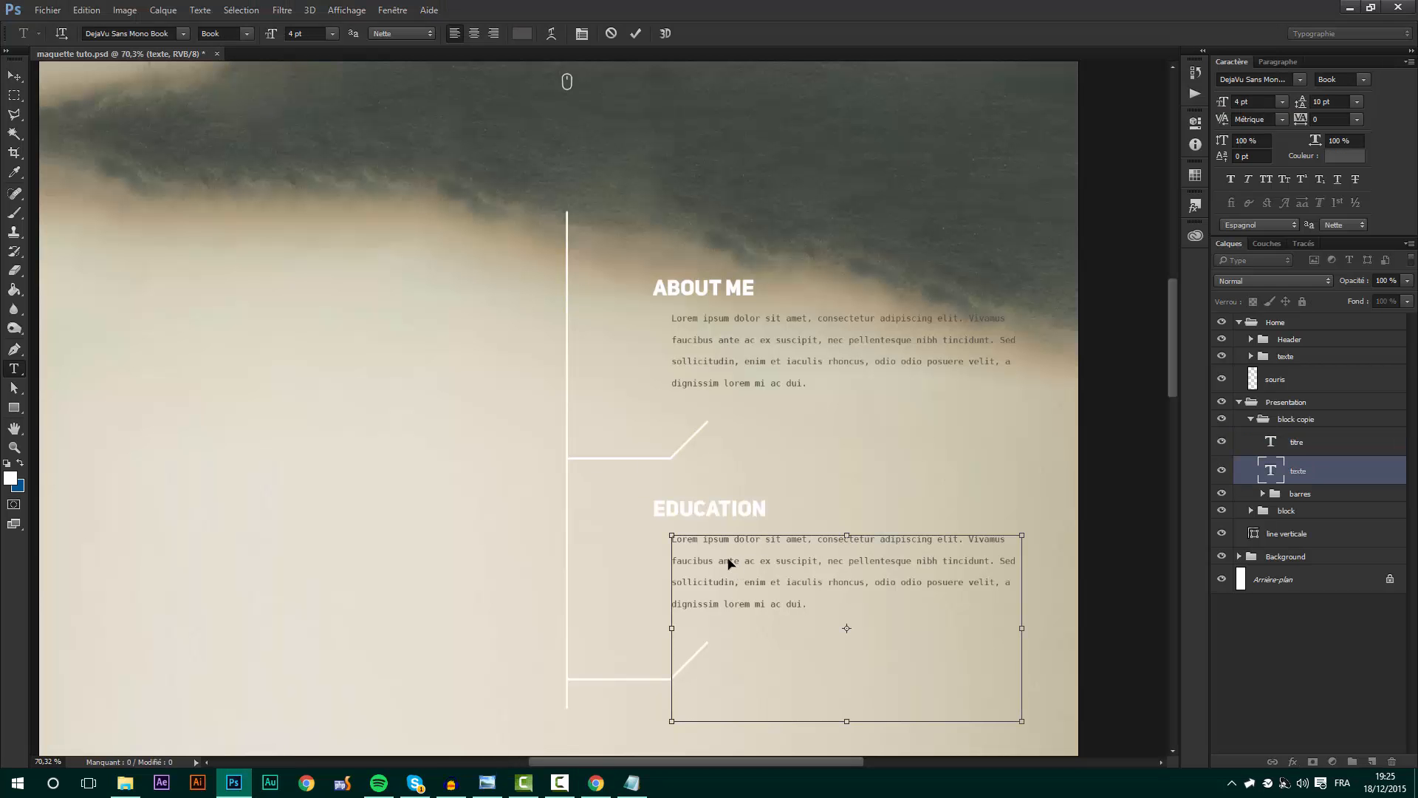
key("ctrl+a")
key("ctrl+v")
left_click_drag(729, 667, 768, 582)
key("BackSpace")
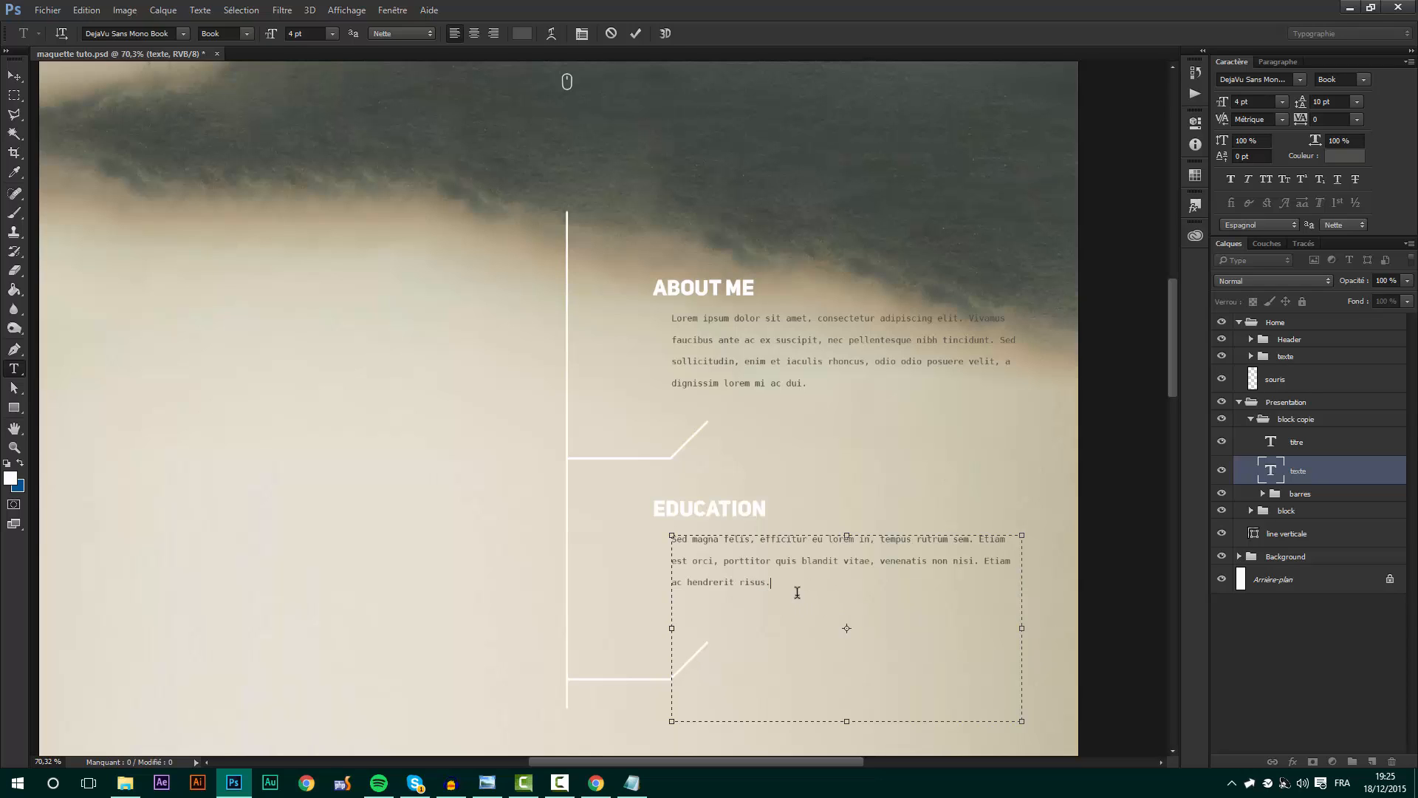
left_click(15, 76)
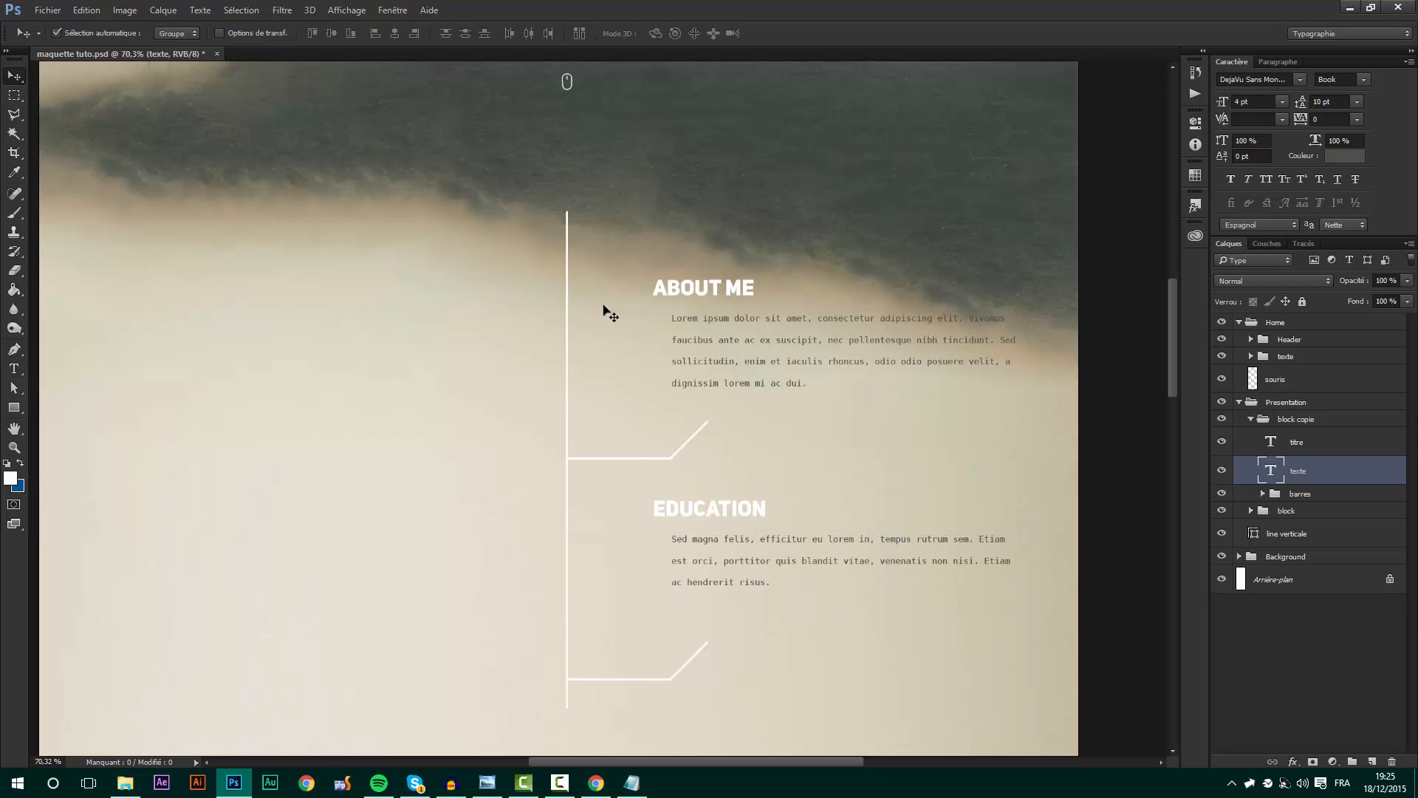
- Move the EDUCATION title and its body text down together, closer to their connector line
left_click(1301, 443)
left_click(1300, 471, "shift")
key("ctrl+t")
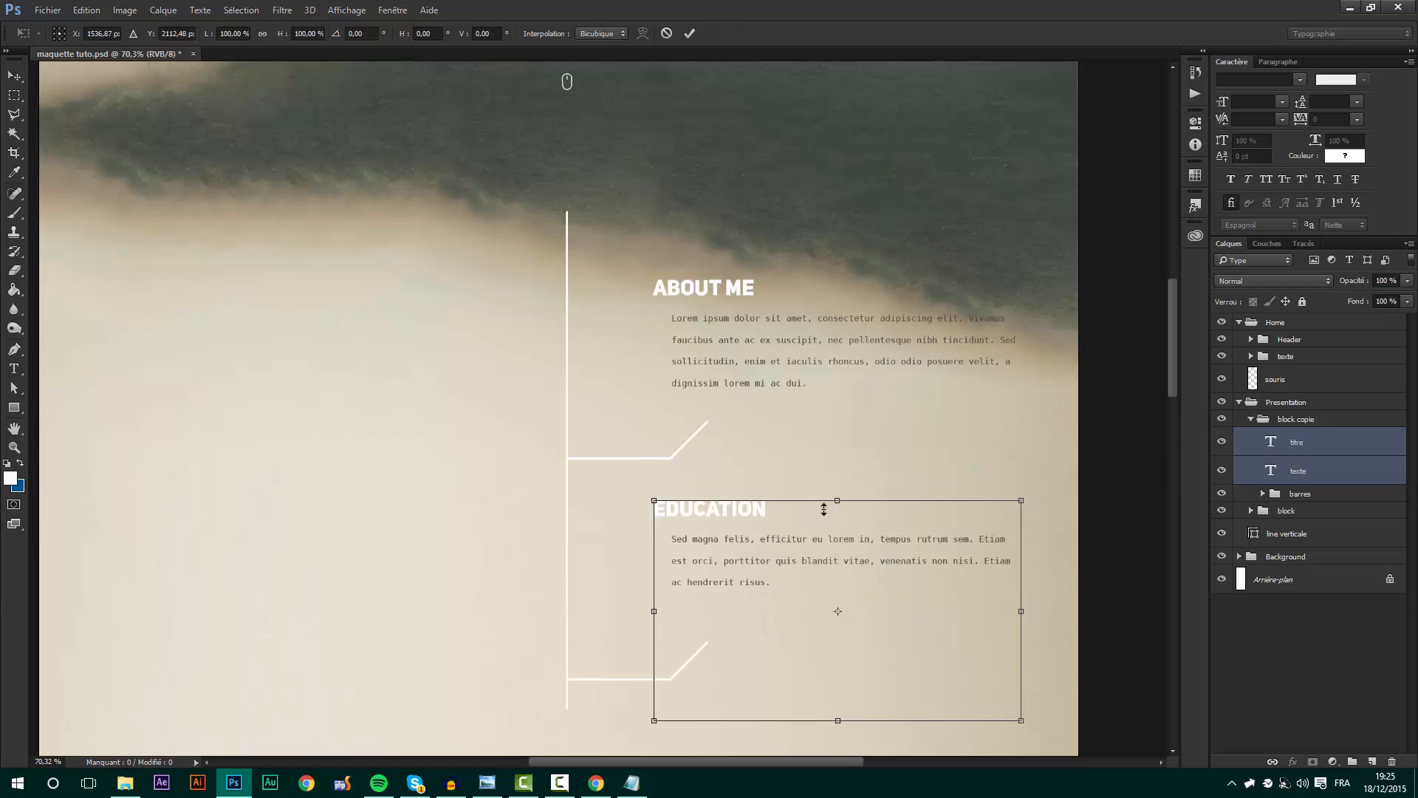
left_click_drag(751, 527, 757, 557)
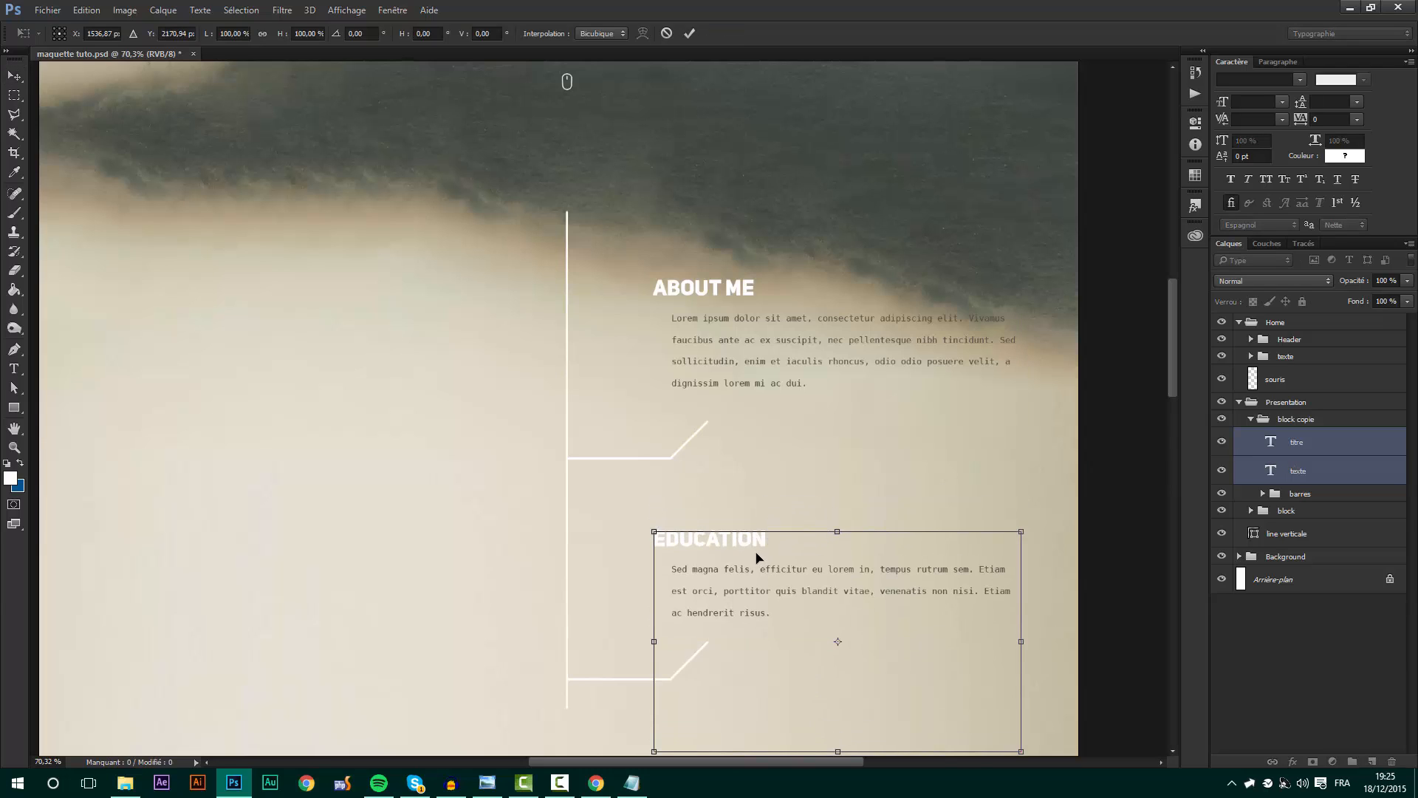
key("Return")
- Rename the block copie group as "block 3"
left_click(1304, 419)
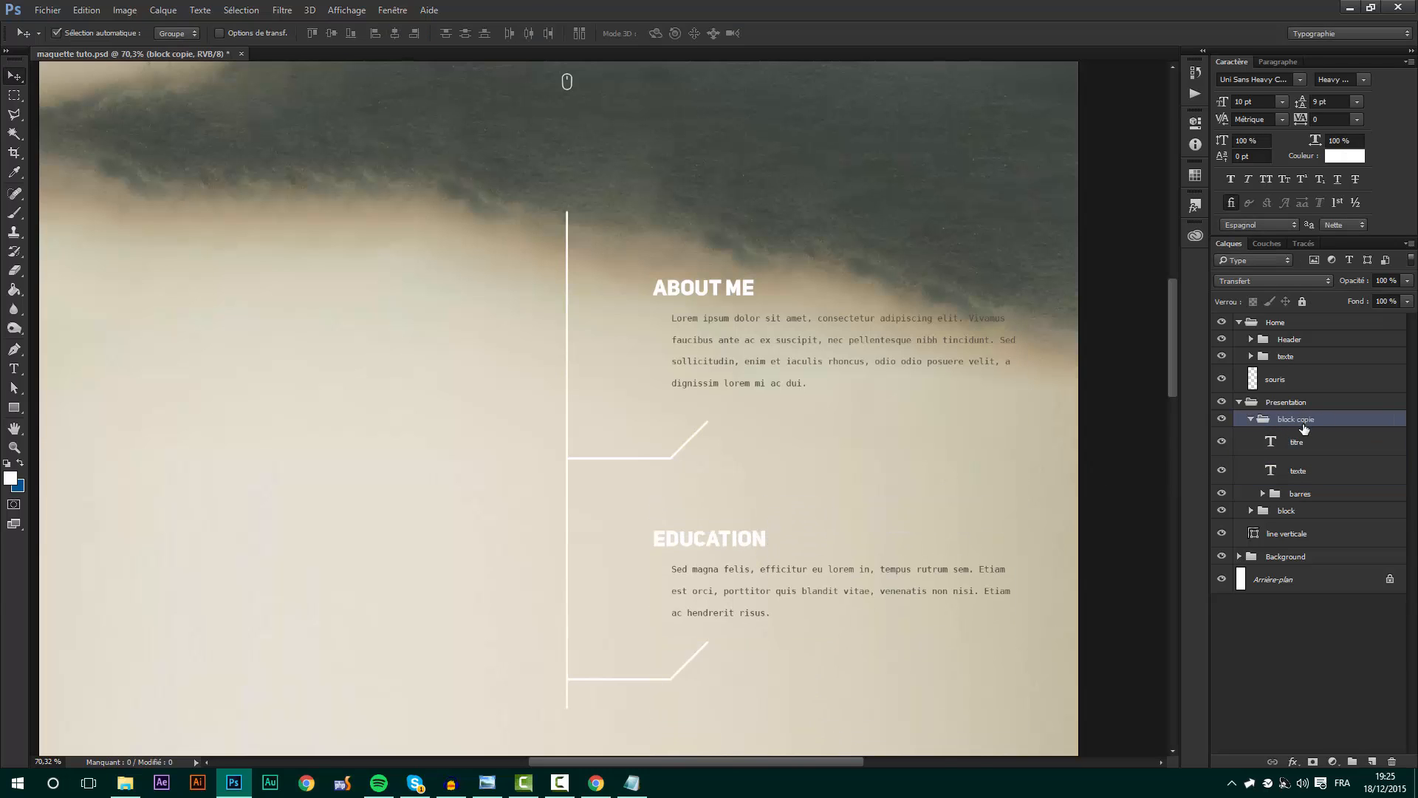
double_click(1318, 420)
type("block 3")
key("Return")
- Rename the original block group as "block 1" and collapse the block 3 group
left_click(1285, 509)
double_click(1291, 510)
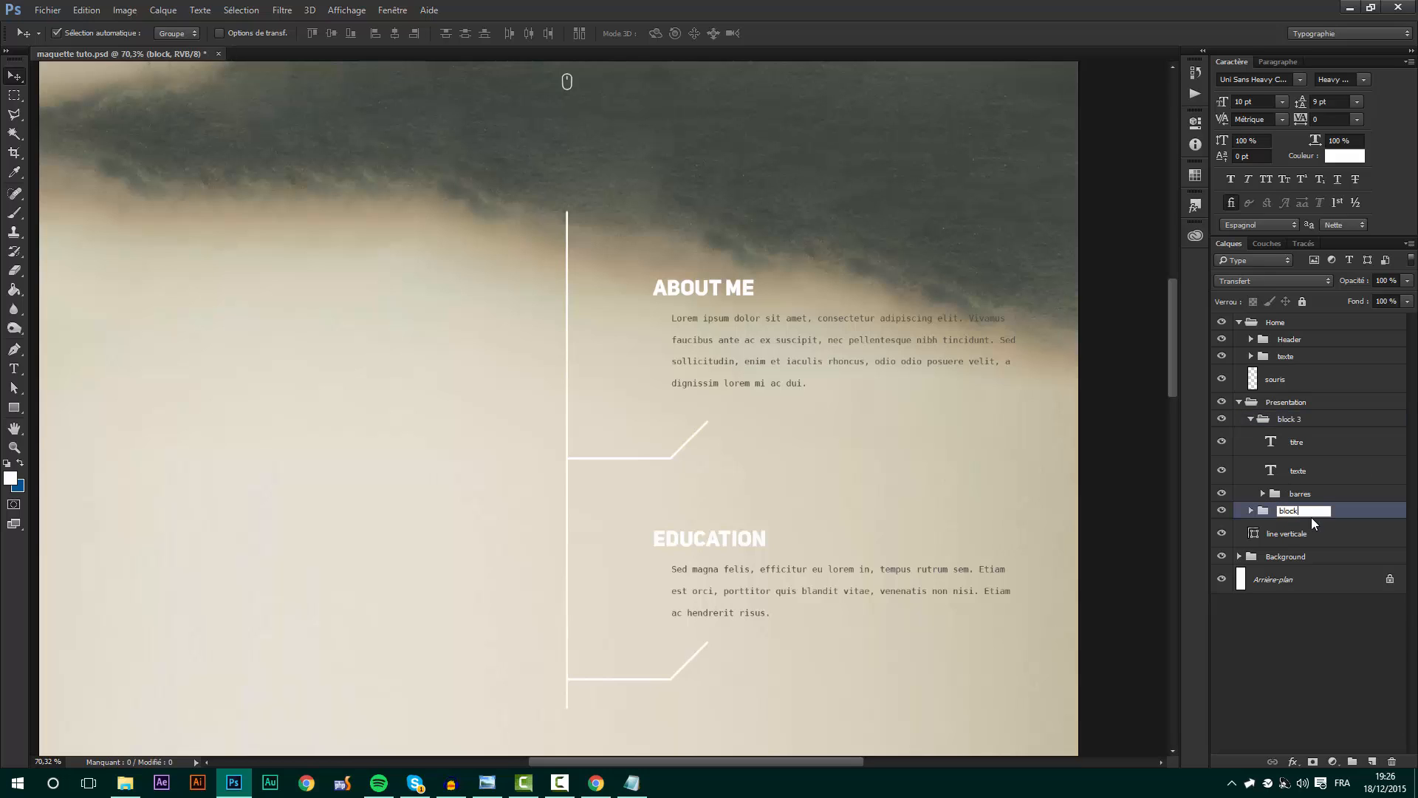
type("1")
key("Return")
left_click(1251, 420)
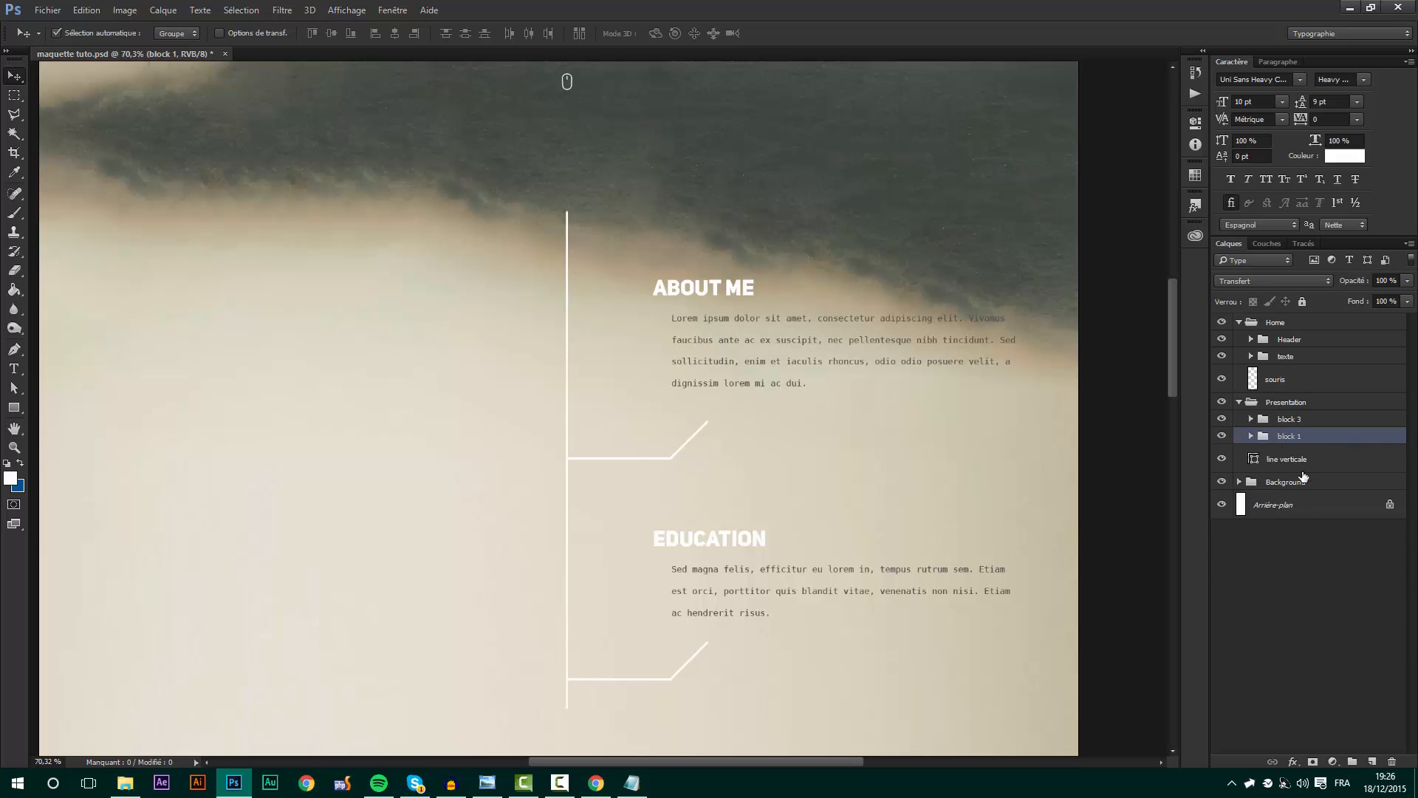
- Duplicate block 1, name the copy "block 2", and order the groups block 1, block 2, block 3
key("ctrl+j")
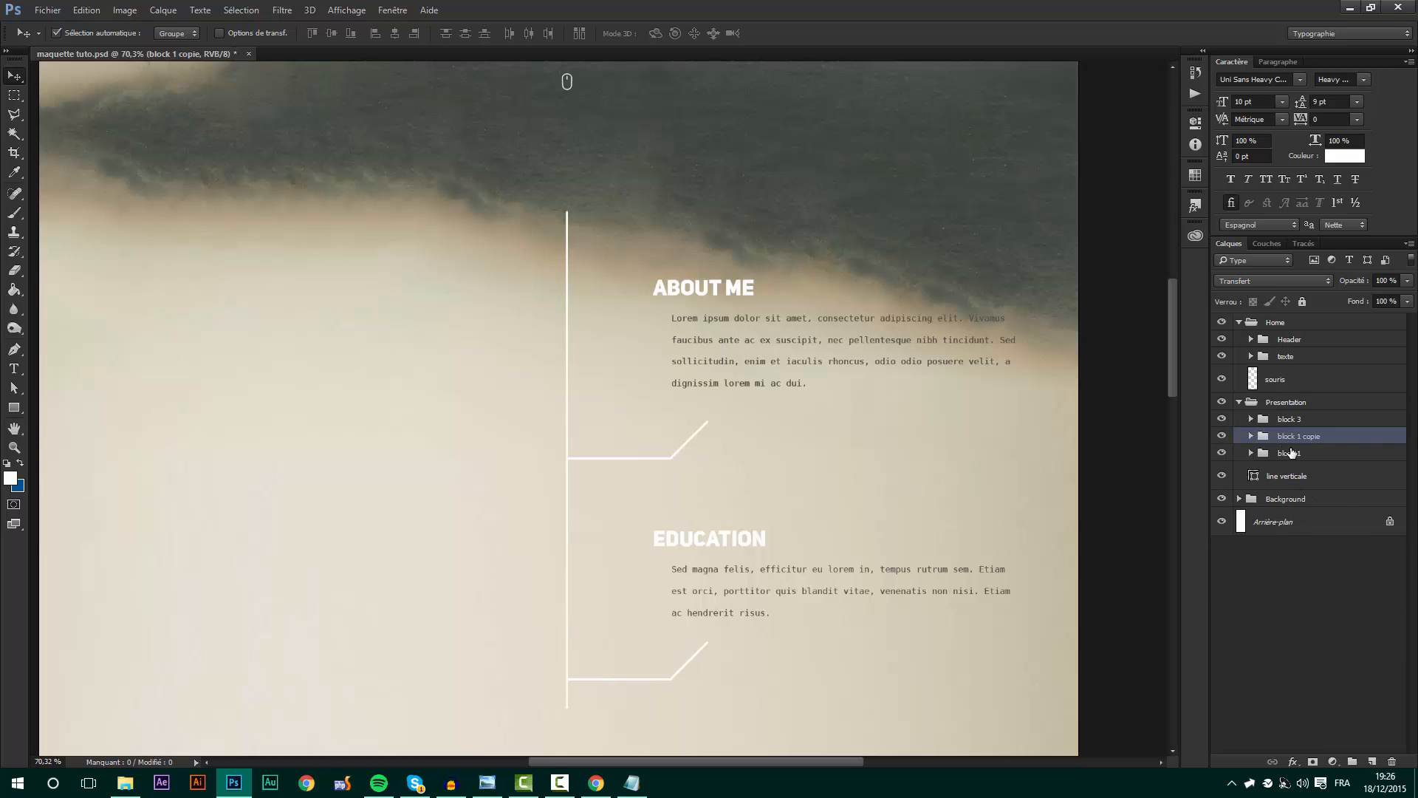
double_click(1300, 438)
type("block 2")
key("Return")
mouse_move(1321, 437)
left_mouse_down()
mouse_move(1322, 465)
mouse_move(1311, 424)
mouse_move(1330, 463)
left_mouse_up()
- Move the block 2 group to the left of the vertical line, slightly lower than block 1
left_click(1318, 436)
key("ctrl+t")
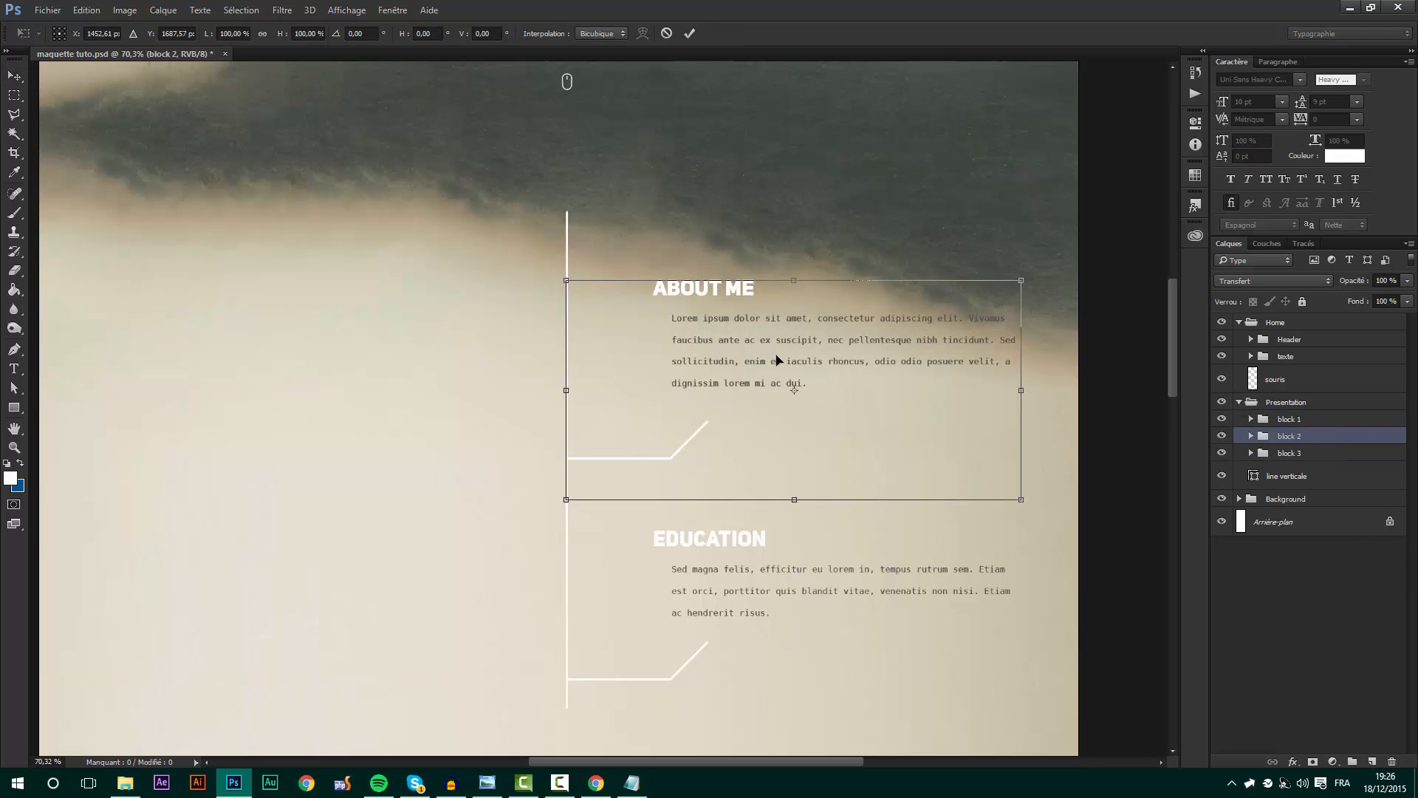
left_click_drag(693, 348, 182, 386)
scroll(517, 399, "down", 1)
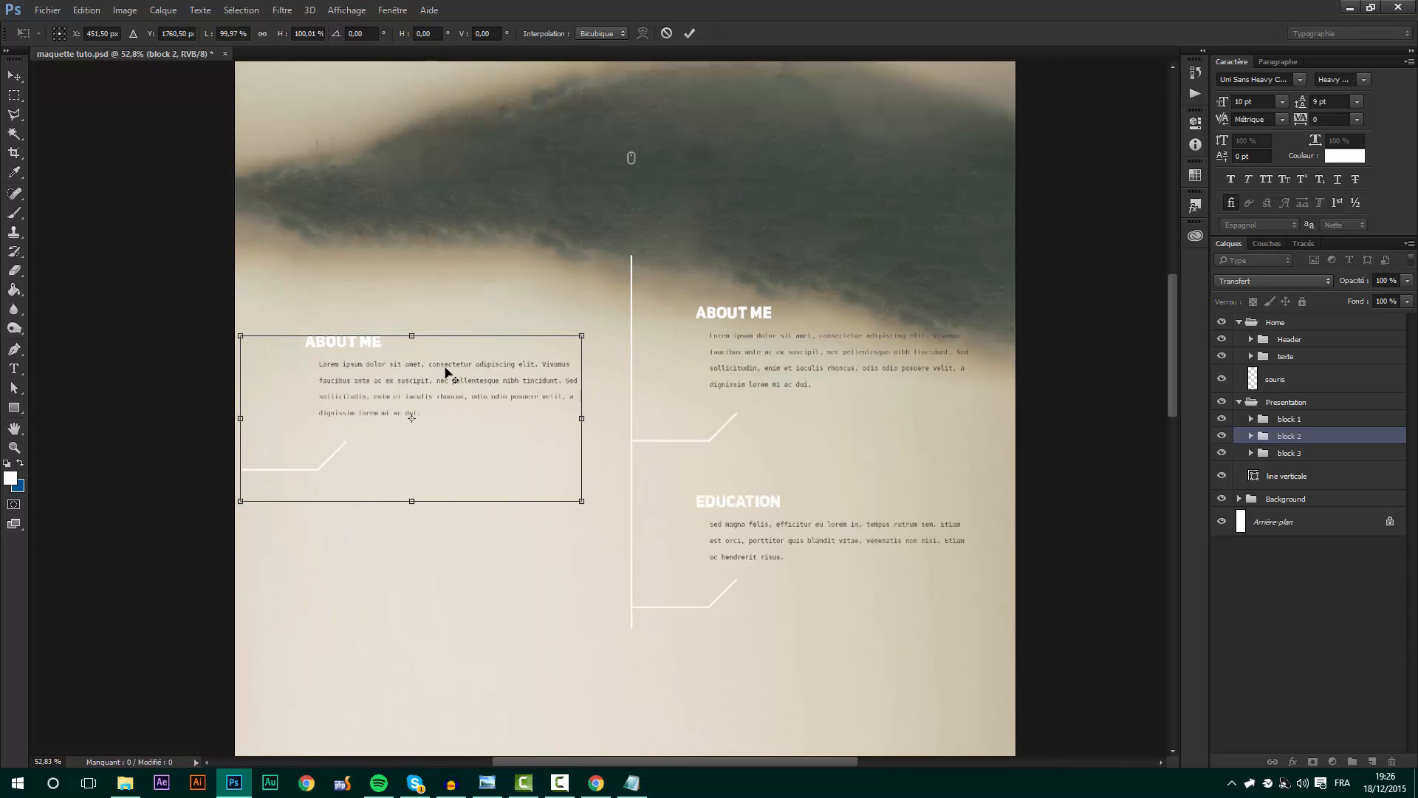
key("shift+Left")
key("shift+Left")
key("shift+Left")
key("shift+Left")
key("shift+Left")
key("shift+Left")
key("shift+Left")
key("shift+Left")
key("shift+Left")
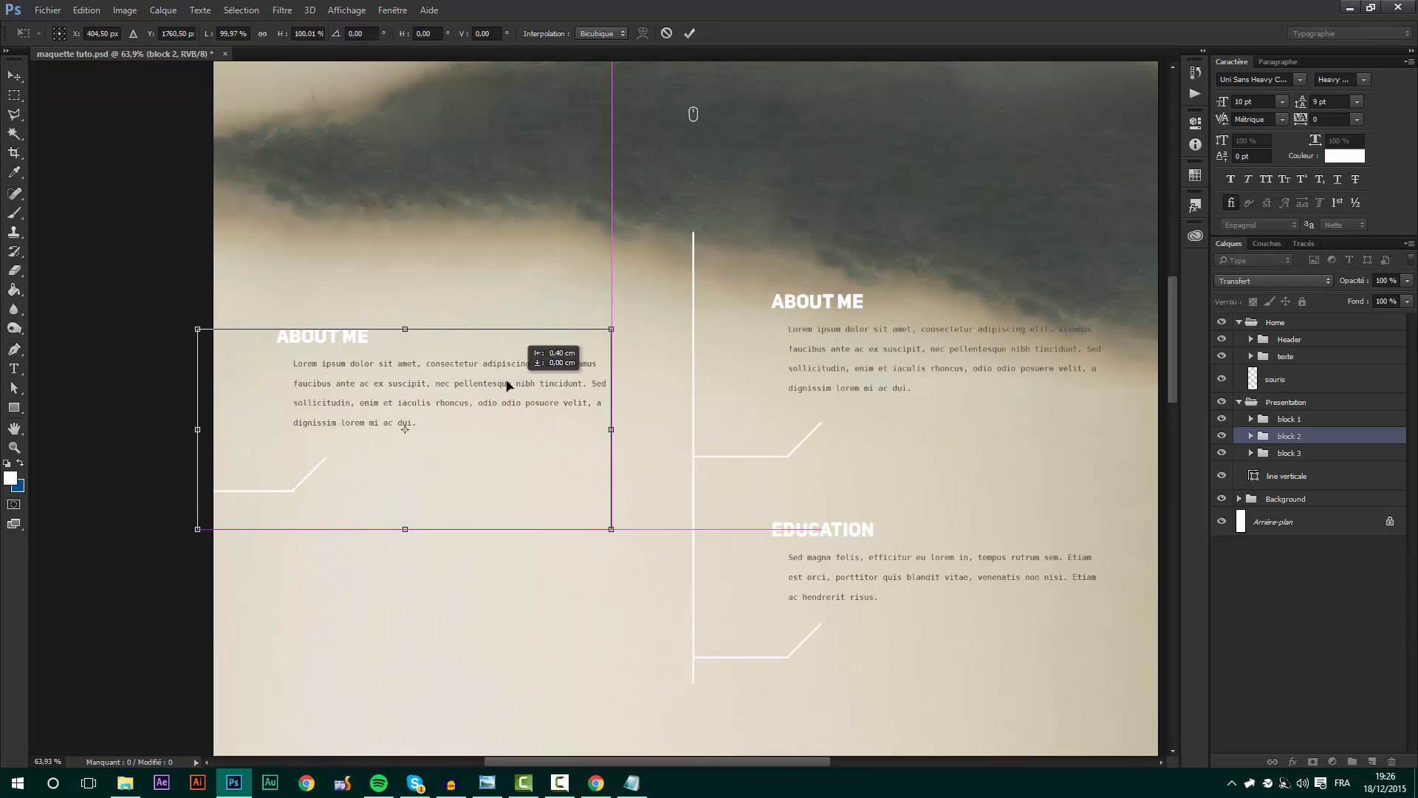
key("Return")
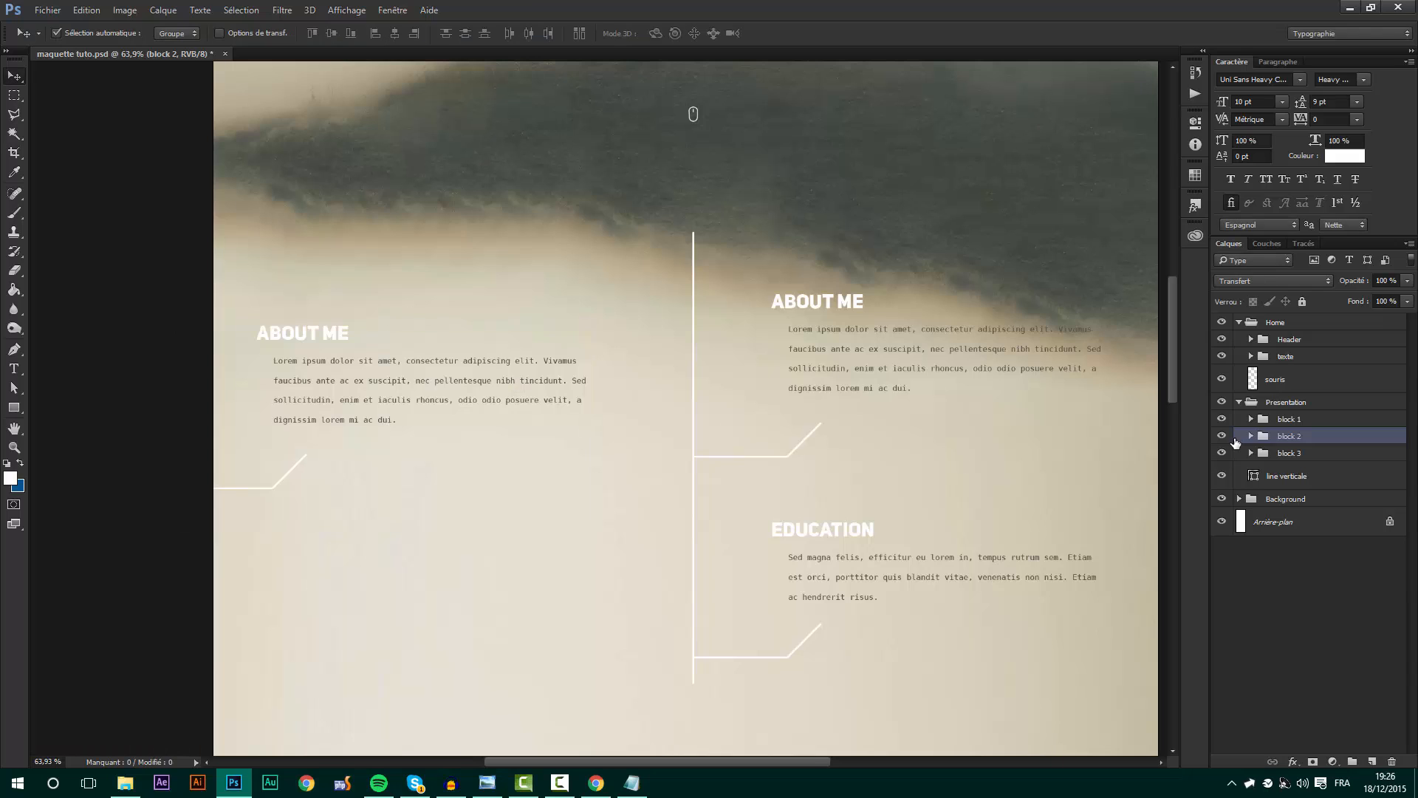
- Flip block 2's barres group horizontally and attach it to the left side of the vertical line
left_click(1251, 436)
left_click(1319, 510)
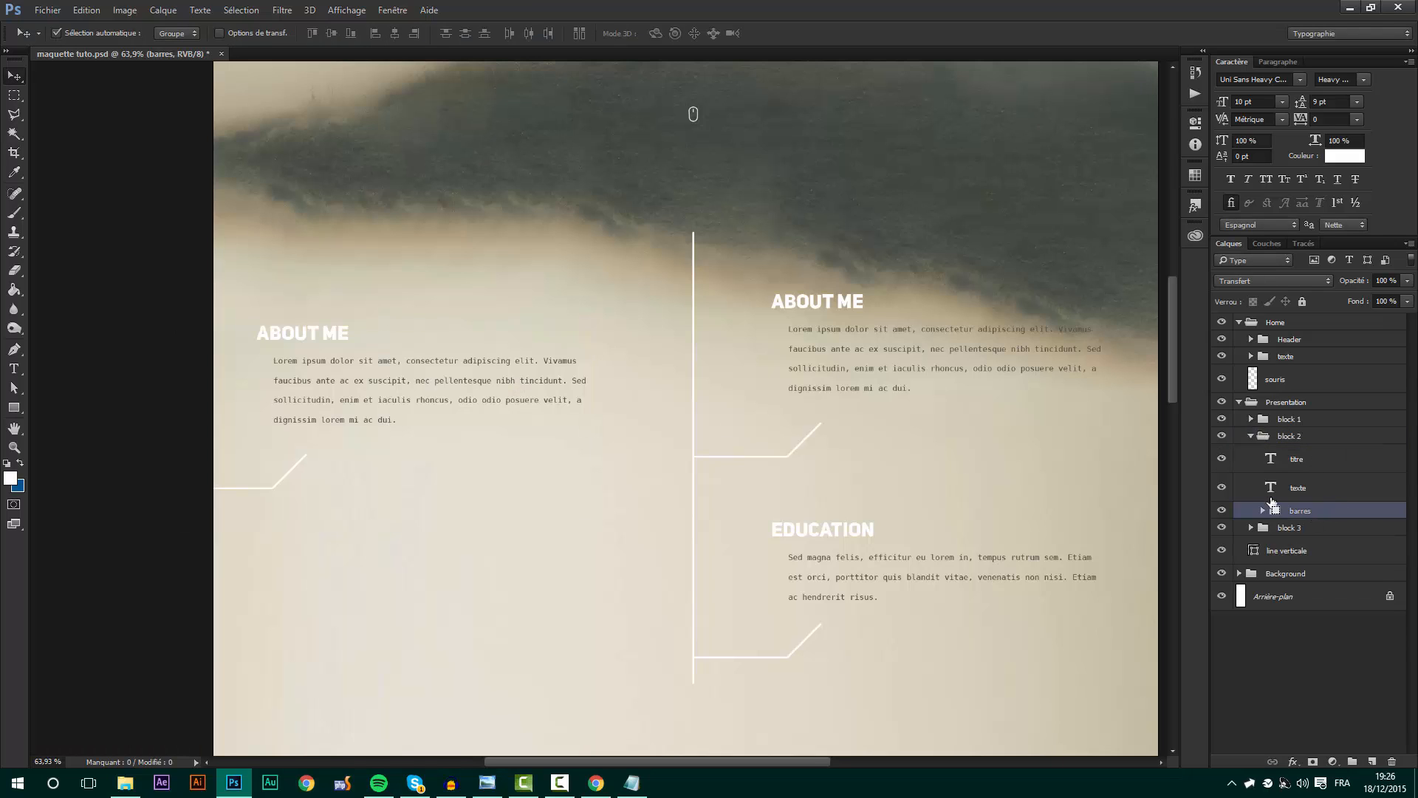
key("ctrl+t")
right_click(289, 474)
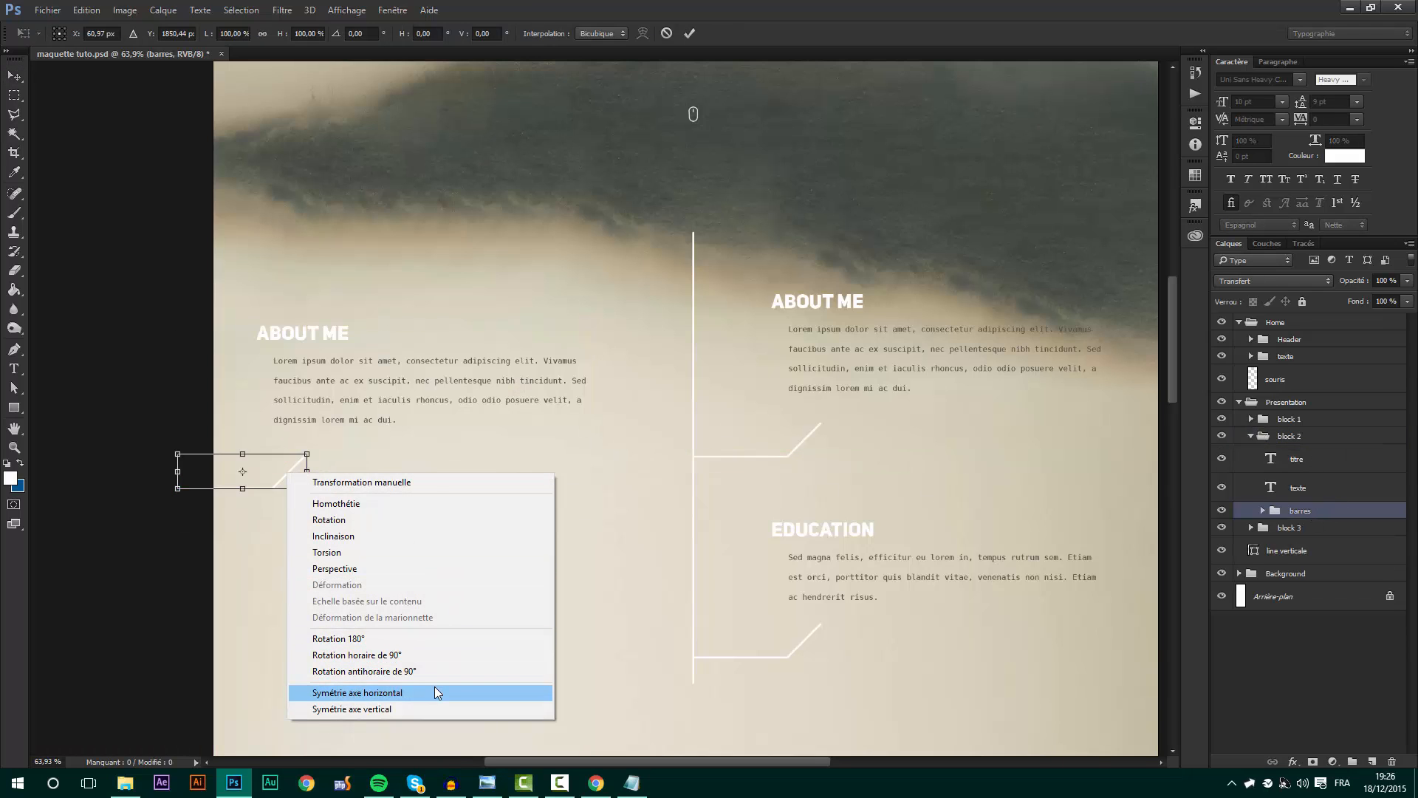
left_click(436, 687)
left_click_drag(283, 472, 670, 483)
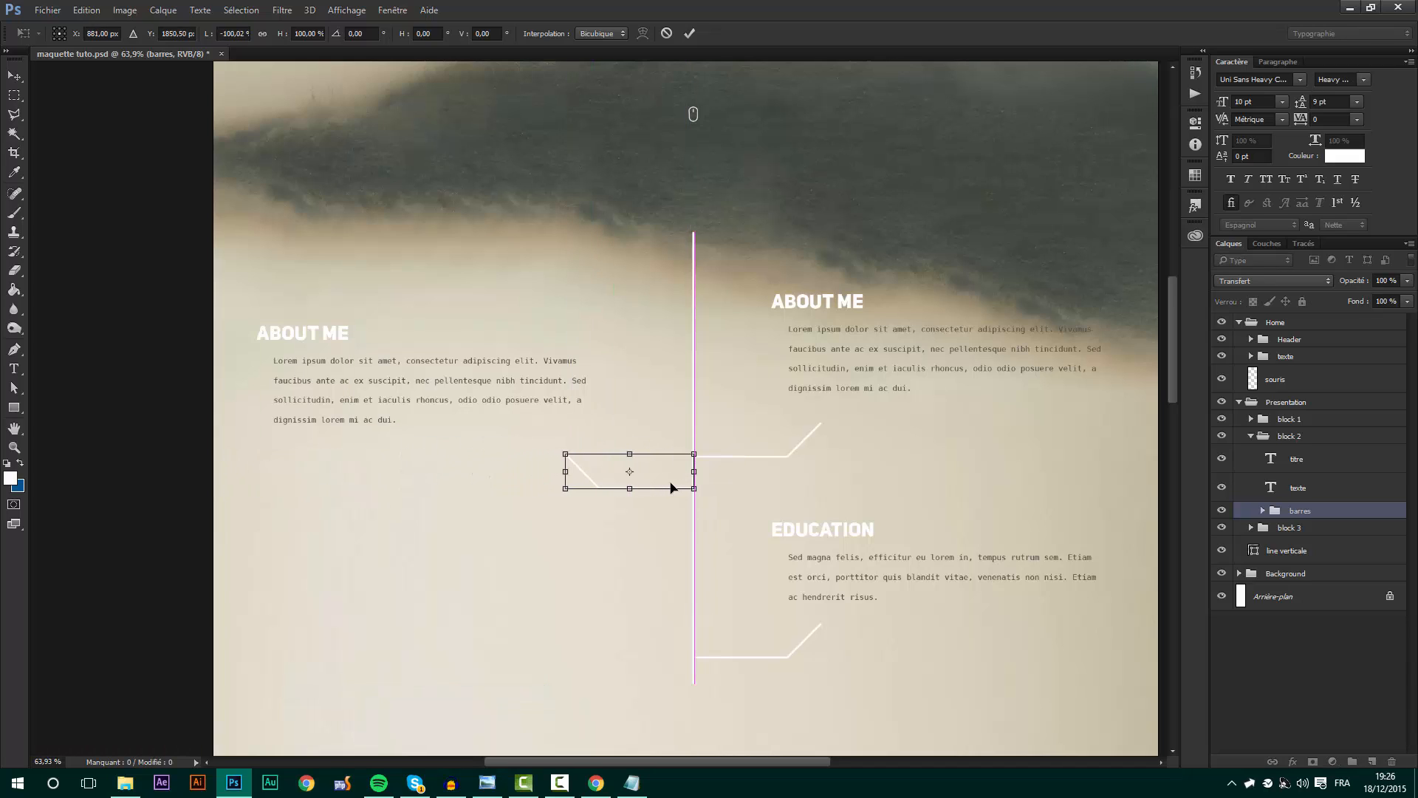
key("Return")
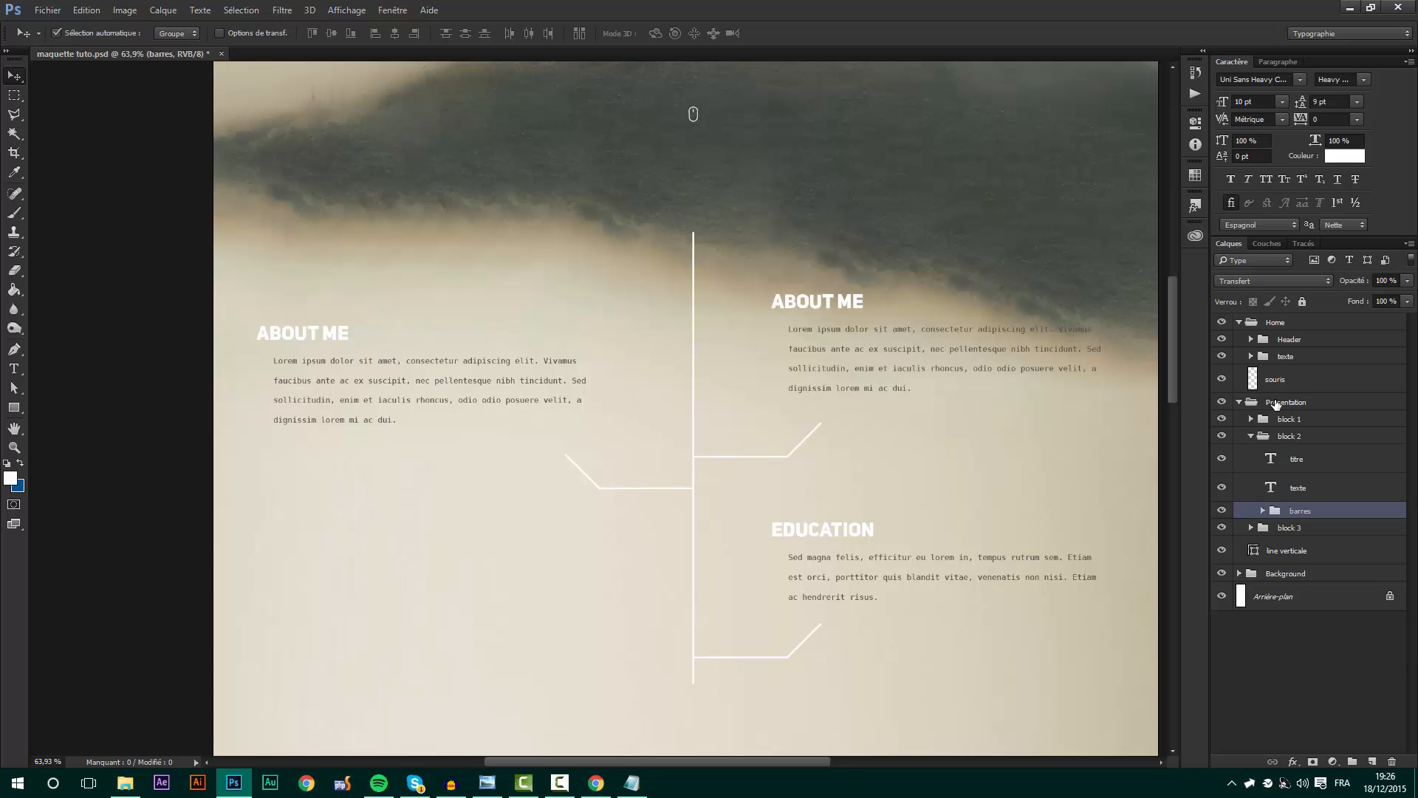
- Move the whole block 2 group down so its connector meets the vertical line between the two right-hand connectors
left_click(1276, 404)
left_click(1285, 437)
key("ctrl+t")
left_click_drag(625, 426, 620, 472)
key("Return")
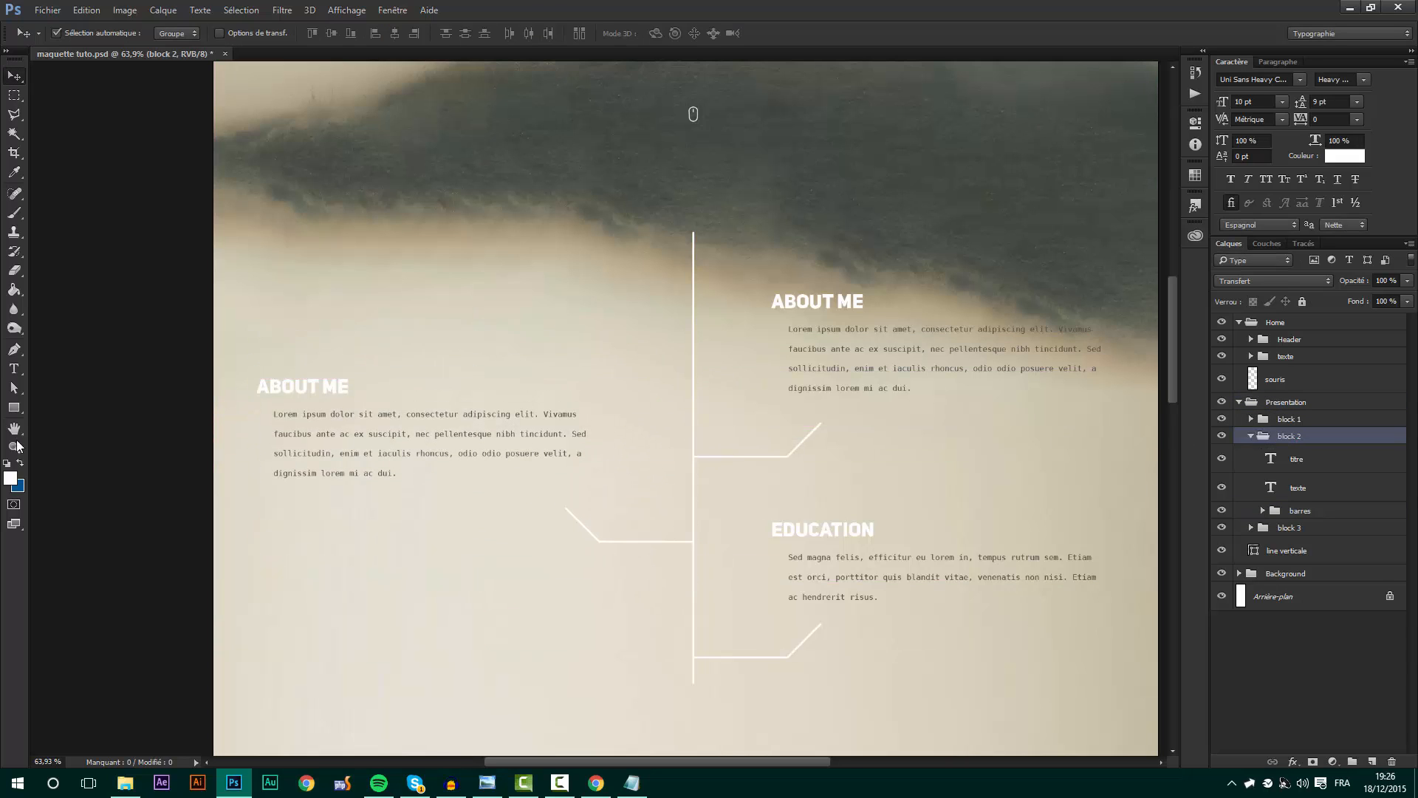
- Change block 2's title to COMPETENCES and replace its paragraph with placeholder text beginning "Aliquam vulputate elit felis"
left_click(14, 368)
left_click_drag(348, 387, 259, 385)
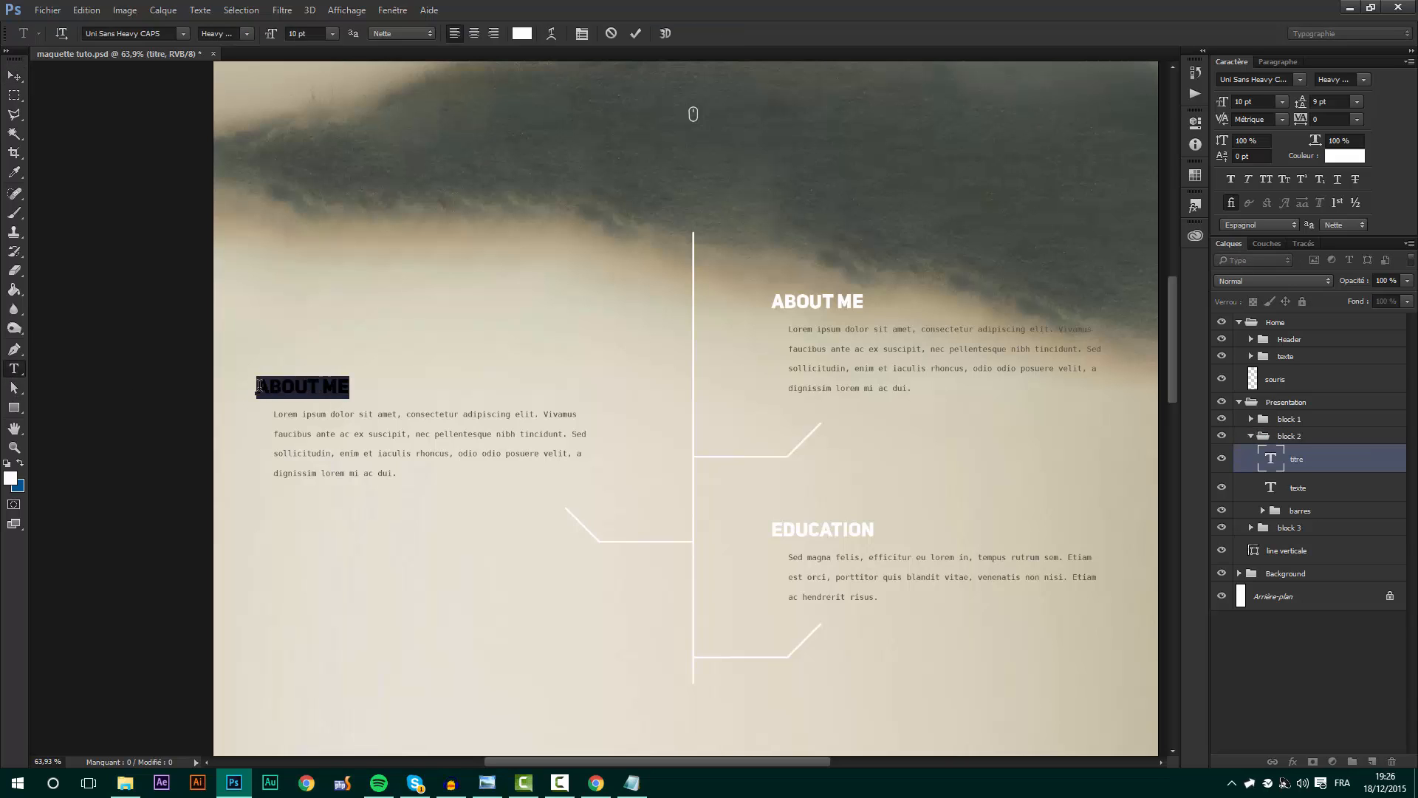
type("COMPETENCES")
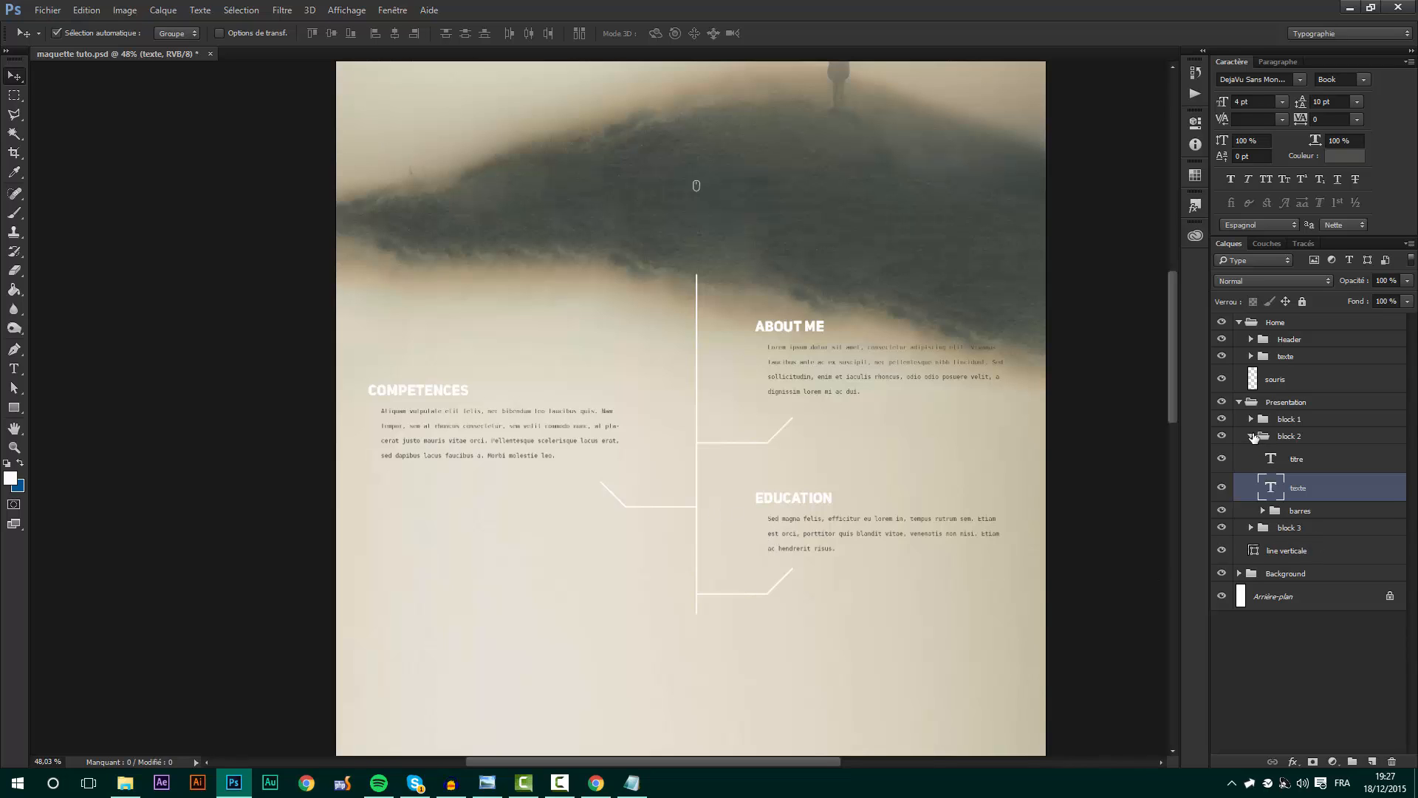
- Collapse the block 2 group and lengthen the line verticale shape slightly downward past the Education connector
left_click(1250, 436)
left_click(1287, 476)
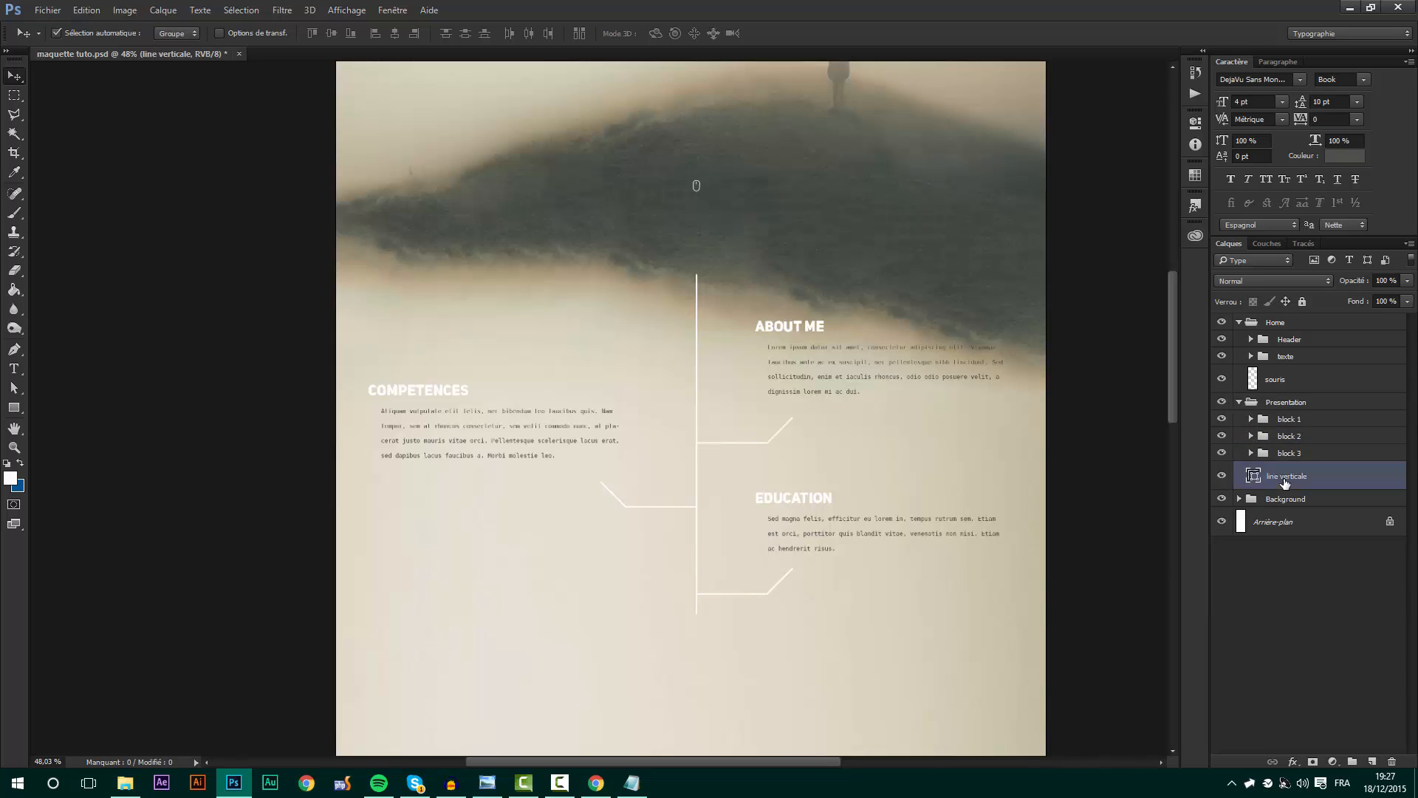
key("ctrl+t")
scroll(696, 632, "up", 2)
scroll(696, 633, "up", 3)
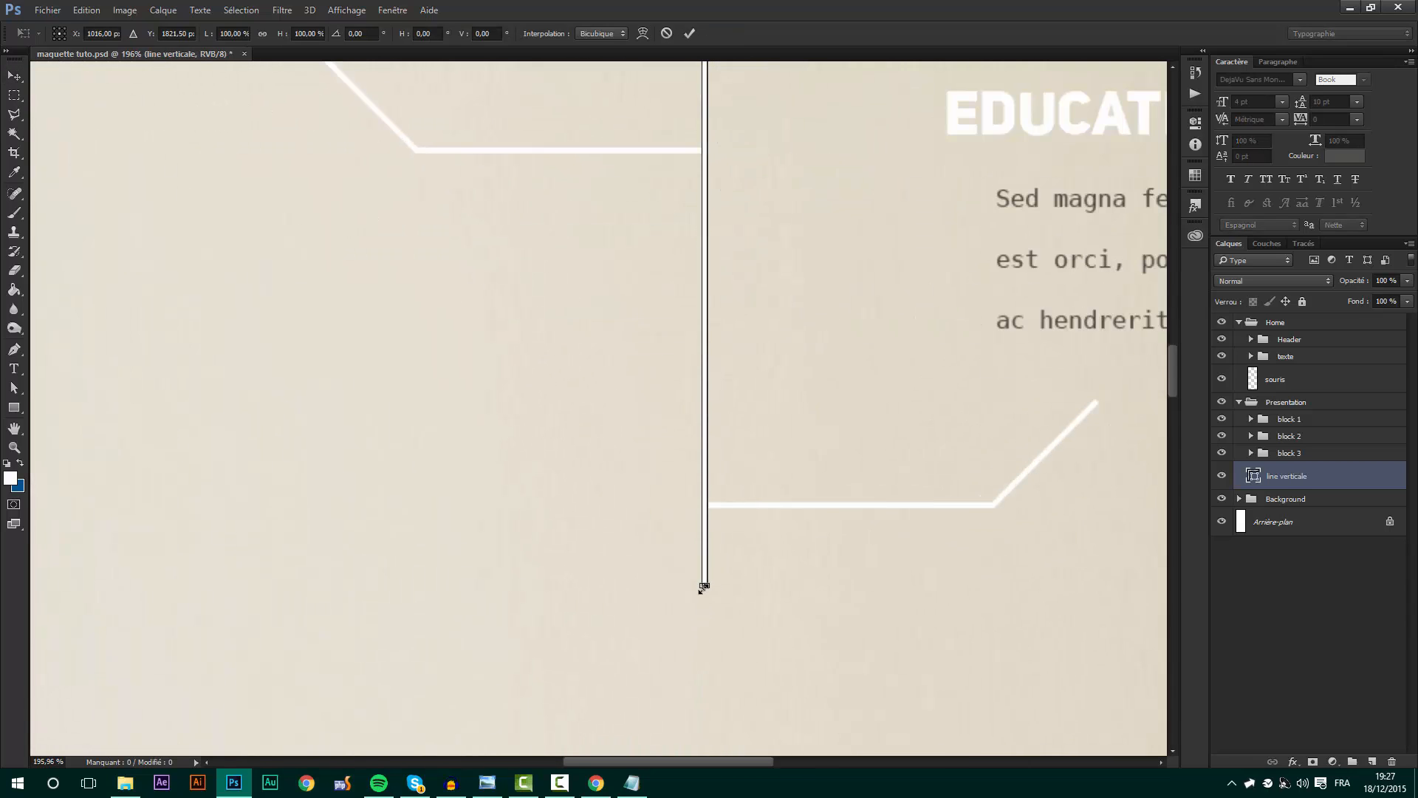
left_click_drag(704, 589, 704, 650)
key("Return")
scroll(705, 617, "down", 5)
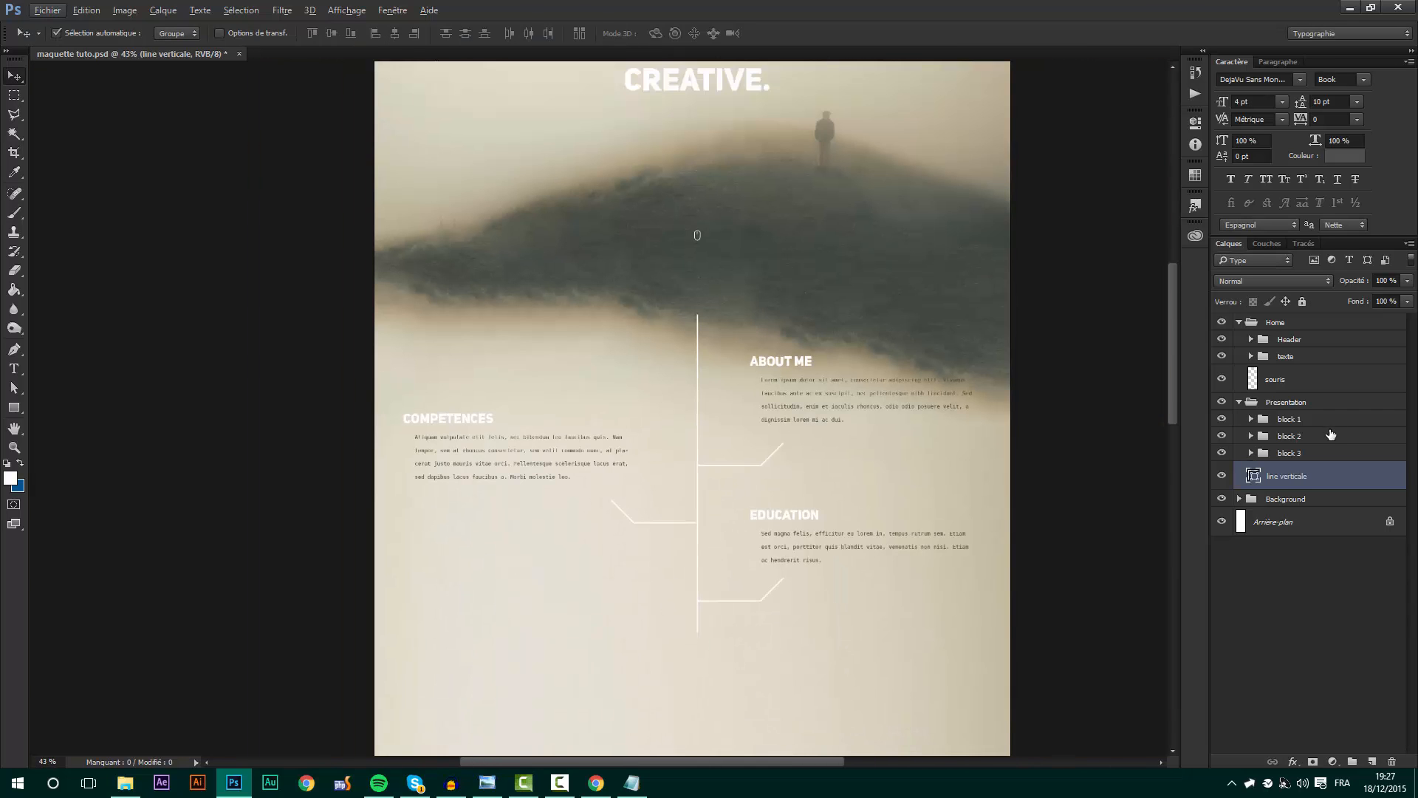
- Collapse the Presentation and Home layer groups and review the page layout down to the empty area below
left_click(1238, 402)
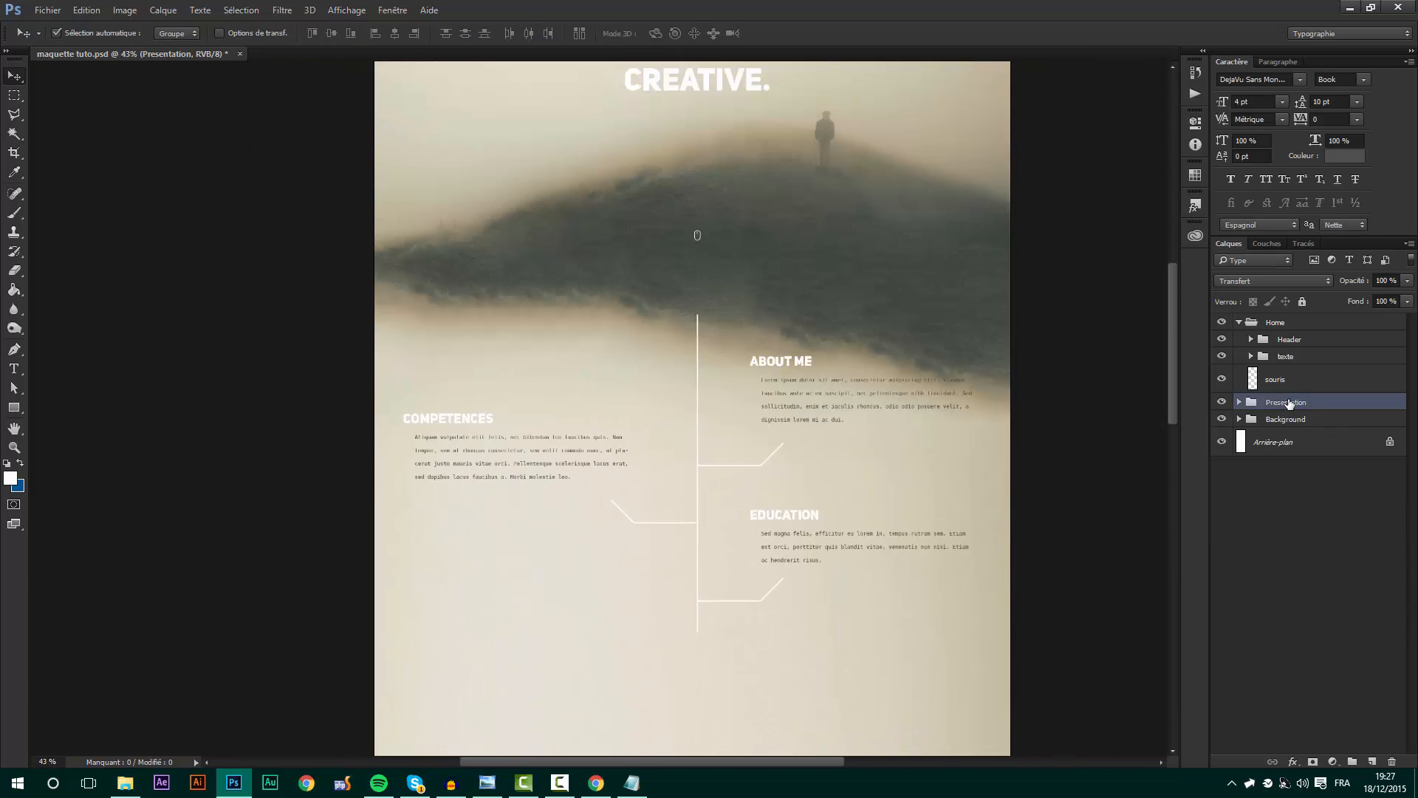
left_click(1239, 323)
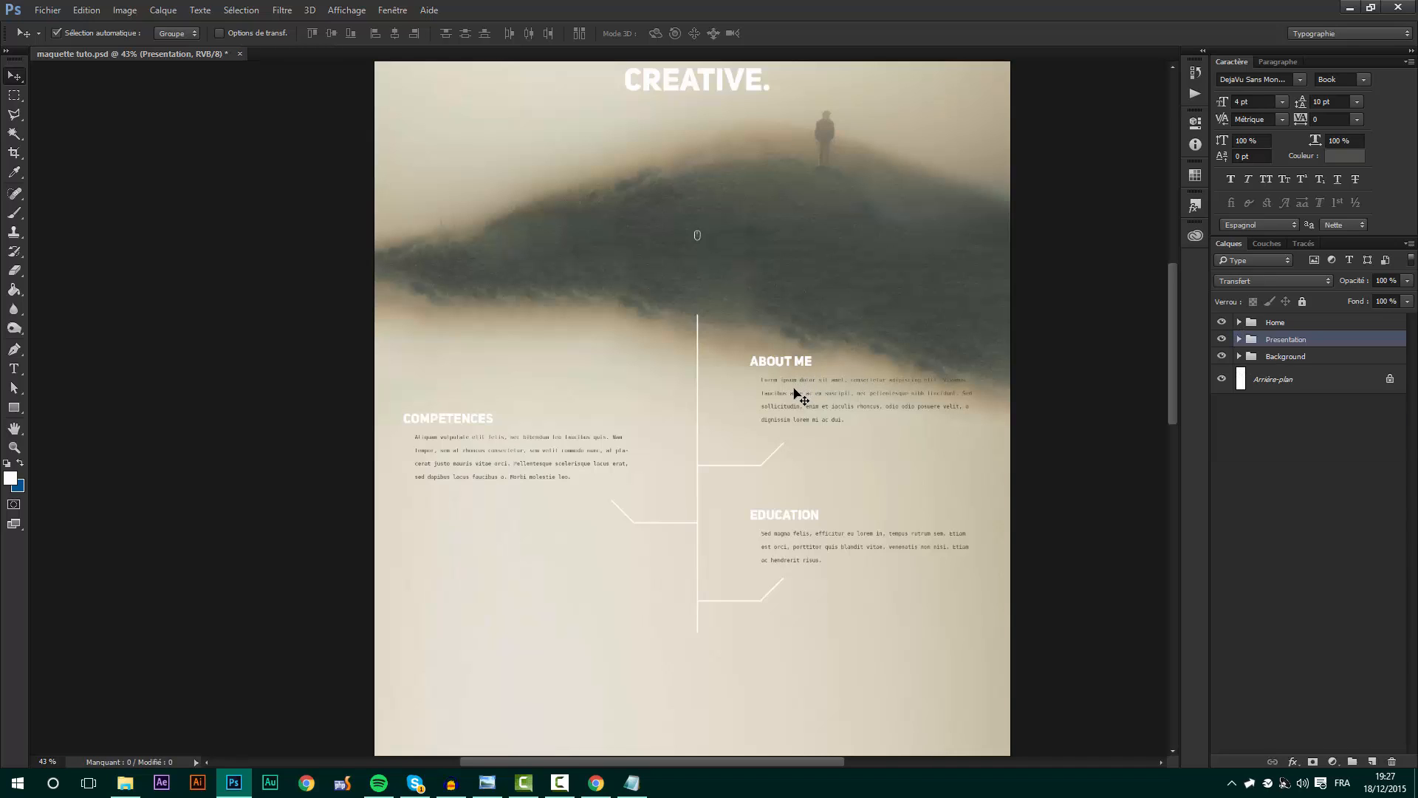
scroll(738, 436, "down", 2)
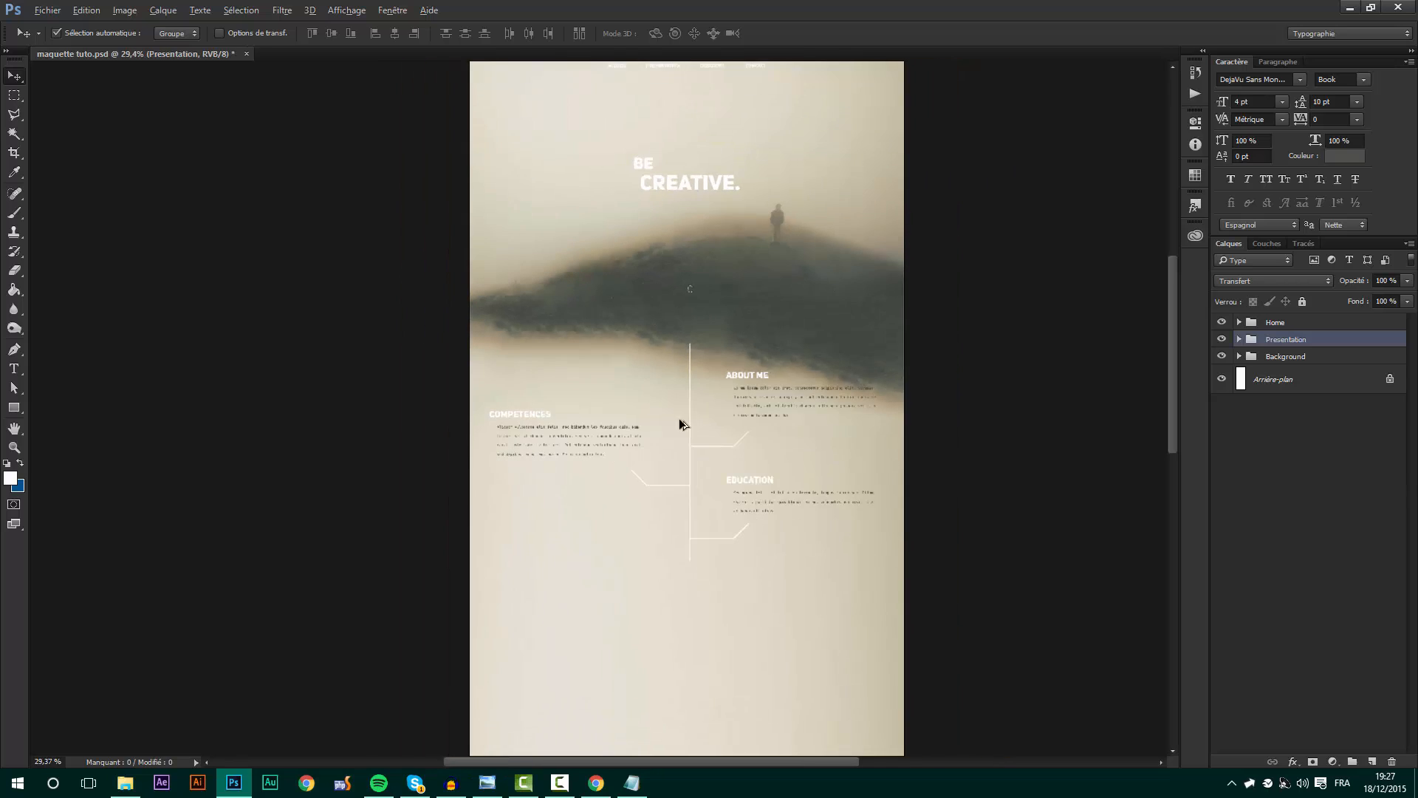
scroll(748, 567, "up", 1)
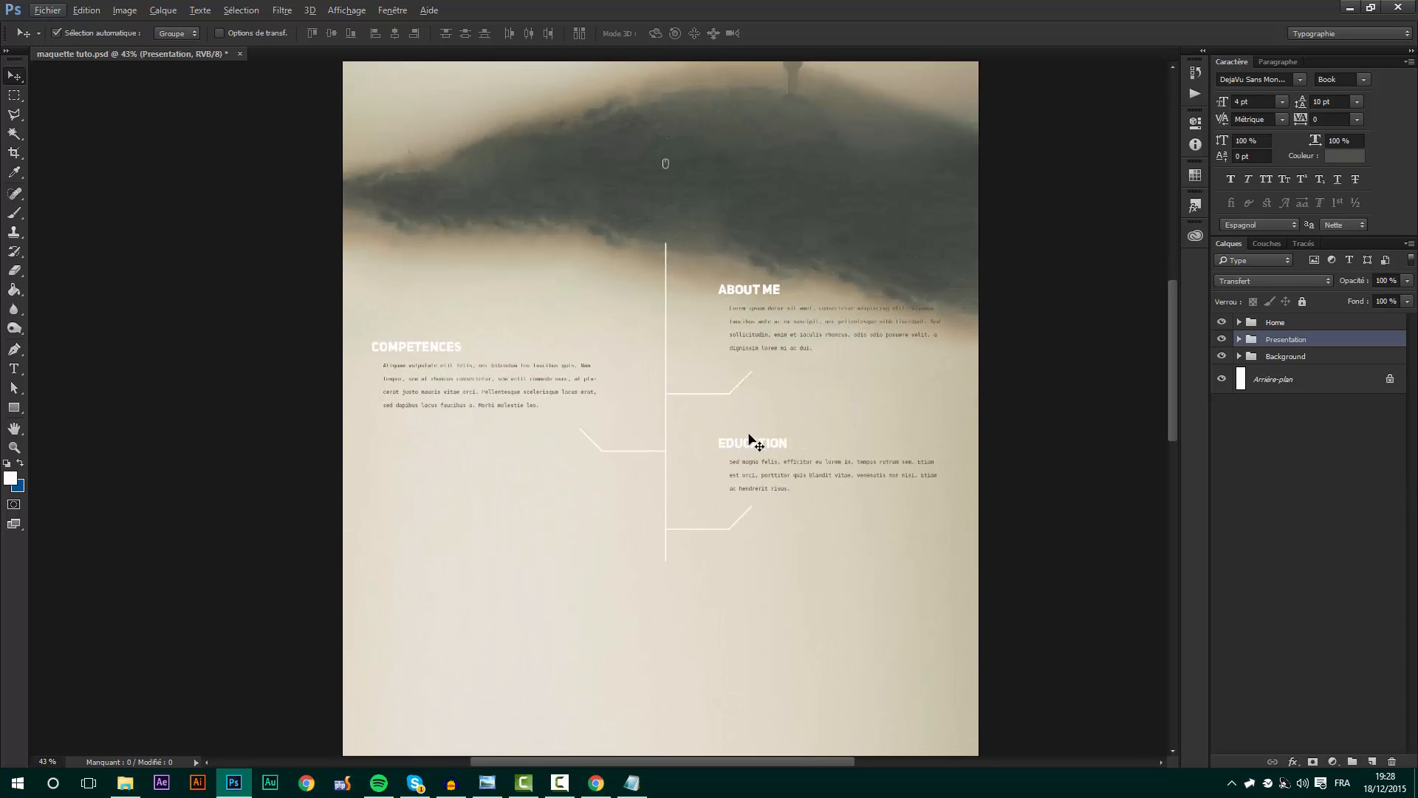
scroll(751, 436, "down", 1)
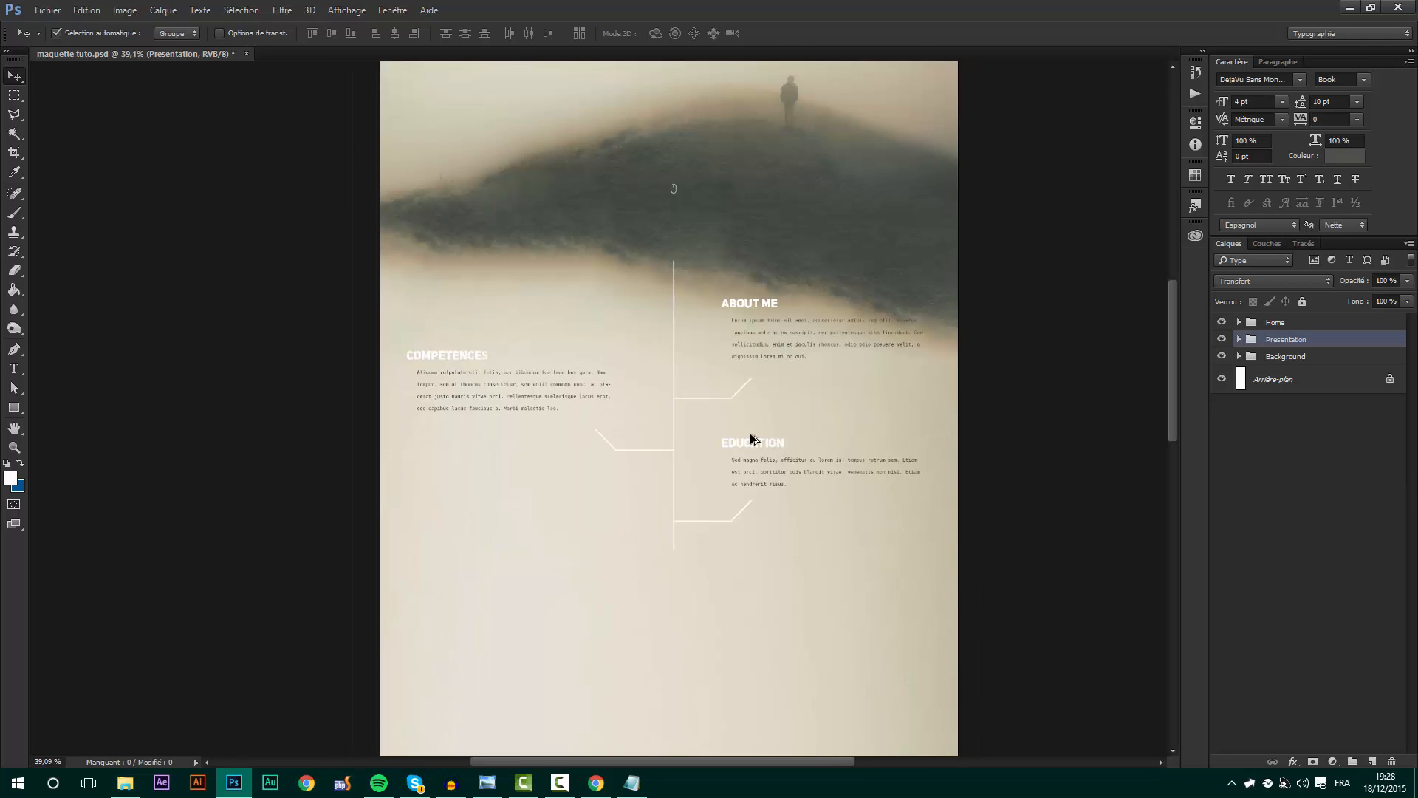
scroll(657, 702, "up", 2)
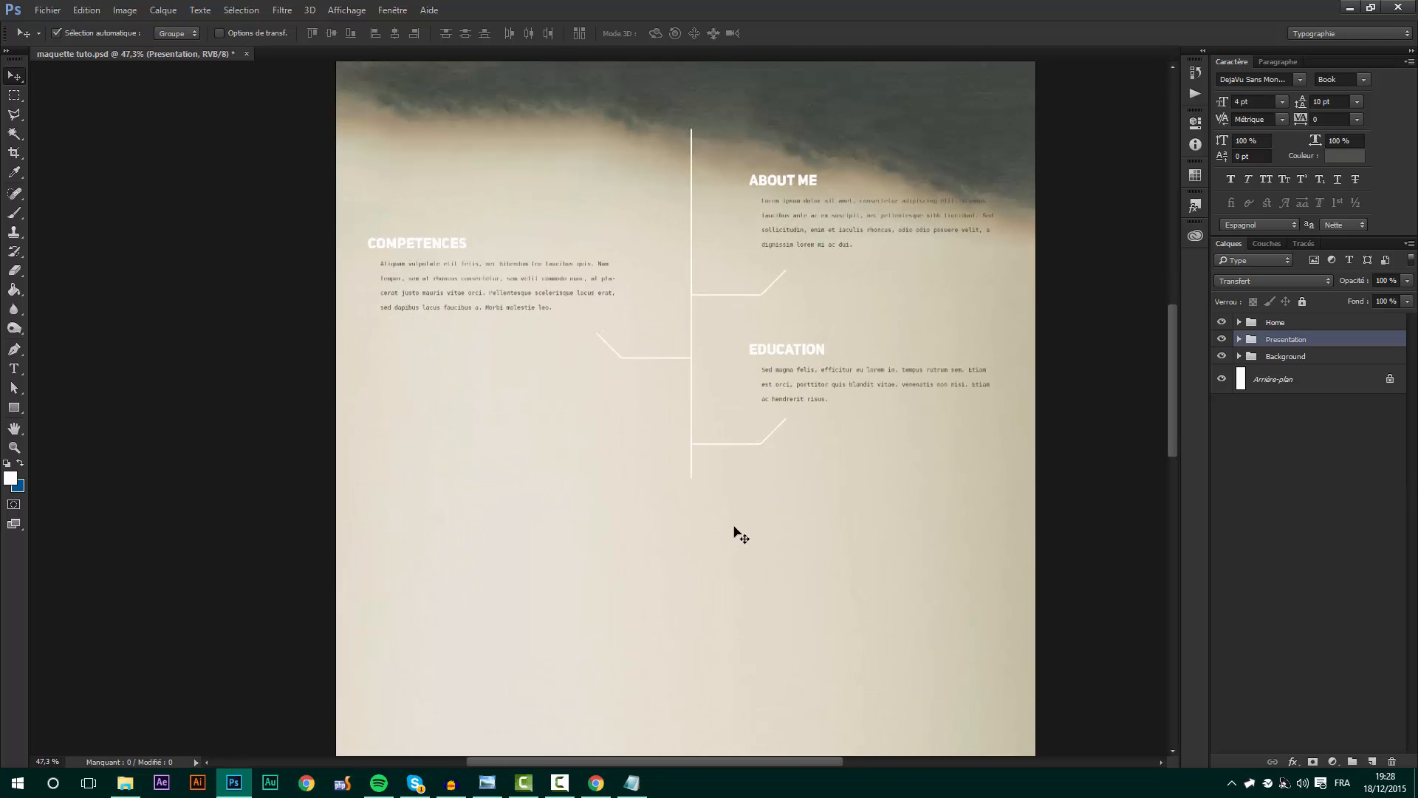
scroll(743, 510, "down", 2)
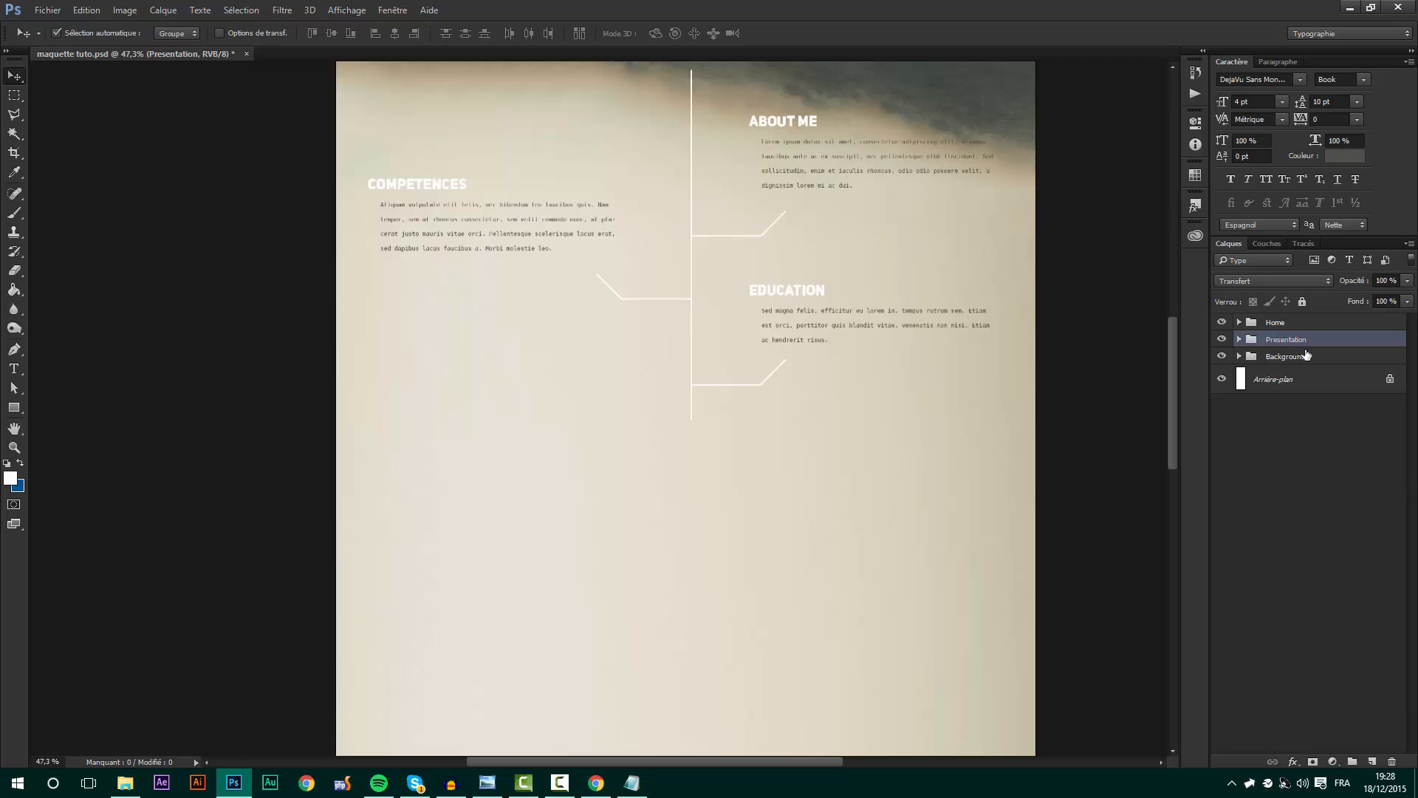
- Create a new layer group named "Craations" between the Presentation and Background groups
left_click(1352, 761)
left_click_drag(1289, 340, 1294, 365)
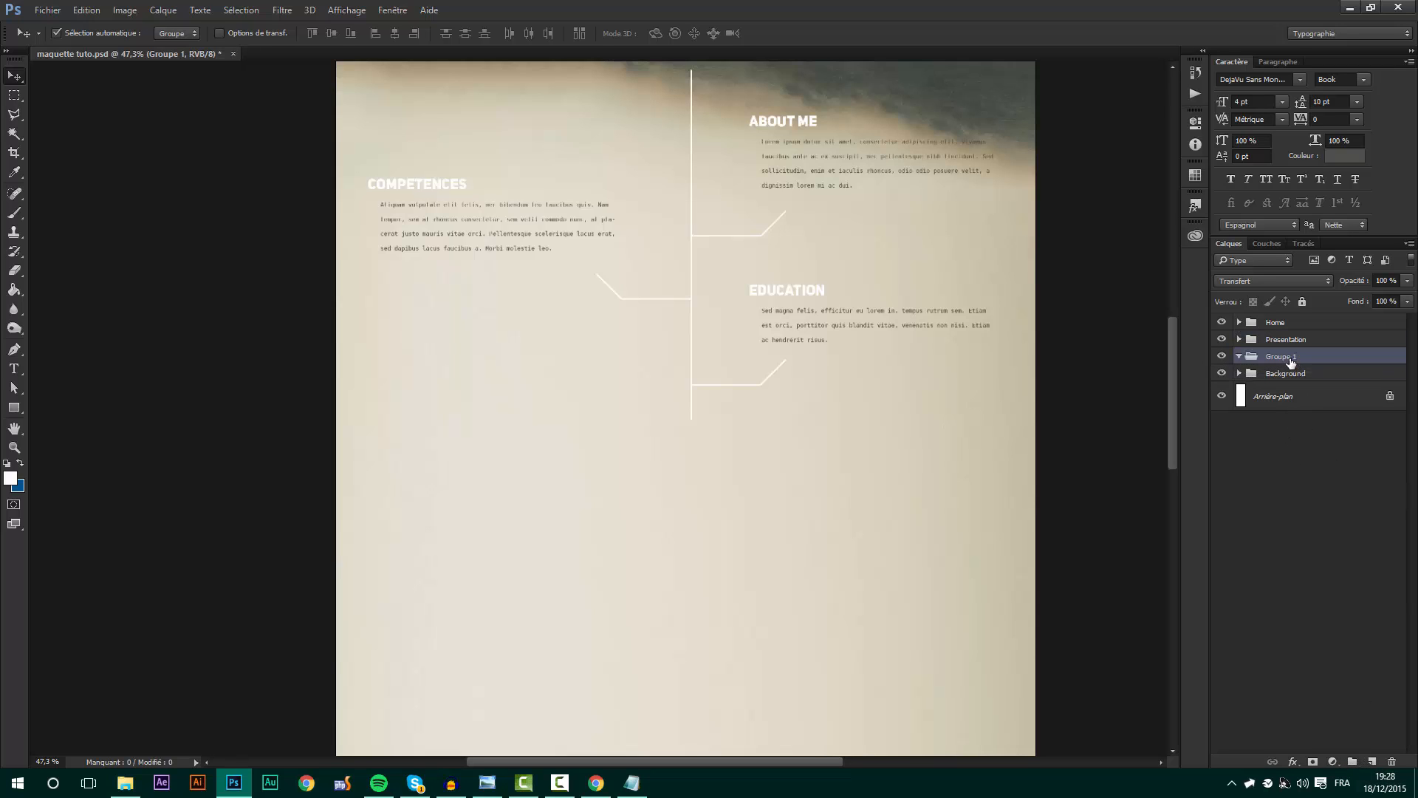
double_click(1282, 356)
type("Craations")
key("Return")
- Add the text CREATIONS below the vertical line in the Uni Sans Heavy CAPS font
key("t")
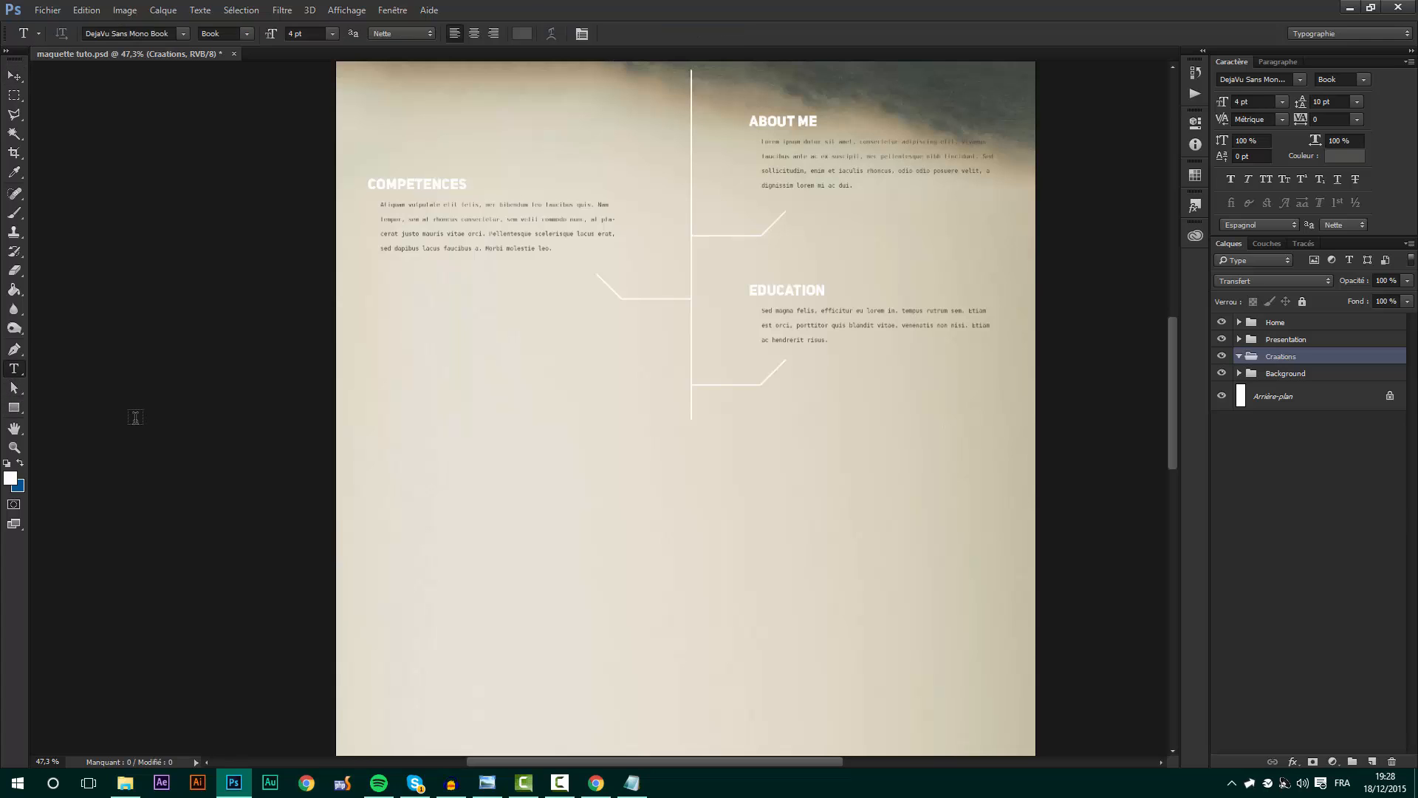
left_click(590, 510)
left_click(106, 32)
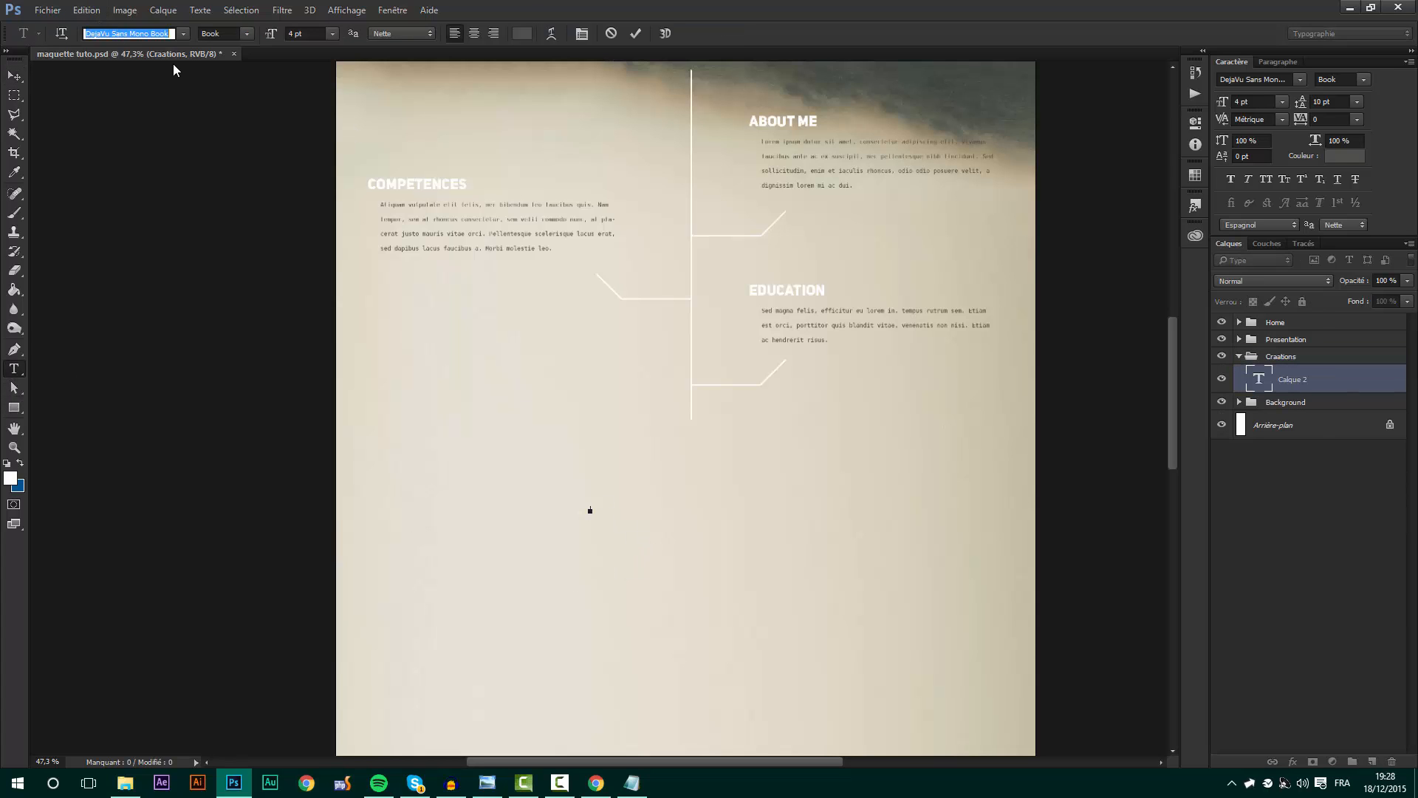
type("uni")
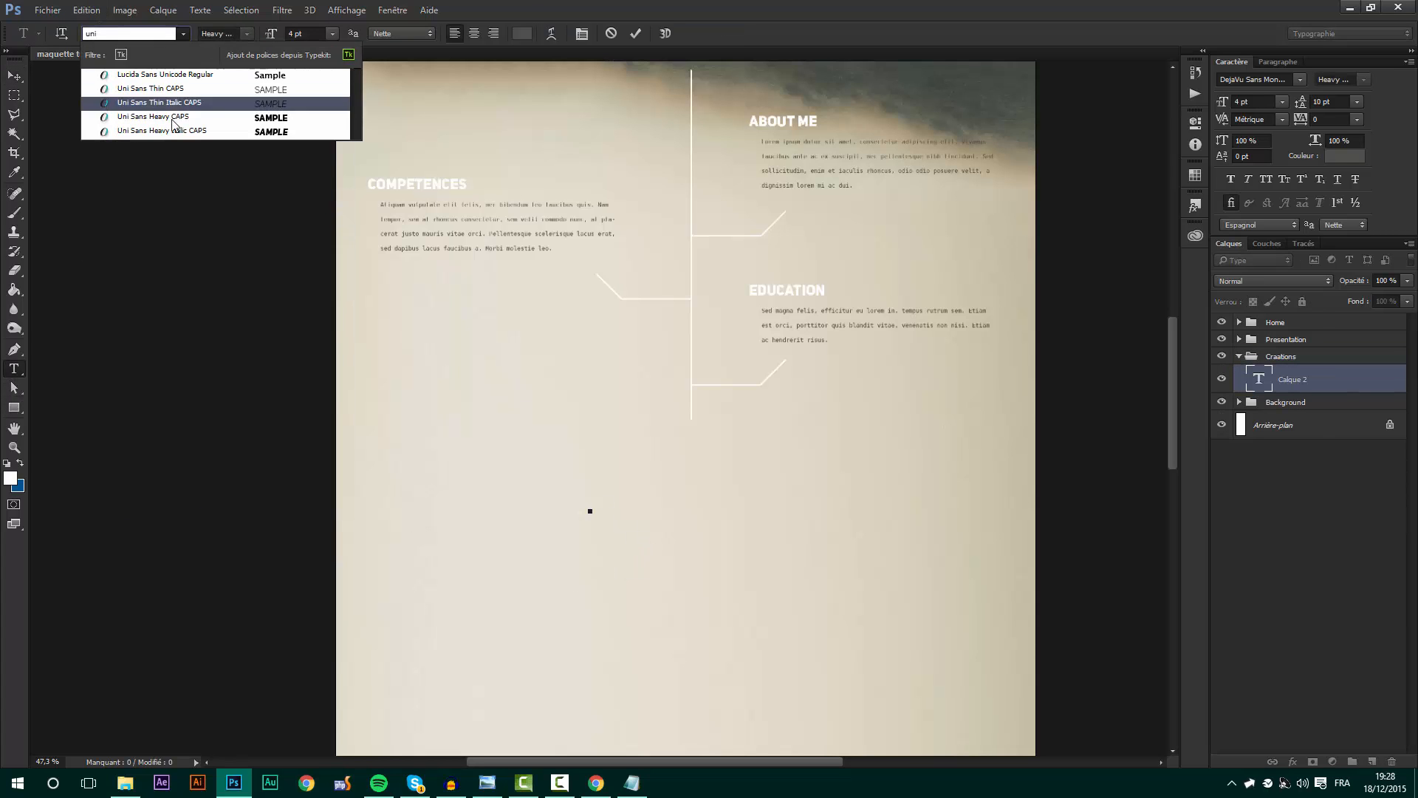
left_click(153, 117)
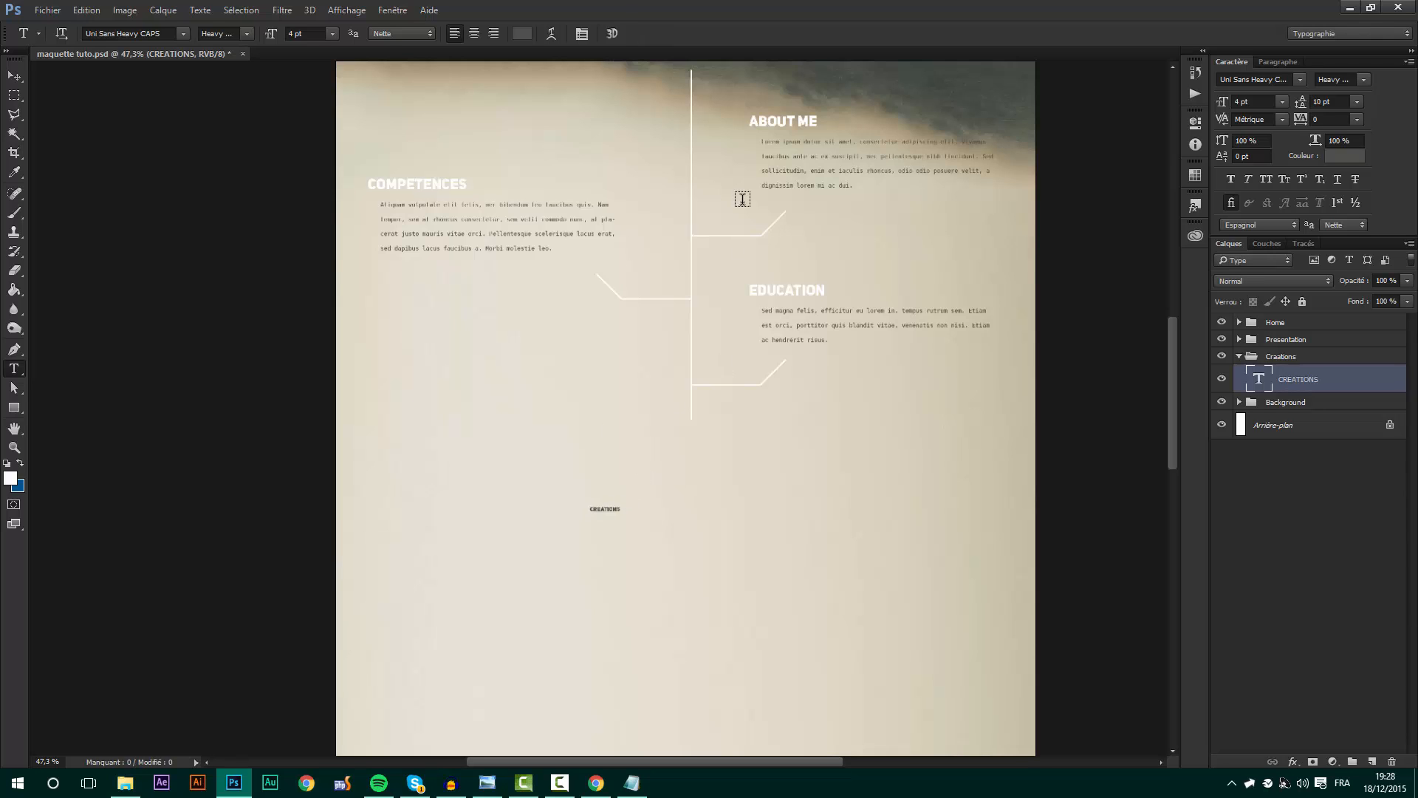
left_click(604, 511)
key("Escape")
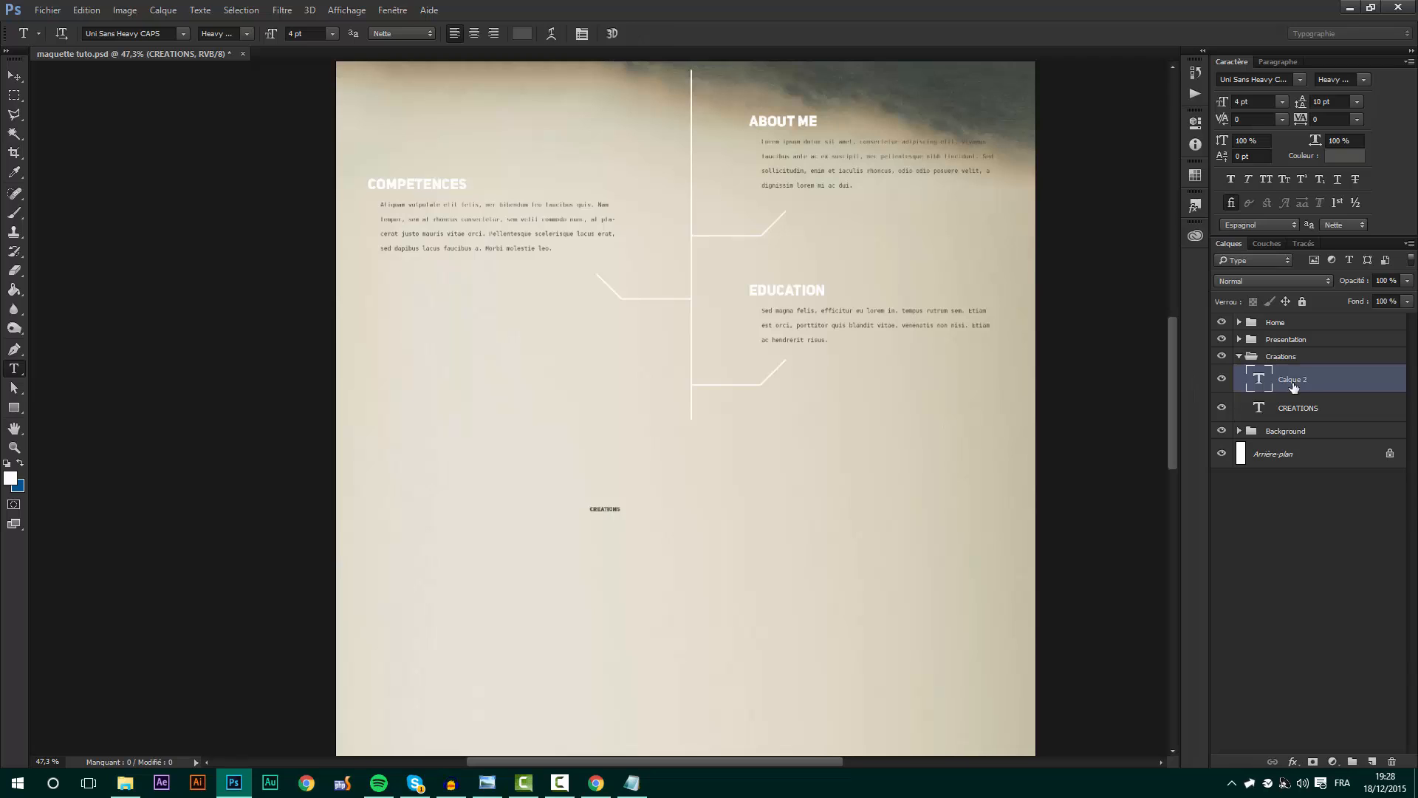
left_click(602, 508)
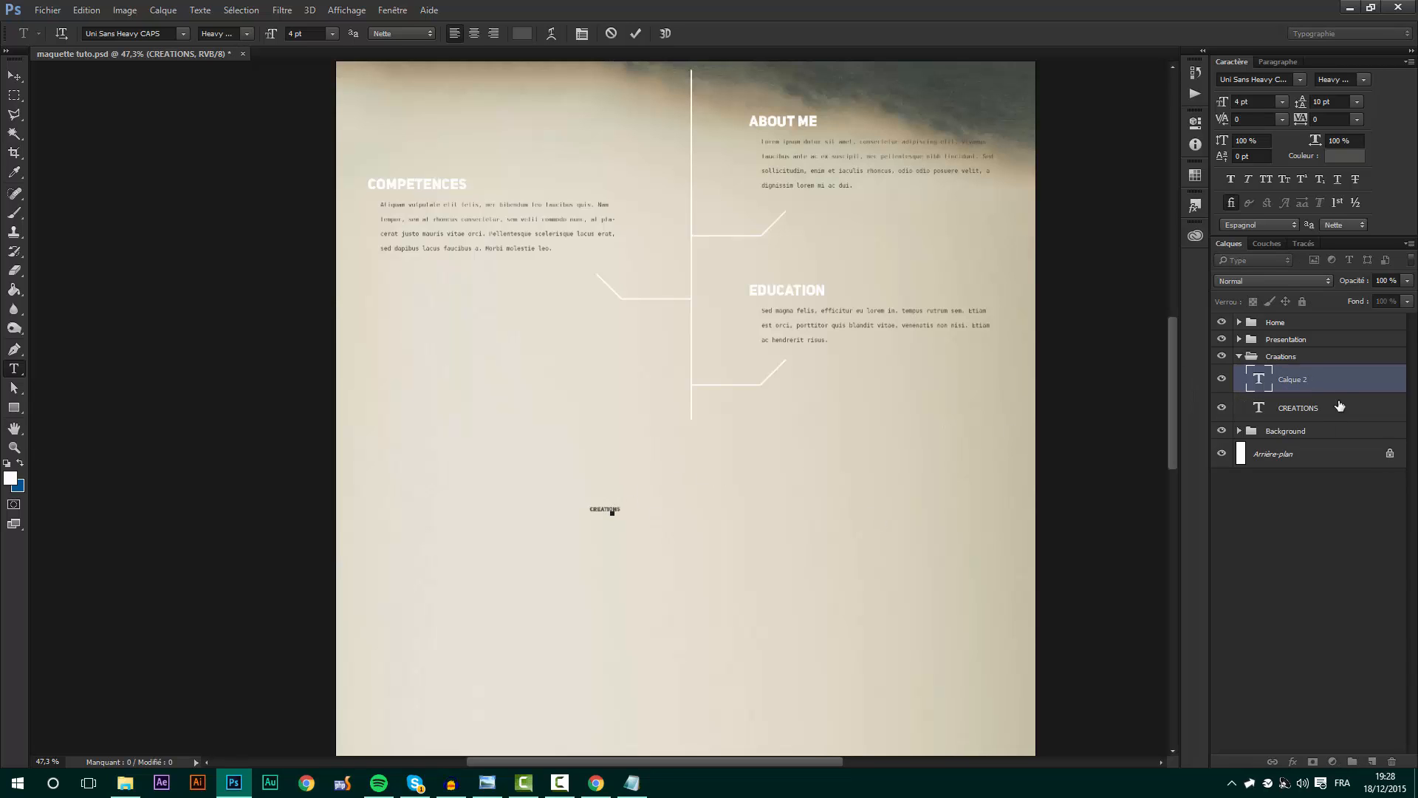
key("Escape")
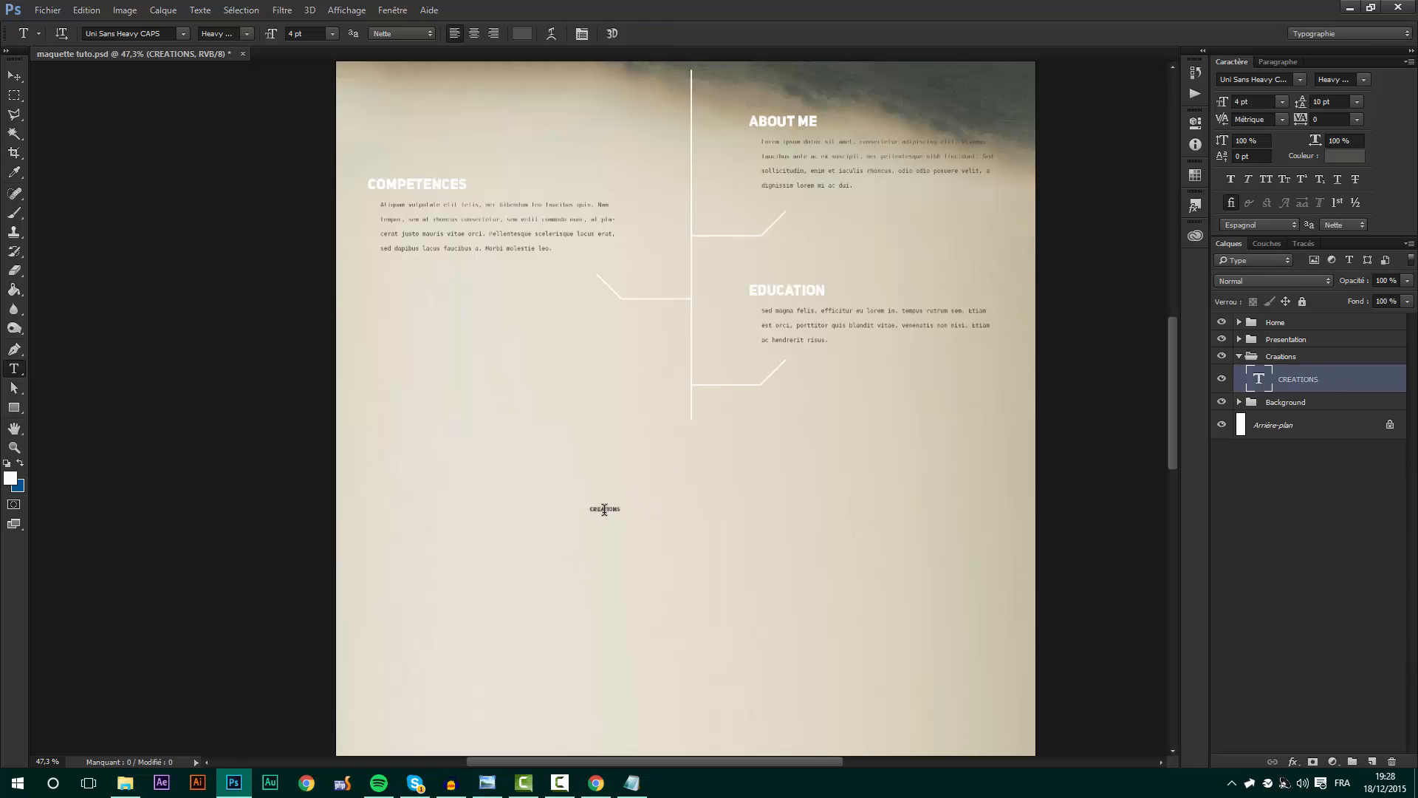
- Change the CREATIONS text colour to white (ffffff)
double_click(604, 509)
left_click(522, 34)
left_click_drag(946, 486, 854, 471)
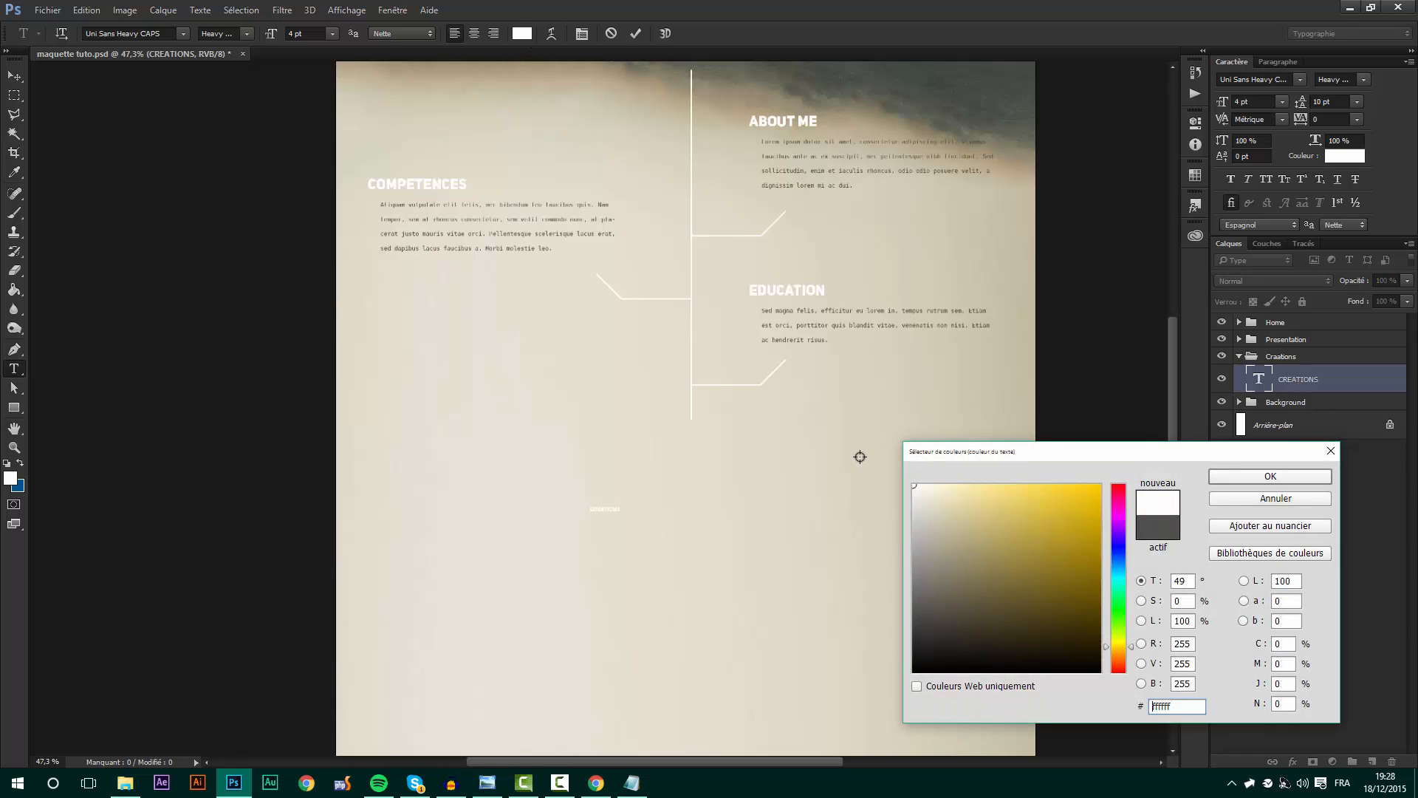
key("Return")
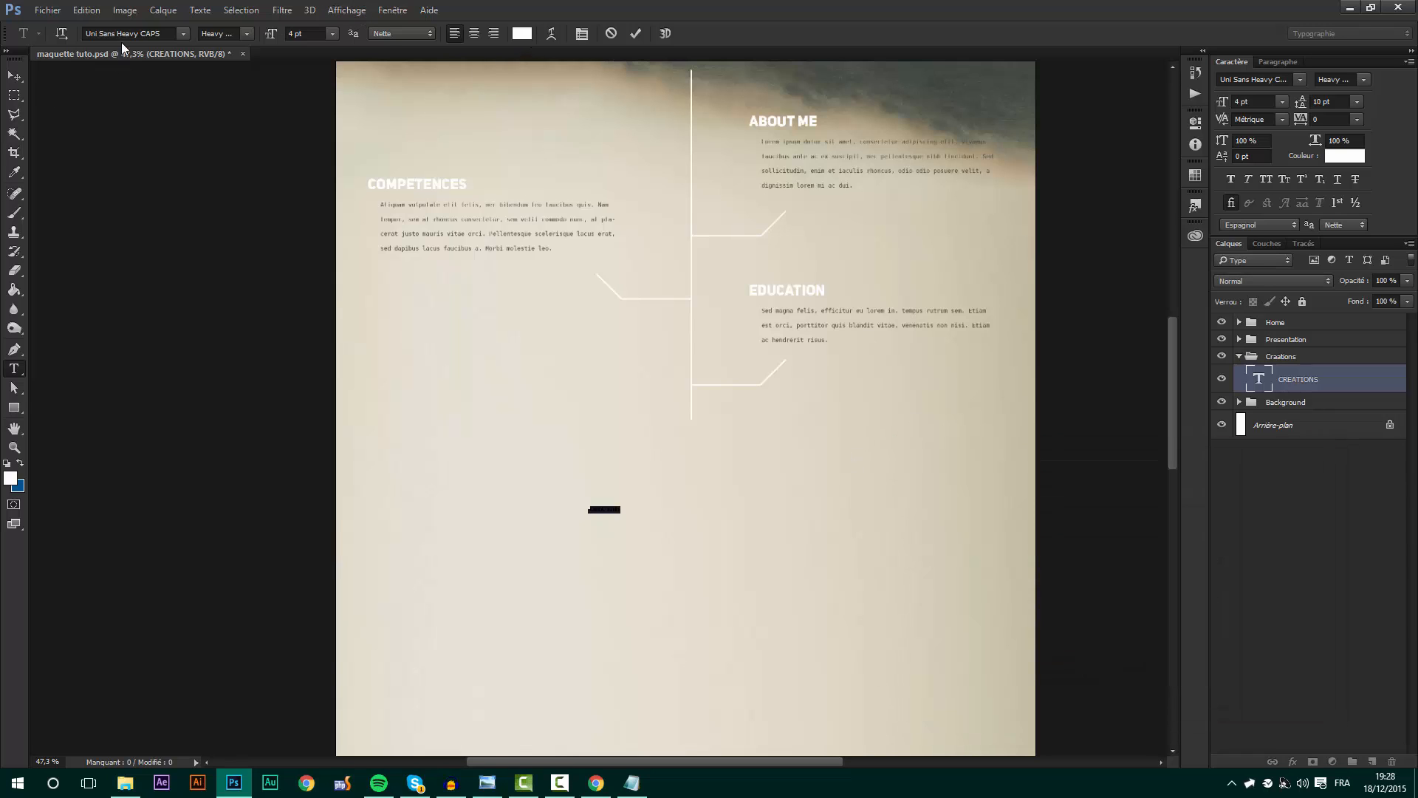
- Scale the CREATIONS heading proportionally to about 233% and centre it horizontally on the page below the vertical line
left_click(14, 76)
key("ctrl+t")
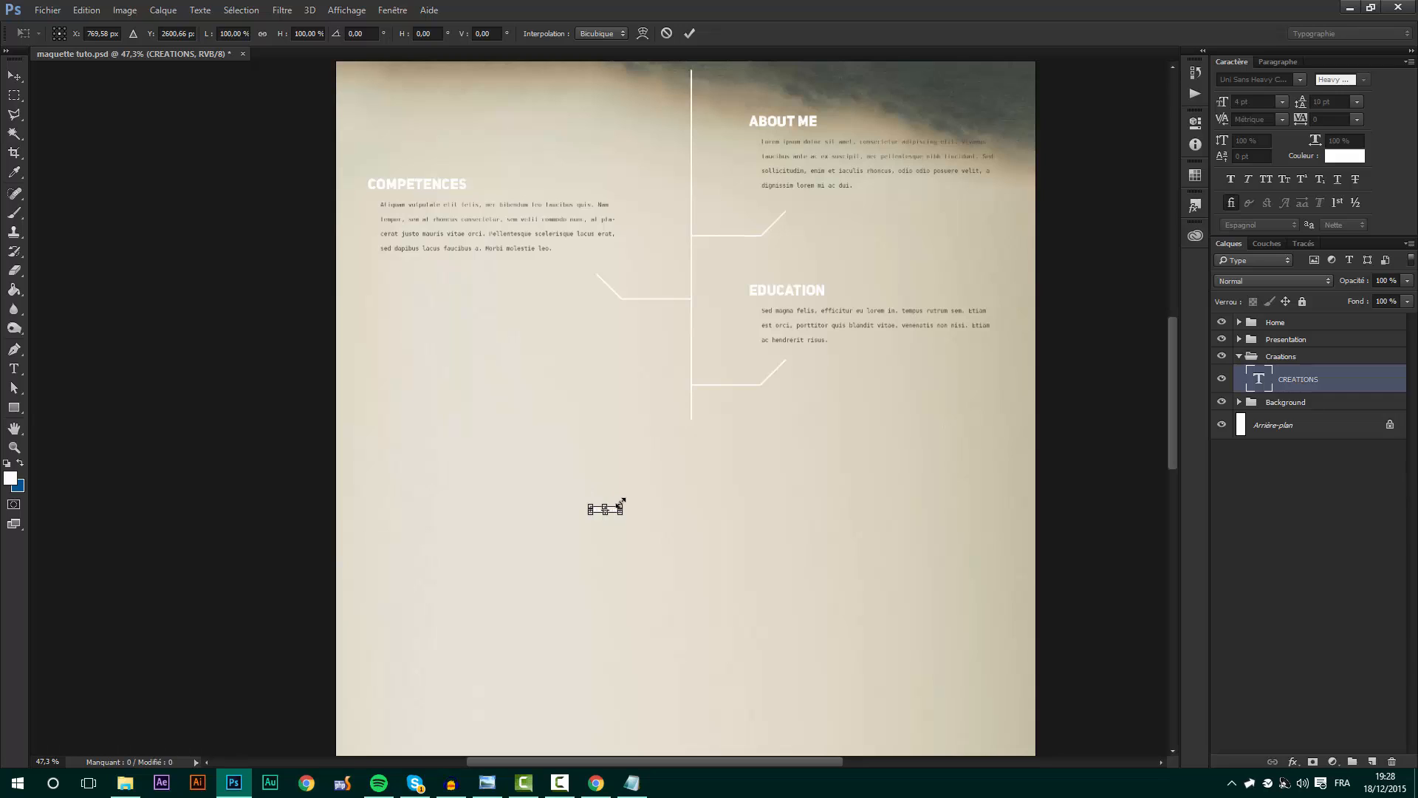
left_click_drag(622, 504, 700, 497)
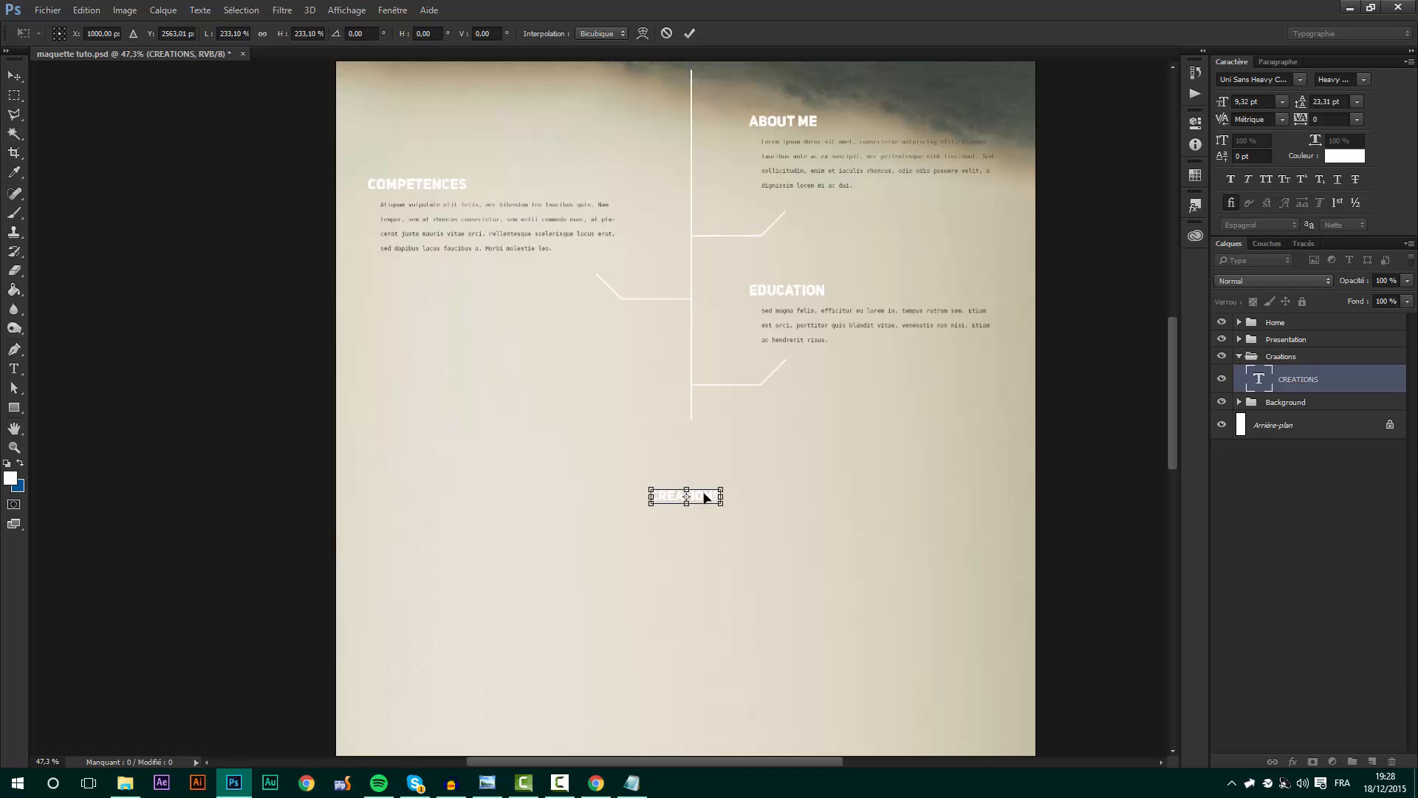
key("Return")
scroll(711, 481, "down", 3)
scroll(719, 452, "up", 3)
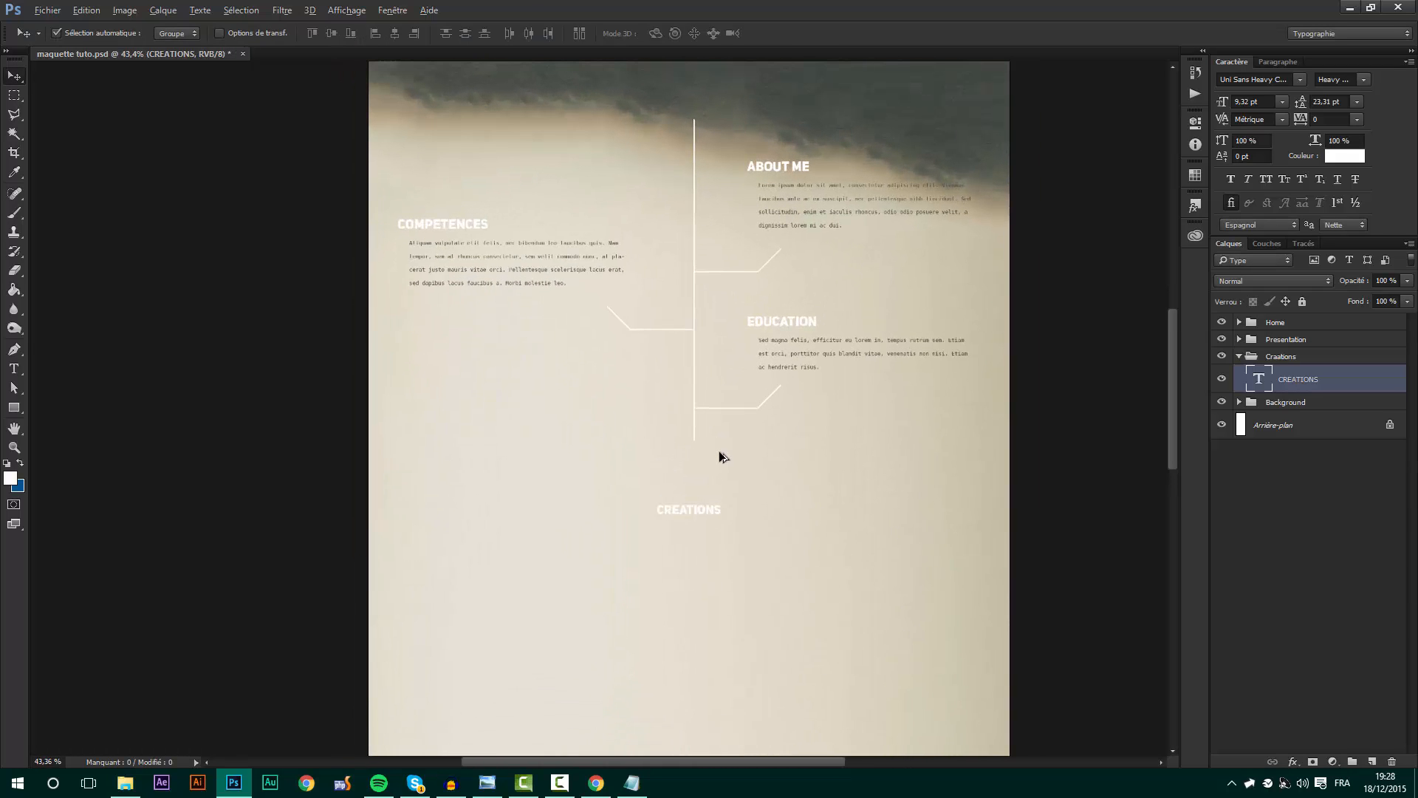
left_click(1315, 341)
key("ctrl+t")
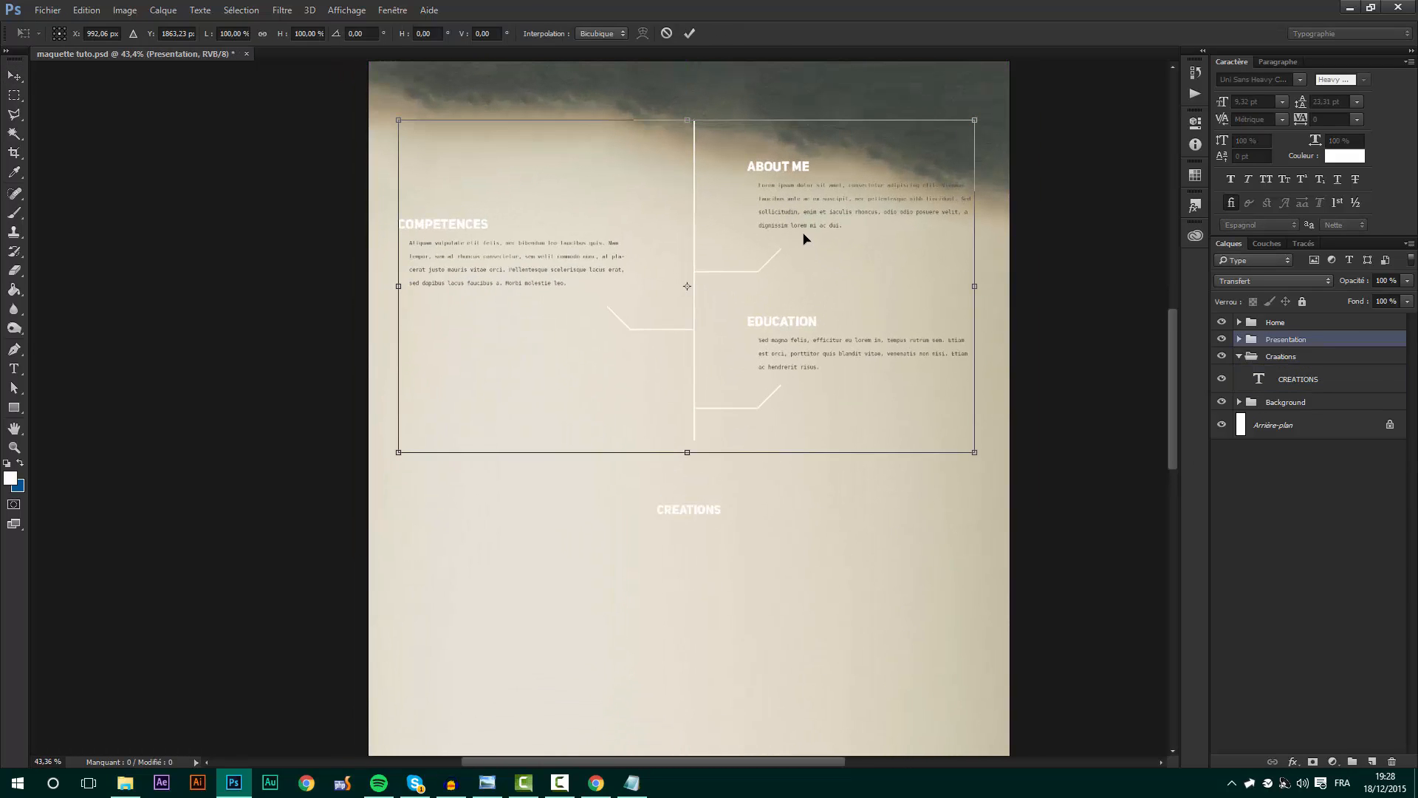
left_click_drag(798, 237, 808, 232)
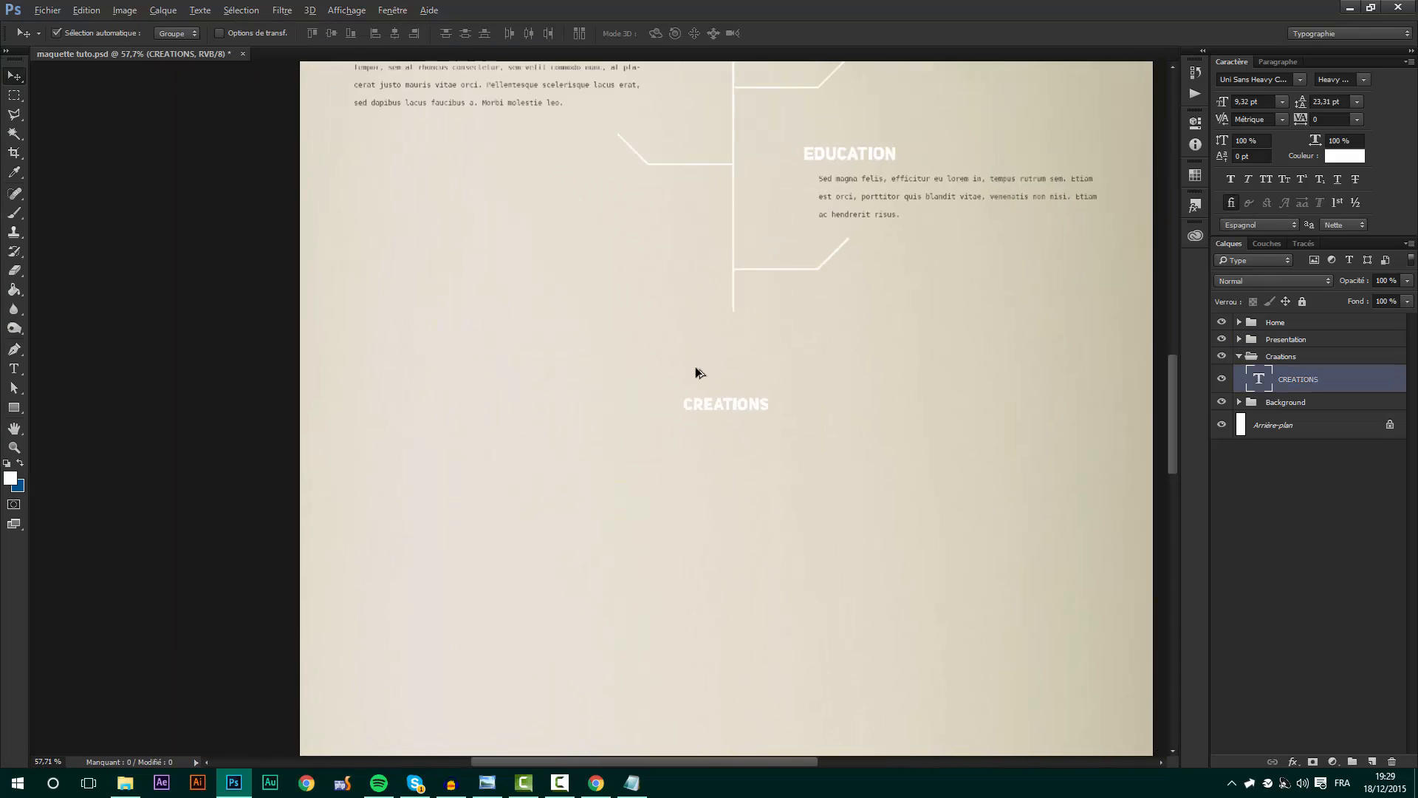
- Draw a rectangle about 505 × 330 px below and to the left of the CREATIONS heading
scroll(700, 374, "down", 4)
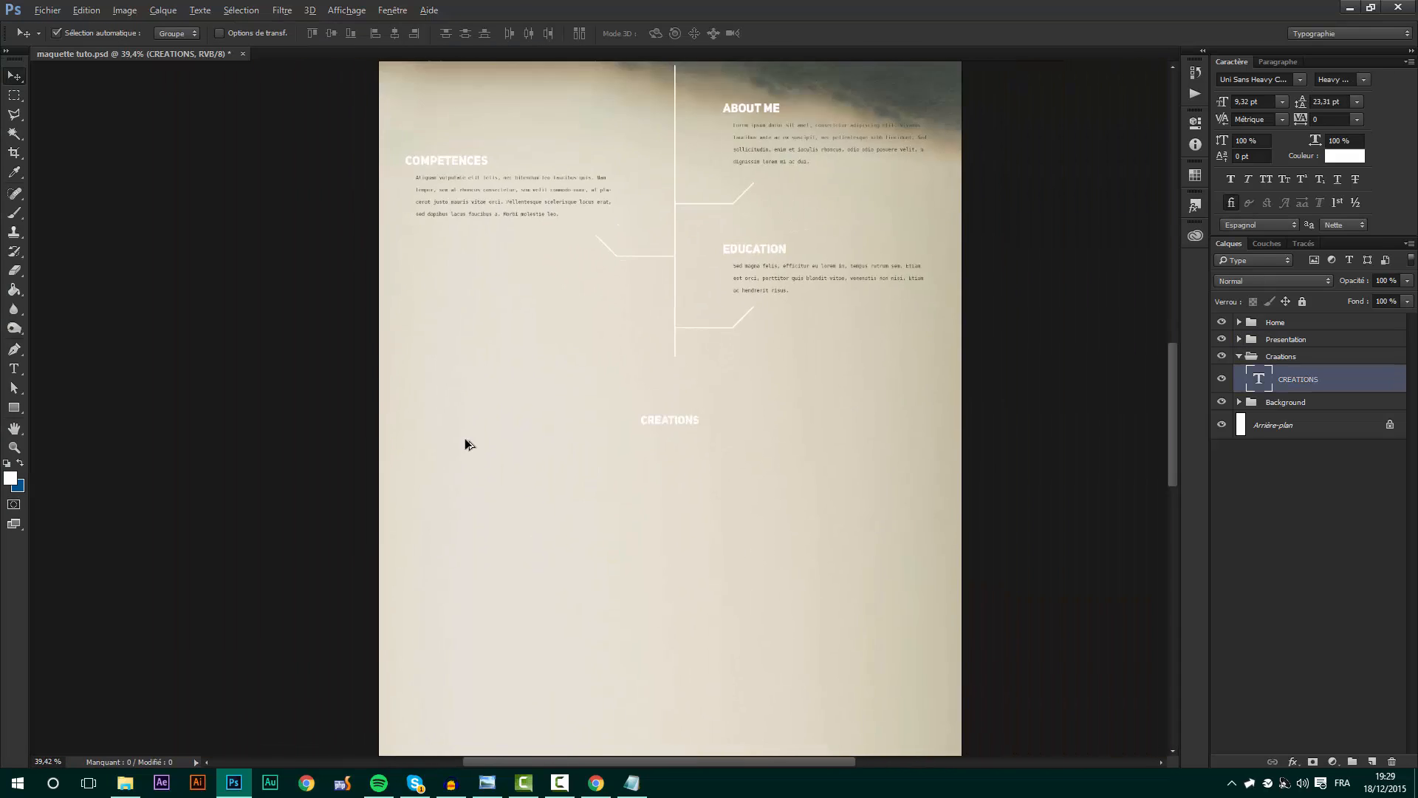
scroll(459, 472, "up", 3)
scroll(445, 521, "up", 1)
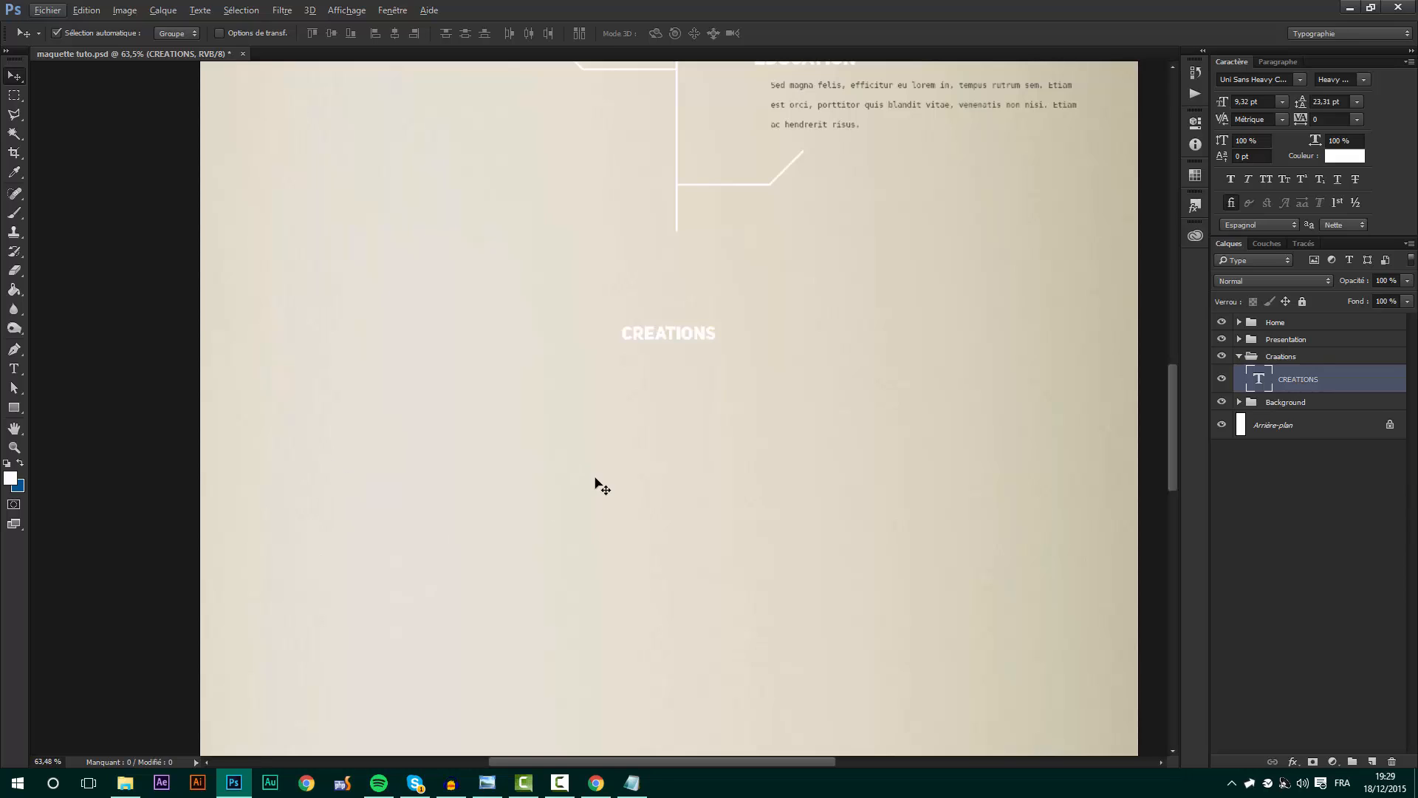
key("alt+Tab")
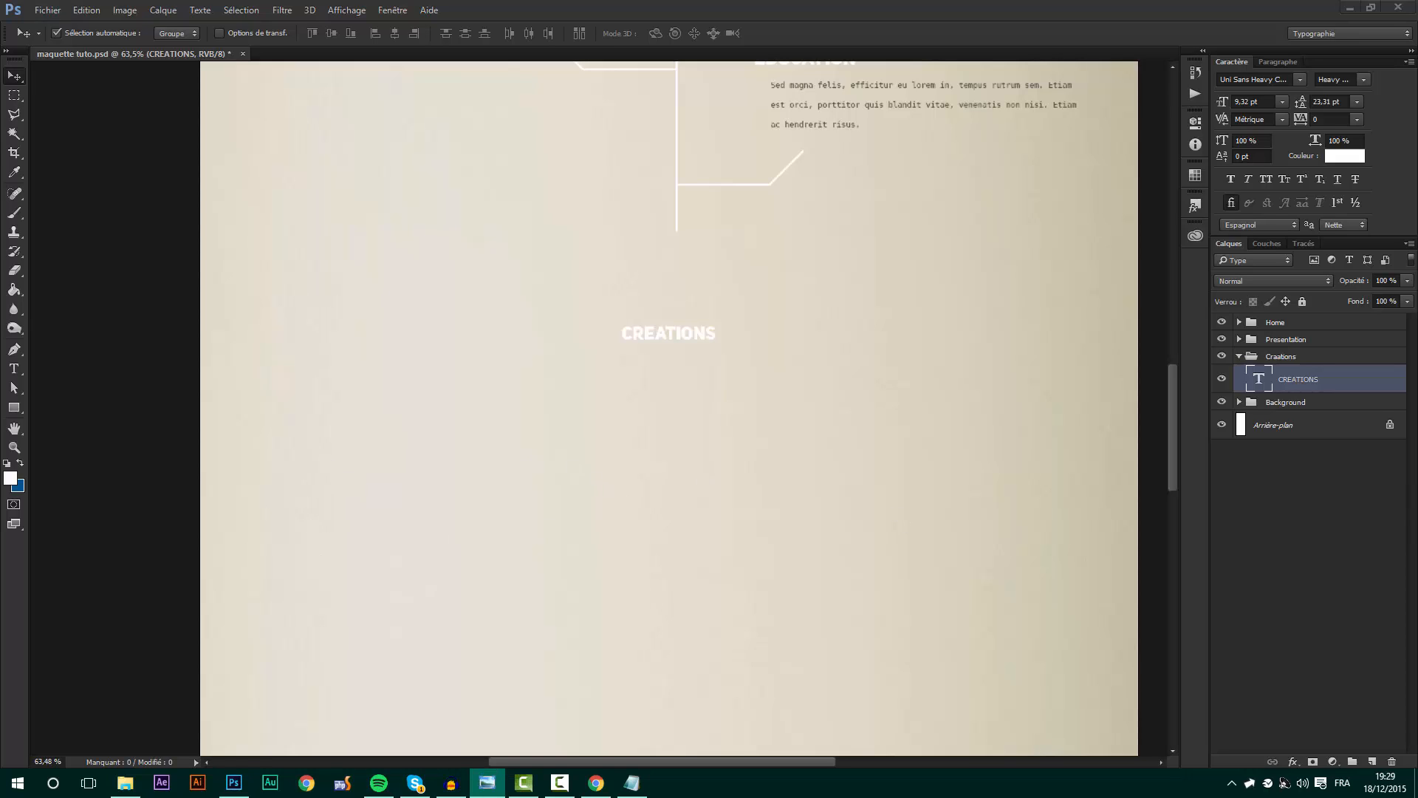
key("alt+Tab")
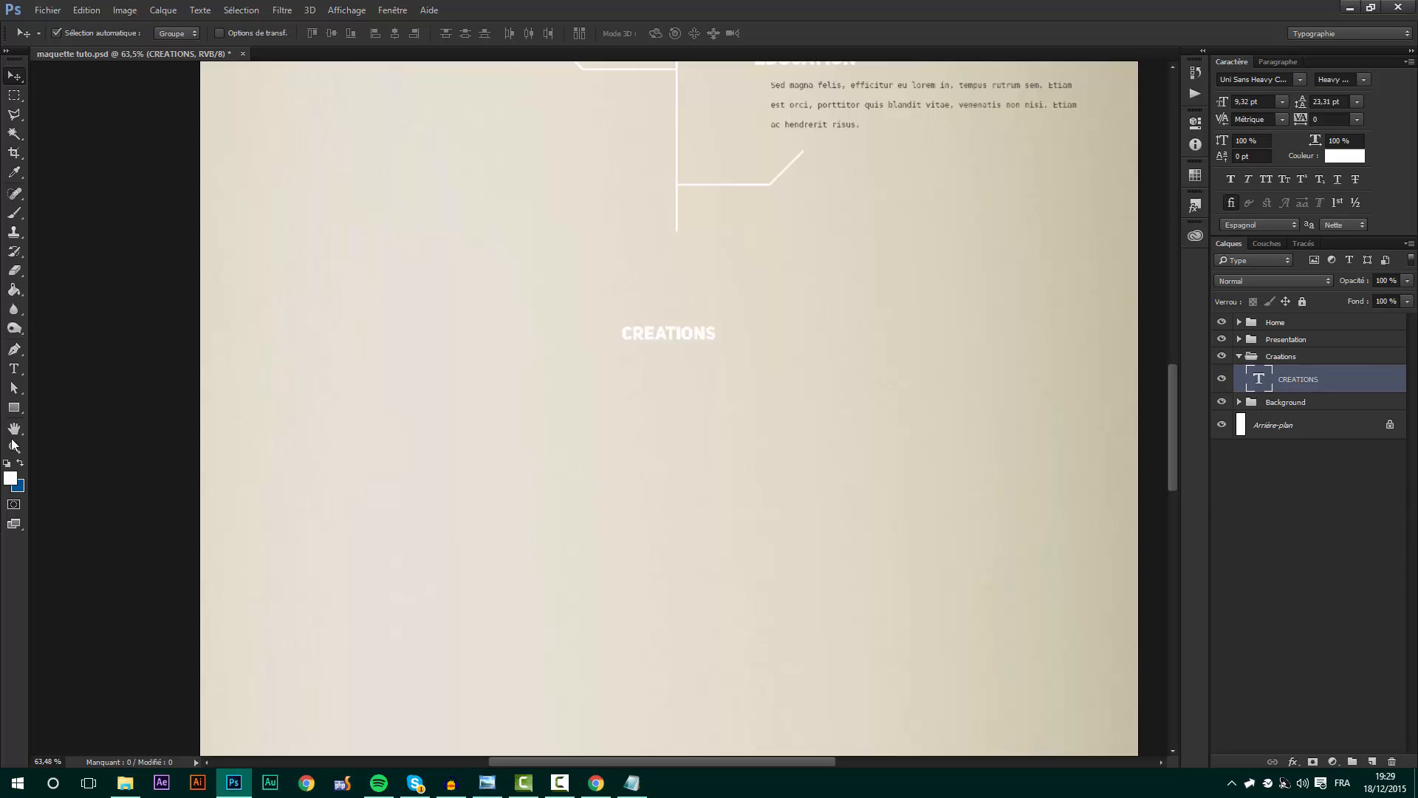
left_click(14, 408)
left_click_drag(310, 388, 545, 542)
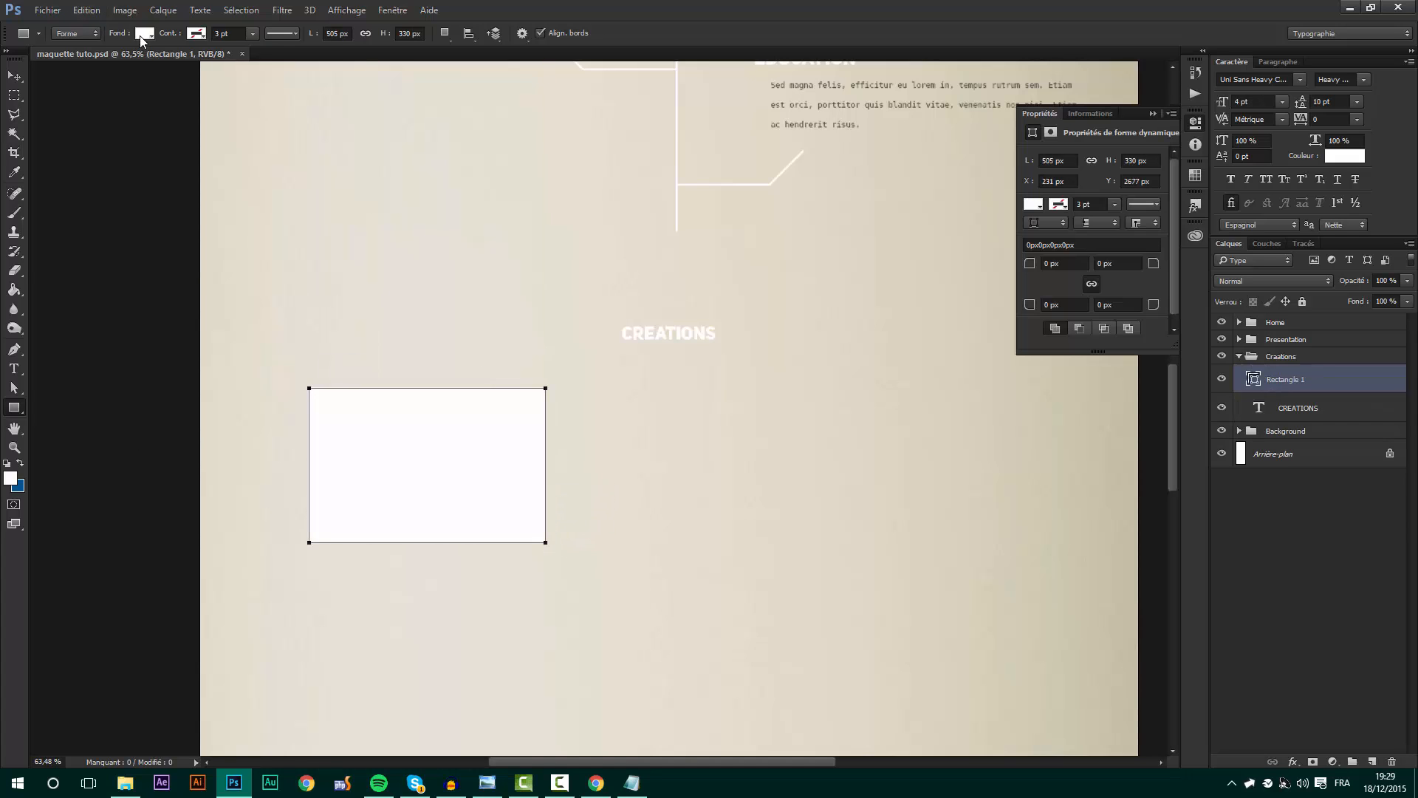
- Set the rectangle's fill to a custom medium warm grey
left_click(143, 33)
left_click(1054, 204)
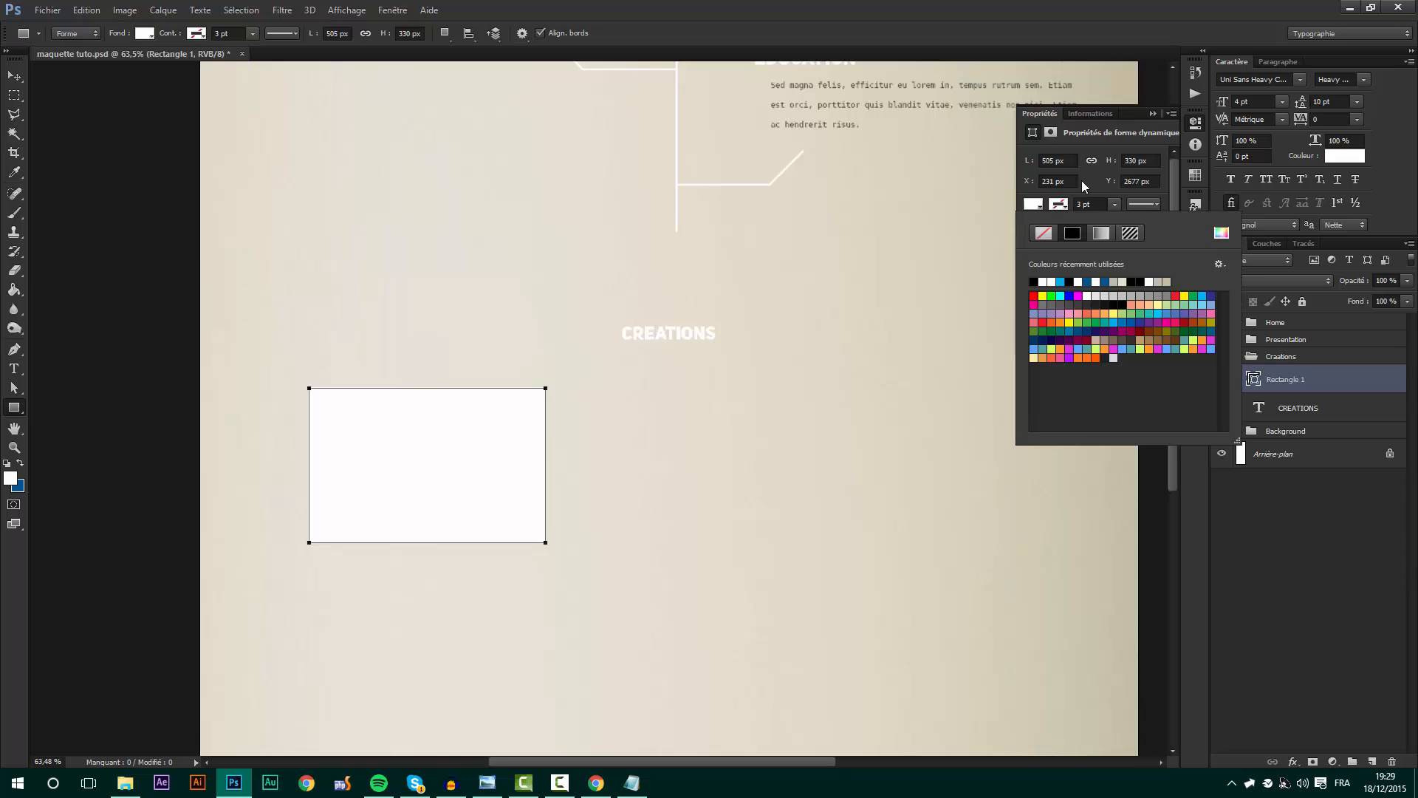
left_click(1222, 235)
left_click(488, 352)
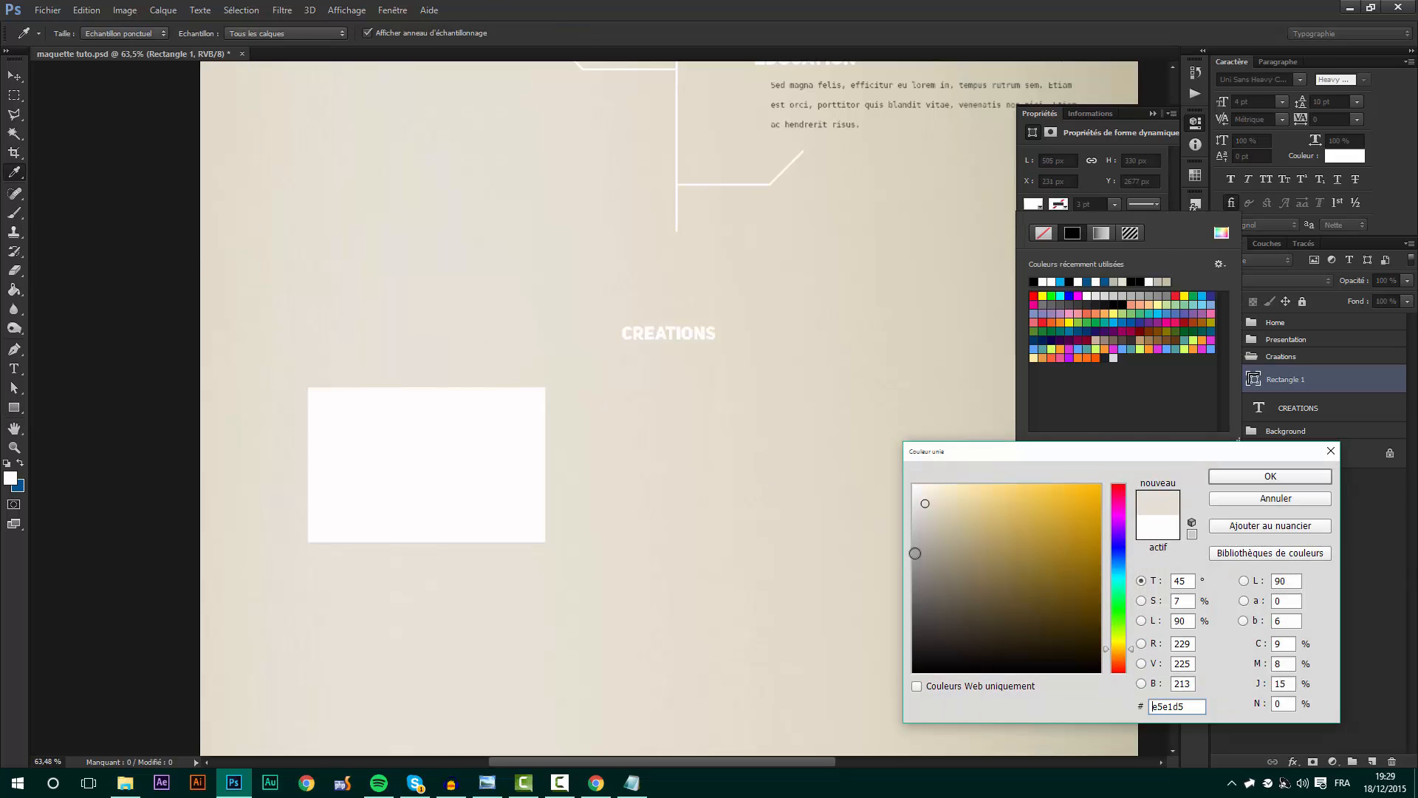
left_click(1234, 476)
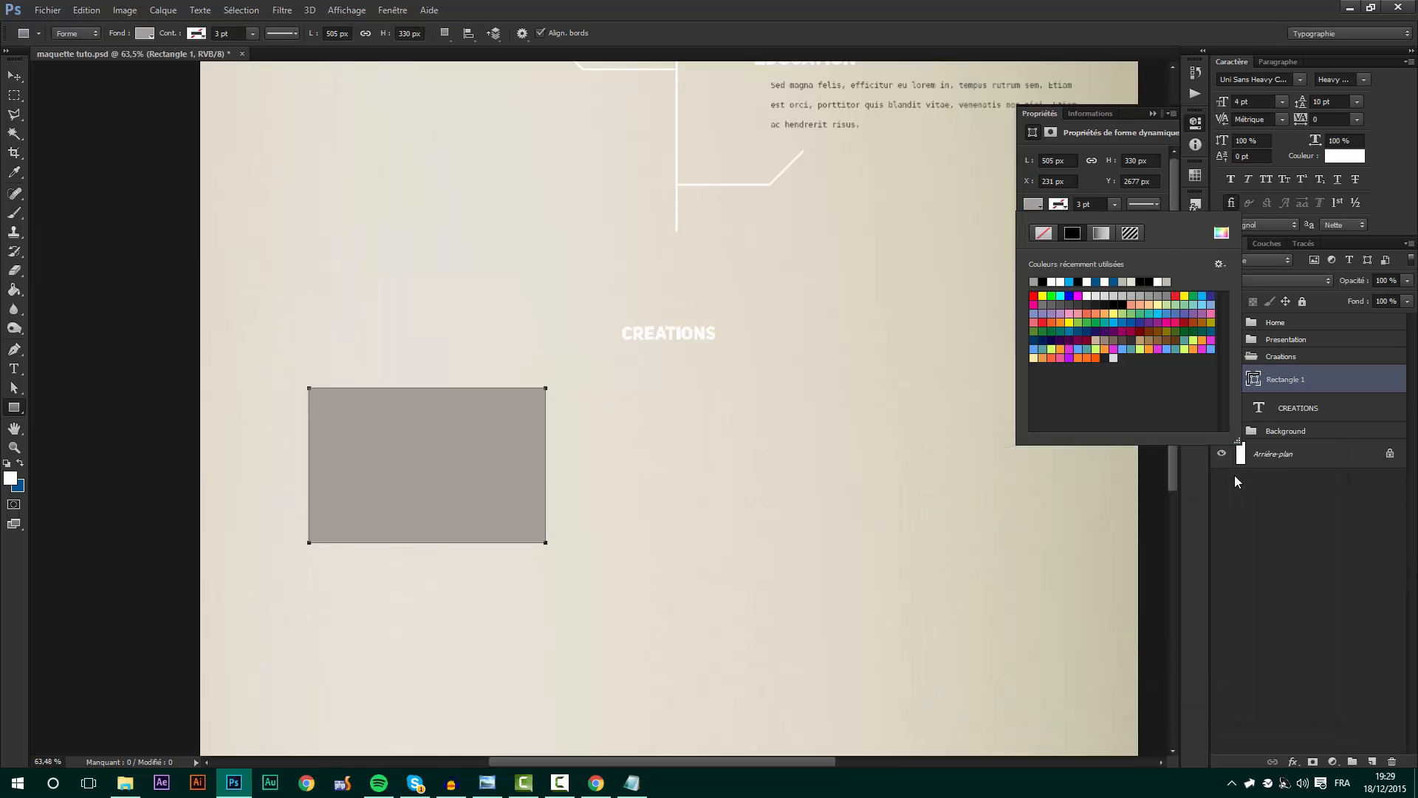
- Adjust the rectangle's fill to a custom grey-beige, about ada797
left_click(1222, 234)
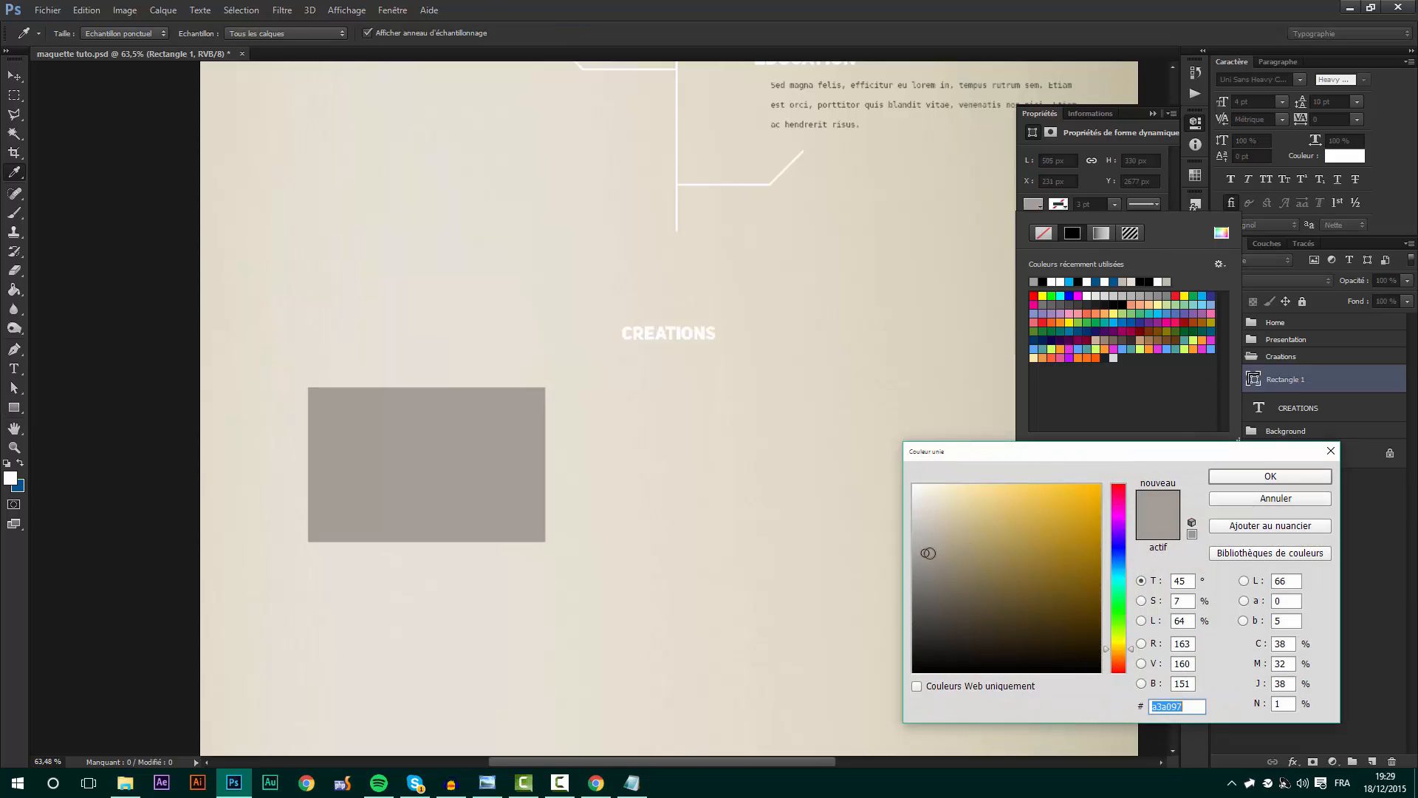
left_click(1232, 474)
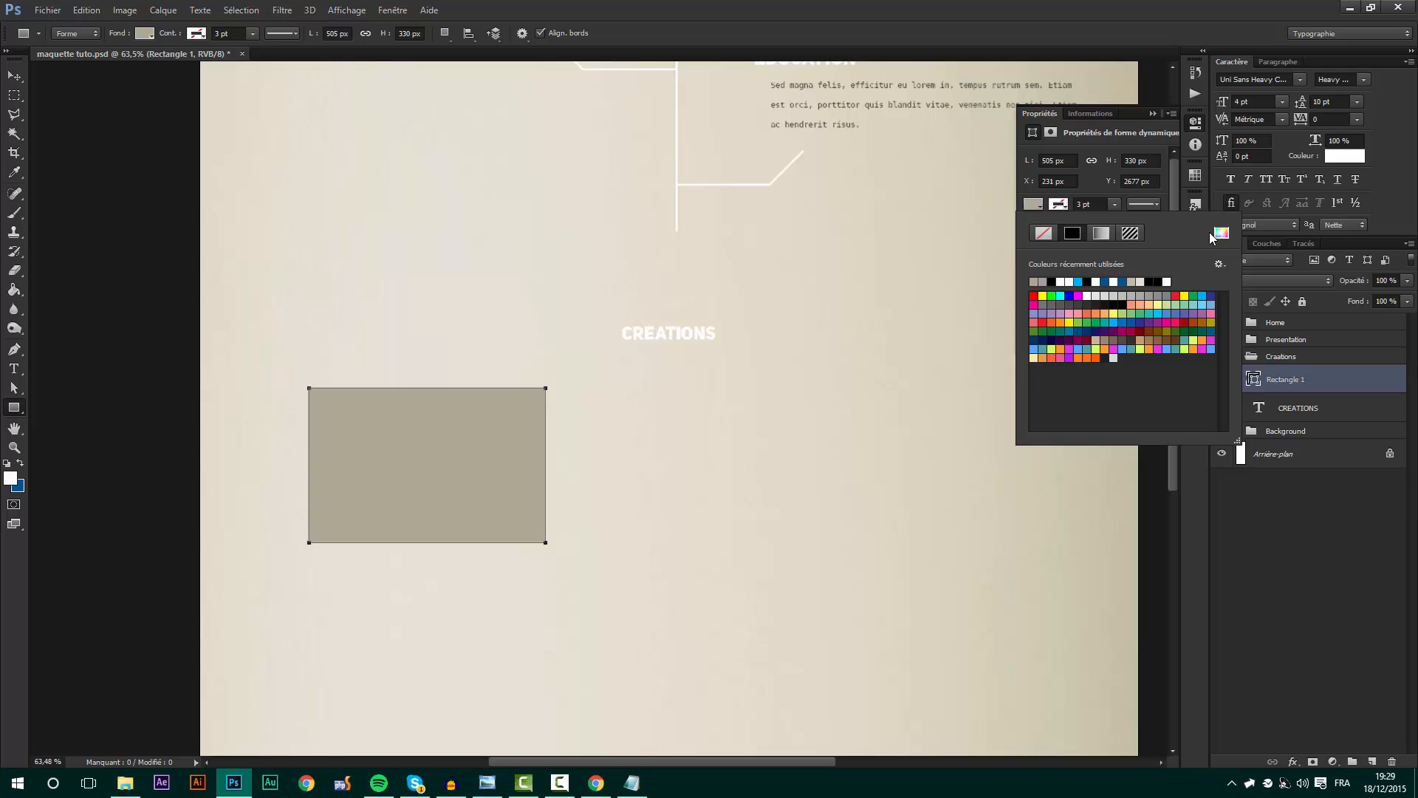
left_click(1221, 234)
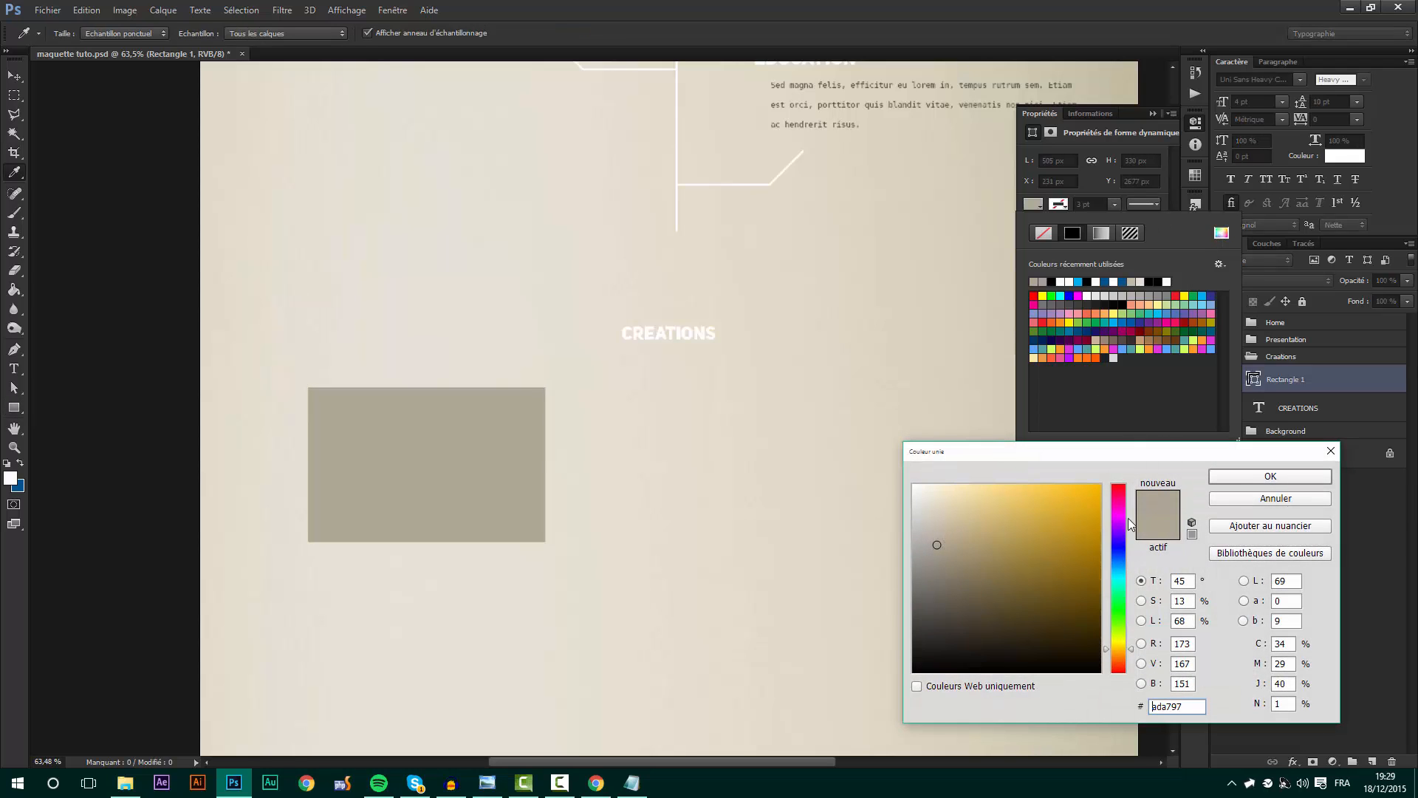
left_click(1237, 479)
key("h")
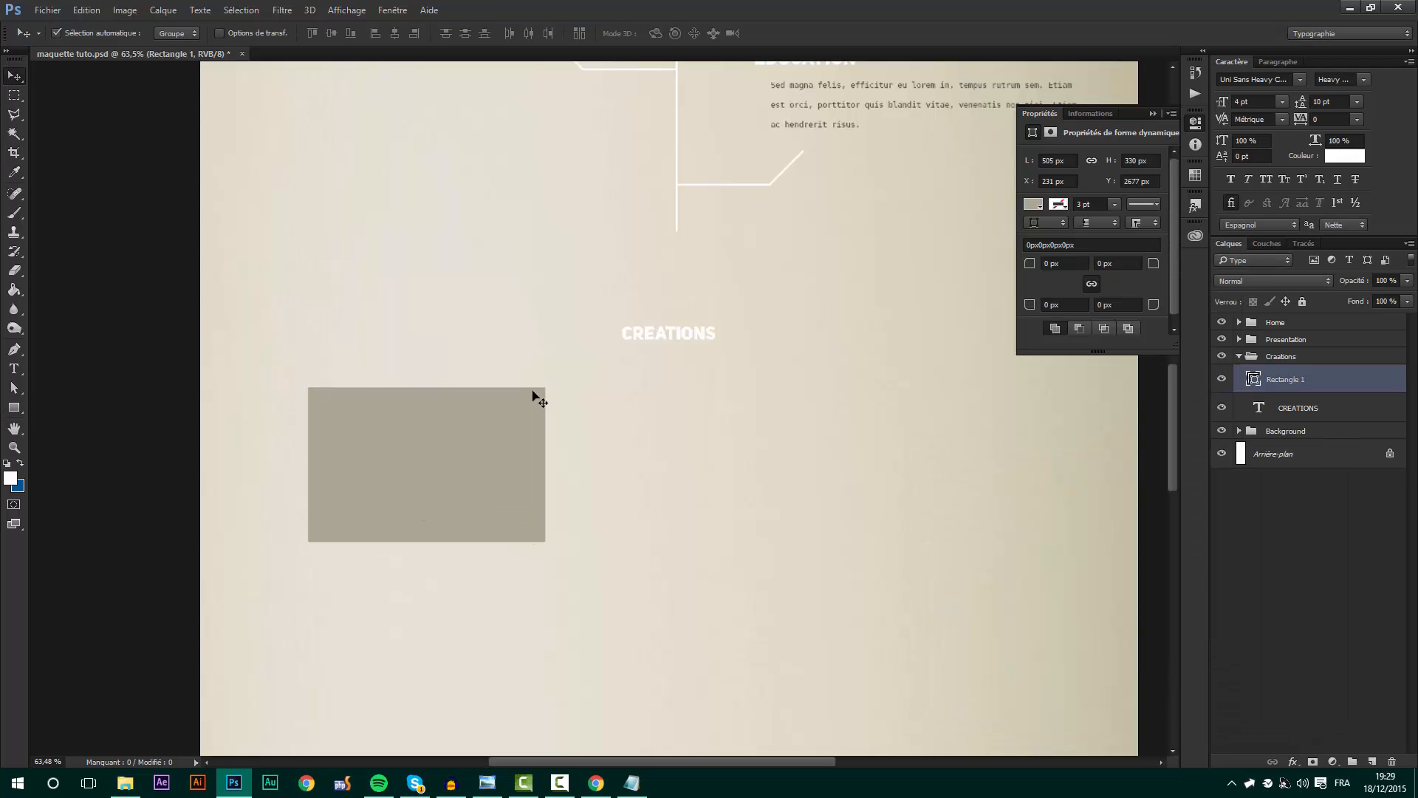
- Add a drop shadow to the rectangle and duplicate it sideways to form a row of three image placeholders
double_click(1264, 381)
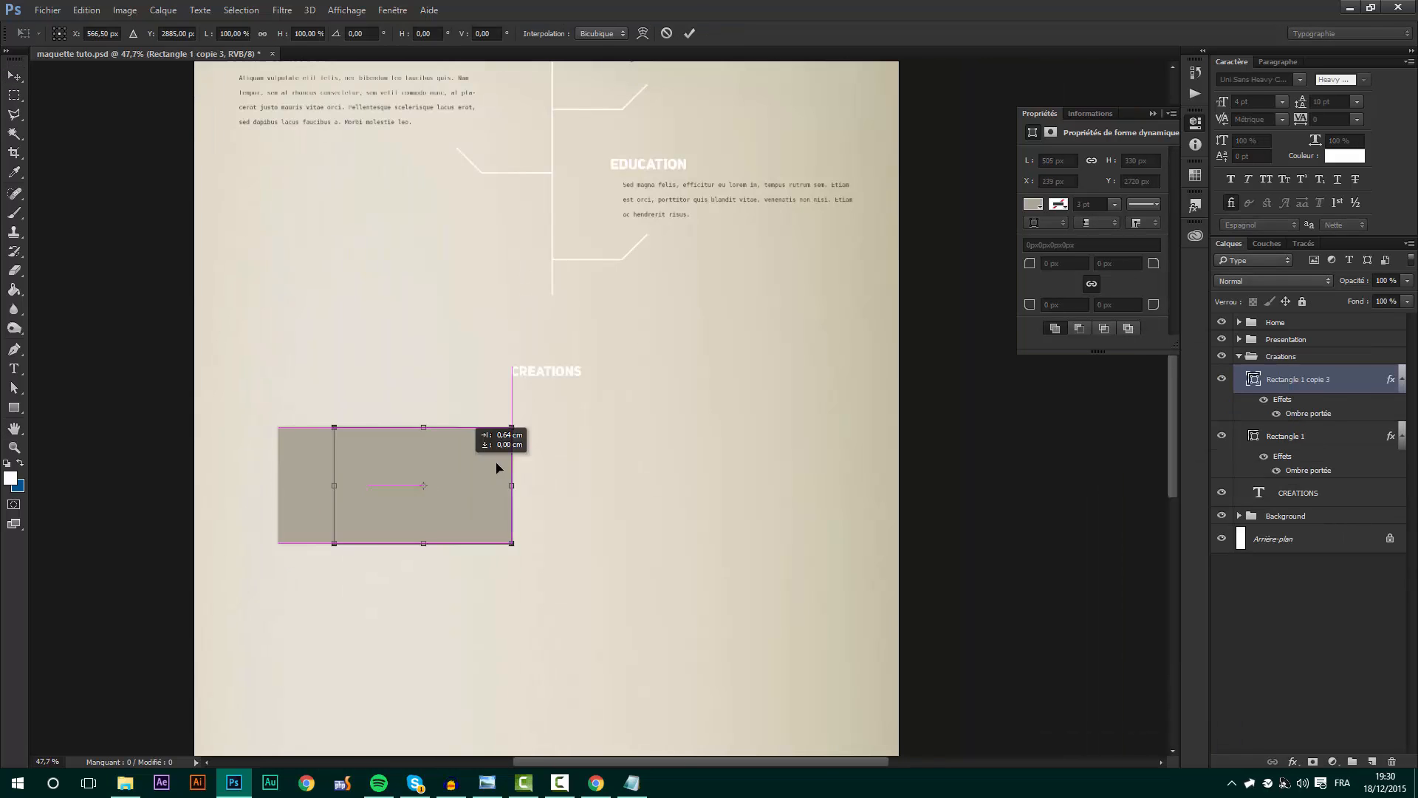
left_click_drag(490, 465, 556, 464)
key("Return")
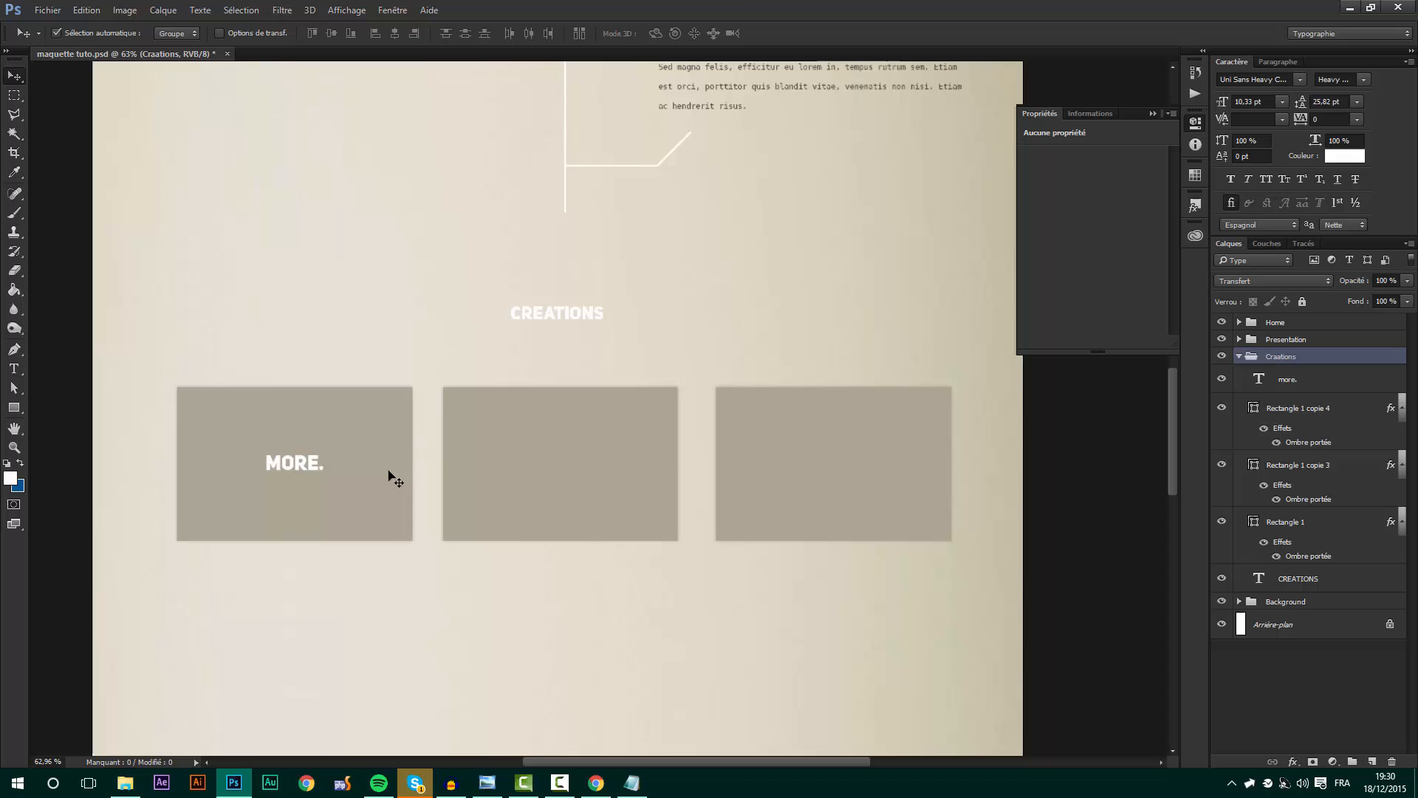
- Copy the MORE. label onto the other placeholders and duplicate the labelled row below for a three-by-two grid
left_click_drag(395, 480, 579, 466)
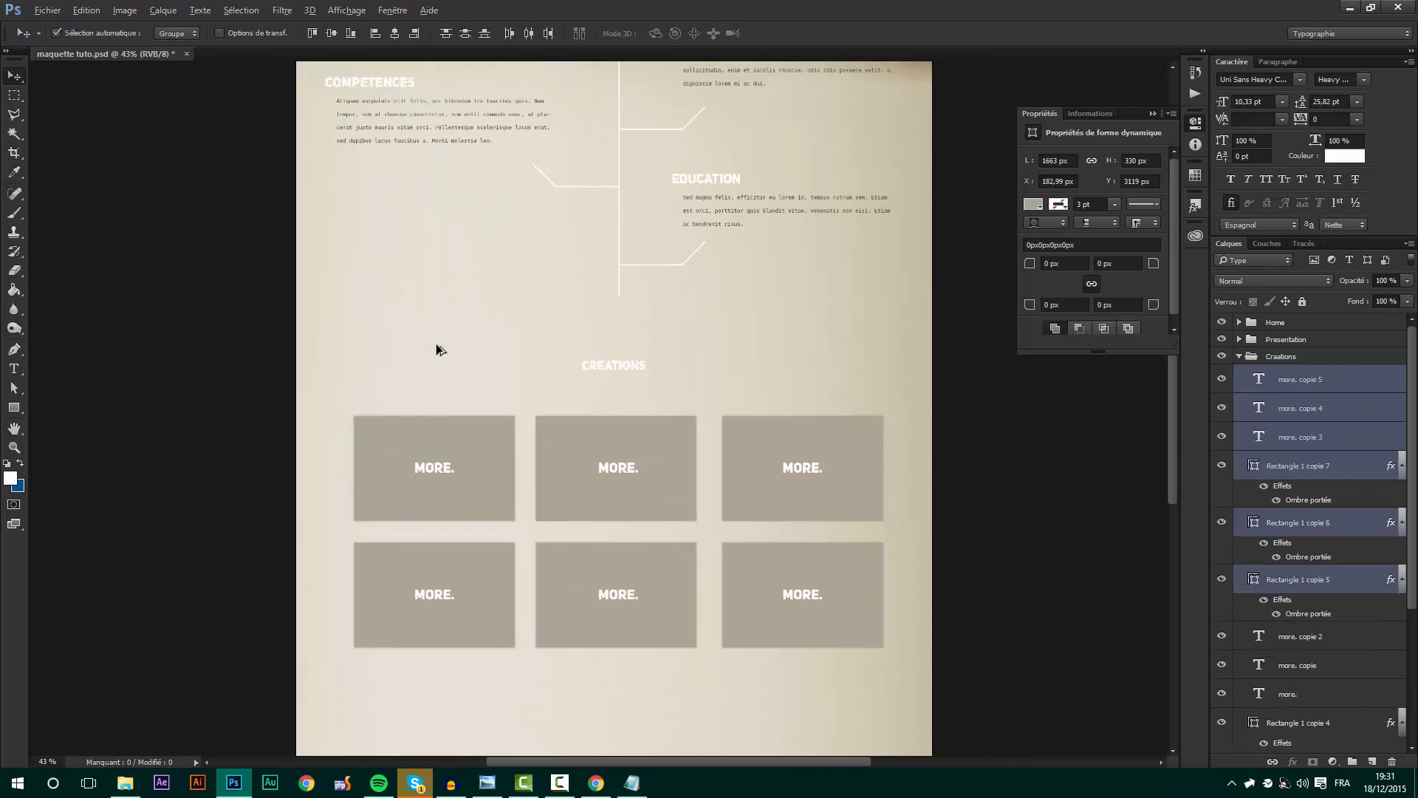
scroll(435, 349, "up", 1)
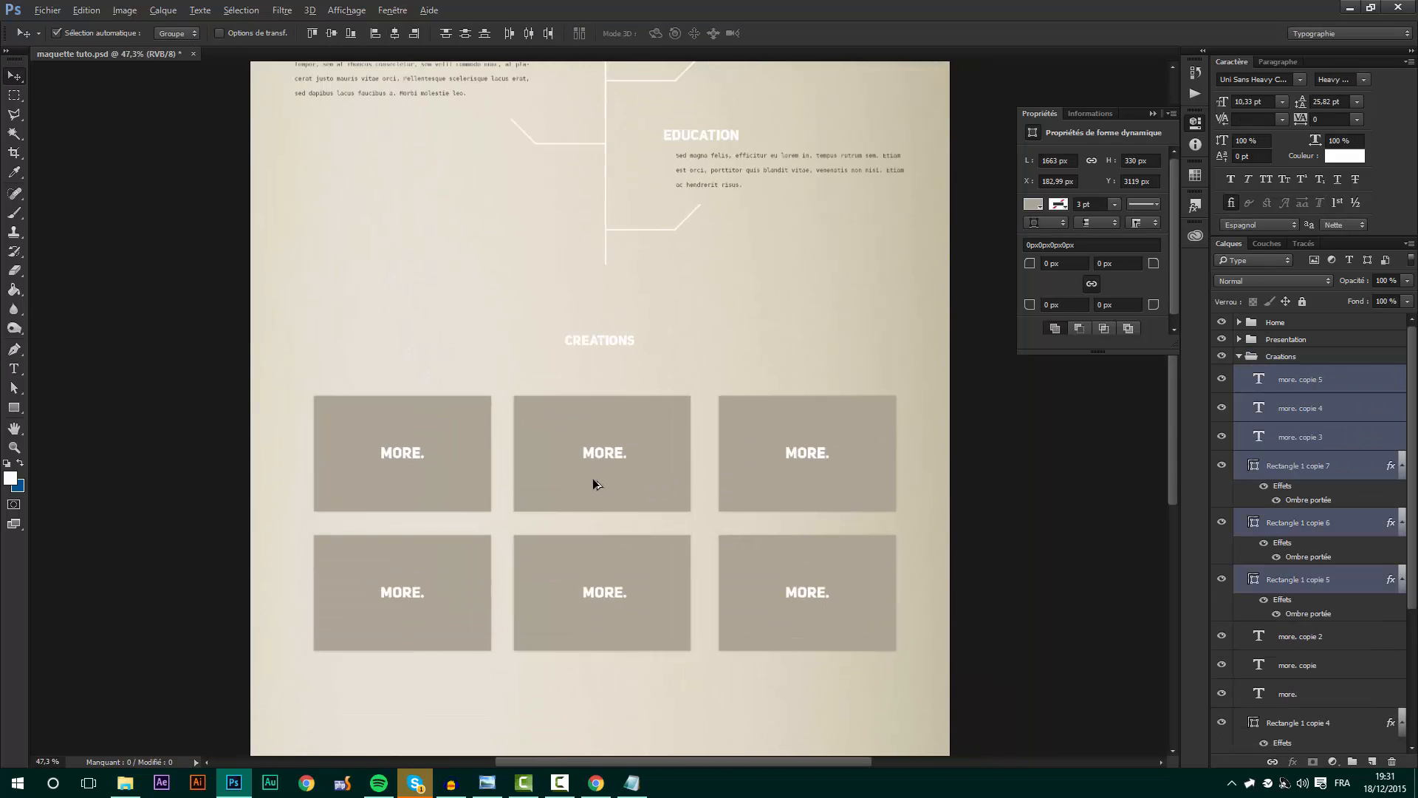
- Group the six placeholder rectangle layers inside the Creations group and name the new group backgrounds
left_click(1313, 464)
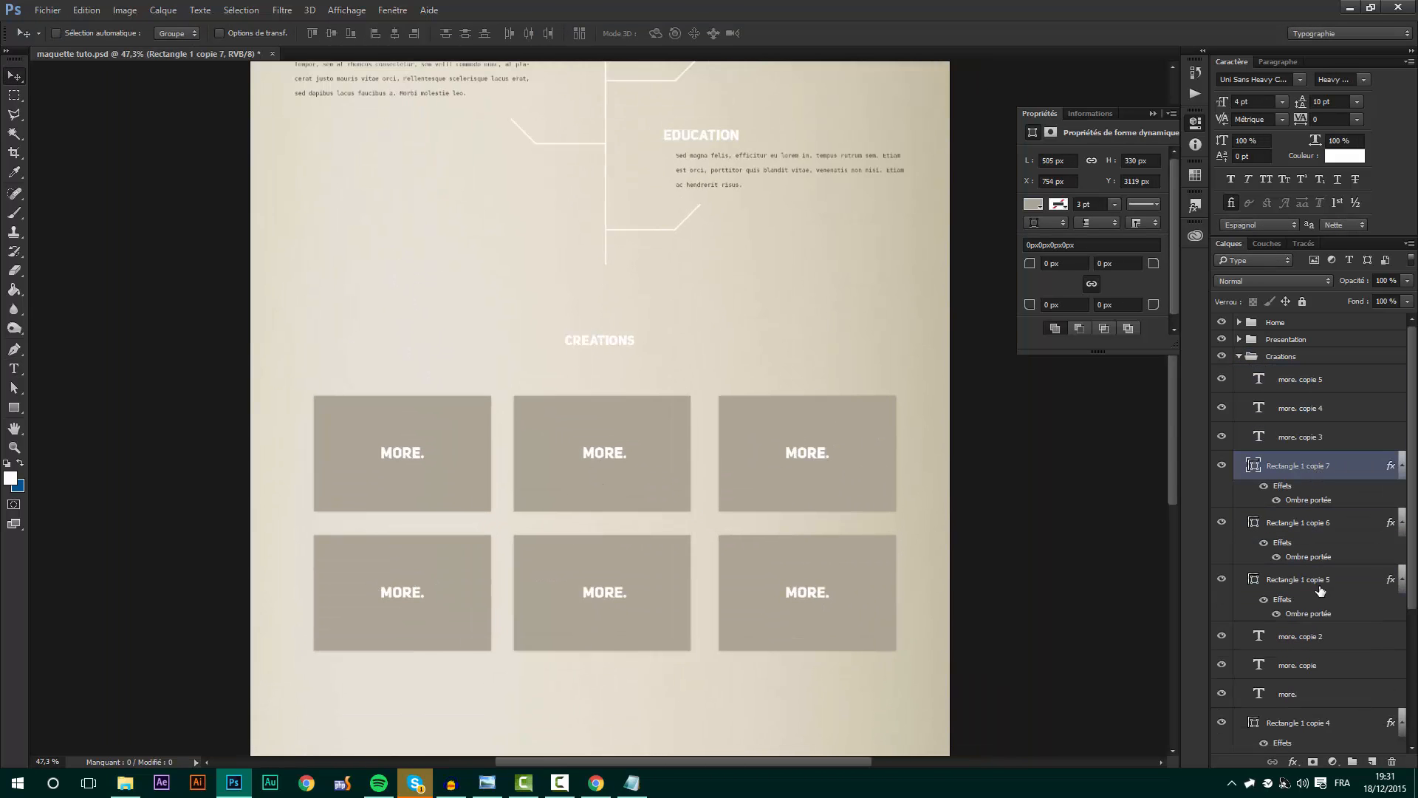
left_click(1320, 583, "ctrl")
left_click(1298, 522, "ctrl")
scroll(1301, 545, "down", 3)
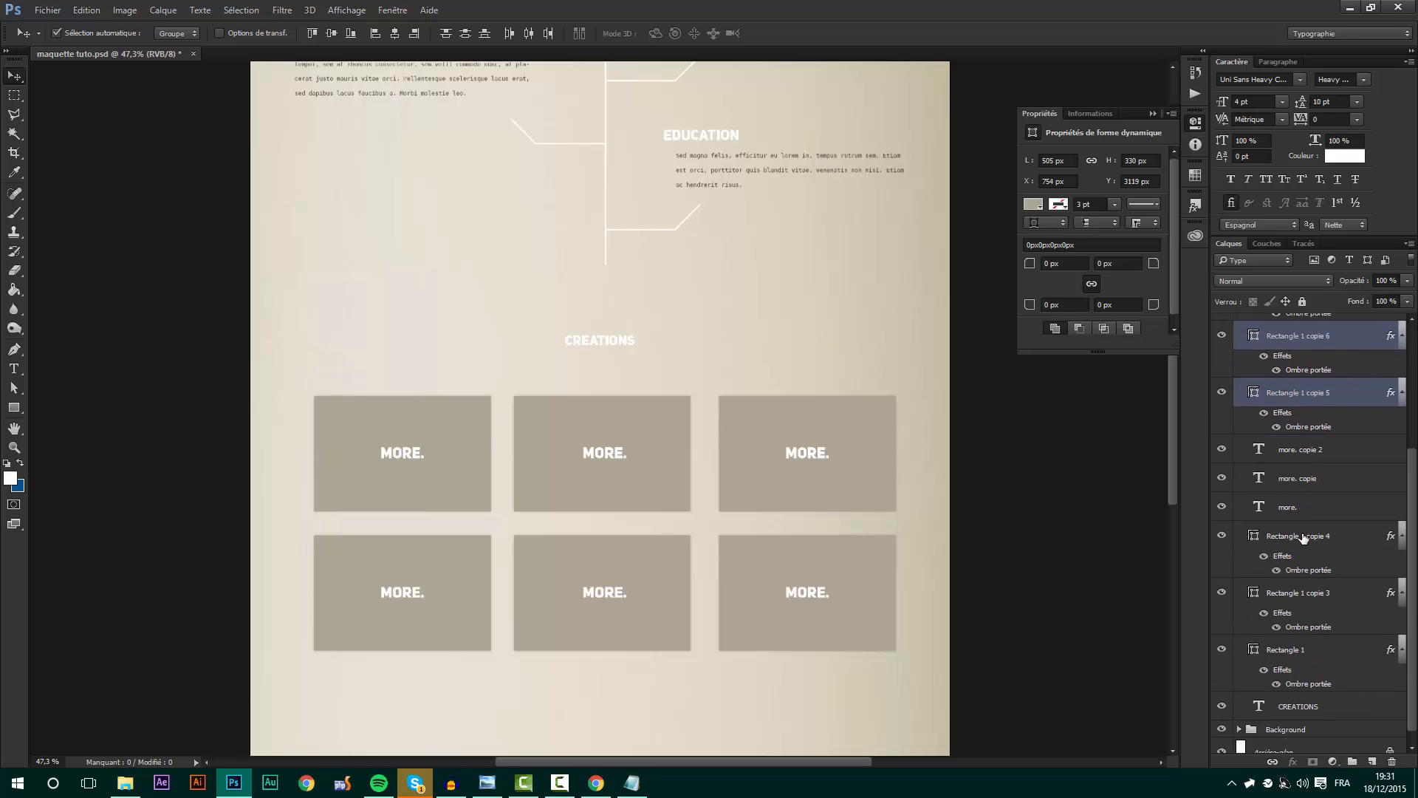
left_click(1303, 537, "ctrl")
left_click(1307, 650, "ctrl")
left_click(1307, 633, "ctrl")
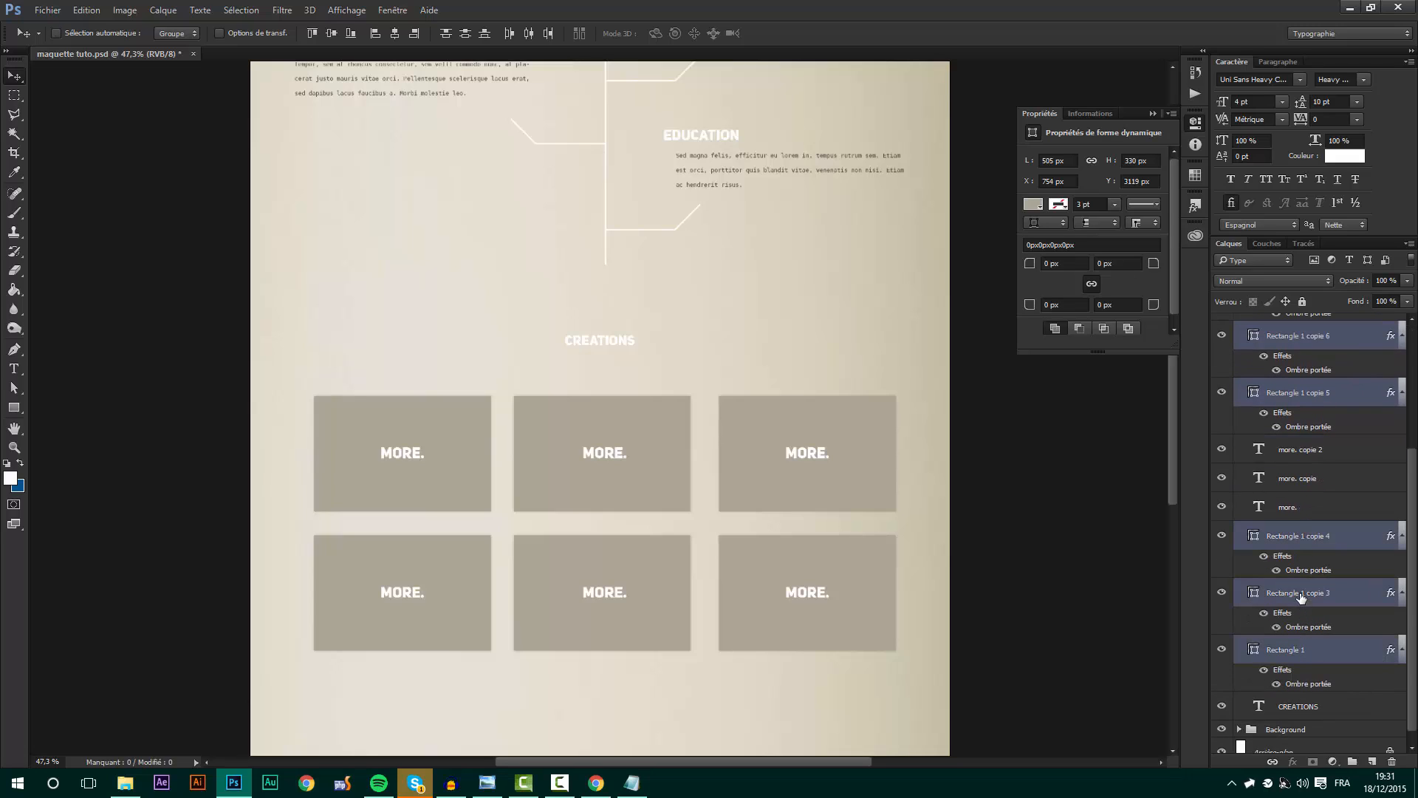
key("ctrl+g")
double_click(1311, 460)
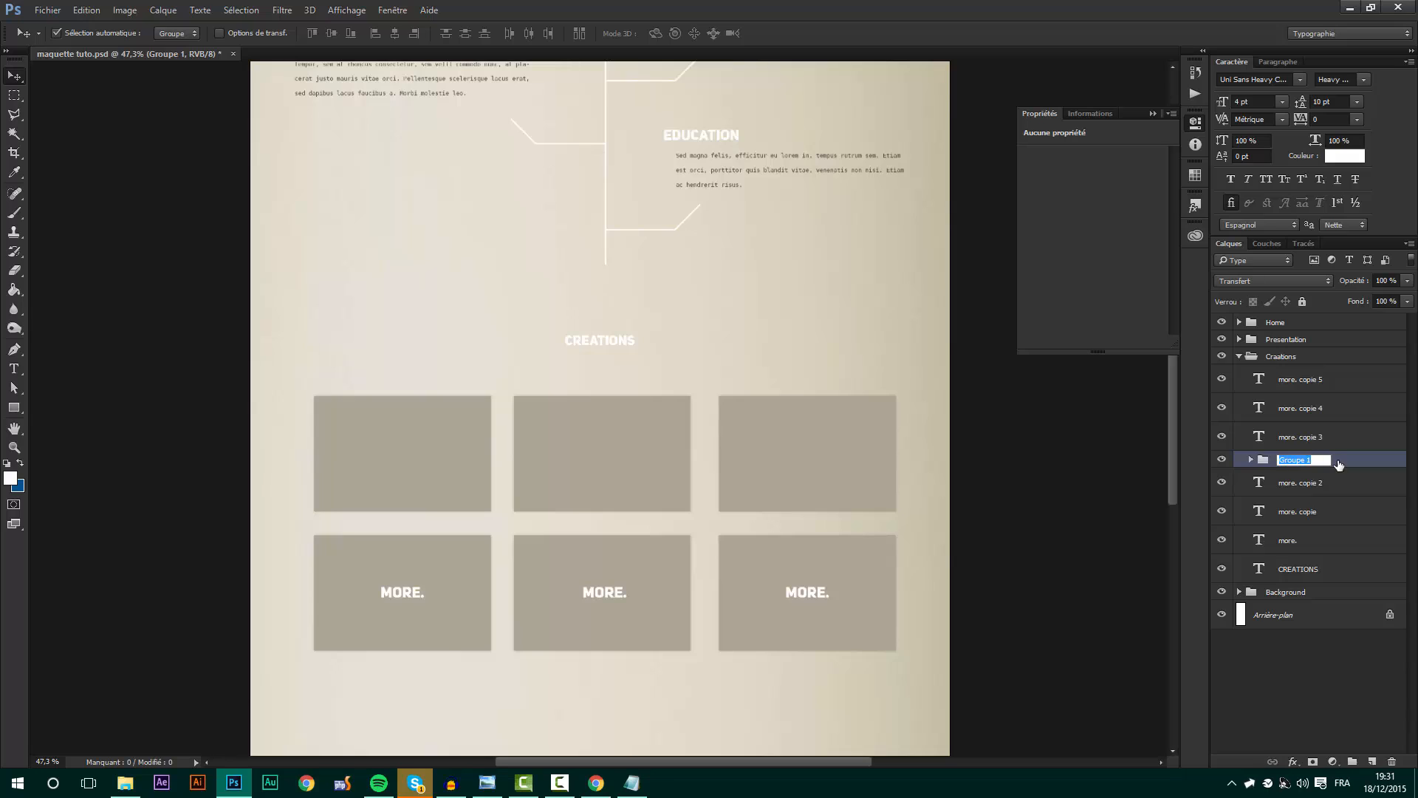
type("FO")
key("Return")
- Group the six MORE. text layers, leaving out the backgrounds group, and name the new group titles
left_click(1323, 537)
left_click(1322, 483, "shift")
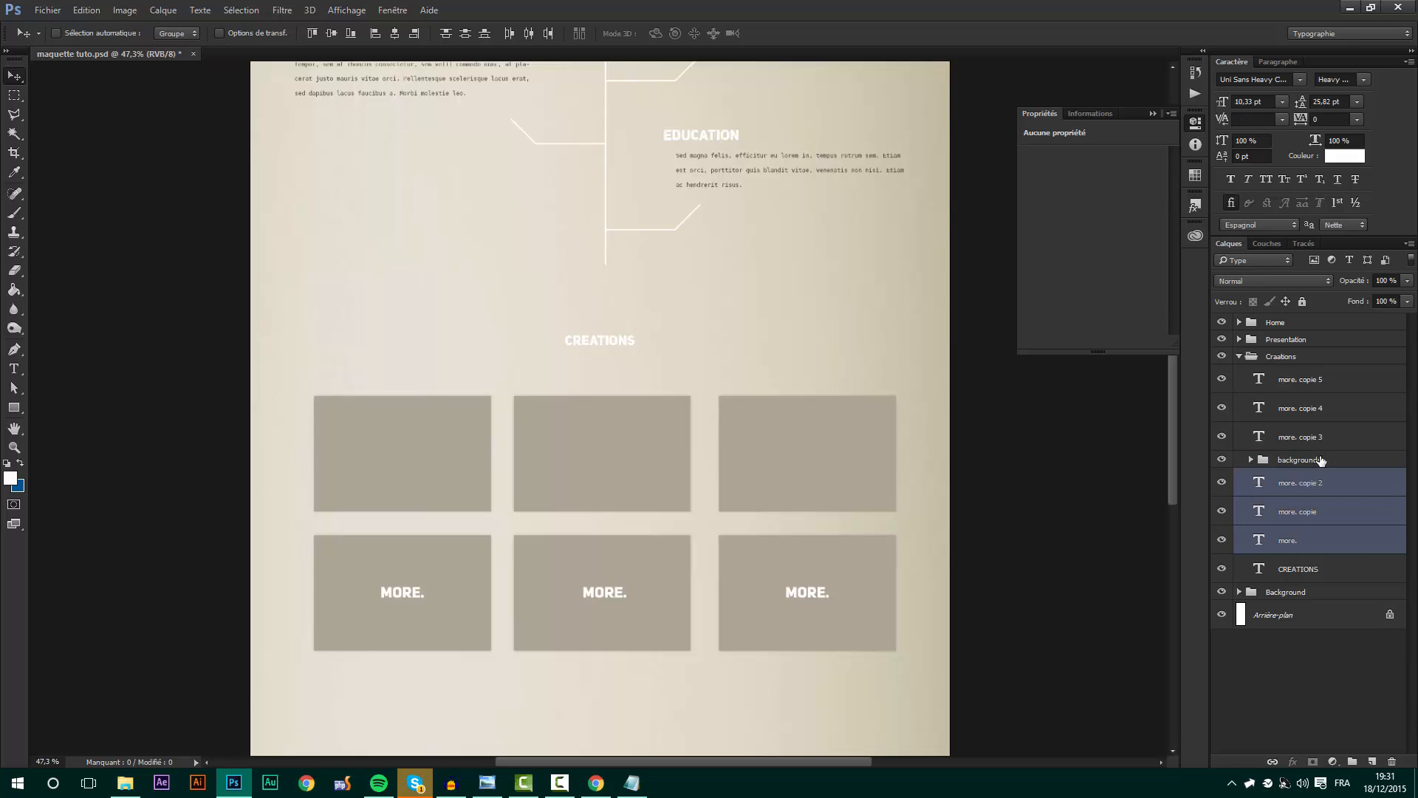
left_click(1314, 438, "shift")
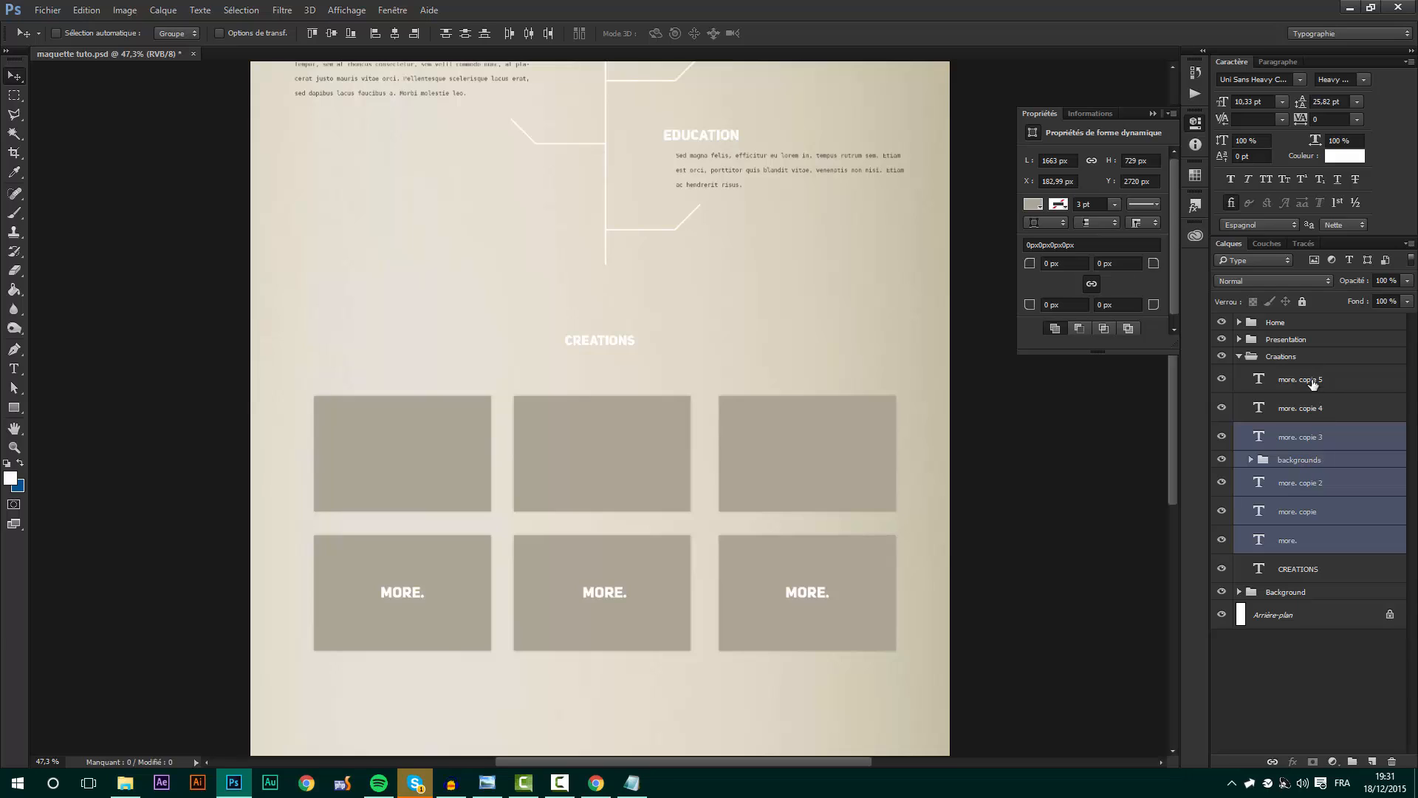
left_click(1313, 380, "shift")
left_click(1314, 462, "ctrl")
key("ctrl+g")
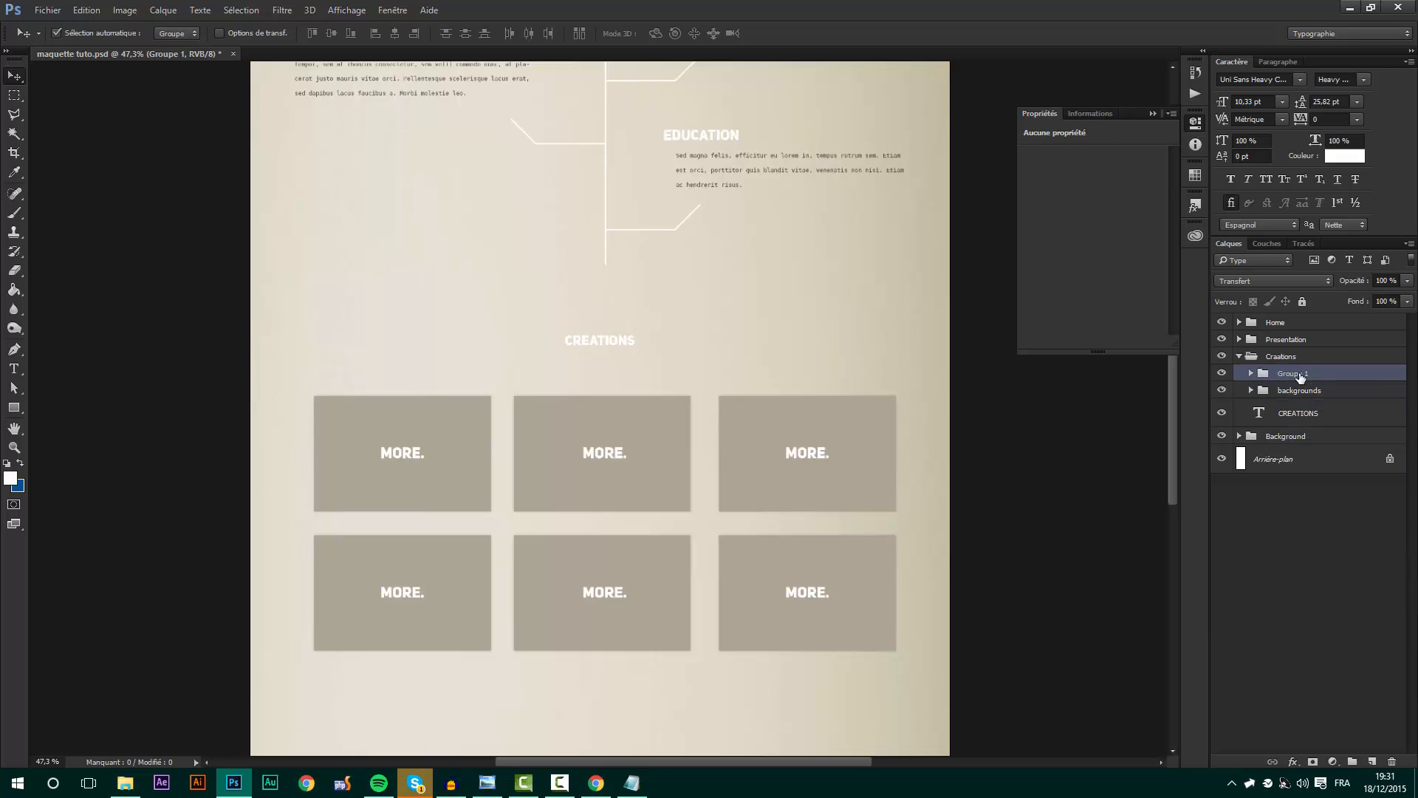
double_click(1298, 374)
type("titles")
key("Return")
- Place loup.jpg from the Ressources maquette folder across the page width over the lower placeholder row, about 17.28 × 10.94 cm
scroll(737, 325, "down", 3)
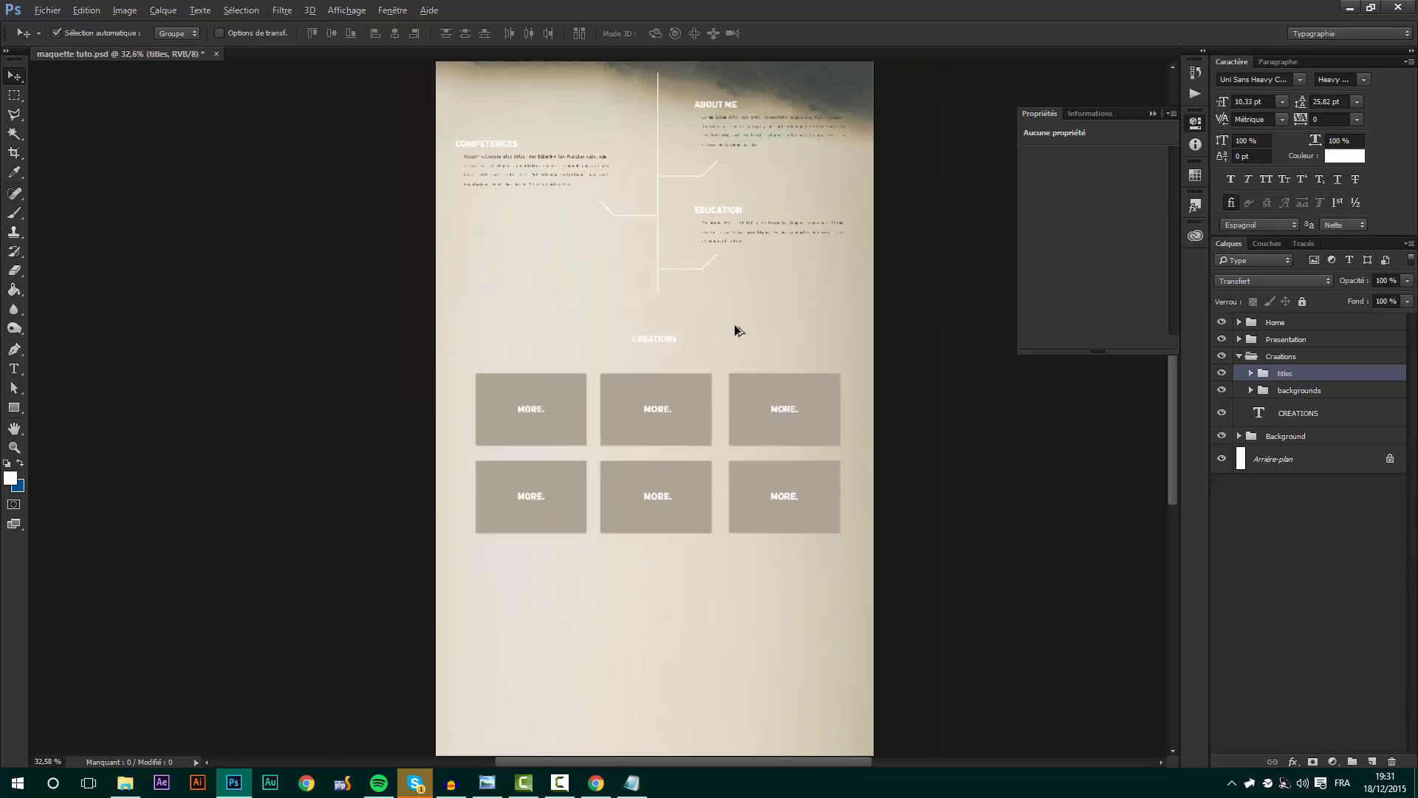
scroll(783, 450, "up", 3)
key("alt")
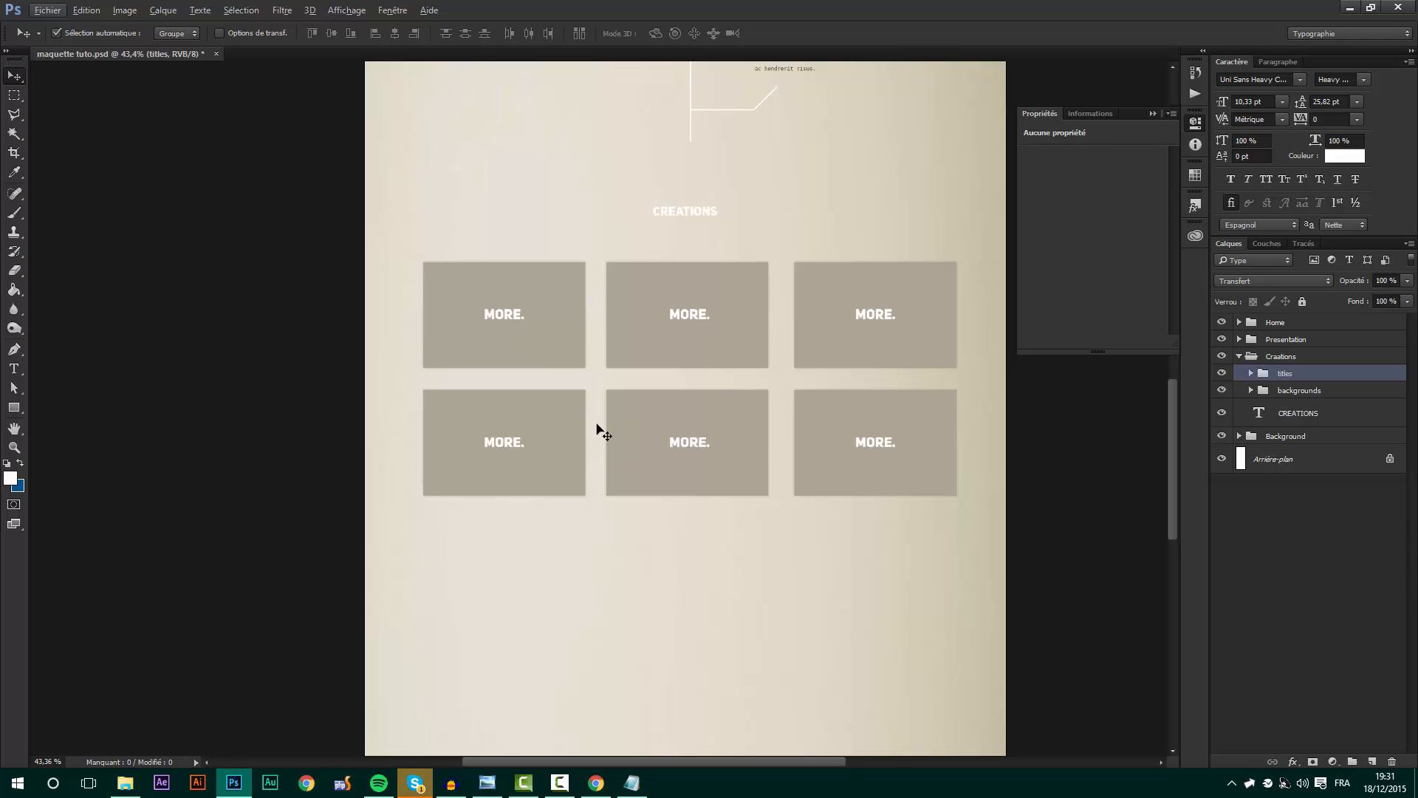
scroll(502, 411, "down", 2)
scroll(519, 624, "up", 2)
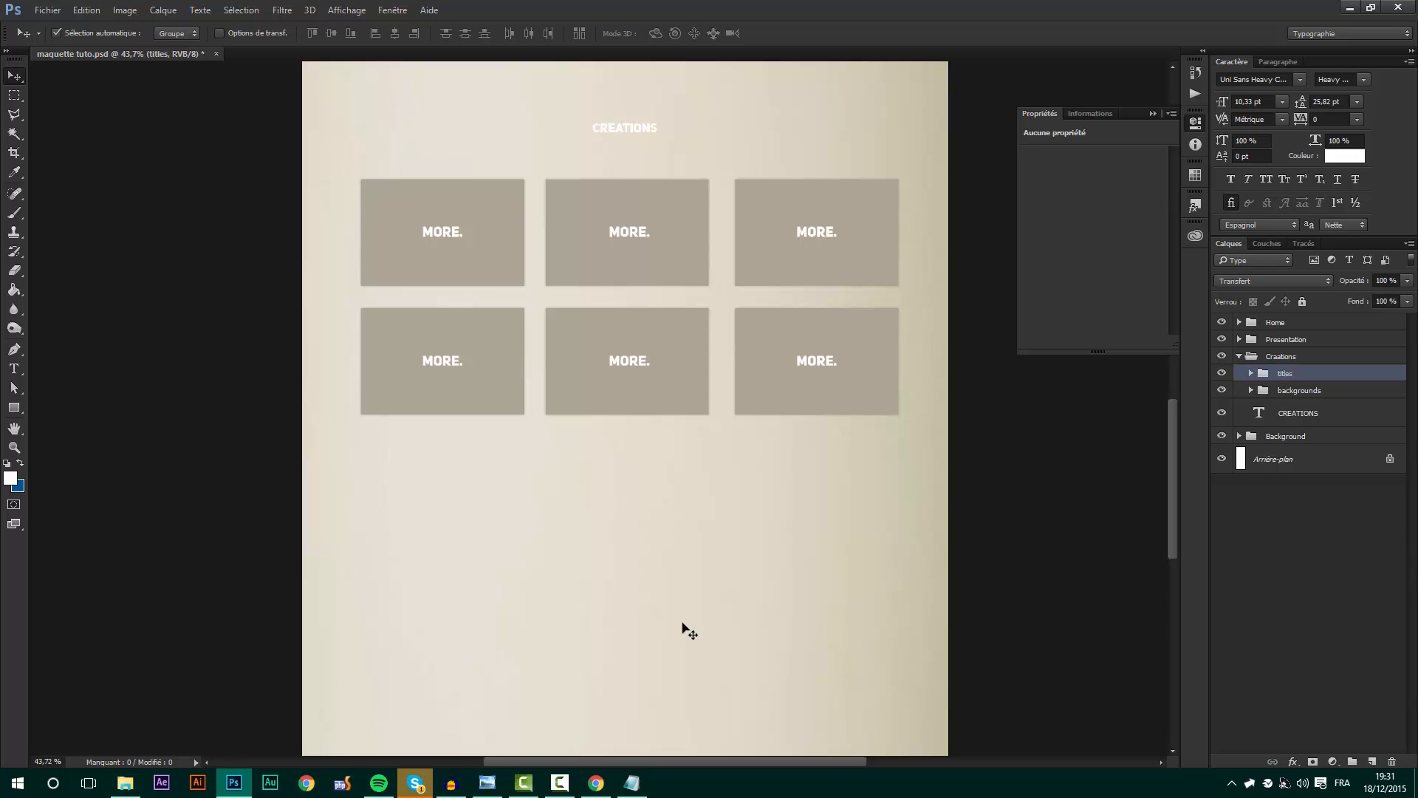
left_click(124, 780)
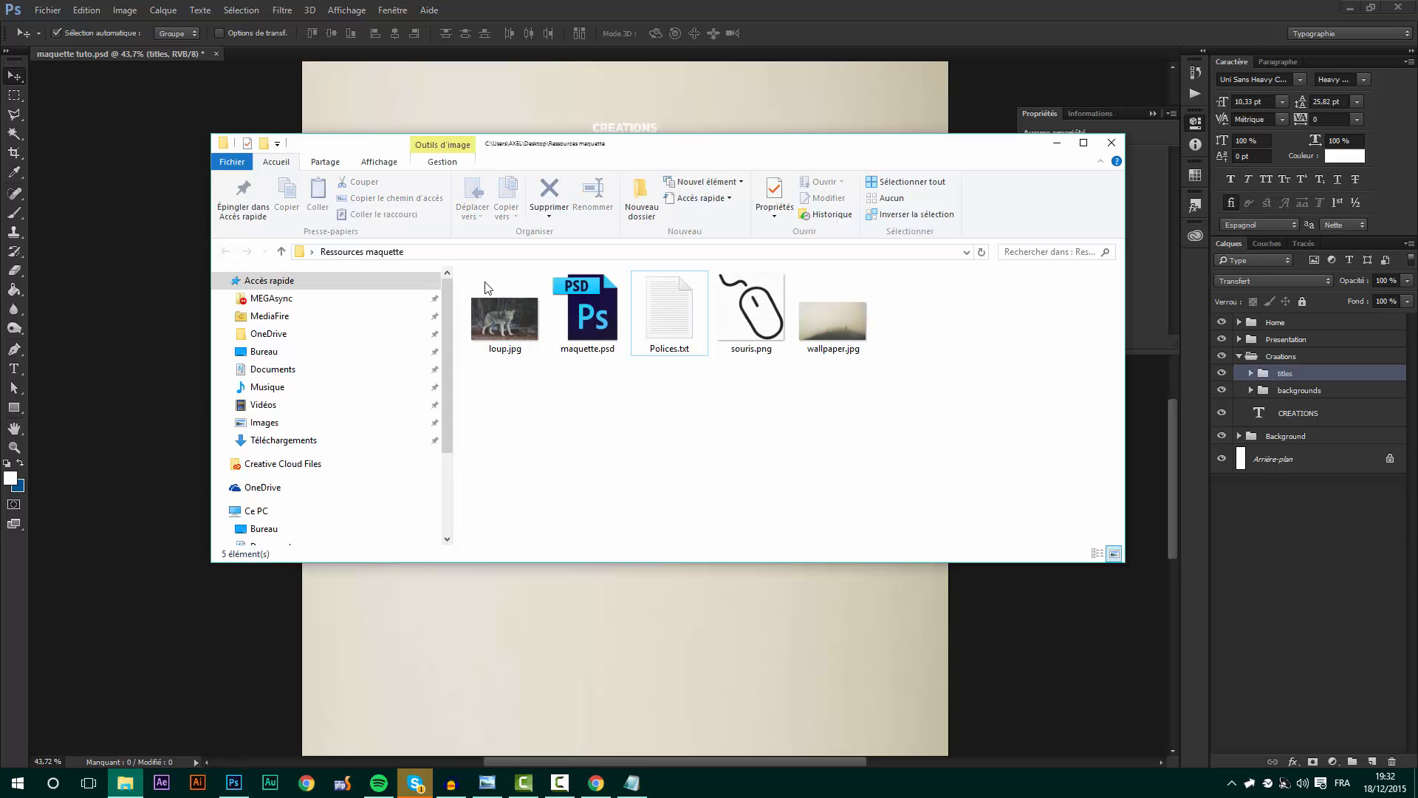
left_click_drag(512, 304, 517, 656)
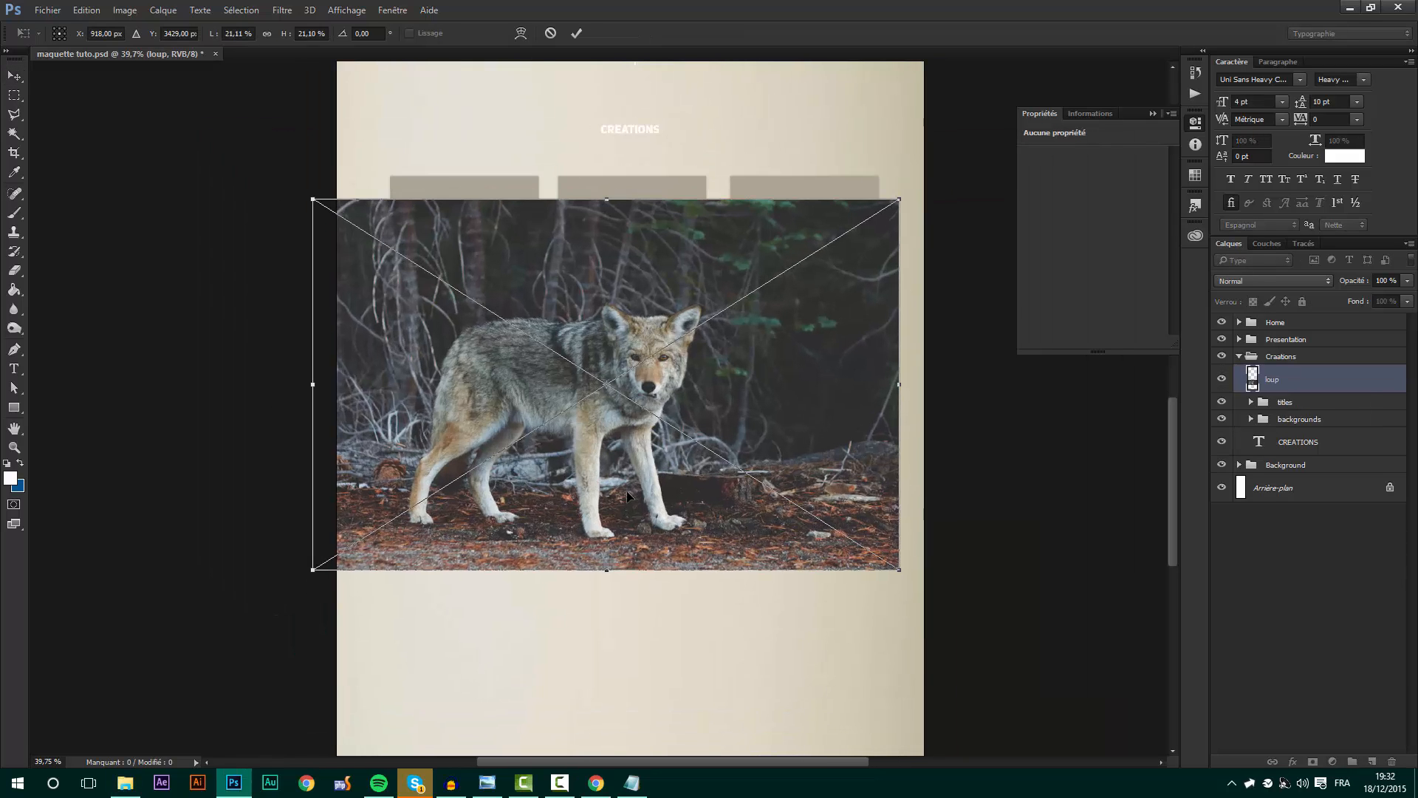
left_click_drag(627, 491, 655, 719)
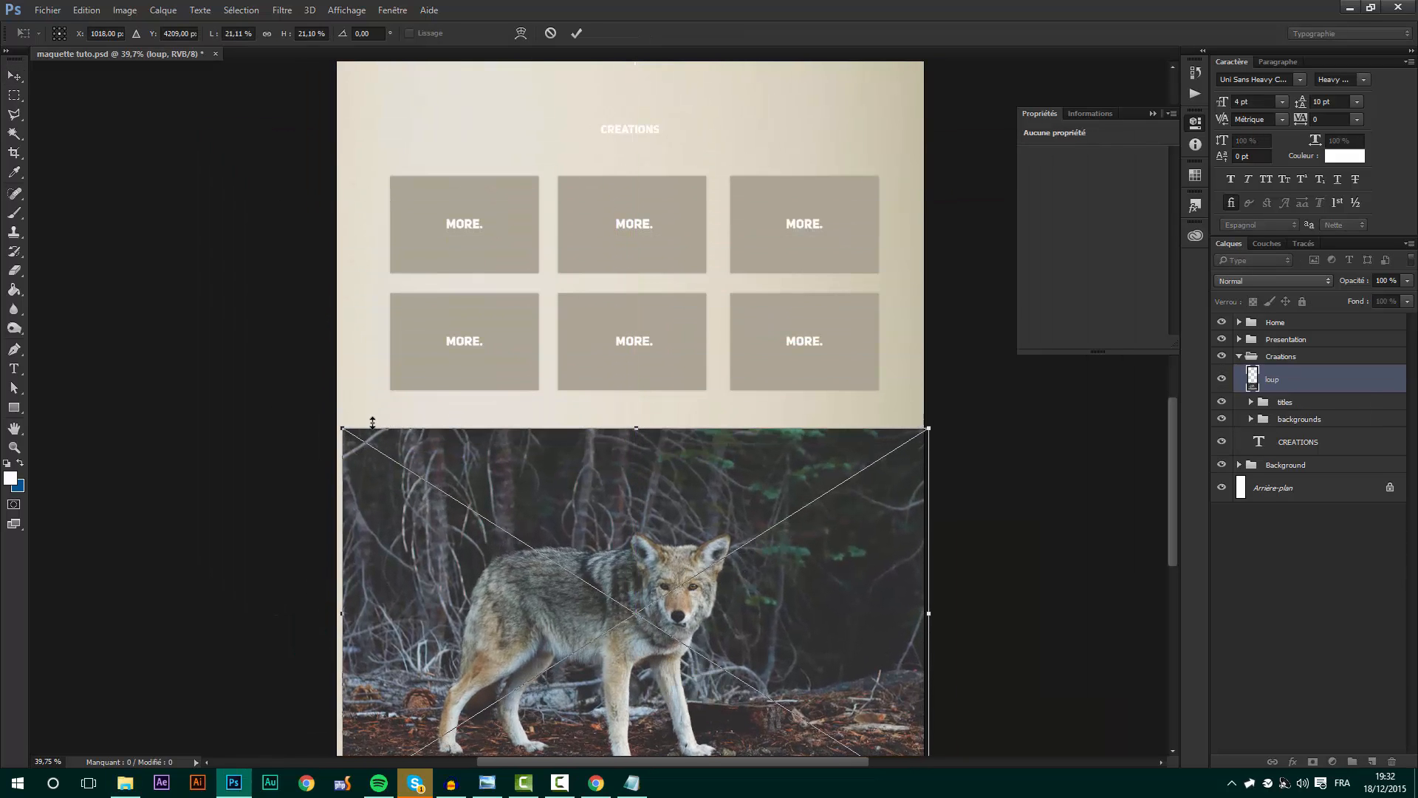
left_click_drag(373, 423, 373, 413)
left_click_drag(521, 485, 595, 419)
key("Return")
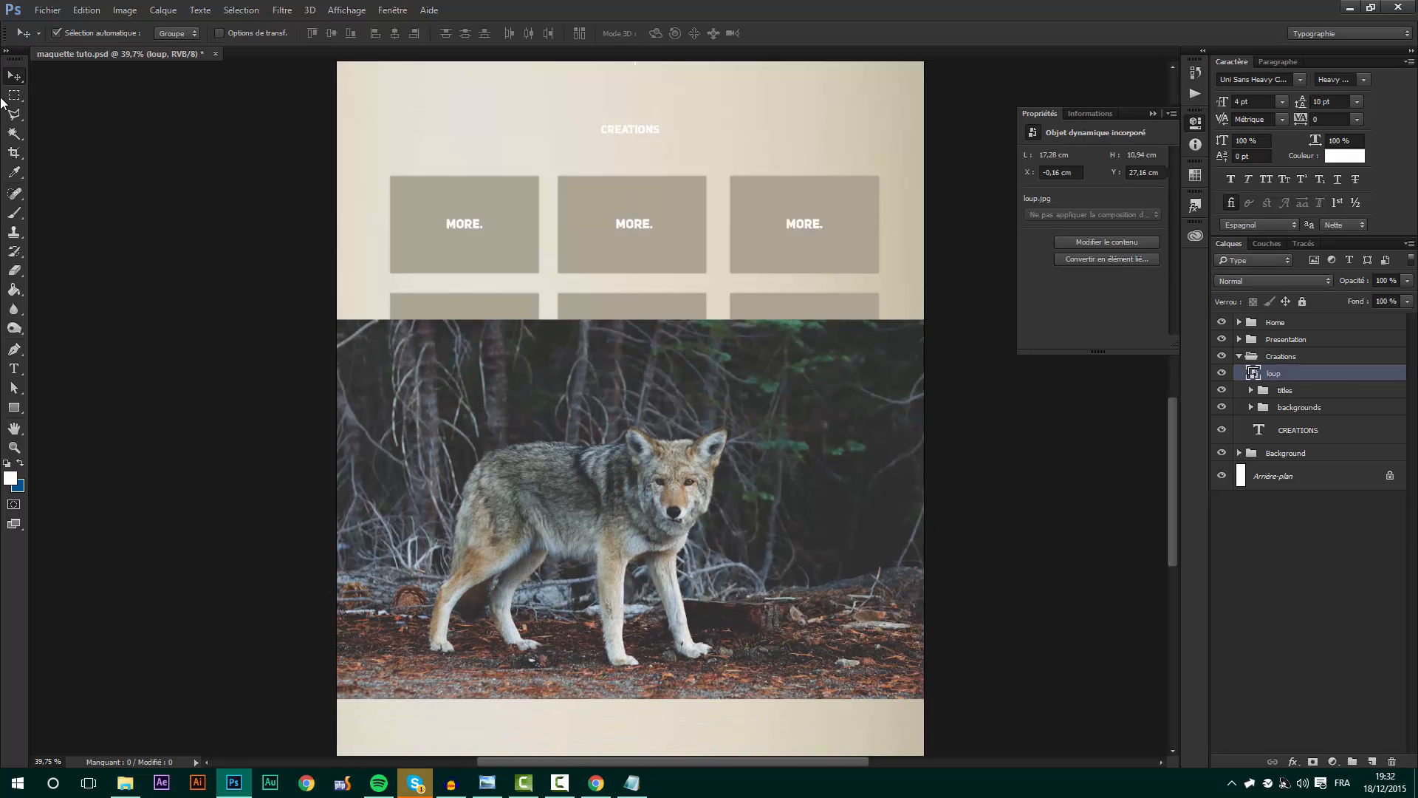
- Mask the wolf photo to a full-width horizontal band around the wolf's head and upper body
left_click(14, 95)
left_click_drag(277, 412, 978, 549)
left_click_drag(840, 493, 840, 499)
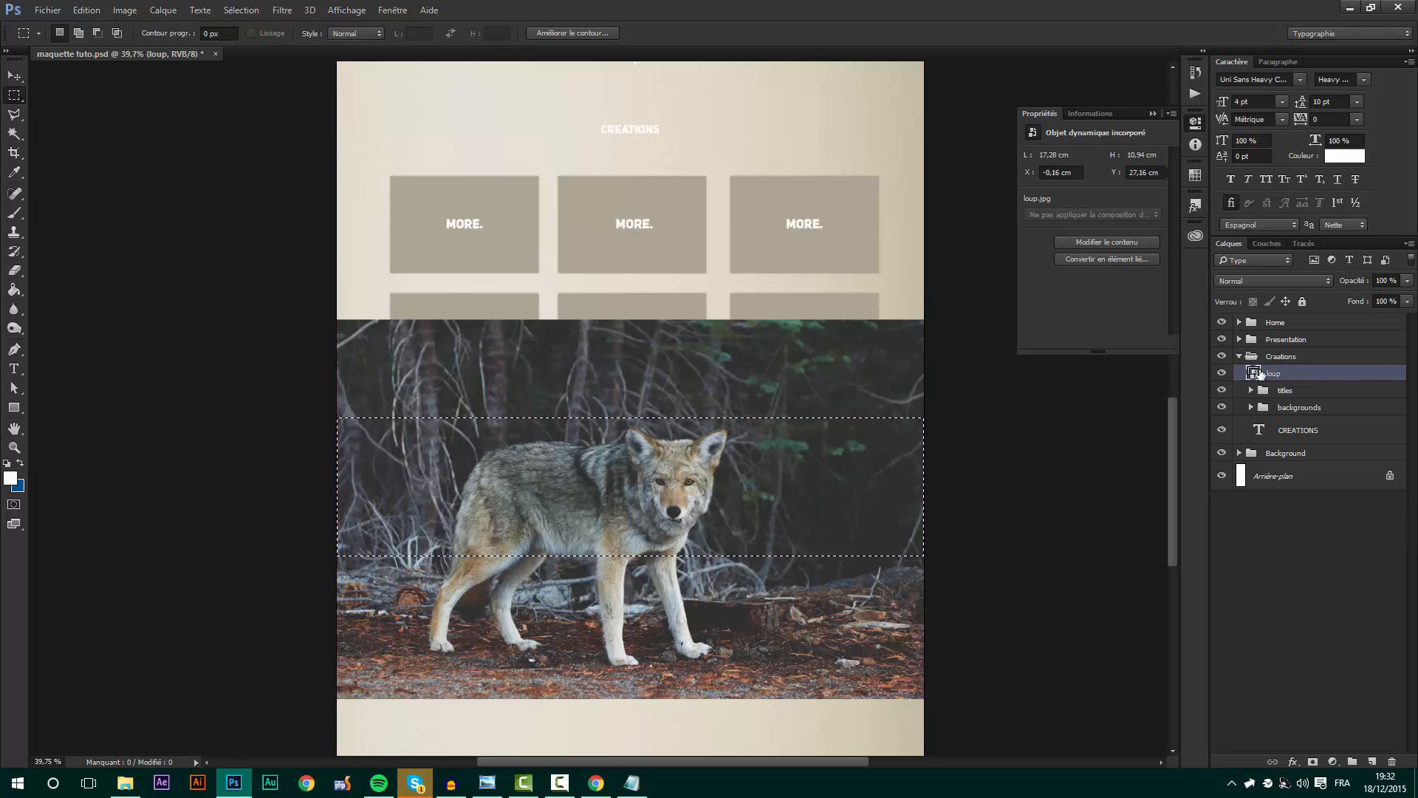
left_click(1316, 760)
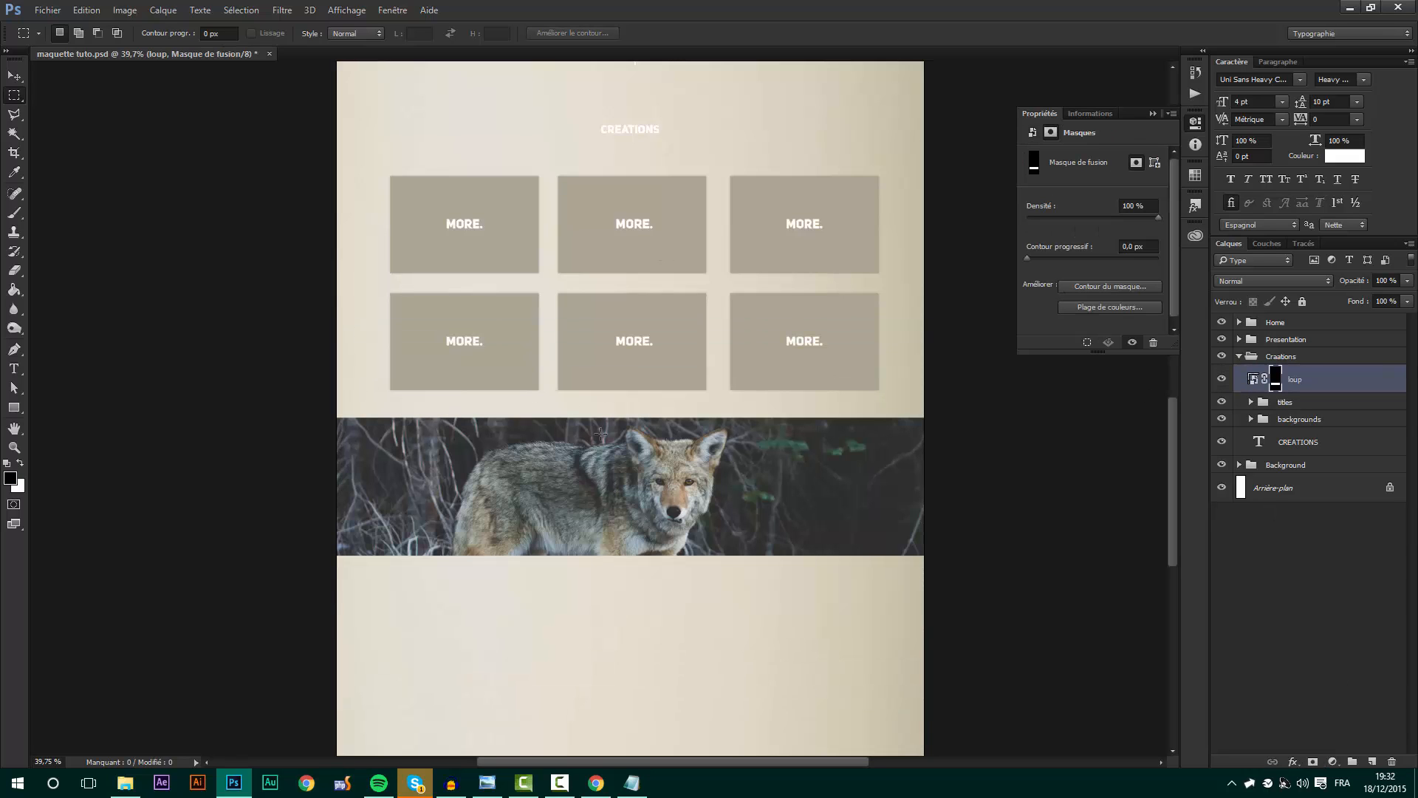
- Select a slightly narrower full-width band within the visible wolf photo and invert the selection
scroll(573, 326, "up", 3)
key("Tab")
scroll(707, 321, "down", 2)
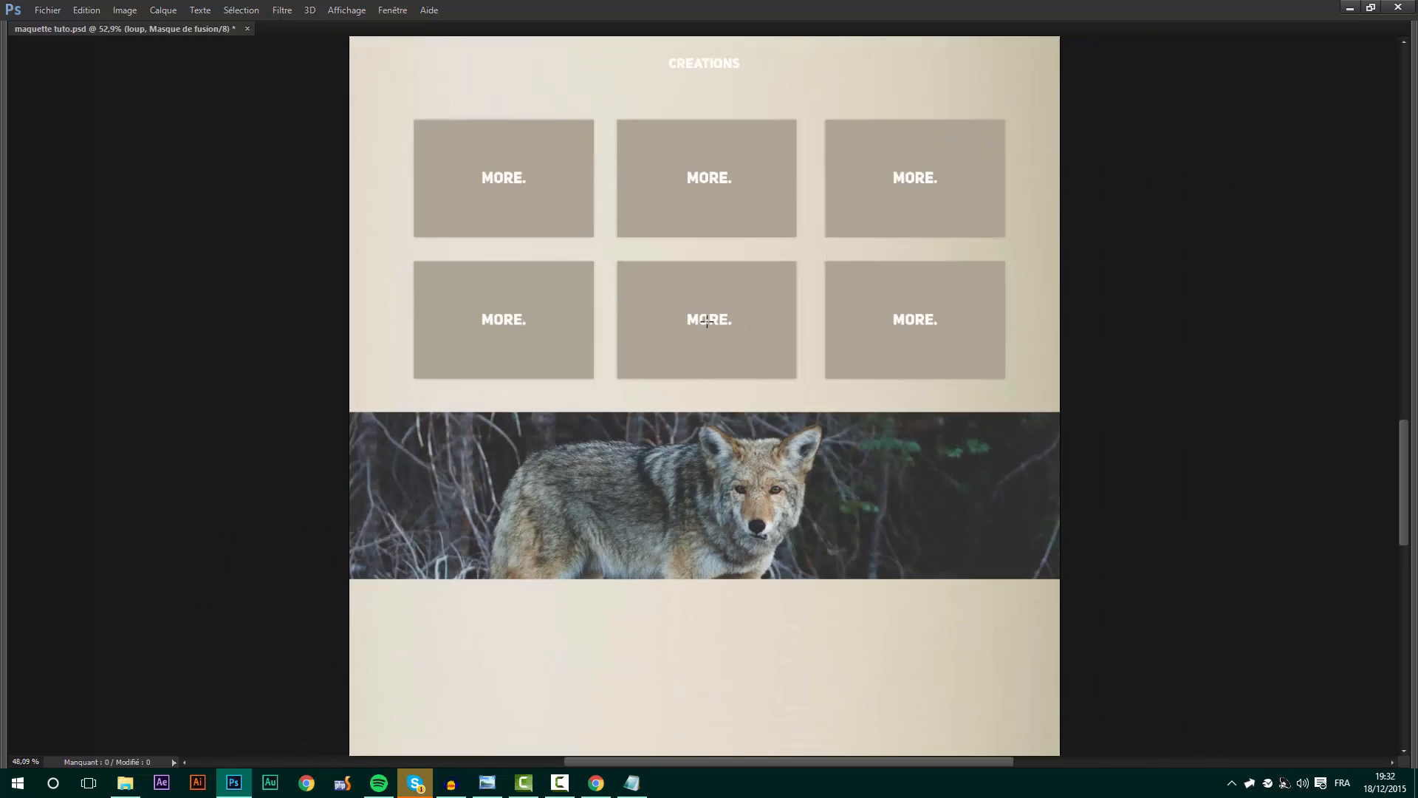
key("Tab")
scroll(362, 513, "down", 1)
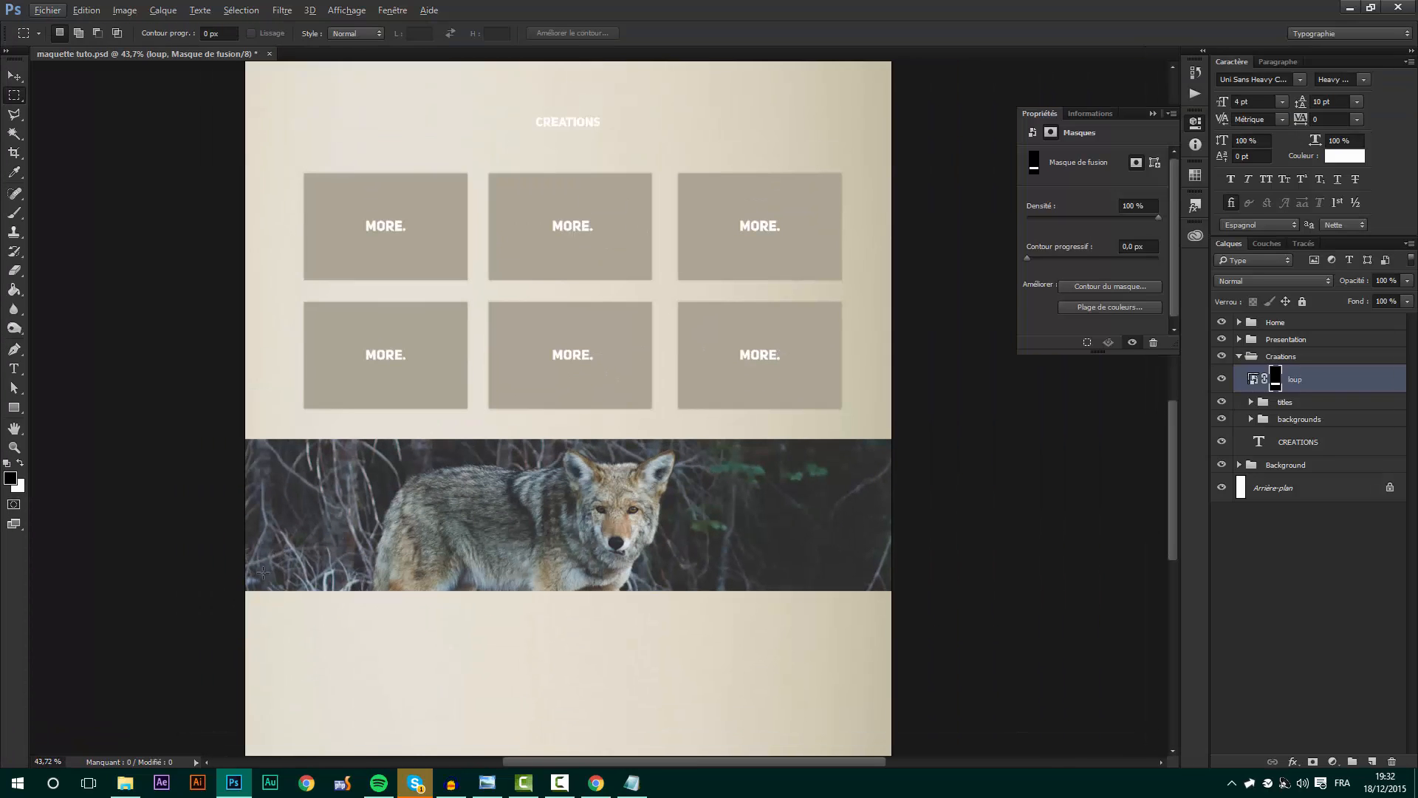
left_click_drag(245, 578, 889, 449)
left_click(918, 445)
right_click(752, 484)
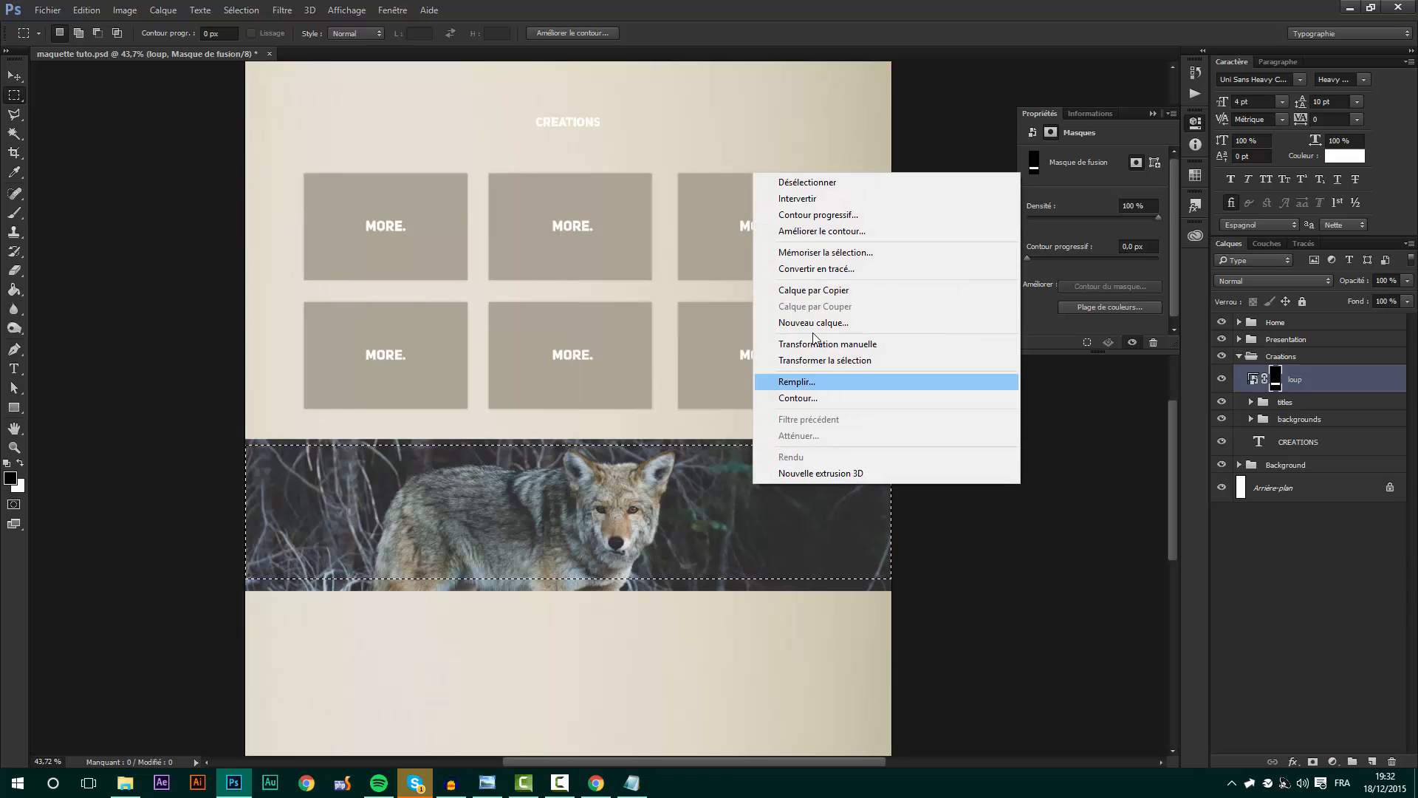
left_click(798, 198)
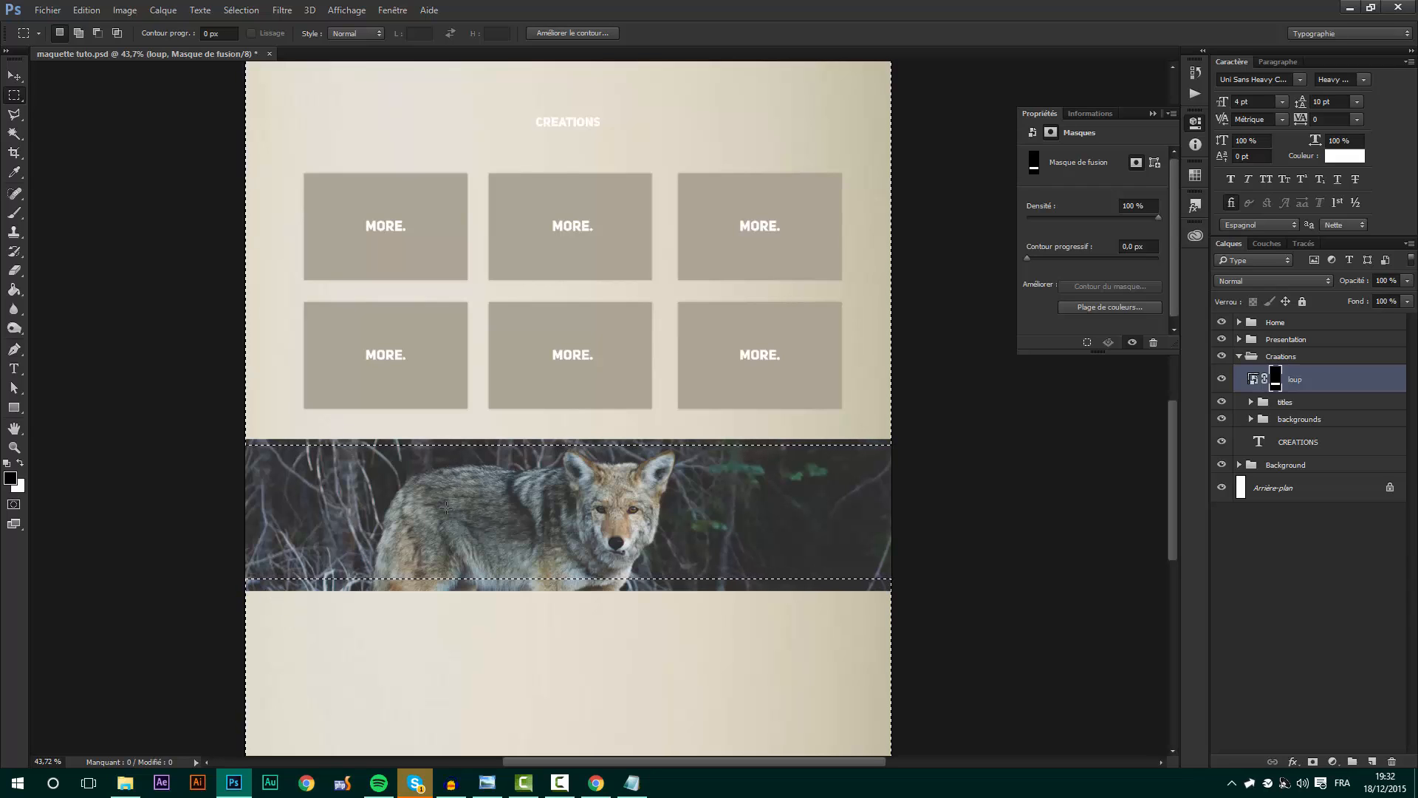
- Fill the inverted selection with black on the loup layer mask to trim the band, and deselect
left_click(1277, 387)
left_click(9, 474)
key("Return")
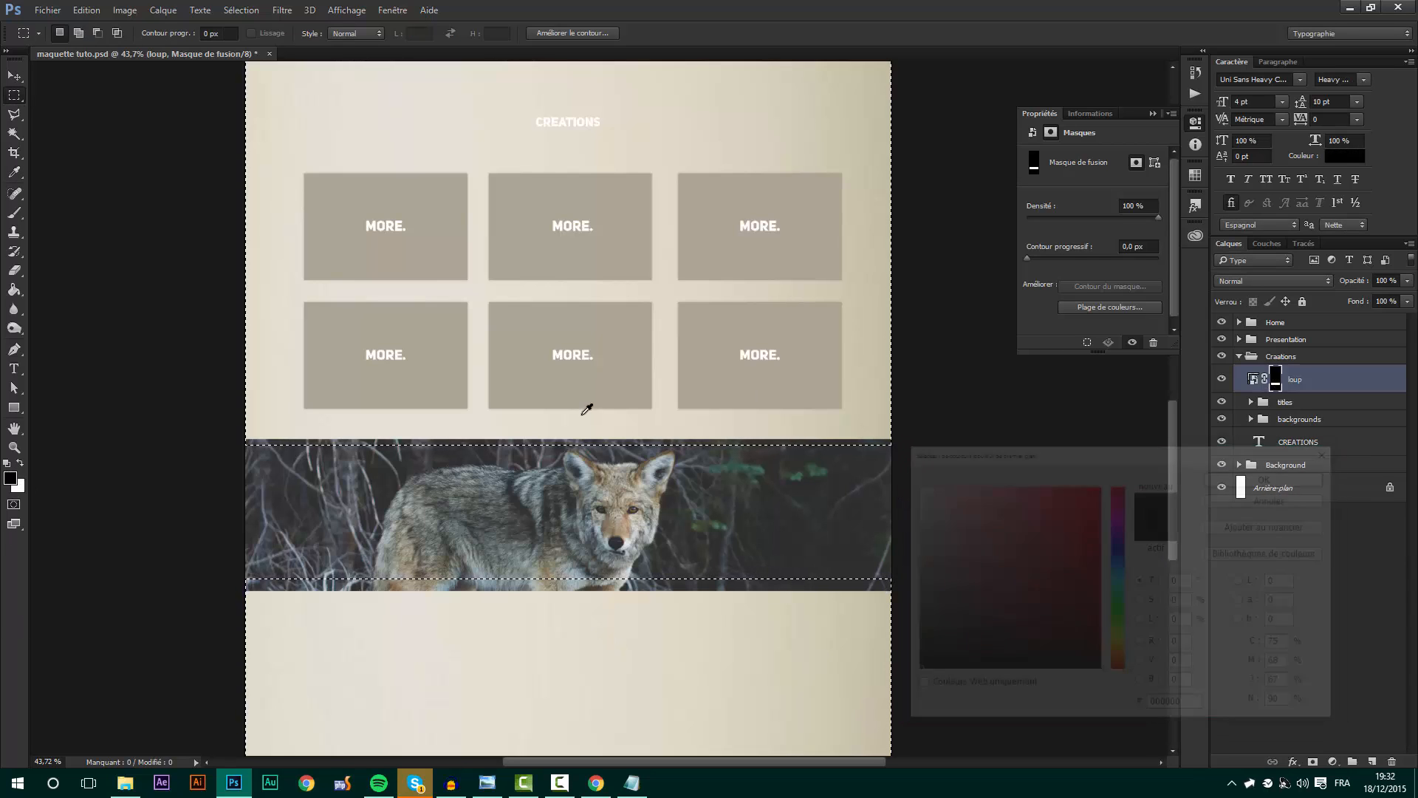
key("alt+BackSpace")
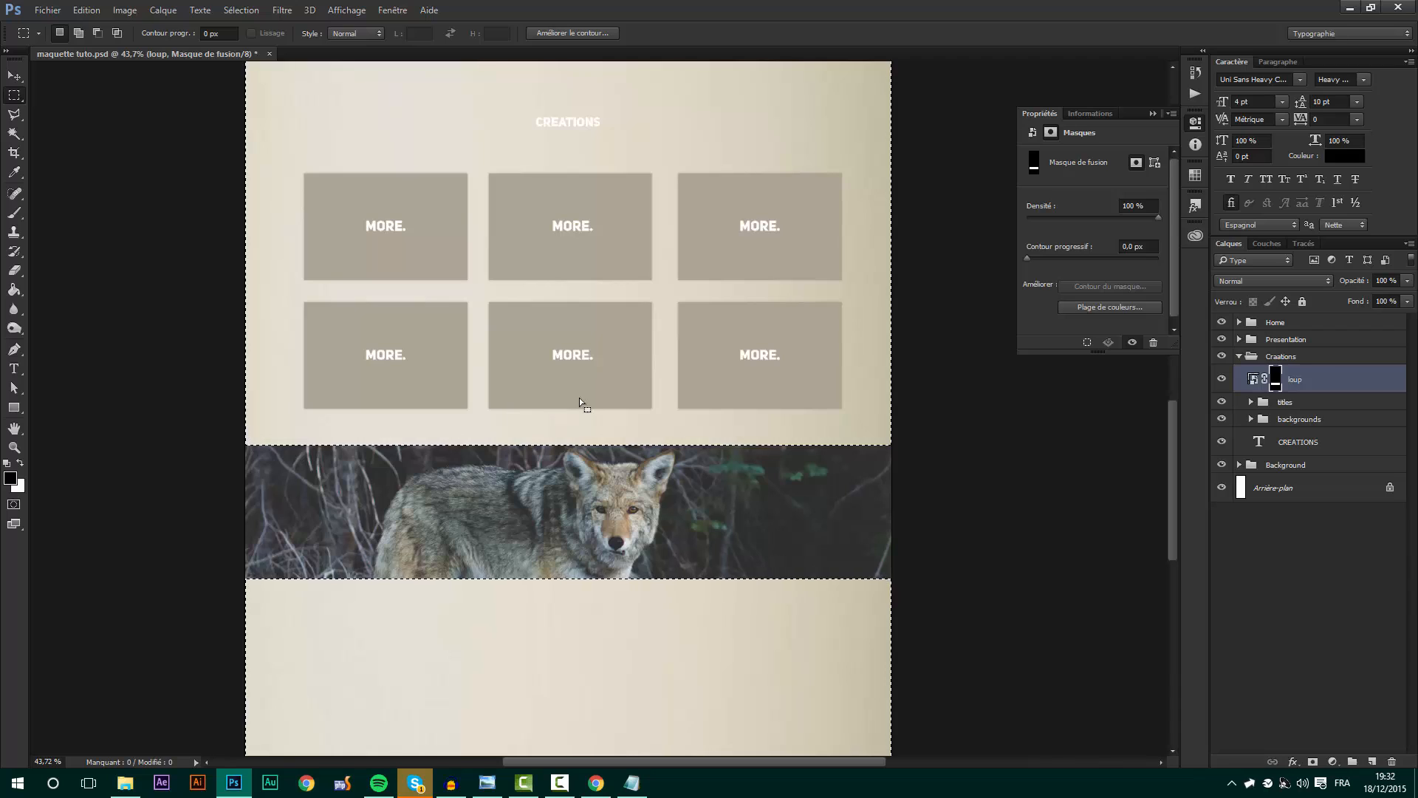
key("ctrl+d")
- Move the masked wolf band slightly down, away from the placeholders, and save the document
left_click(12, 76)
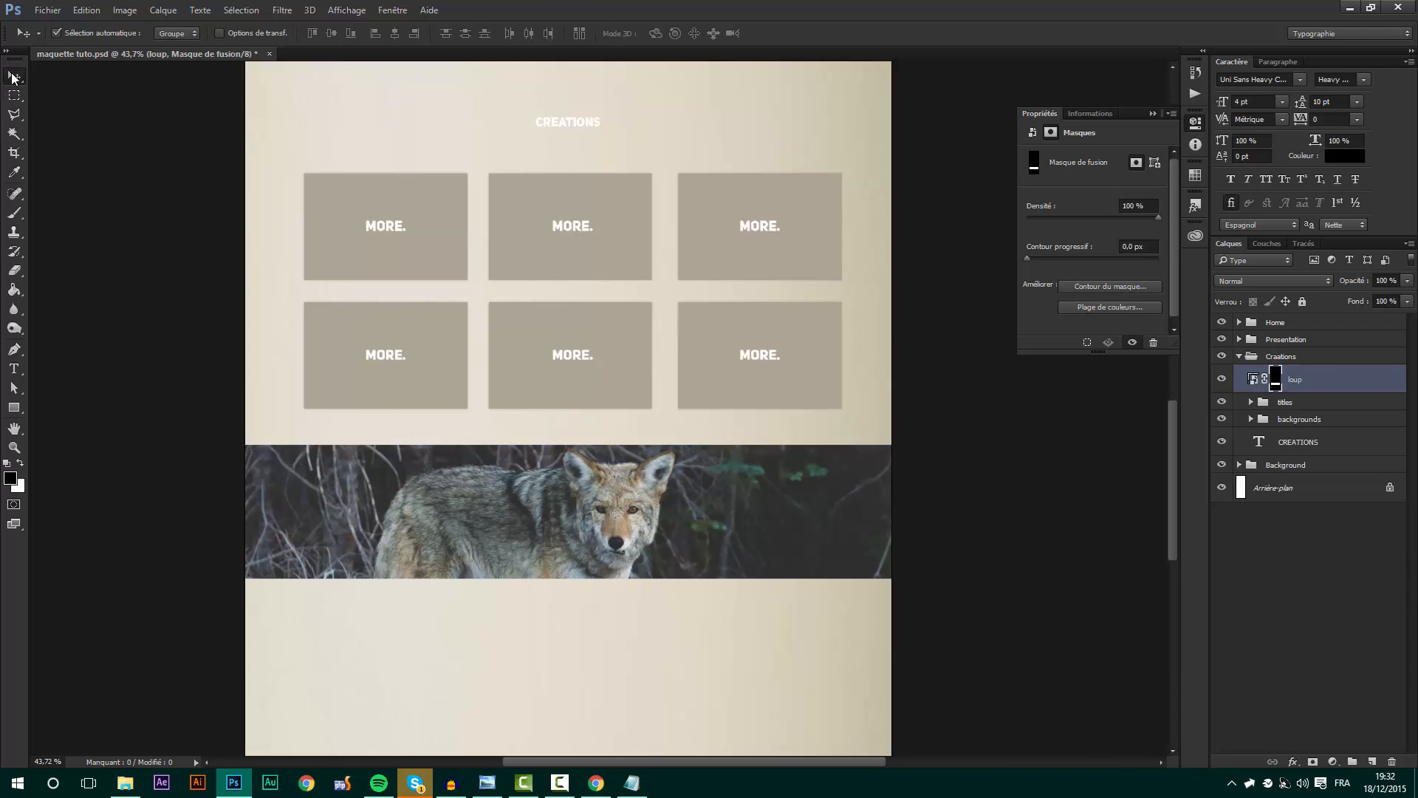
key("ctrl+t")
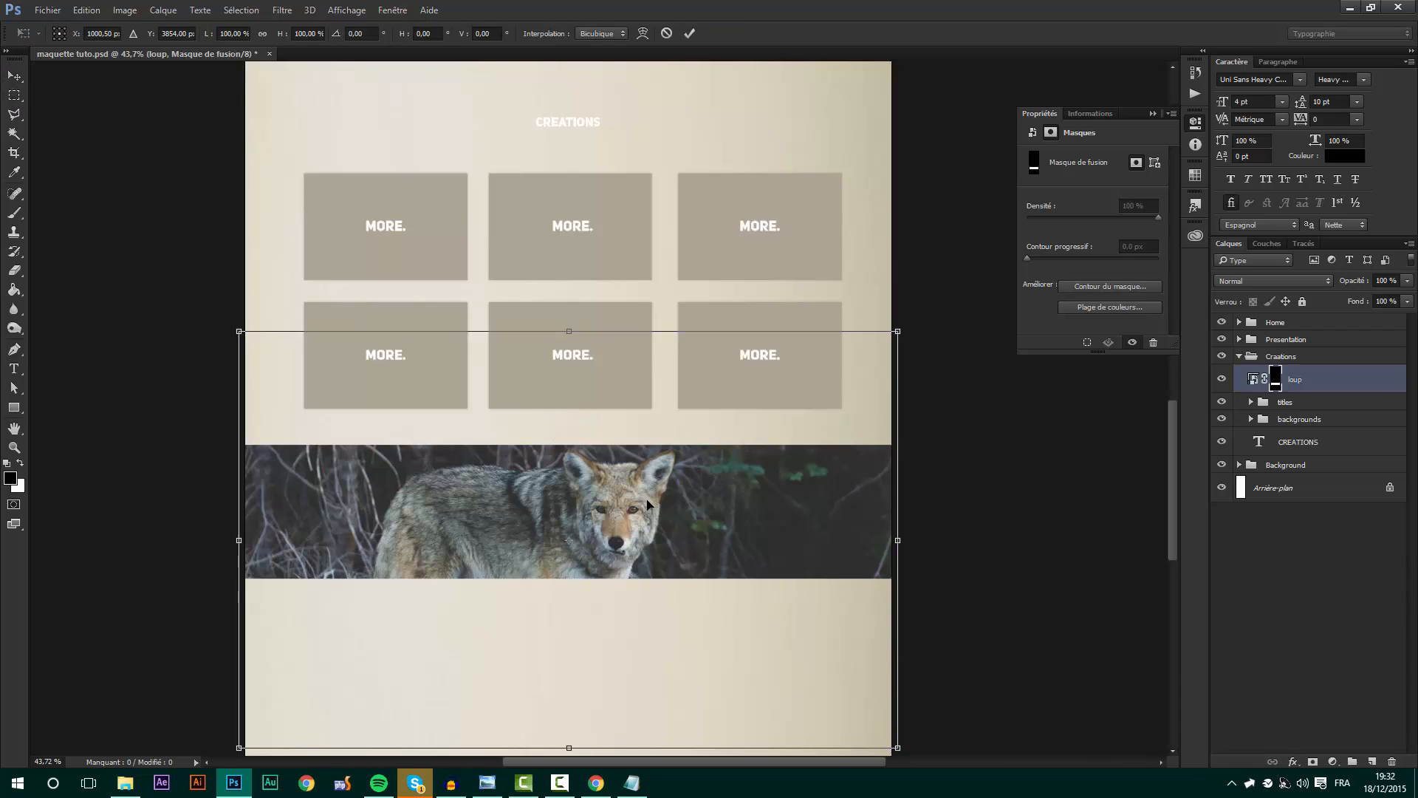
left_click_drag(664, 446, 667, 463)
key("Return")
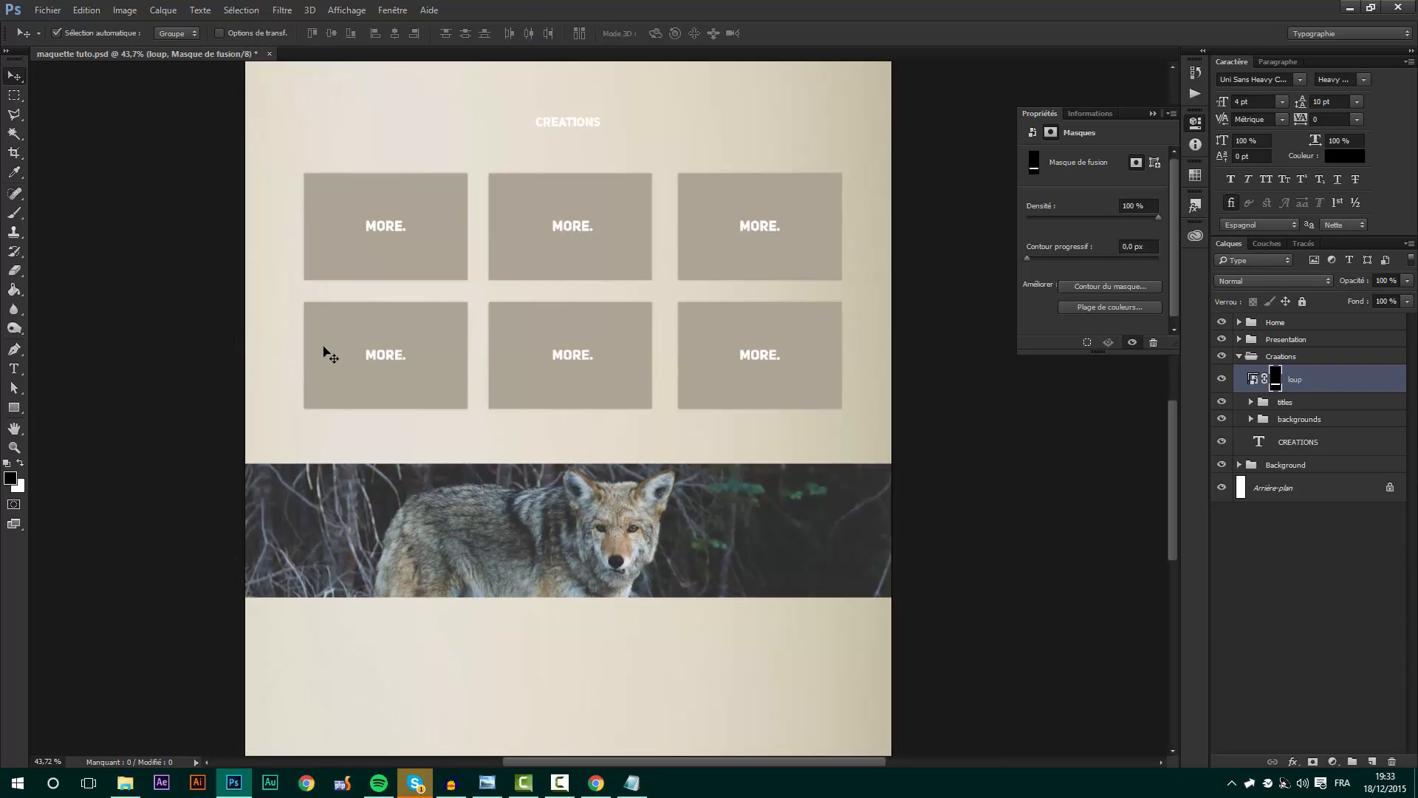
key("ctrl+s")
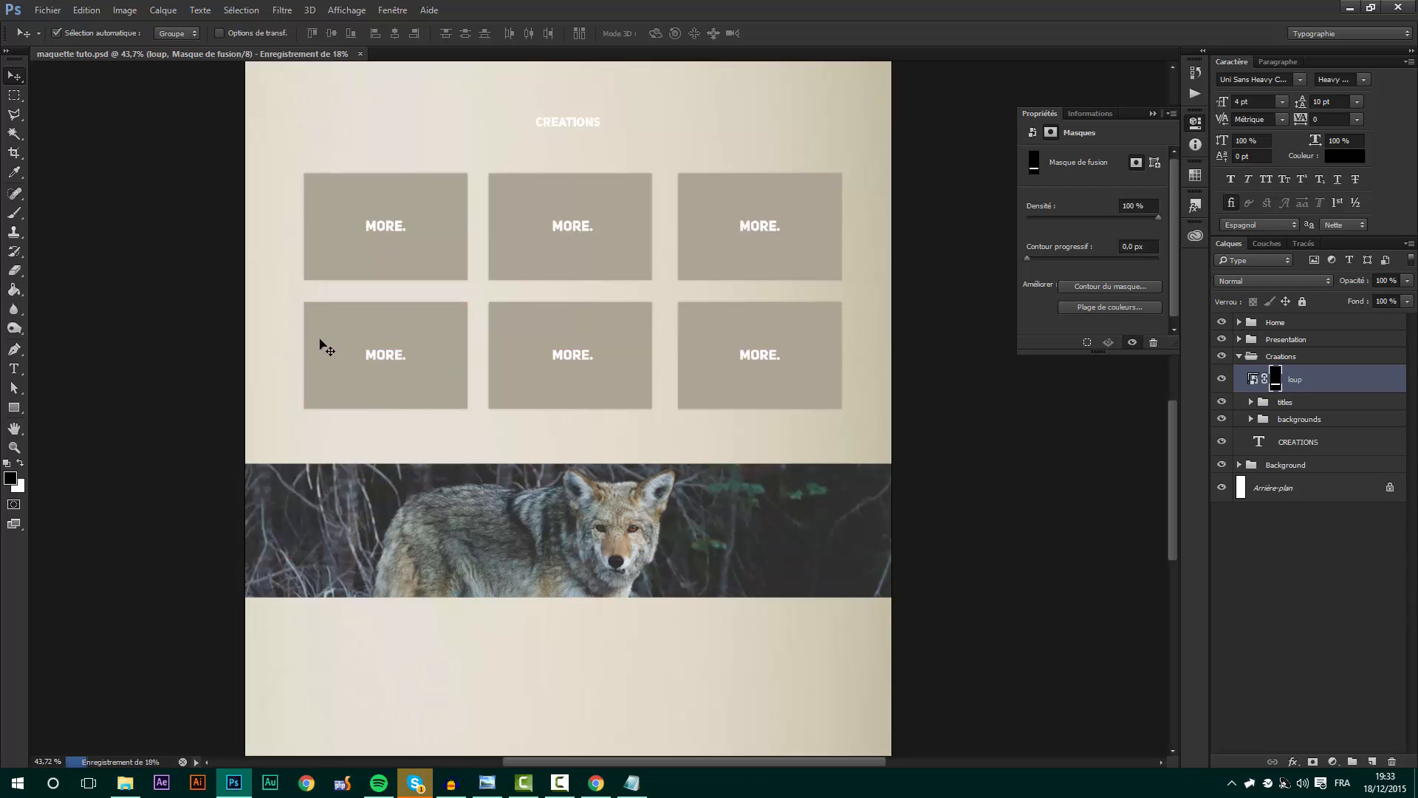
- Start a text layer on the dark area beside the wolf's head and set its text colour to white (ffffff)
key("t")
scroll(675, 559, "up", 1)
left_click(735, 543)
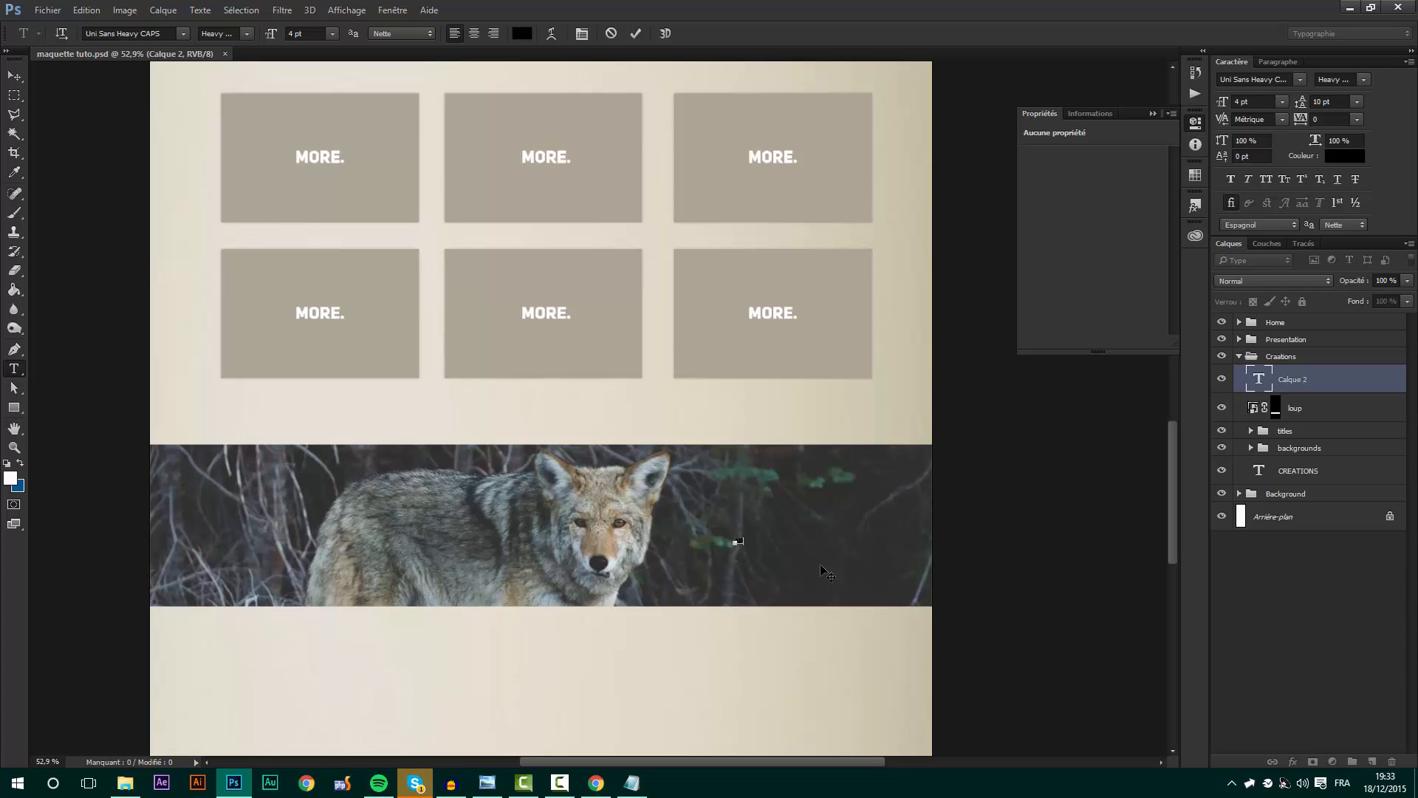
type("more")
left_click(521, 34)
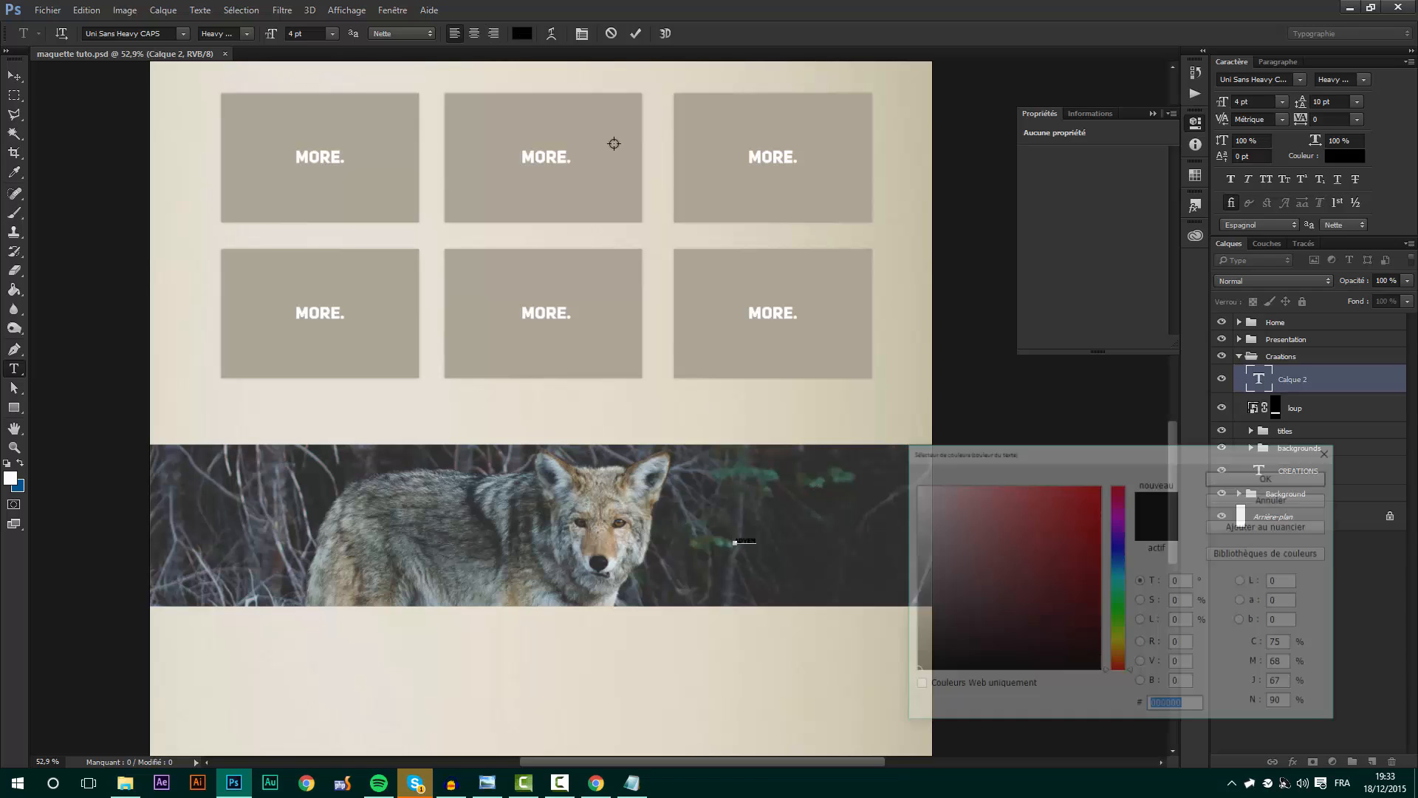
type("ffffff")
key("Return")
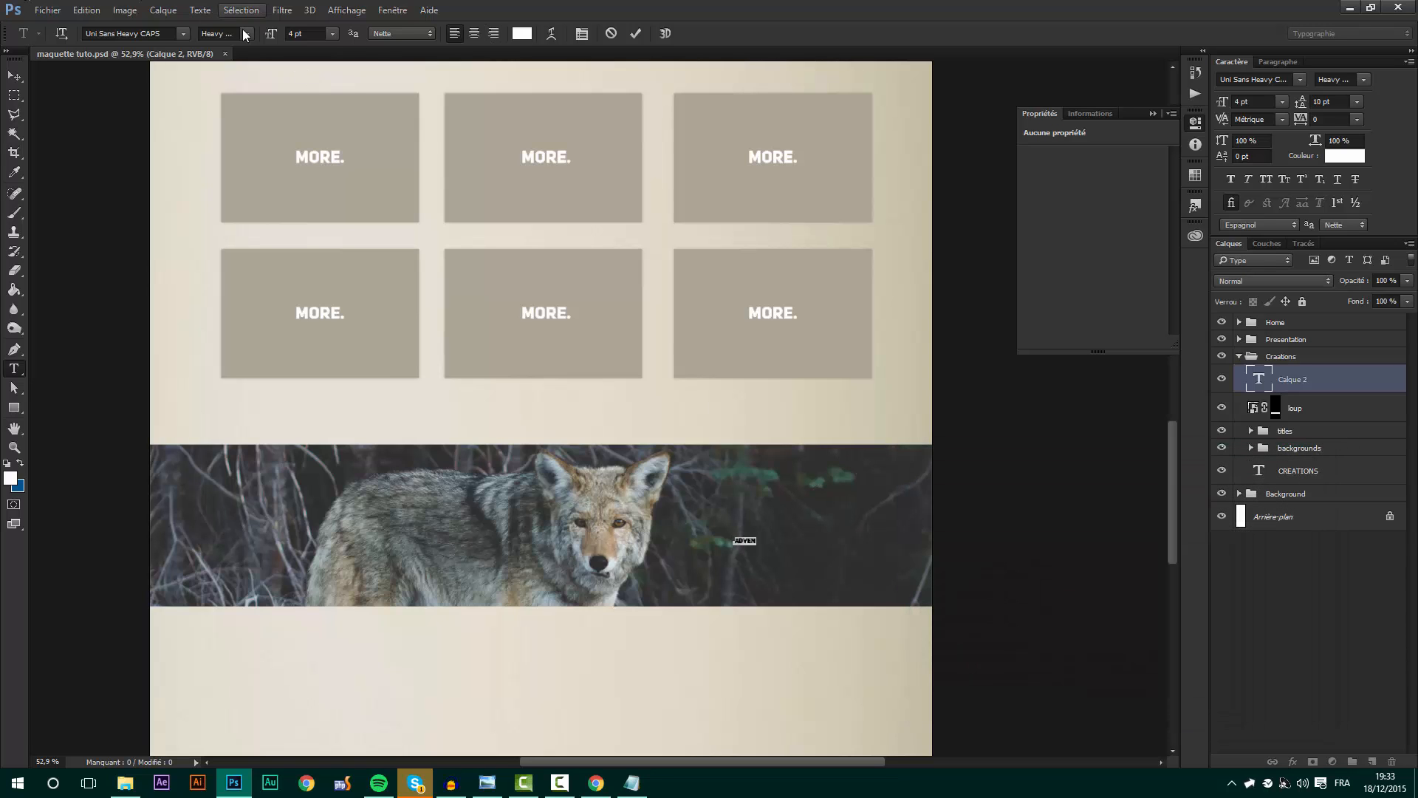
- Set the banner text size to 16 pt and make the text read "ADVENTURE."
left_click_drag(272, 33, 347, 92)
left_click(812, 530)
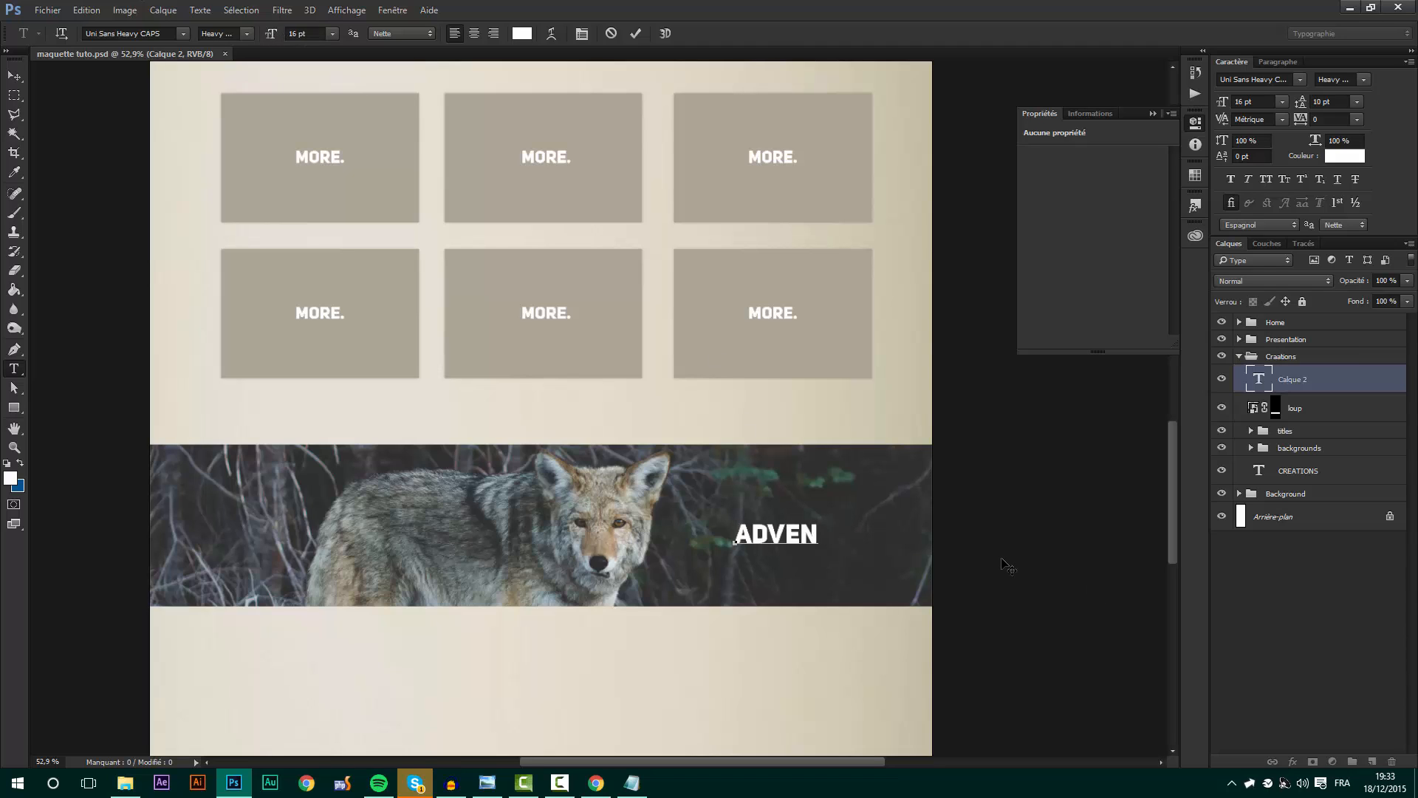
type("TURE")
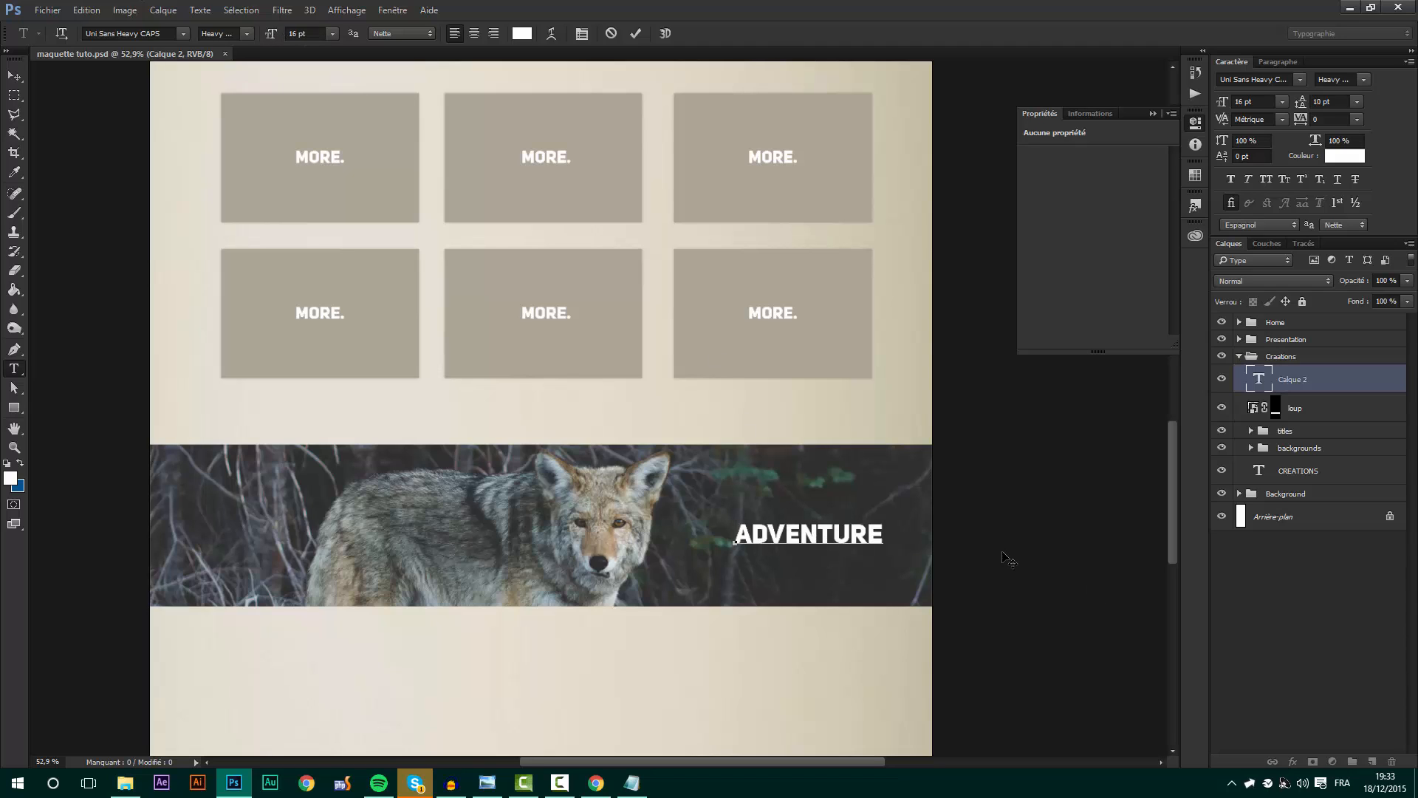
key("ctrl+Return")
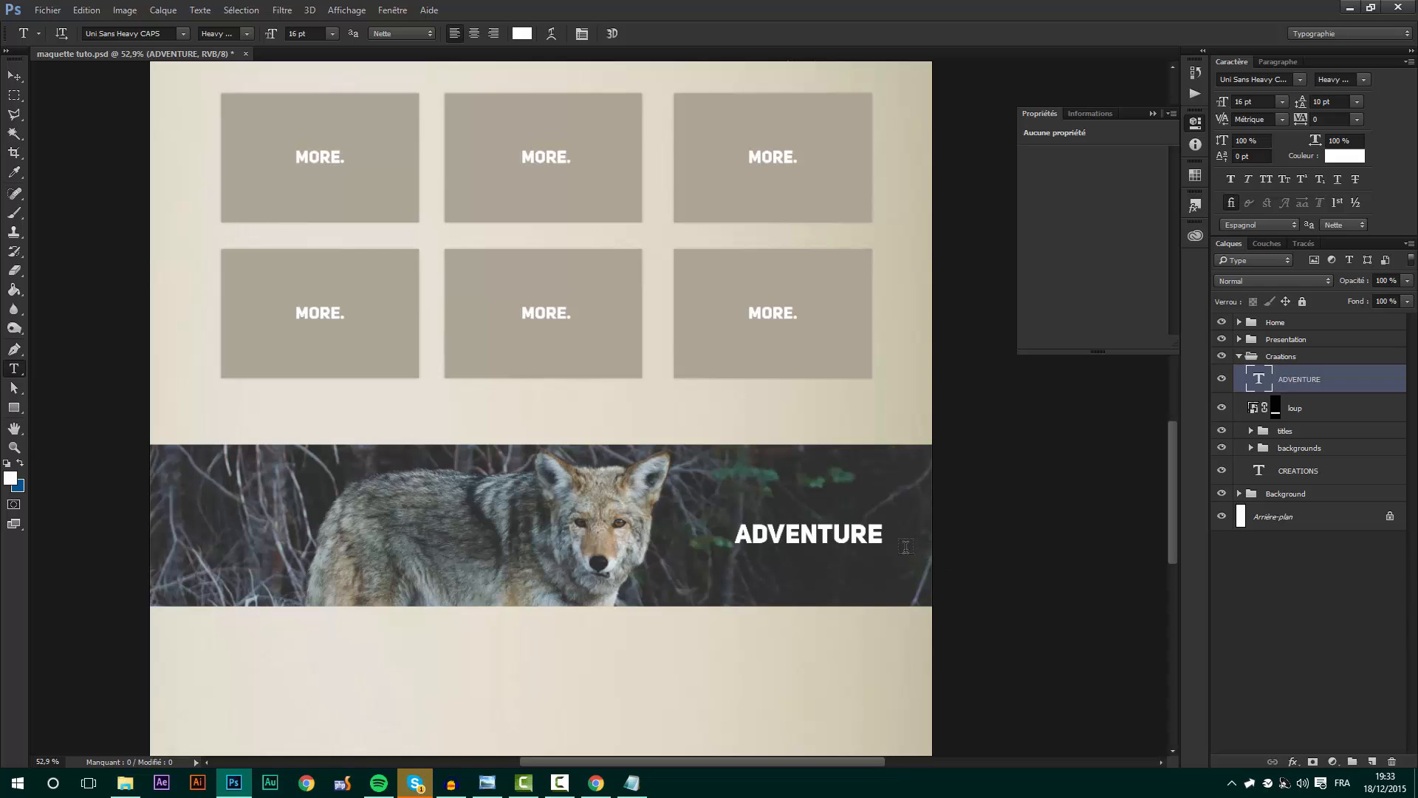
left_click(905, 547)
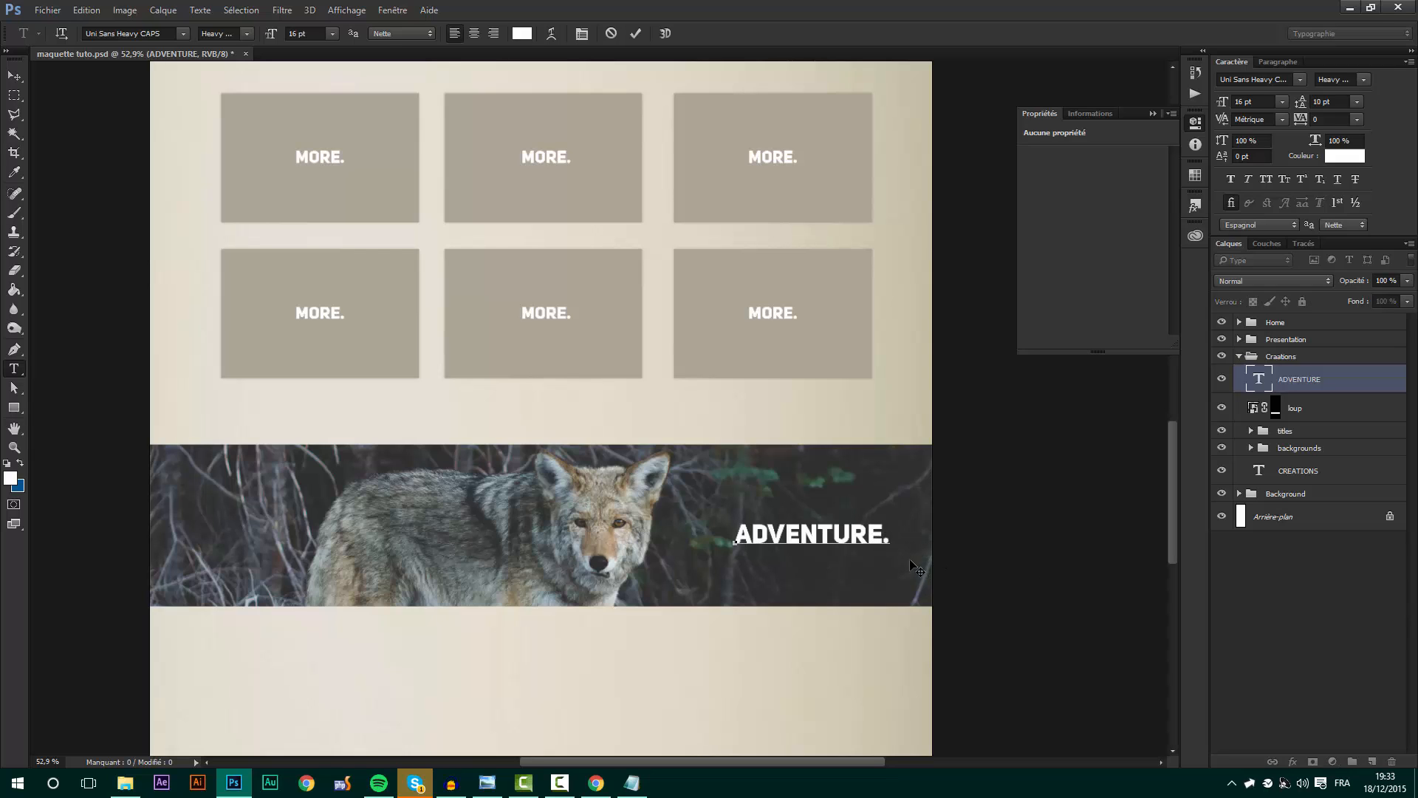
key("ctrl+Return")
- Scale the ADVENTURE. text down to about 15.31 pt and shift it slightly closer to the wolf's head
left_click(12, 71)
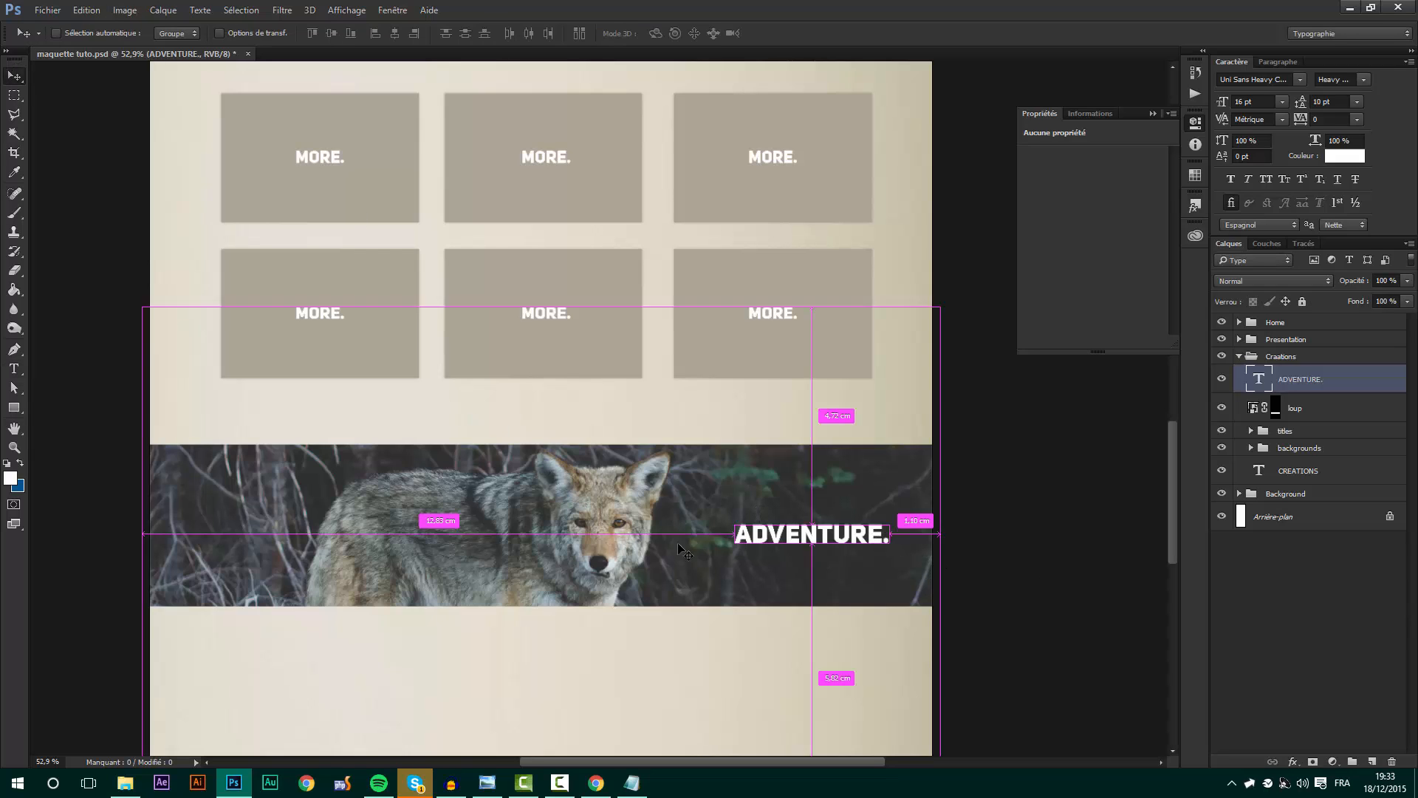
key("ctrl+t")
mouse_move(764, 539)
left_mouse_down()
mouse_move(723, 516)
mouse_move(742, 527)
left_mouse_up()
key("Return")
scroll(739, 531, "up", 1)
key("ctrl+t")
key("Return")
scroll(913, 469, "down", 2)
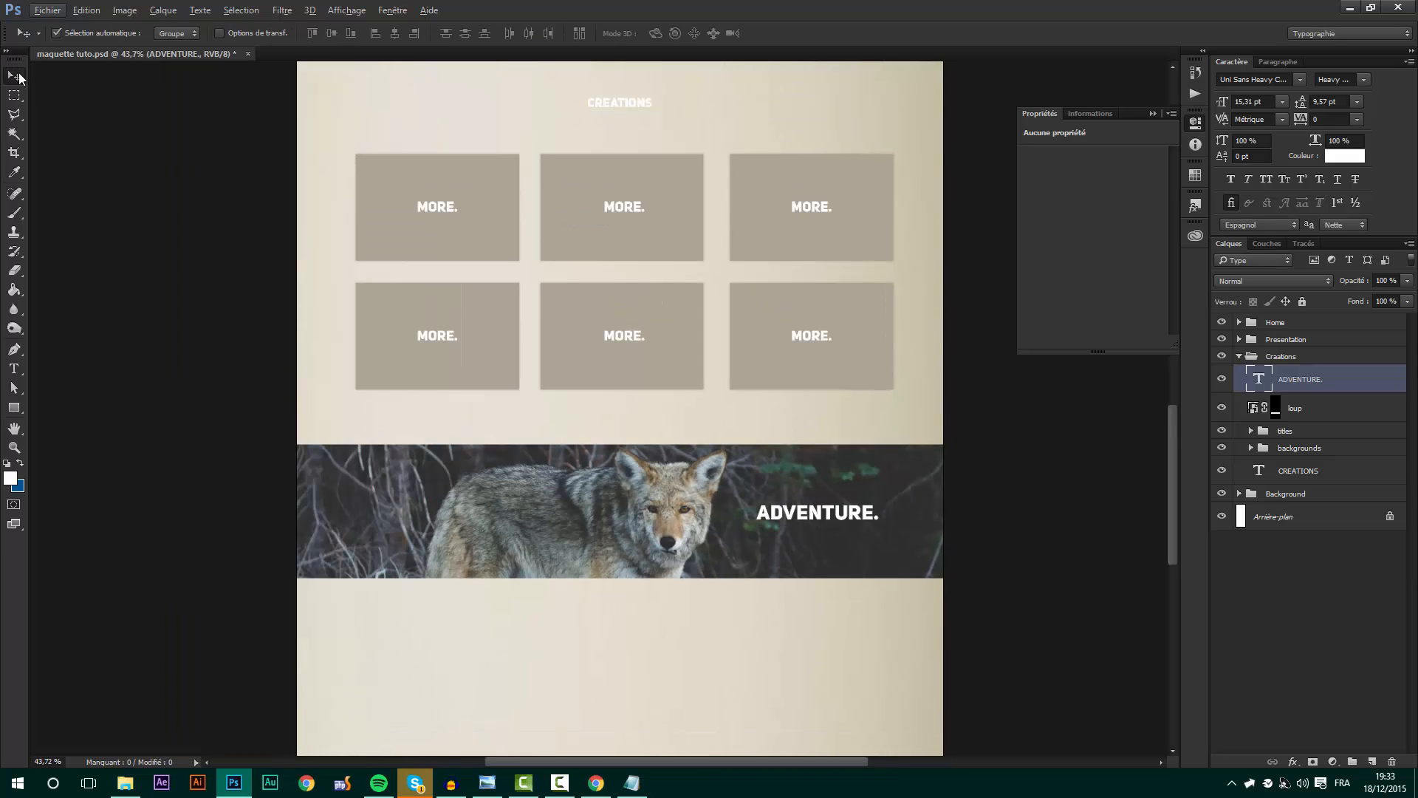
- Extend the canvas downward below the wolf banner with the Crop tool to make room for another section
scroll(653, 260, "down", 3)
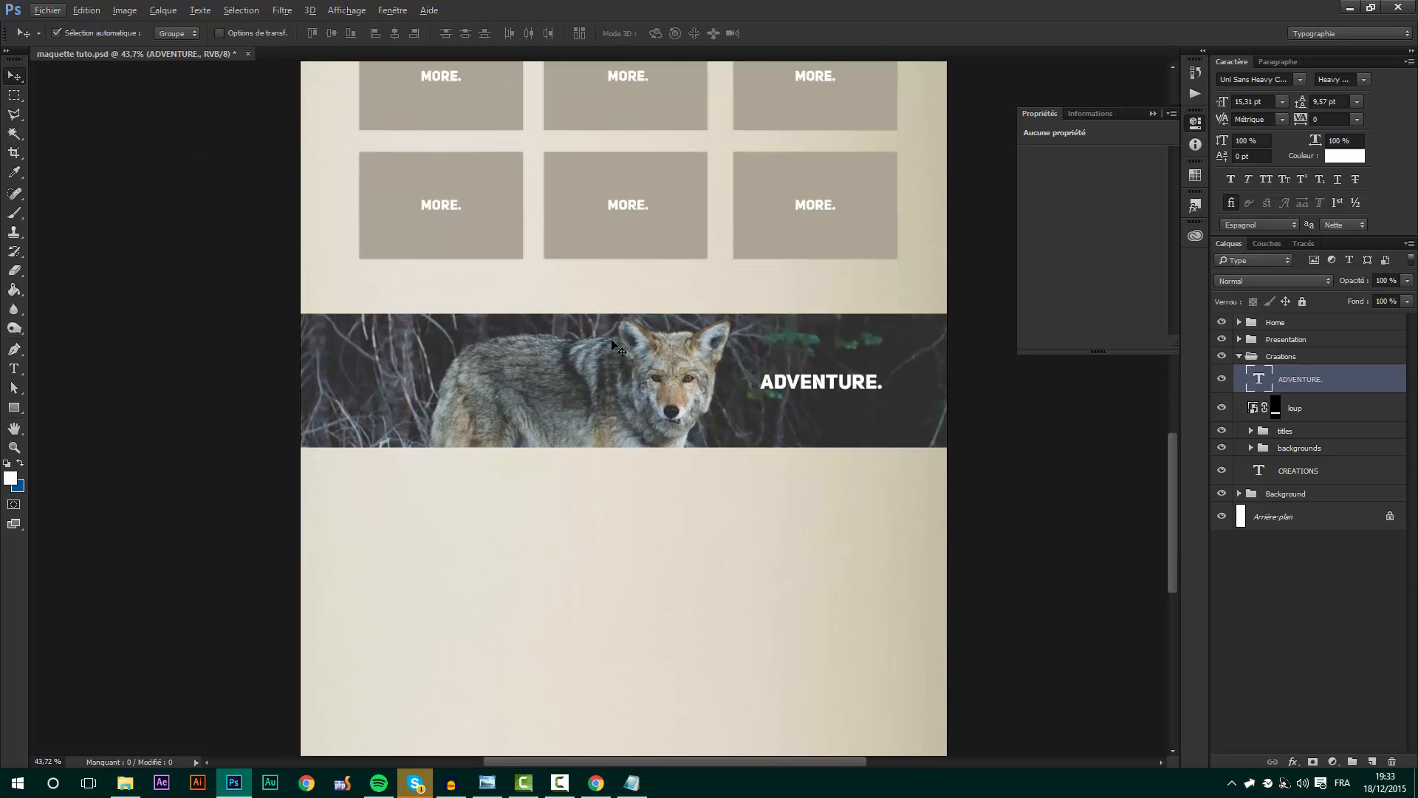
scroll(613, 346, "down", 1)
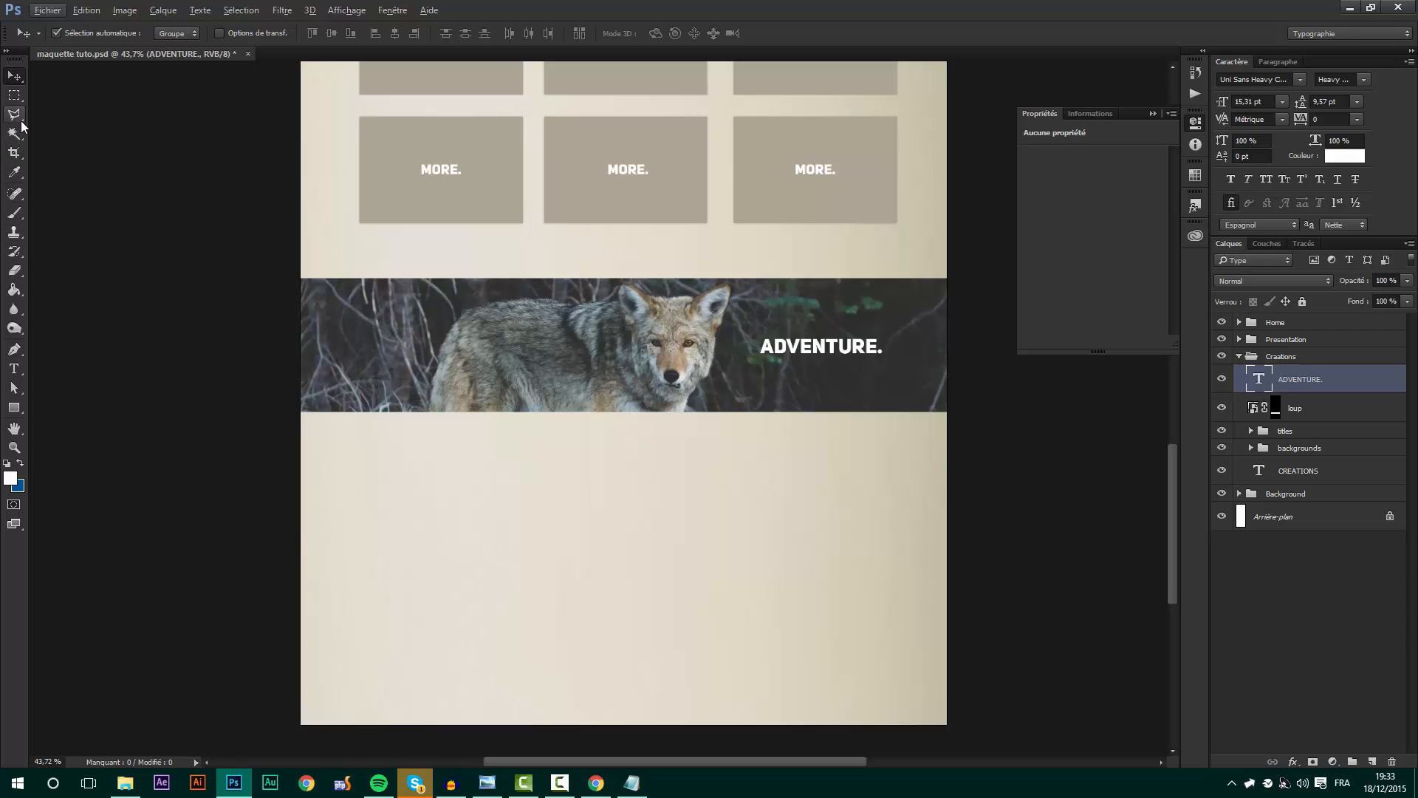
left_click(15, 158)
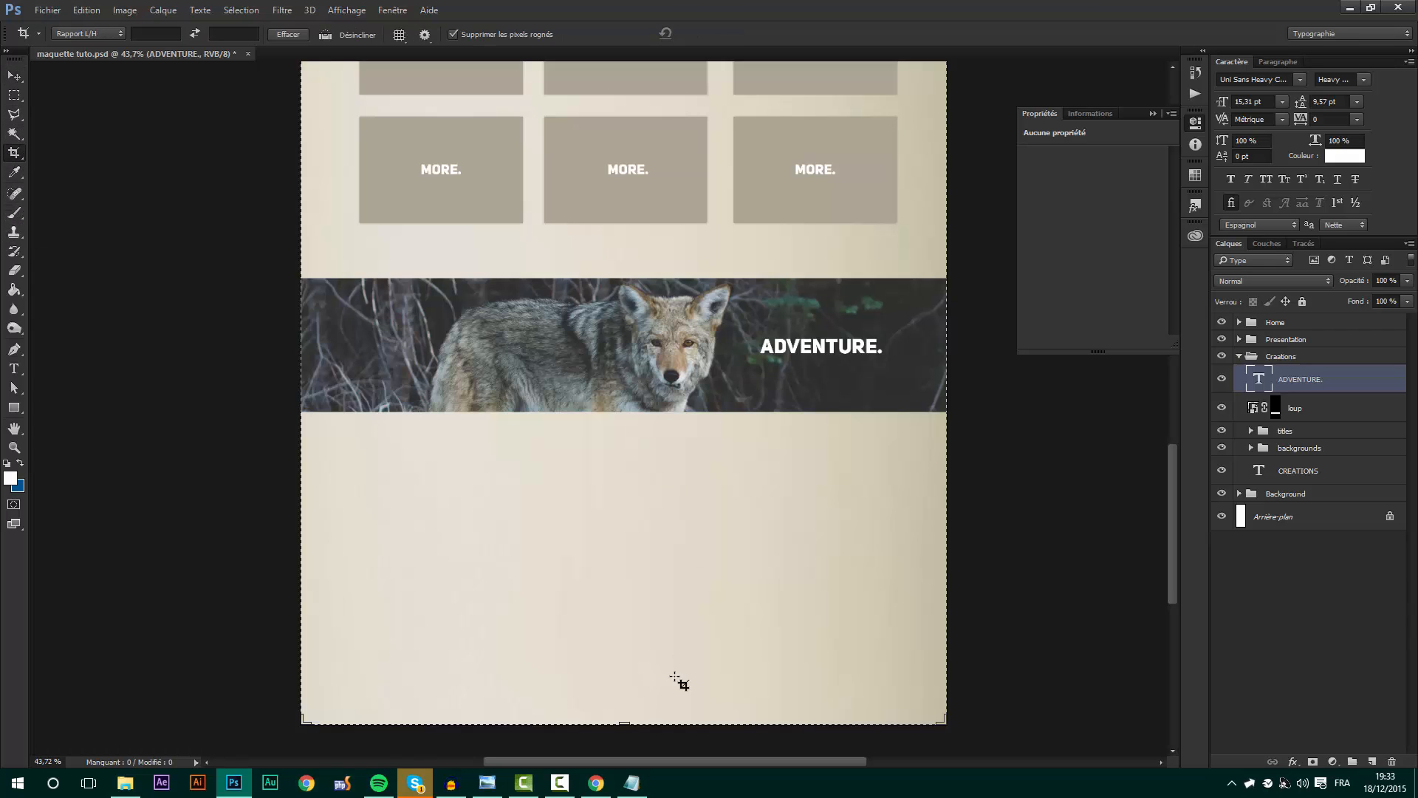
left_click_drag(624, 723, 629, 761)
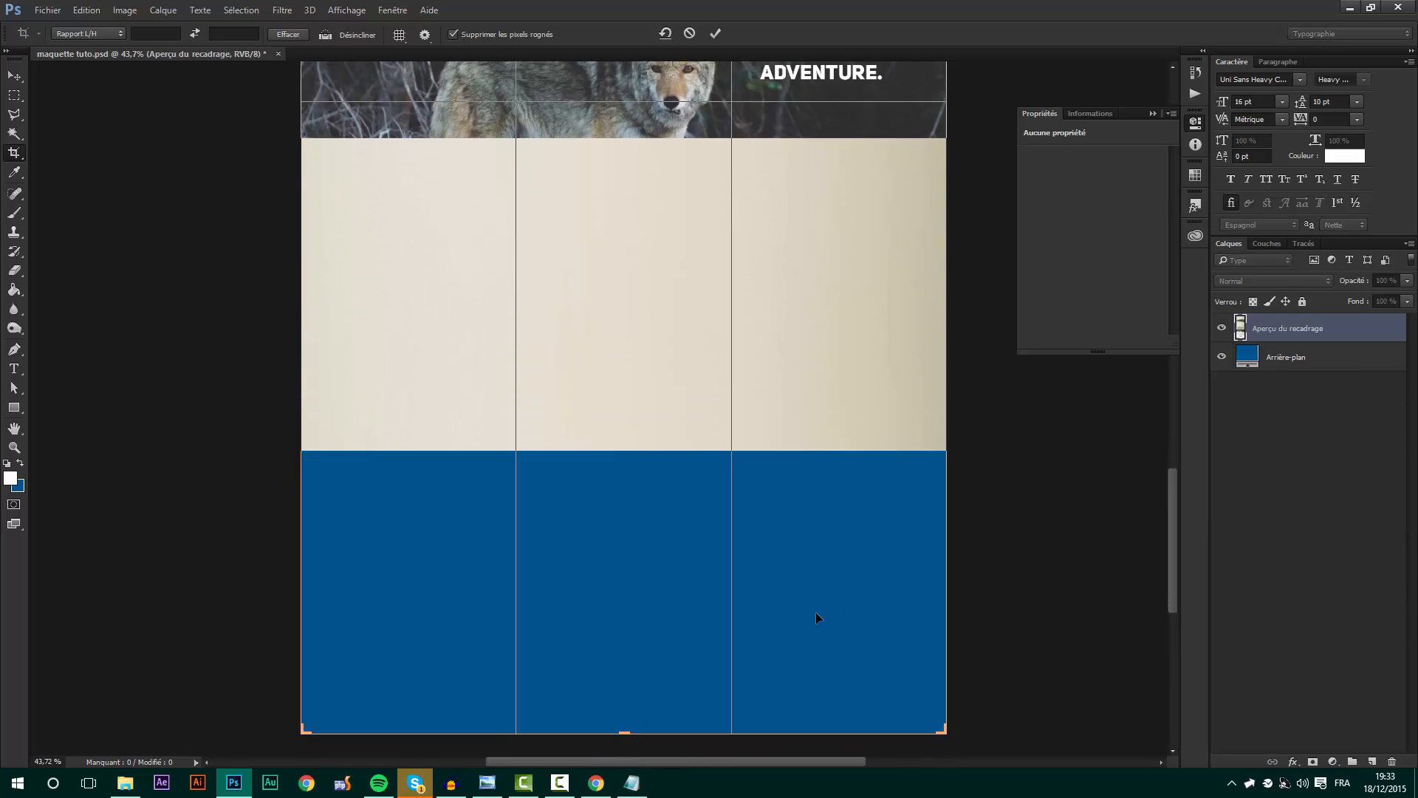
key("Return")
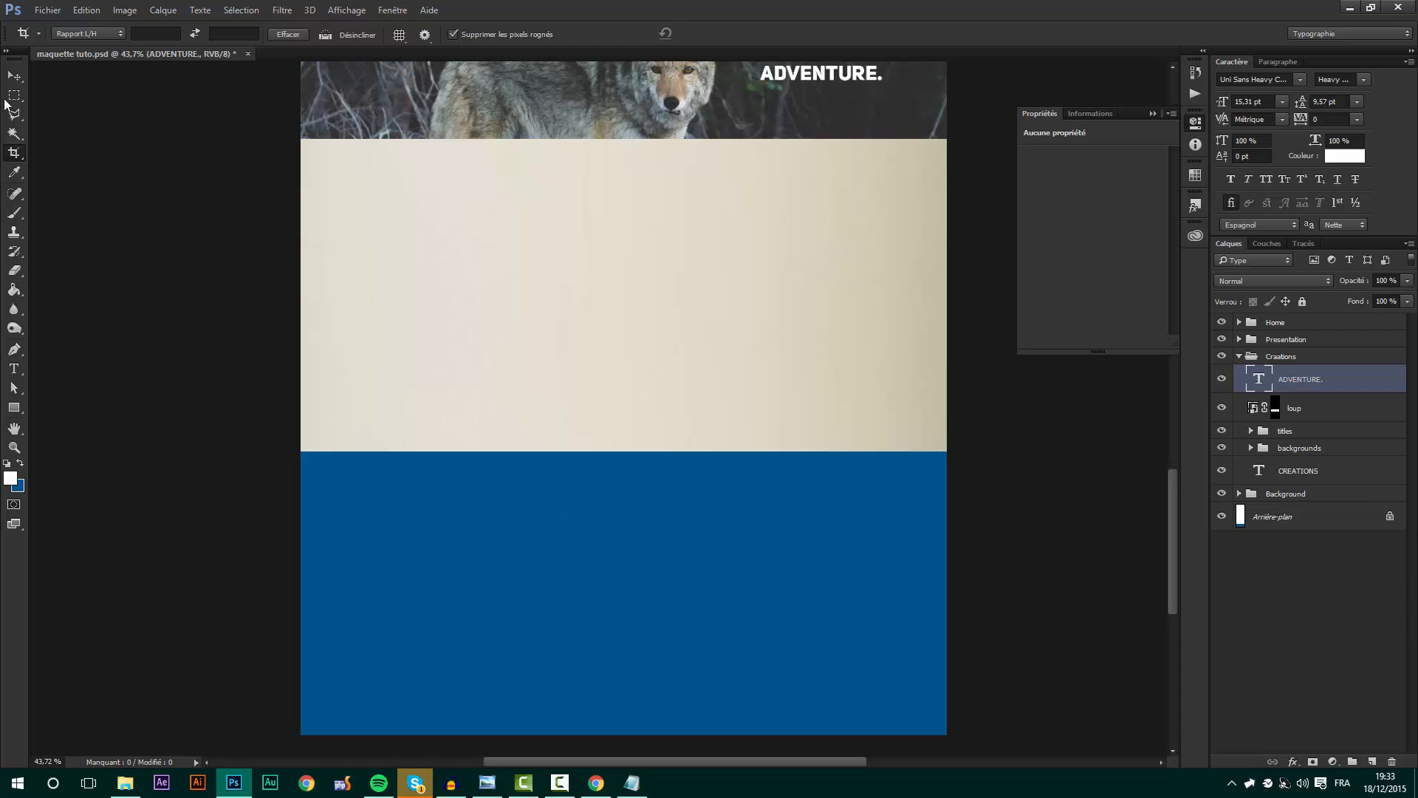
- Stretch the Calque 1 beige background in the Background group down to cover the newly added canvas area
left_click(14, 76)
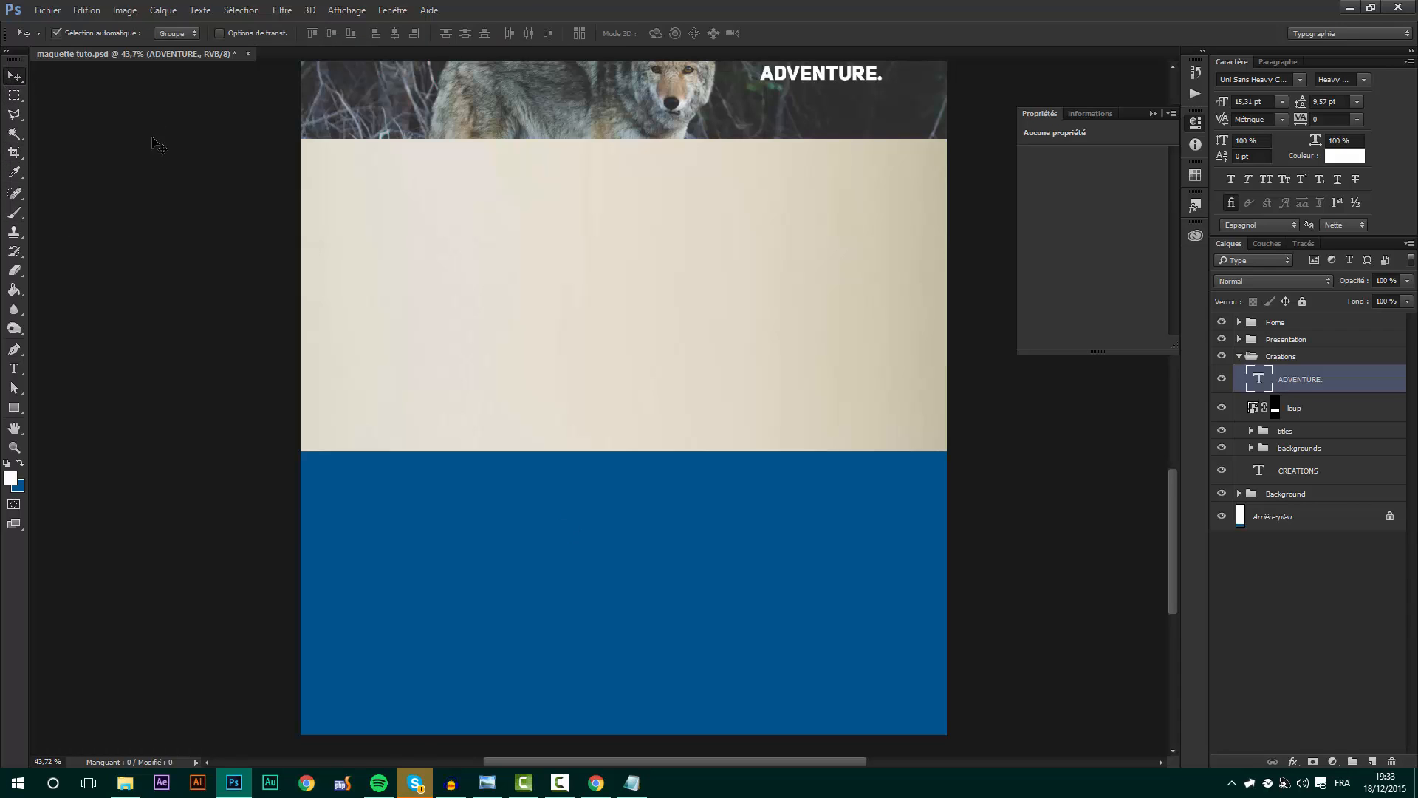
left_click(1240, 495)
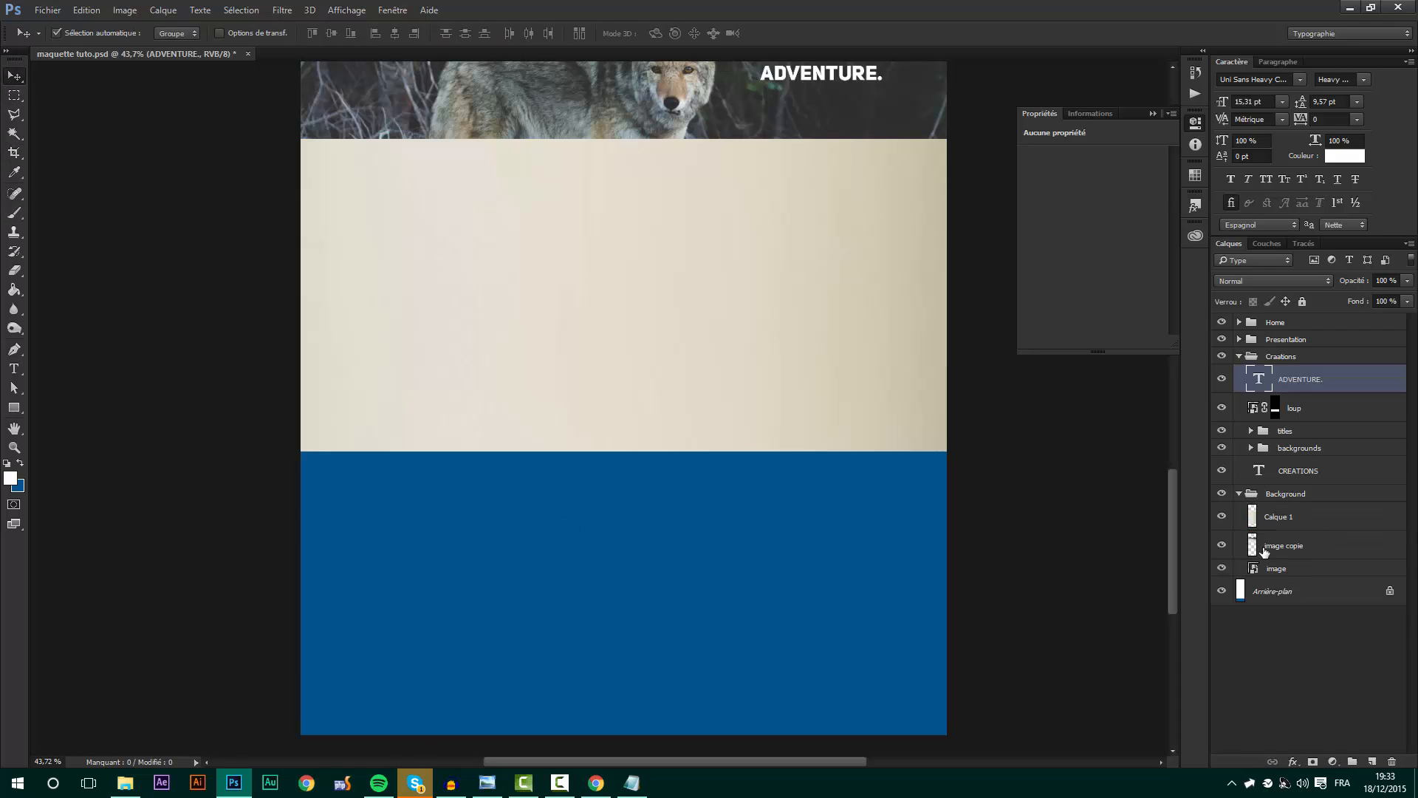
left_click(1222, 516)
left_click(1221, 517)
left_click(1278, 518)
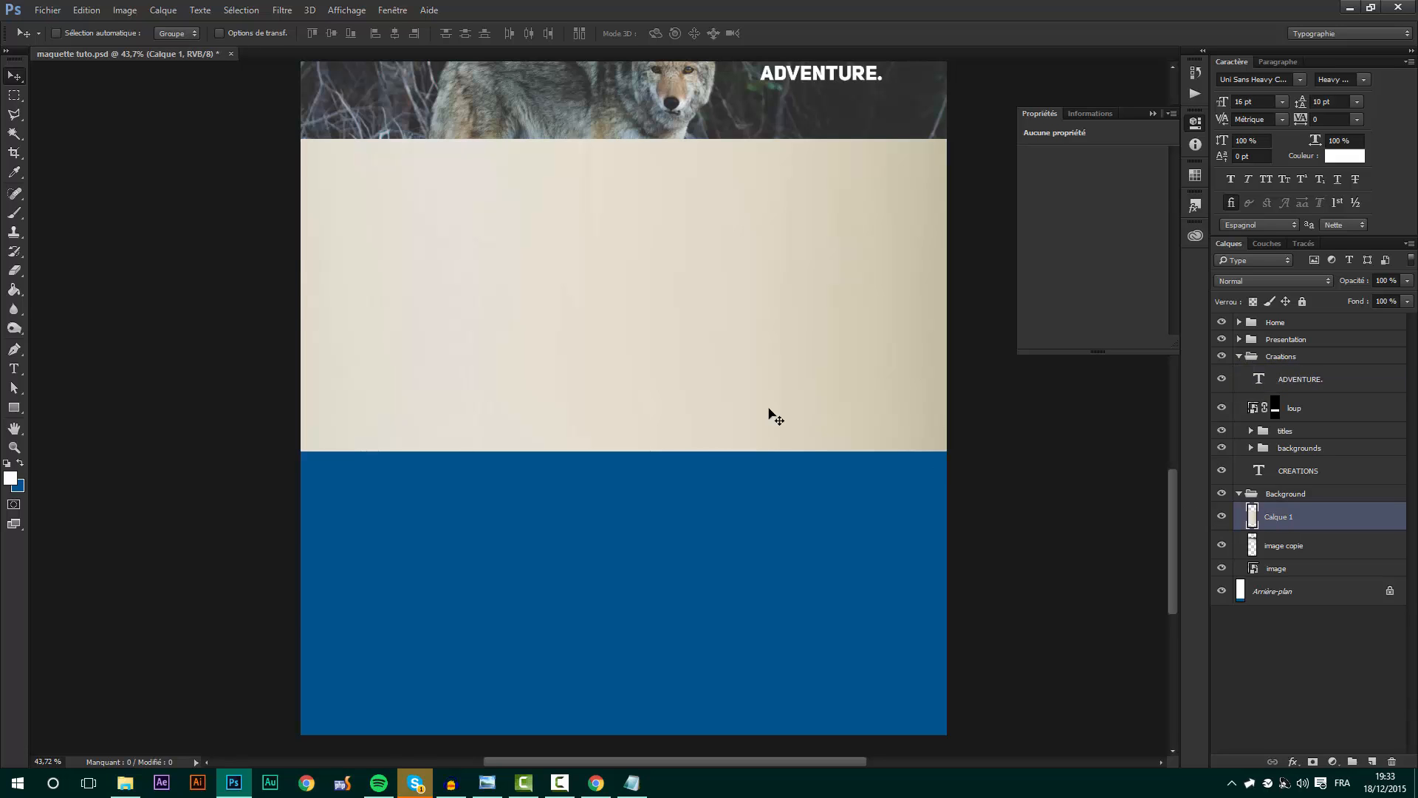
key("ctrl+t")
left_click_drag(619, 450, 622, 723)
key("Return")
scroll(741, 518, "down", 1)
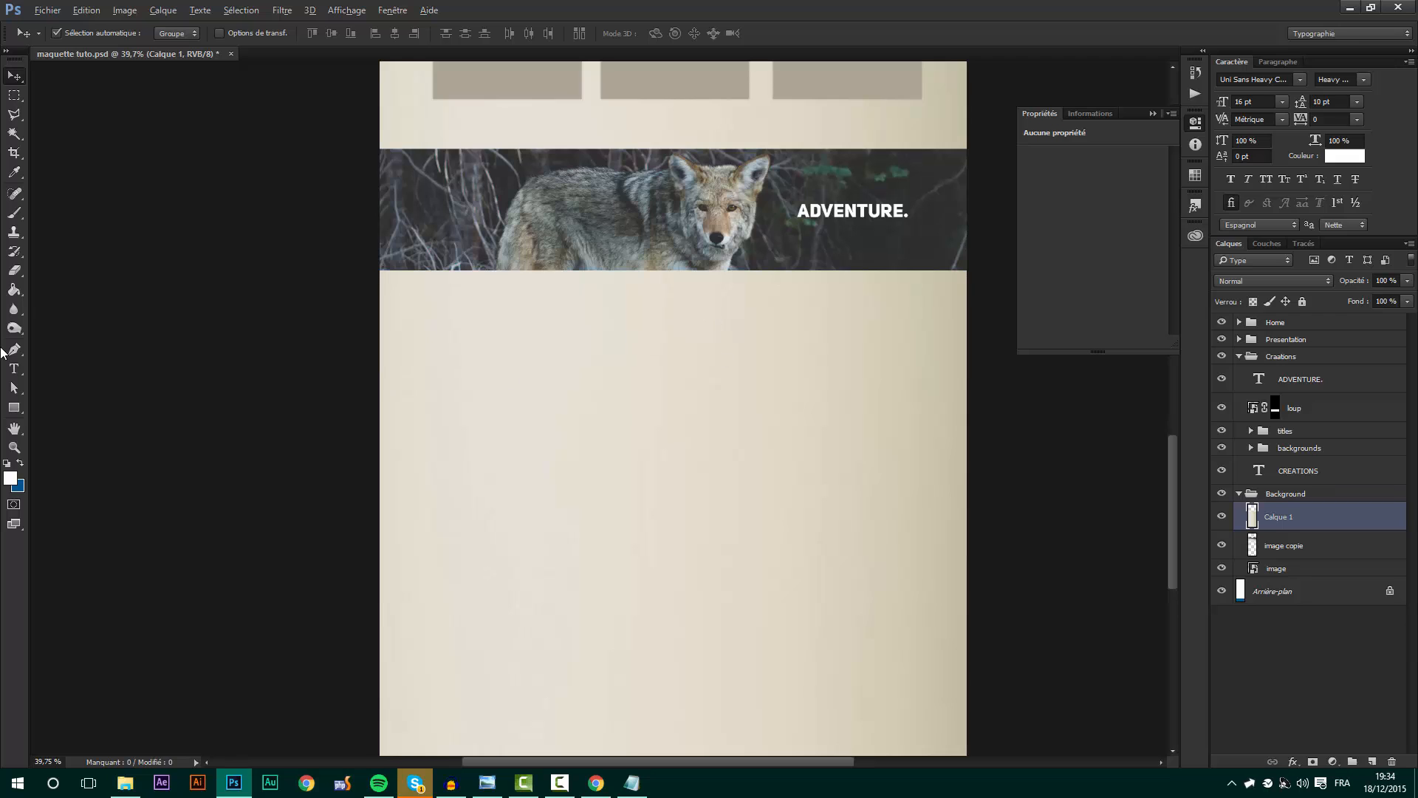
- Duplicate the CREATIONS title text layer
key("t")
scroll(751, 181, "down", 2)
scroll(735, 506, "up", 2)
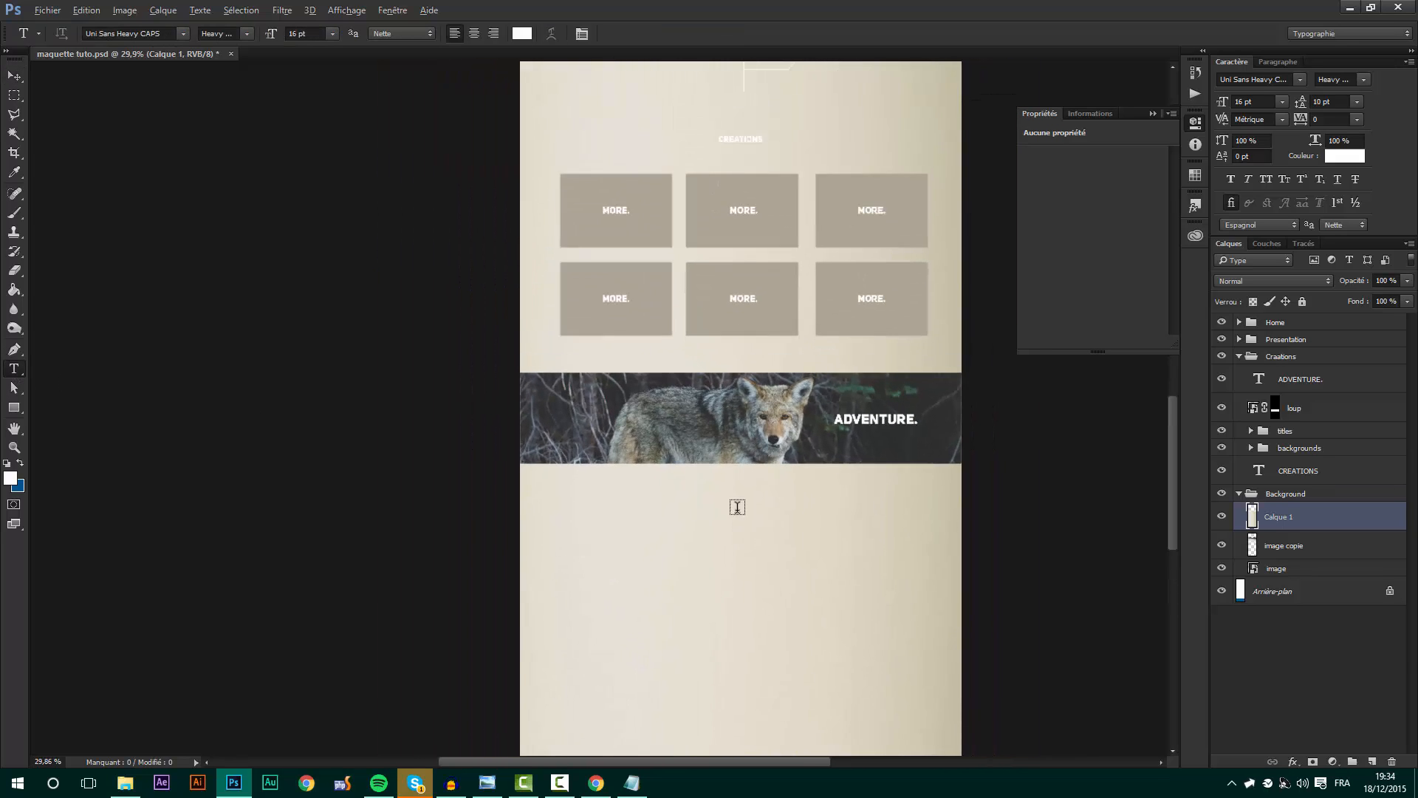
left_click(746, 172)
left_click(819, 222)
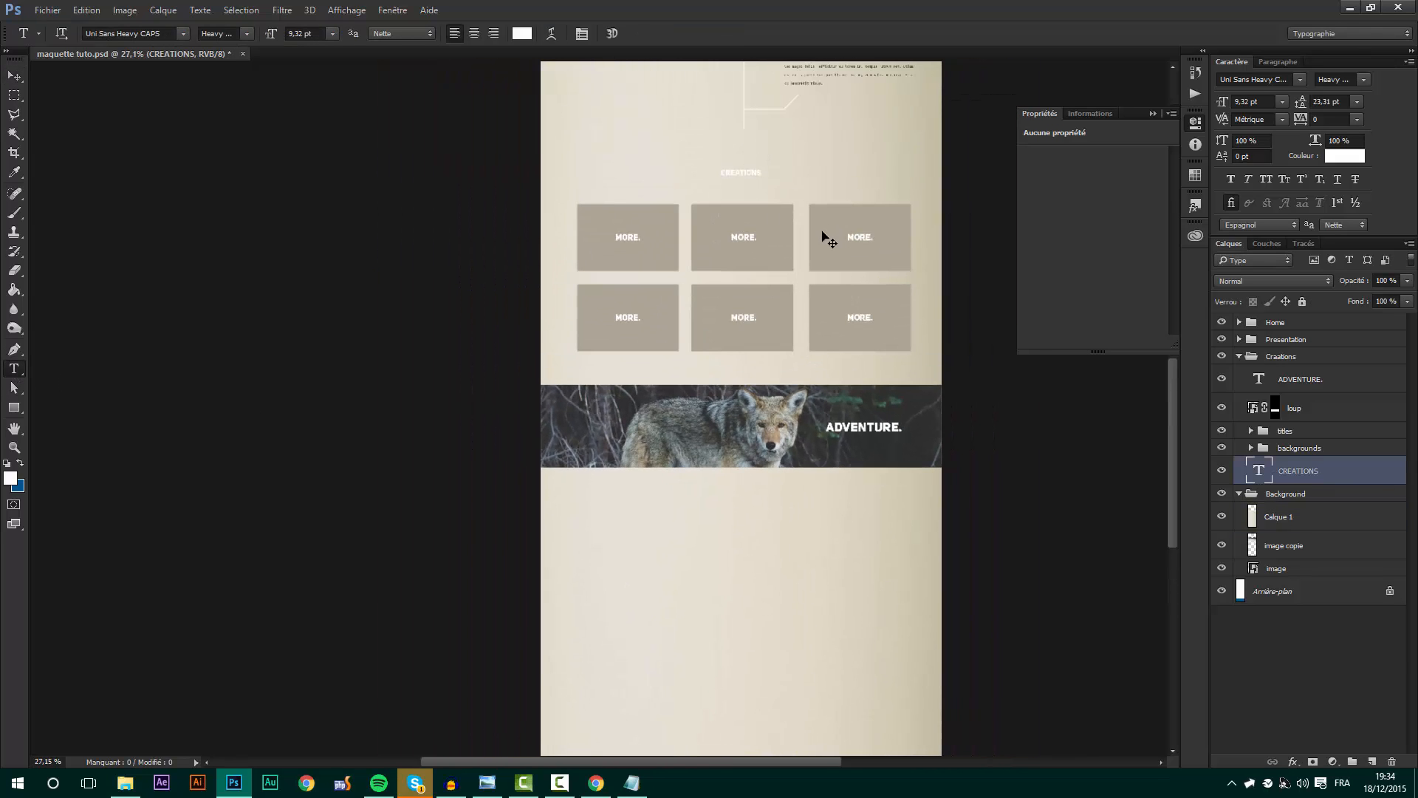
key("ctrl+j")
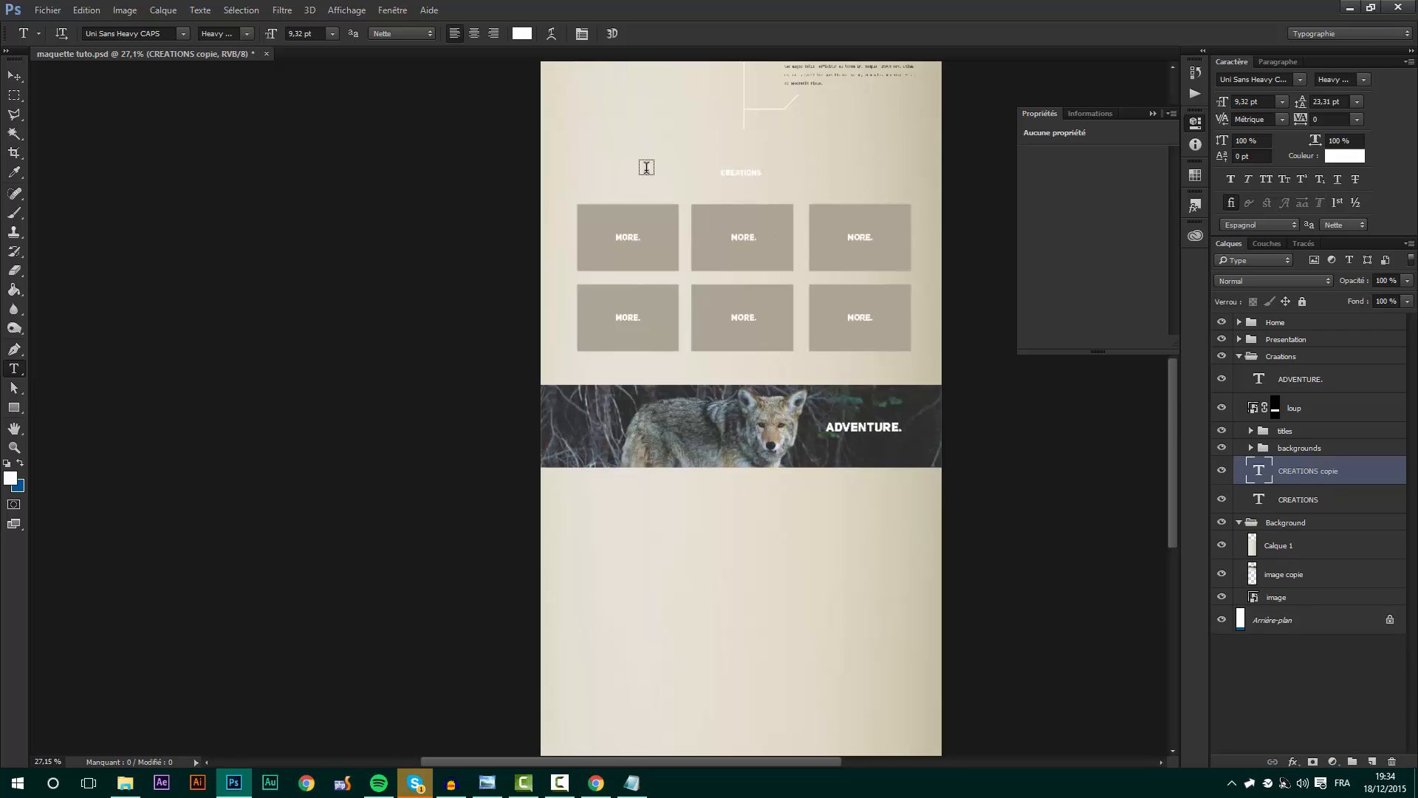
- Move the copied CREATIONS title straight down to the beige area just below the wolf banner
left_click(15, 76)
key("ctrl+t")
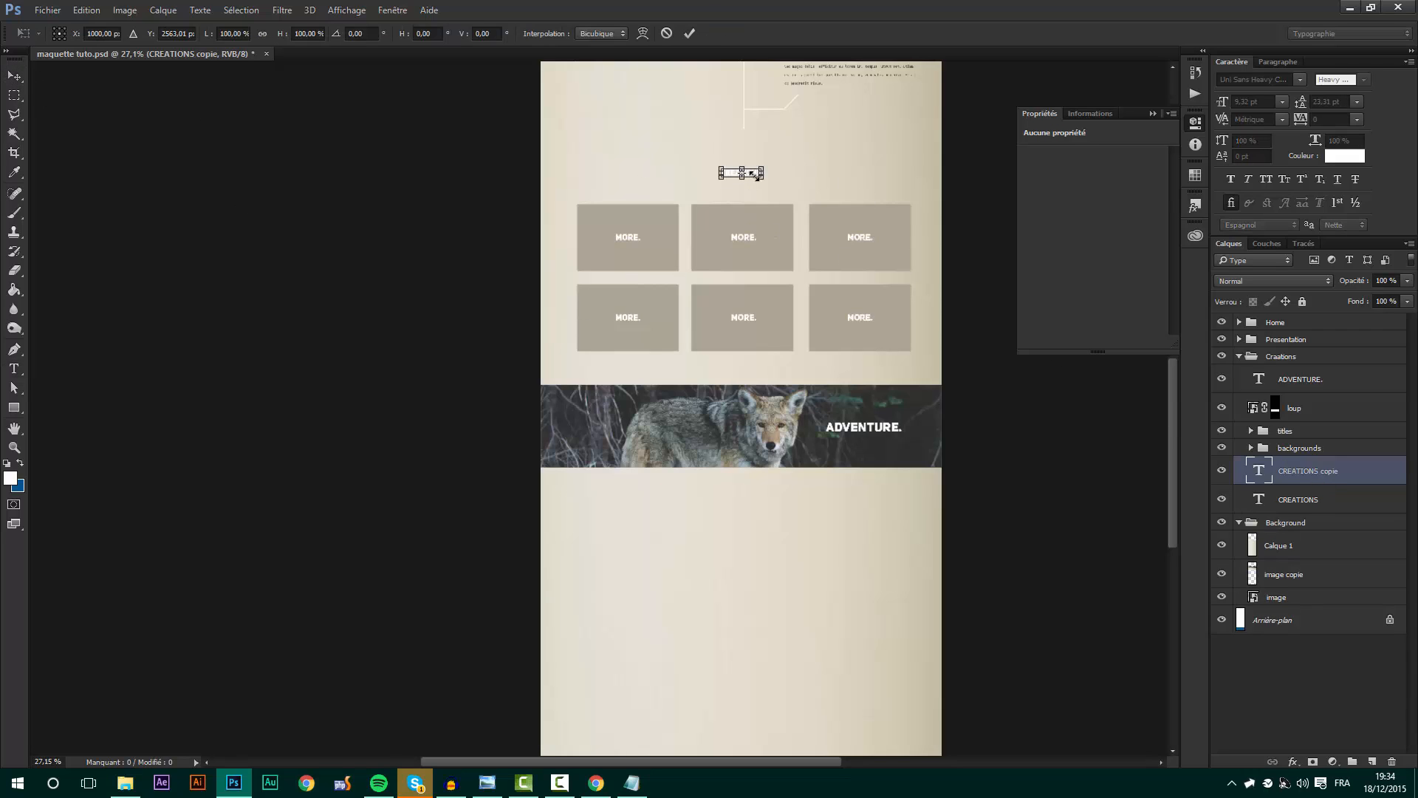
left_click_drag(749, 174, 751, 504)
key("Return")
scroll(887, 237, "up", 1)
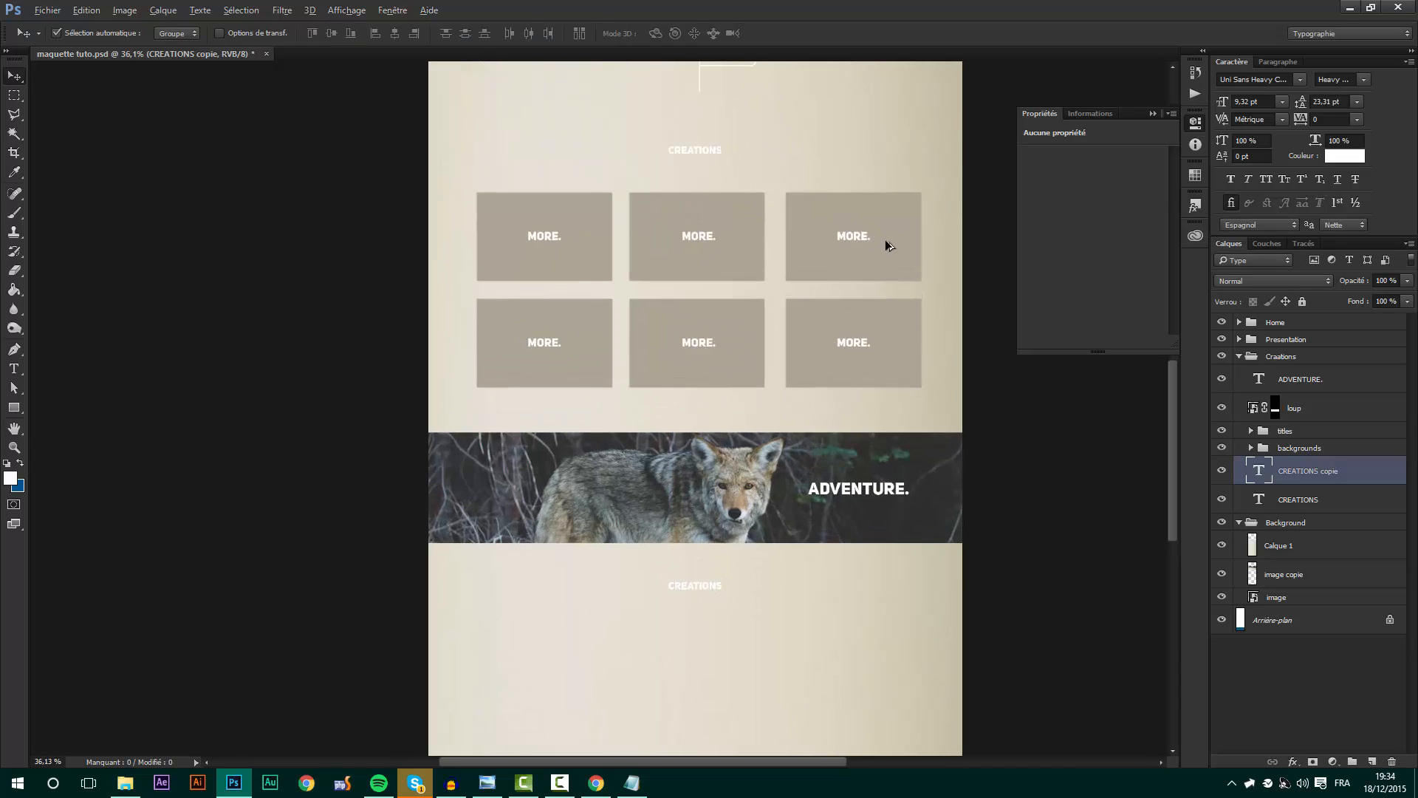
scroll(620, 183, "up", 1)
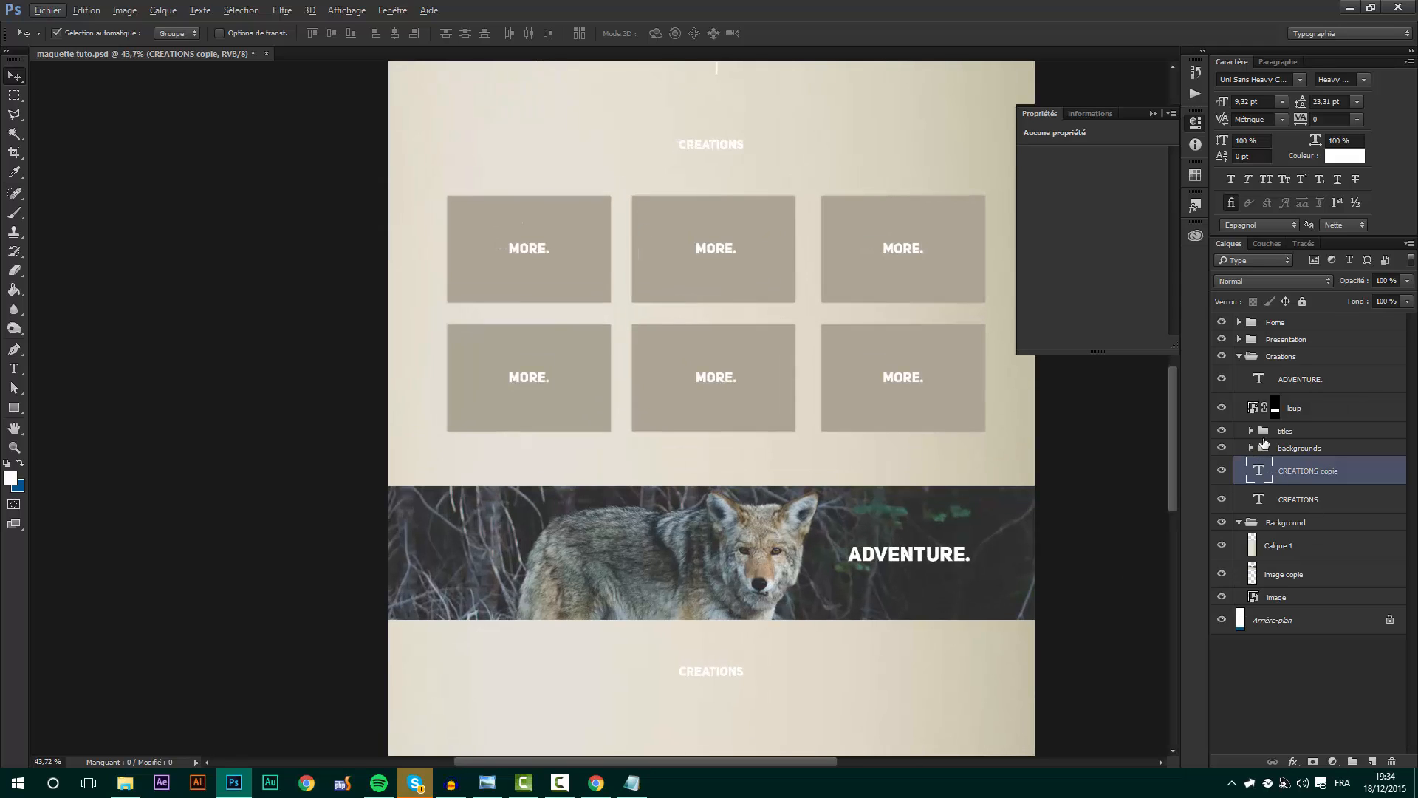
- Reorder the ADVENTURE. and loup layers beneath the CREATIONS text layer
left_click(1301, 380)
left_click(1312, 408, "ctrl")
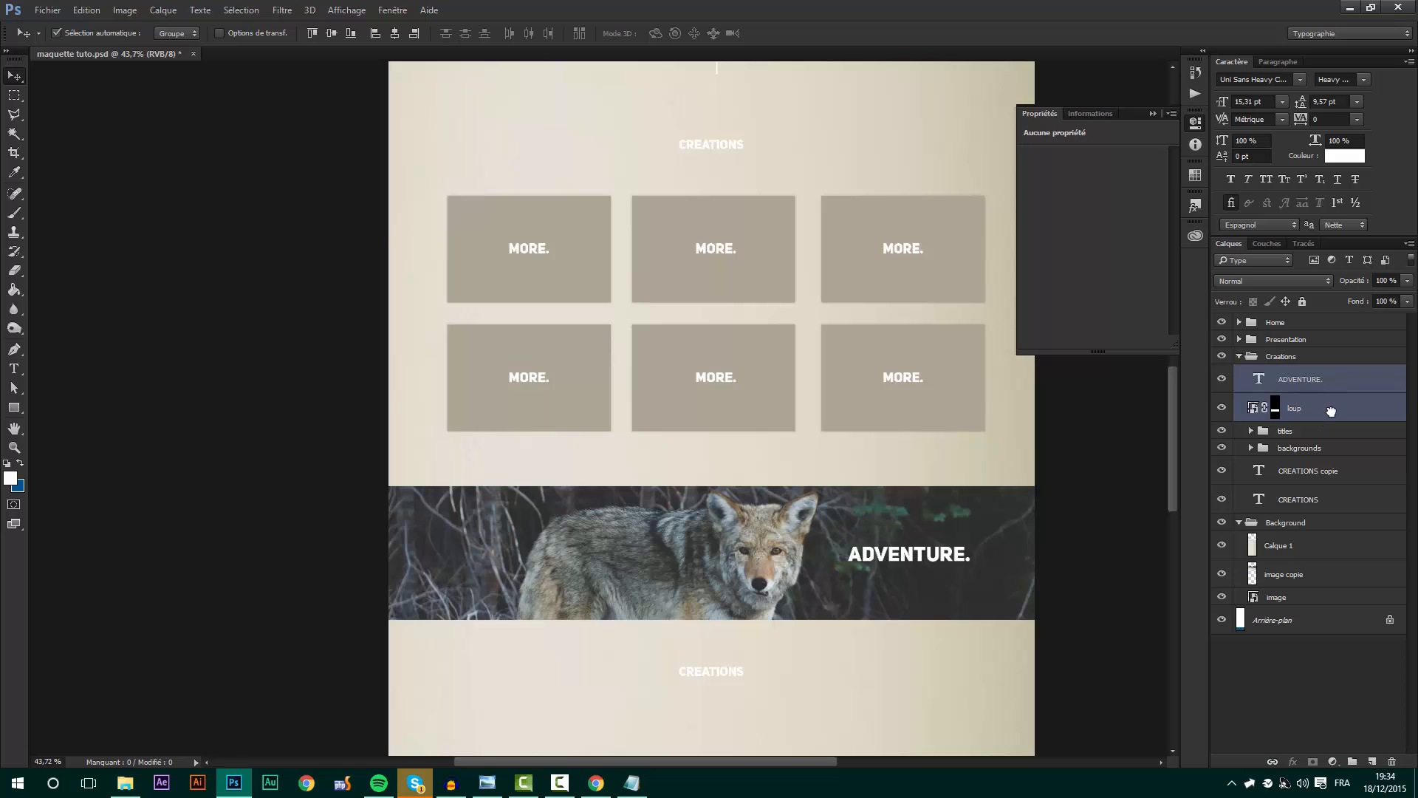
left_click_drag(1331, 411, 1323, 508)
left_click(1320, 446)
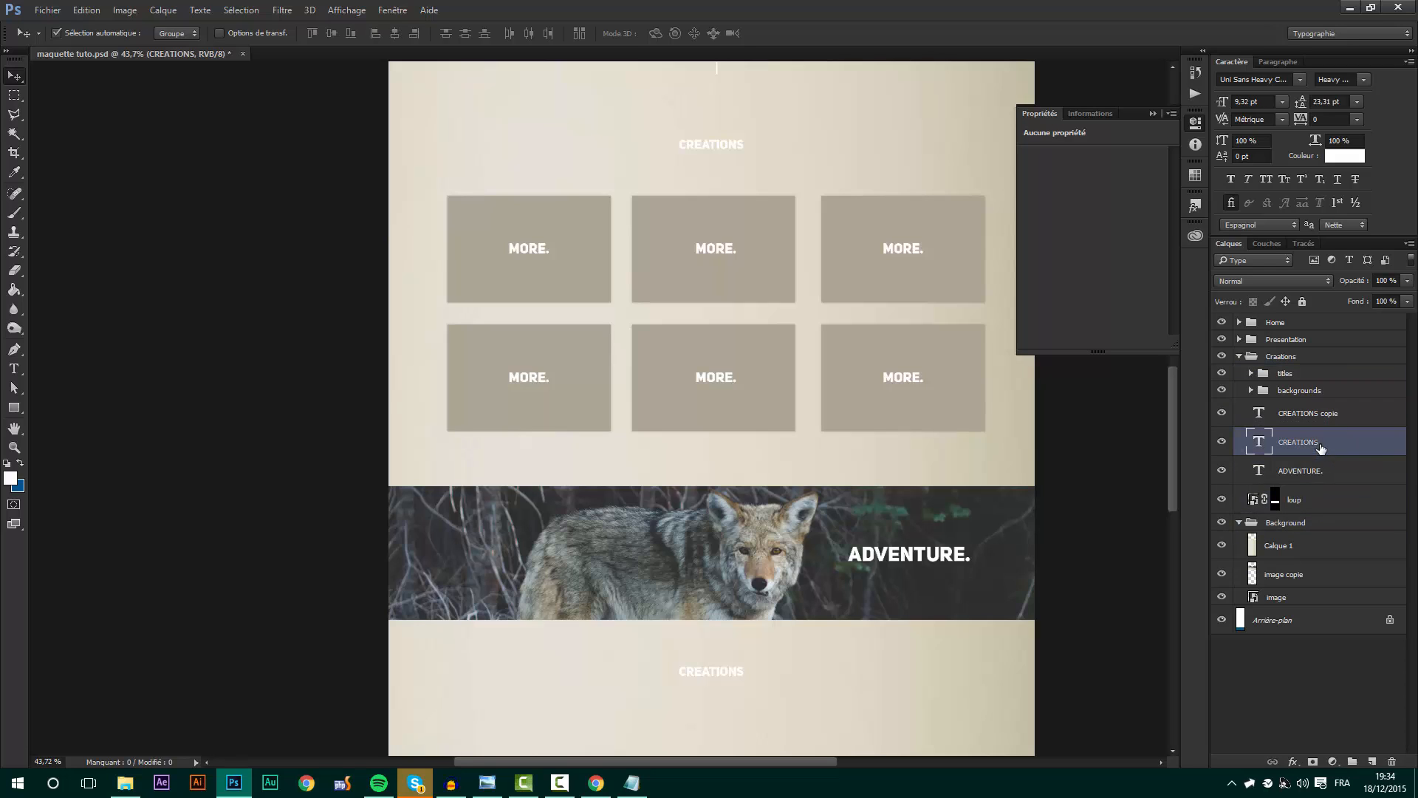
- Move the CREATIONS copie, CREATIONS, ADVENTURE. and loup layers out of the Creations group, above Background, and collapse the Creations group
left_click(1333, 418)
left_click(1314, 496, "shift")
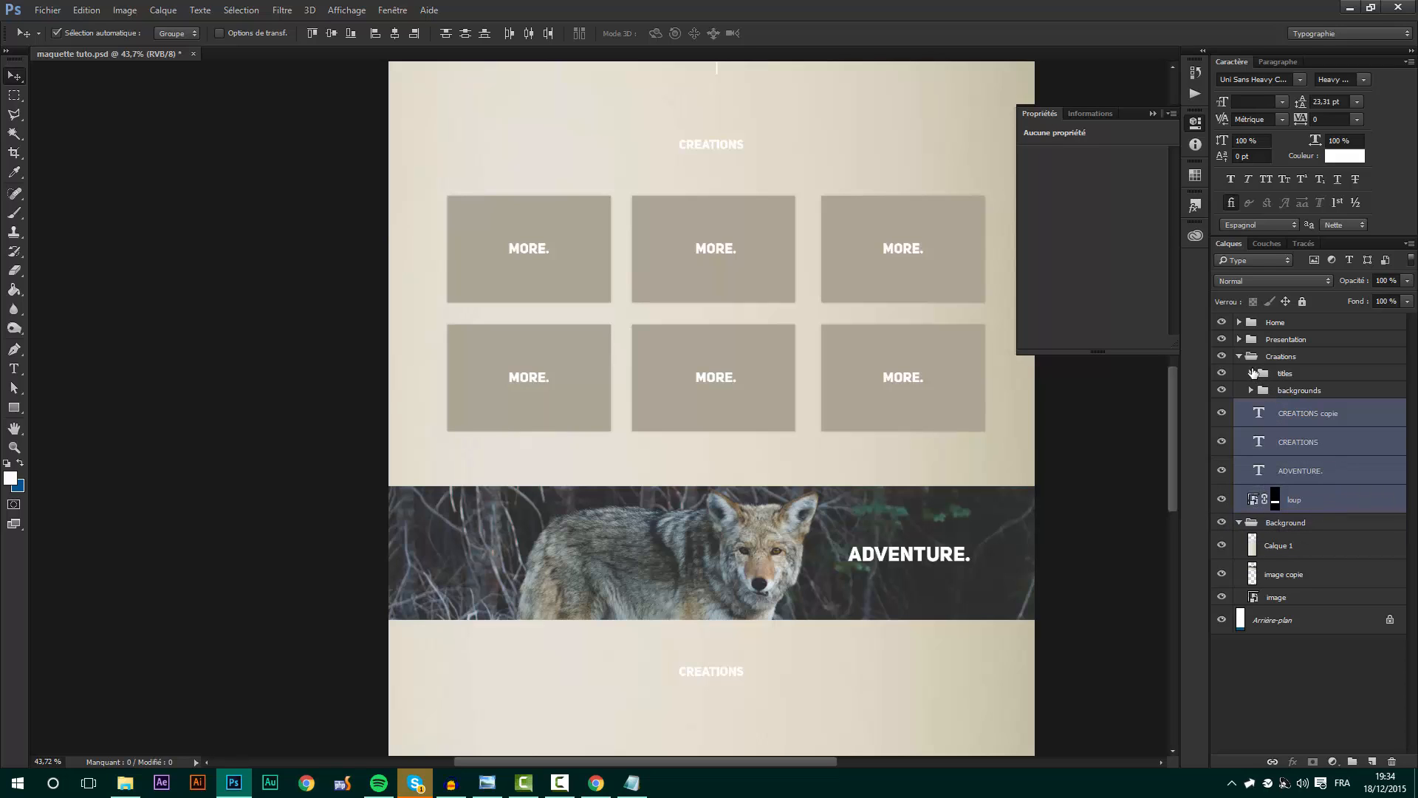
left_click(1239, 356)
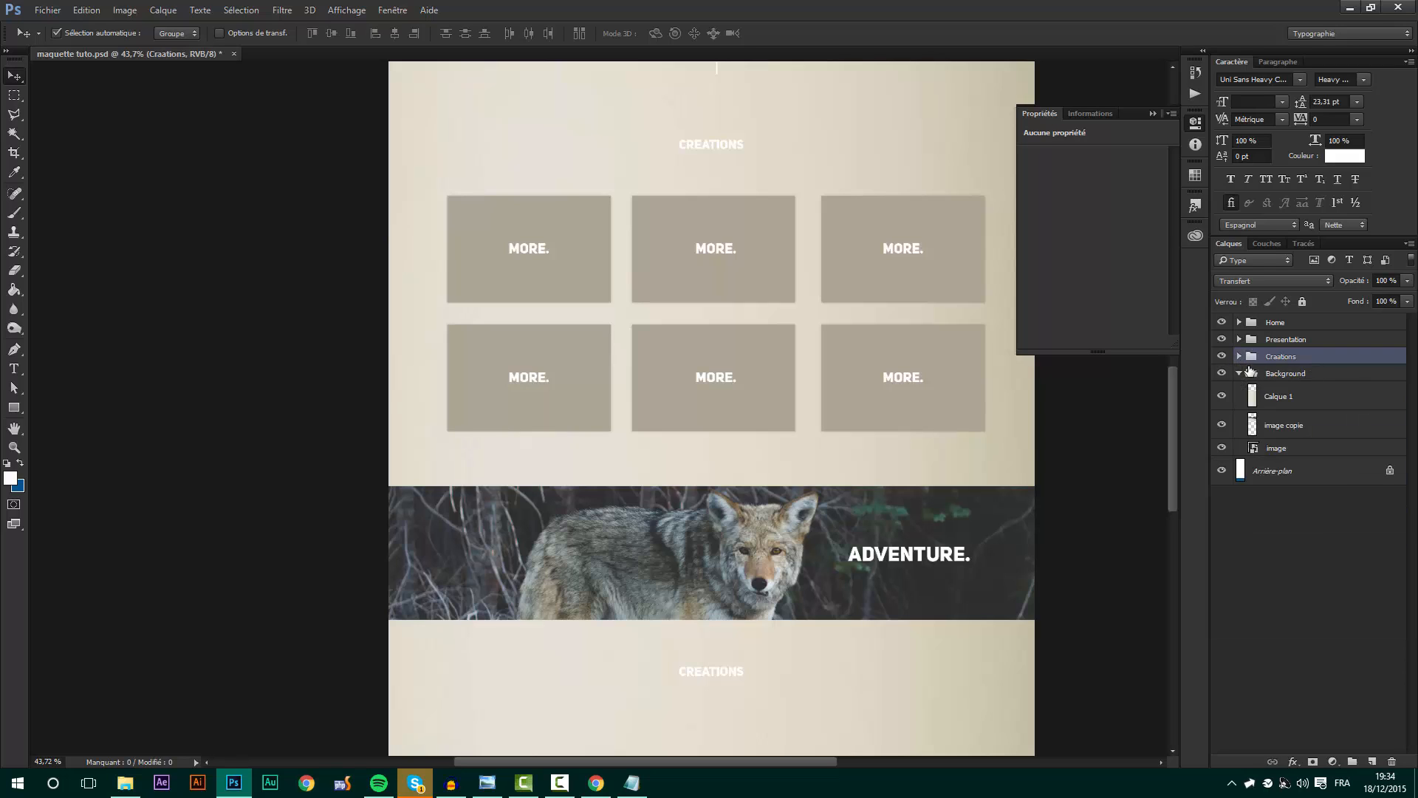
left_click(1239, 356)
left_click(1323, 414)
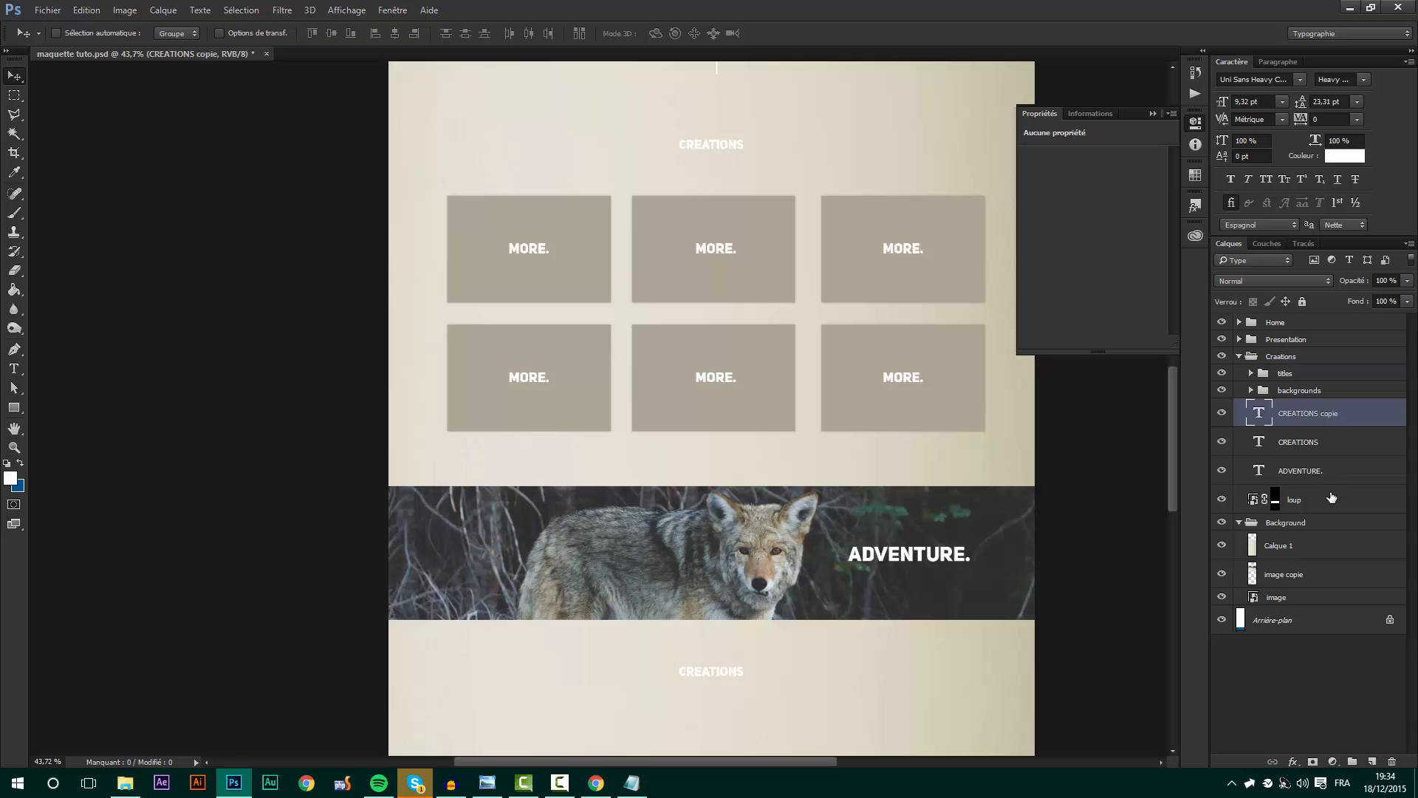
left_click(1331, 500, "shift")
left_click_drag(1329, 464, 1307, 515)
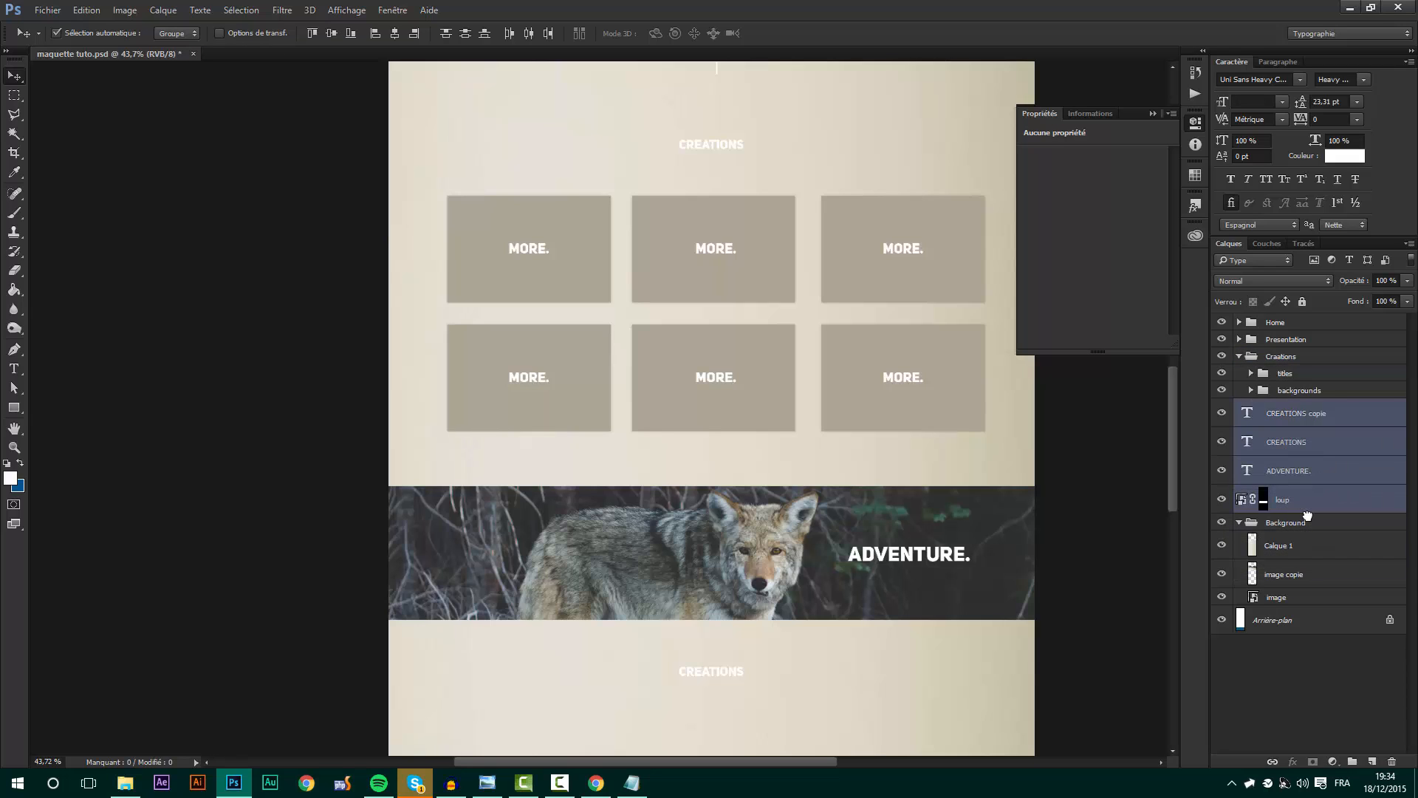
left_click(1312, 419)
left_click(1240, 356)
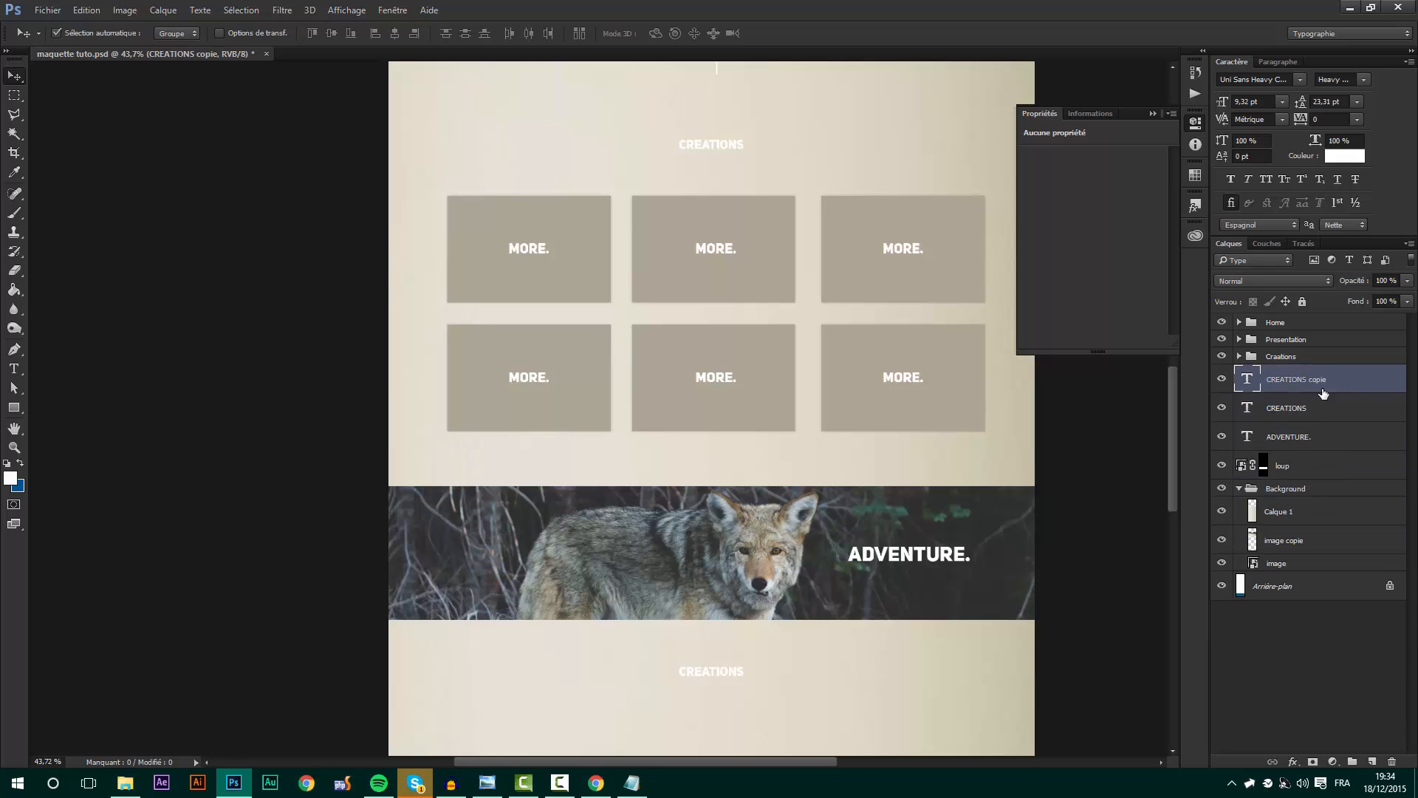
- Group the ADVENTURE. and loup layers as "banner" and place the group directly beneath the Creations group
left_click(1306, 437)
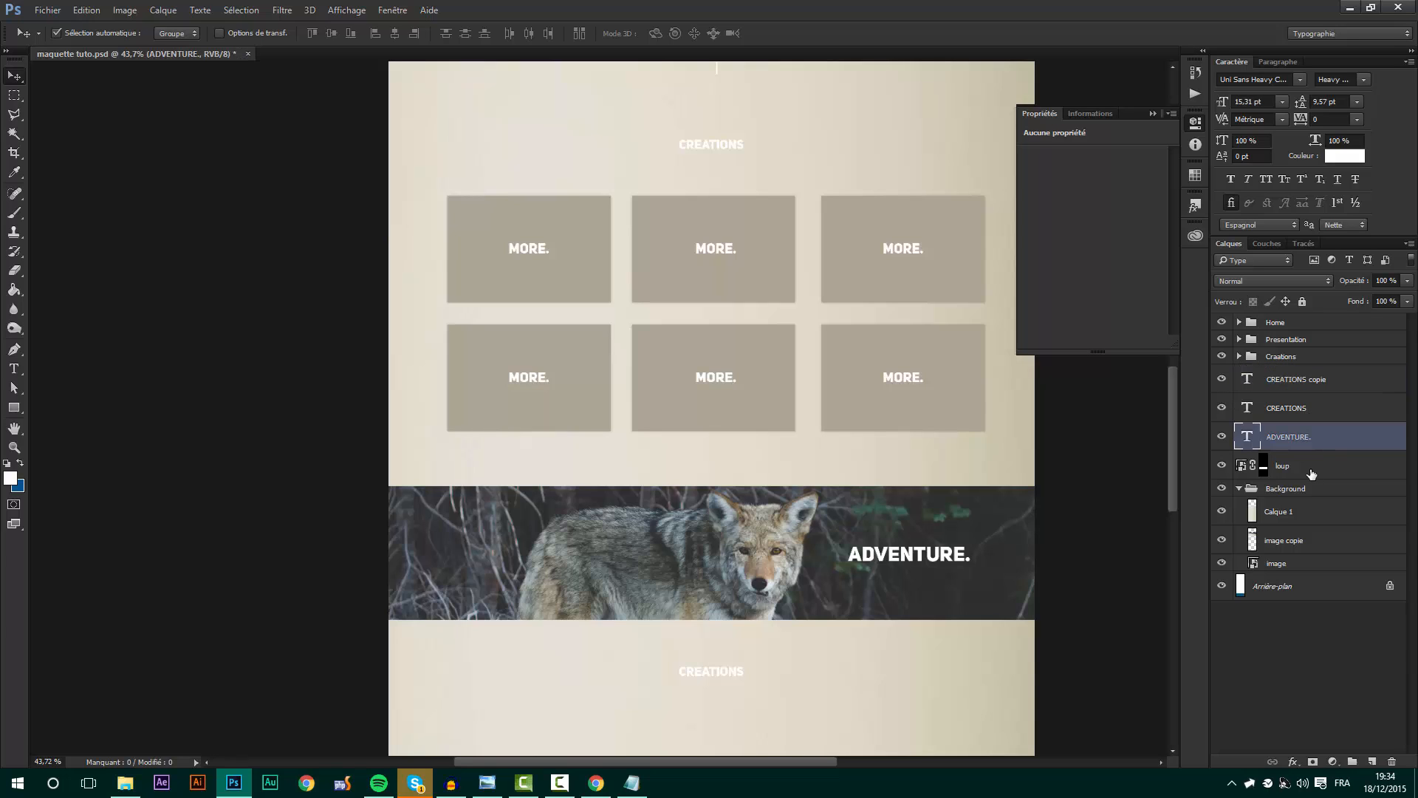
left_click(1307, 467, "shift")
key("ctrl+g")
double_click(1292, 434)
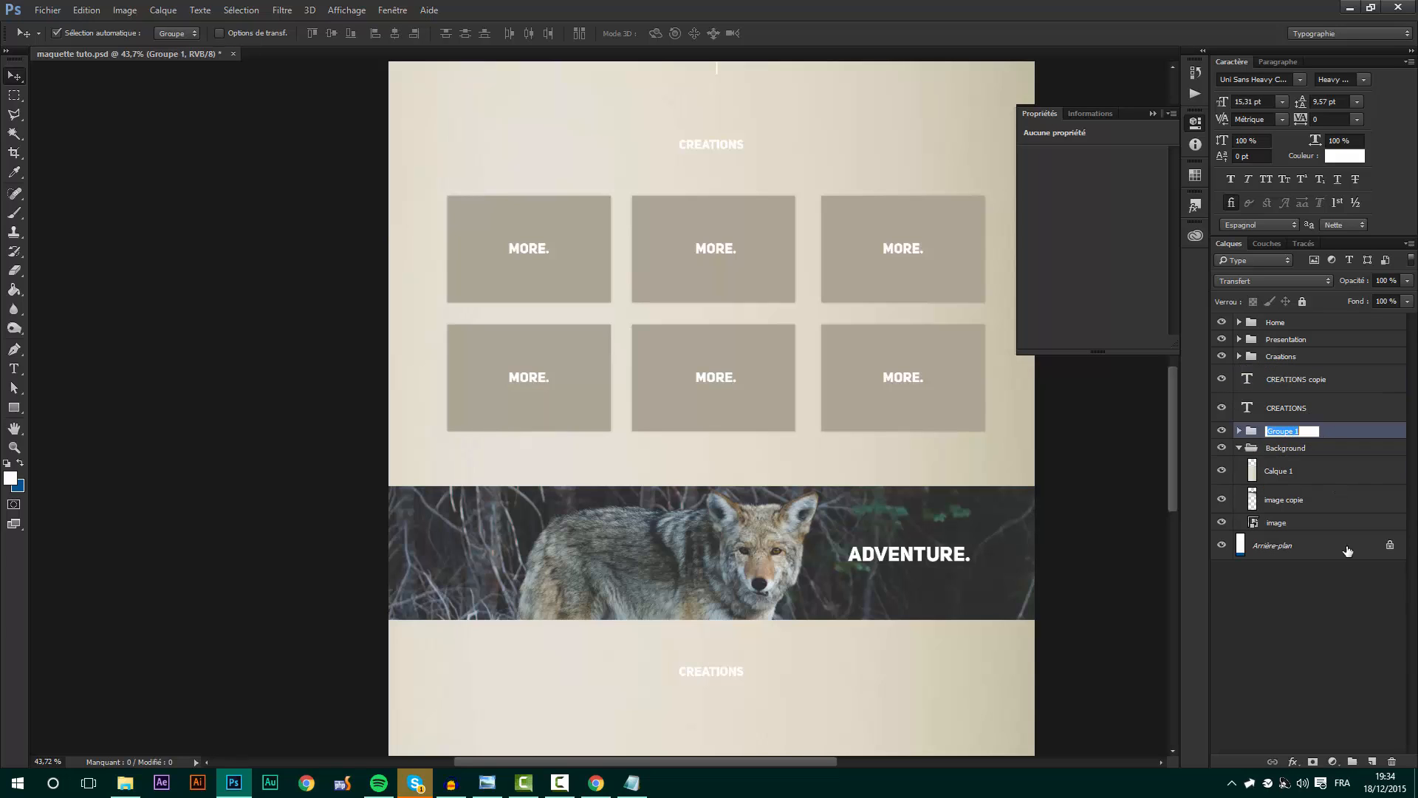
type("banner")
key("Return")
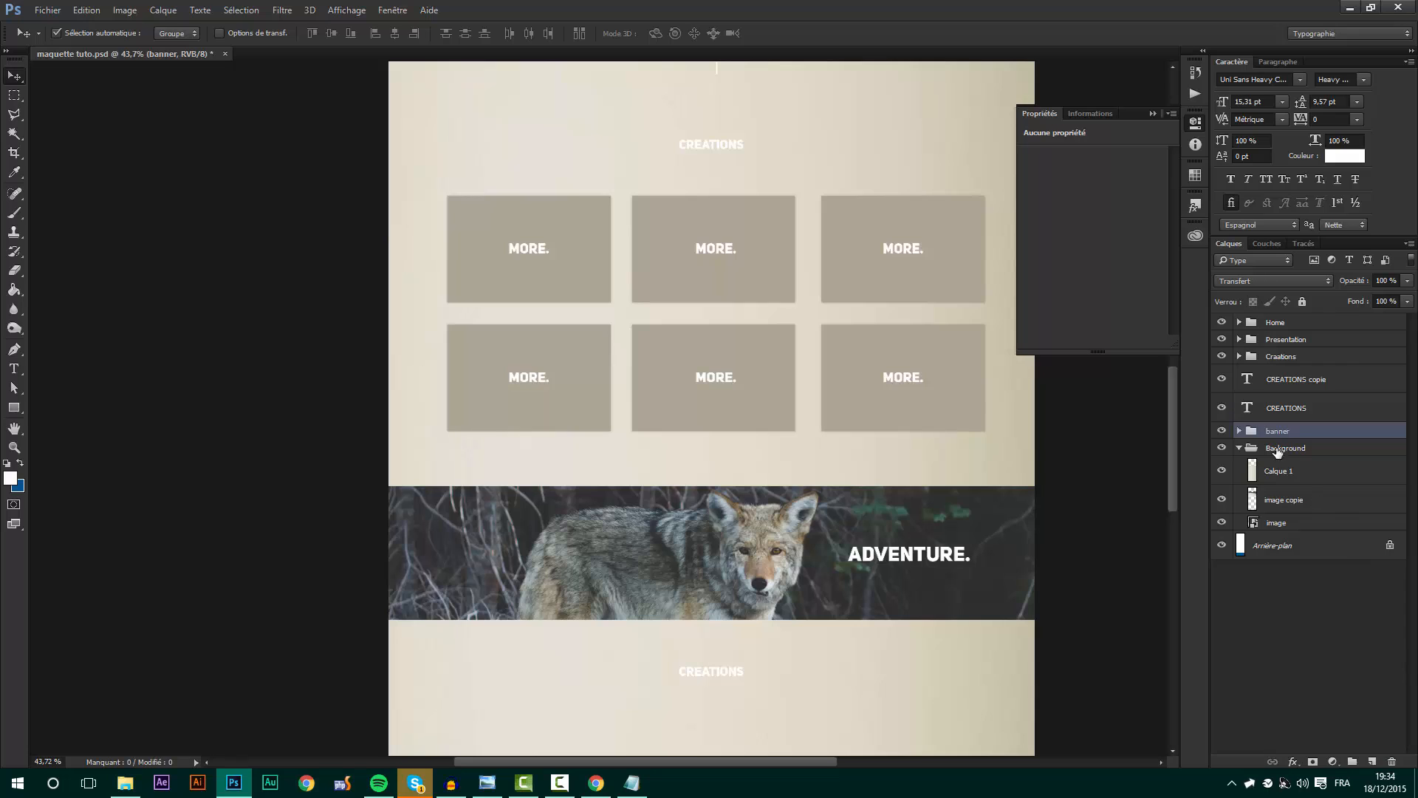
left_click_drag(1275, 430, 1281, 367)
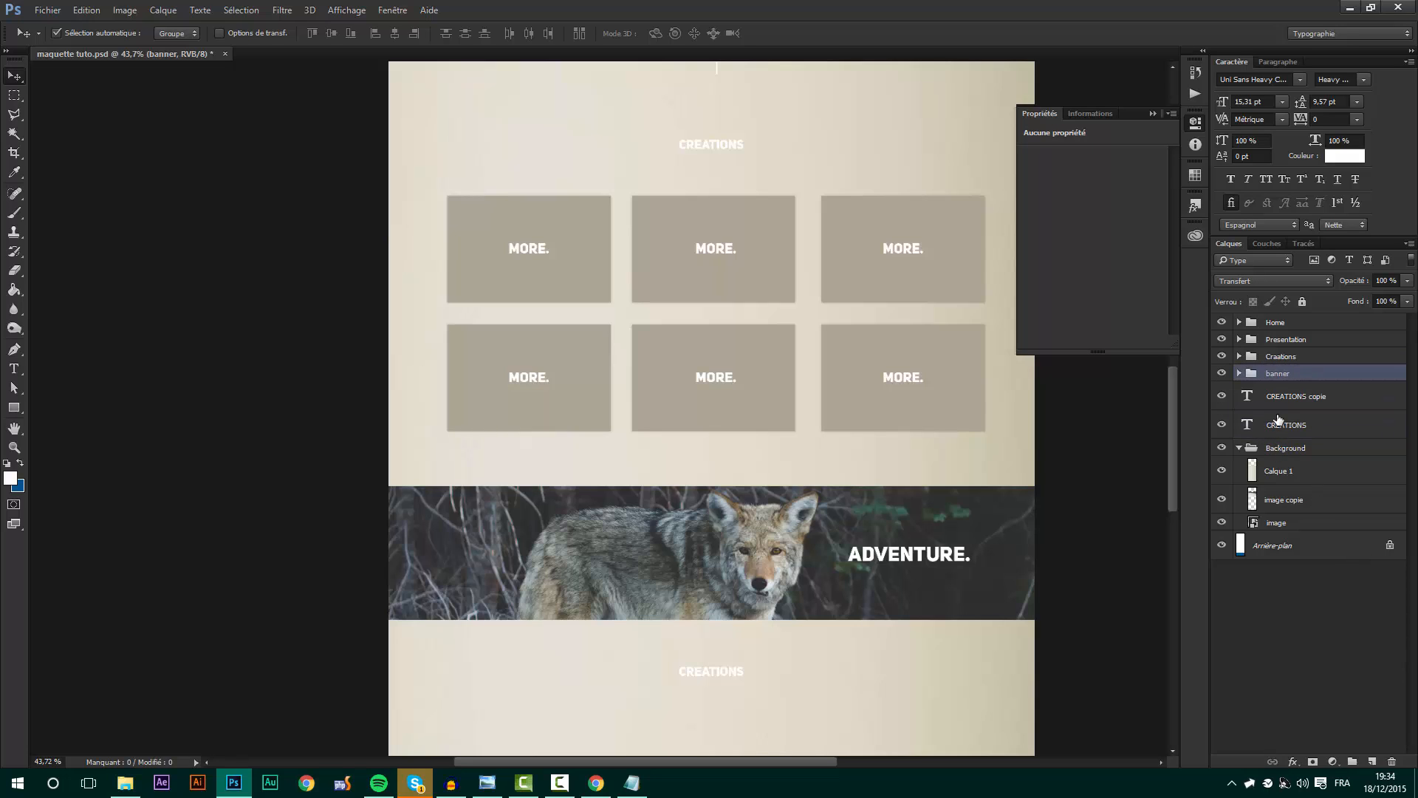
- Move the original CREATIONS text layer back into the Creations group and leave the group collapsed
left_click(1257, 401)
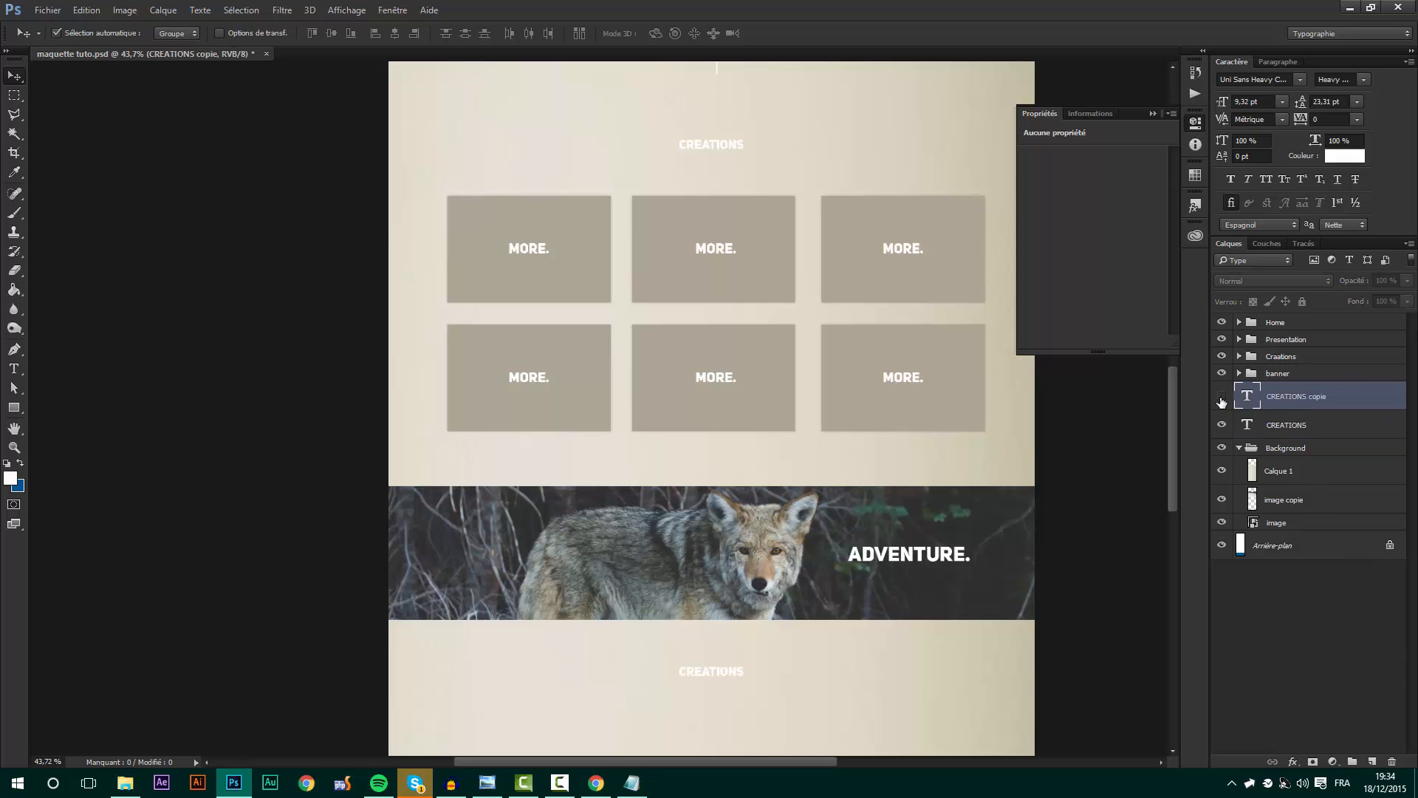
left_click(1288, 427)
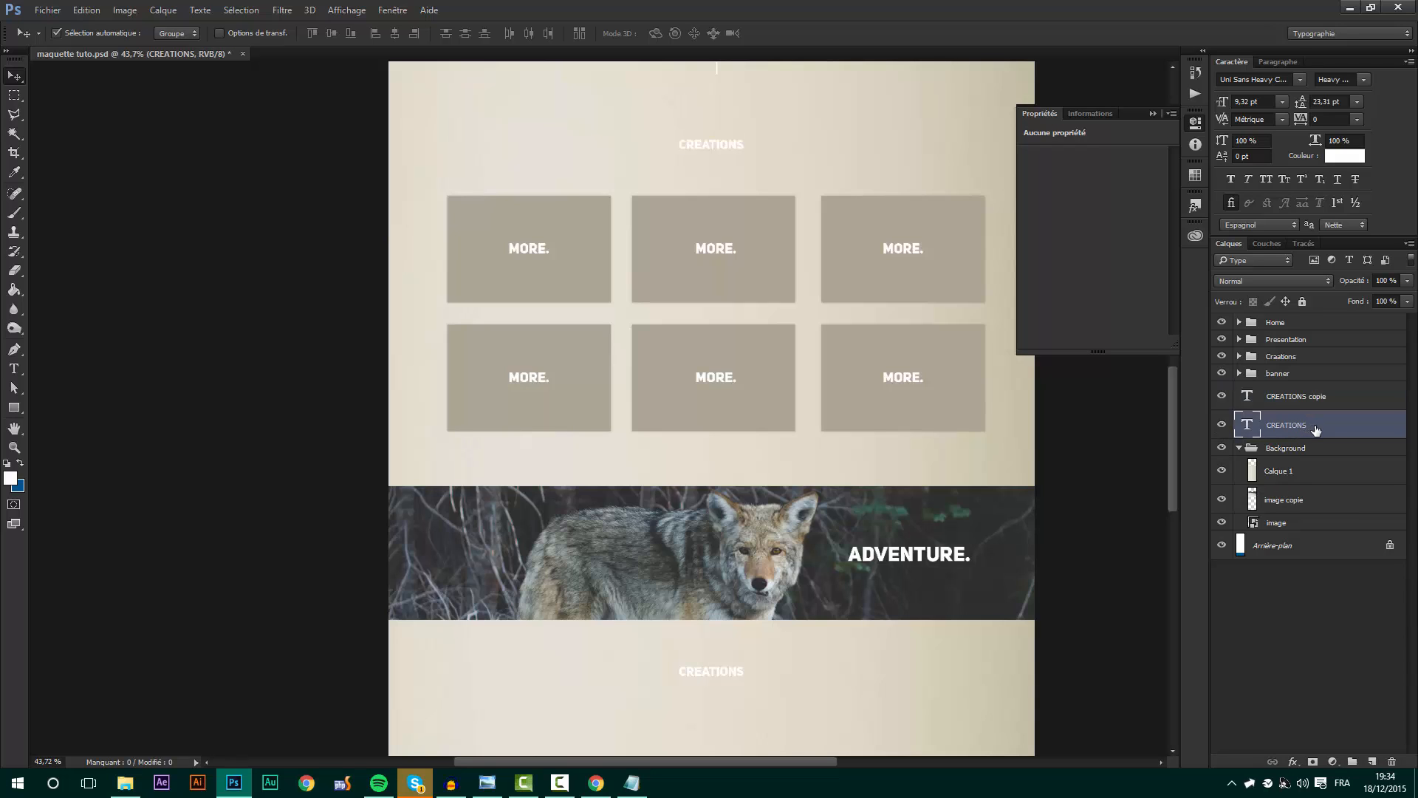
left_click(1240, 357)
left_click_drag(1308, 463, 1316, 365)
left_click(1274, 357)
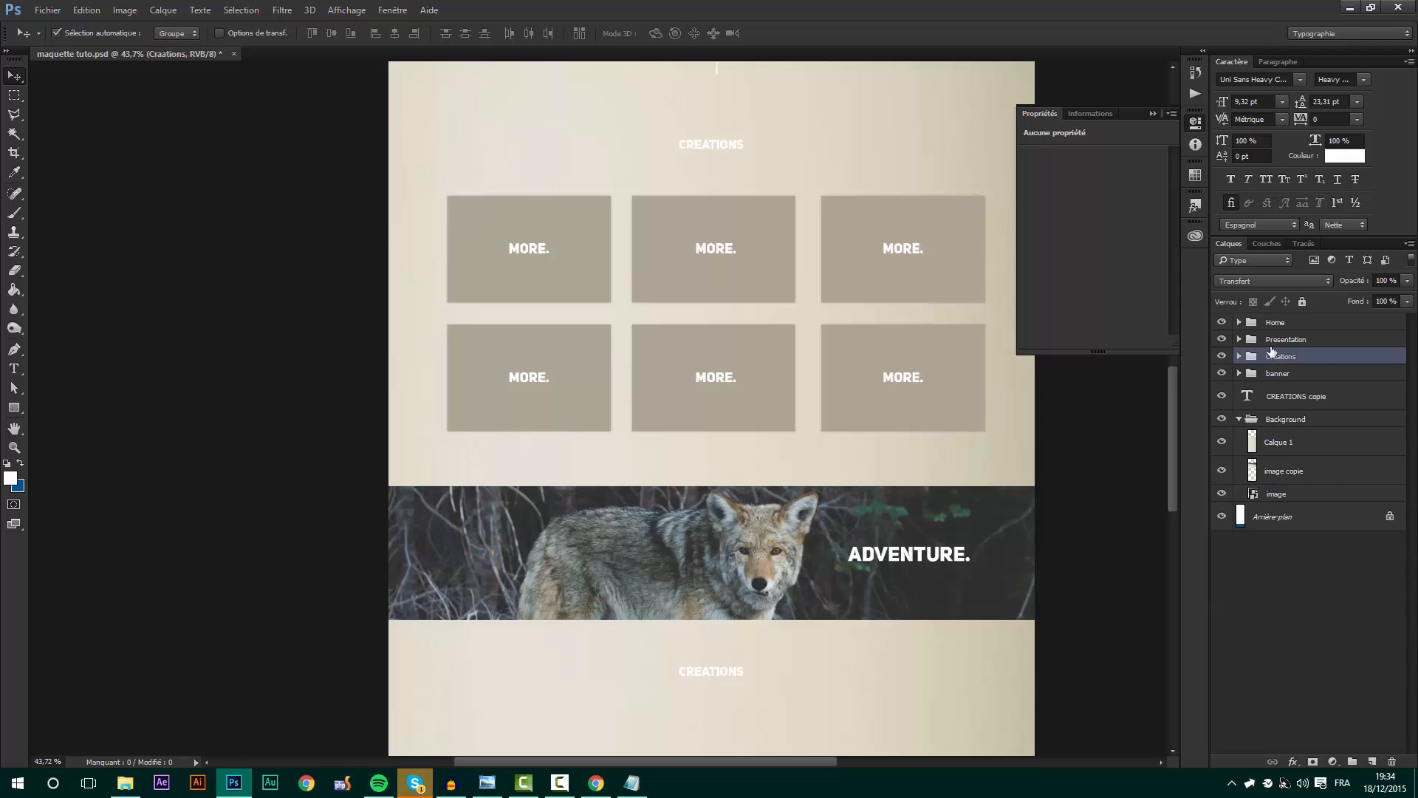
- Group the CREATIONS copie text layer and name the group "Contact"
left_click(1305, 398)
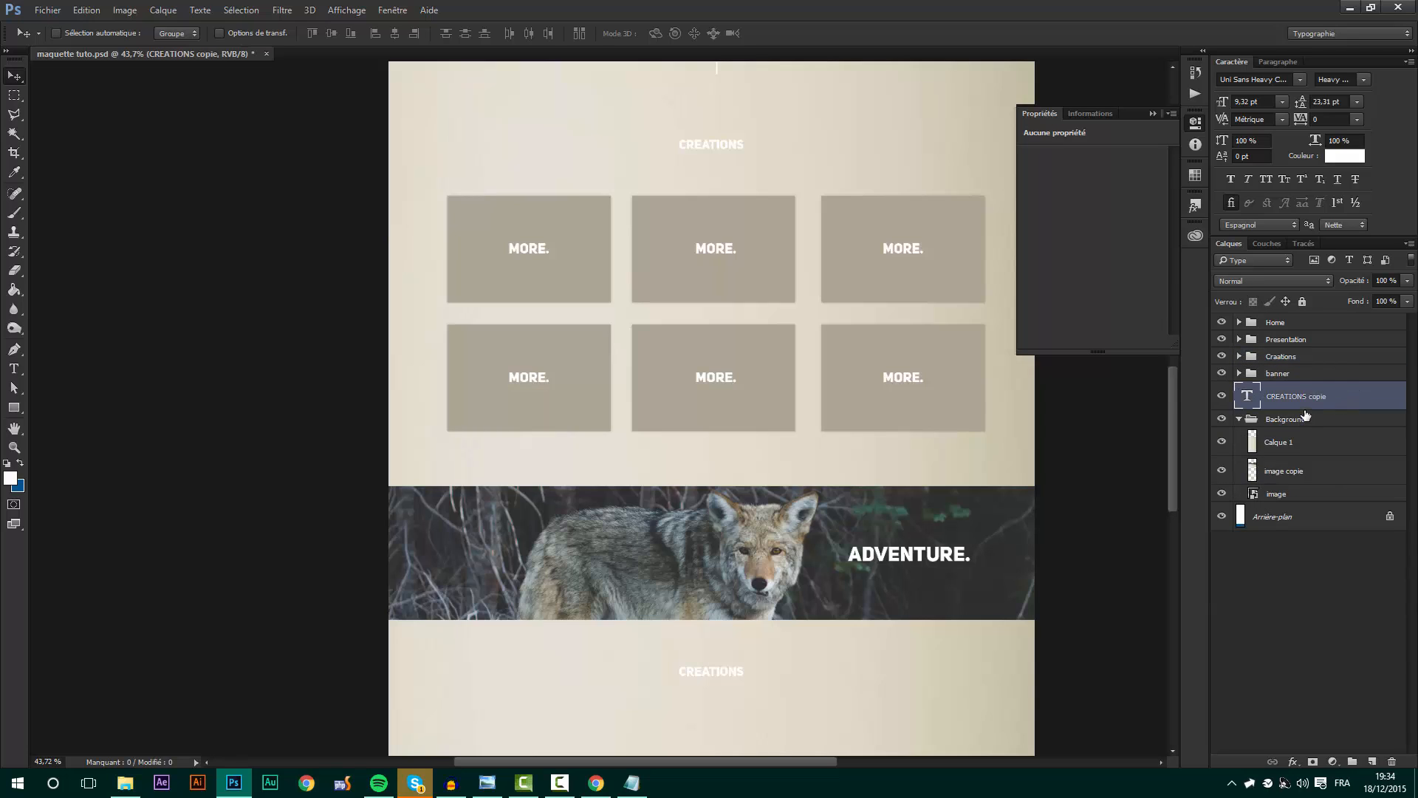
key("ctrl+g")
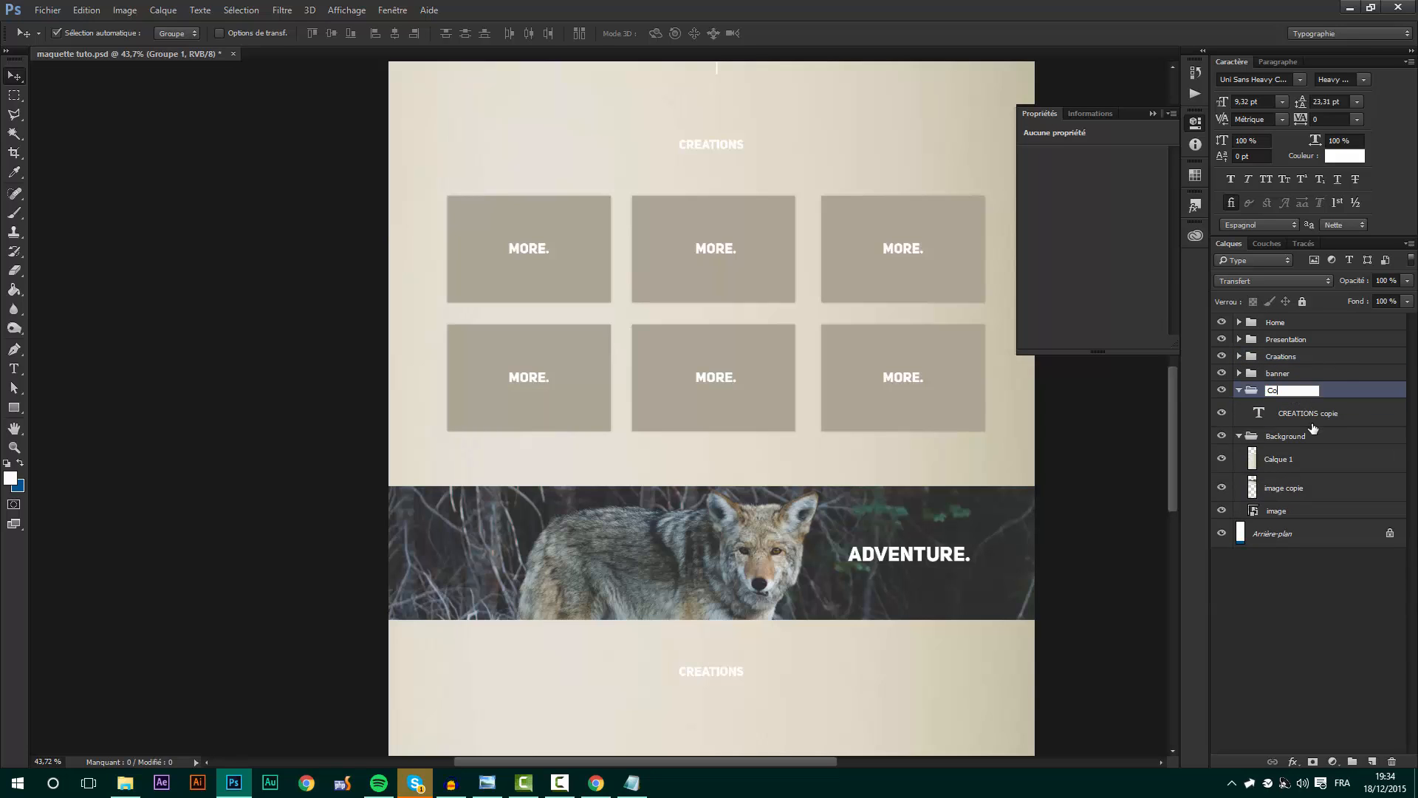
key("Return")
- Rename the CREATIONS copie text layer inside the Contact group to "titre"
double_click(1302, 414)
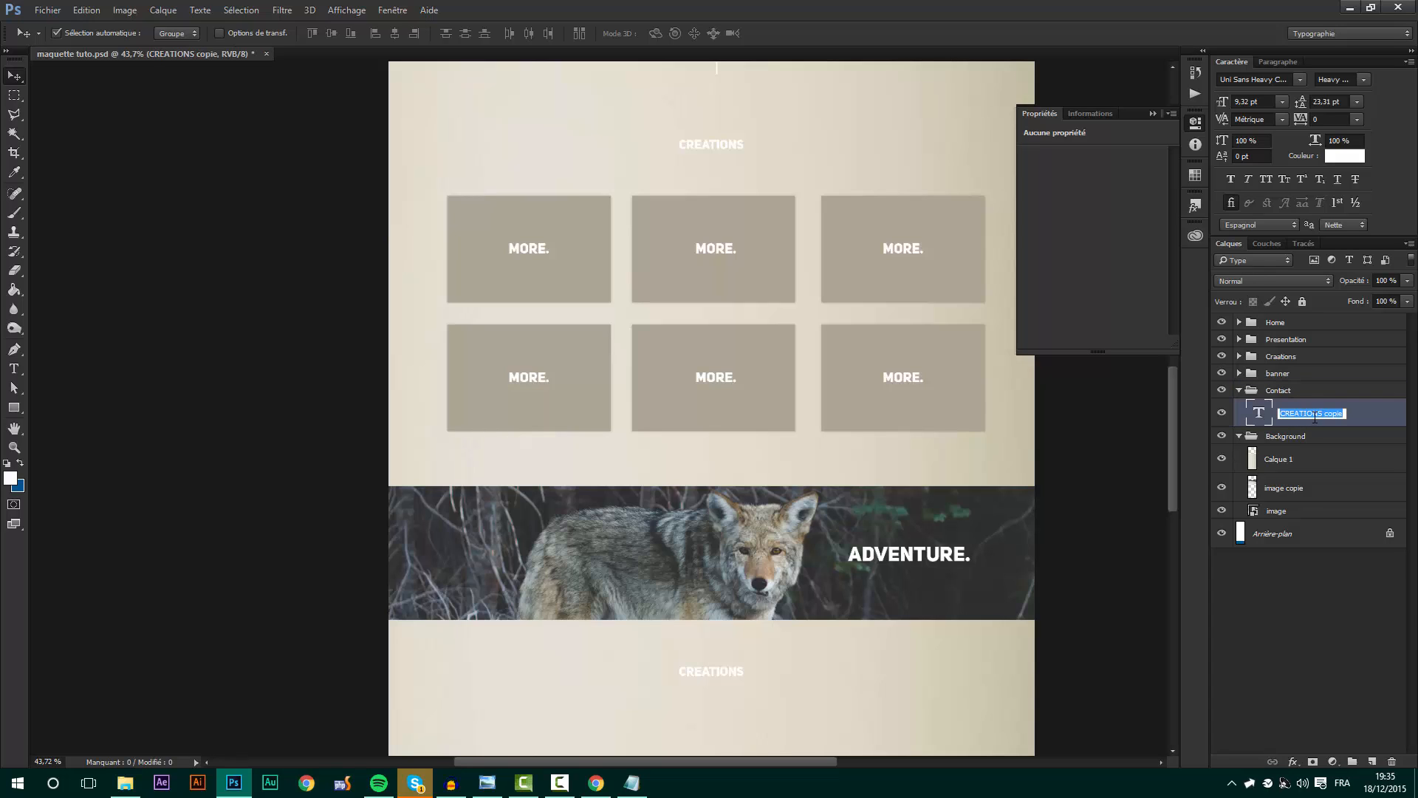
type("contact")
key("BackSpace")
type("titre")
key("Return")
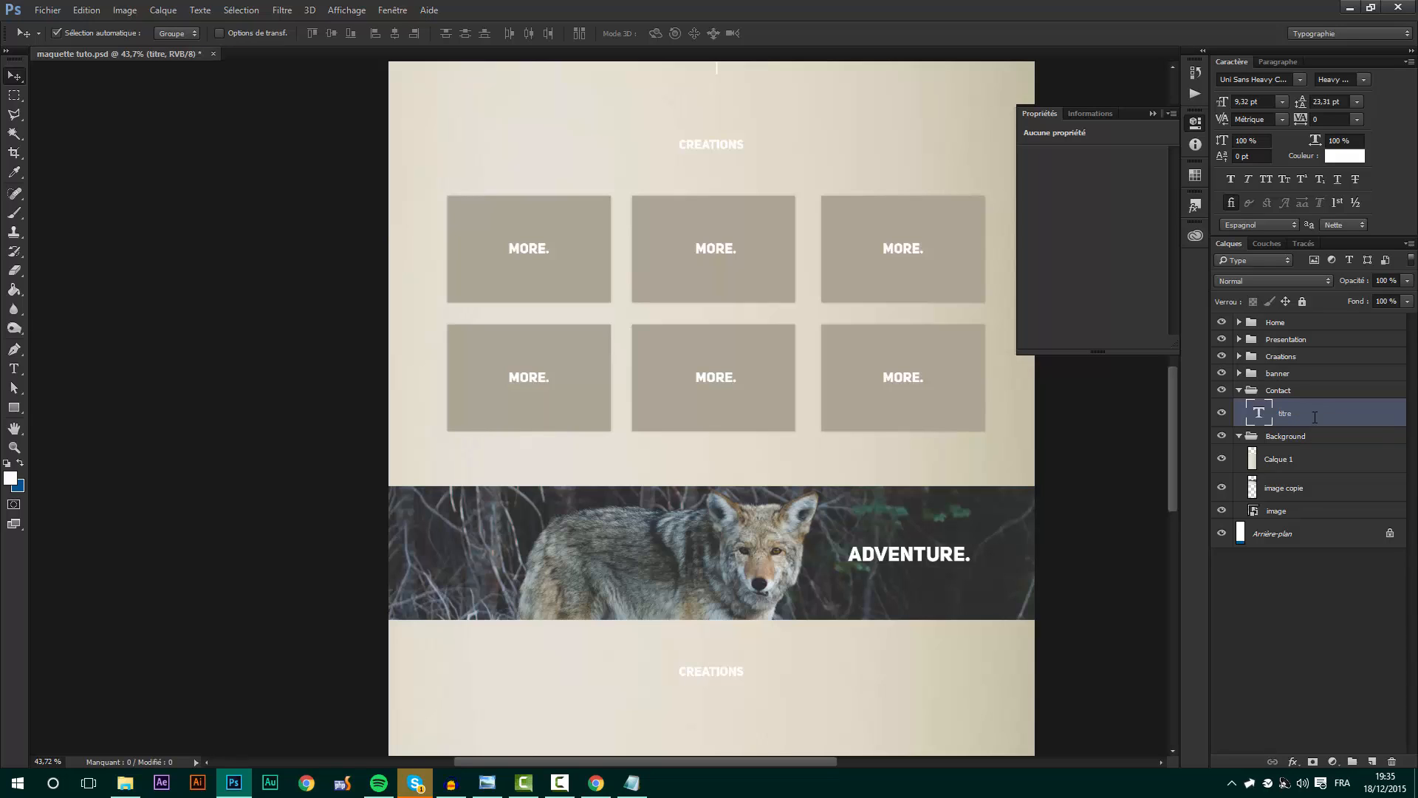
- Rename the CREATIONS text layer inside the Creations group to "titre" and collapse the group
left_click(1240, 373)
left_click(1239, 373)
left_click(1239, 356)
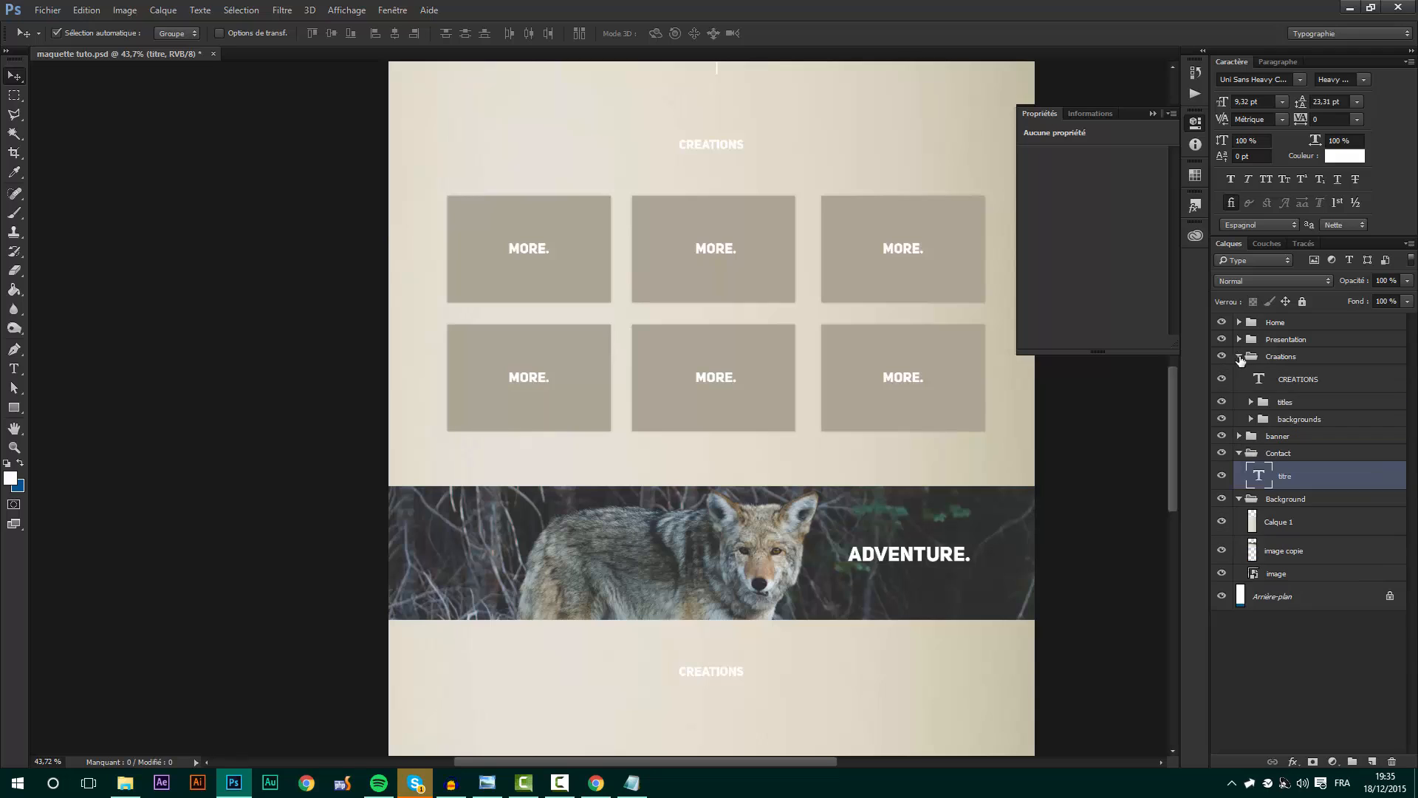
double_click(1295, 382)
type("titre")
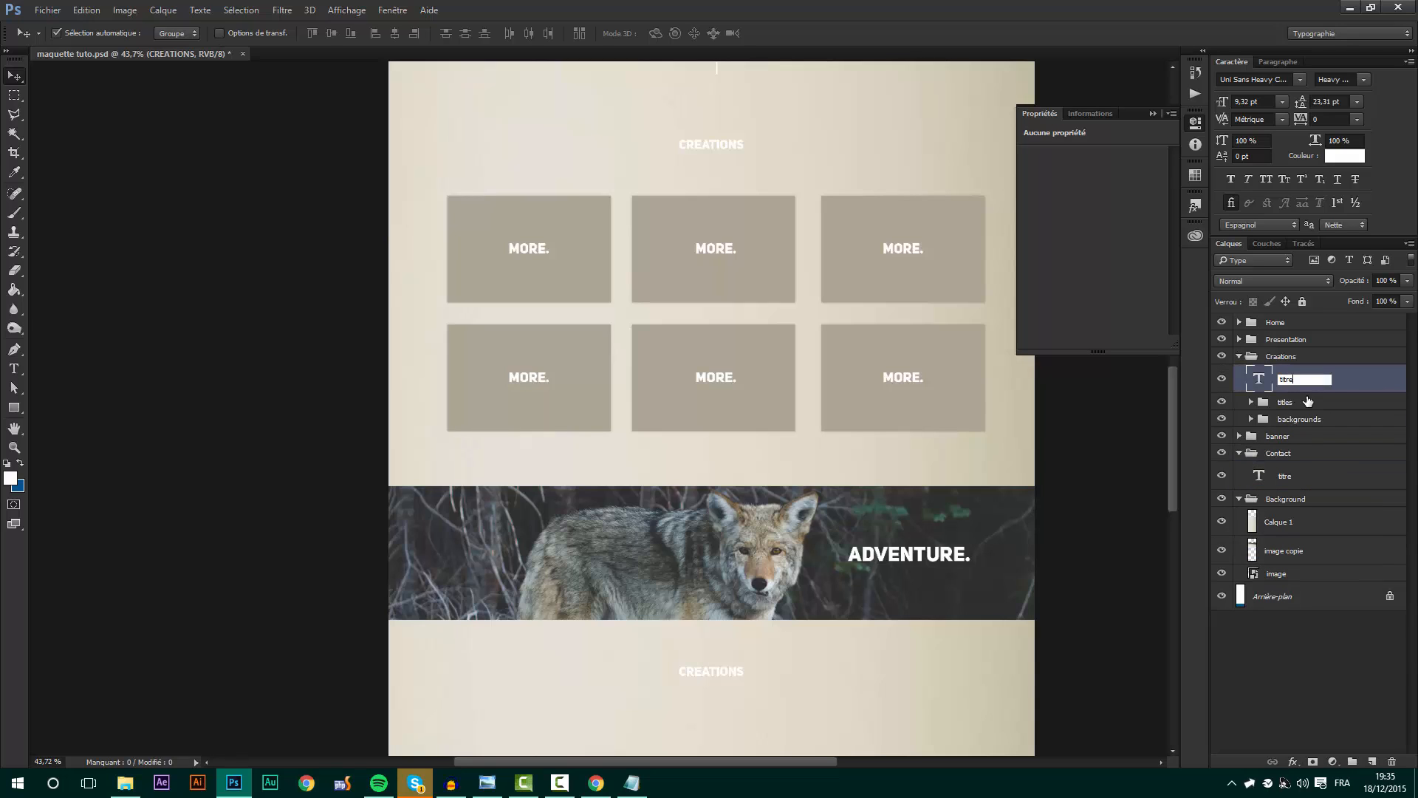
key("Return")
left_click(1240, 357)
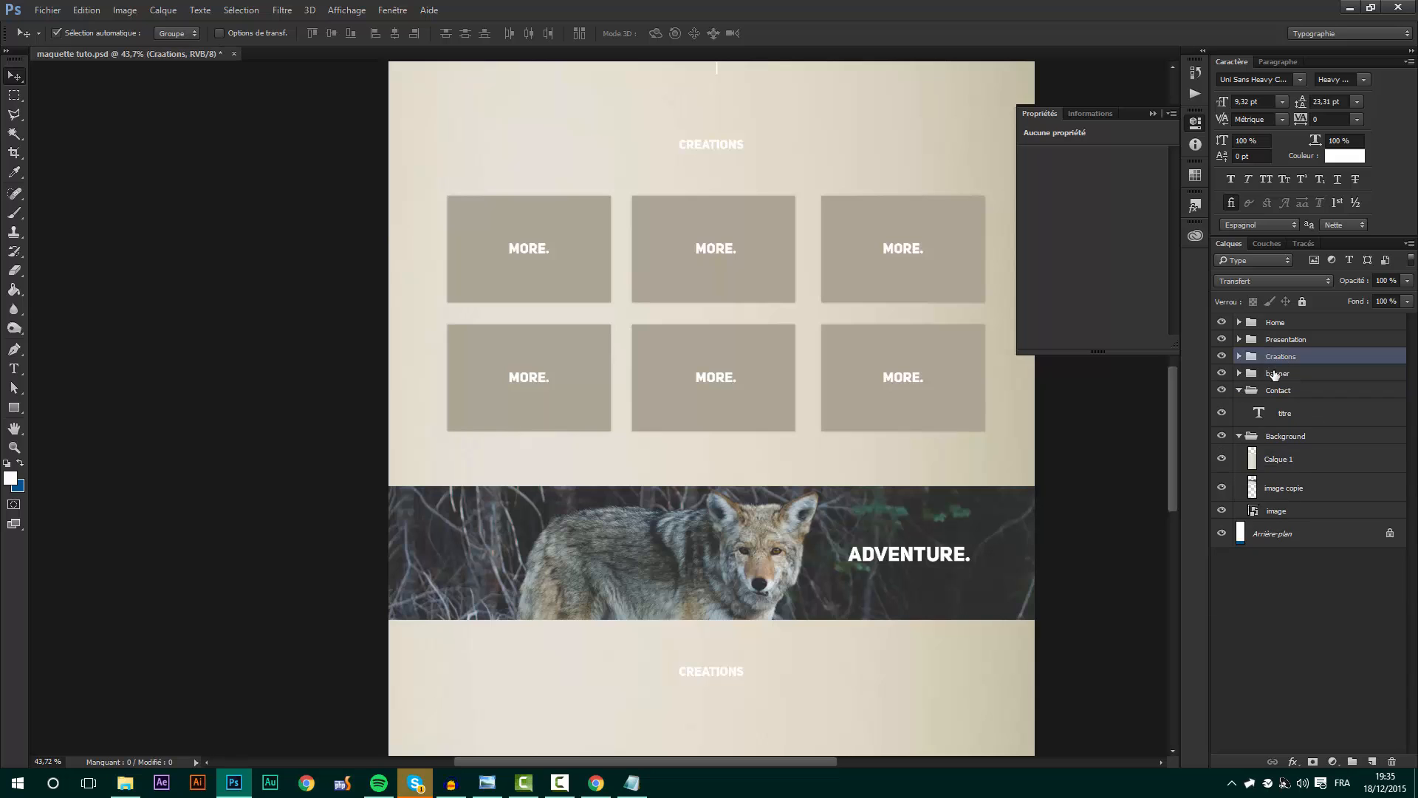
- Draw a wide rectangle of about 828 × 96 px just below the lower CREATIONS title, inside the Contact group
left_click(1298, 408)
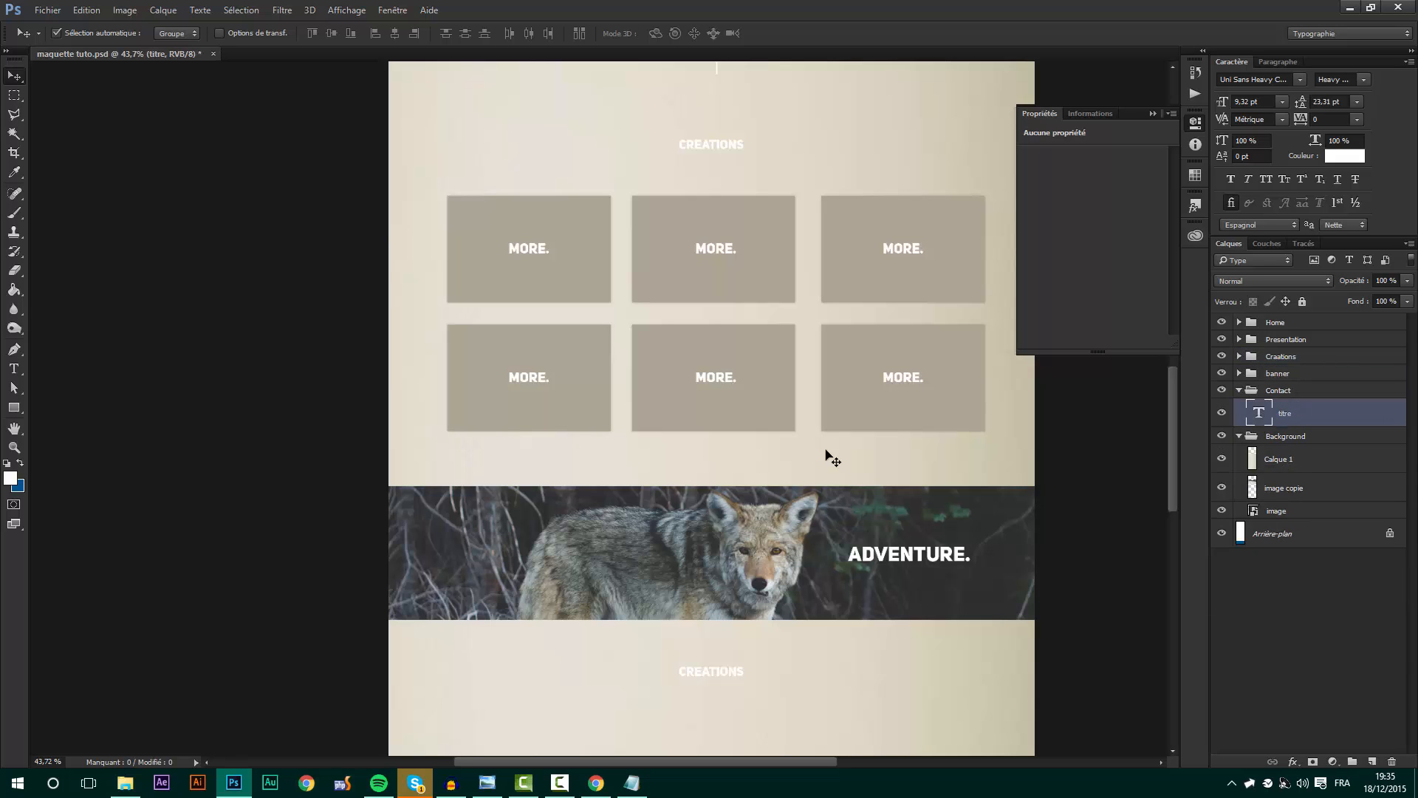
scroll(701, 429, "down", 5)
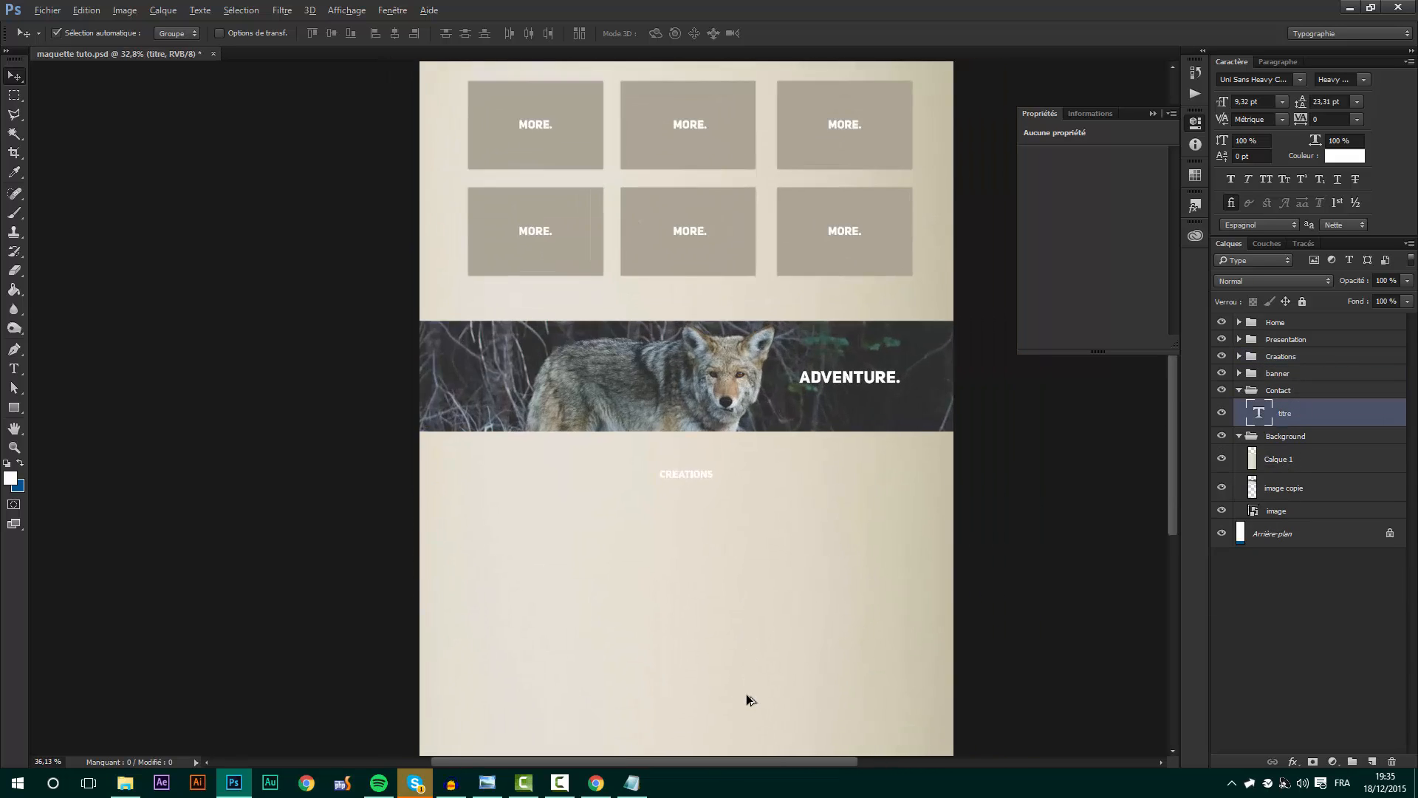
key("alt+Tab")
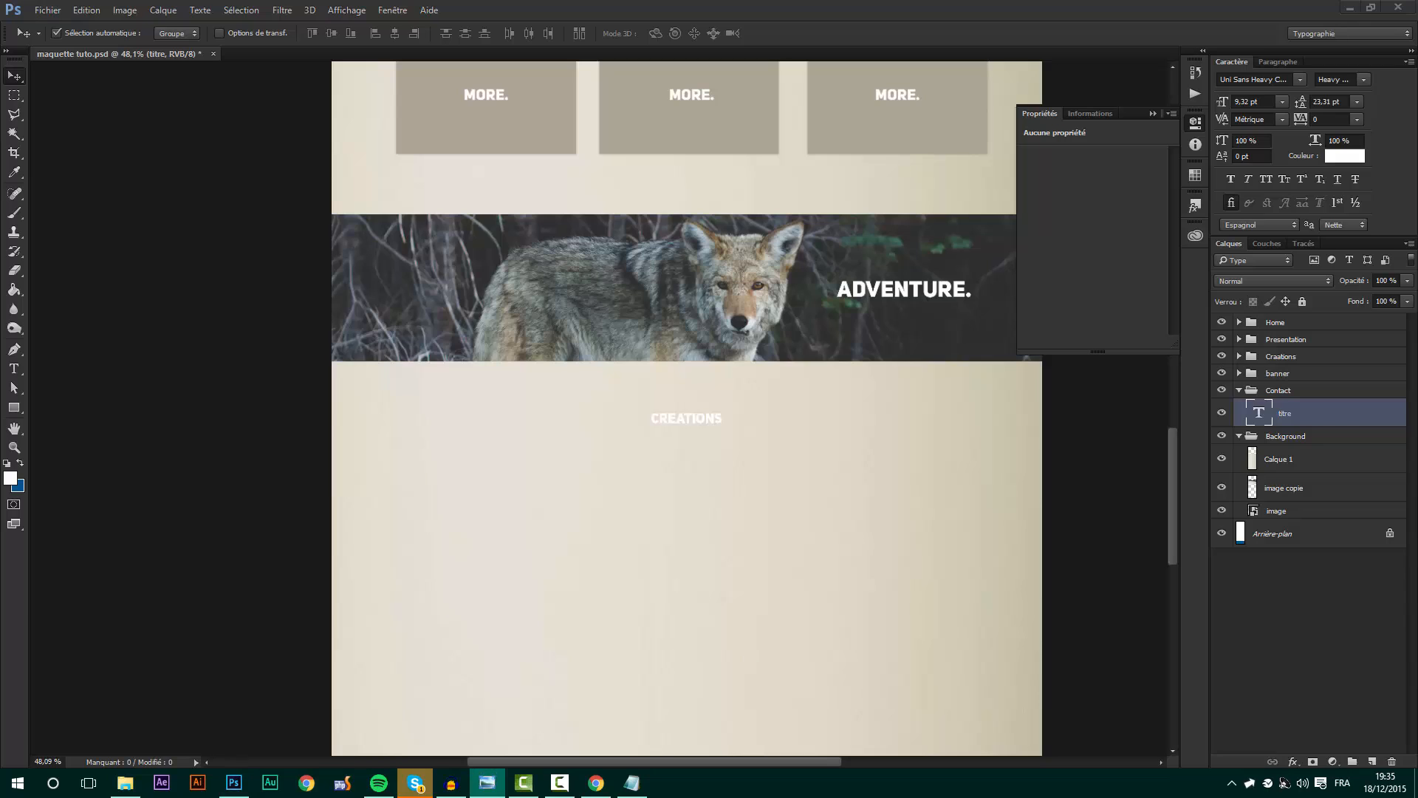
left_click(13, 409)
left_click_drag(500, 442, 796, 477)
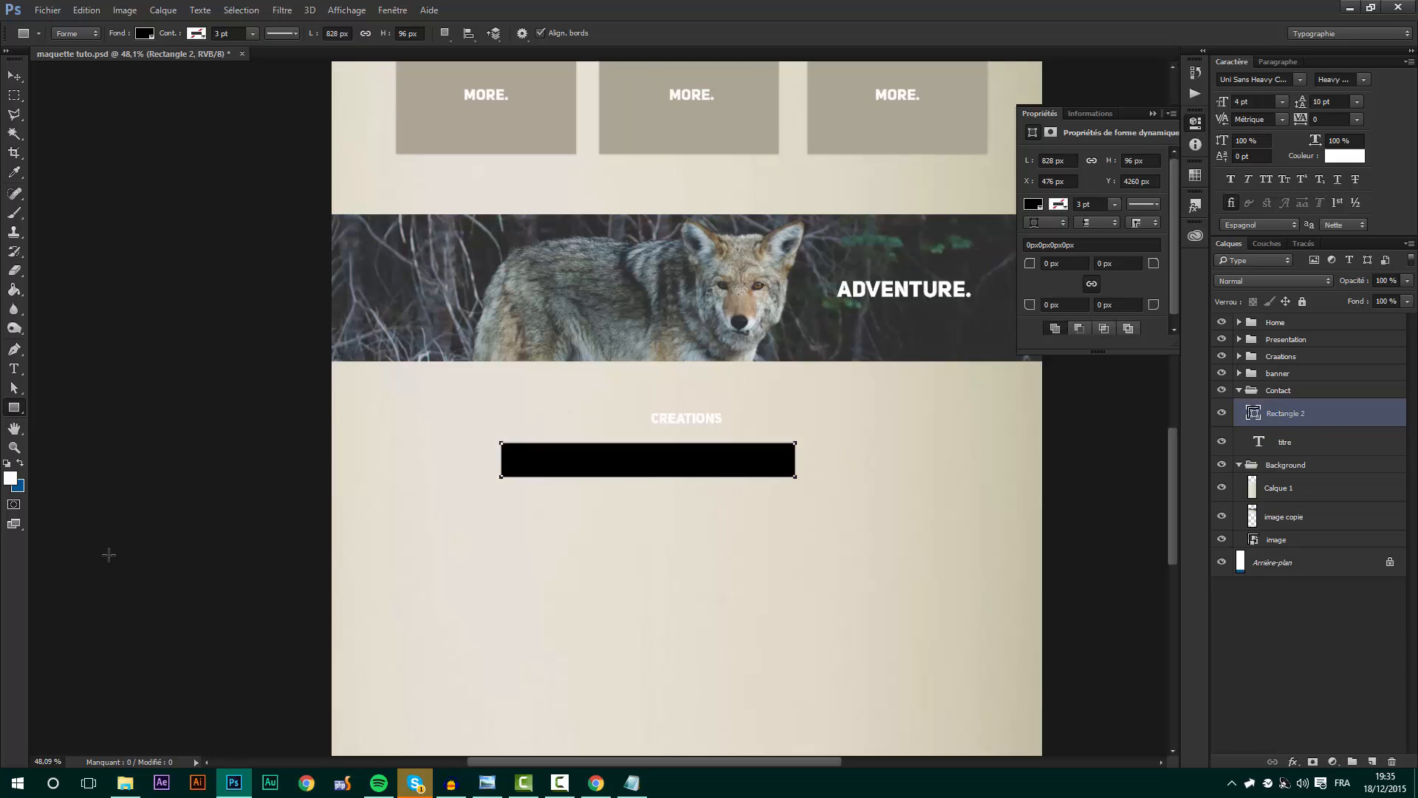
- Remove the rectangle's fill and give it a solid outline in the taupe colour sampled from the Creations tiles
left_click(145, 33)
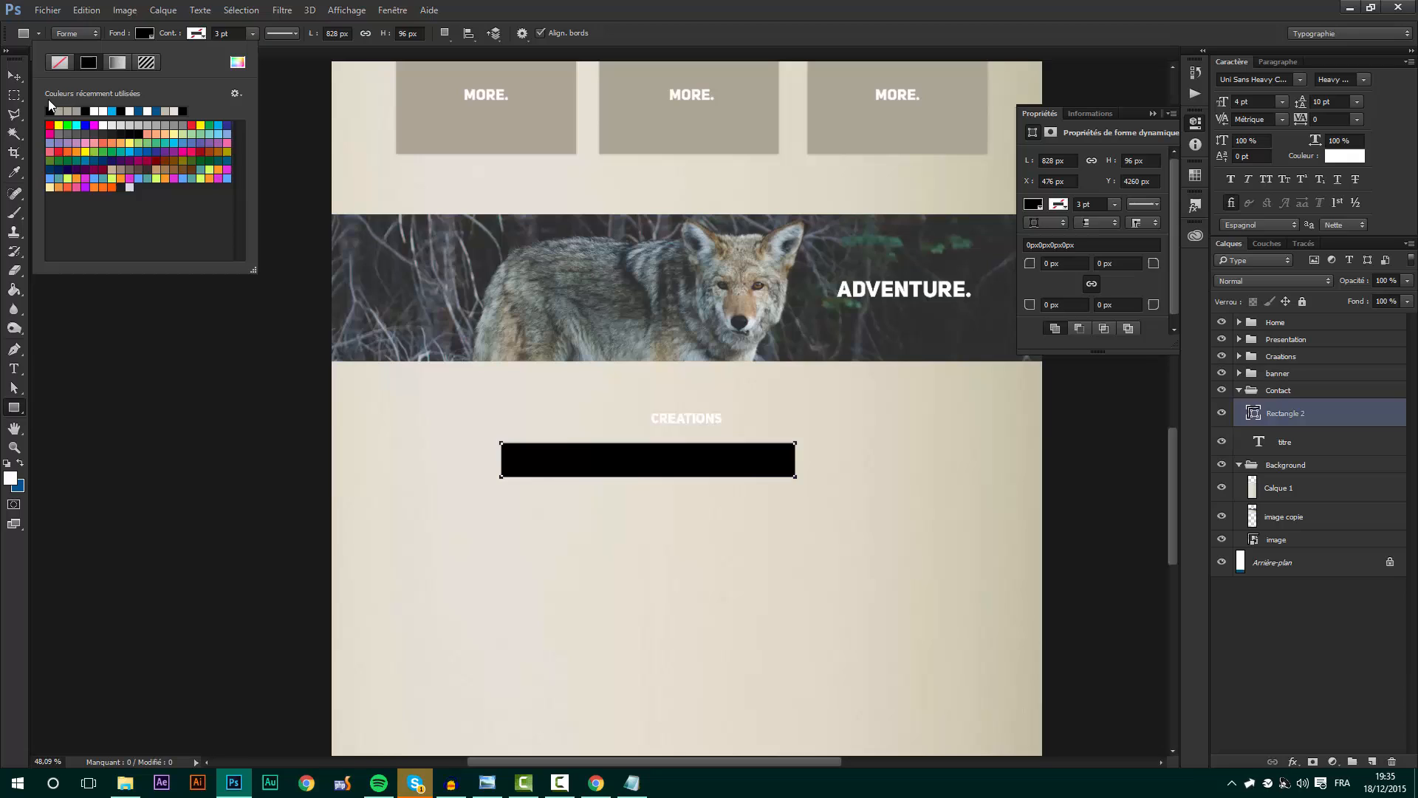
left_click(62, 64)
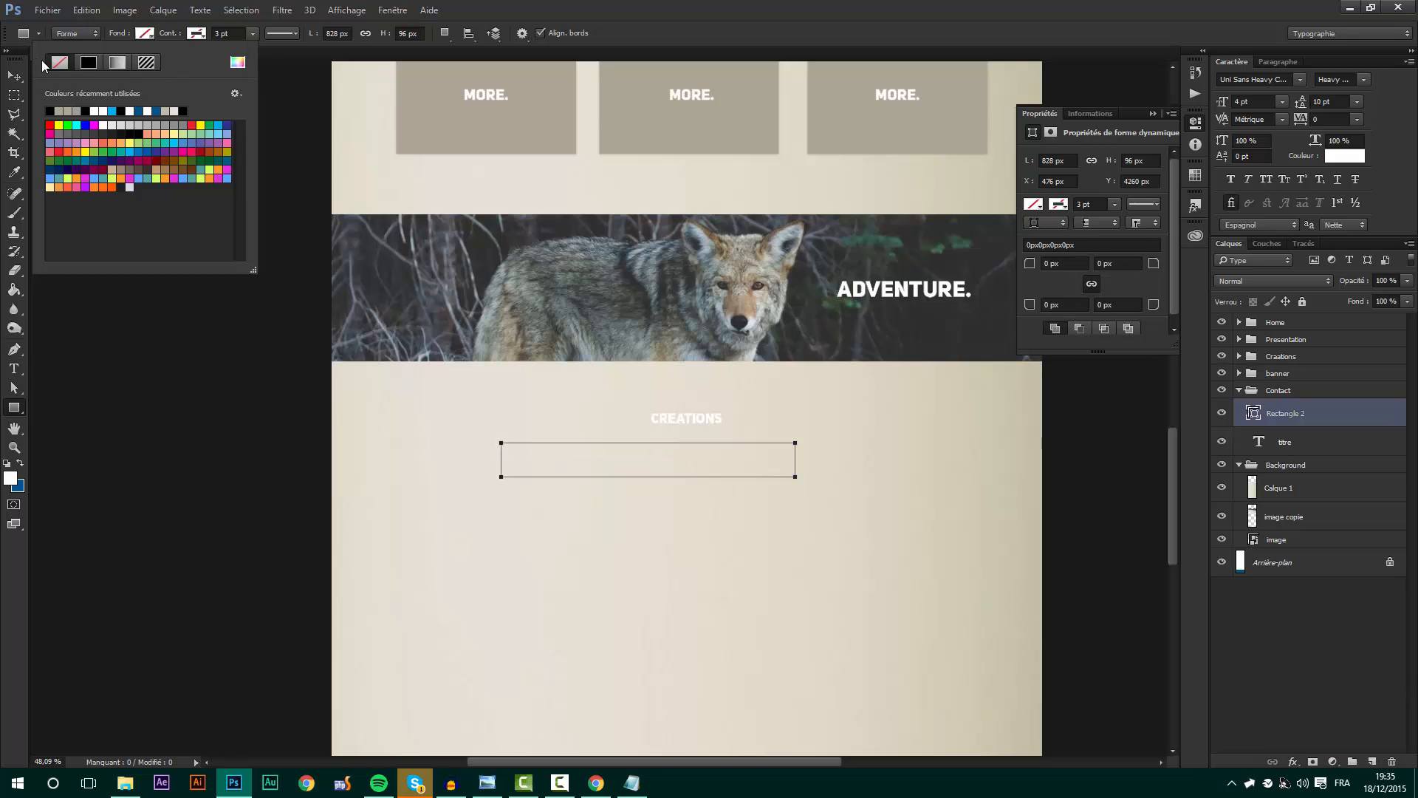
left_click(202, 33)
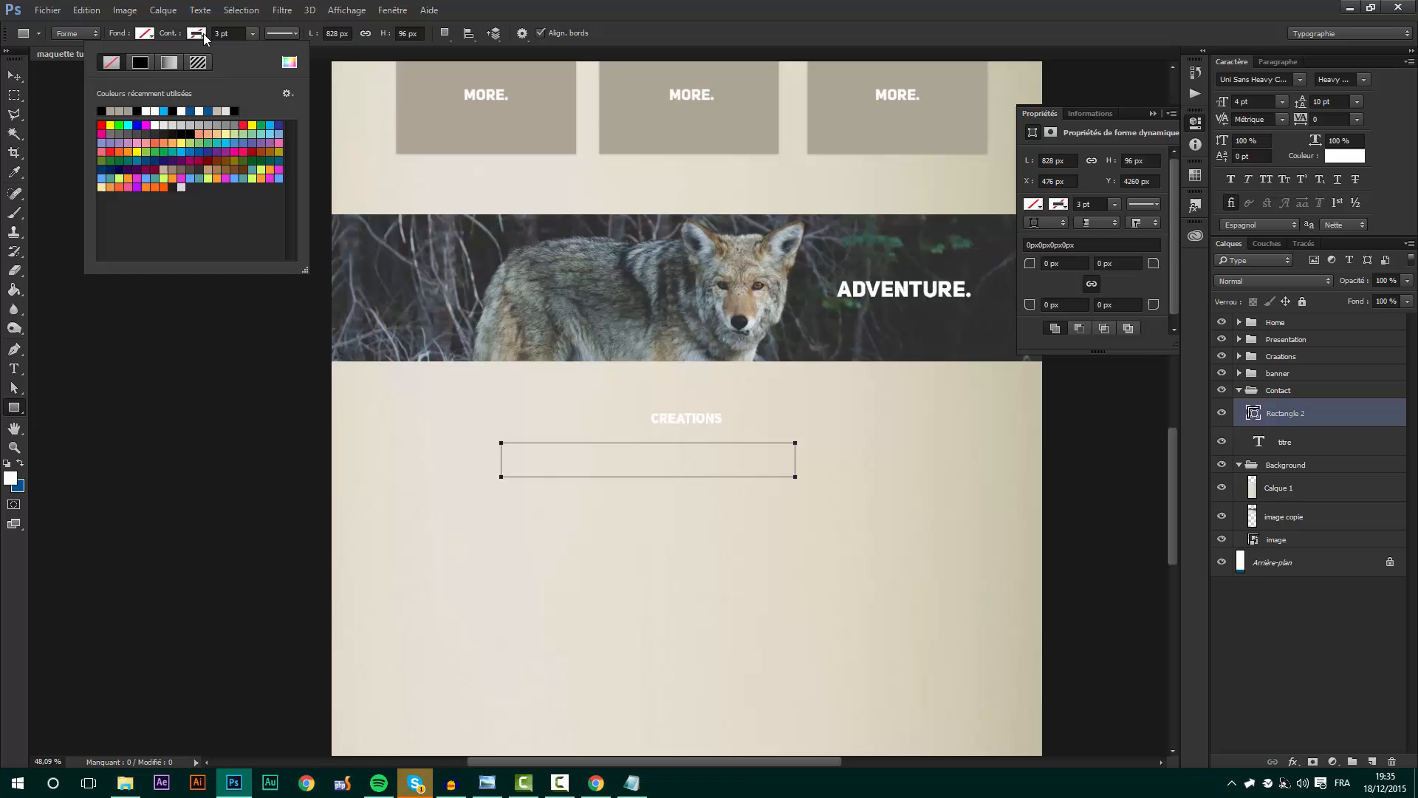
left_click(141, 64)
left_click(290, 64)
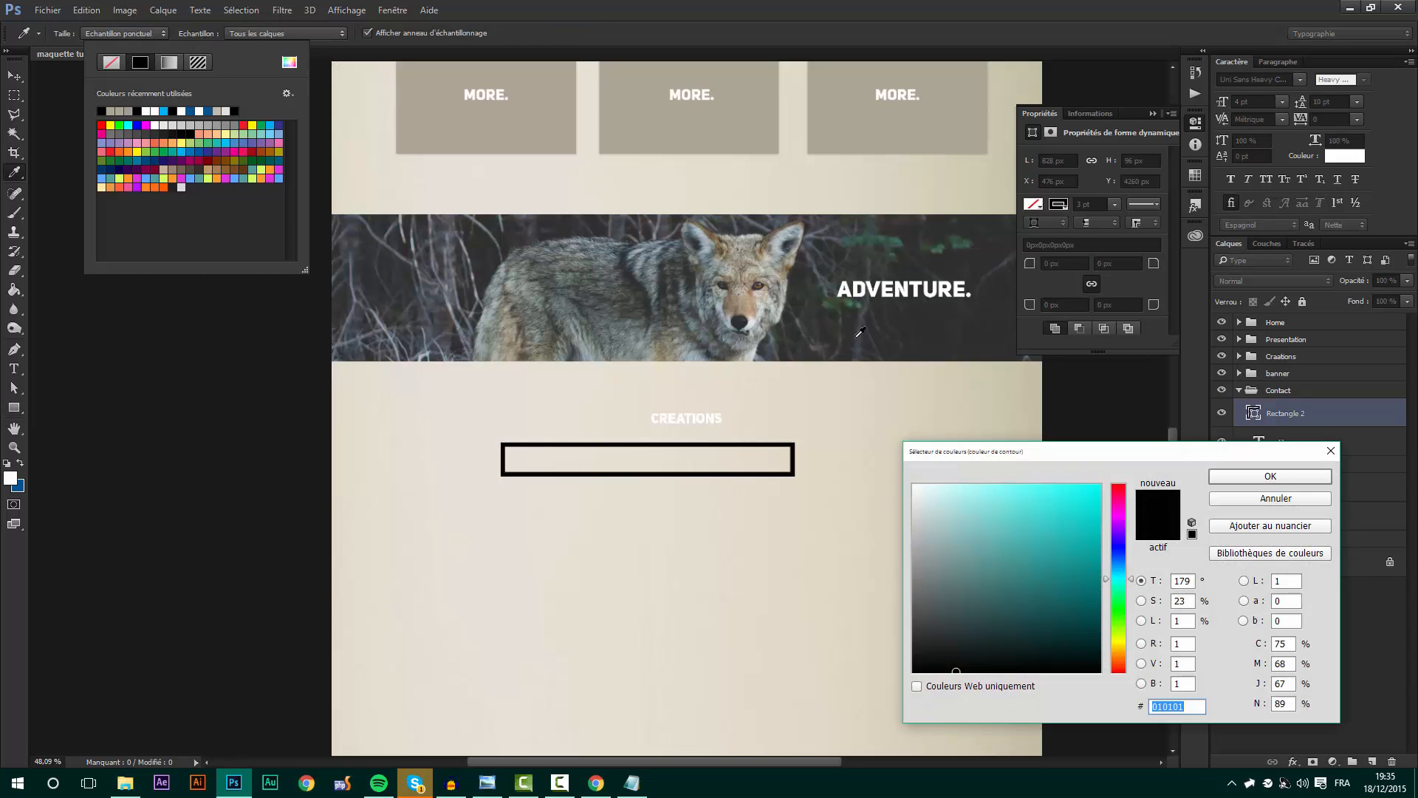
left_click(743, 133)
key("Return")
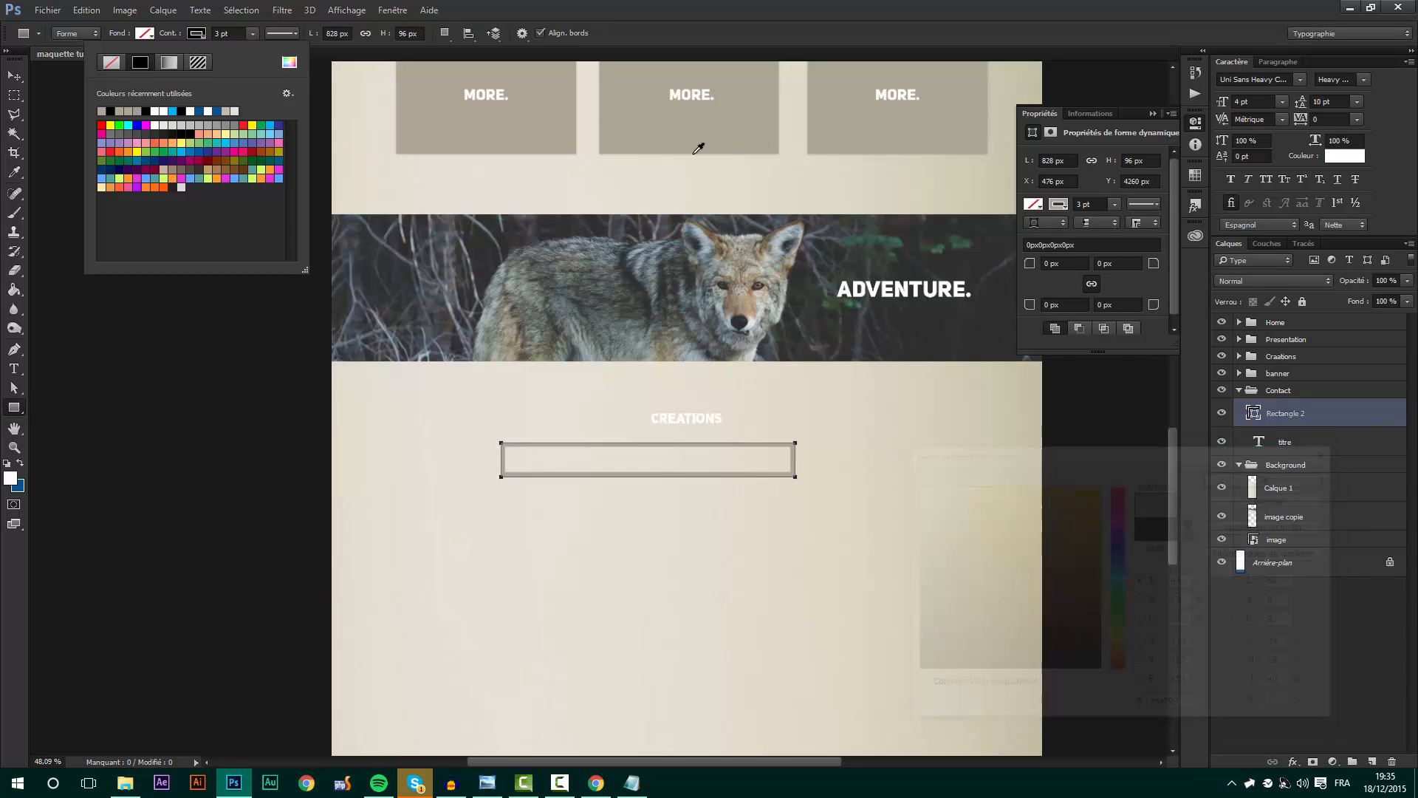
- Thin the rectangle's outline to 0.5 pt
left_click(249, 35)
left_click_drag(250, 50, 250, 51)
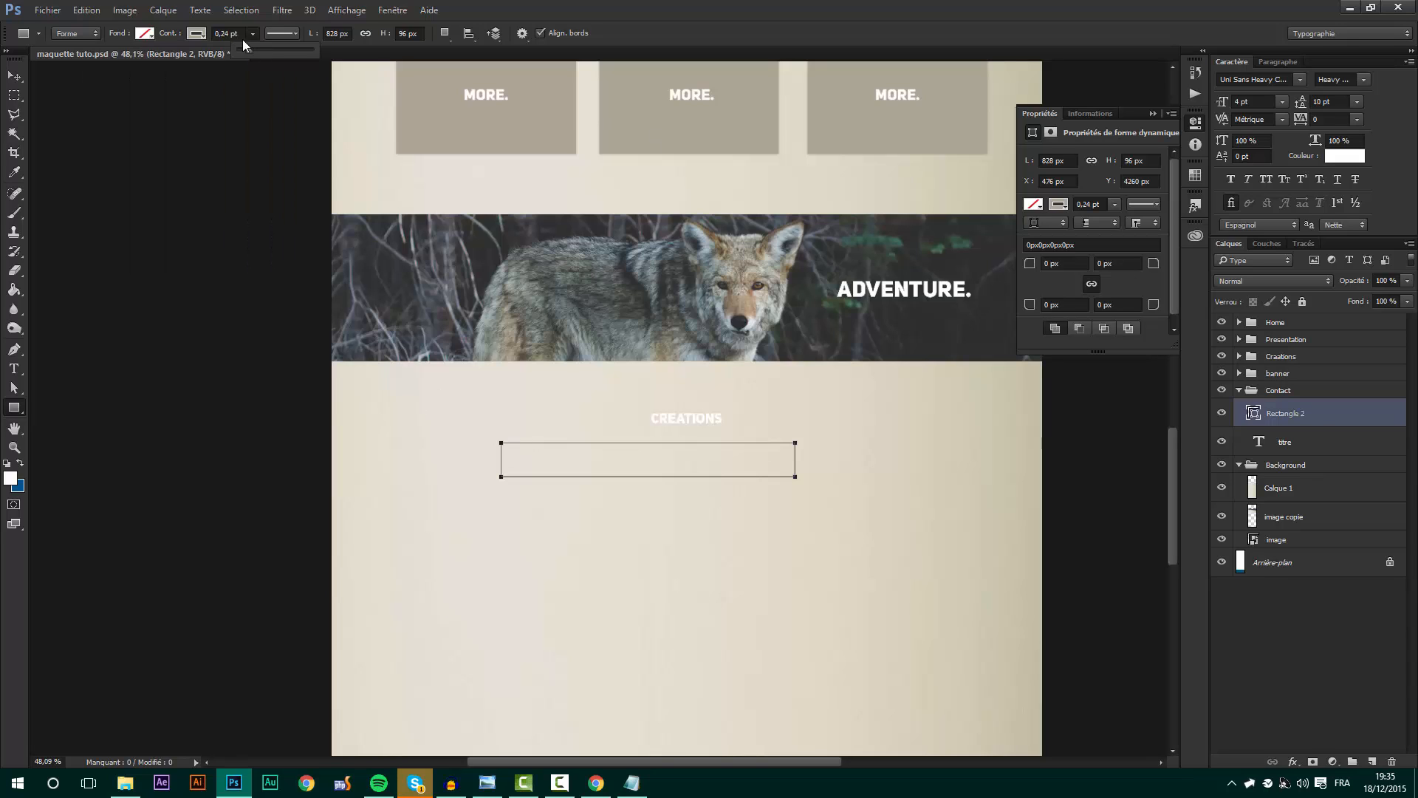
key("v")
scroll(649, 458, "up", 3)
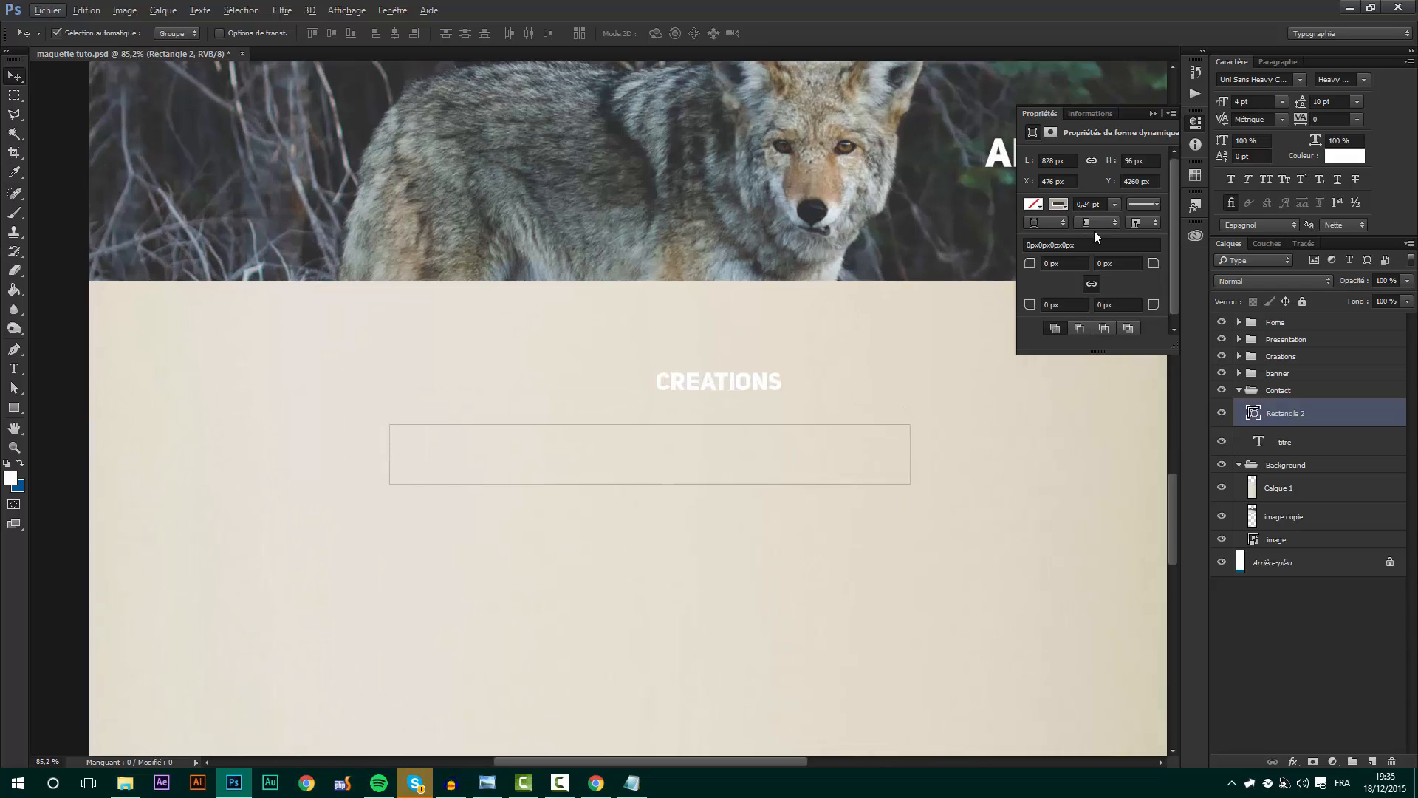
double_click(1083, 203)
type("5")
key("Return")
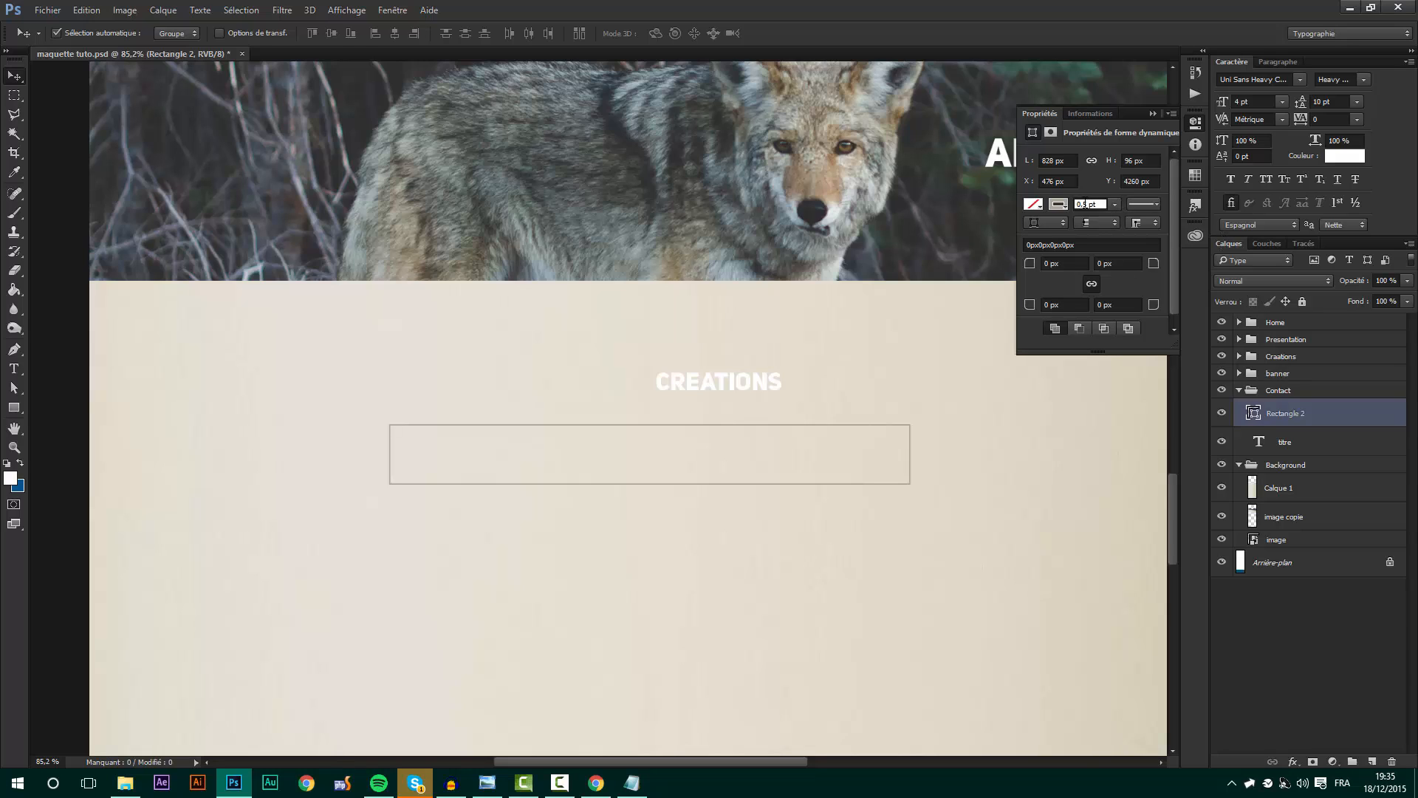
key("Up")
key("Return")
left_click(1086, 205)
key("Down")
key("Return")
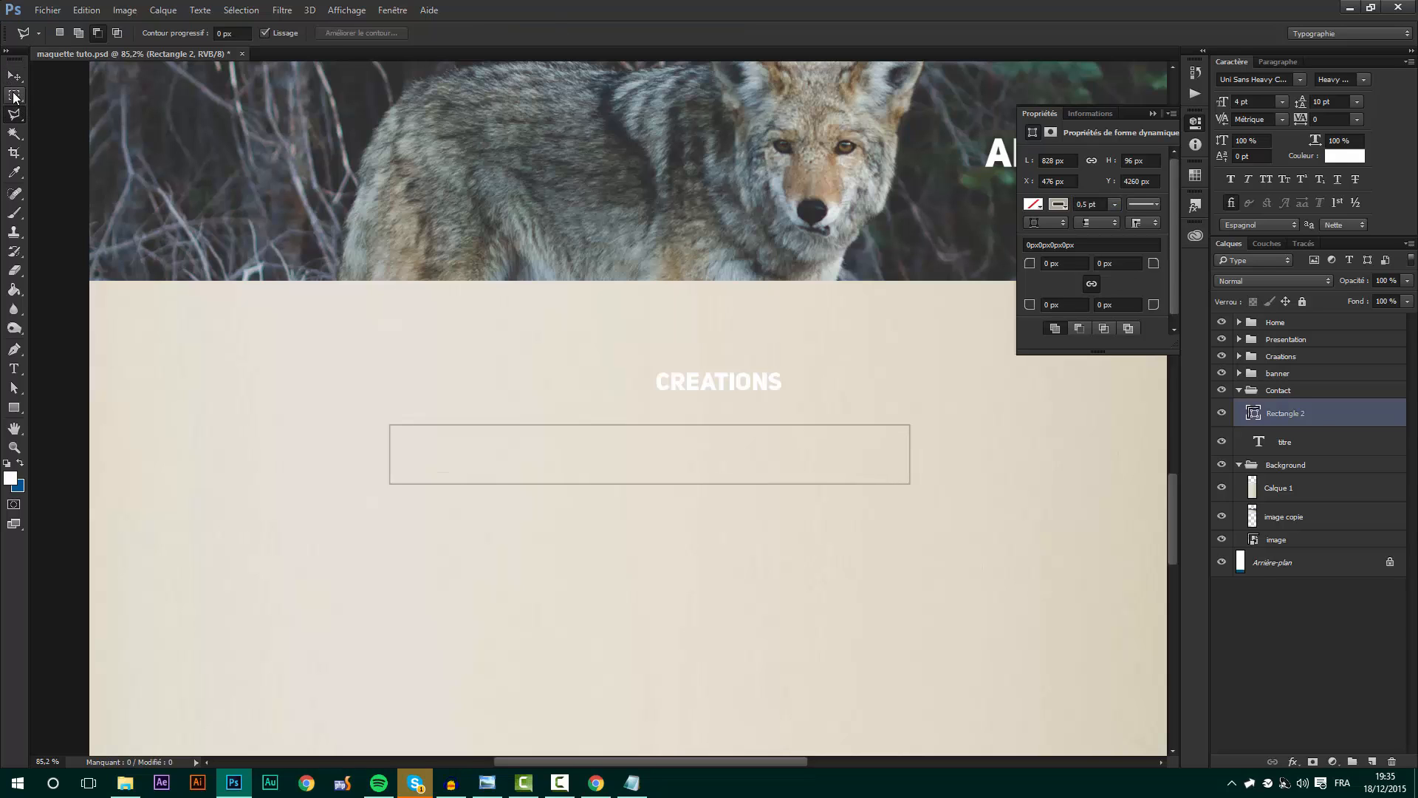
- Resize the outlined rectangle to about 939 × 85 px and centre it beneath the lower CREATIONS title
scroll(381, 468, "down", 2)
key("ctrl+t")
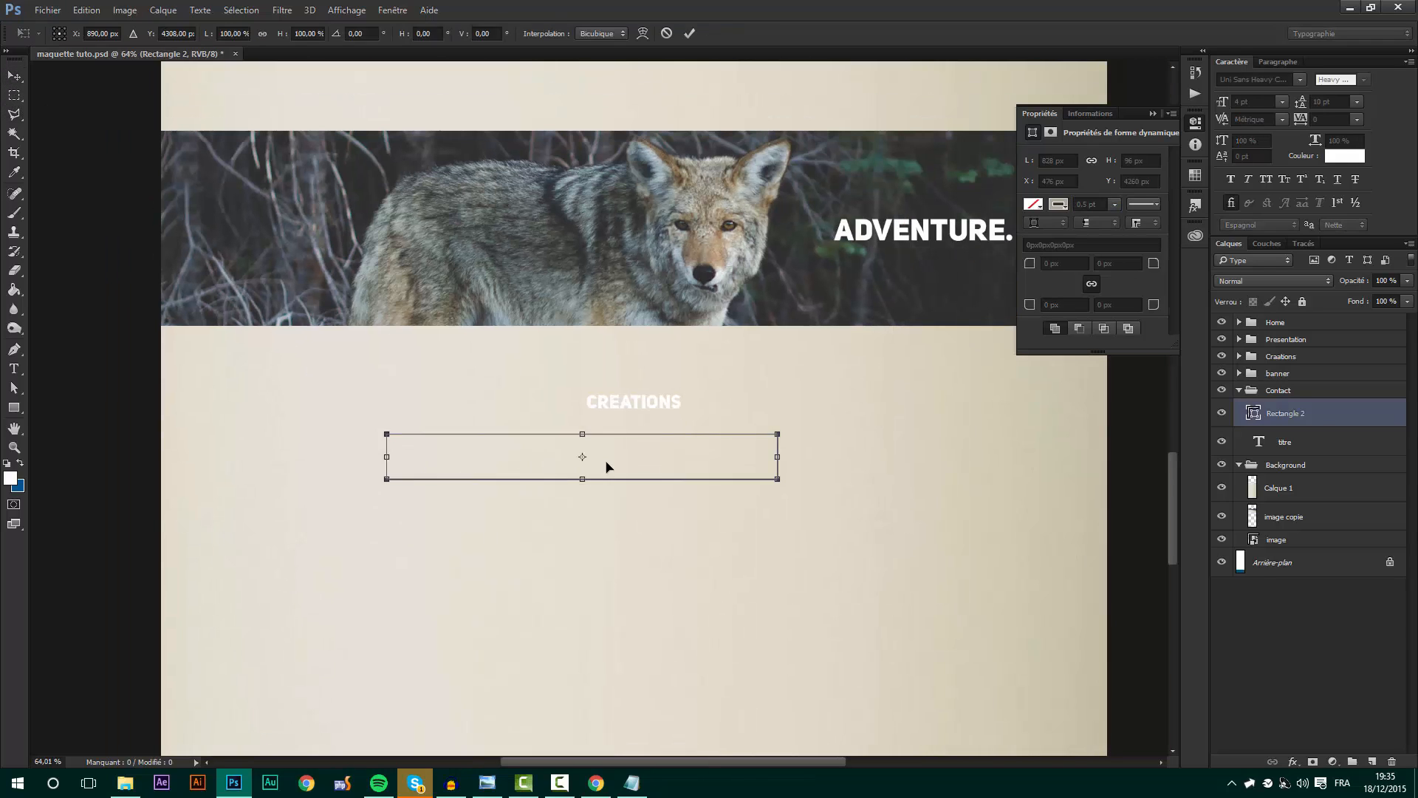
left_click_drag(640, 465, 692, 466)
left_click_drag(822, 458, 896, 459)
mouse_move(683, 438)
left_mouse_down()
mouse_move(702, 462)
mouse_move(685, 463)
left_mouse_up()
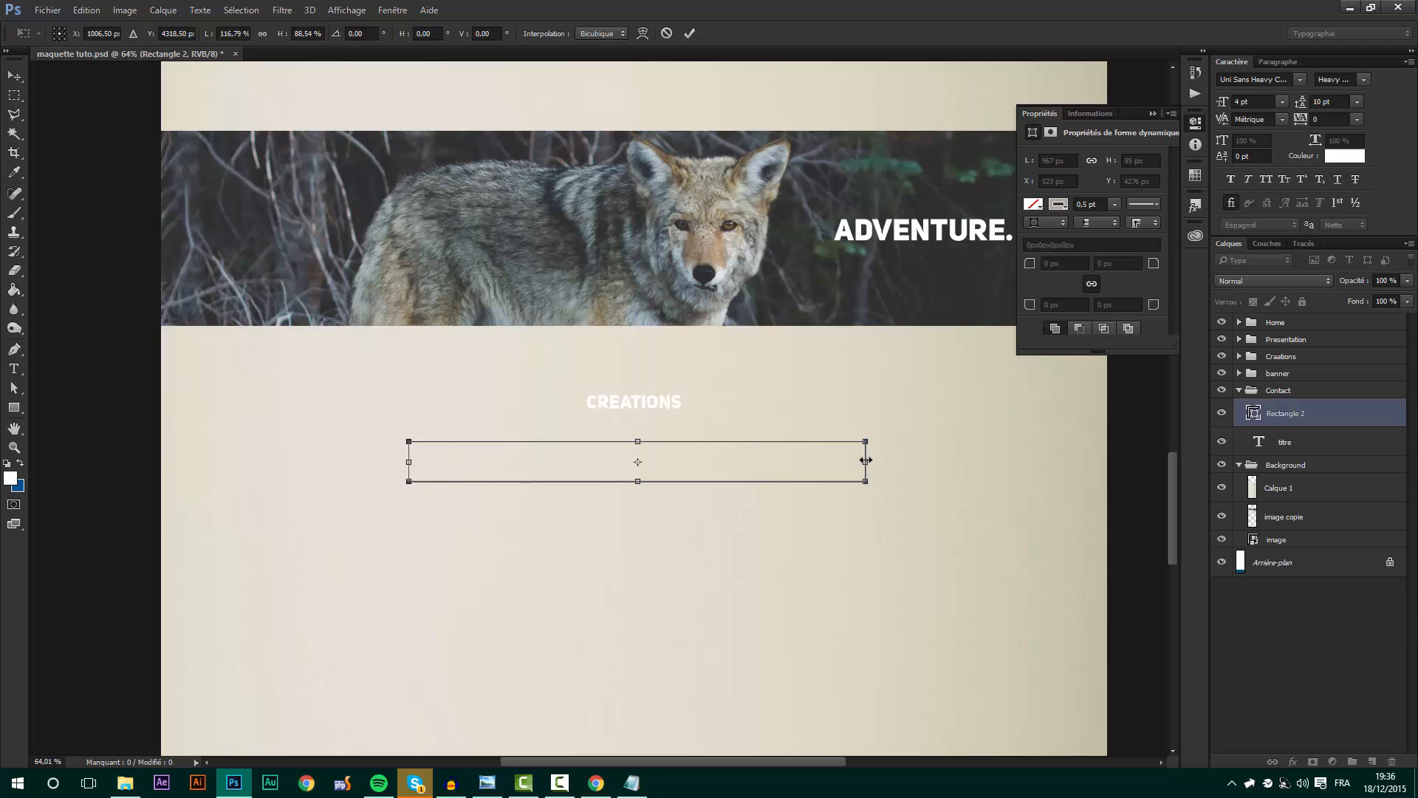
left_click_drag(864, 462, 853, 463)
mouse_move(758, 465)
left_mouse_down()
mouse_move(773, 465)
mouse_move(758, 466)
left_mouse_up()
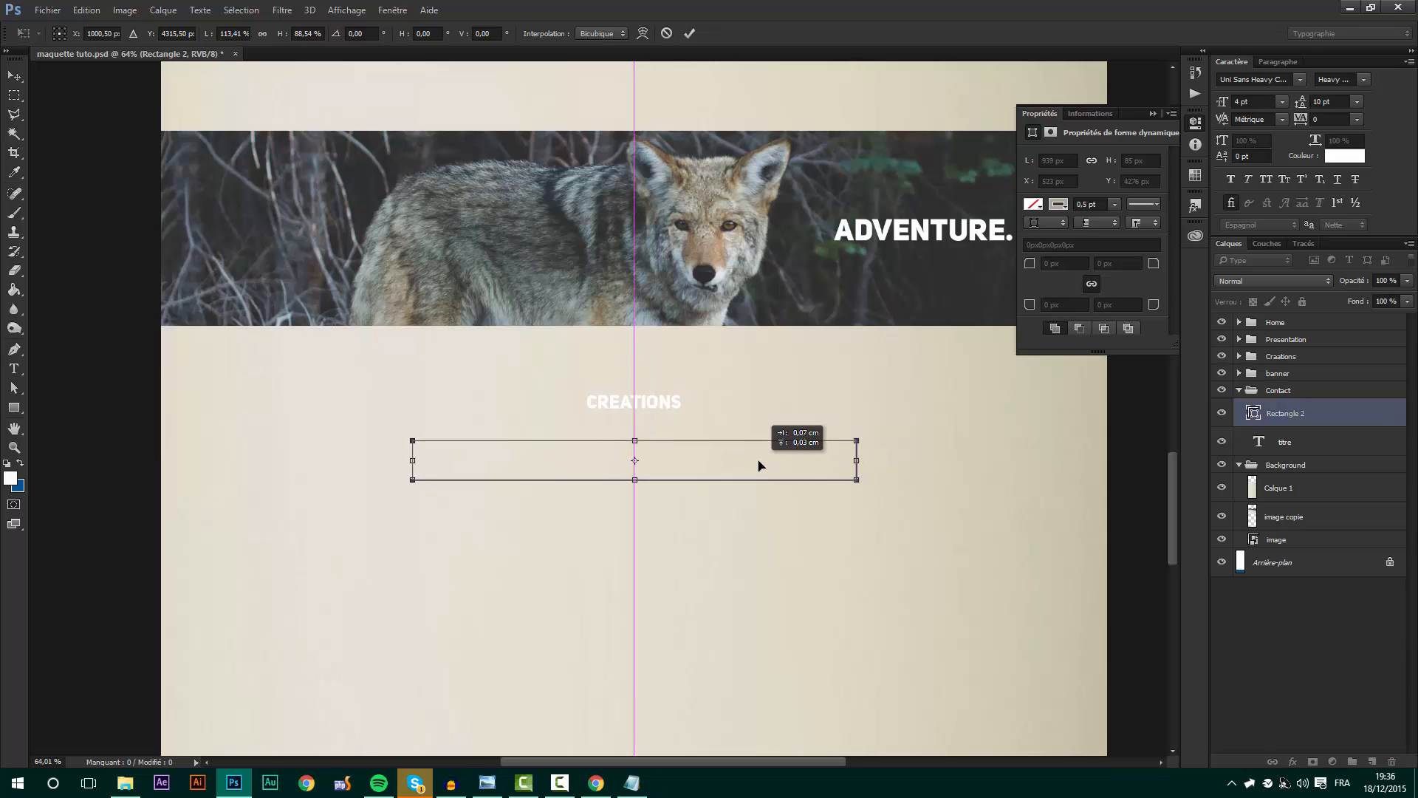
key("Return")
scroll(589, 348, "down", 2)
scroll(605, 496, "up", 2)
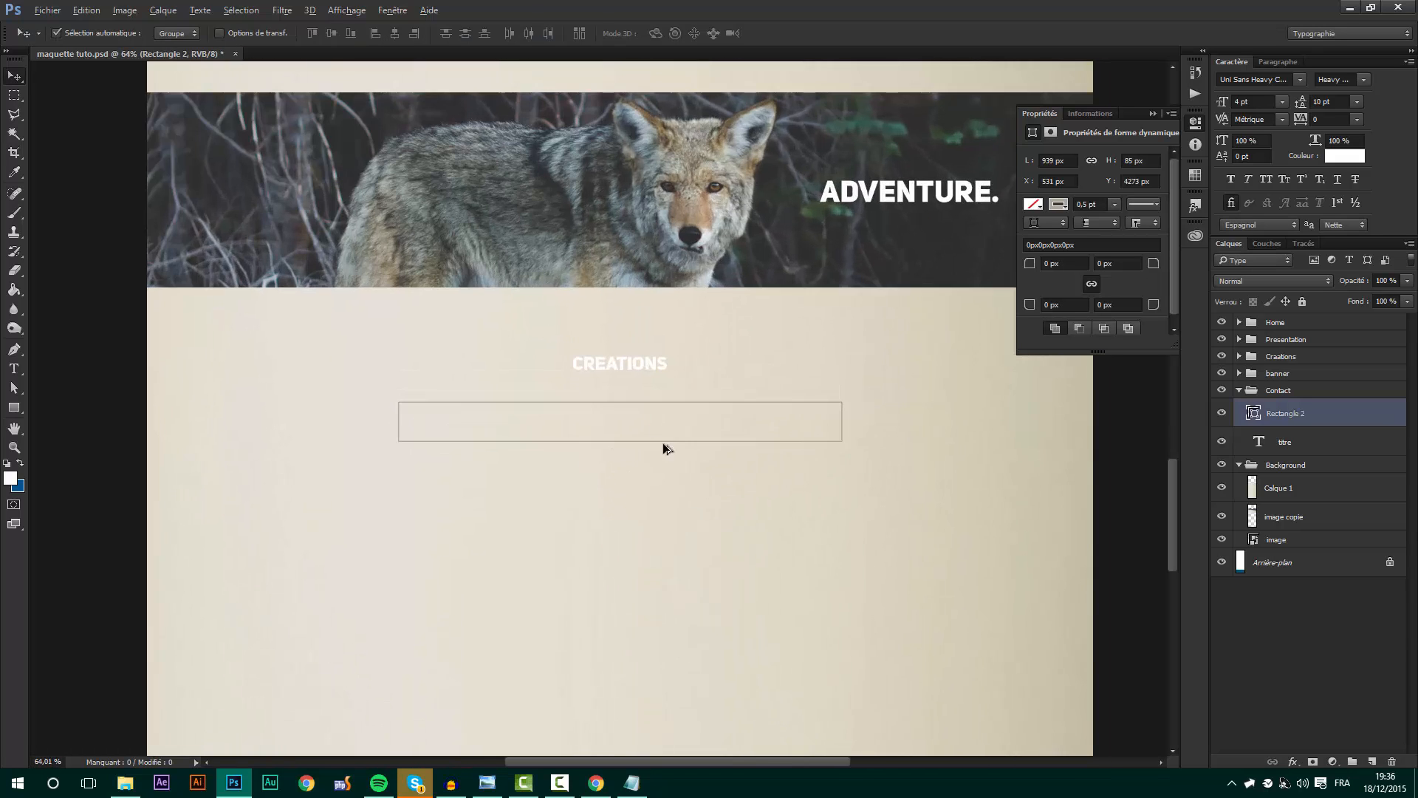
- Duplicate the outlined rectangle and place the copy straight below the first with a small gap
key("ctrl+j")
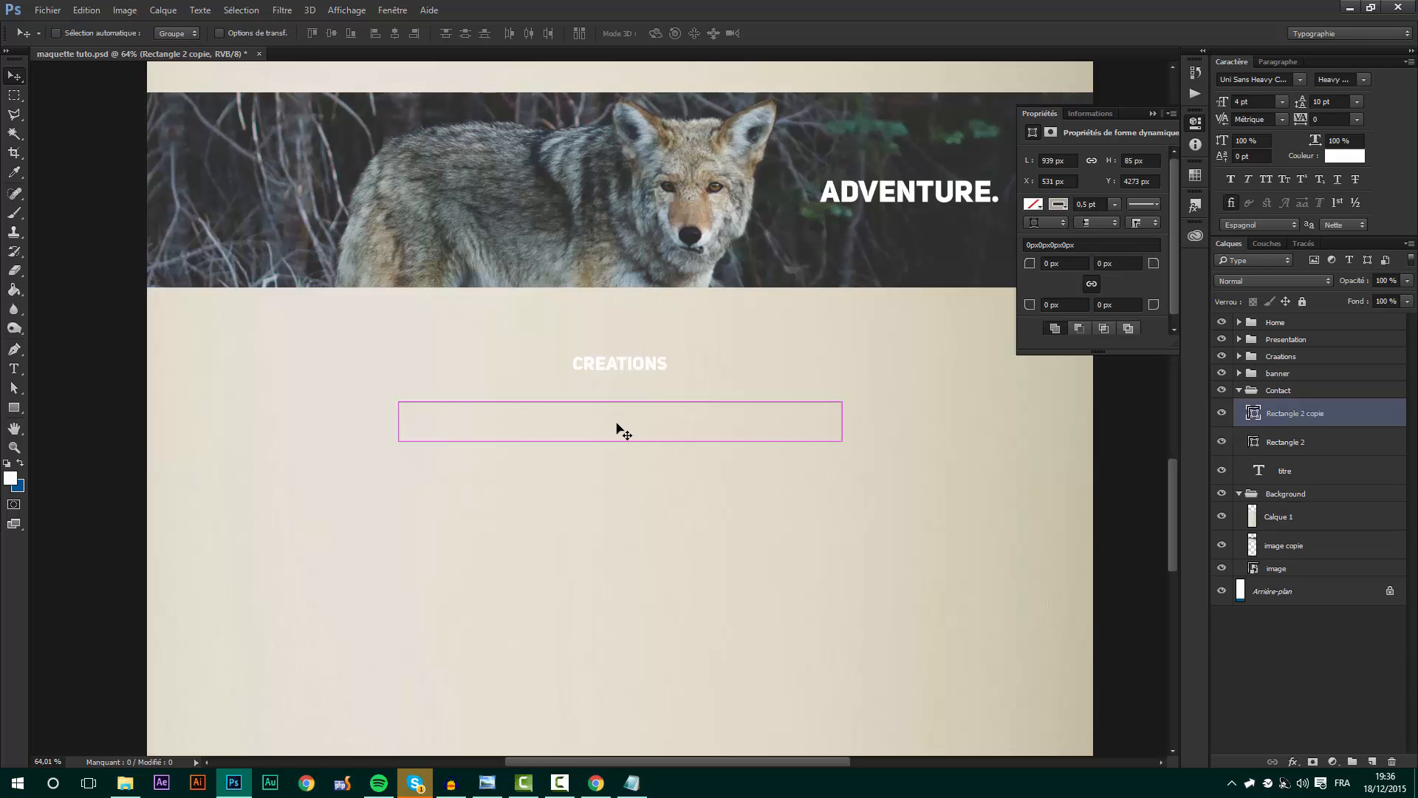
key("ctrl+t")
left_click_drag(698, 426, 701, 486)
key("Return")
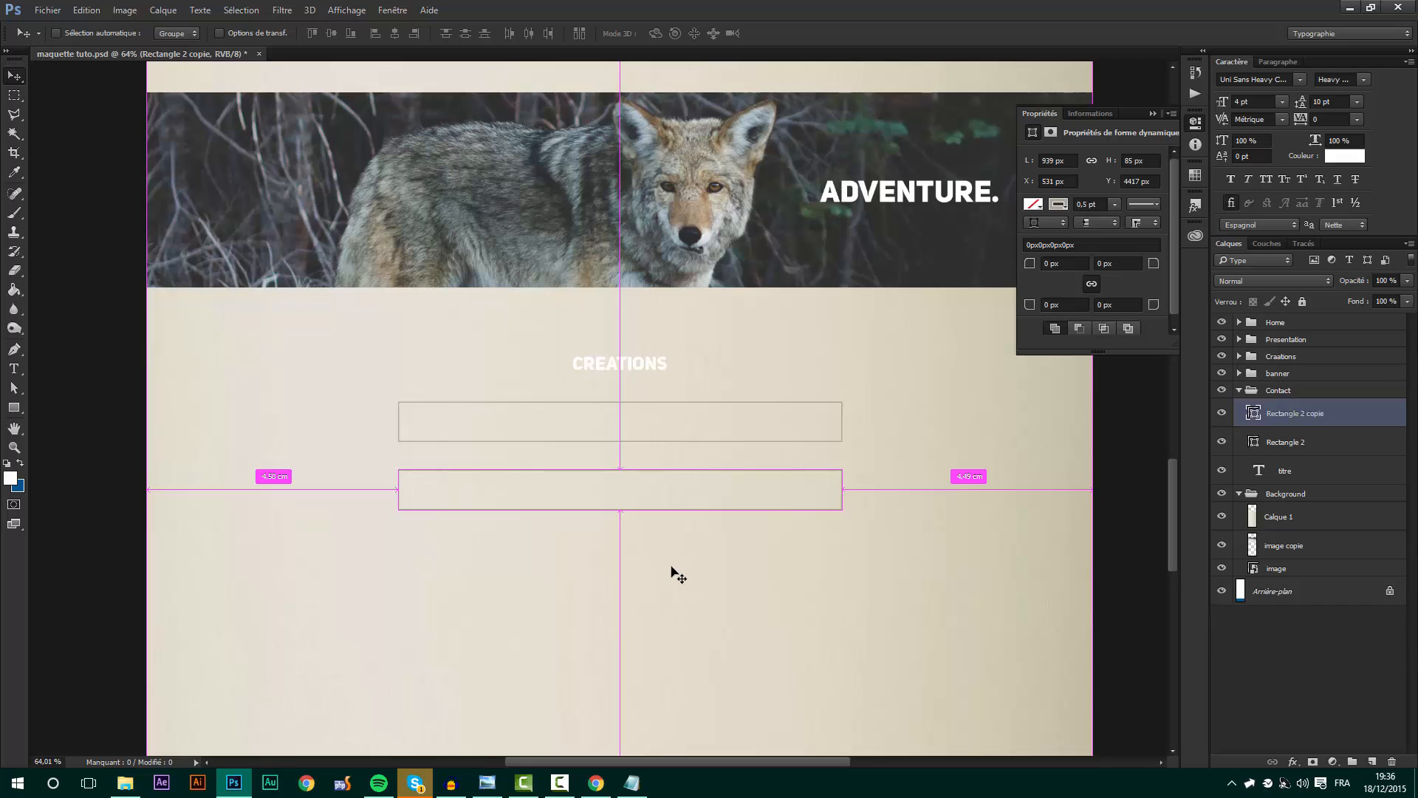
- Duplicate the second rectangle, place the copy below it and stretch it downward to a height of about 344 px
key("ctrl+j")
key("ctrl+t")
left_click_drag(715, 506, 721, 546)
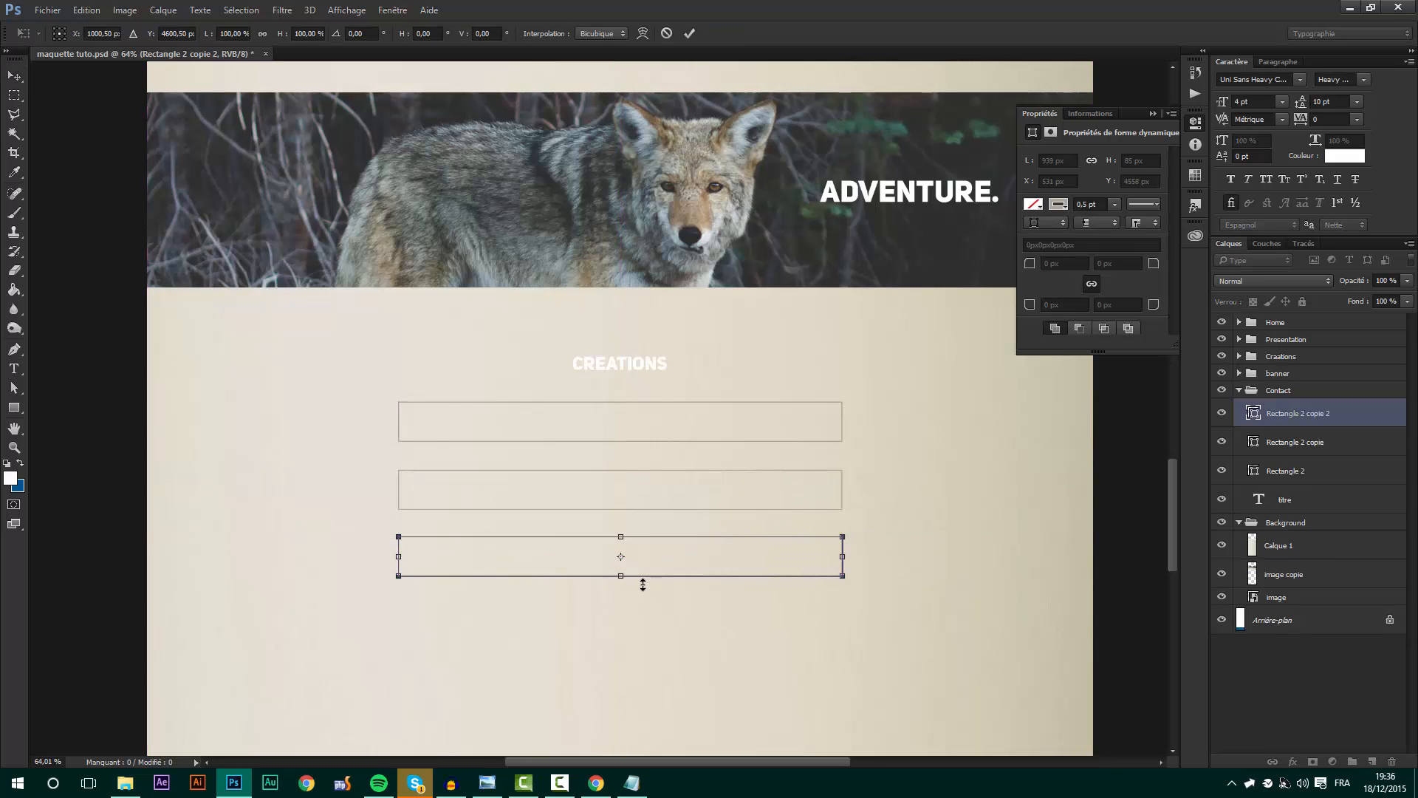
left_click_drag(632, 579, 633, 696)
key("Return")
- Duplicate the tall box and shrink the copy to a button of about 393 × 85 px, centred beneath the box
scroll(584, 355, "down", 5)
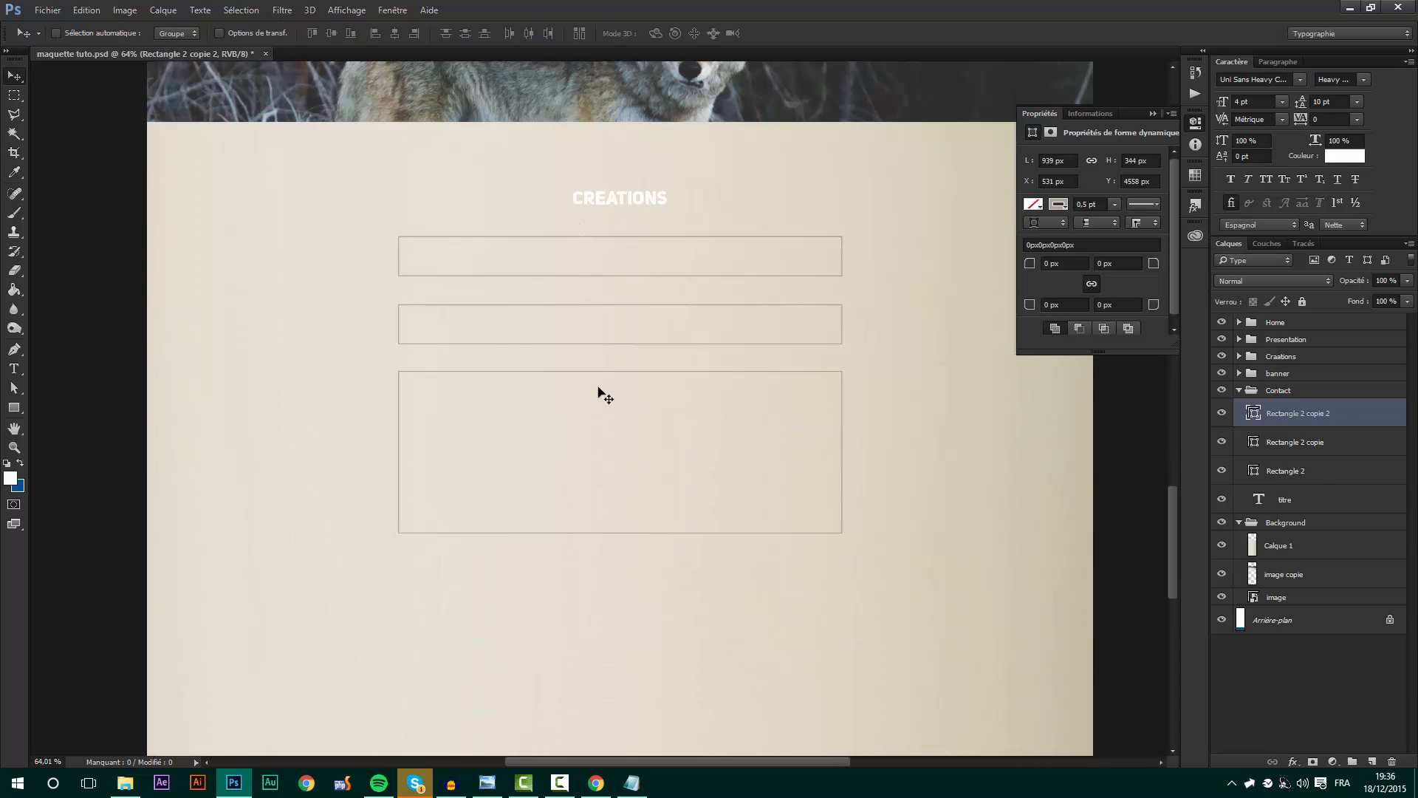
key("ctrl+j")
key("ctrl+t")
left_click_drag(748, 425, 763, 612)
left_click_drag(643, 726, 633, 608)
left_click_drag(842, 585, 596, 585)
left_click_drag(537, 588, 658, 589)
scroll(657, 590, "up", 2)
left_click_drag(522, 592, 605, 592)
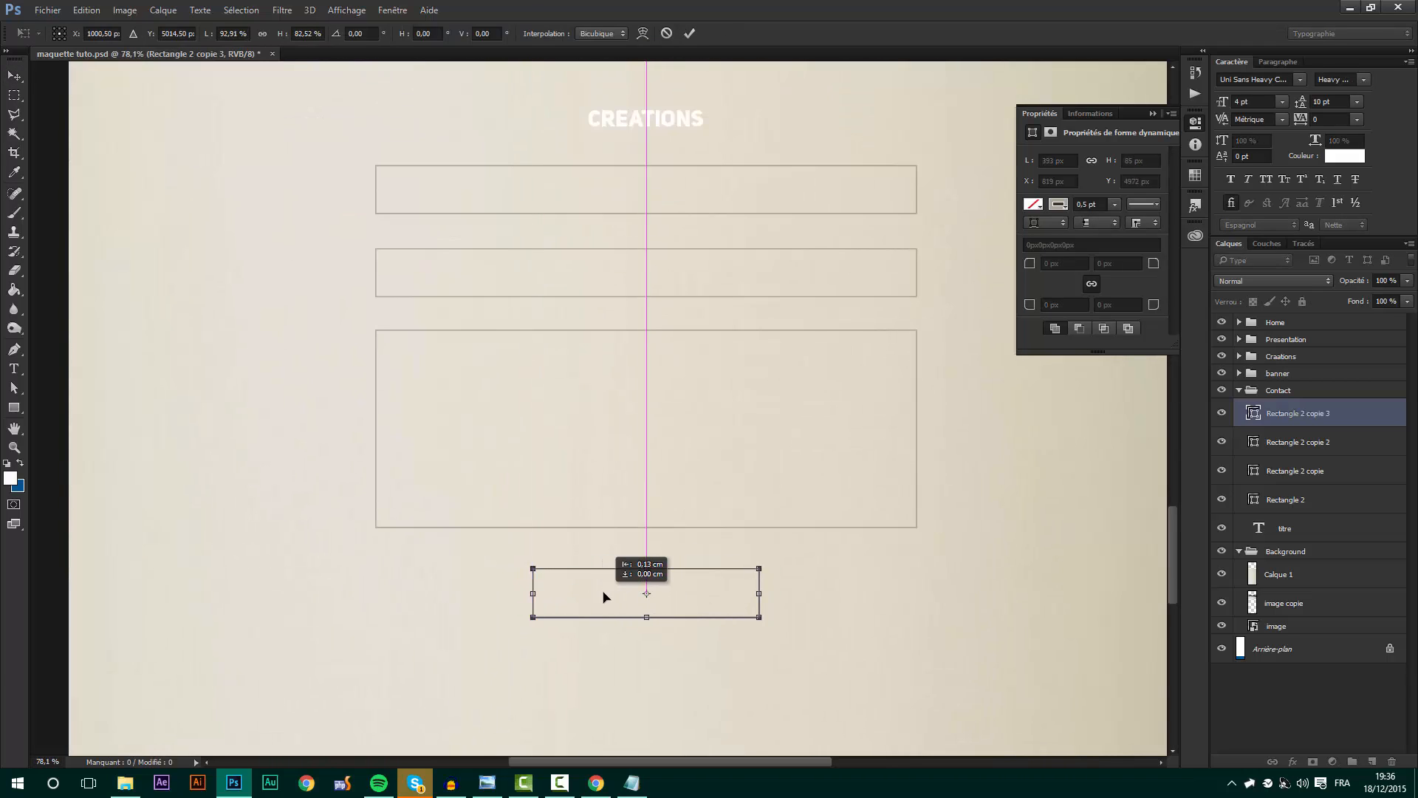
key("Return")
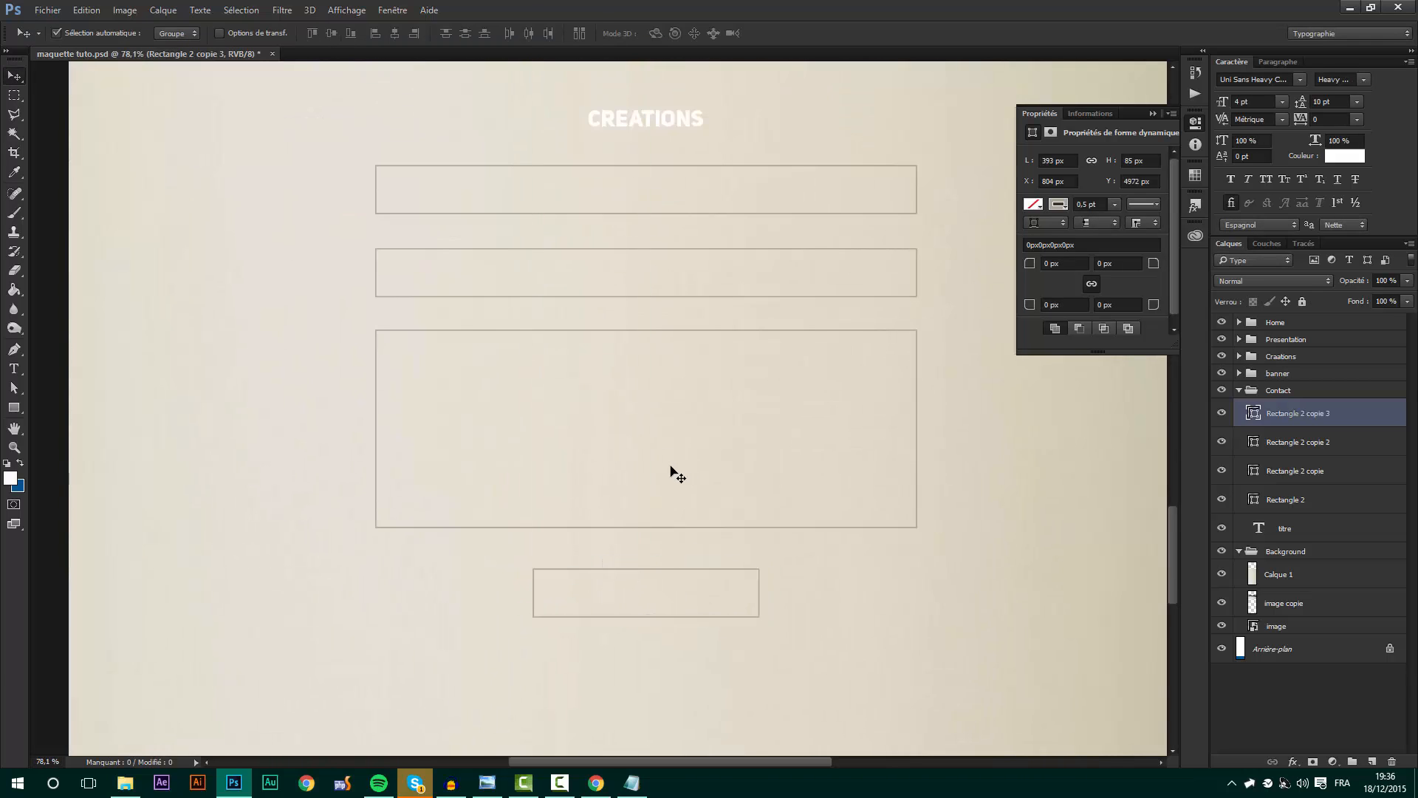
- Add a text layer reading "Nom" and move it into the first outlined field of the Contact section
scroll(384, 432, "down", 4)
left_click(14, 368)
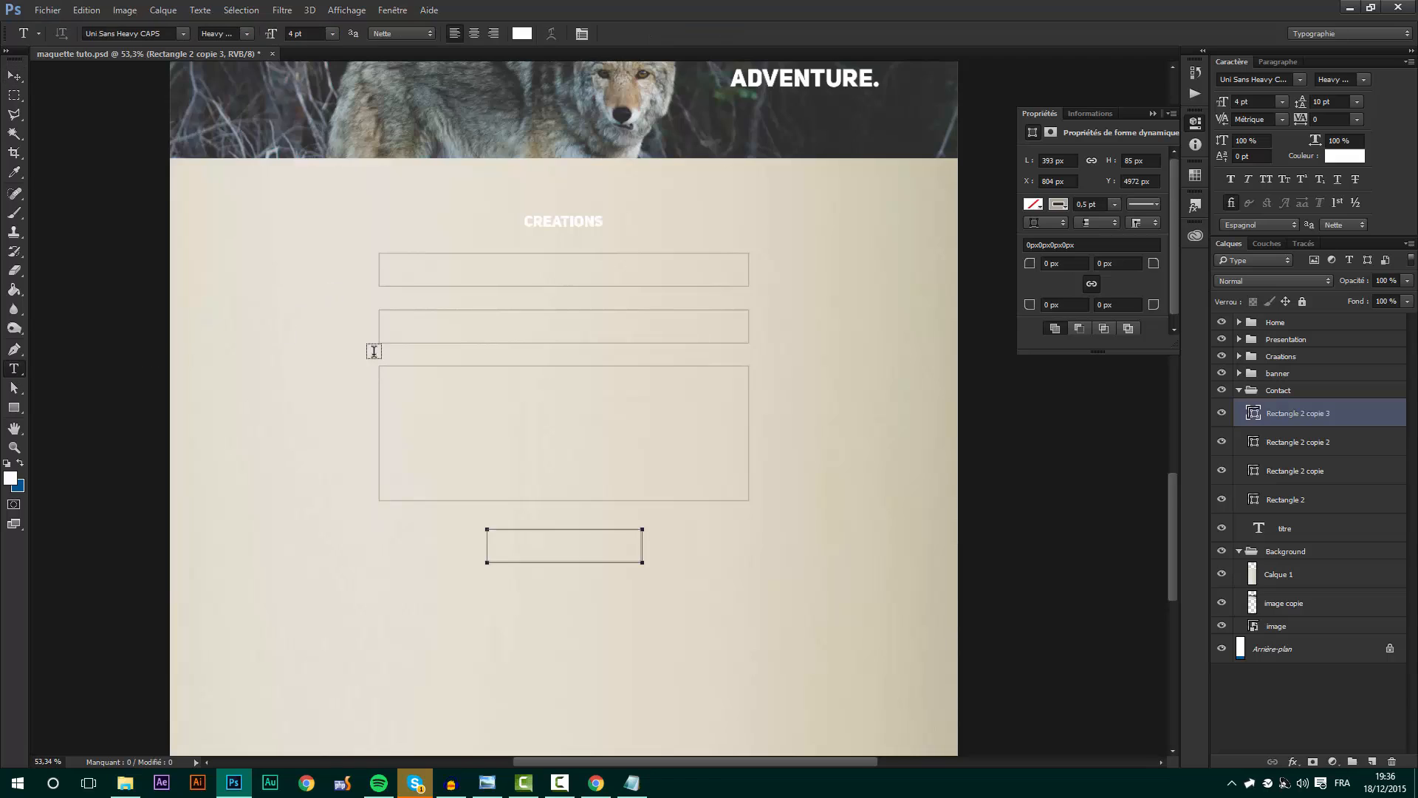
scroll(373, 351, "up", 2)
left_click(222, 373)
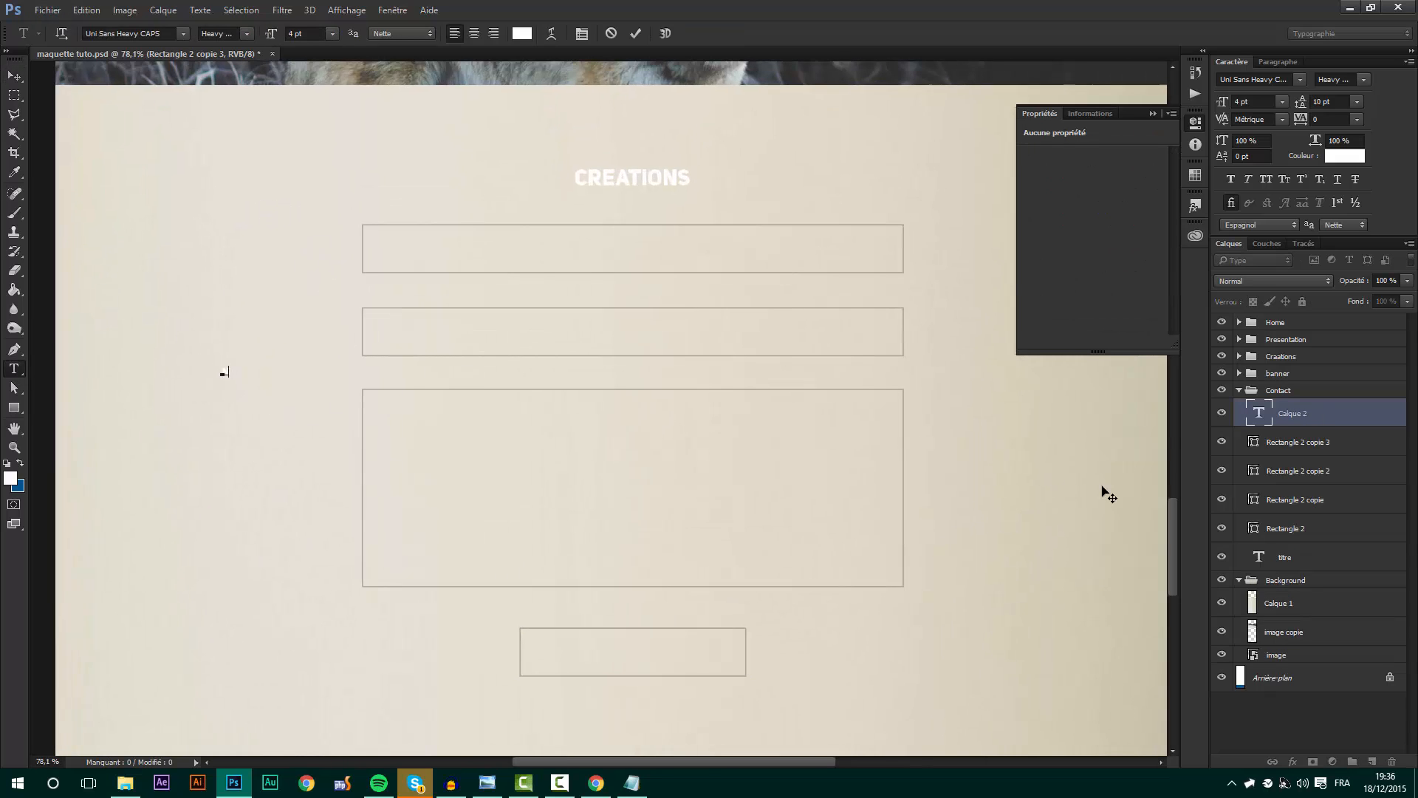
left_click_drag(665, 380, 597, 417)
scroll(684, 585, "down", 2)
scroll(760, 576, "up", 2)
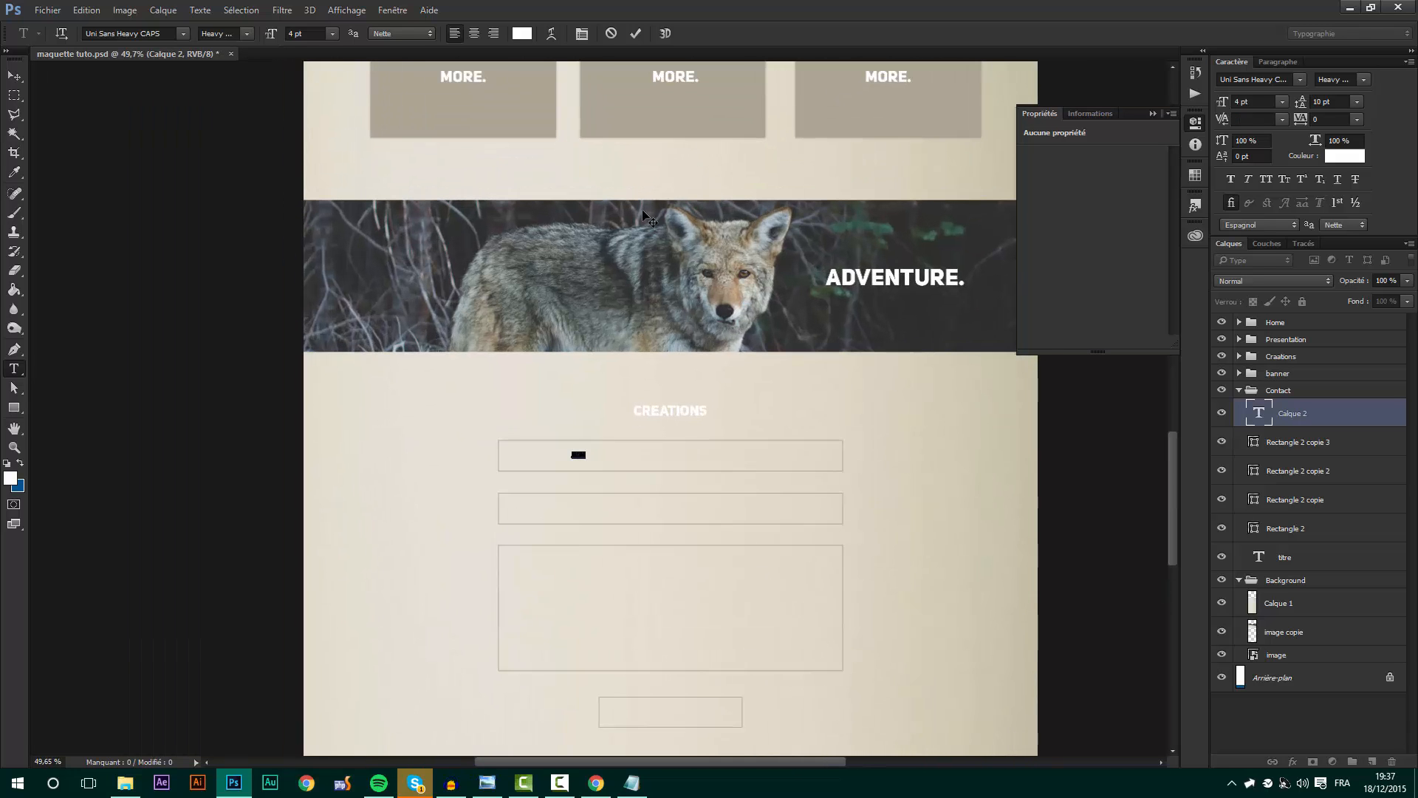
- Colour the "Nom" text taupe (#ada797) by sampling one of the boxes above the wolf banner
left_click(521, 32)
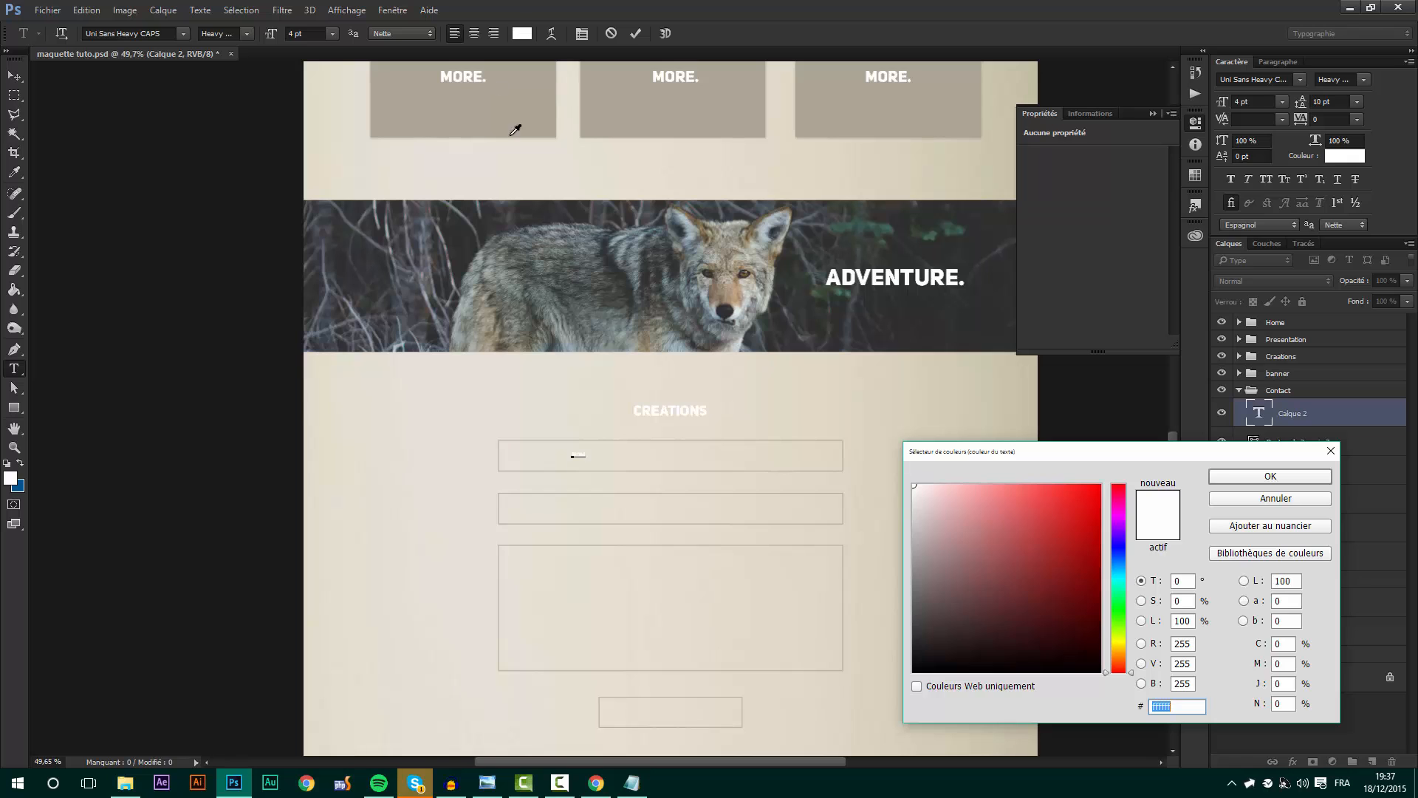
left_click(521, 104)
left_click(1270, 476)
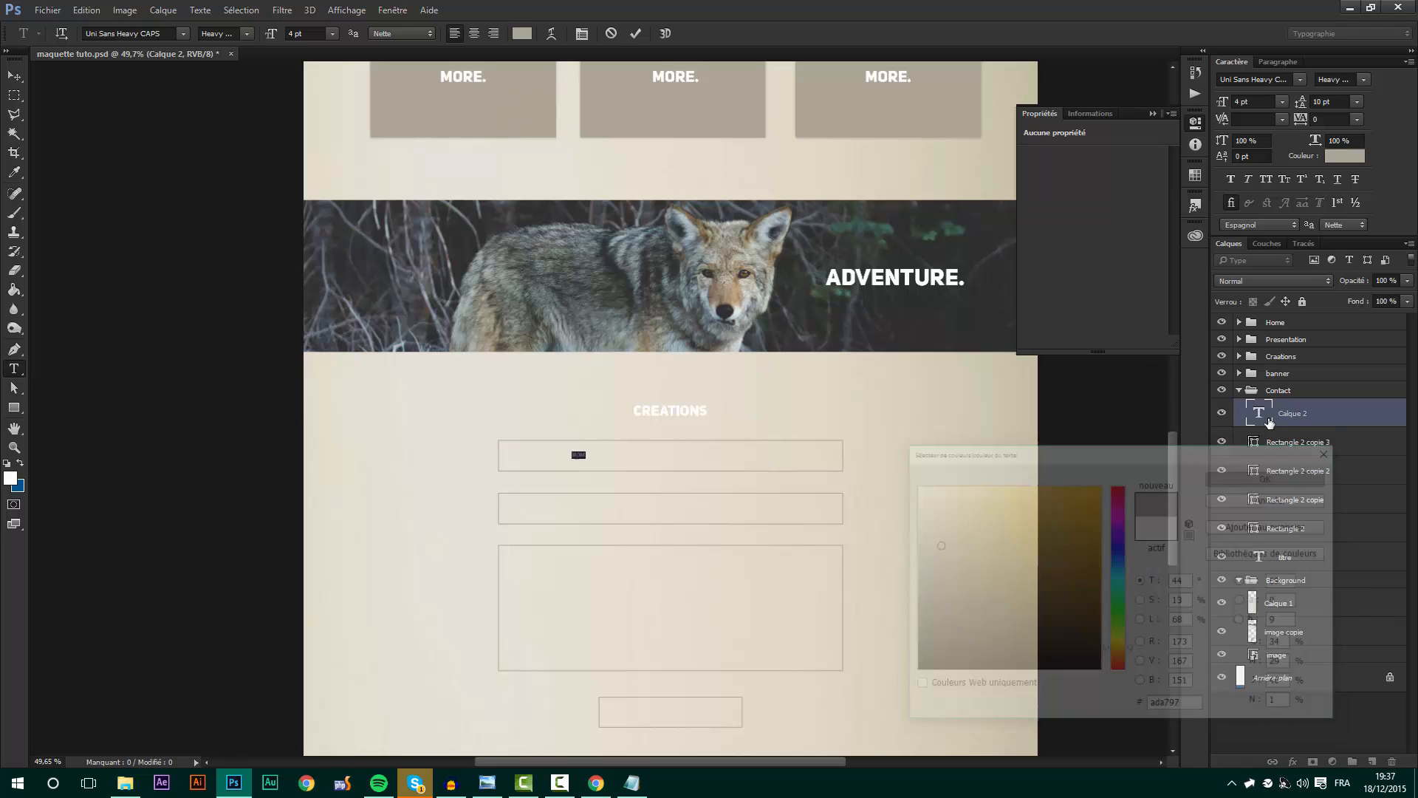
- Set the "Nom" label's font to DejaVu Sans Mono Book, using the name copied from the font notes in Notepad
scroll(617, 478, "up", 3)
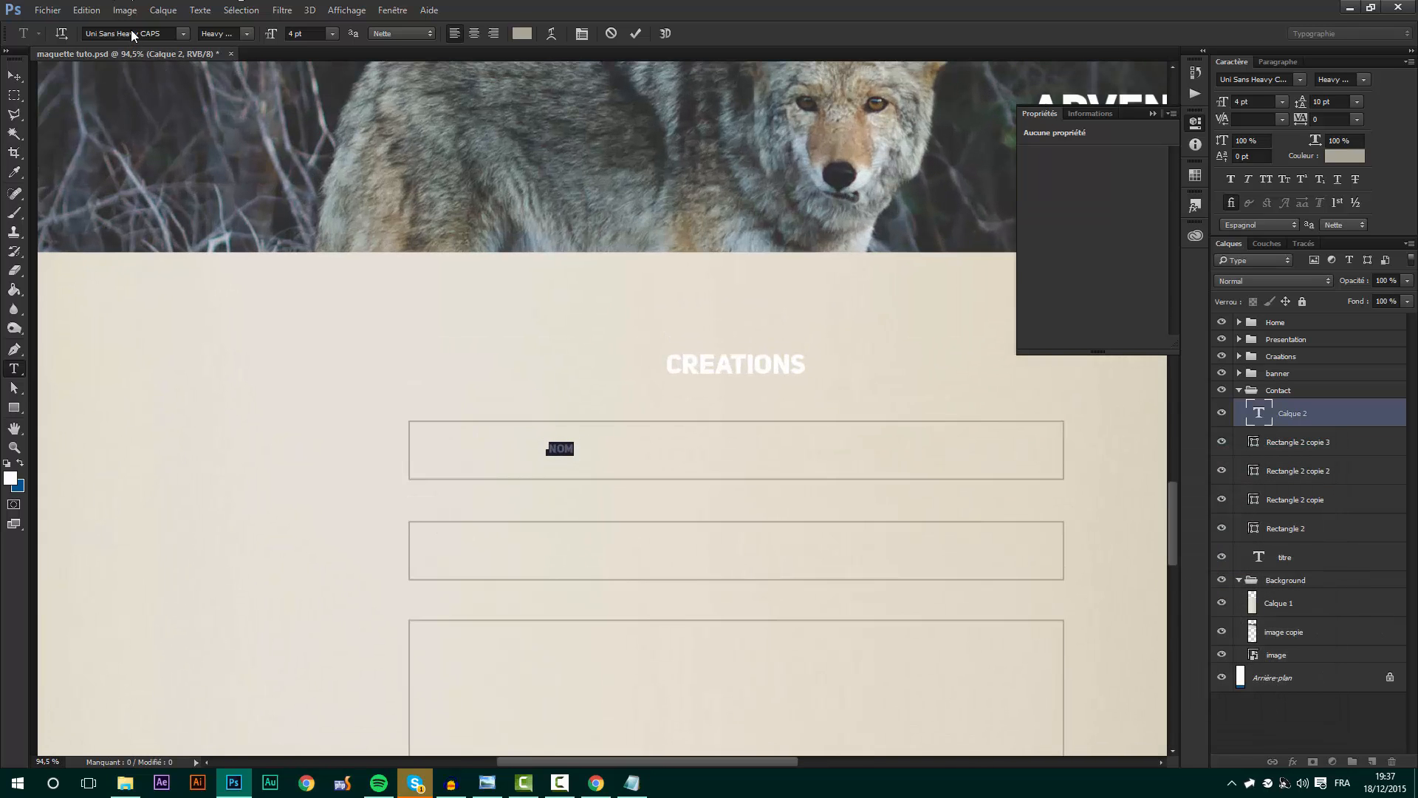
left_click(133, 34)
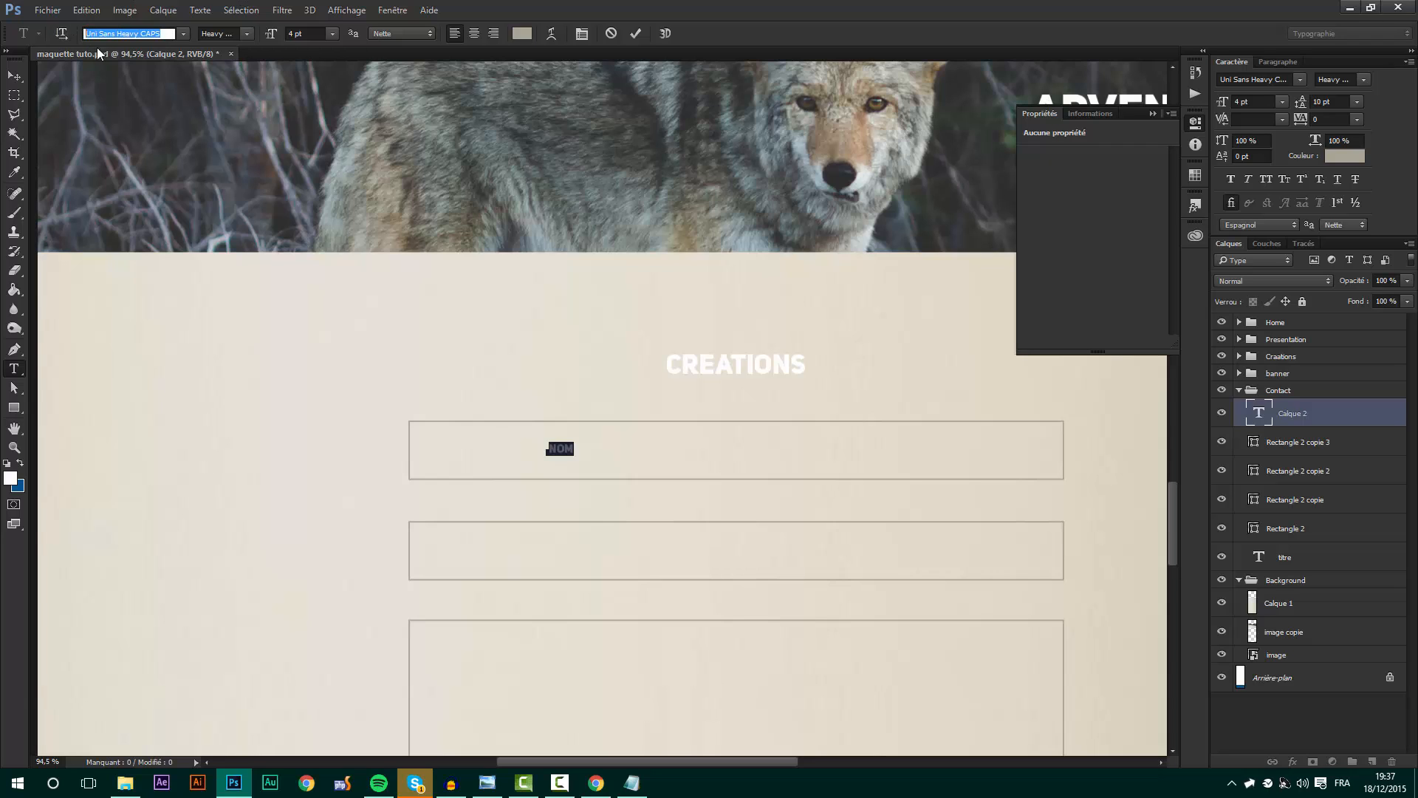
left_click(631, 782)
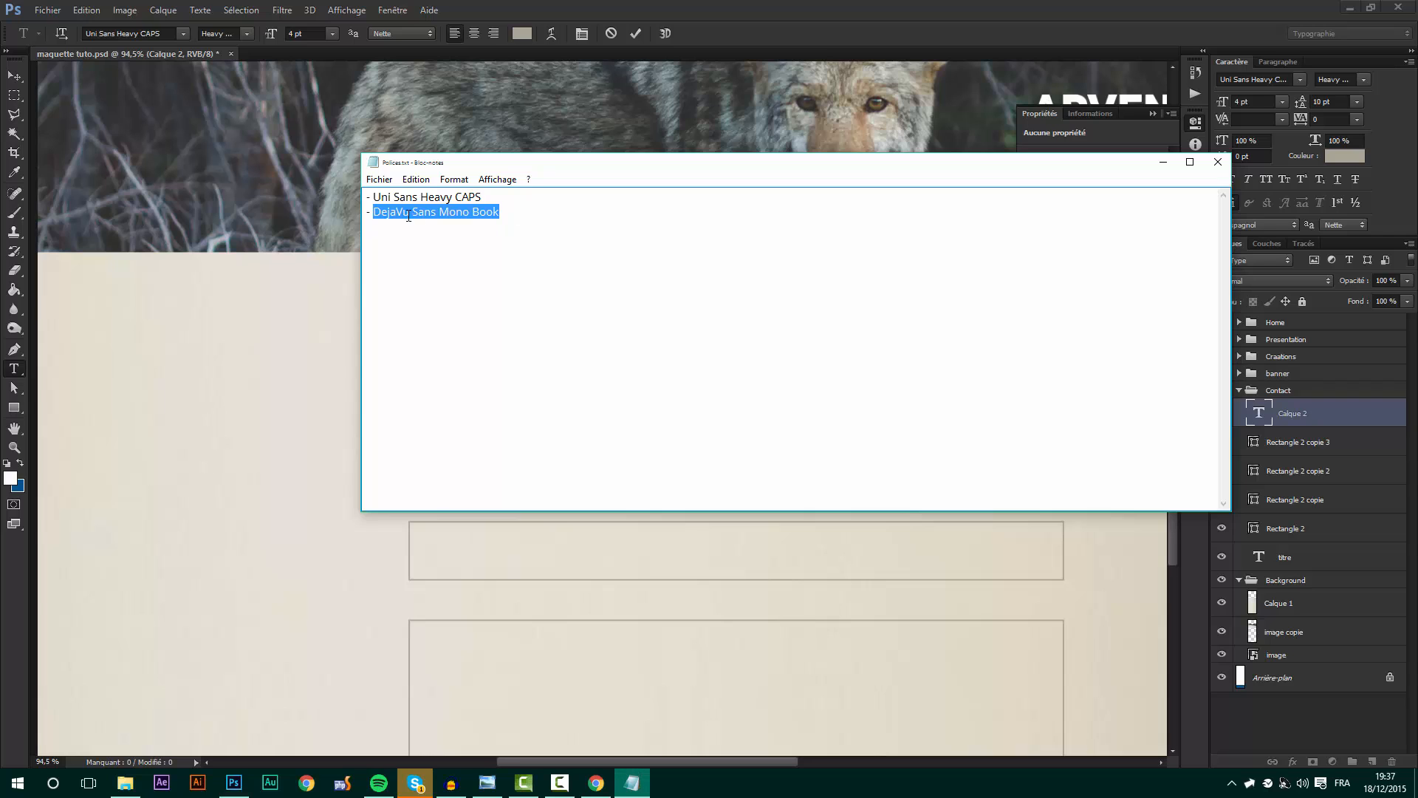
left_click(65, 9)
left_click(132, 35)
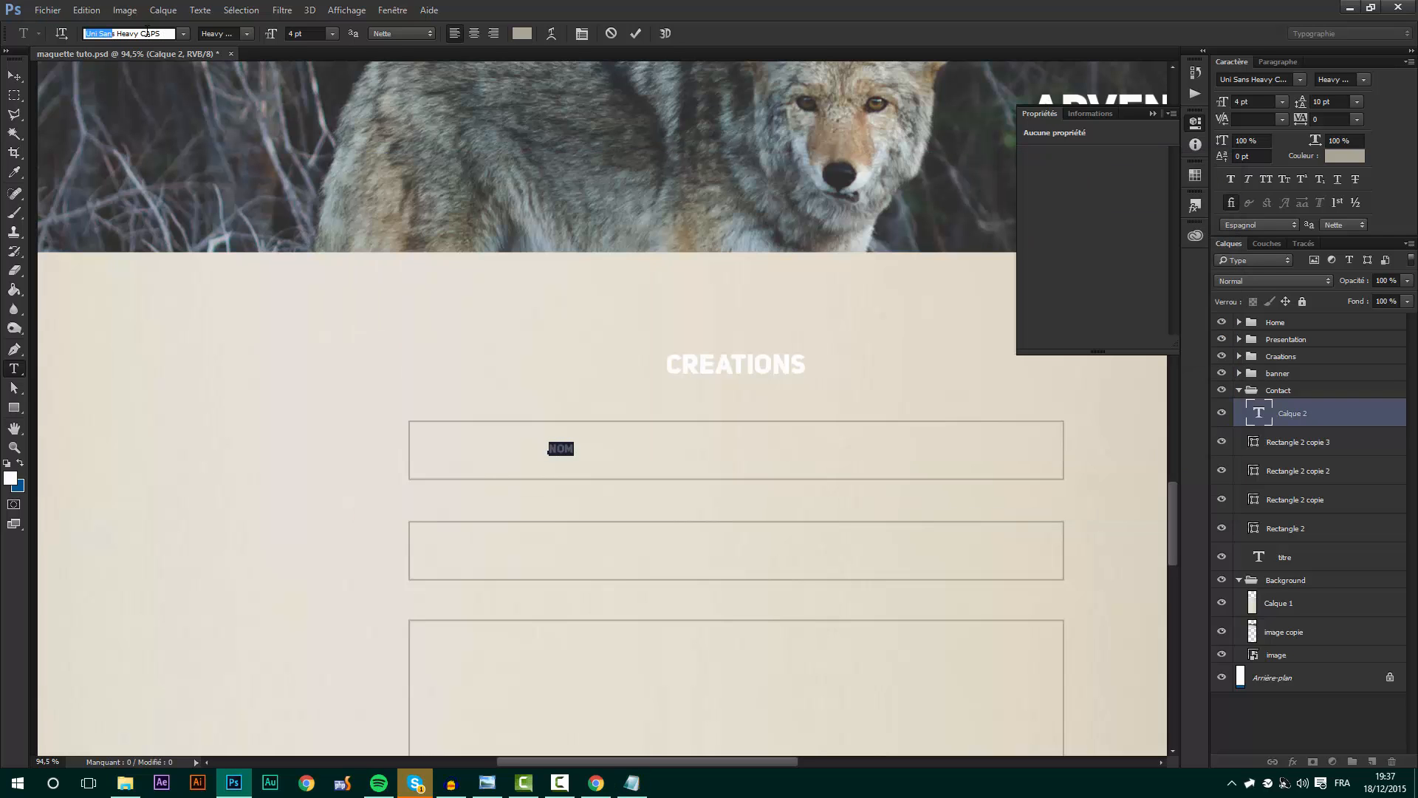
type("DejaVu Sans Mono Book")
key("Return")
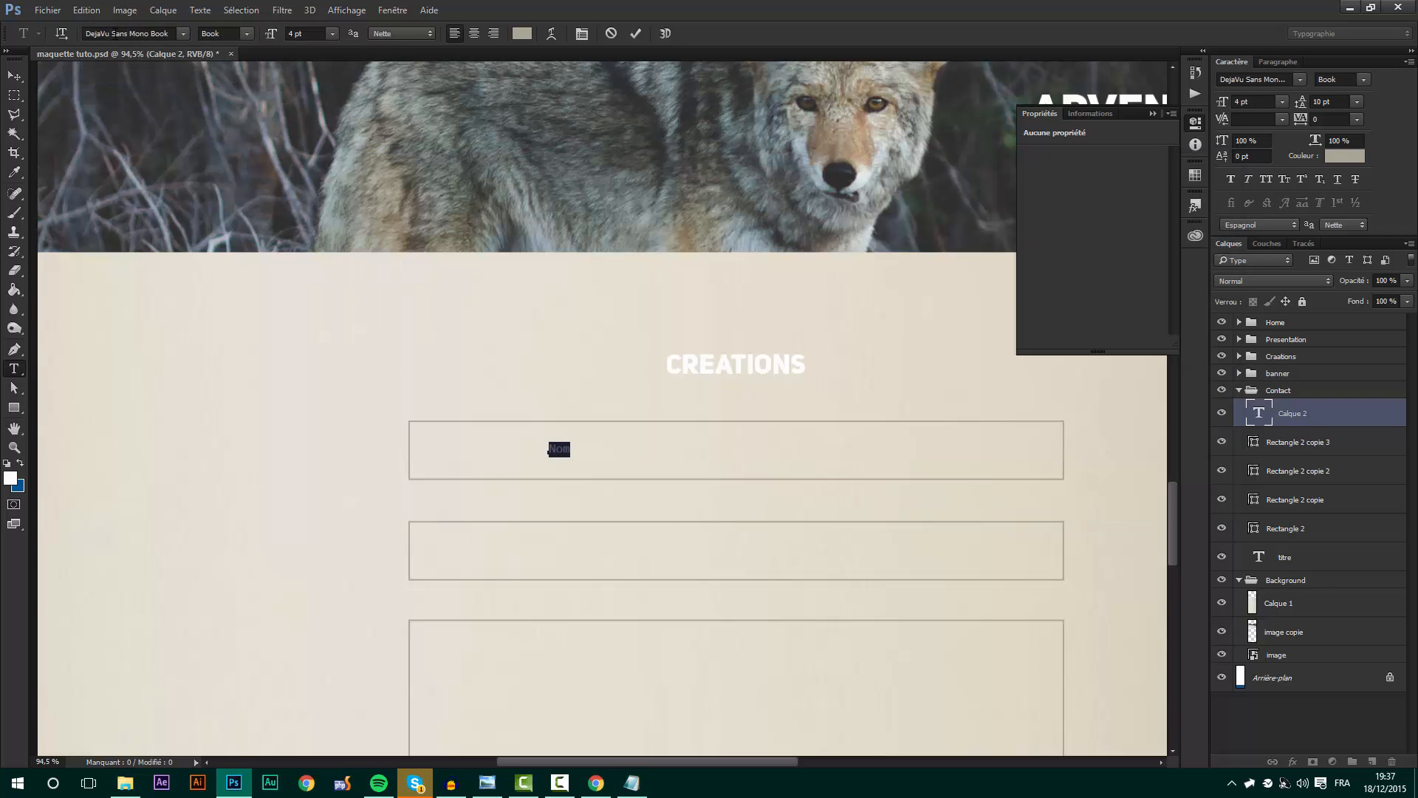
- Scale the "Nom" label up to about 6.12 pt
key("ctrl+Return")
key("ctrl+t")
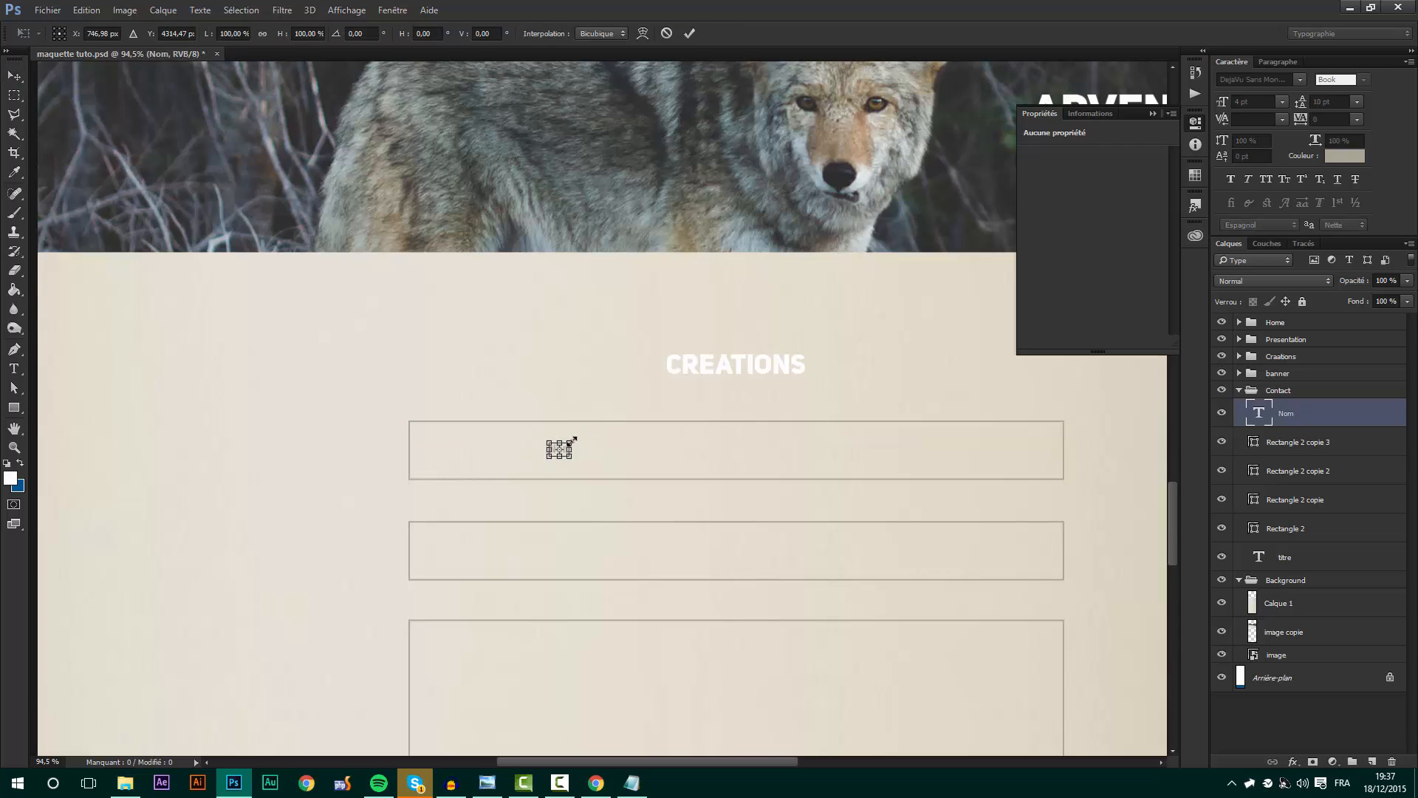
left_click_drag(574, 440, 576, 441)
key("Return")
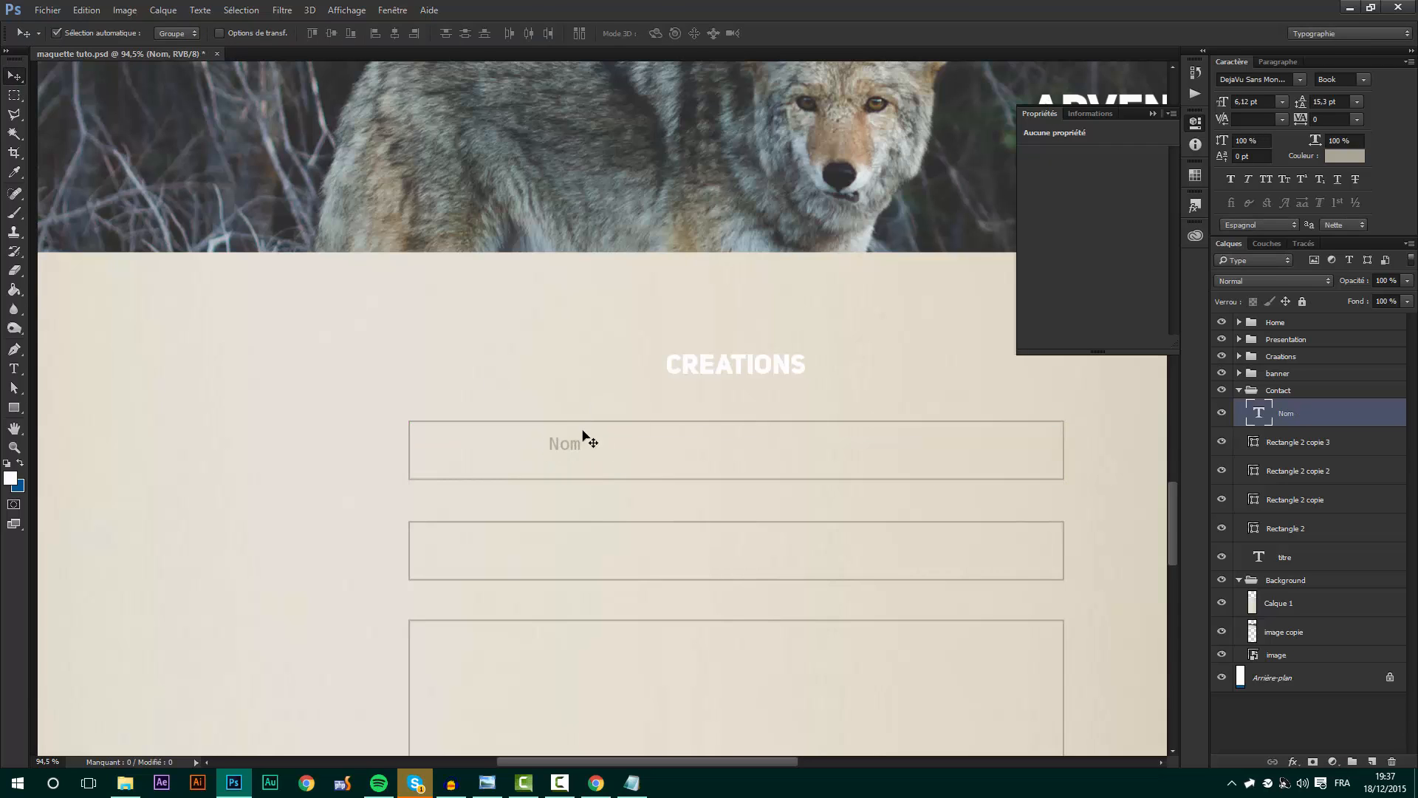
- Darken the "Nom" label's colour to #9a9586
left_click(11, 367)
double_click(565, 443)
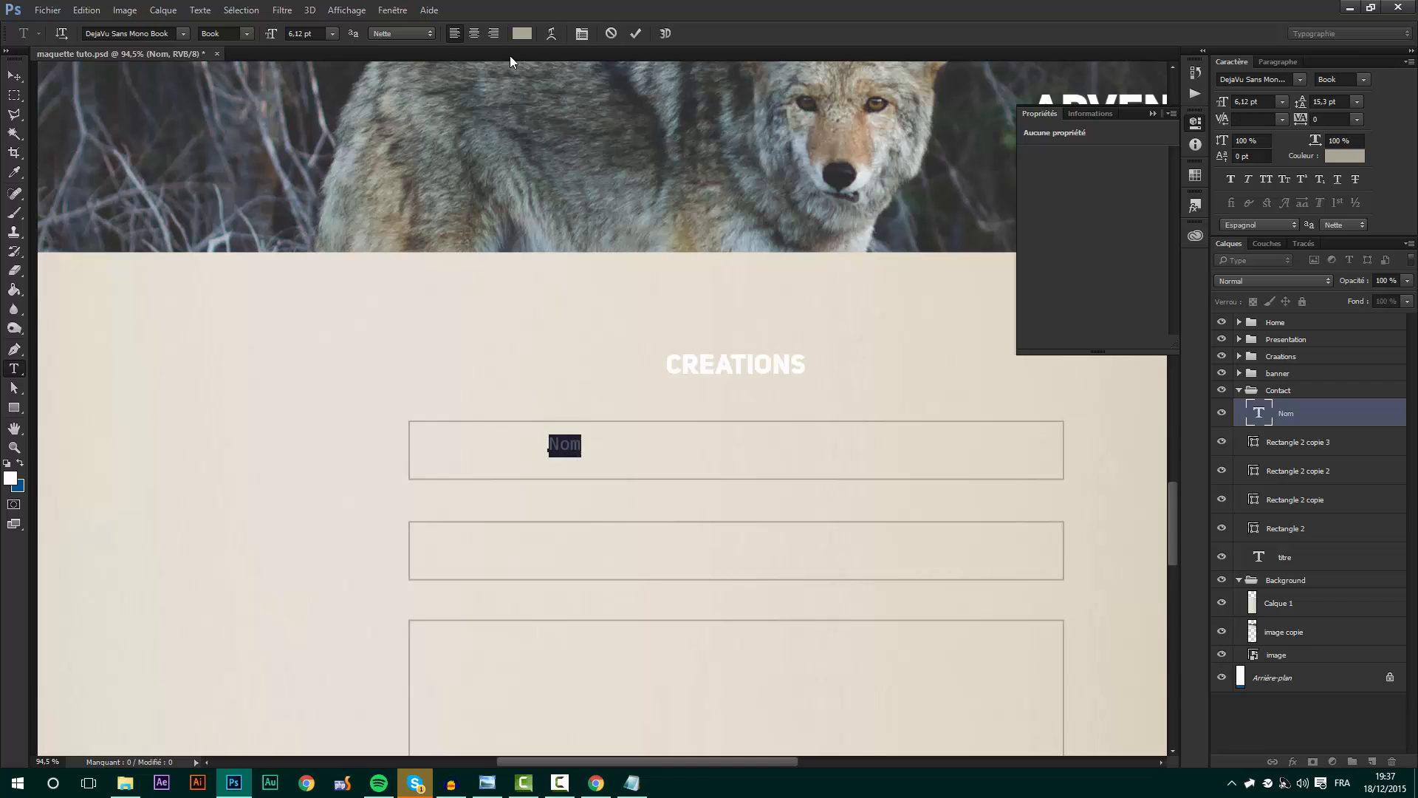
left_click(520, 35)
left_click_drag(935, 547, 932, 557)
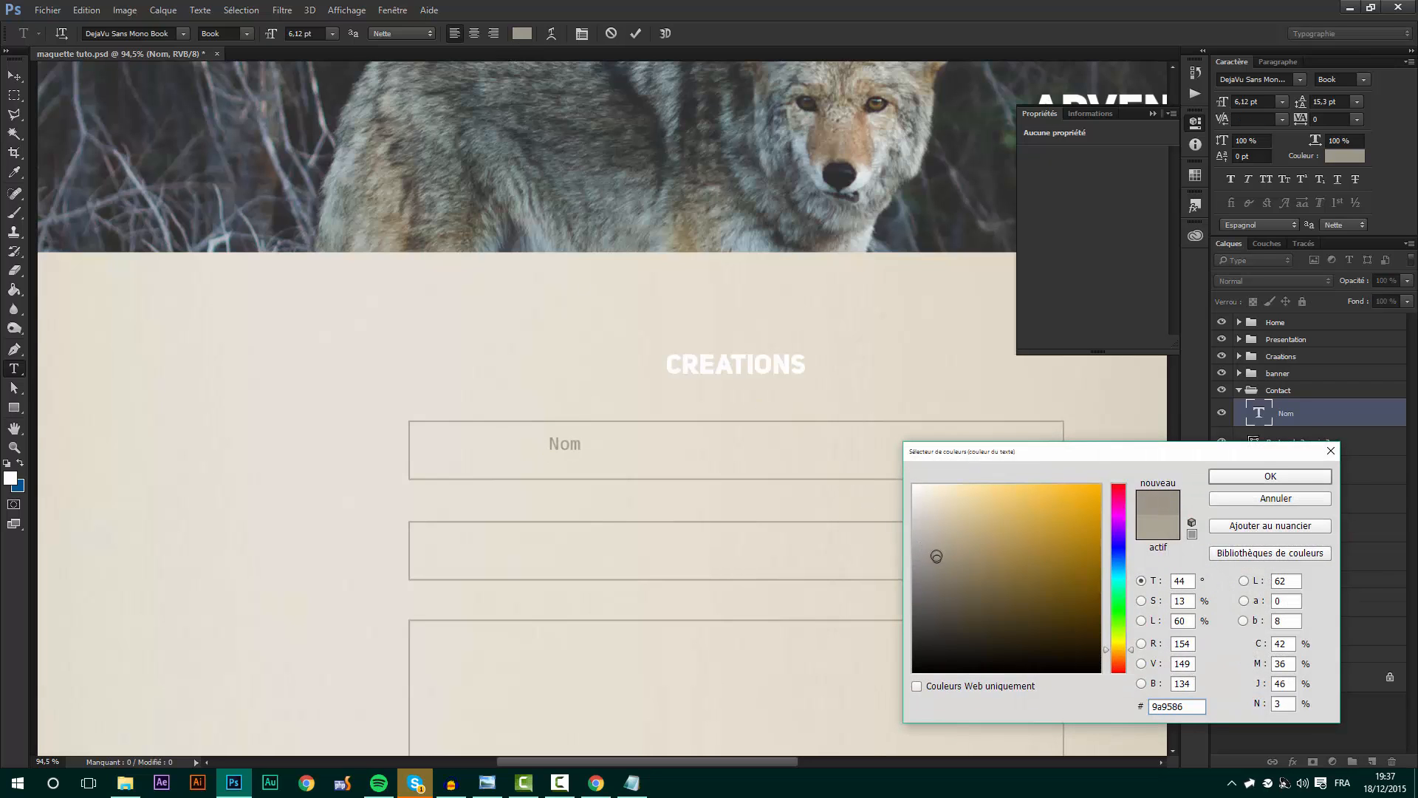
left_click(1270, 476)
- Move the "Nom" label near the first field's left edge and centre it vertically in the field
left_click(18, 74)
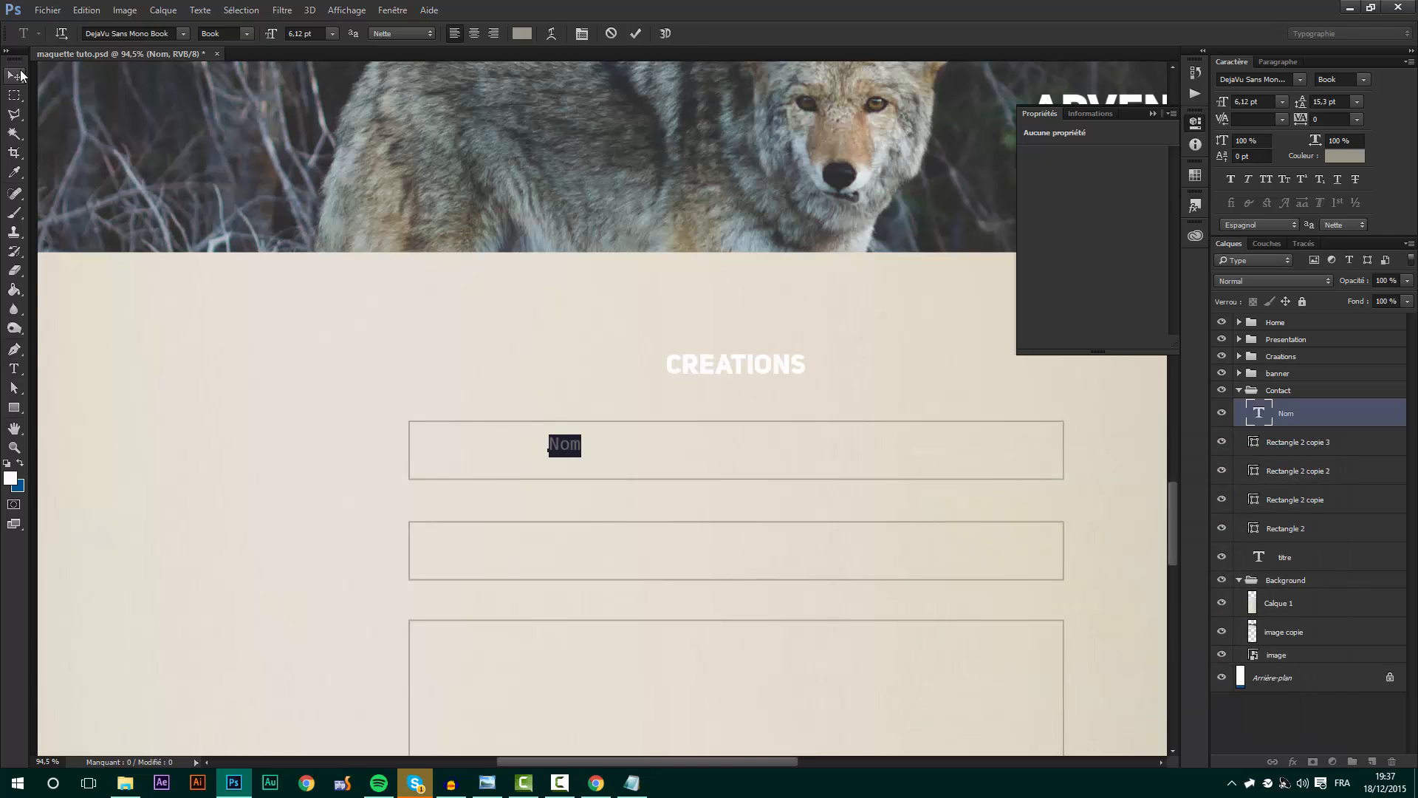
scroll(530, 474, "up", 3)
key("ctrl+t")
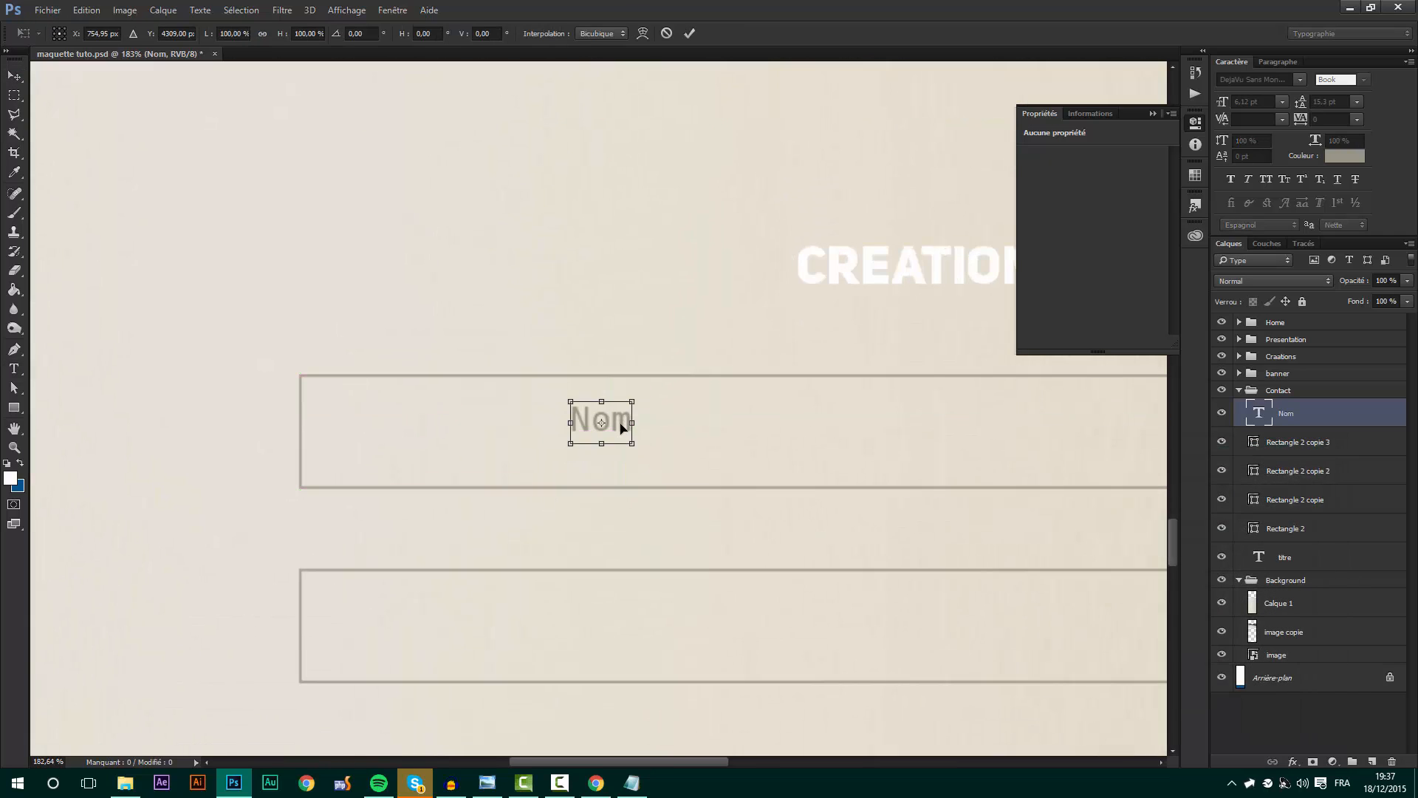
left_click_drag(620, 428, 418, 441)
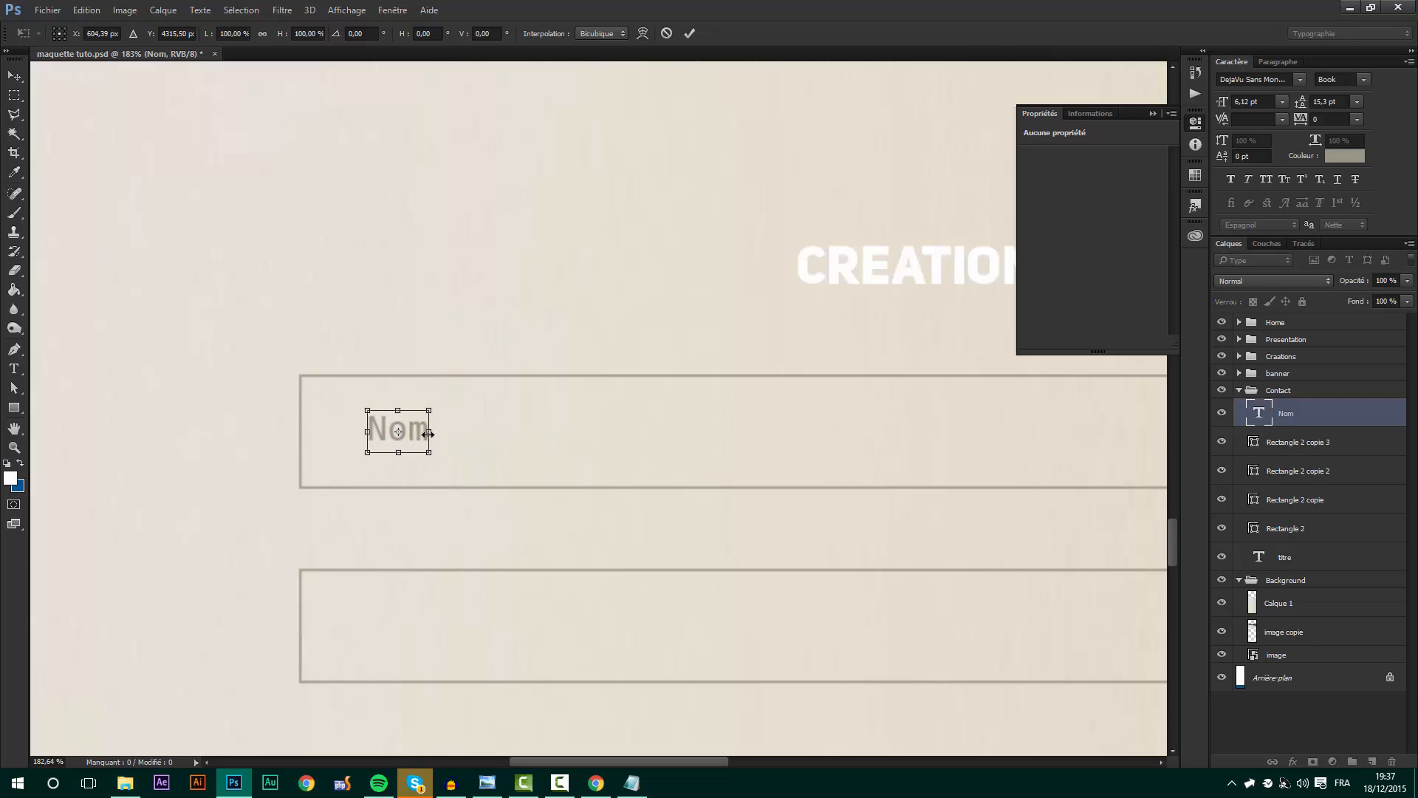
key("Return")
key("v")
- Nudge the "Nom" label 3 px to the left within the first field
scroll(418, 436, "down", 5)
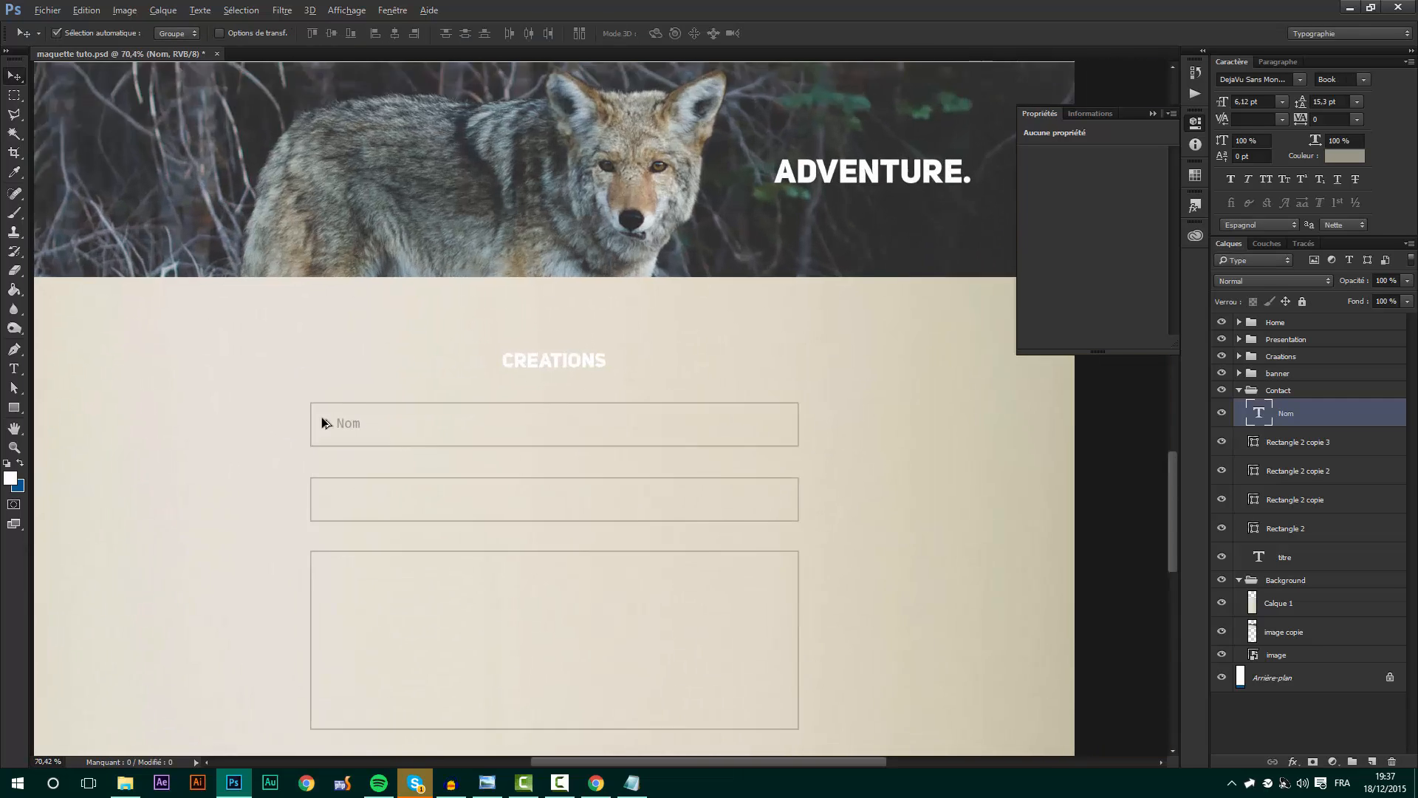
scroll(325, 422, "up", 5)
key("ctrl+t")
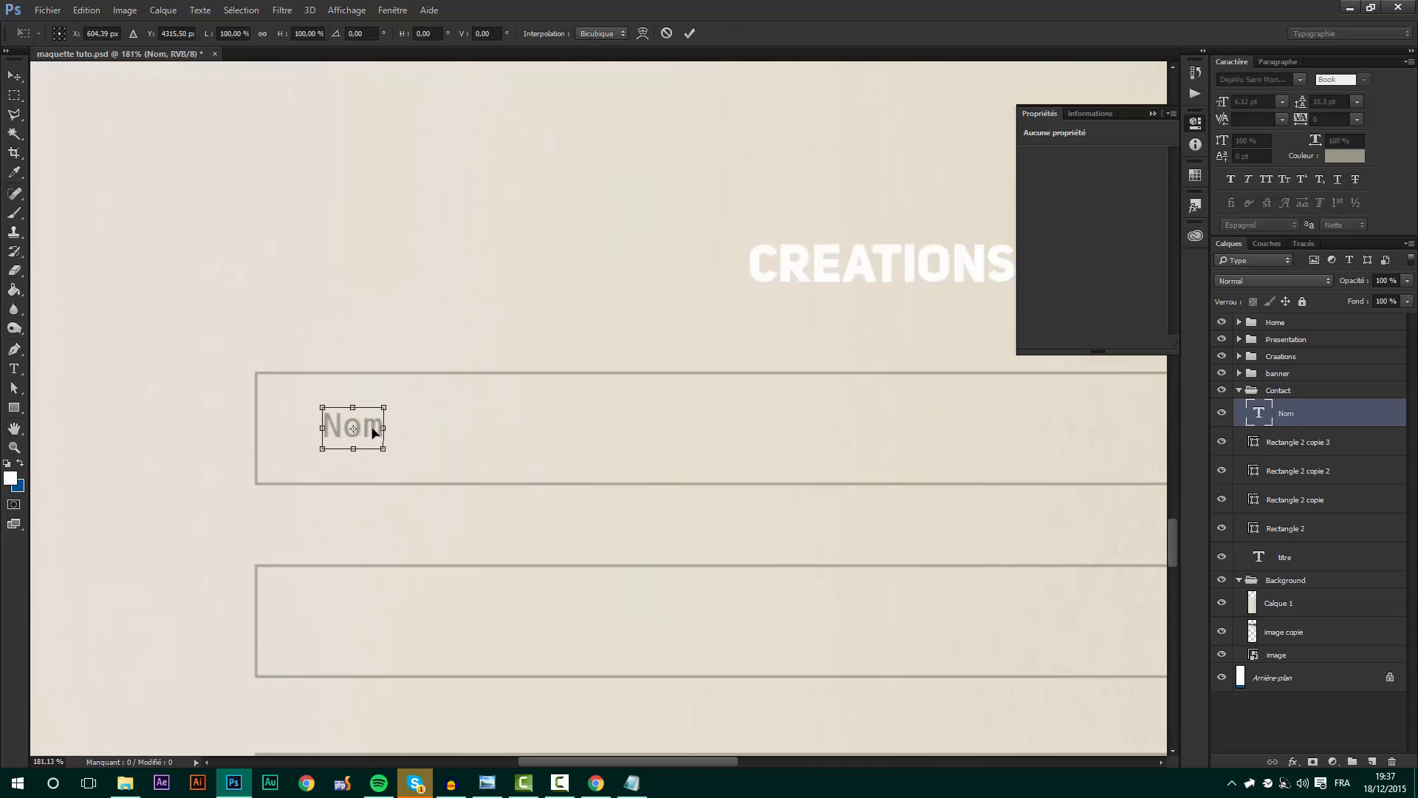
key("Return")
key("Left")
key("Left")
key("Left")
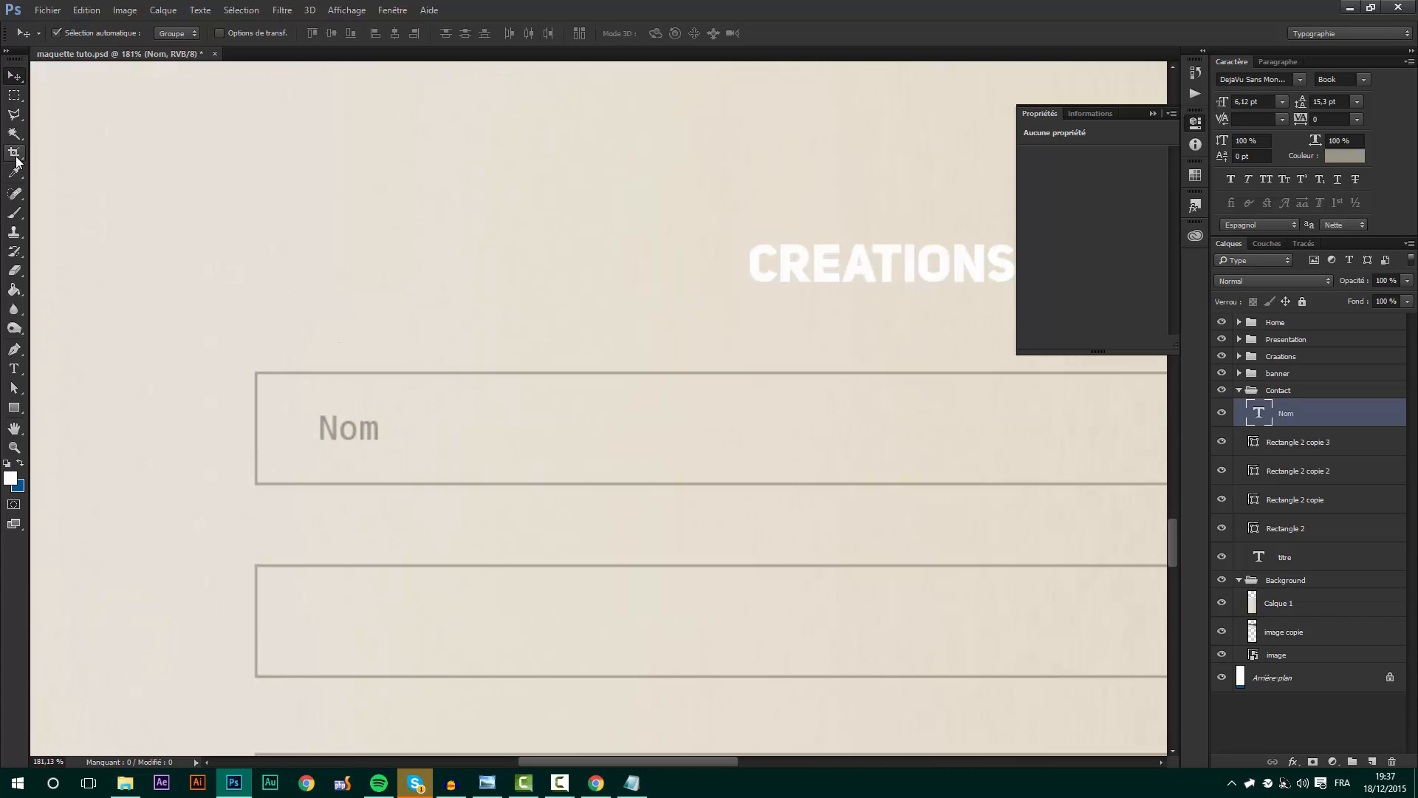
- Duplicate the "Nom" label and place the copy straight below in the second field, vertically centred
left_click_drag(330, 305, 330, 305)
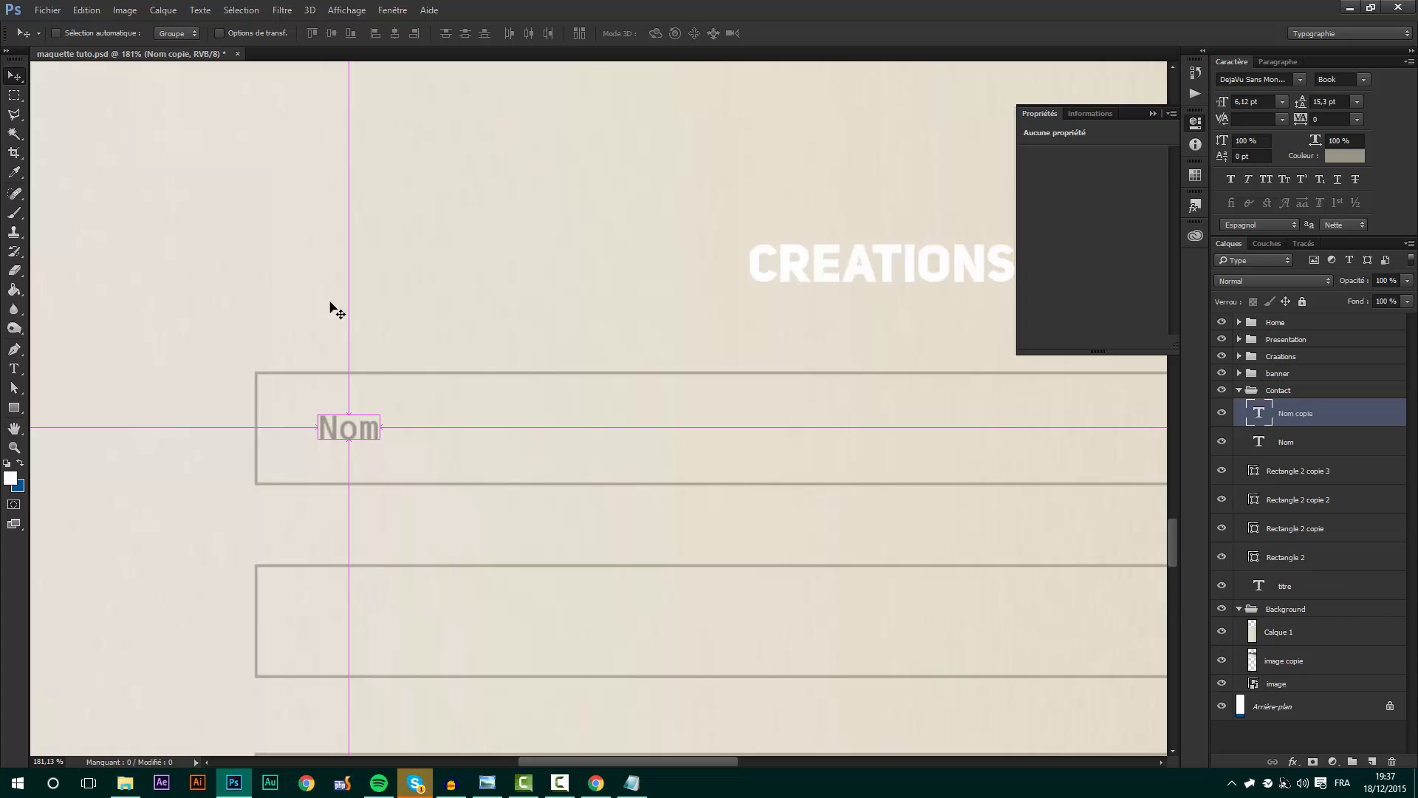
key("ctrl+t")
left_click_drag(369, 429, 368, 620)
key("Return")
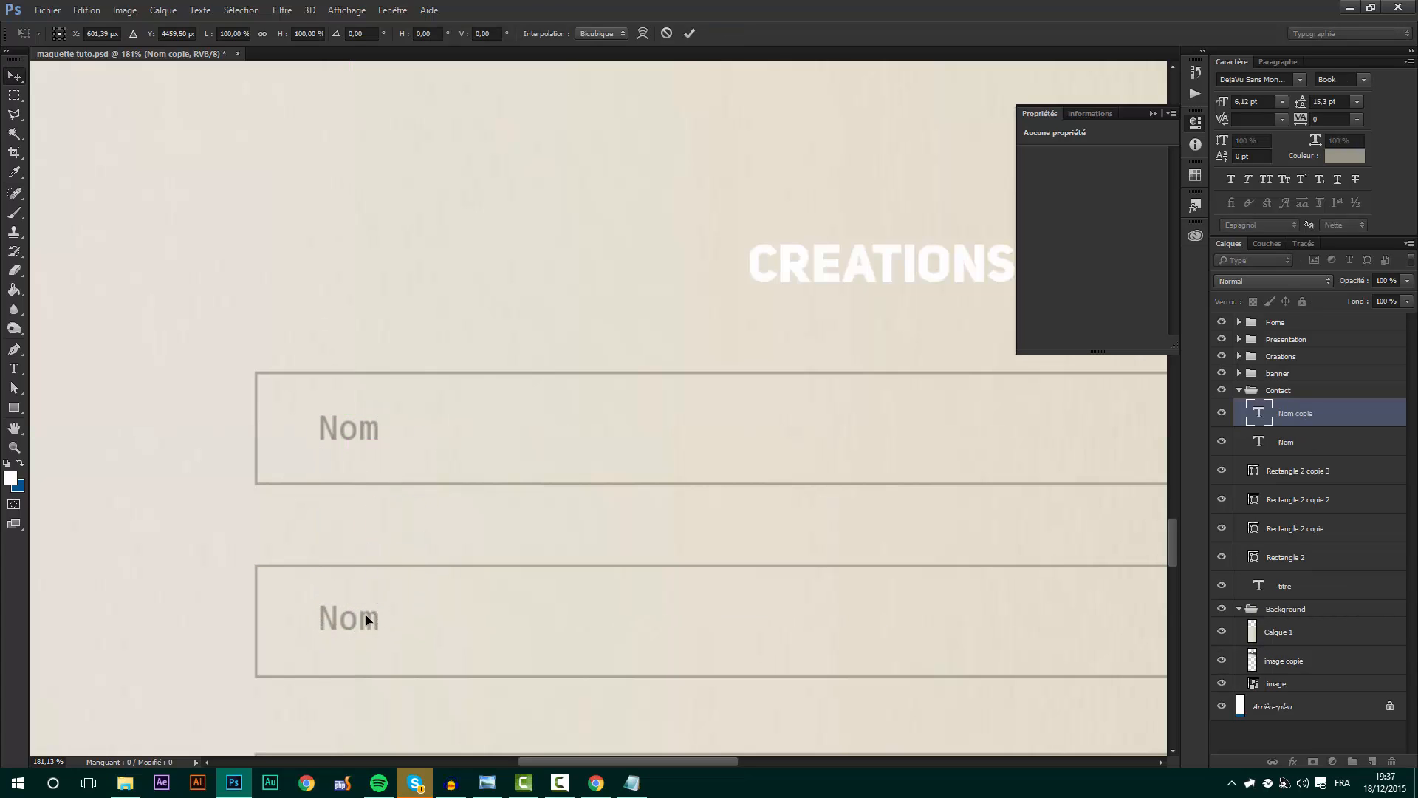
- Duplicate the second field's label and place the copy straight below, inside the upper part of the tall box
scroll(347, 309, "down", 3)
scroll(347, 309, "down", 3)
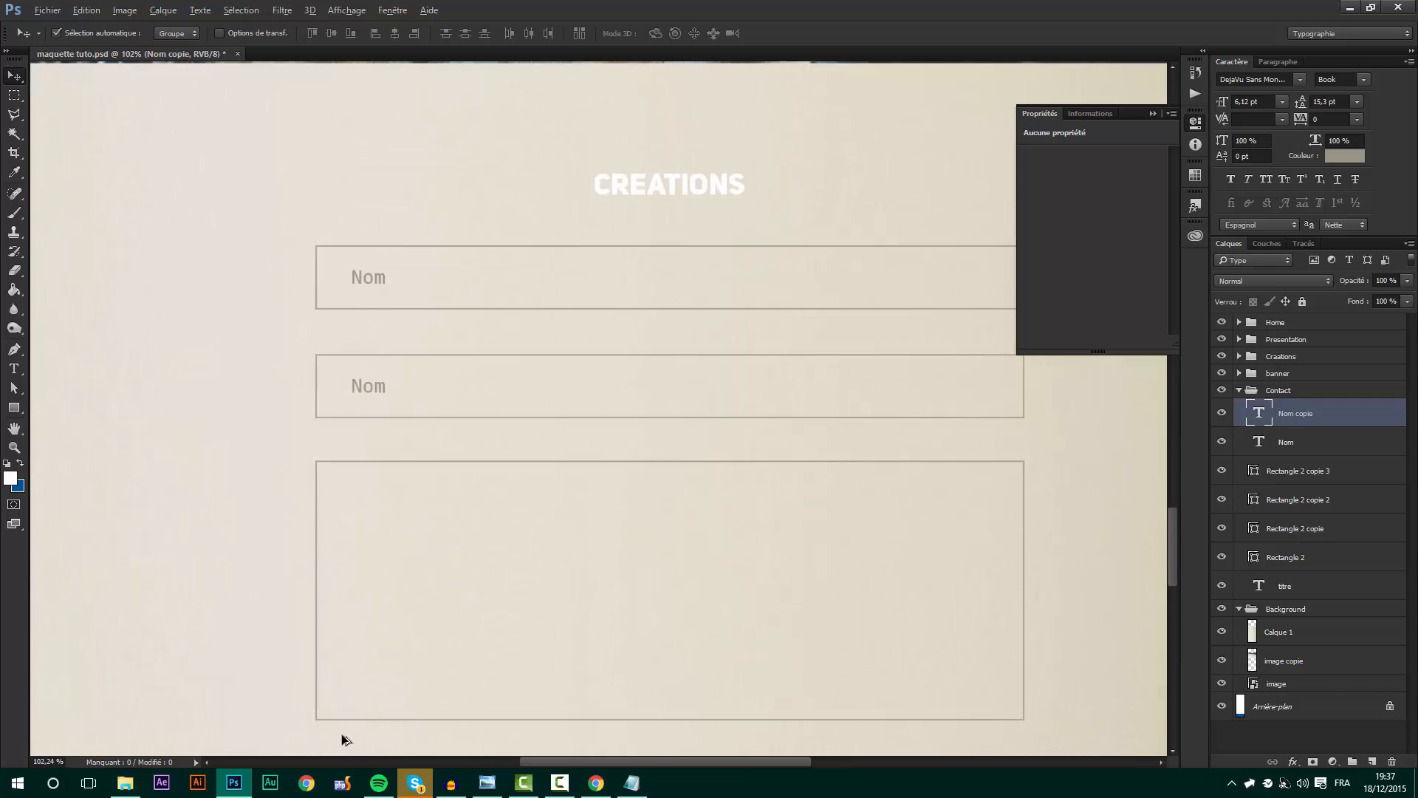
key("ctrl+j")
key("ctrl+t")
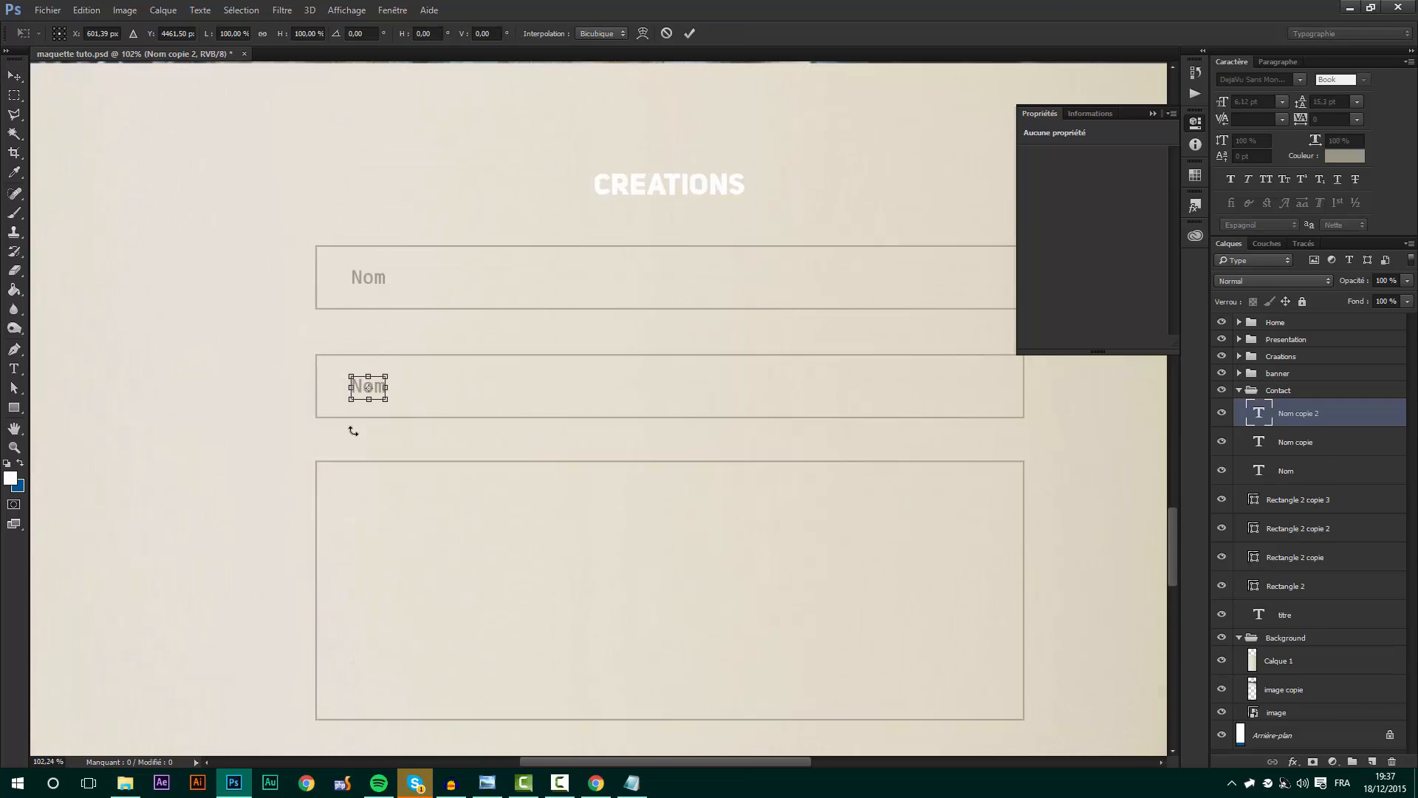
left_click(378, 389)
left_click_drag(372, 442, 373, 503)
key("Return")
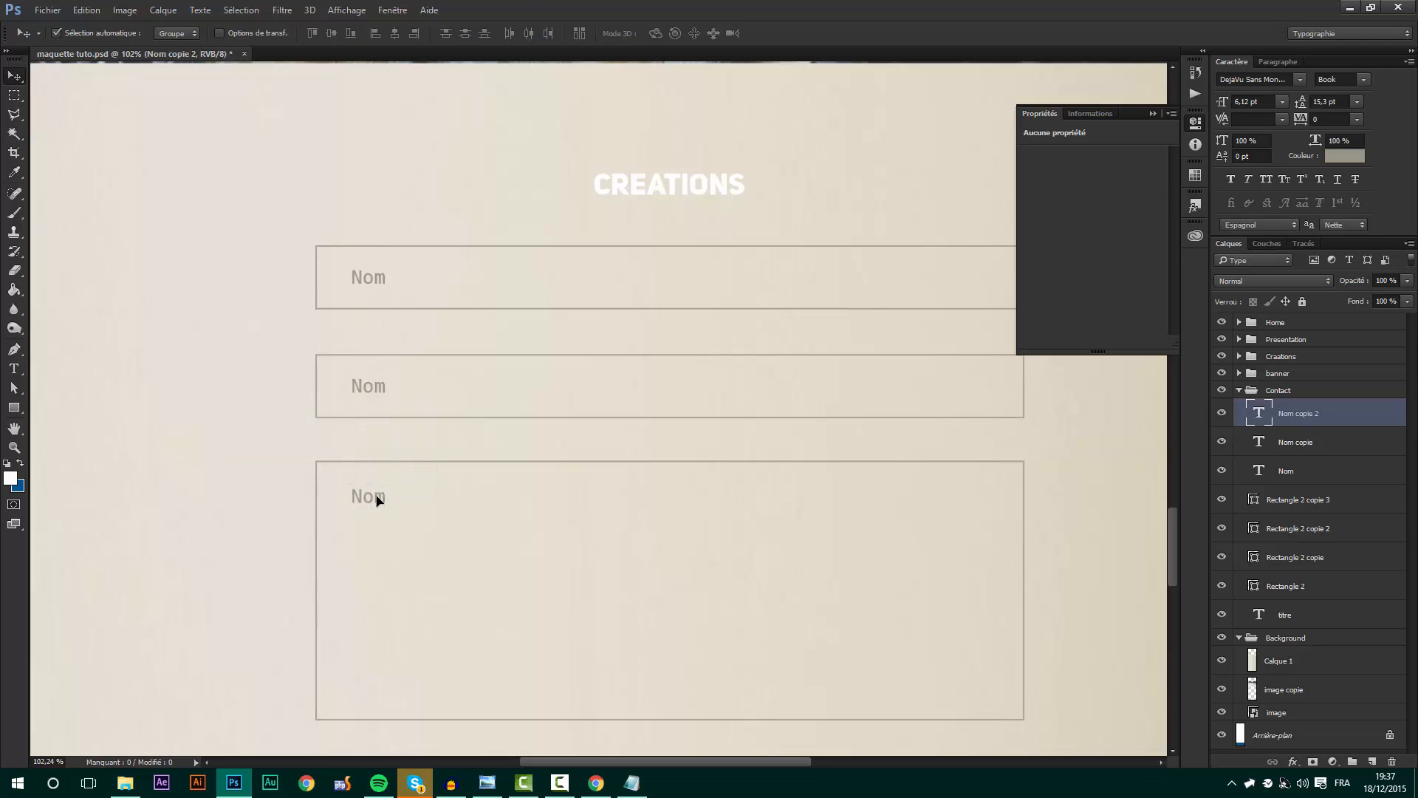
- Nudge the label in the tall box up slightly
scroll(374, 505, "down", 3)
scroll(325, 462, "up", 2)
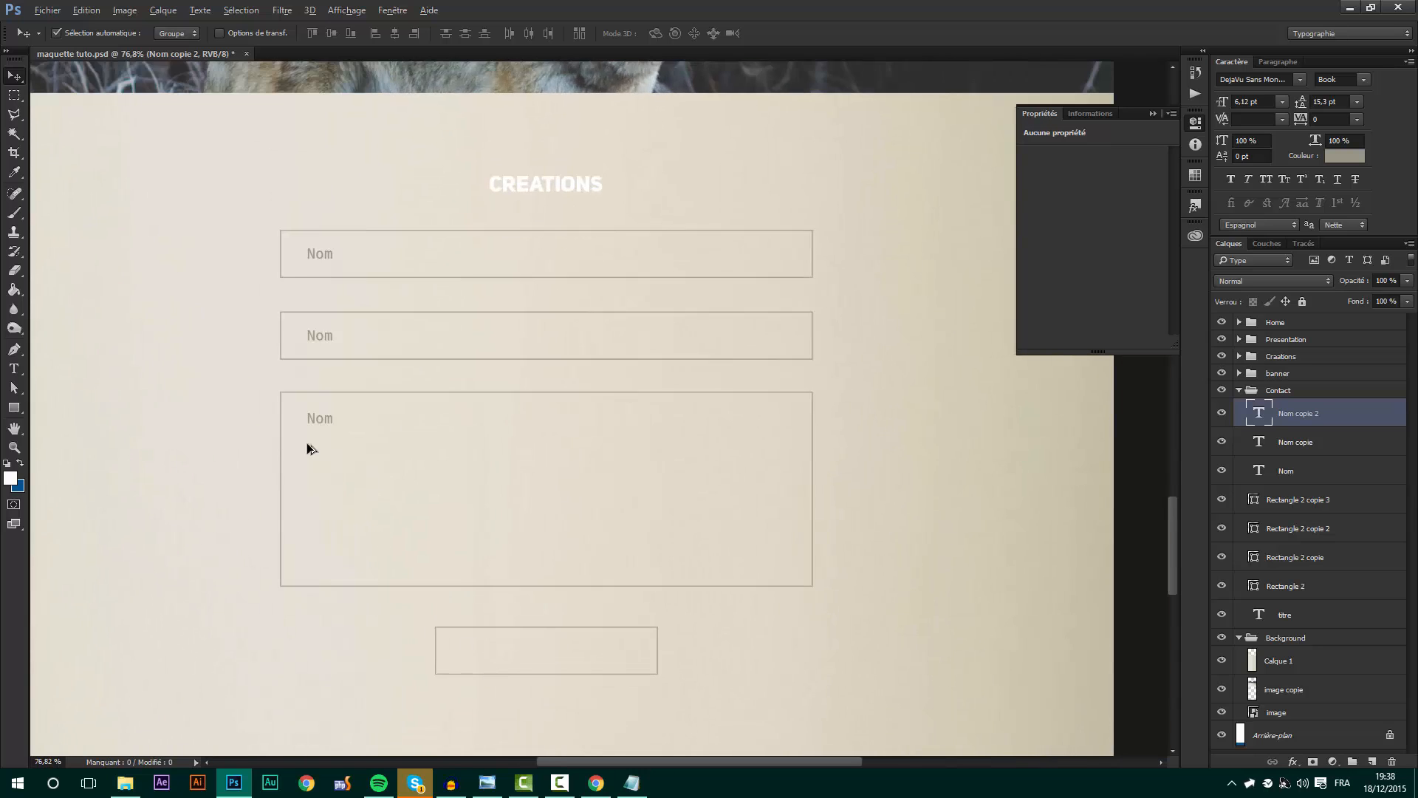
scroll(253, 419, "up", 1)
key("Up")
key("Up")
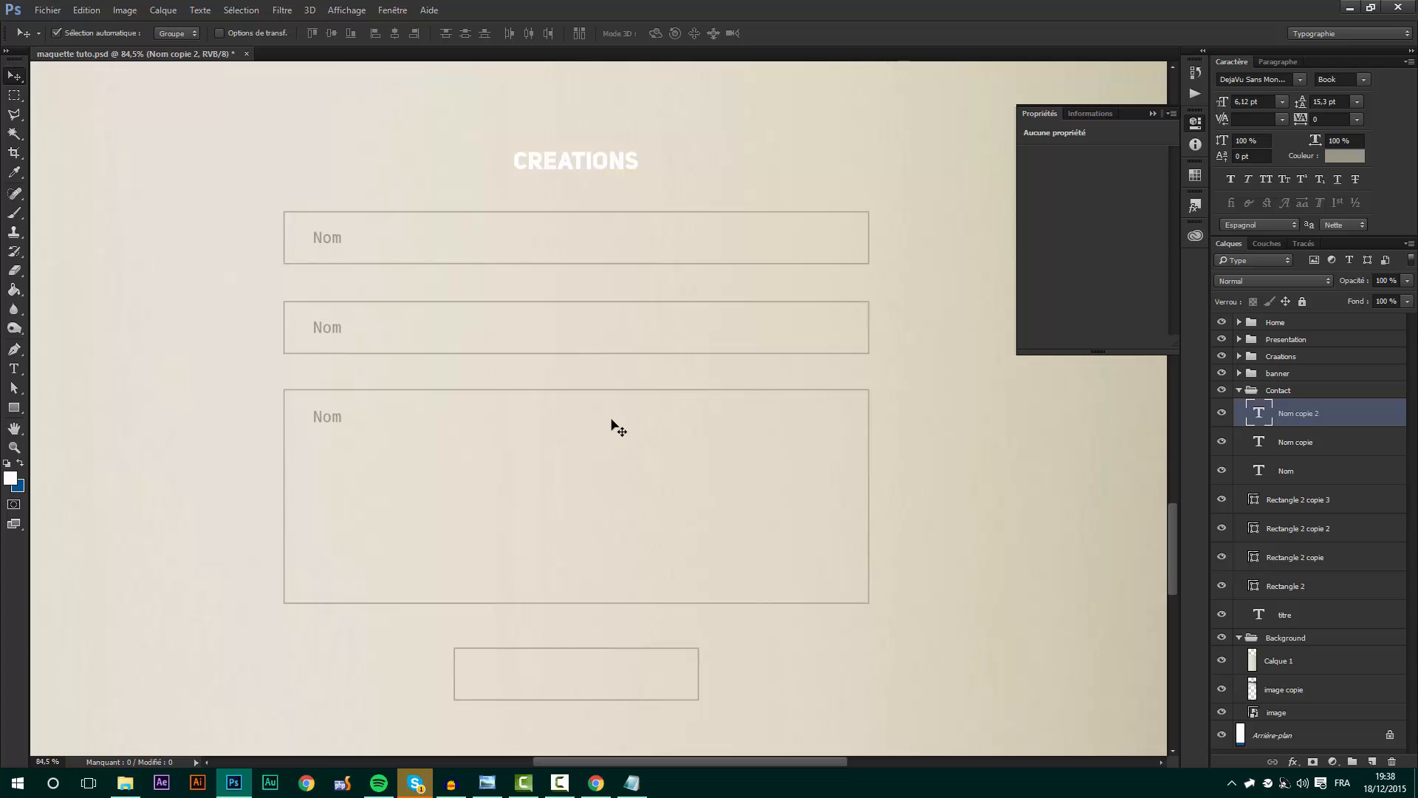
- Duplicate the tall box's label and place the copy in the centre of the button below it
key("ctrl+j")
key("ctrl+t")
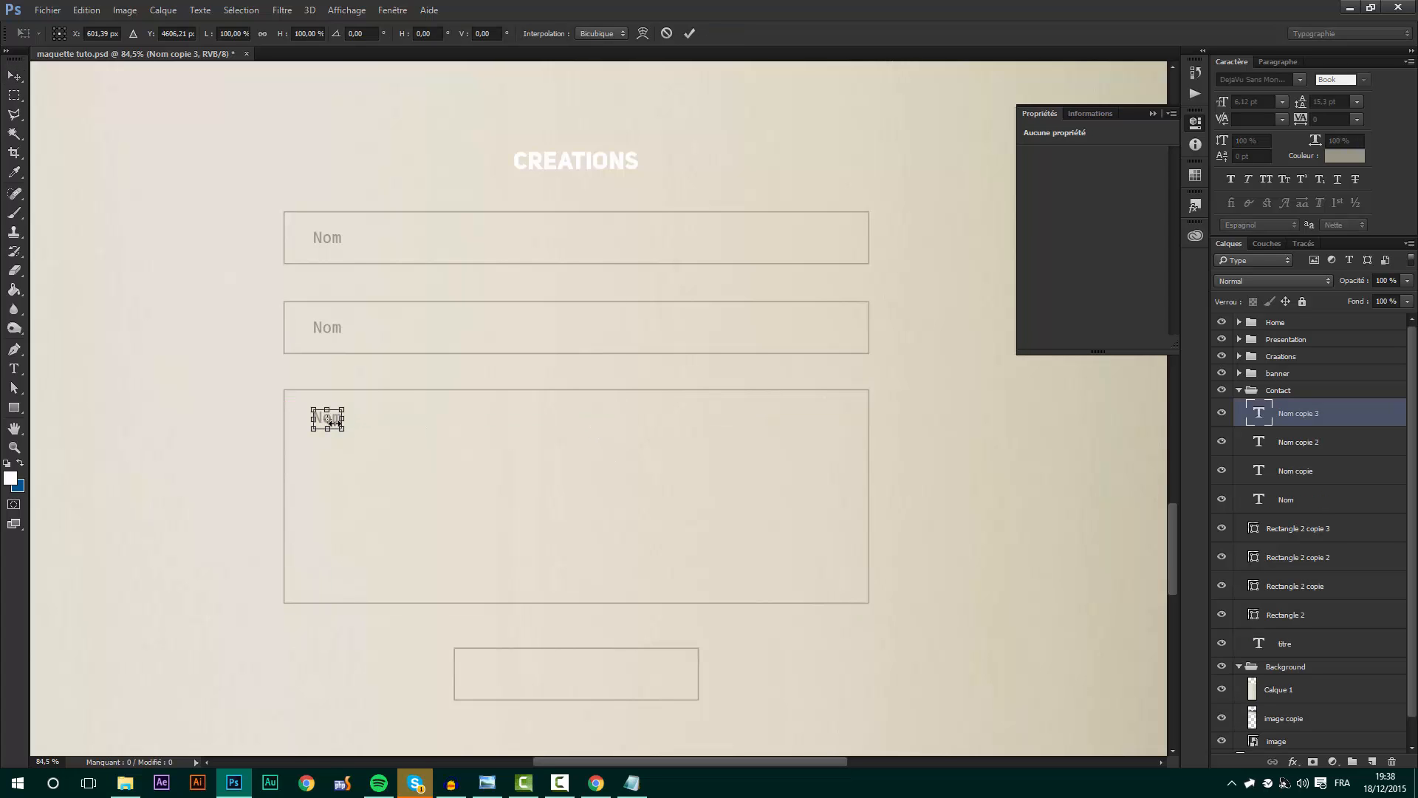
left_click_drag(334, 423, 592, 667)
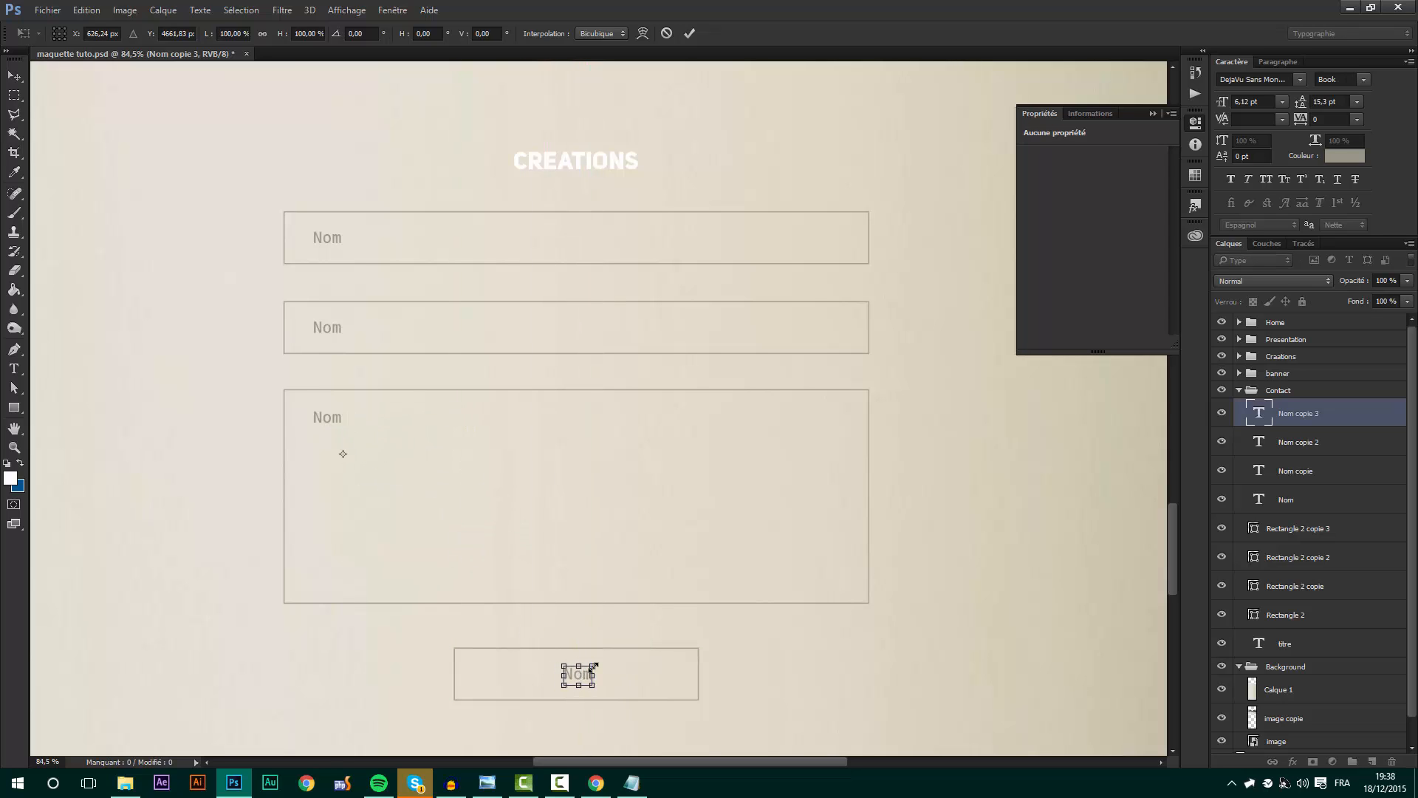
key("Return")
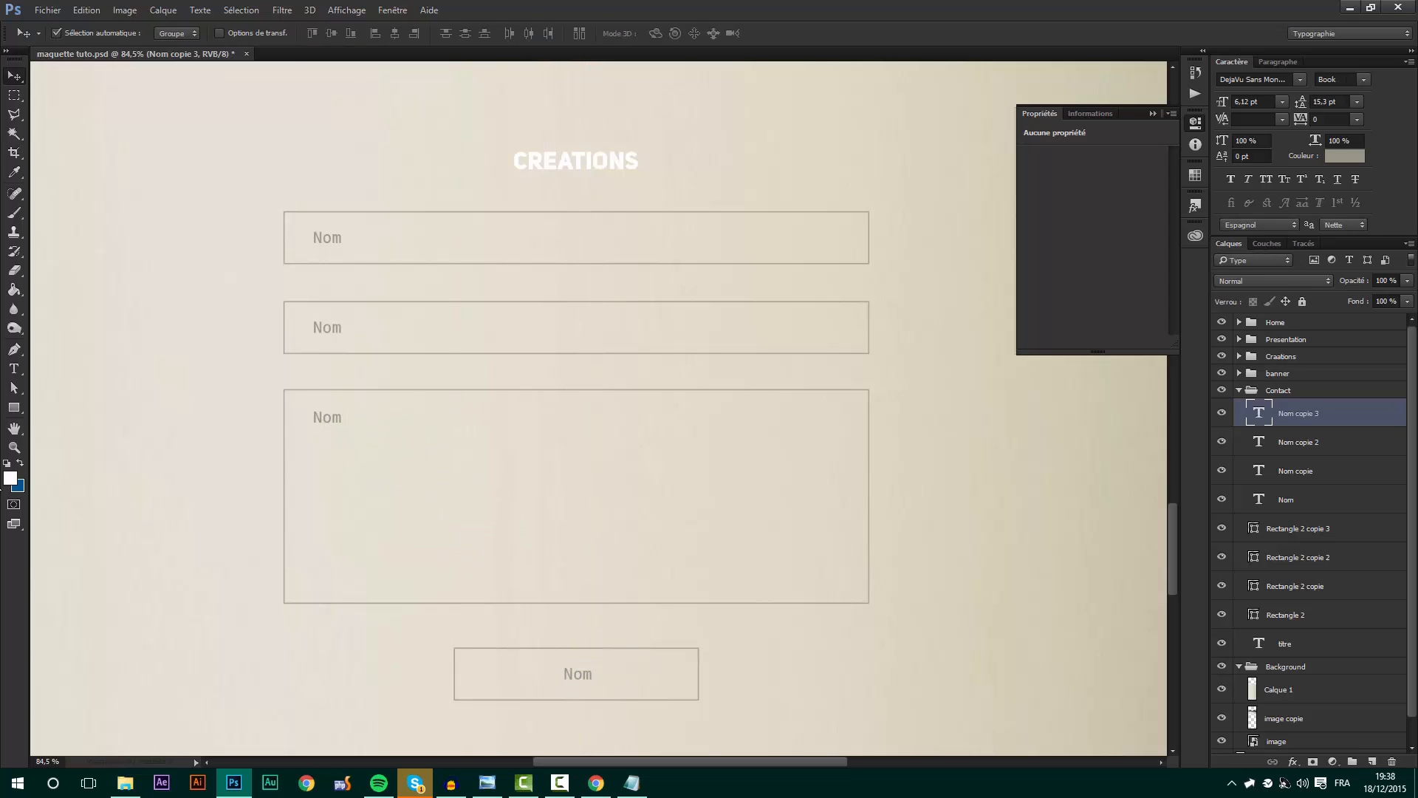
- Change the second field's label text to "Email"
left_click(14, 369)
left_click(334, 325)
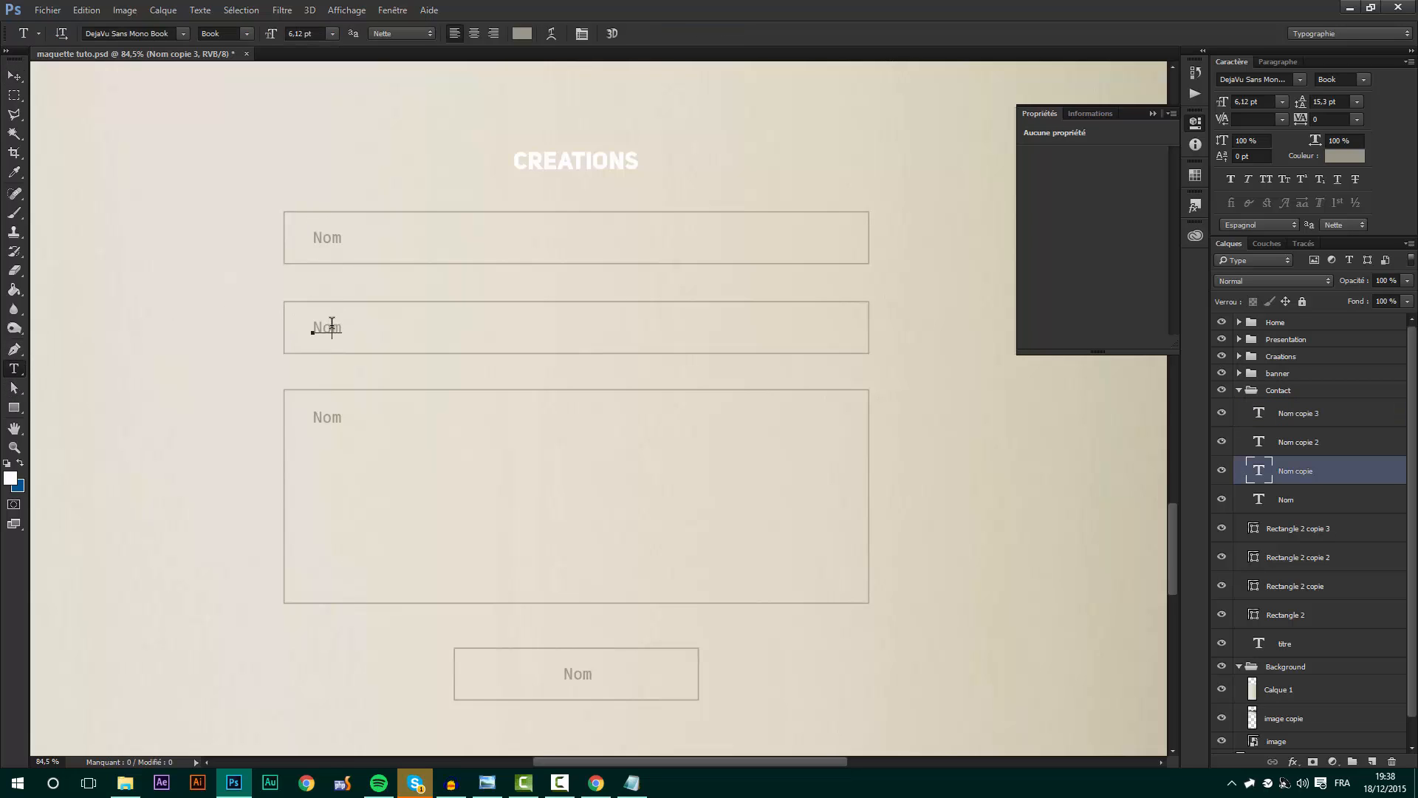
double_click(334, 326)
type("Email")
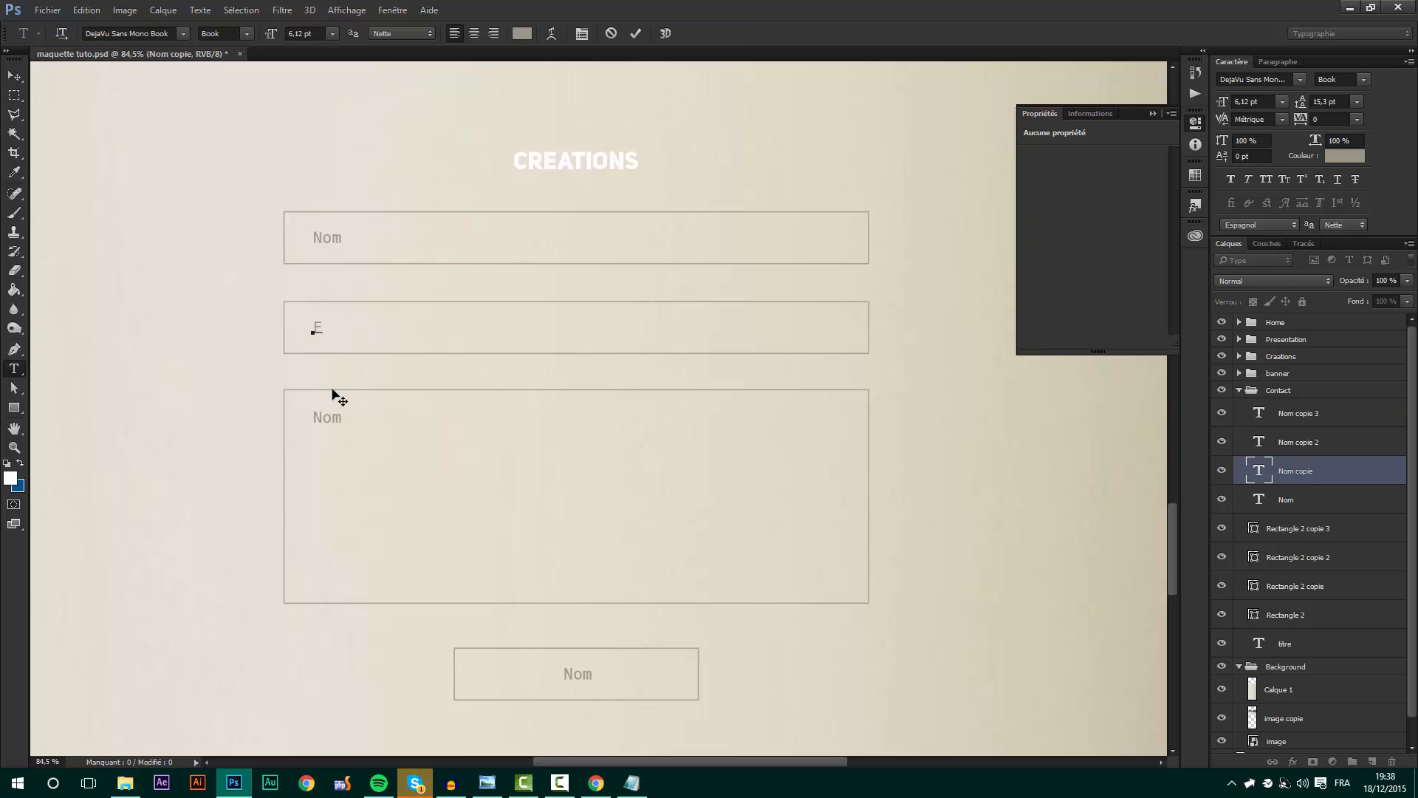
key("ctrl+Return")
- Change the tall box's label text to "Message"
left_click(327, 406)
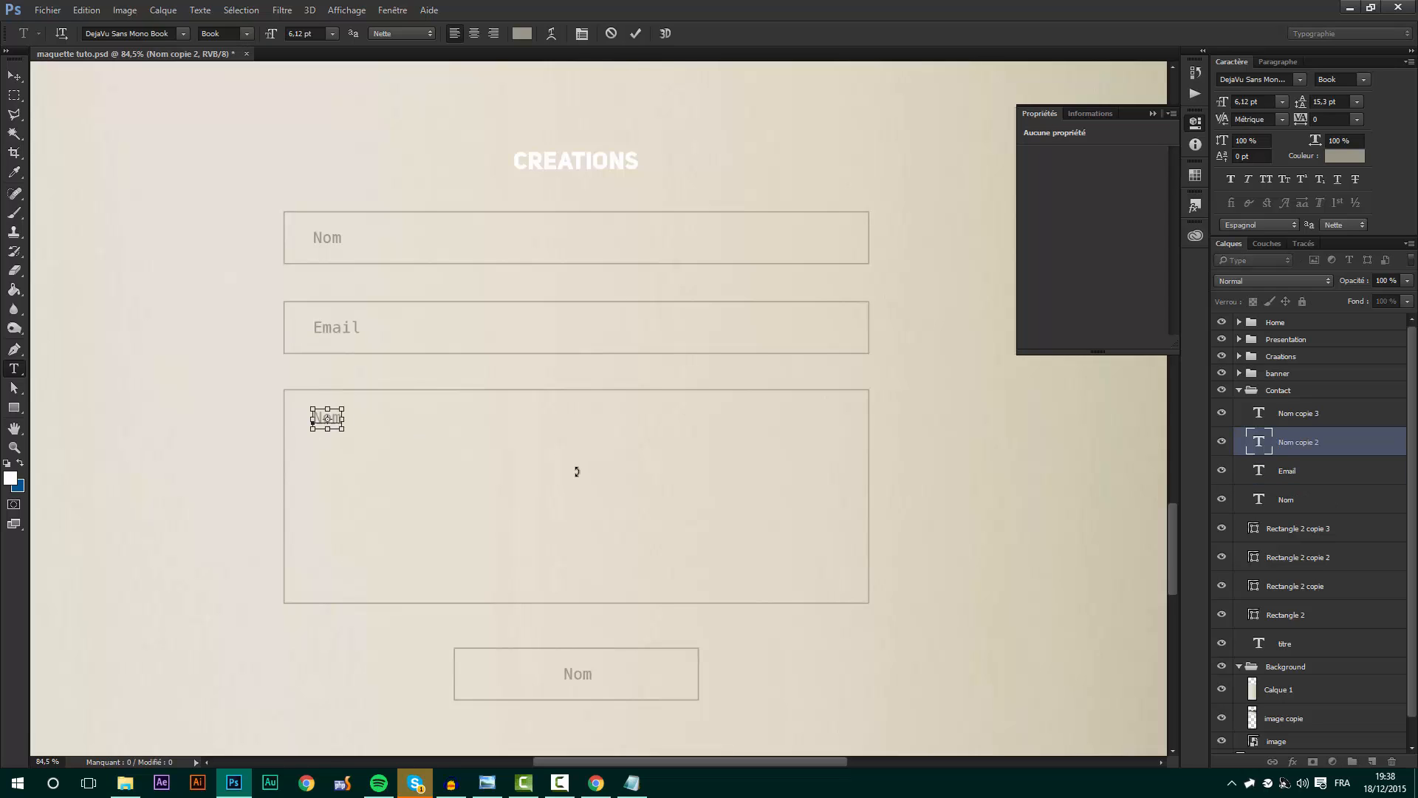
key("ctrl+a")
type("Message")
key("ctrl+Return")
- Change the button's label text to "Envoyer"
left_click(578, 673)
key("ctrl+a")
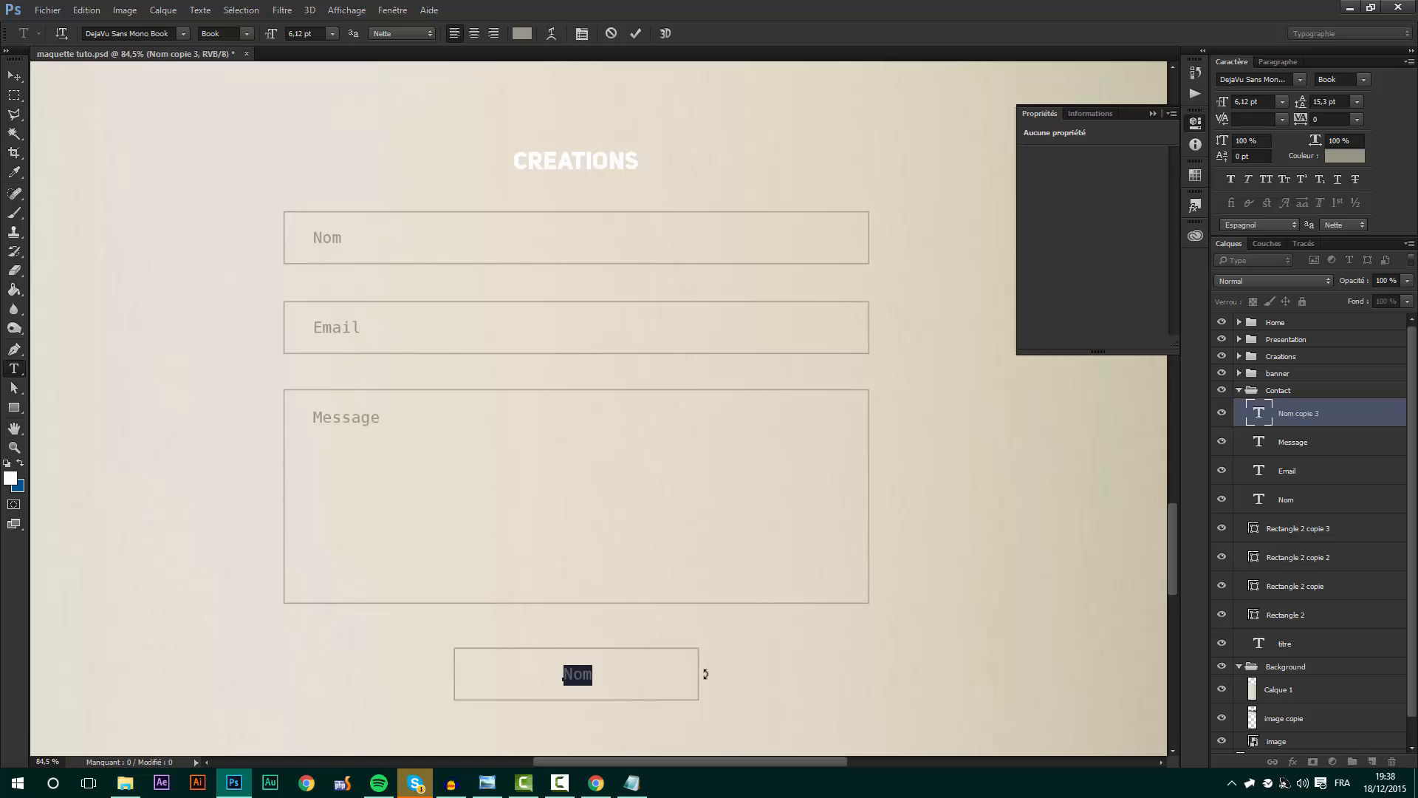
type("Envoyer")
key("ctrl+Return")
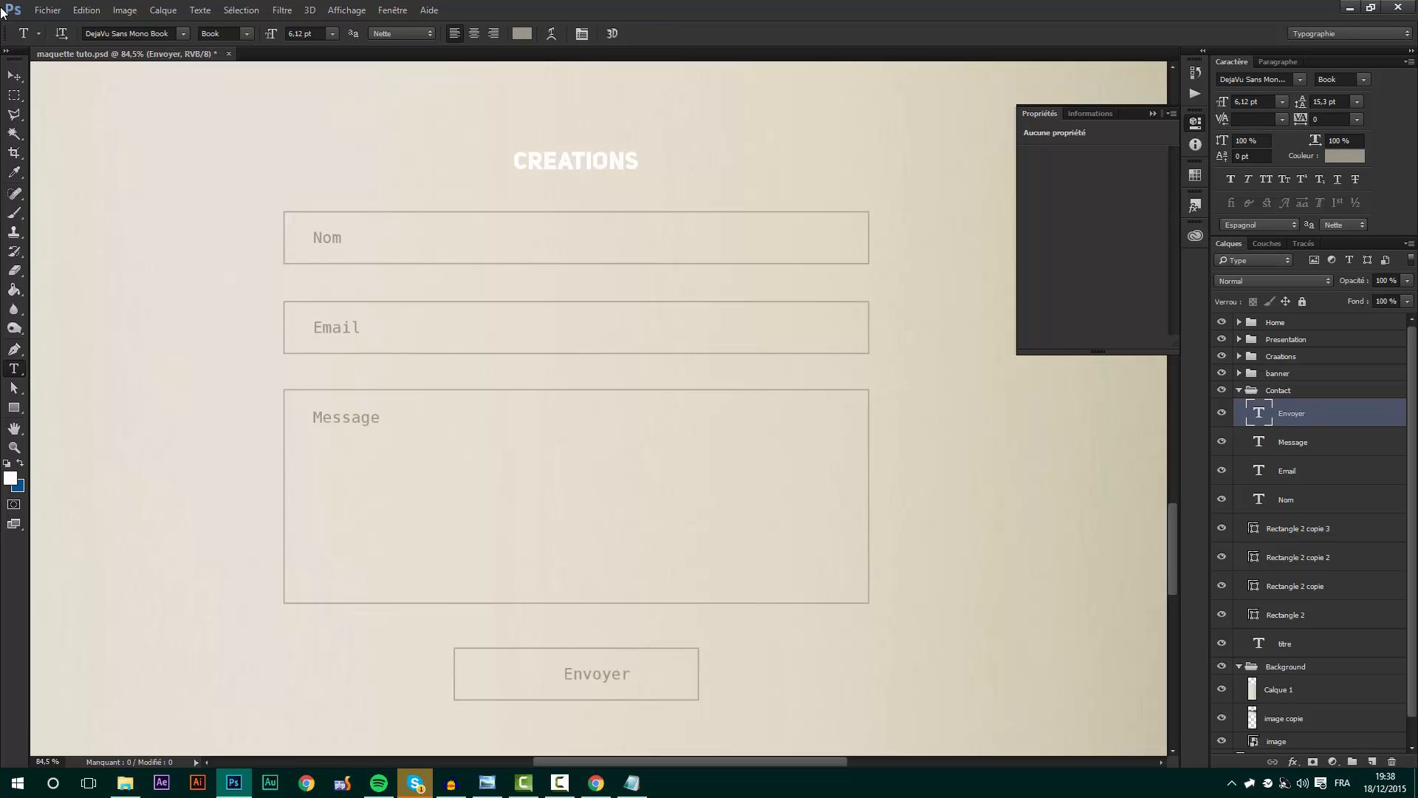
- Centre the "Envoyer" label horizontally inside the send button's outline
left_click(14, 76)
key("ctrl+t")
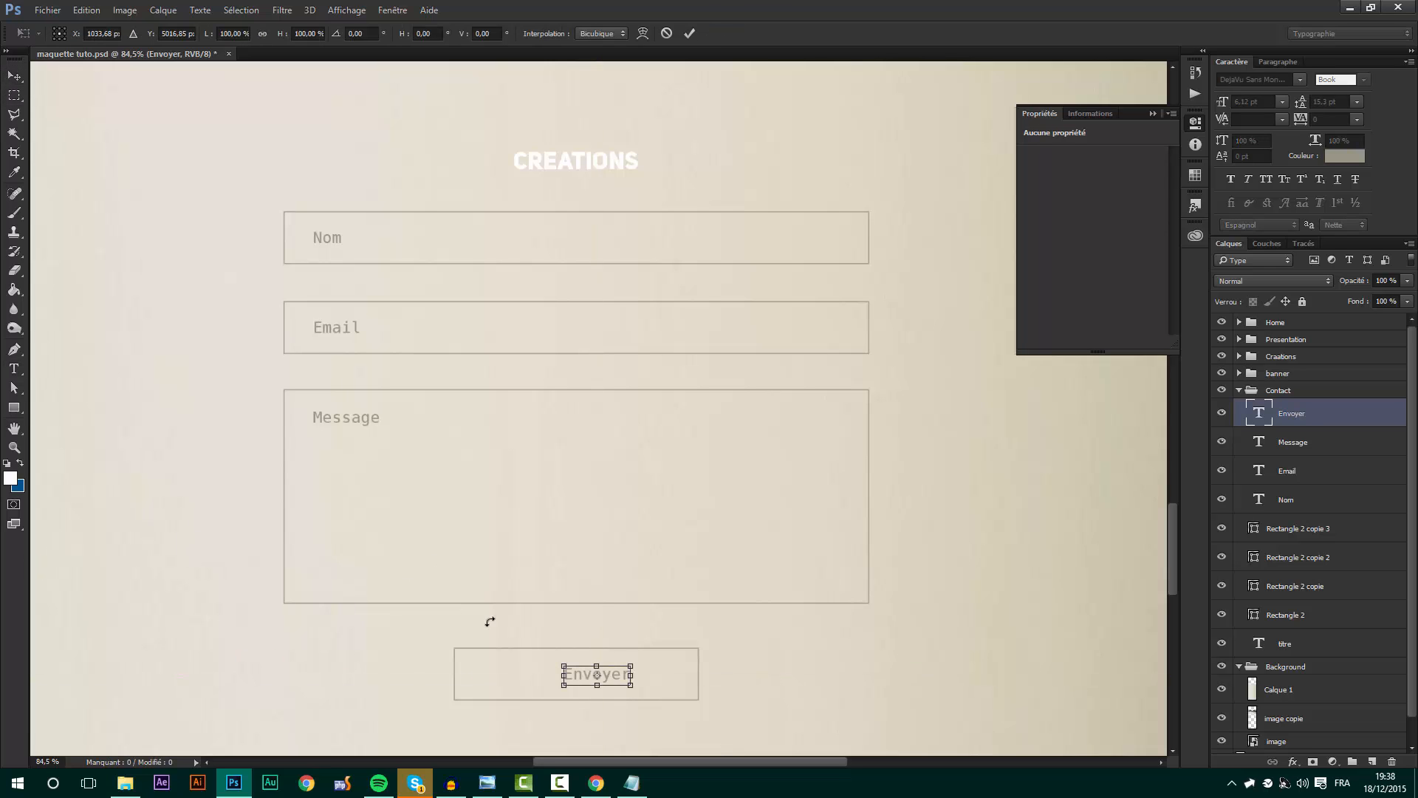
left_click_drag(580, 684, 565, 685)
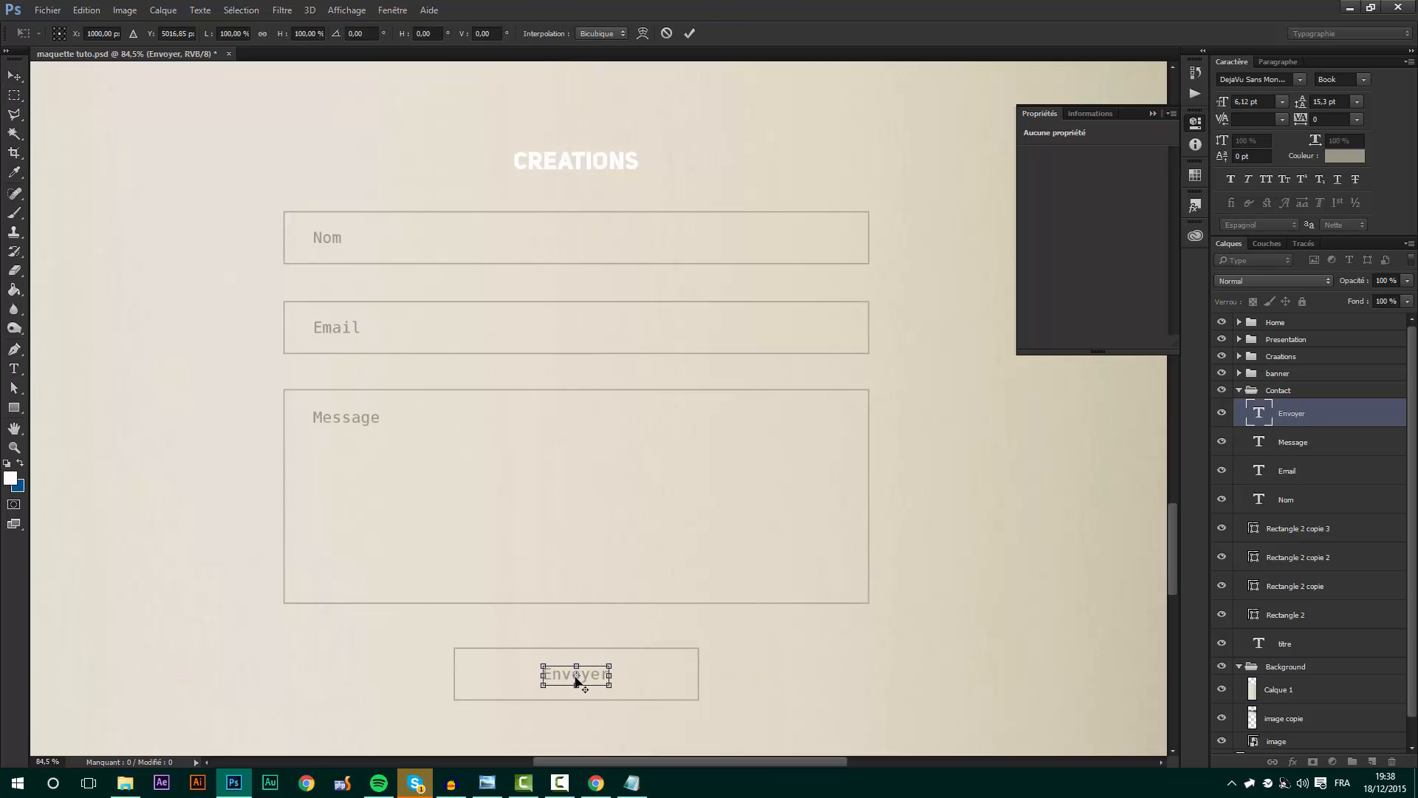
key("Return")
scroll(649, 564, "down", 4)
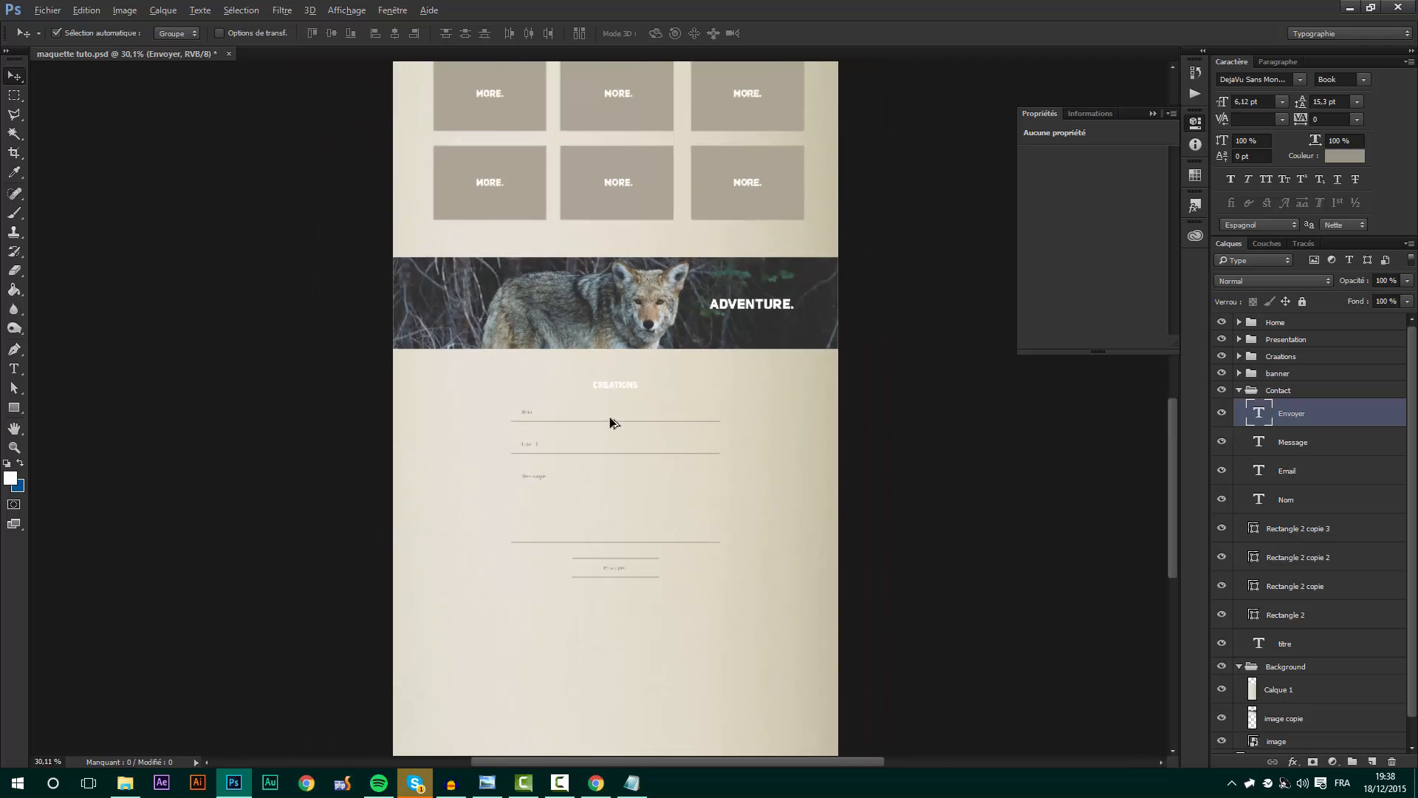
- Start a 4 pt text line below the send button reading "Copryright"
scroll(775, 614, "up", 4)
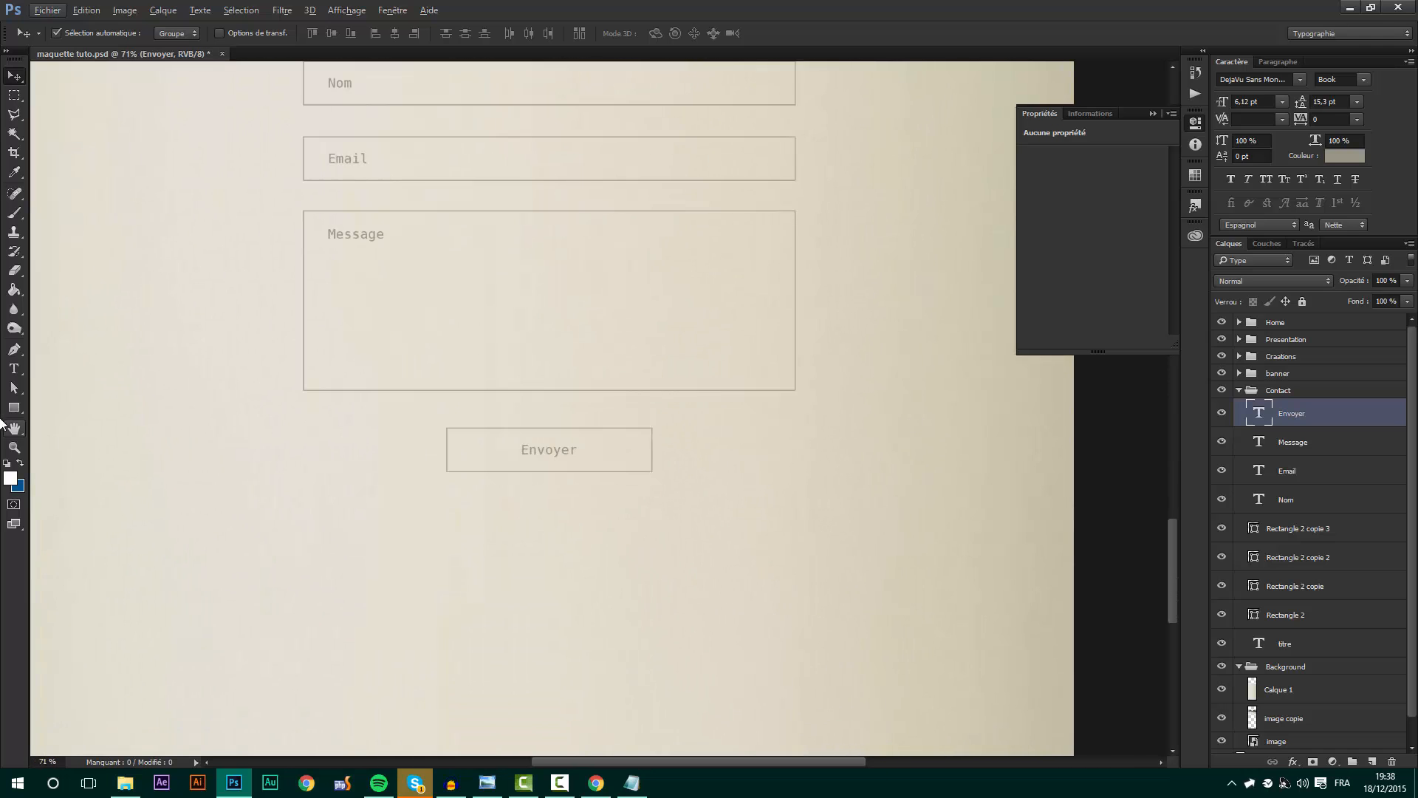
left_click(18, 369)
left_click(339, 564)
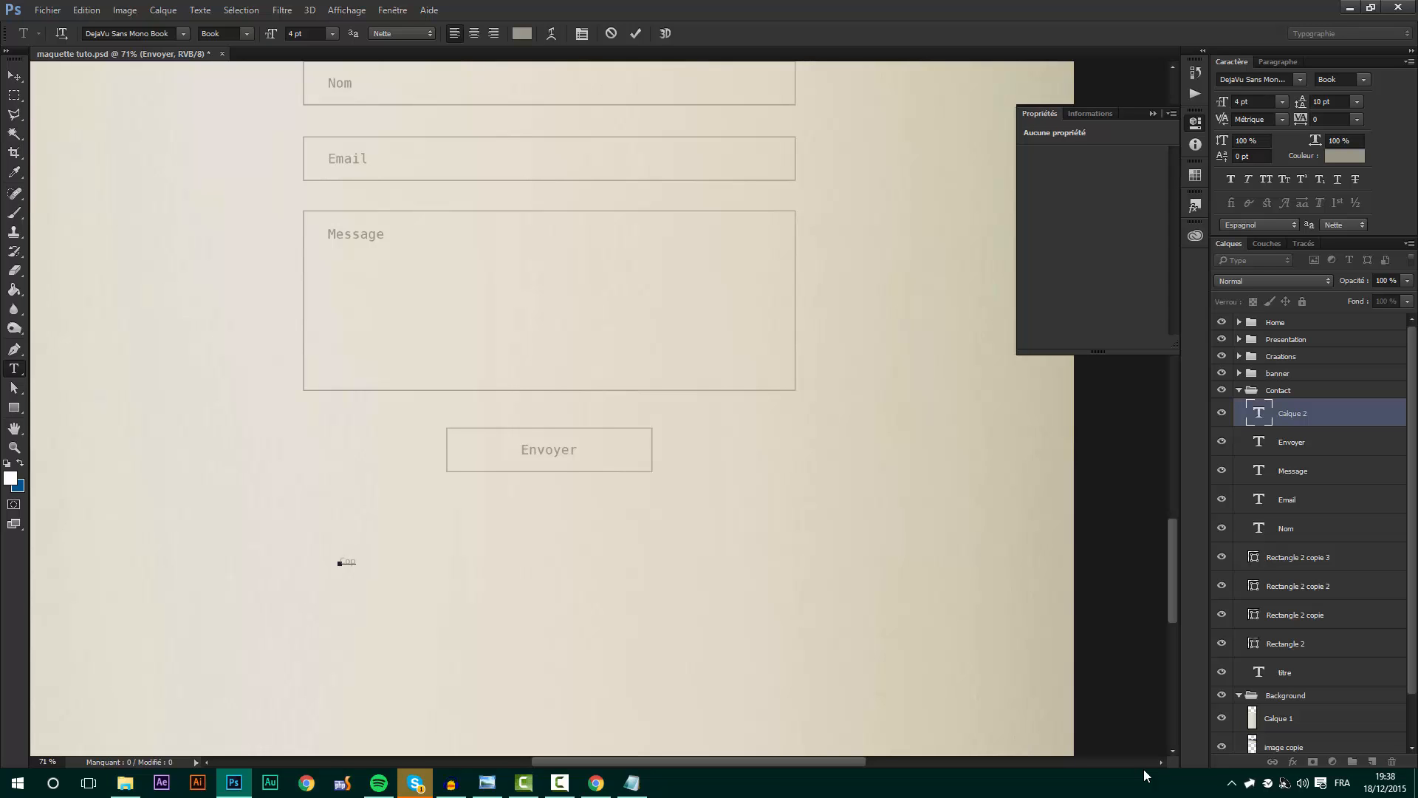
type("Copyright")
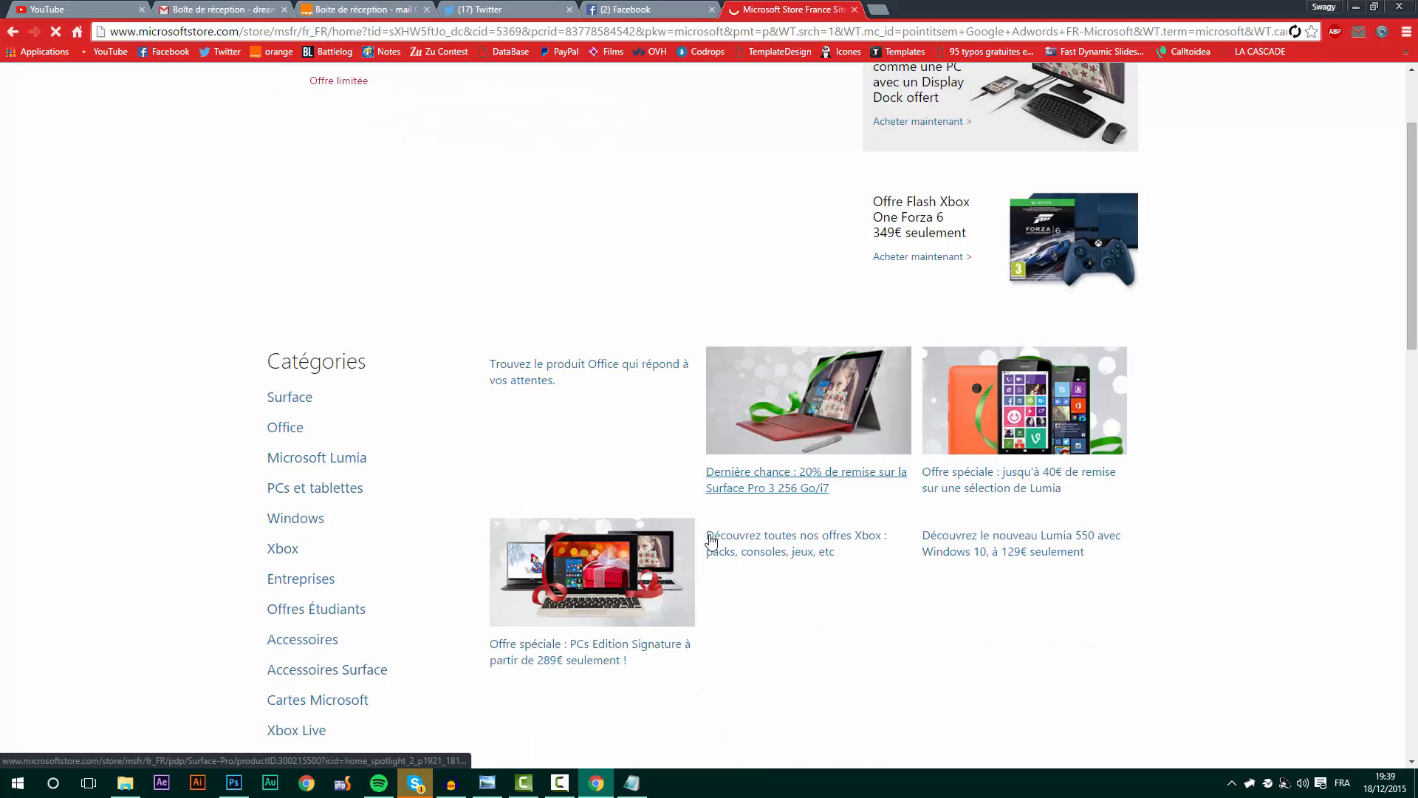
- Copy the © symbol from the Microsoft Store page's footer in Chrome and return to Photoshop
scroll(711, 541, "down", 10)
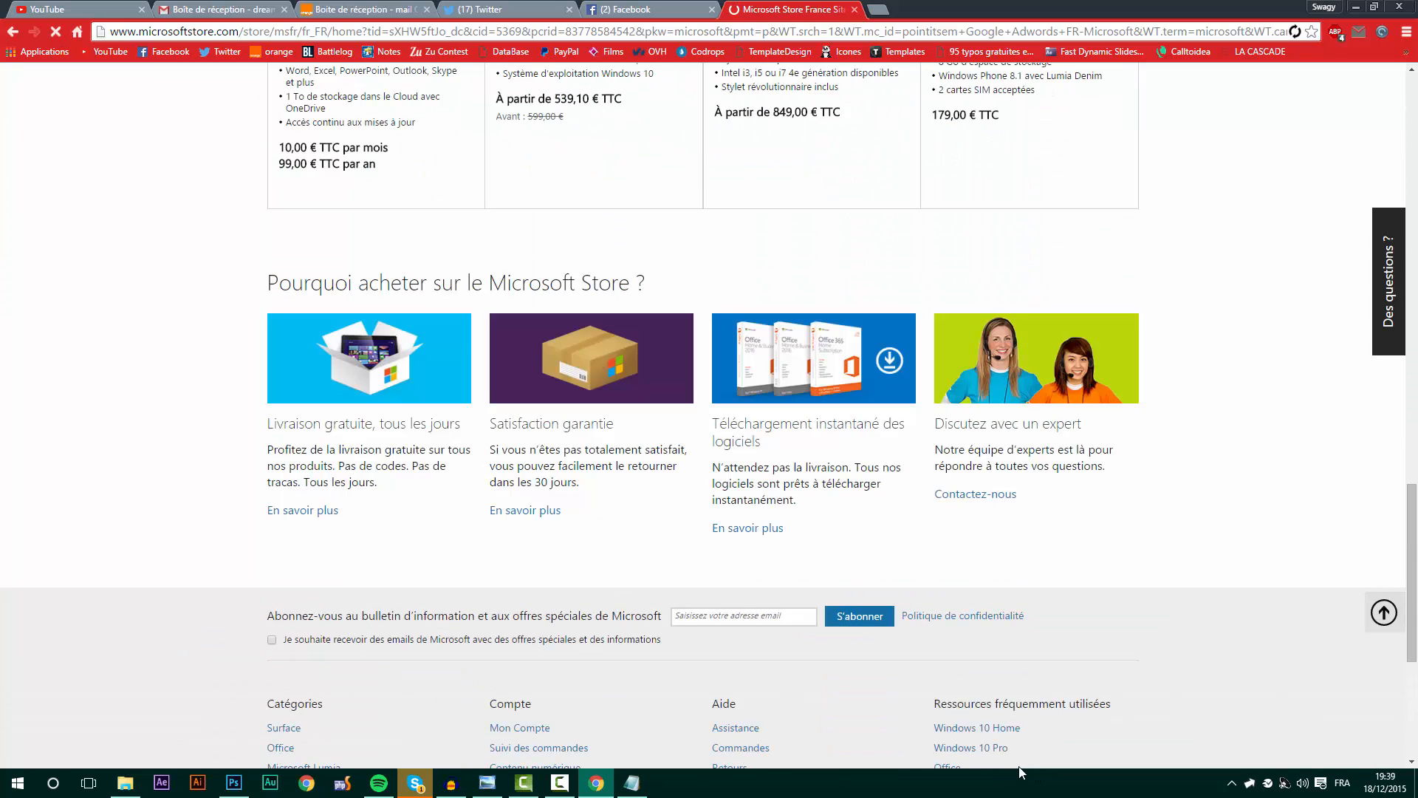
scroll(1022, 772, "down", 5)
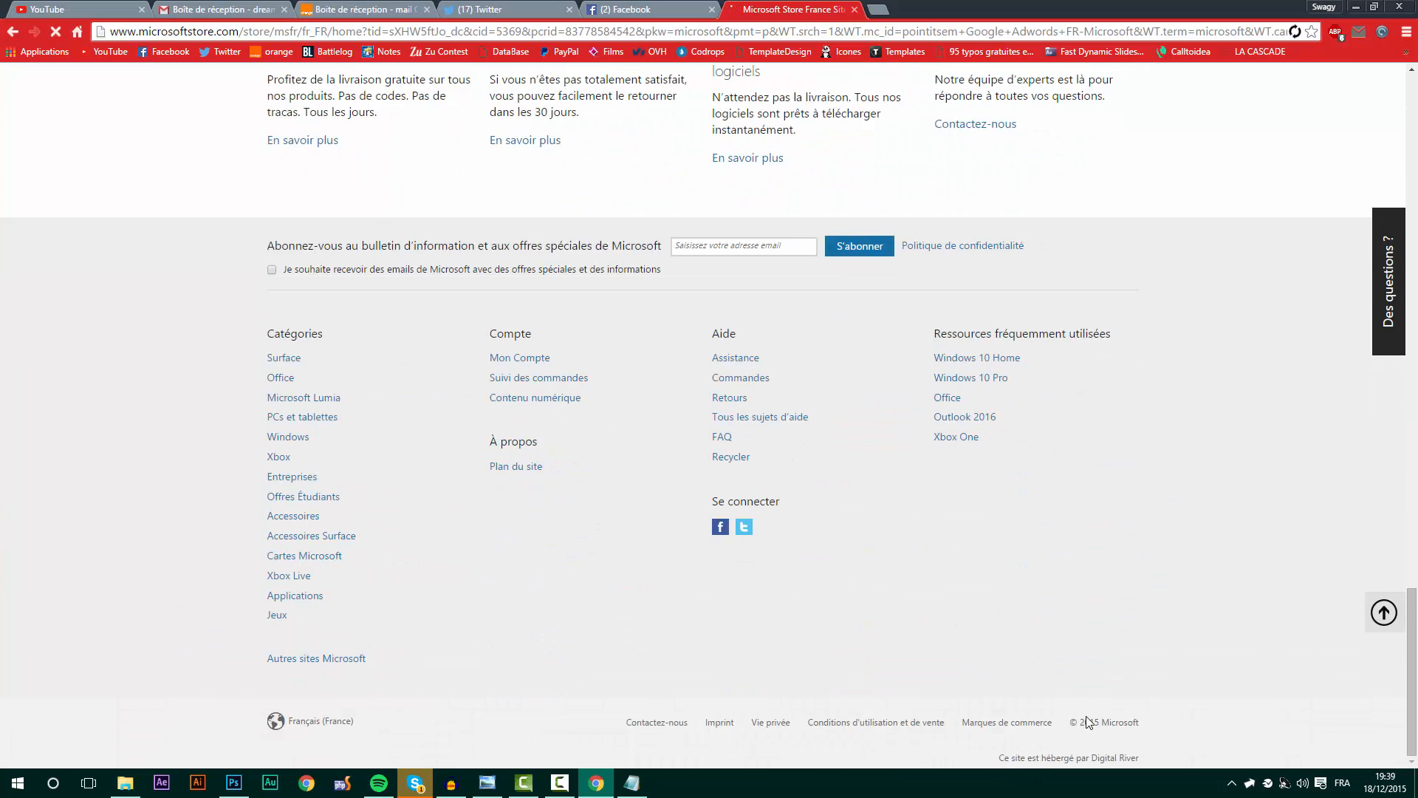
left_click_drag(1071, 726, 1080, 726)
left_click(233, 783)
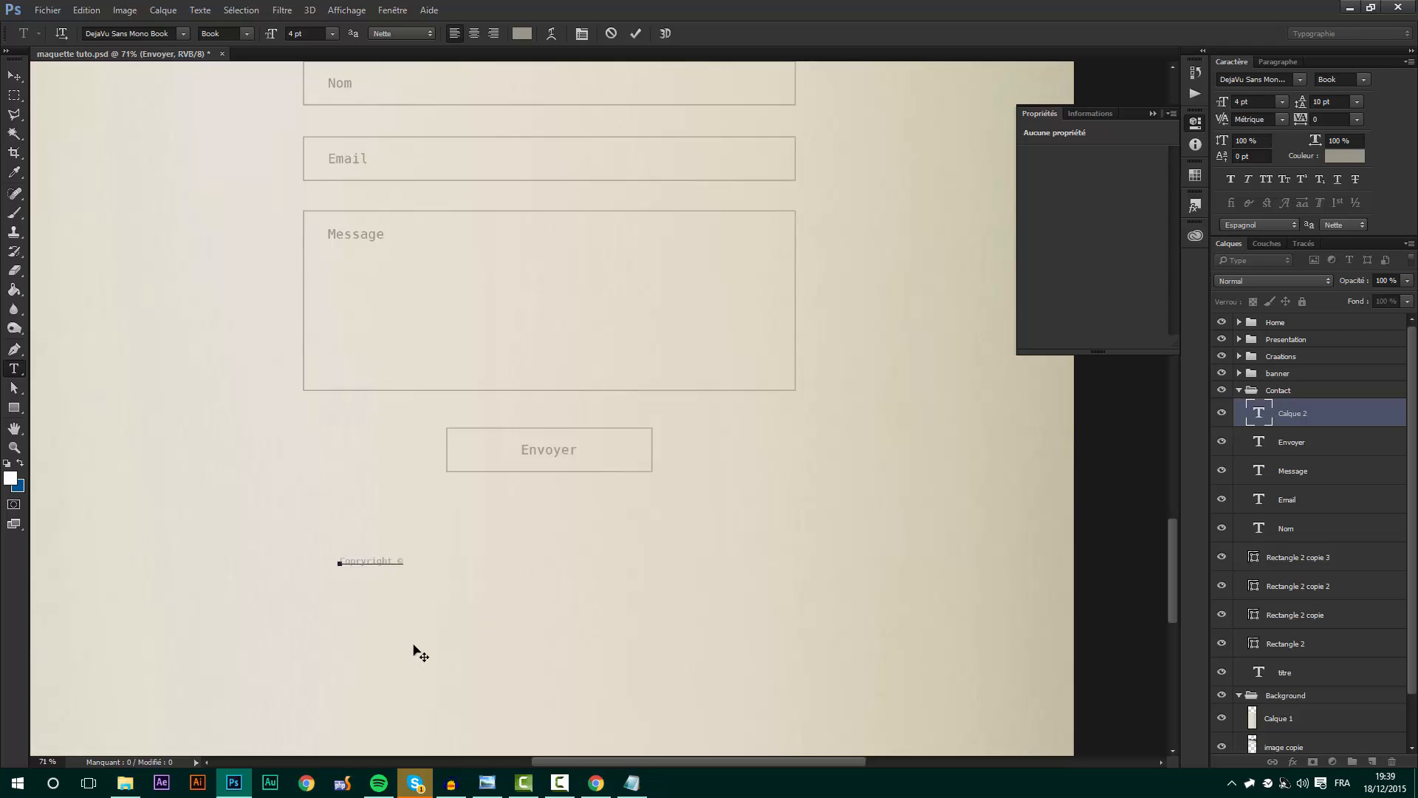
- Complete the footer text line so that it reads "Copryright © 2015 - All rights reserved"
left_click(400, 560)
scroll(375, 614, "up", 2)
key("alt+space")
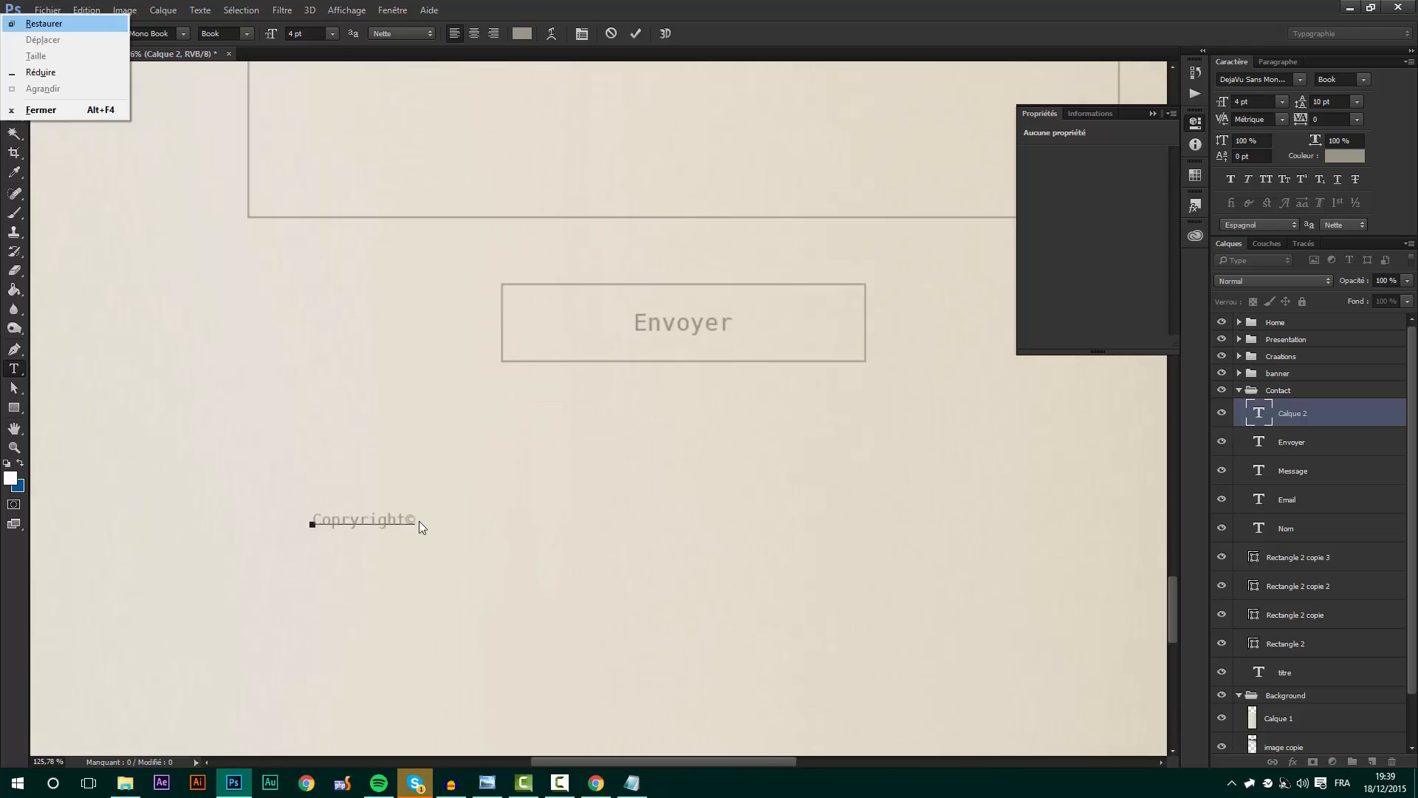
key("Escape")
key("BackSpace")
type("©")
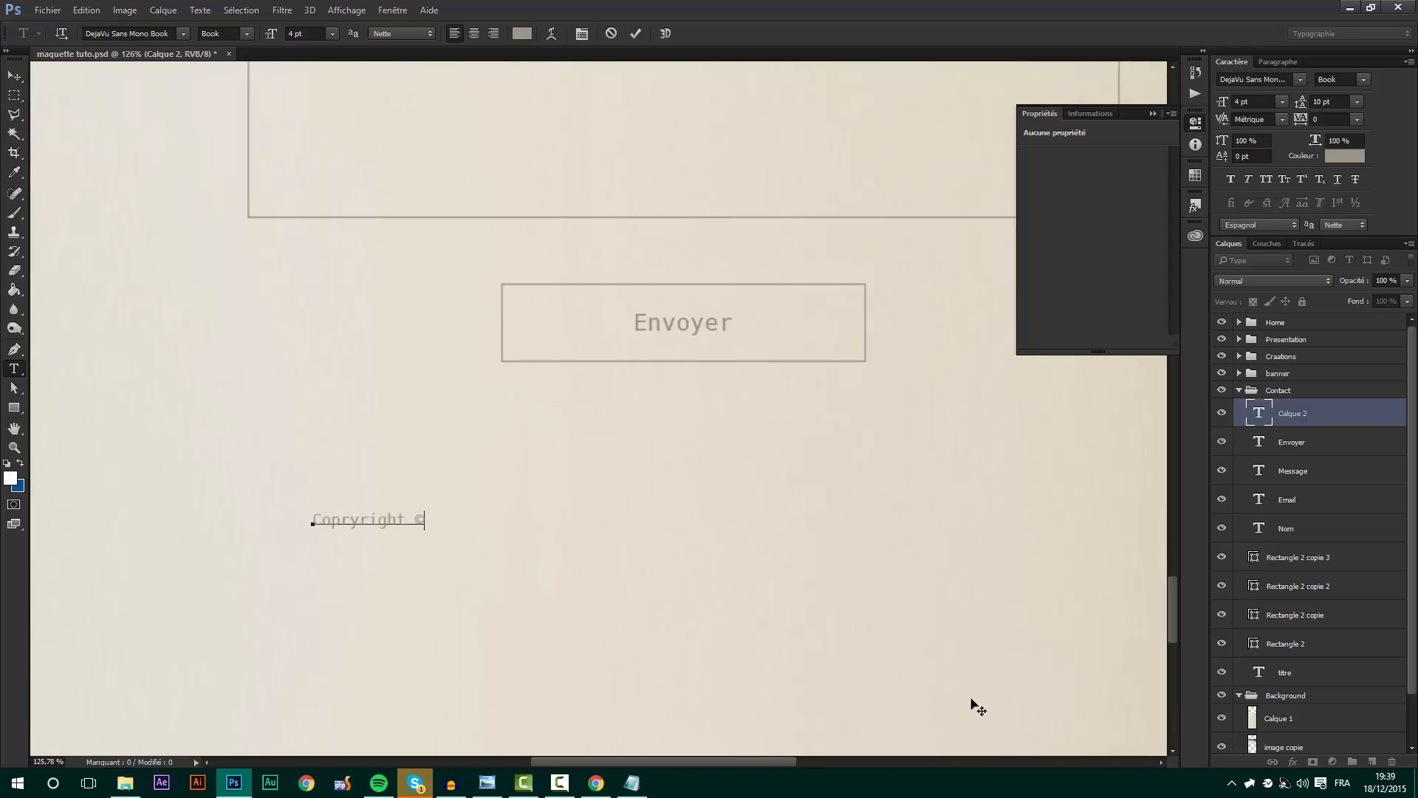
type(" 2015 - All rights r ")
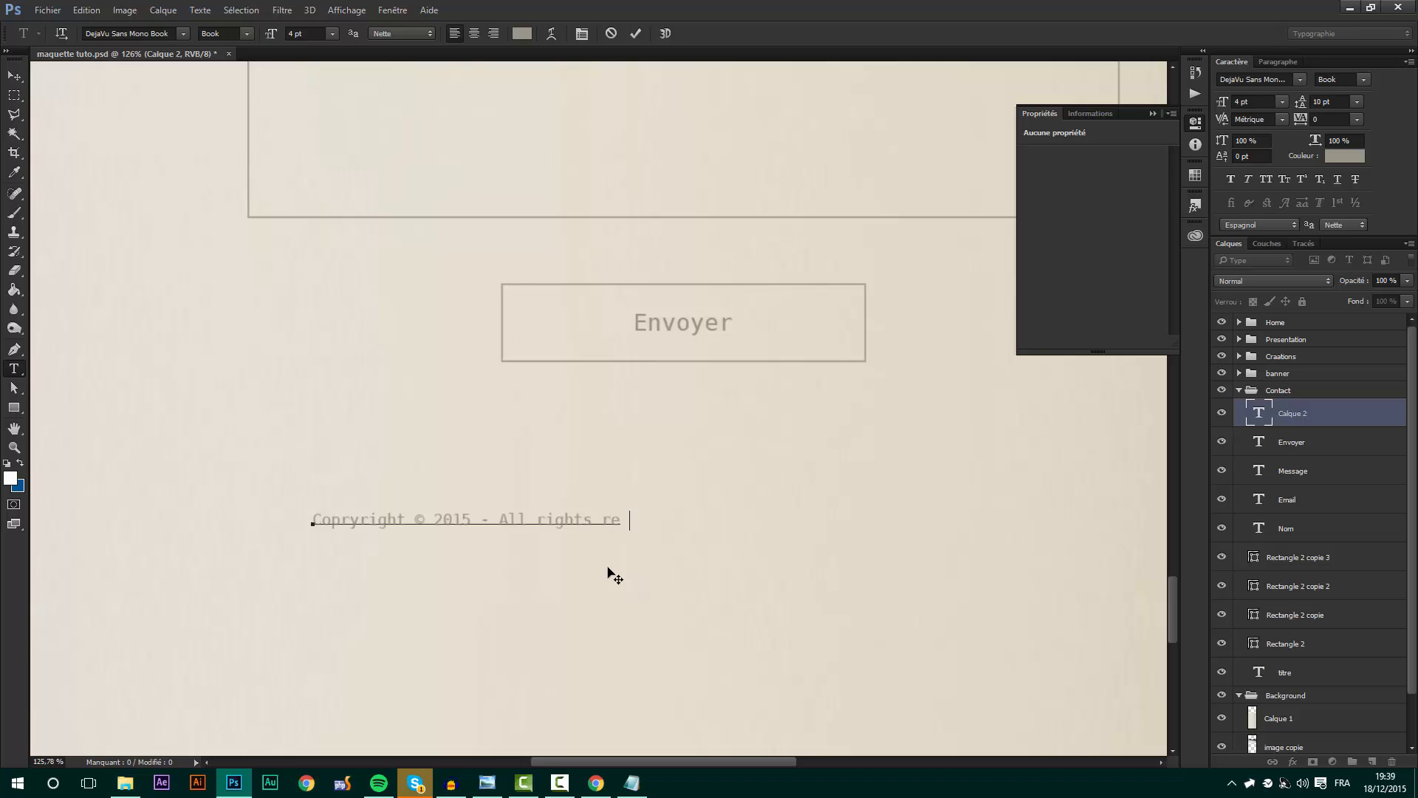
type("served")
key("ctrl+Return")
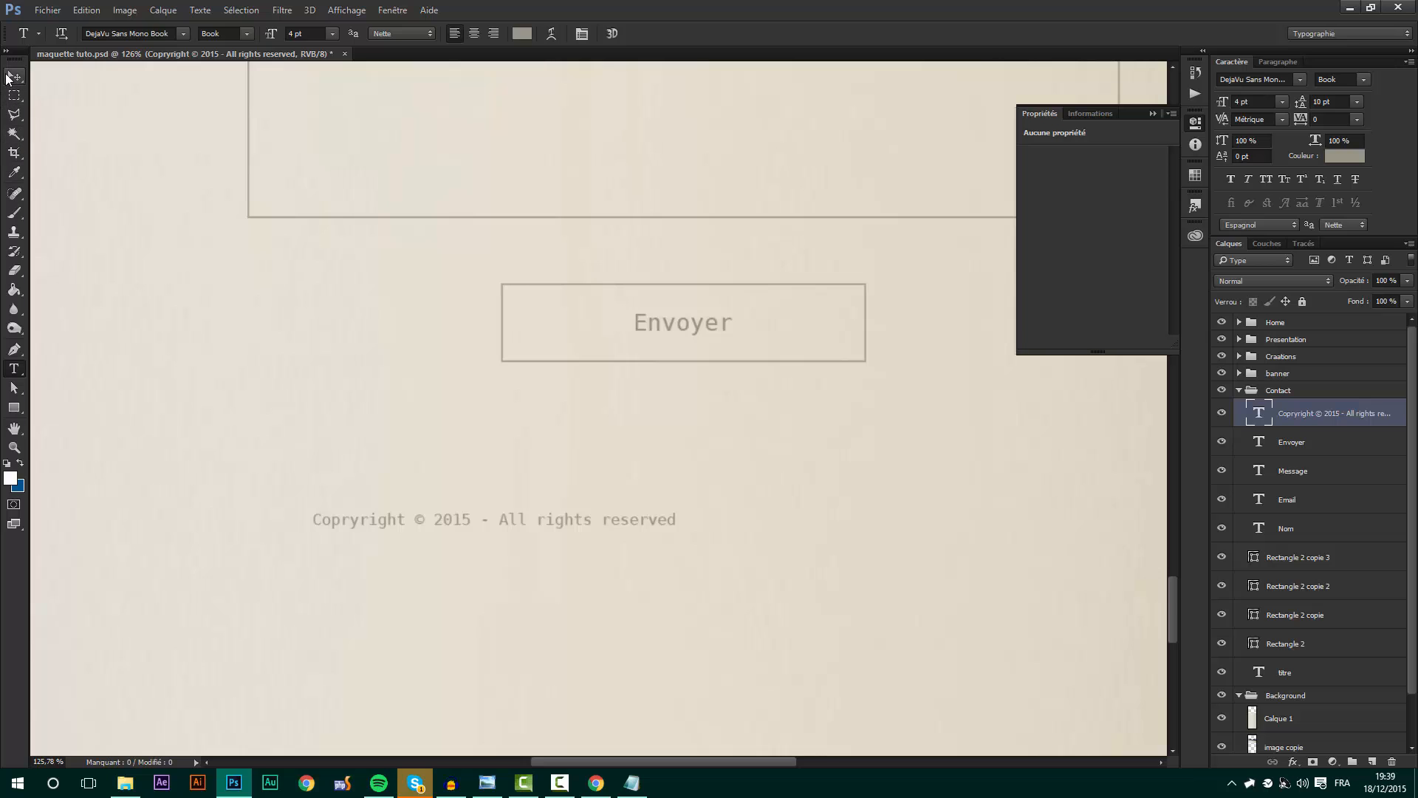
- Move the copyright line so that it is centred beneath the send button
key("ctrl+t")
scroll(622, 480, "down", 4)
left_click_drag(610, 507, 731, 587)
key("Return")
scroll(690, 563, "down", 2)
scroll(689, 562, "down", 2)
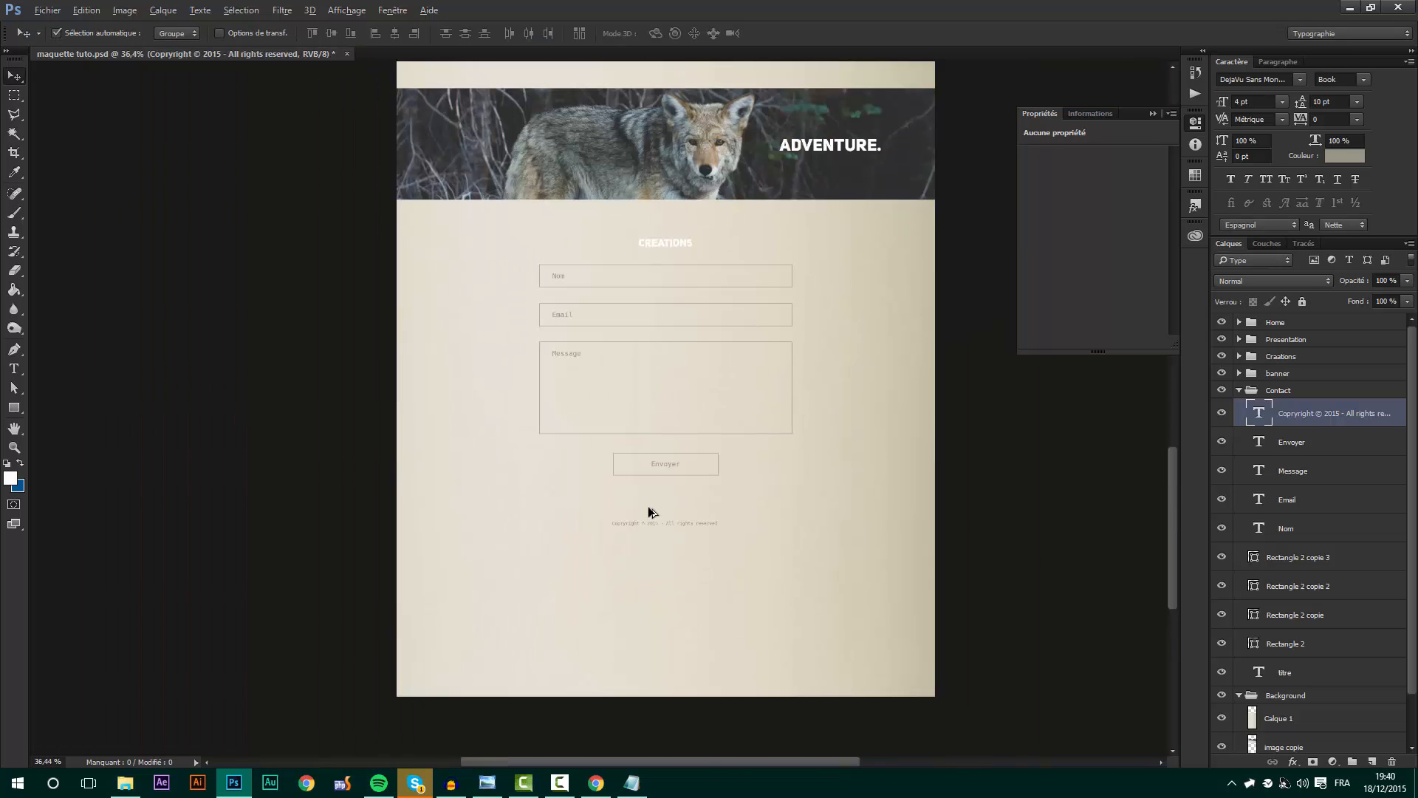
- Crop the empty area off the bottom of the page, ending just below the copyright line
left_click(15, 153)
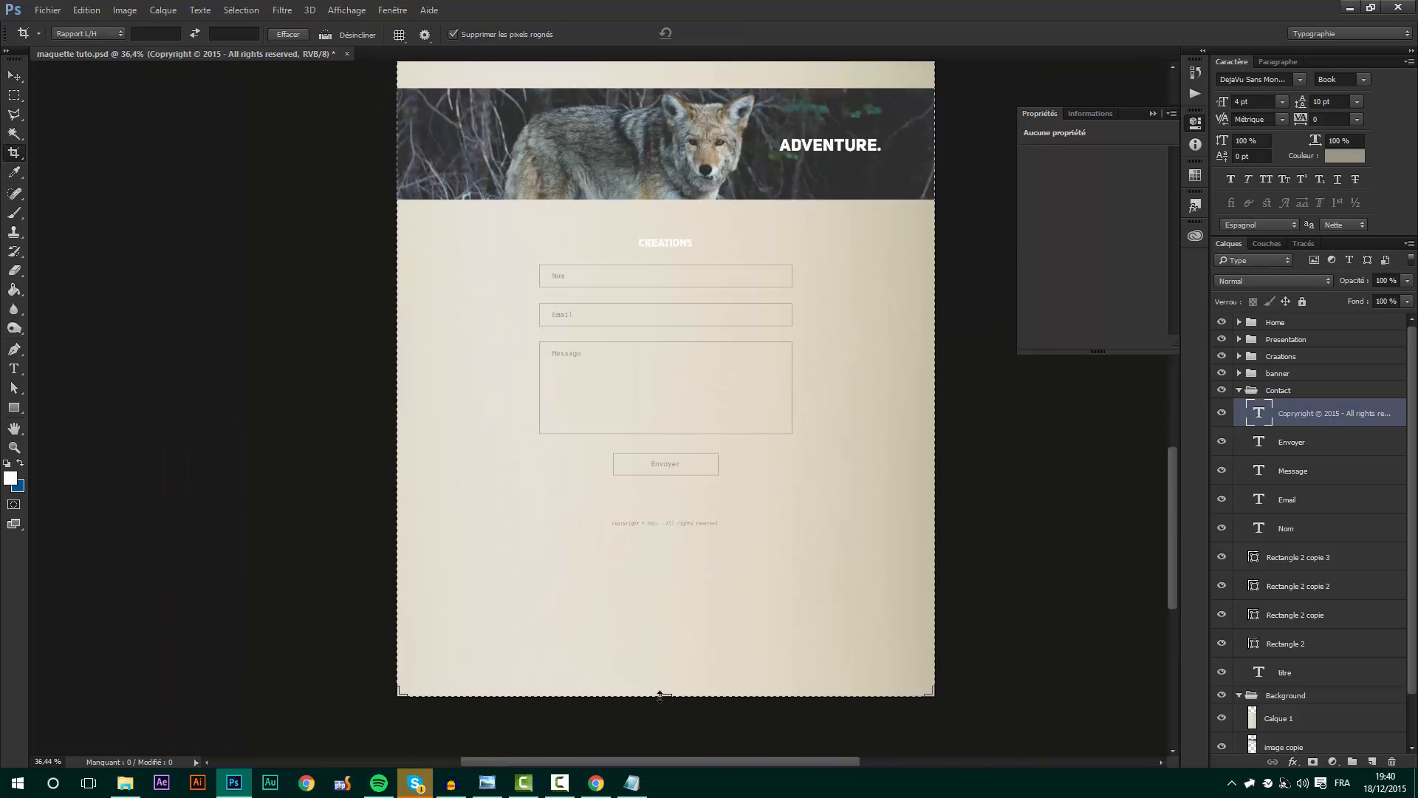
left_click_drag(661, 693, 669, 621)
key("Return")
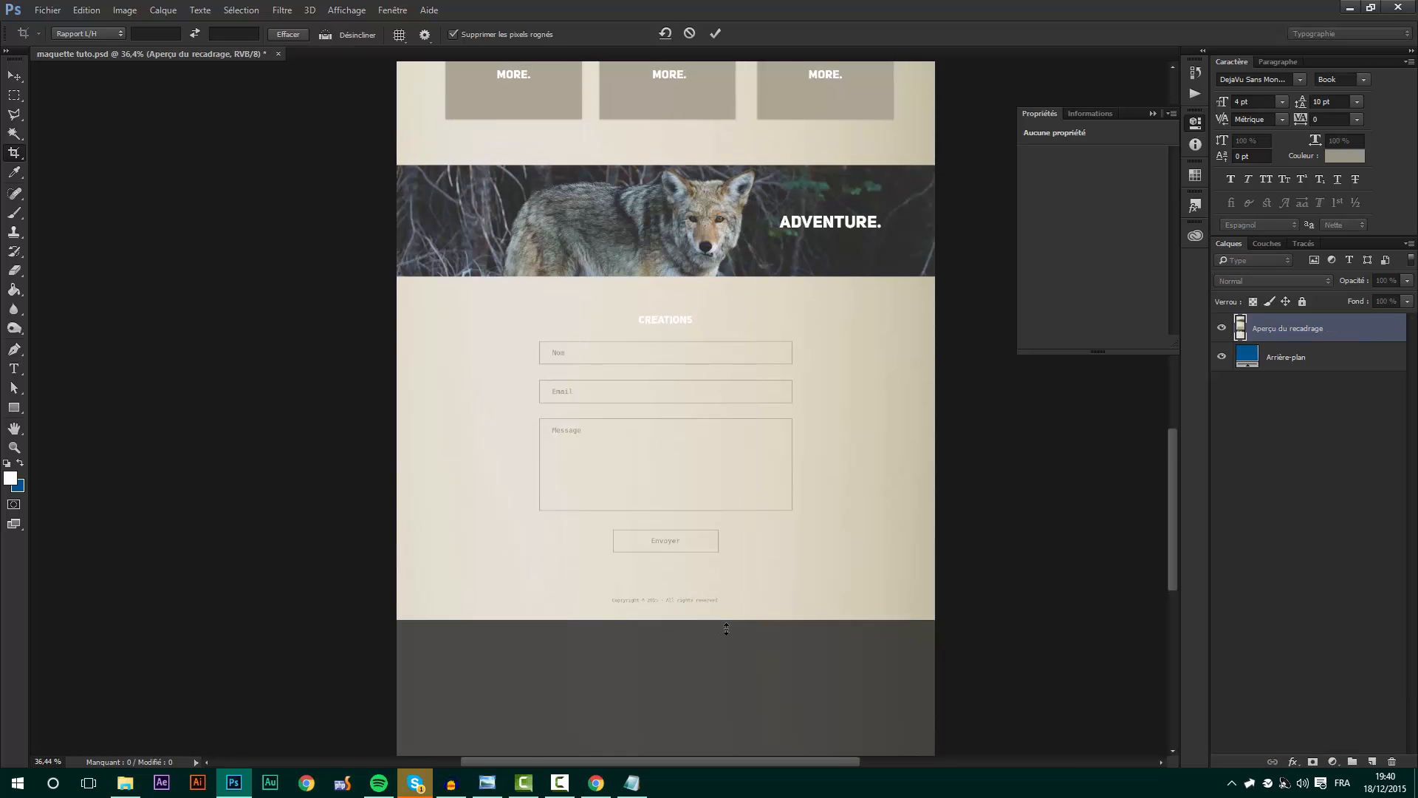
- Lower the copyright line closer to the page's bottom edge, keeping it centred under the send button
scroll(645, 562, "up", 3)
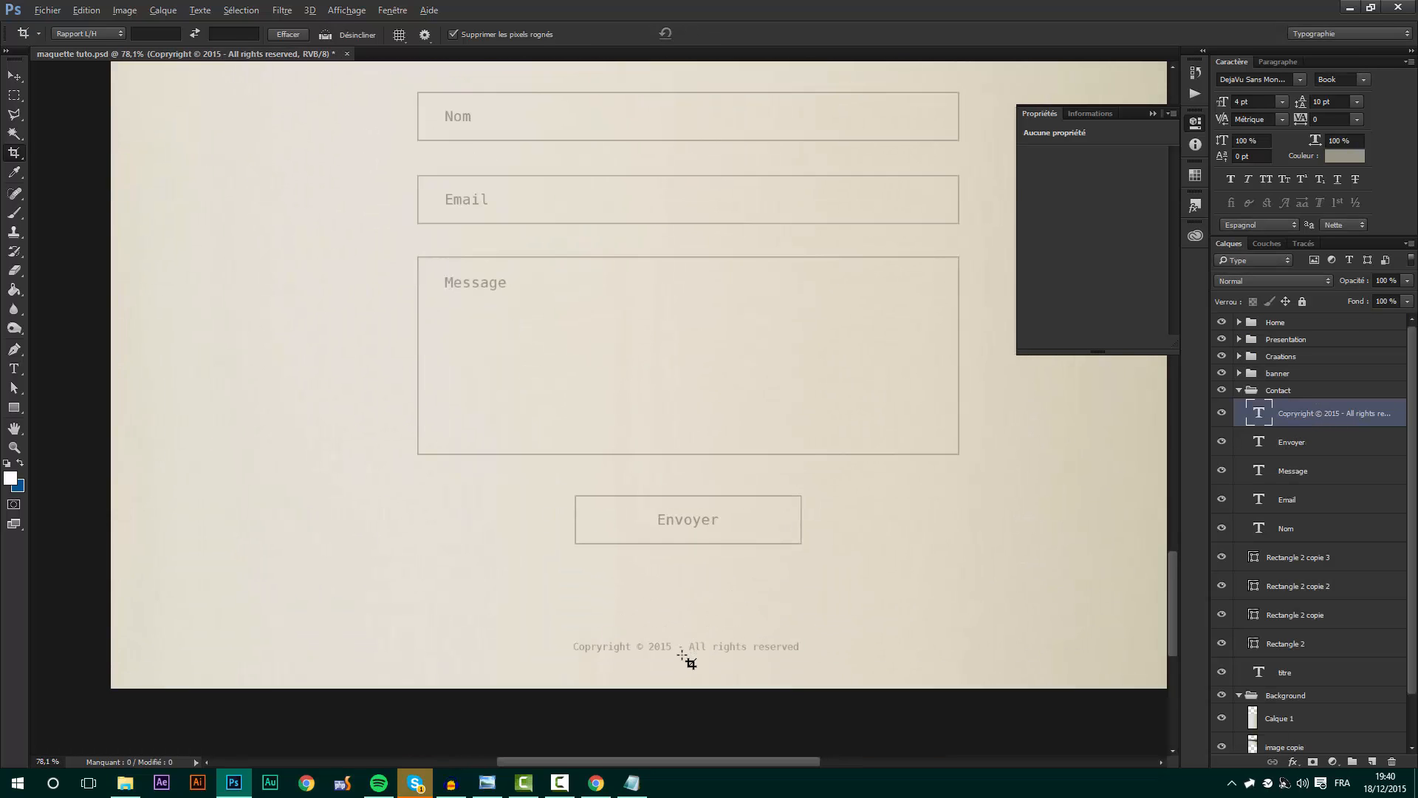
scroll(677, 634, "up", 2)
key("v")
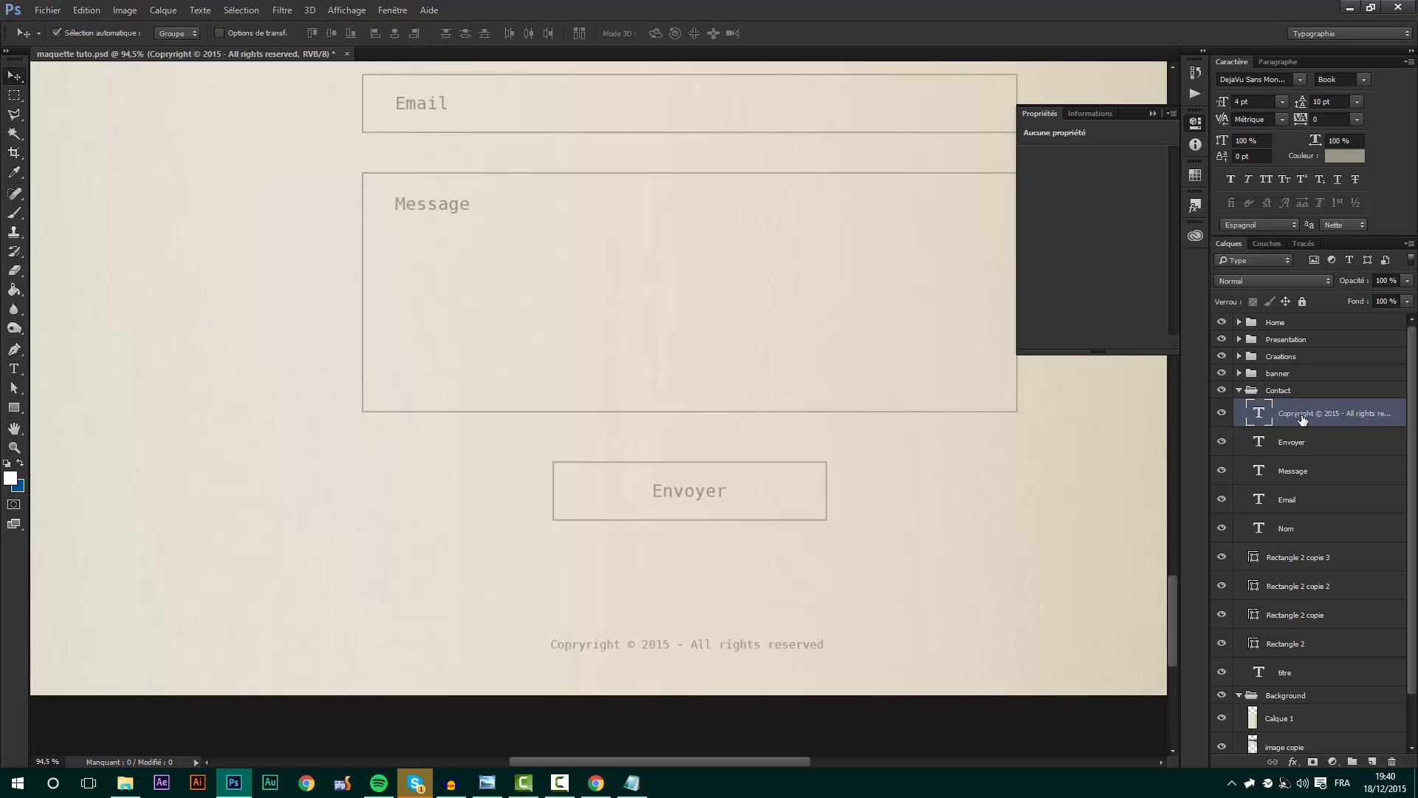
key("ctrl+t")
left_click_drag(723, 644, 726, 659)
key("Return")
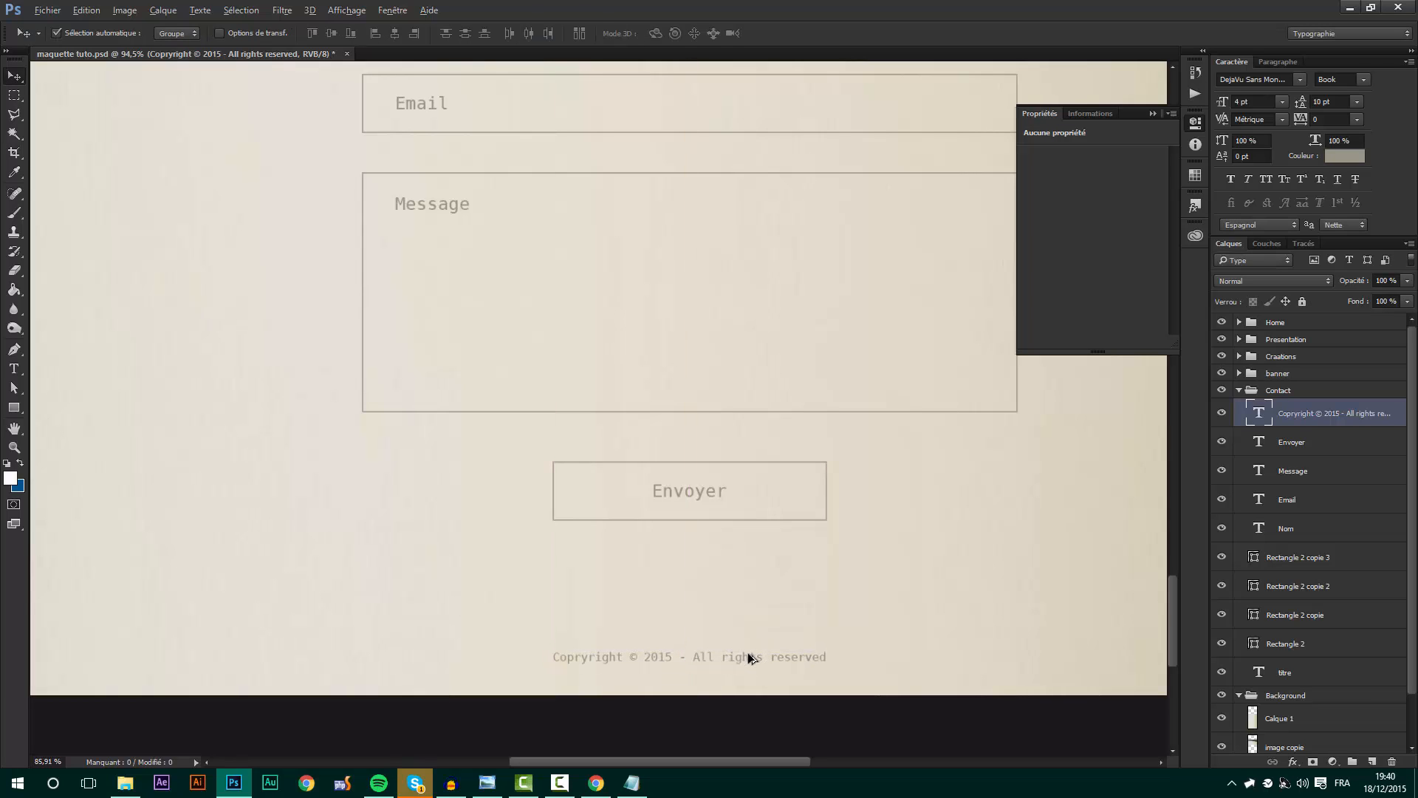
scroll(717, 672, "left", 1)
key("ctrl+t")
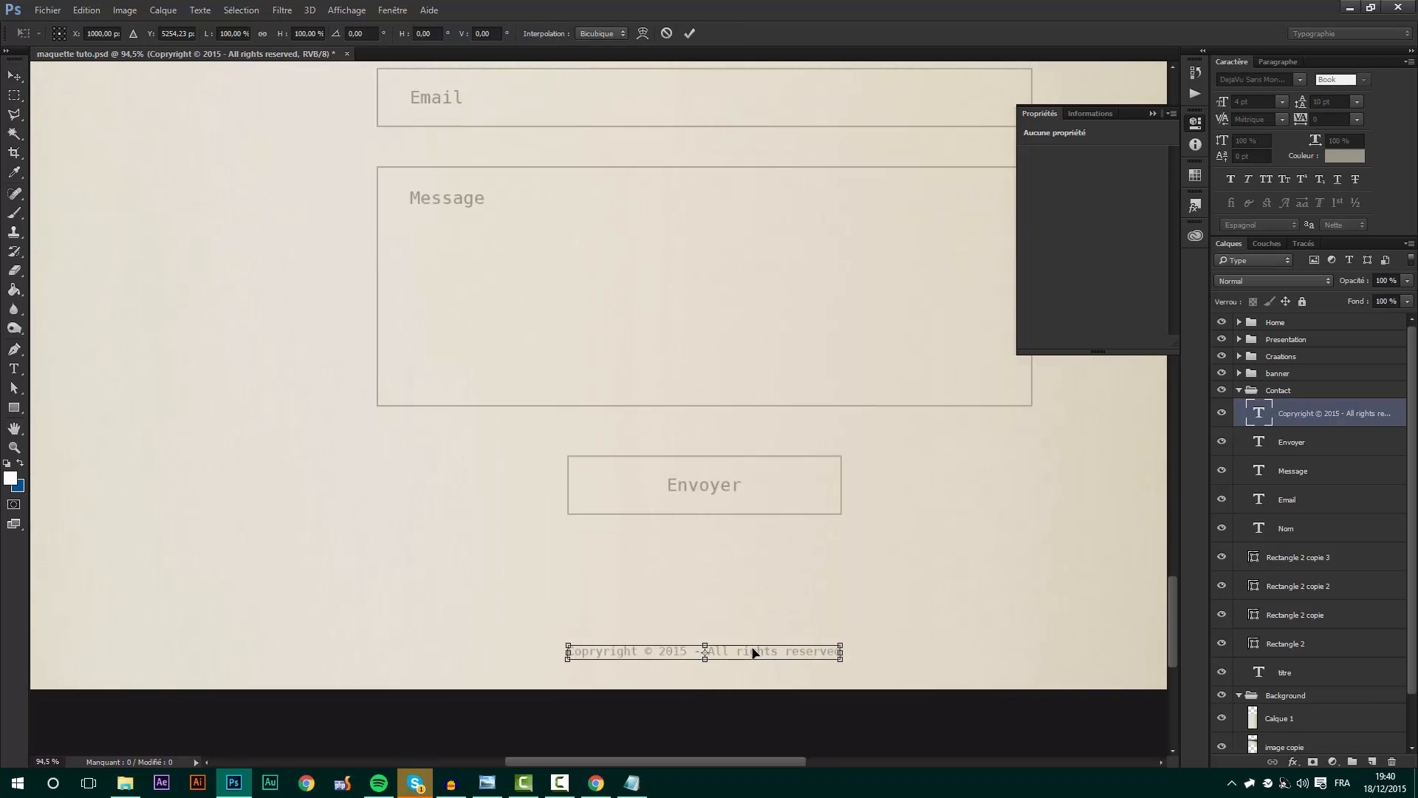
left_click_drag(753, 655, 748, 658)
key("Return")
scroll(756, 662, "down", 3)
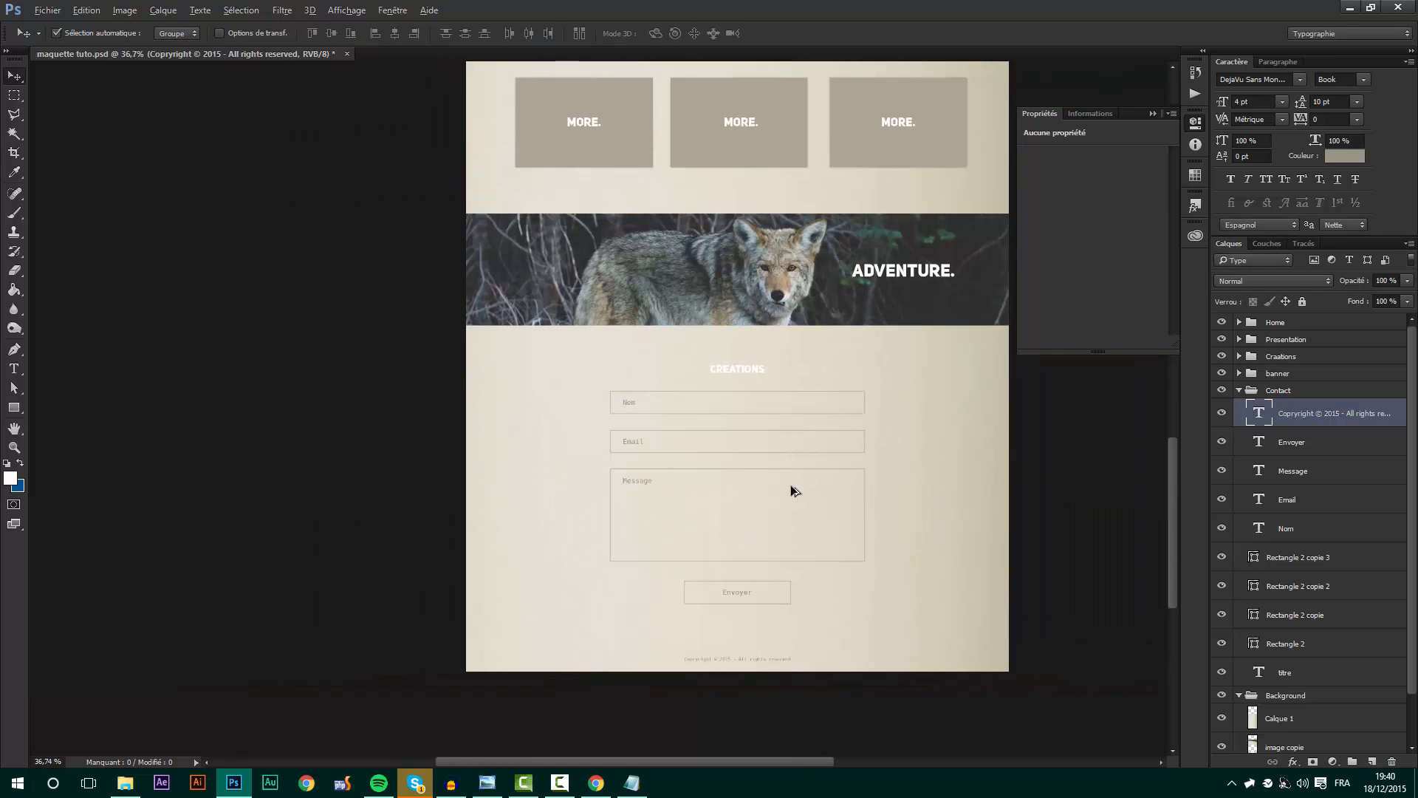
- Move the copyright layer out of the Contact group into its own group named "Footer", and collapse the Footer and Background groups
scroll(790, 484, "up", 1)
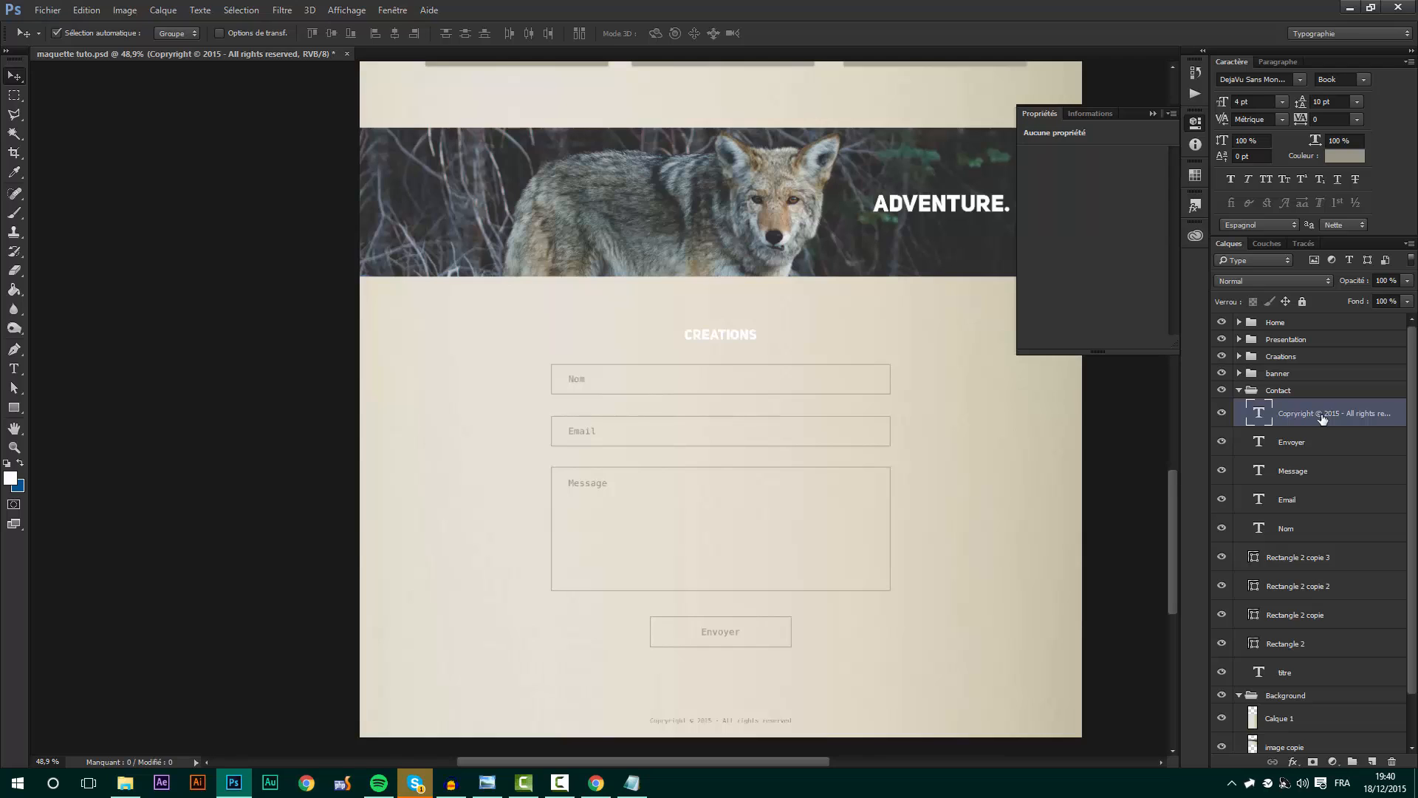
left_click_drag(1321, 419, 1313, 687)
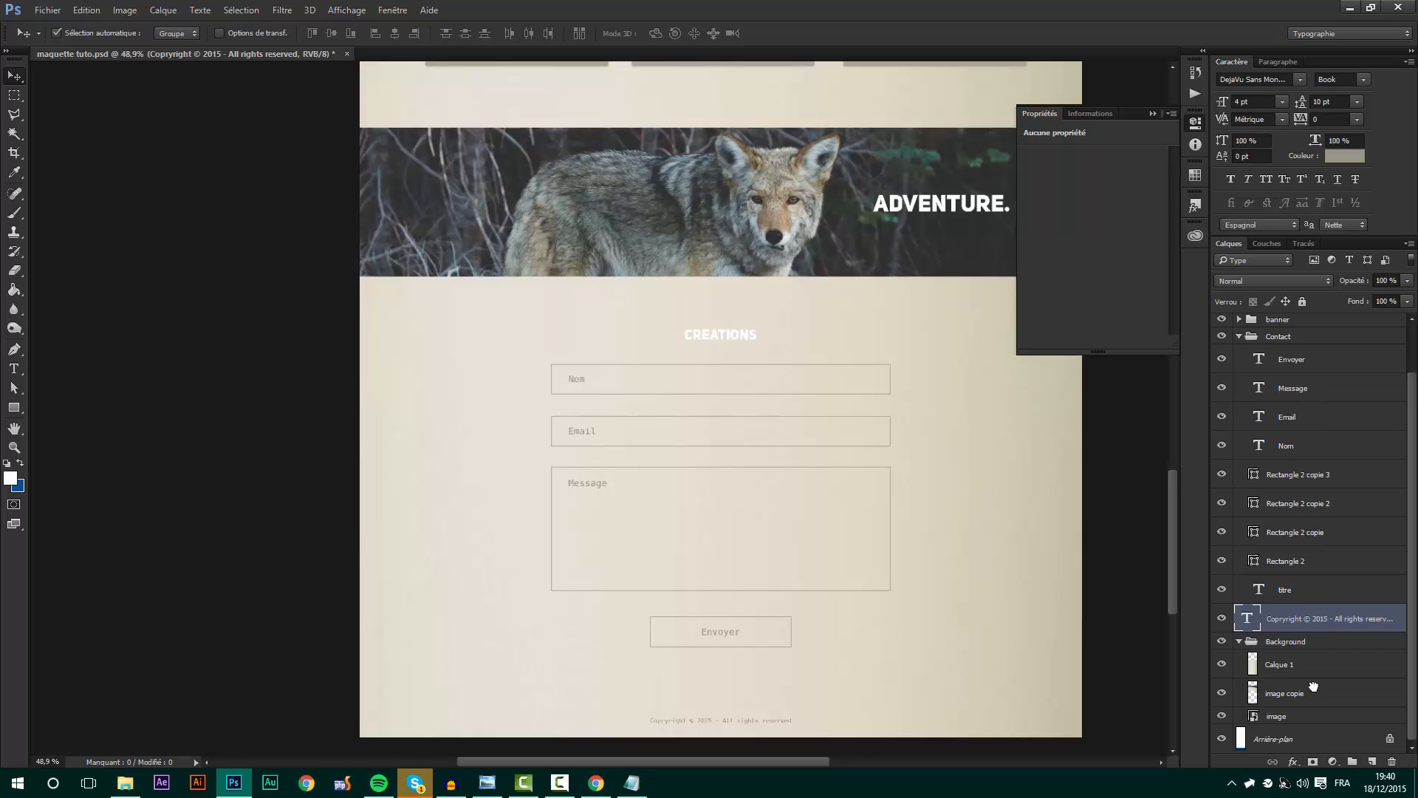
key("ctrl+g")
double_click(1285, 596)
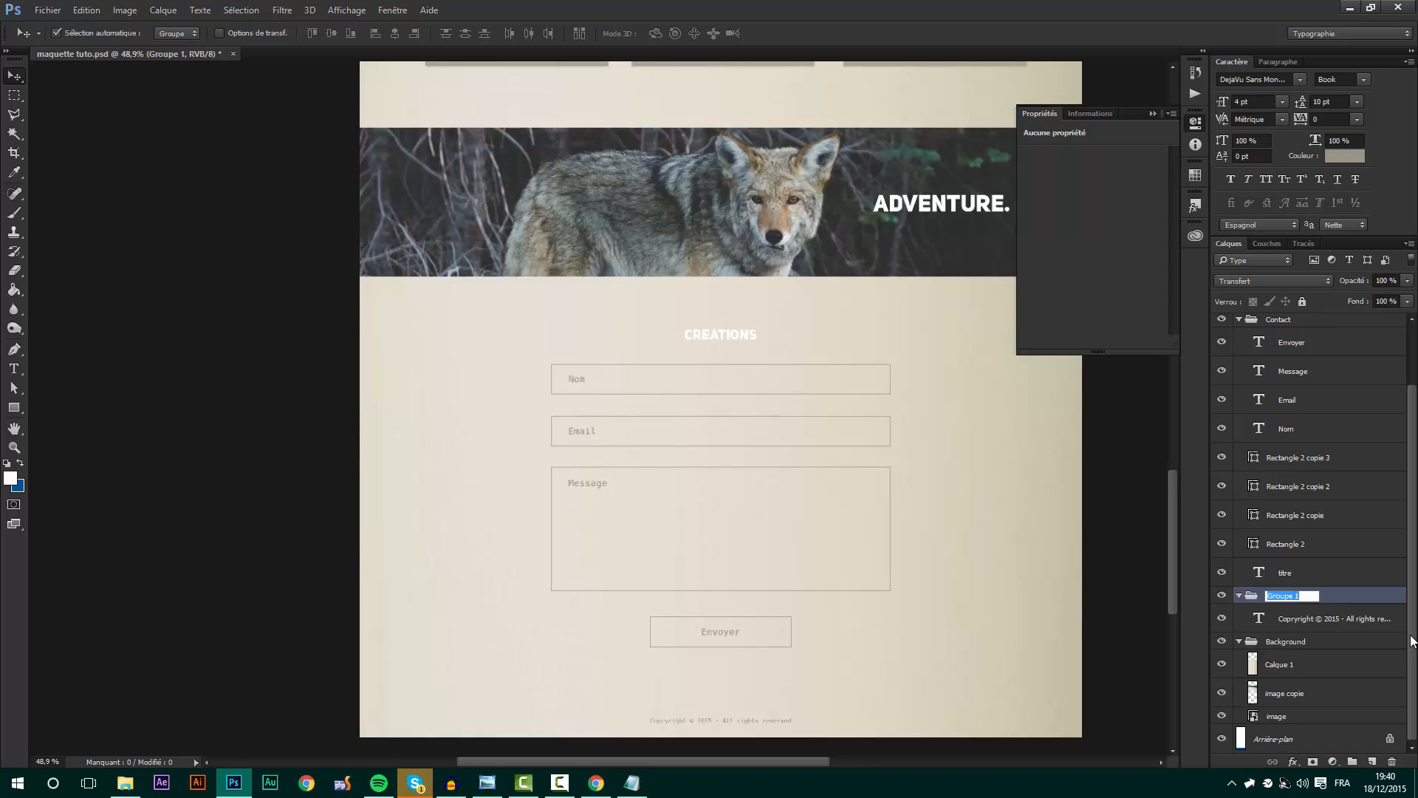
type("Footer")
key("Return")
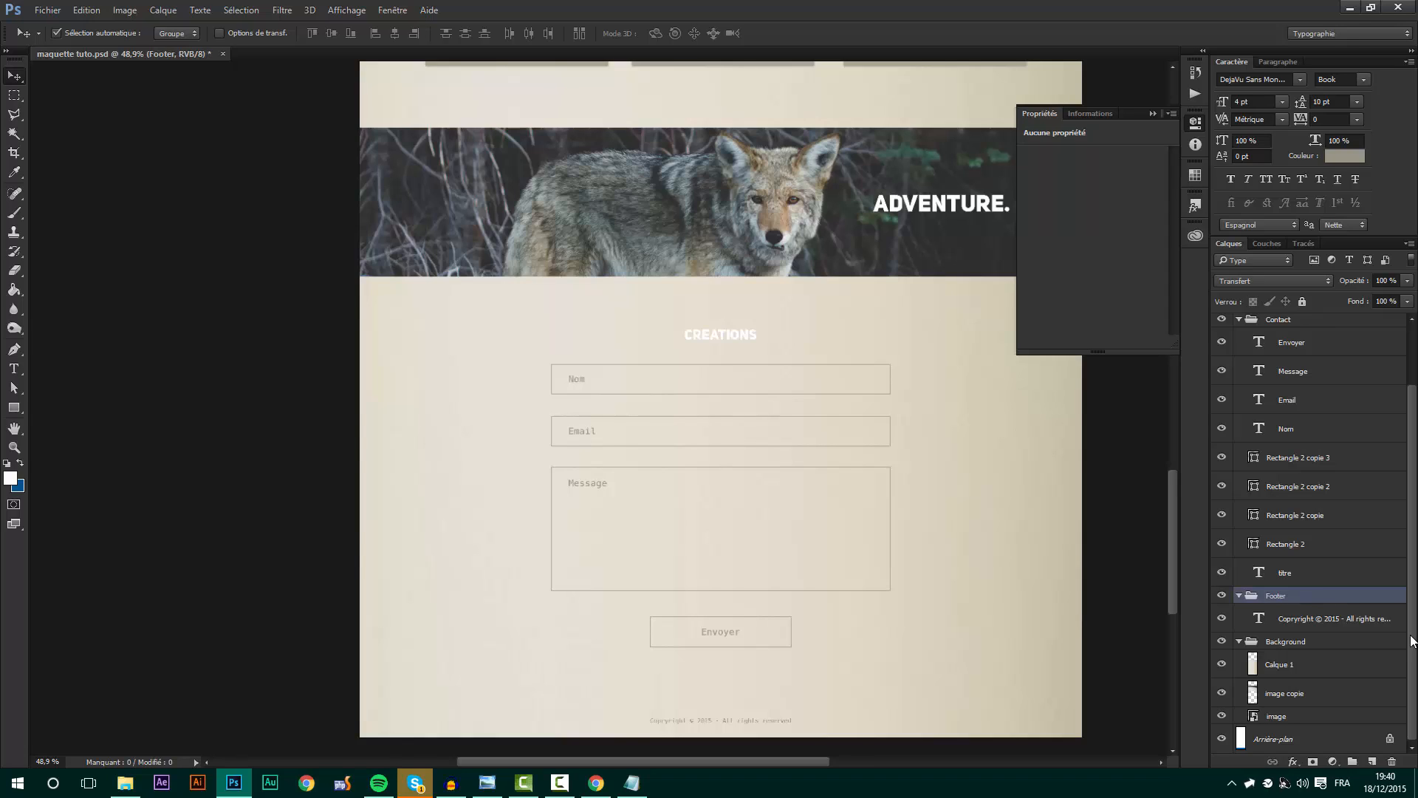
left_click(1239, 596)
left_click(1238, 641)
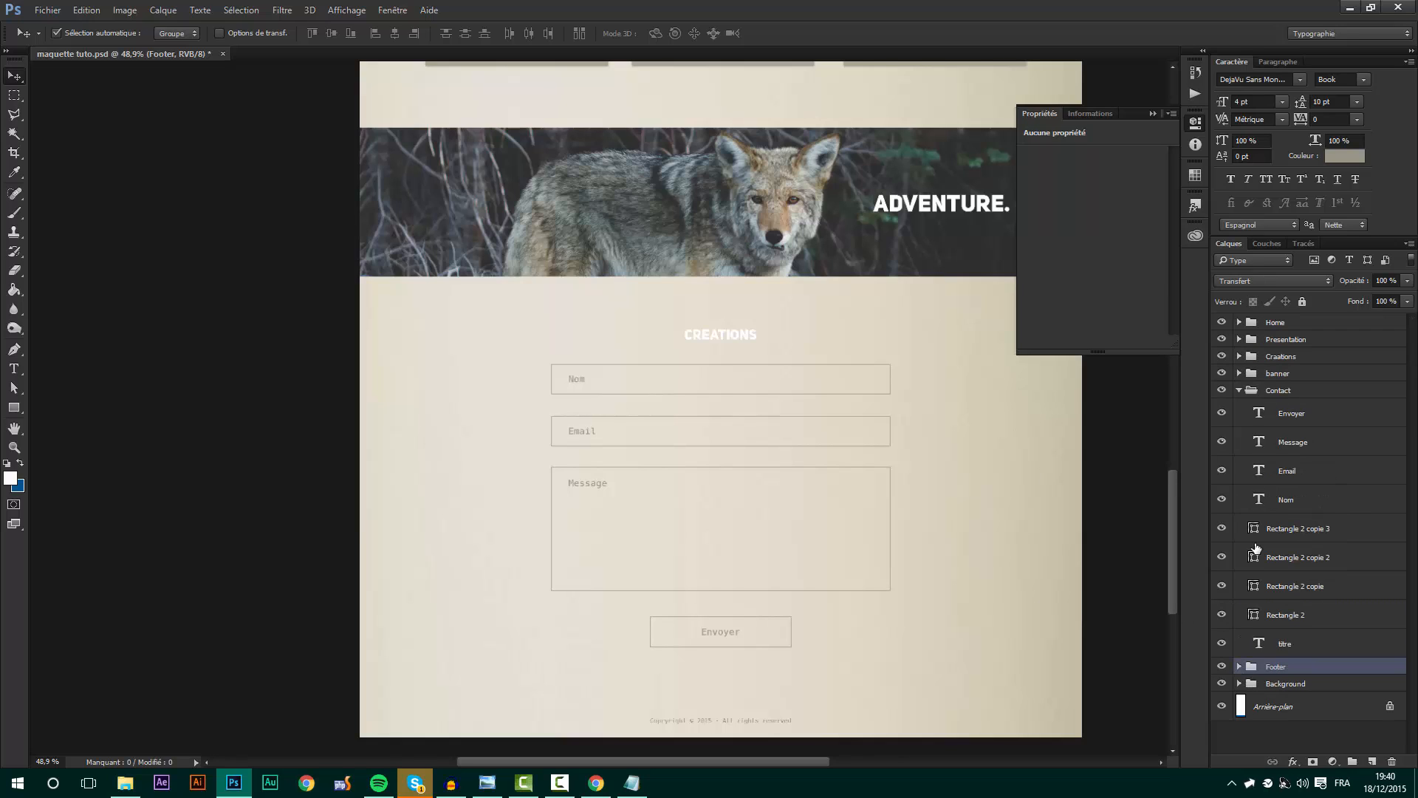
- Identify the button's outline layer, group it with the Envoyer text layer, and name the group "Bouton - Envoyer"
left_click(1308, 619)
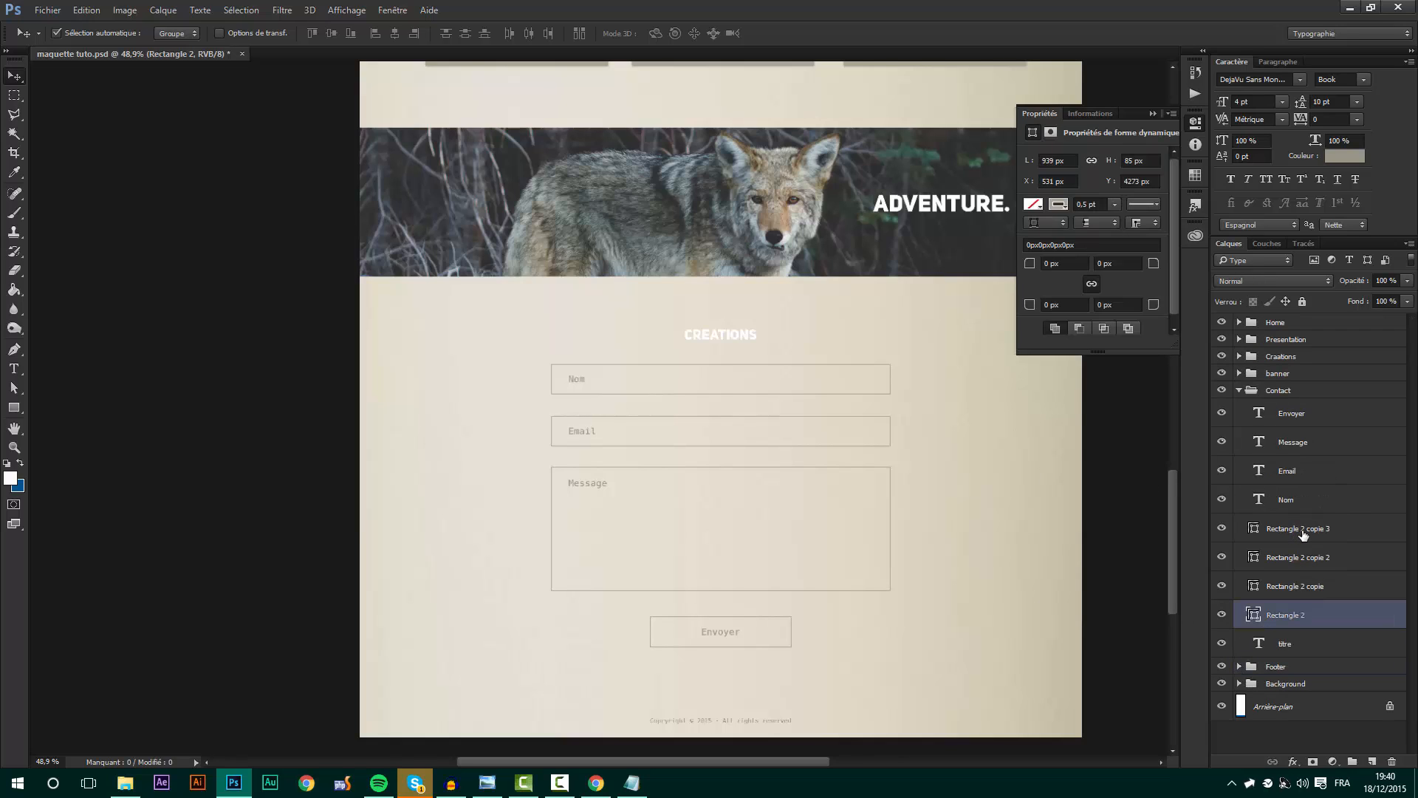
left_click(1222, 529)
left_click(1222, 529)
left_click(1222, 529)
left_click(1222, 529)
left_click(1222, 529)
left_click(1221, 530)
left_click(1283, 529)
left_click(1312, 418, "ctrl")
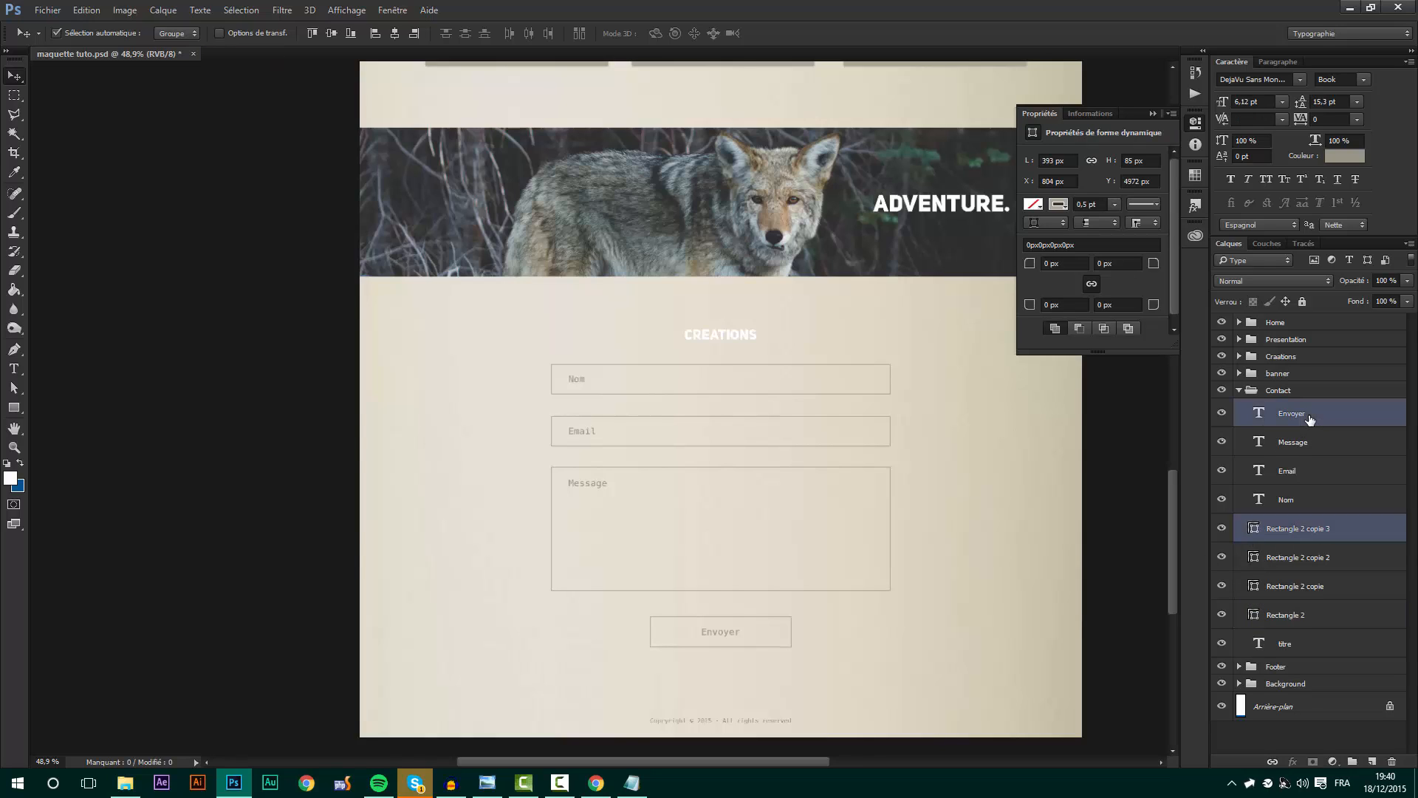
key("ctrl+g")
double_click(1294, 408)
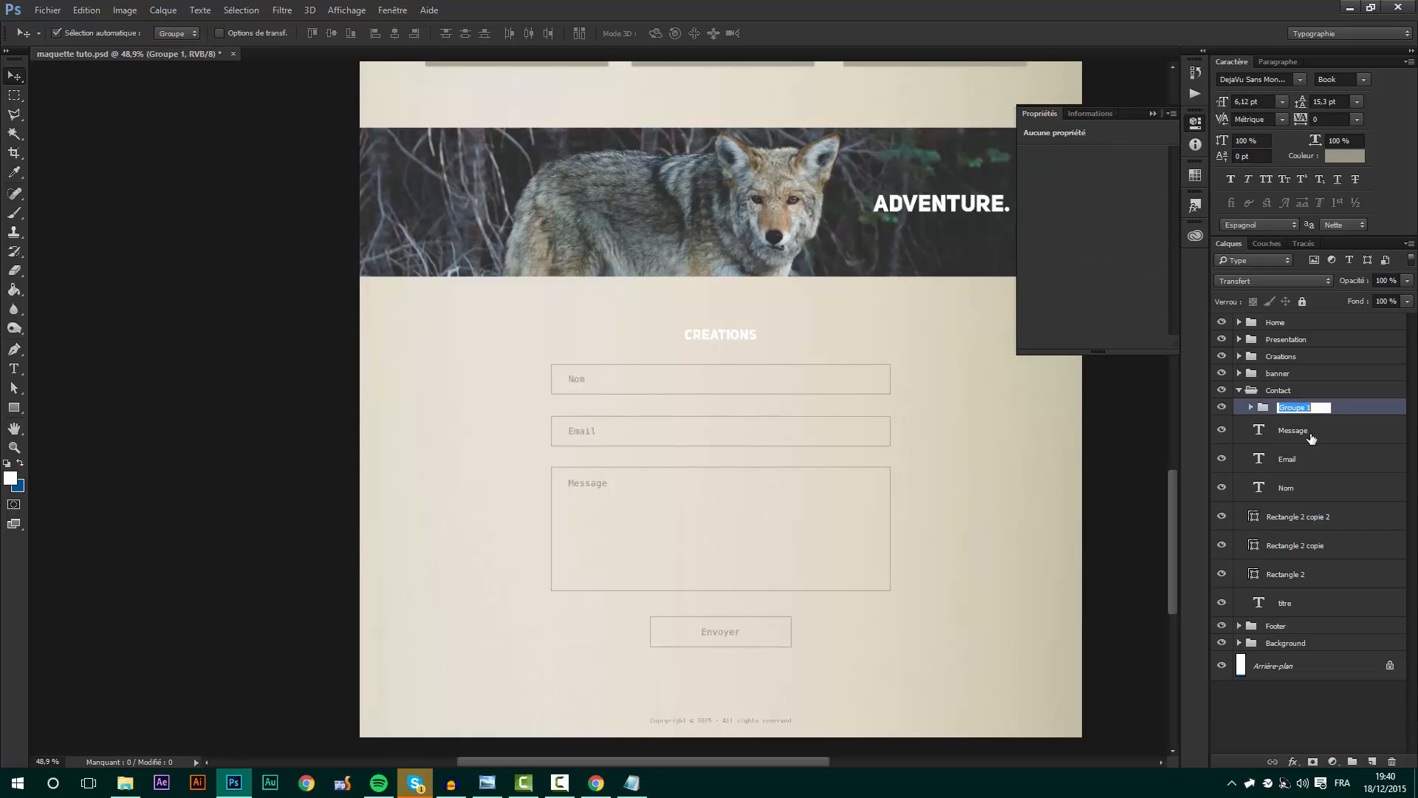
type("Bouton - Envoyer")
key("Return")
- Group the Message text layer with its outline, Rectangle 2 copie 2, and name the group "Message"
left_click(1311, 436)
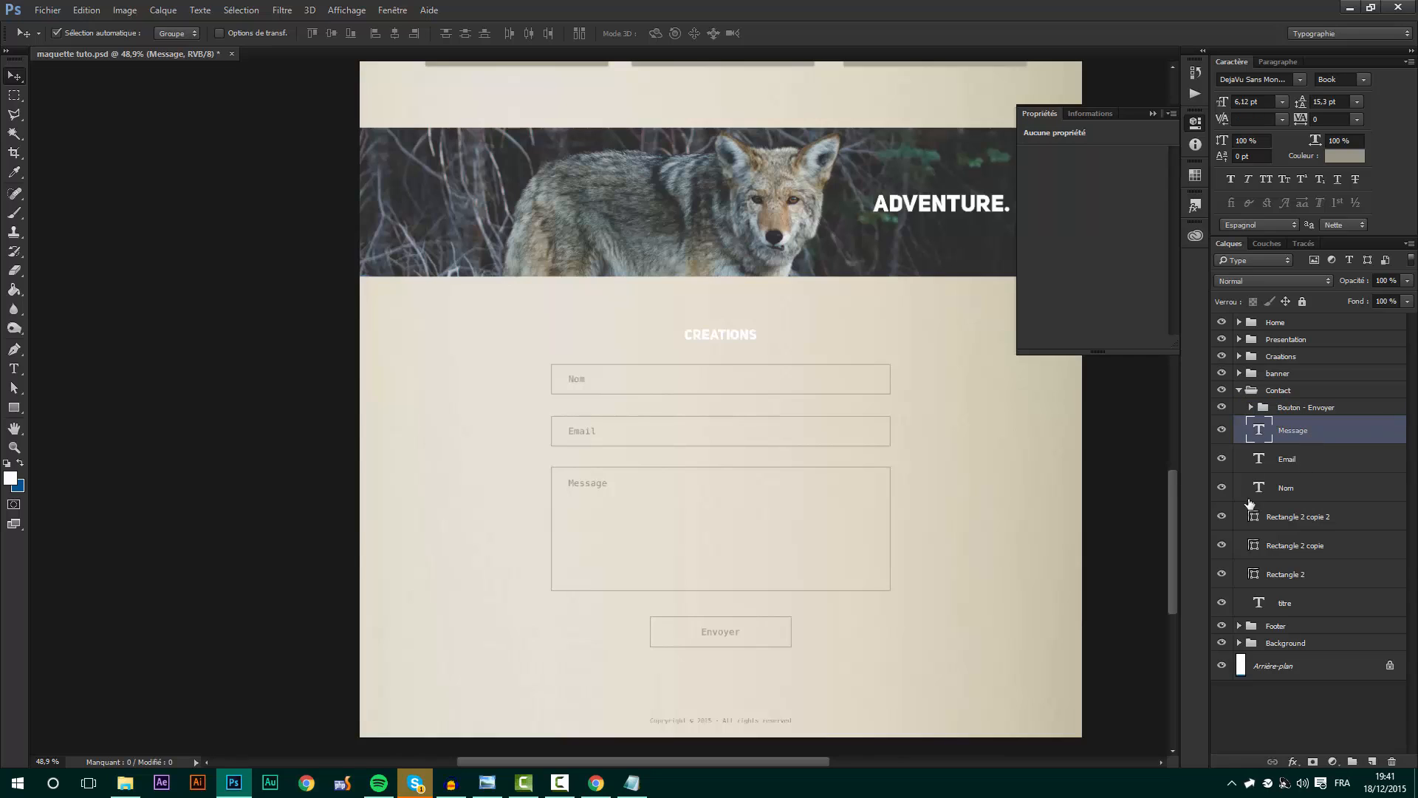
left_click(1317, 518, "ctrl")
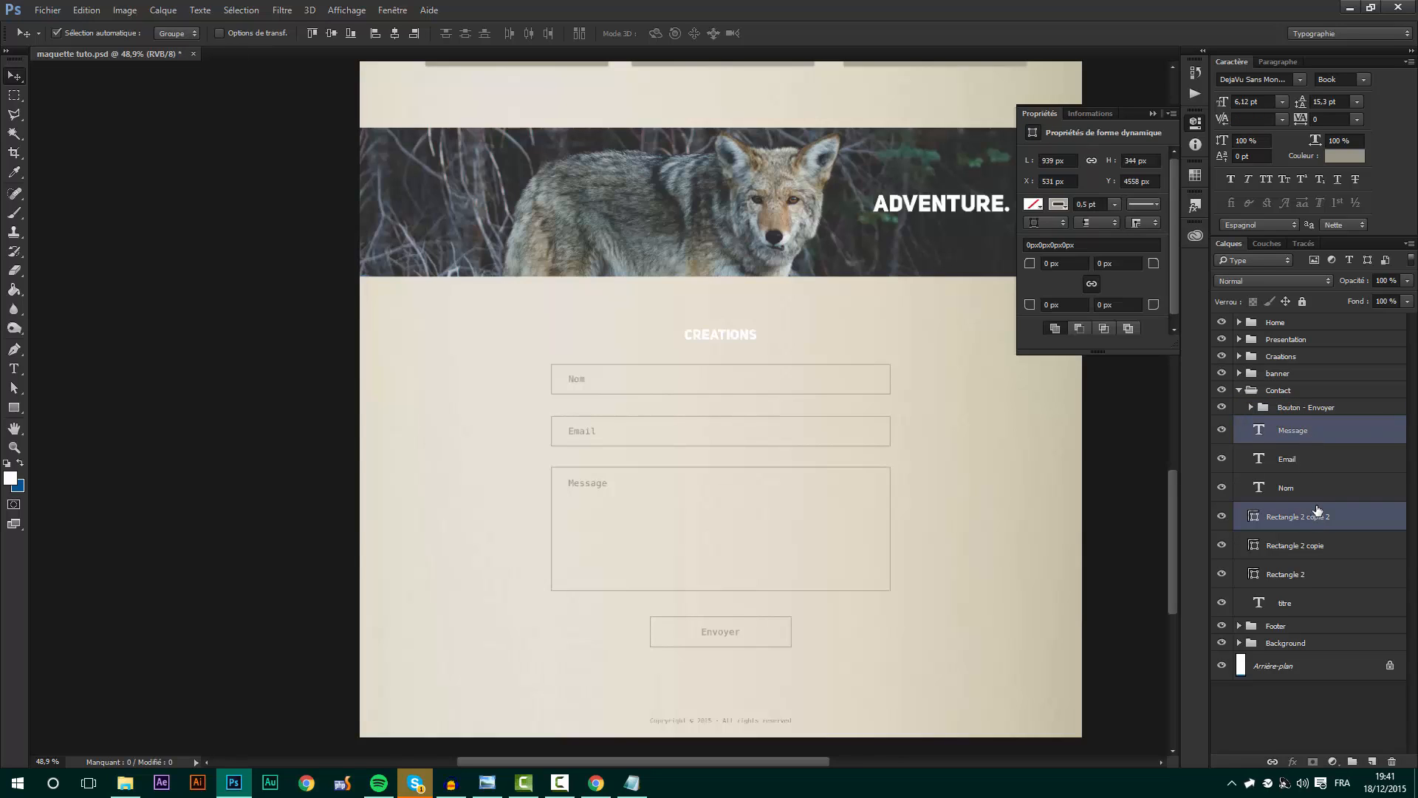
key("ctrl+g")
double_click(1300, 424)
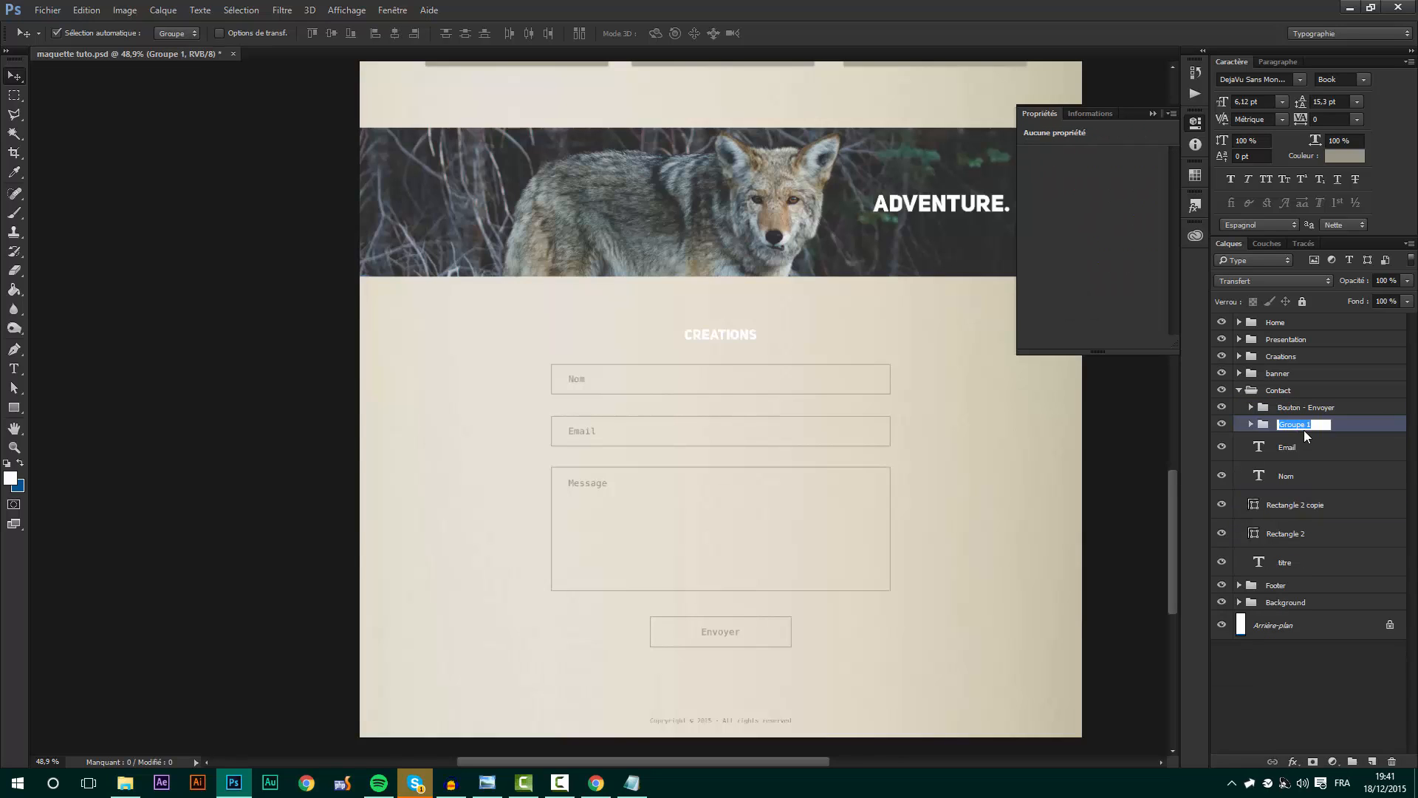
type("Message")
key("Return")
- Group the Email text layer with its outline, Rectangle 2 copie, and name the group "Email"
left_click(1294, 446)
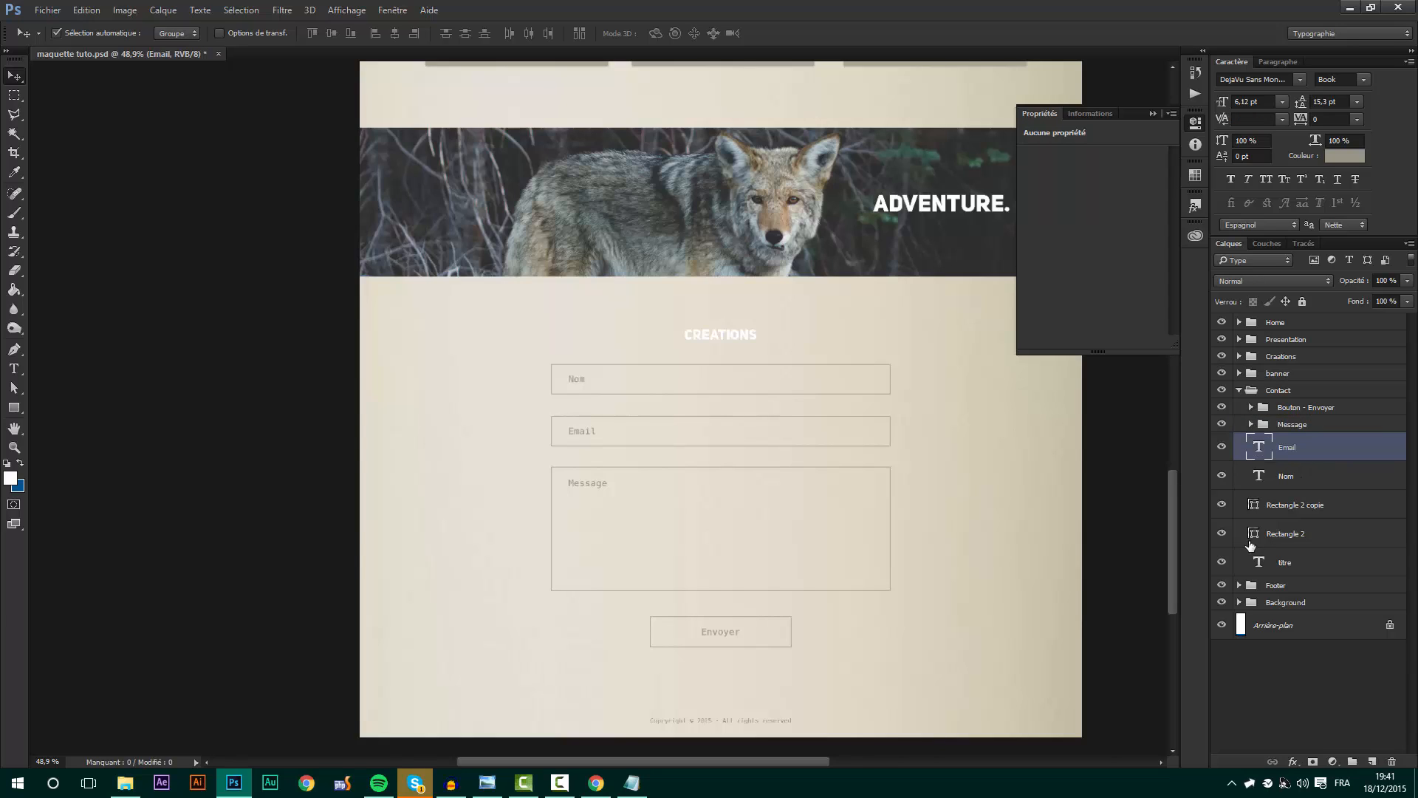
left_click(1270, 508, "ctrl")
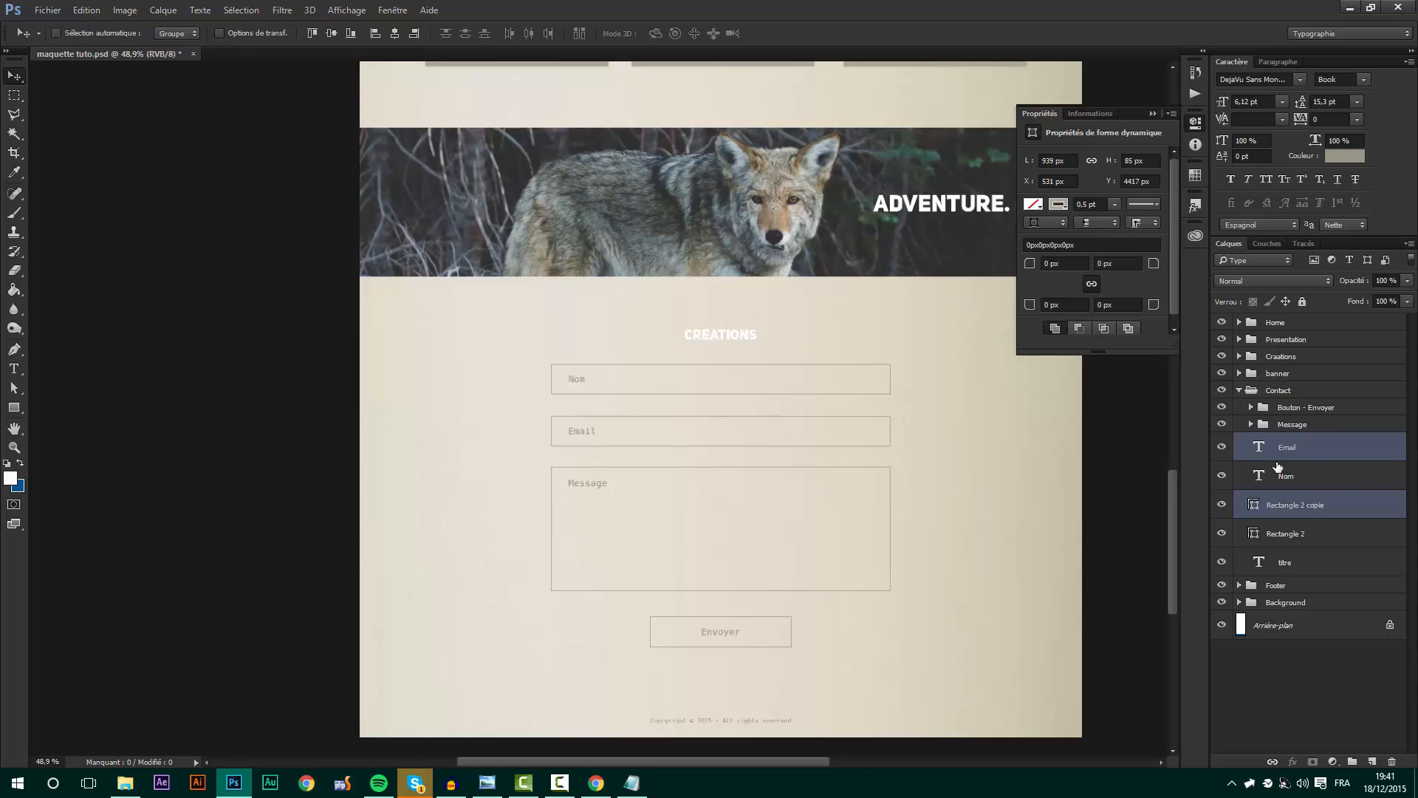
key("ctrl+g")
double_click(1292, 441)
type("E")
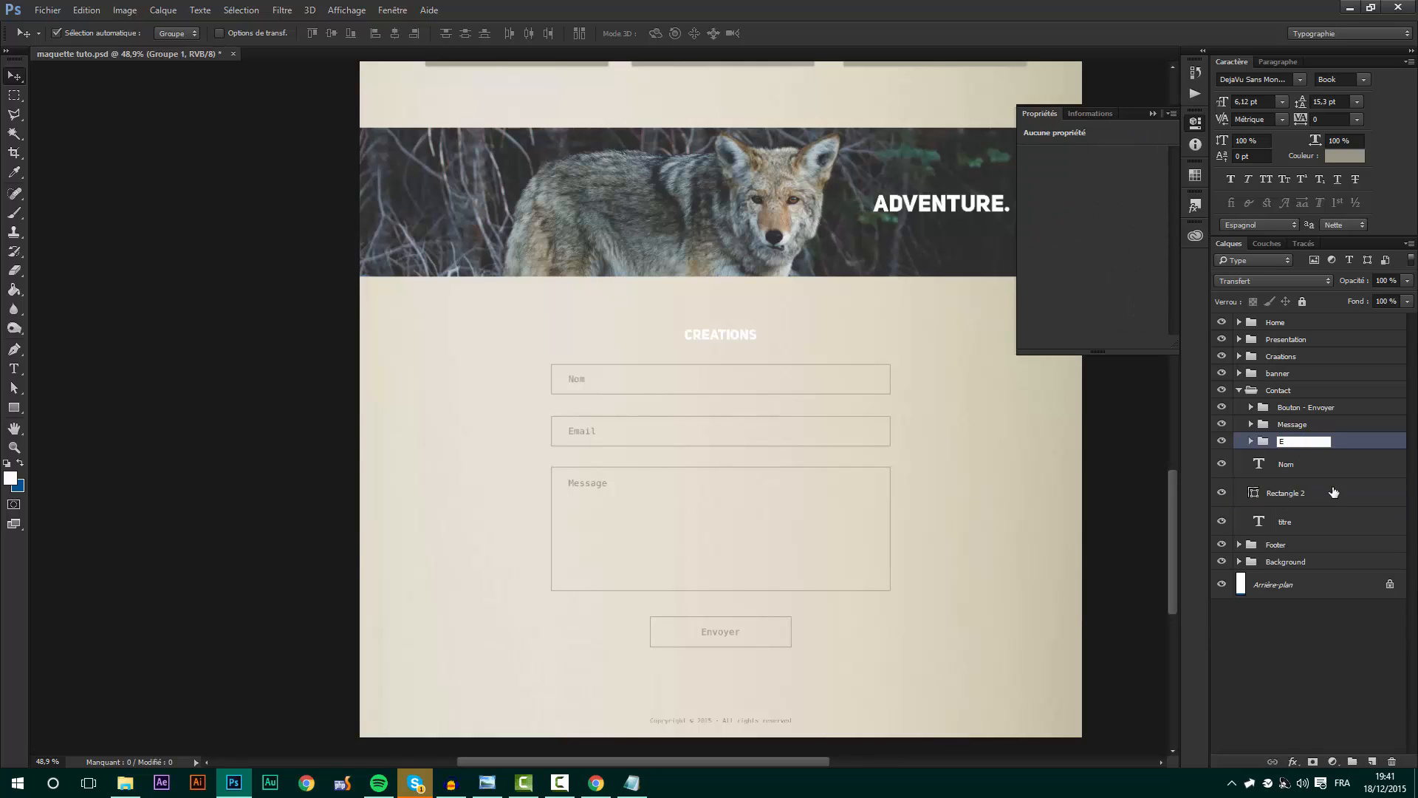
type("mail")
key("Return")
- Group the Nom text layer with its outline, Rectangle 2, and name the group "Nom"
left_click(1309, 465)
left_click(1313, 501, "shift")
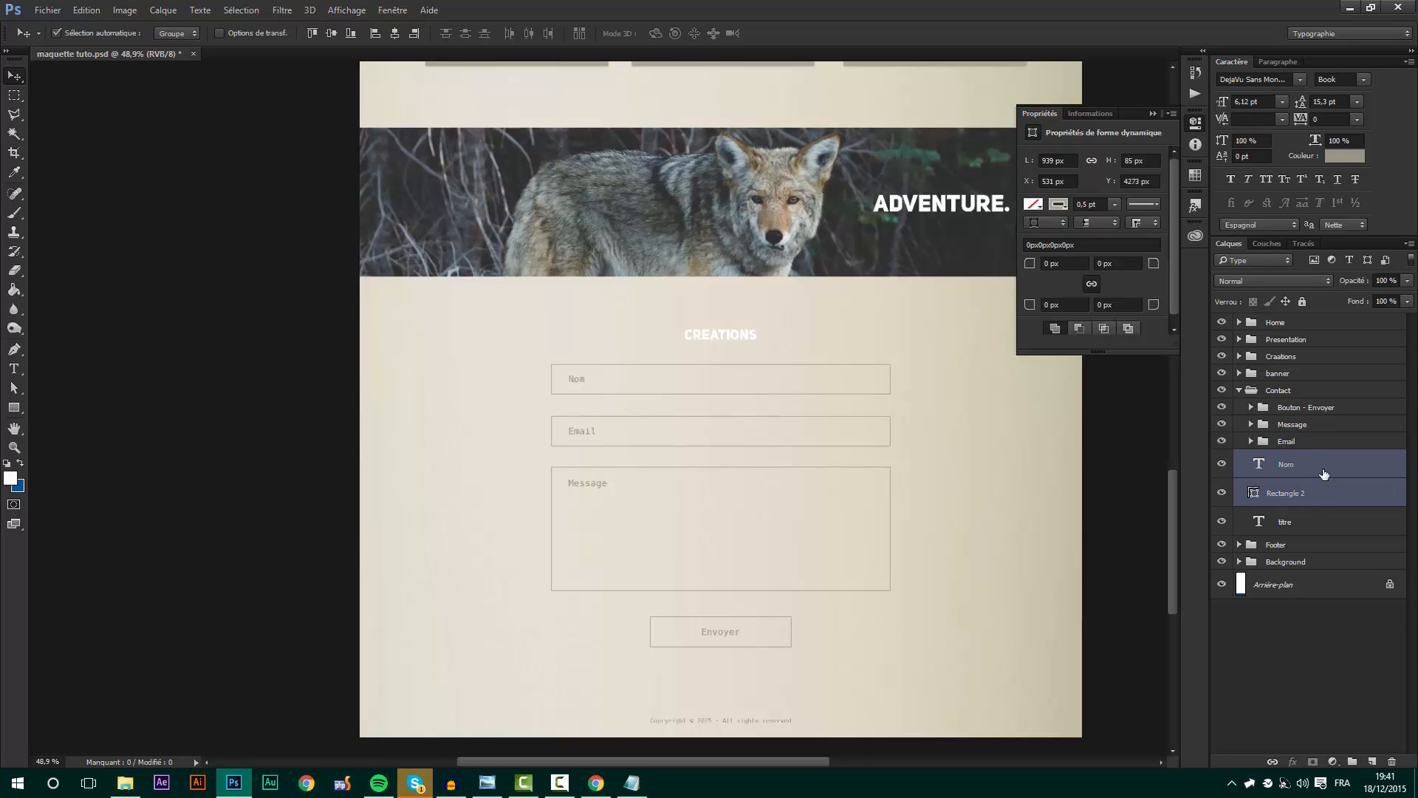
key("ctrl+g")
double_click(1292, 460)
type("N")
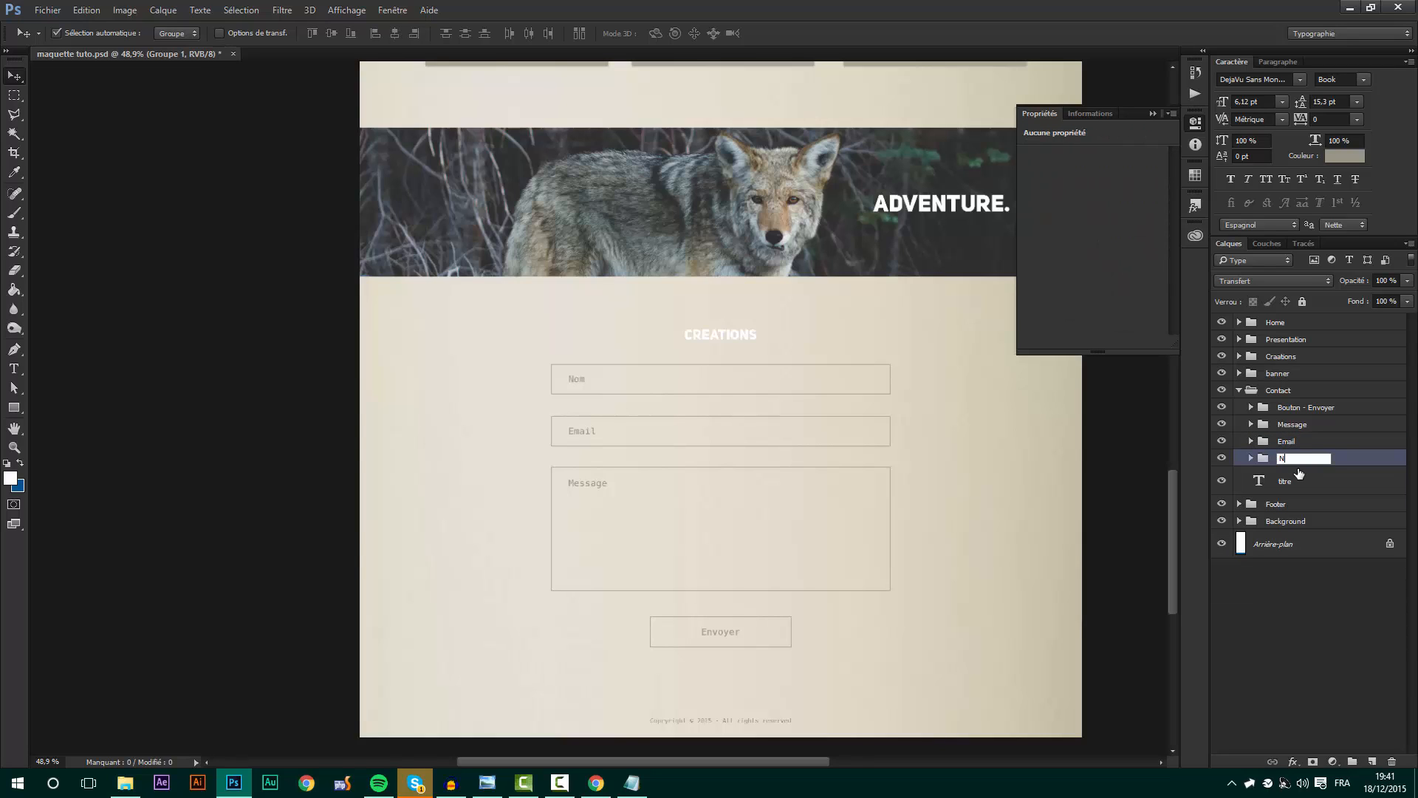
type("om")
key("Return")
- Move the titre layer above all the field groups inside the Contact group, and collapse the Contact group
left_click_drag(1304, 481, 1311, 403)
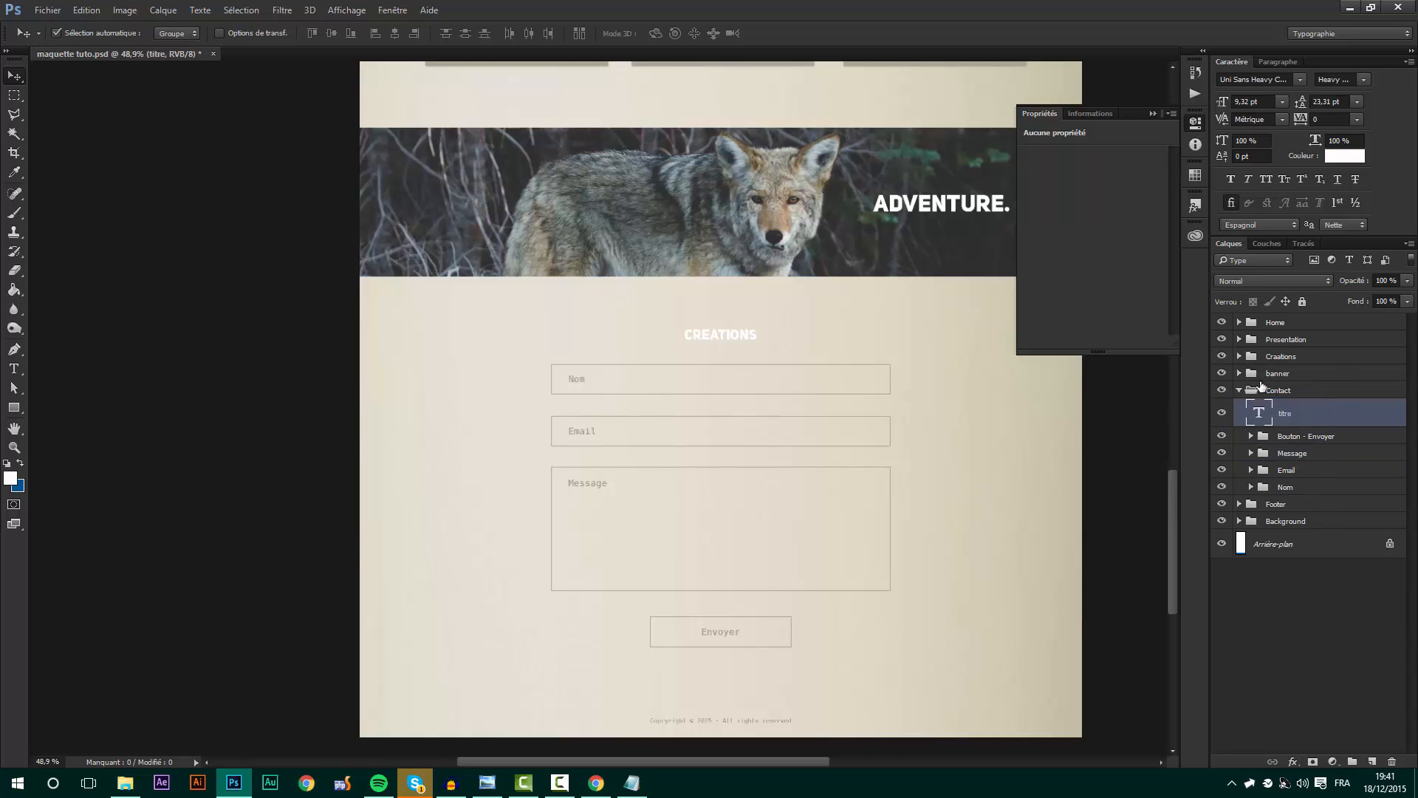
left_click(1239, 390)
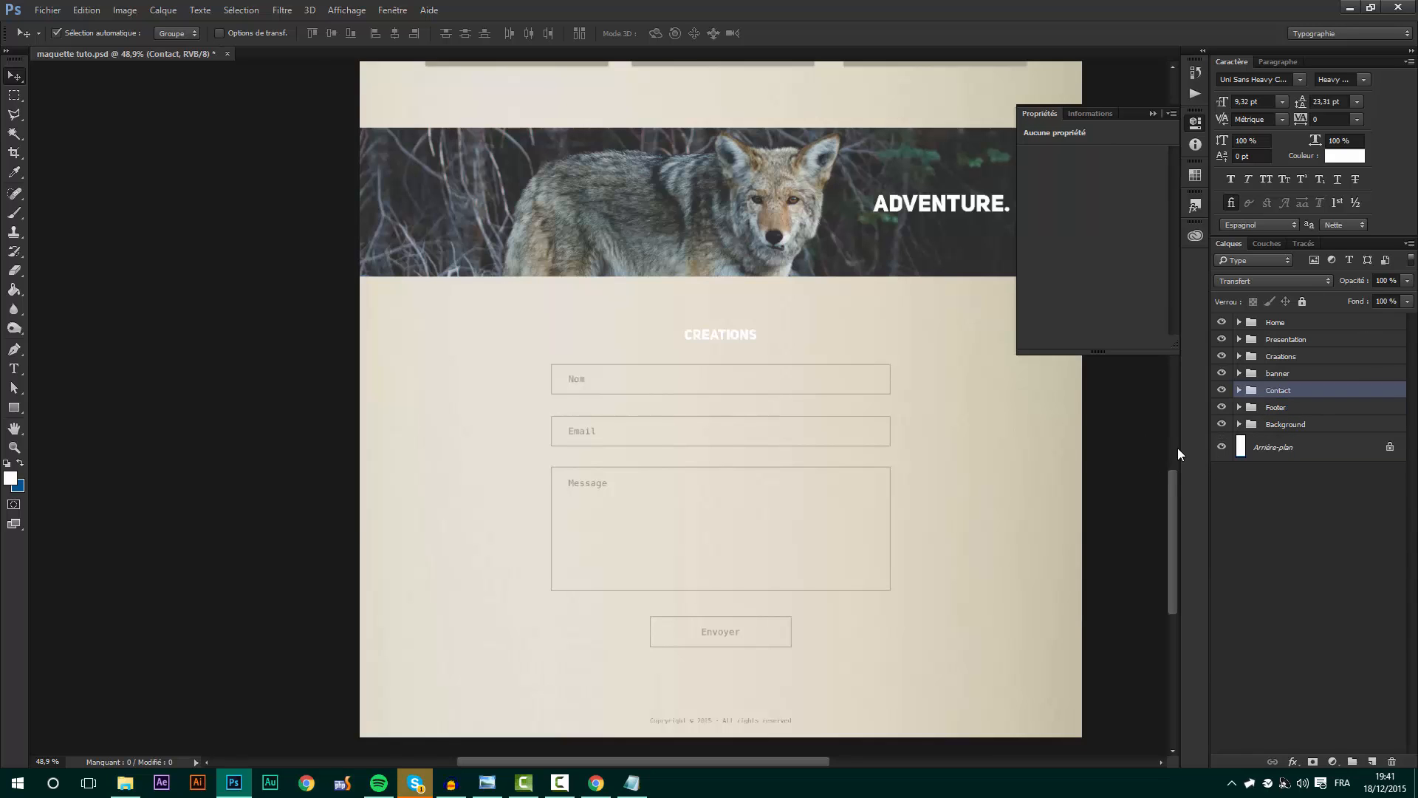
- Save the mockup document and collapse the floating Properties display to leave the page unobstructed
key("ctrl+s")
left_click(1152, 114)
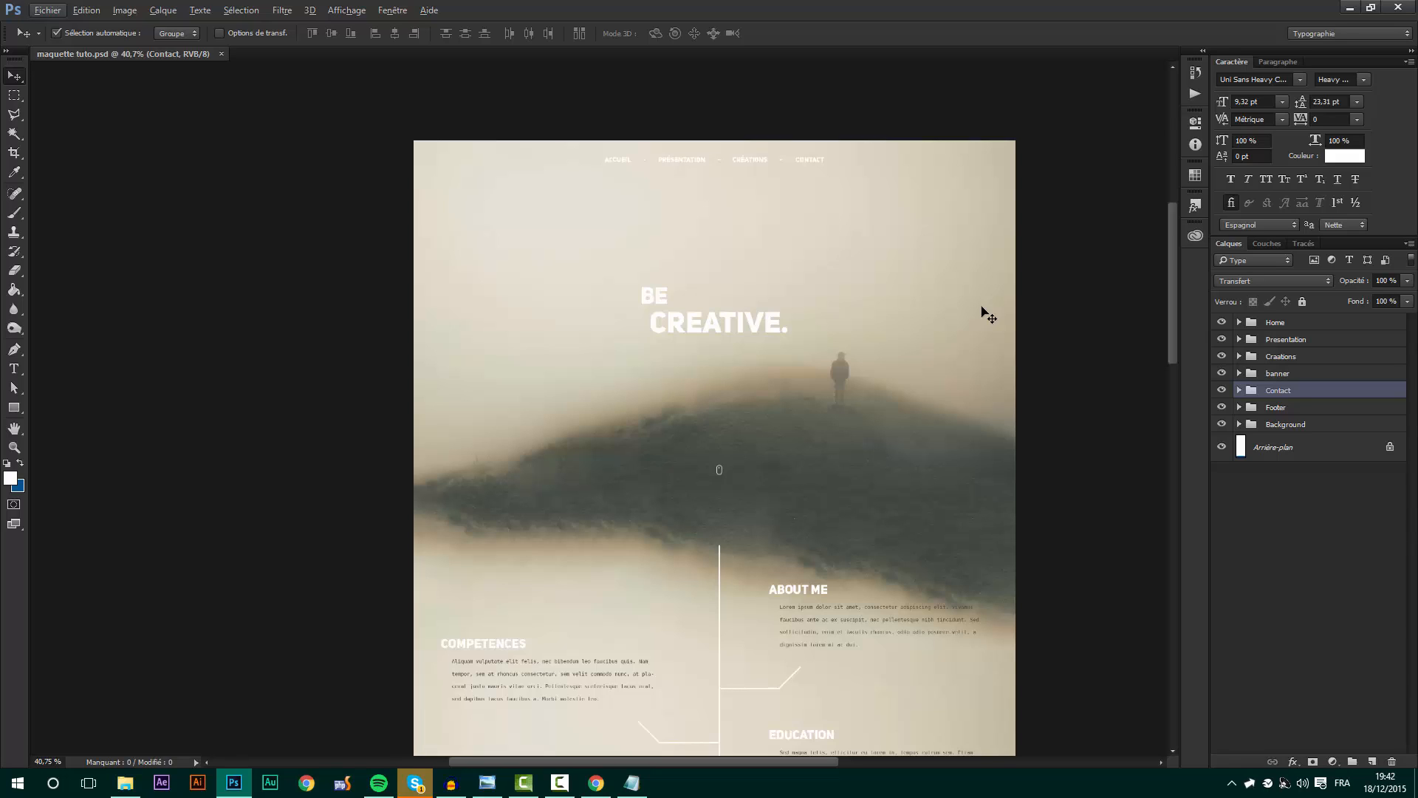
key("alt")
scroll(843, 476, "up", 2)
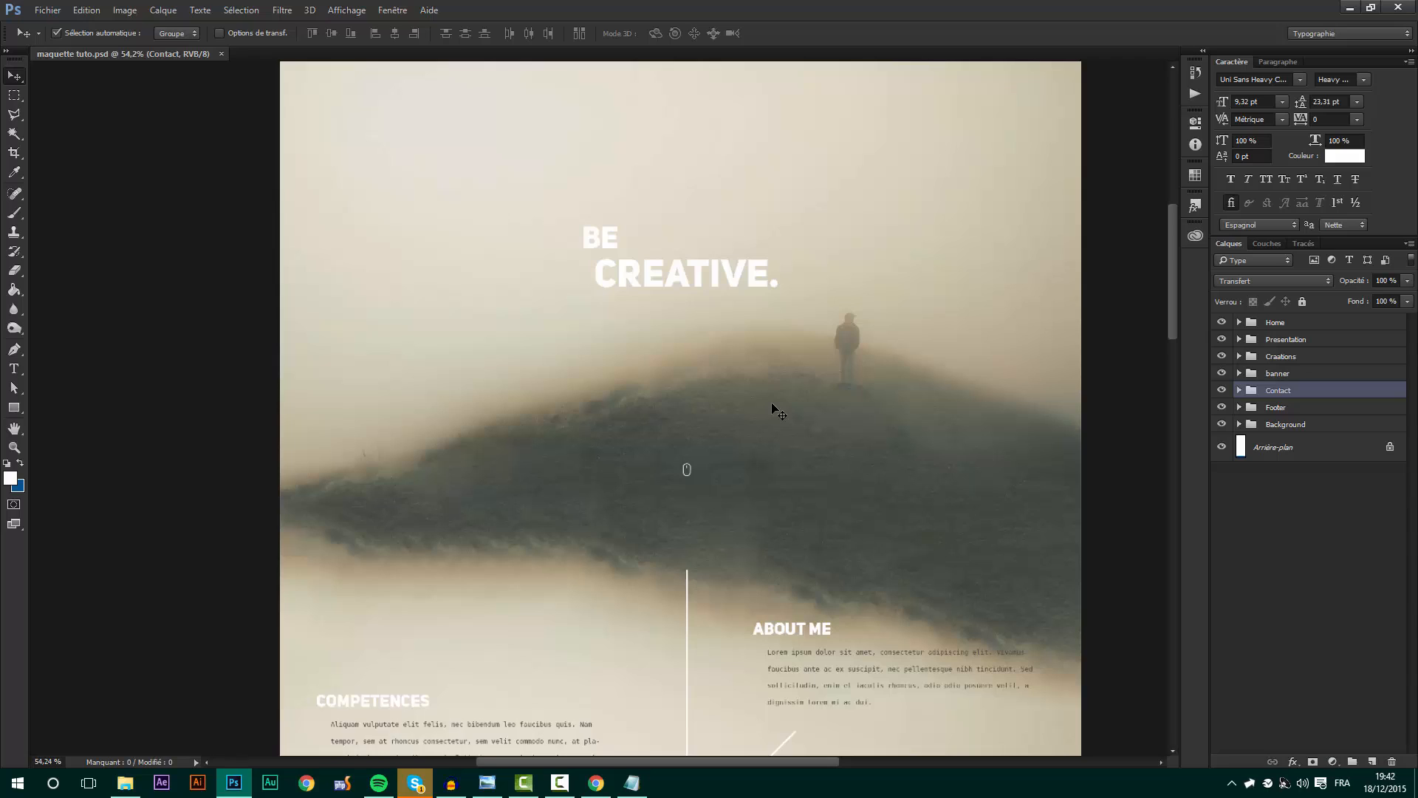